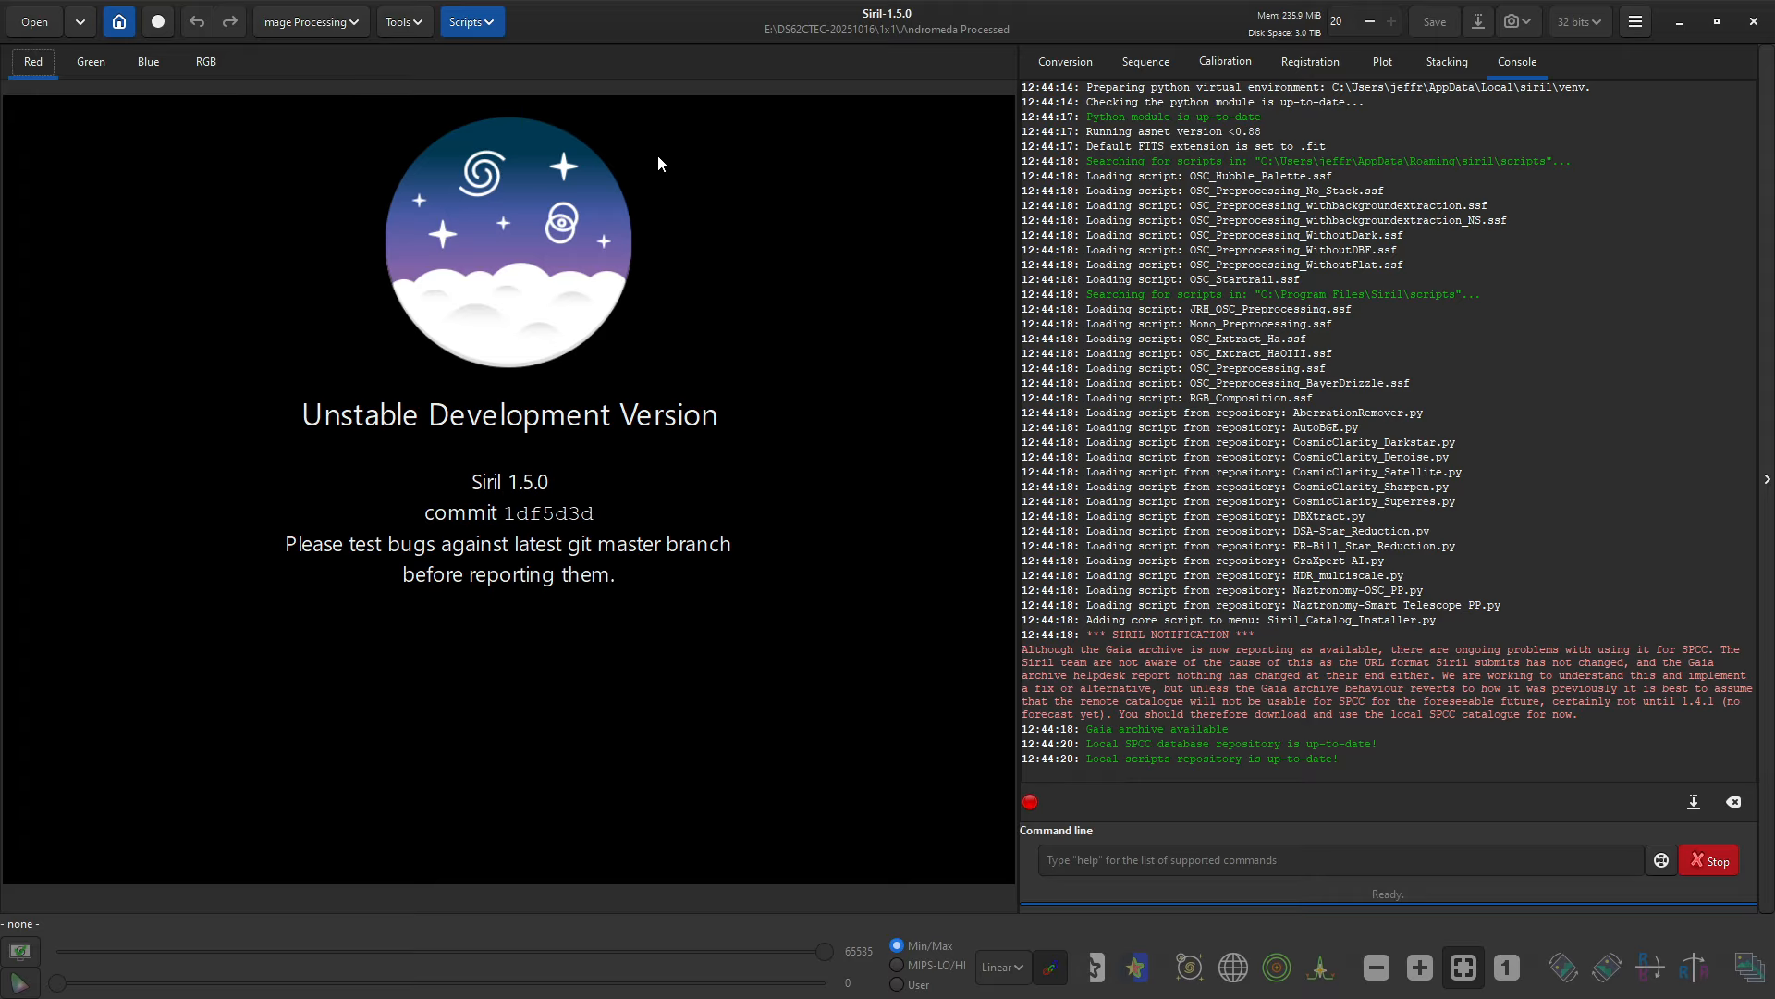
left_click(472, 24)
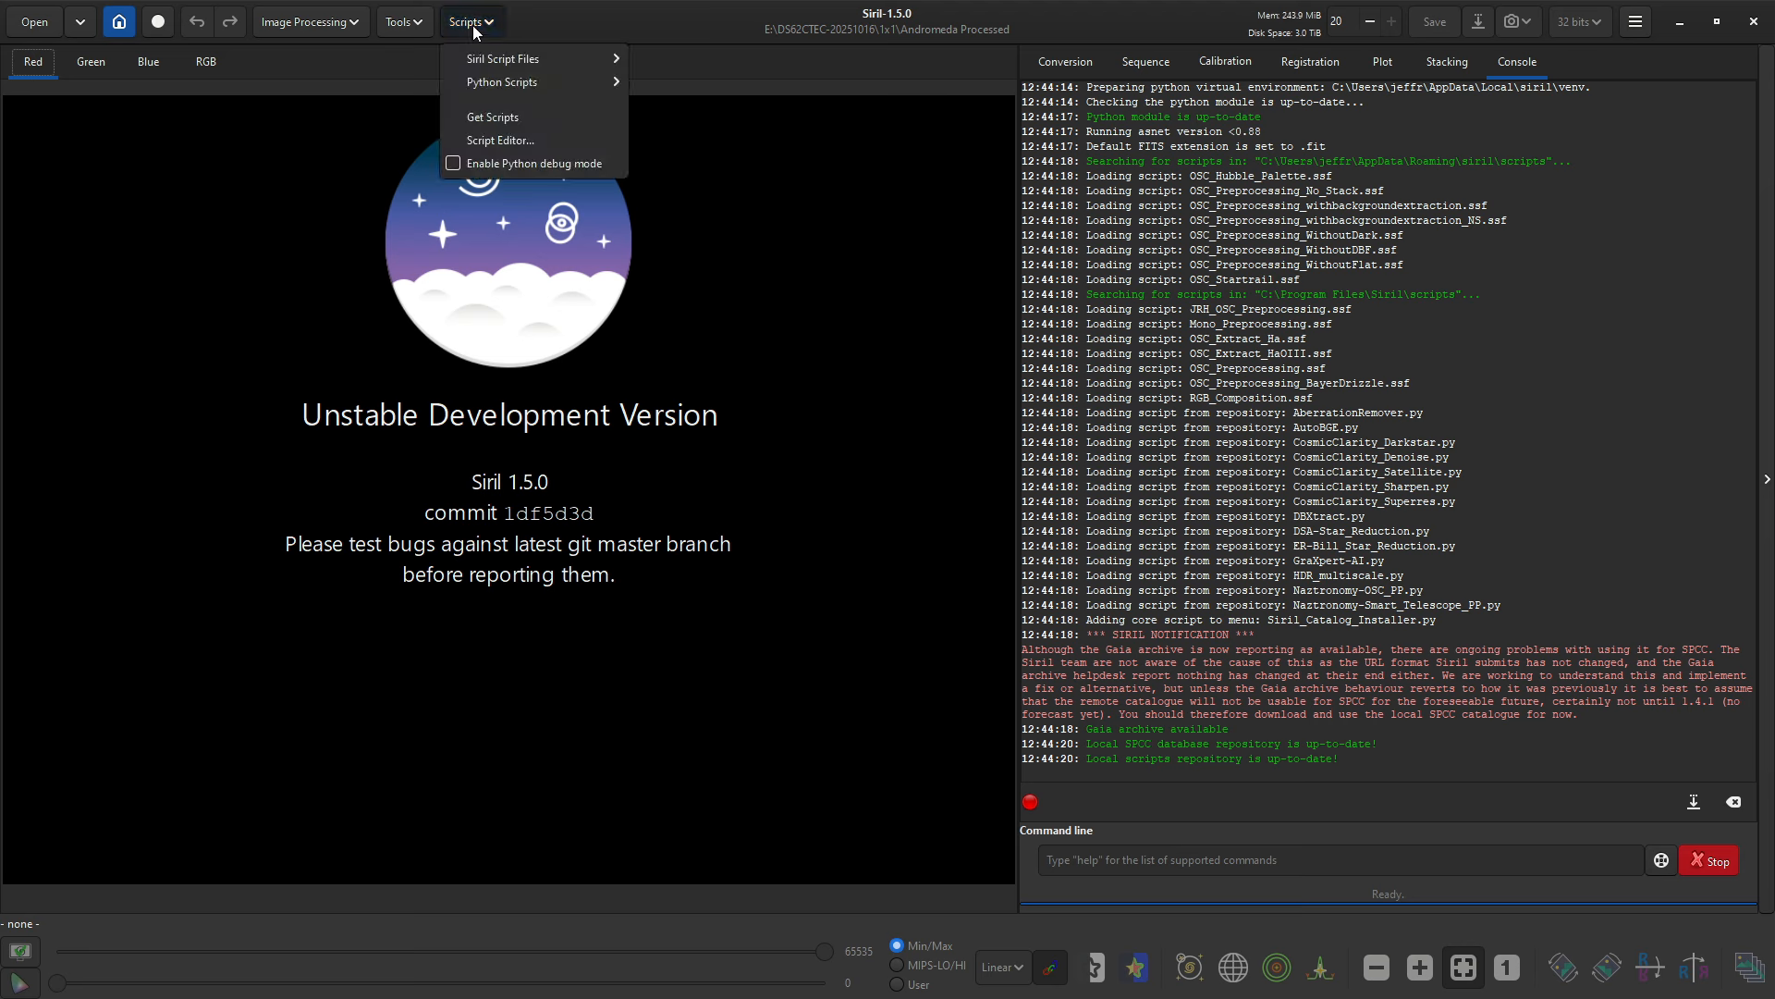
mouse_move(479, 81)
mouse_move(686, 82)
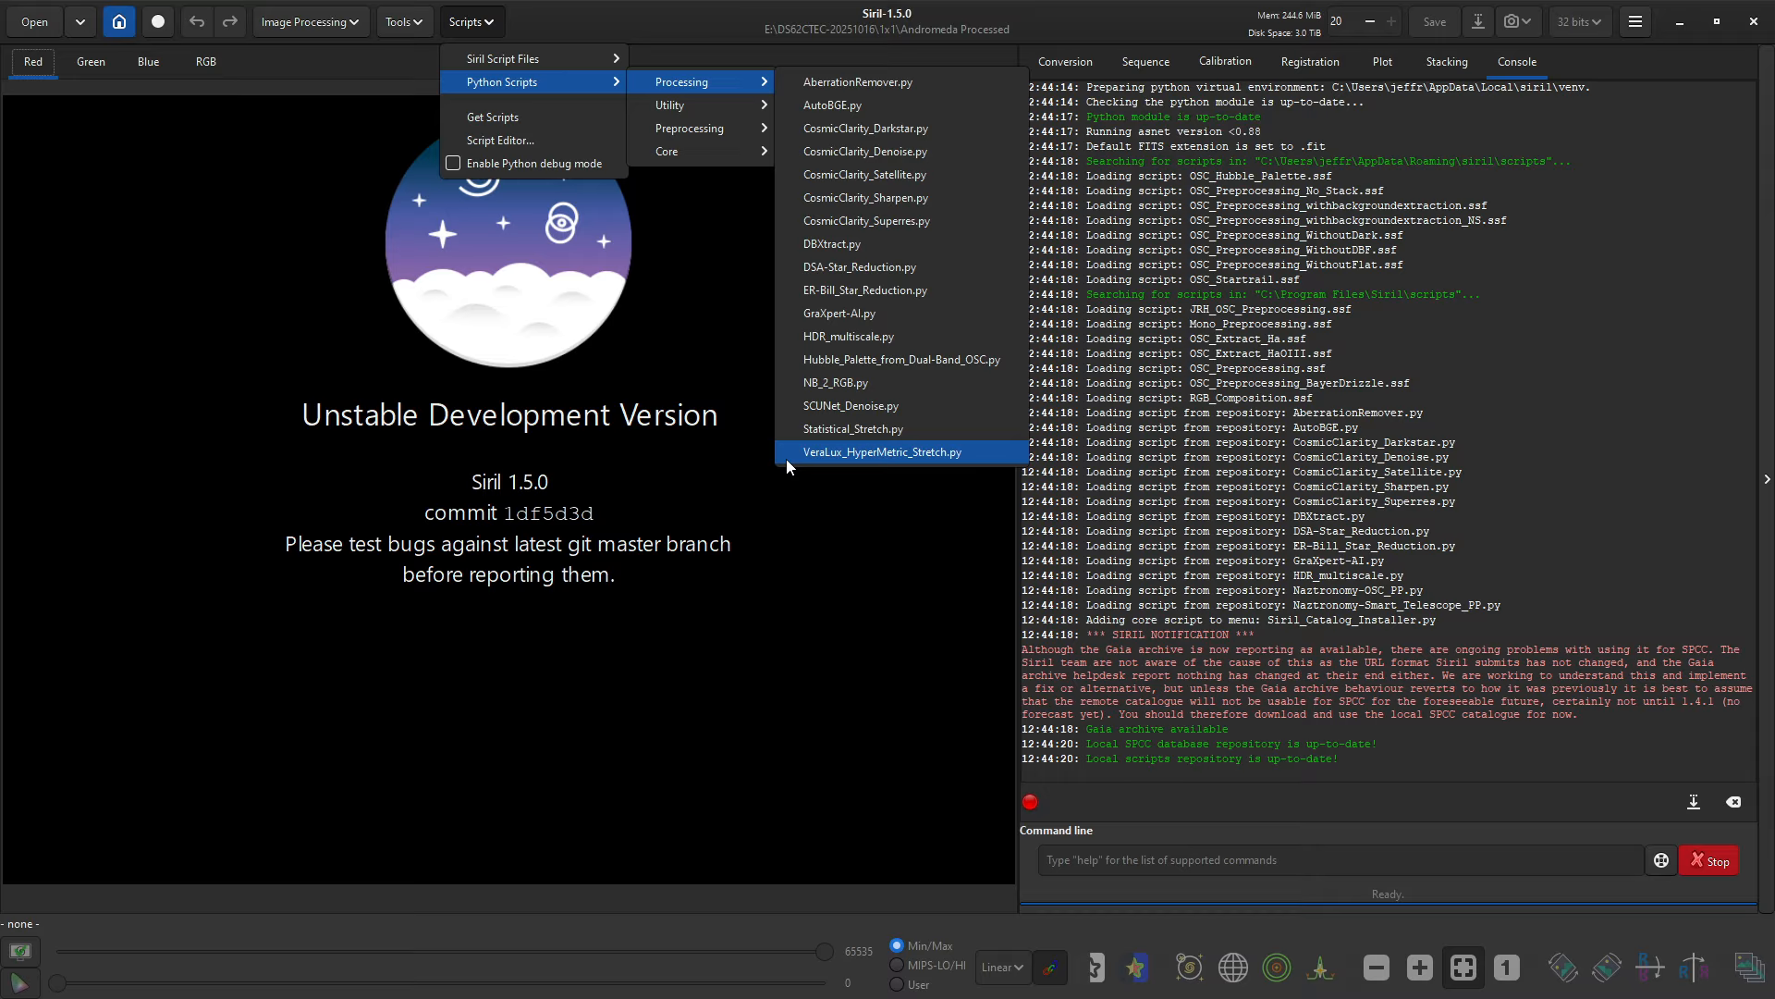
left_click(309, 22)
left_click(310, 22)
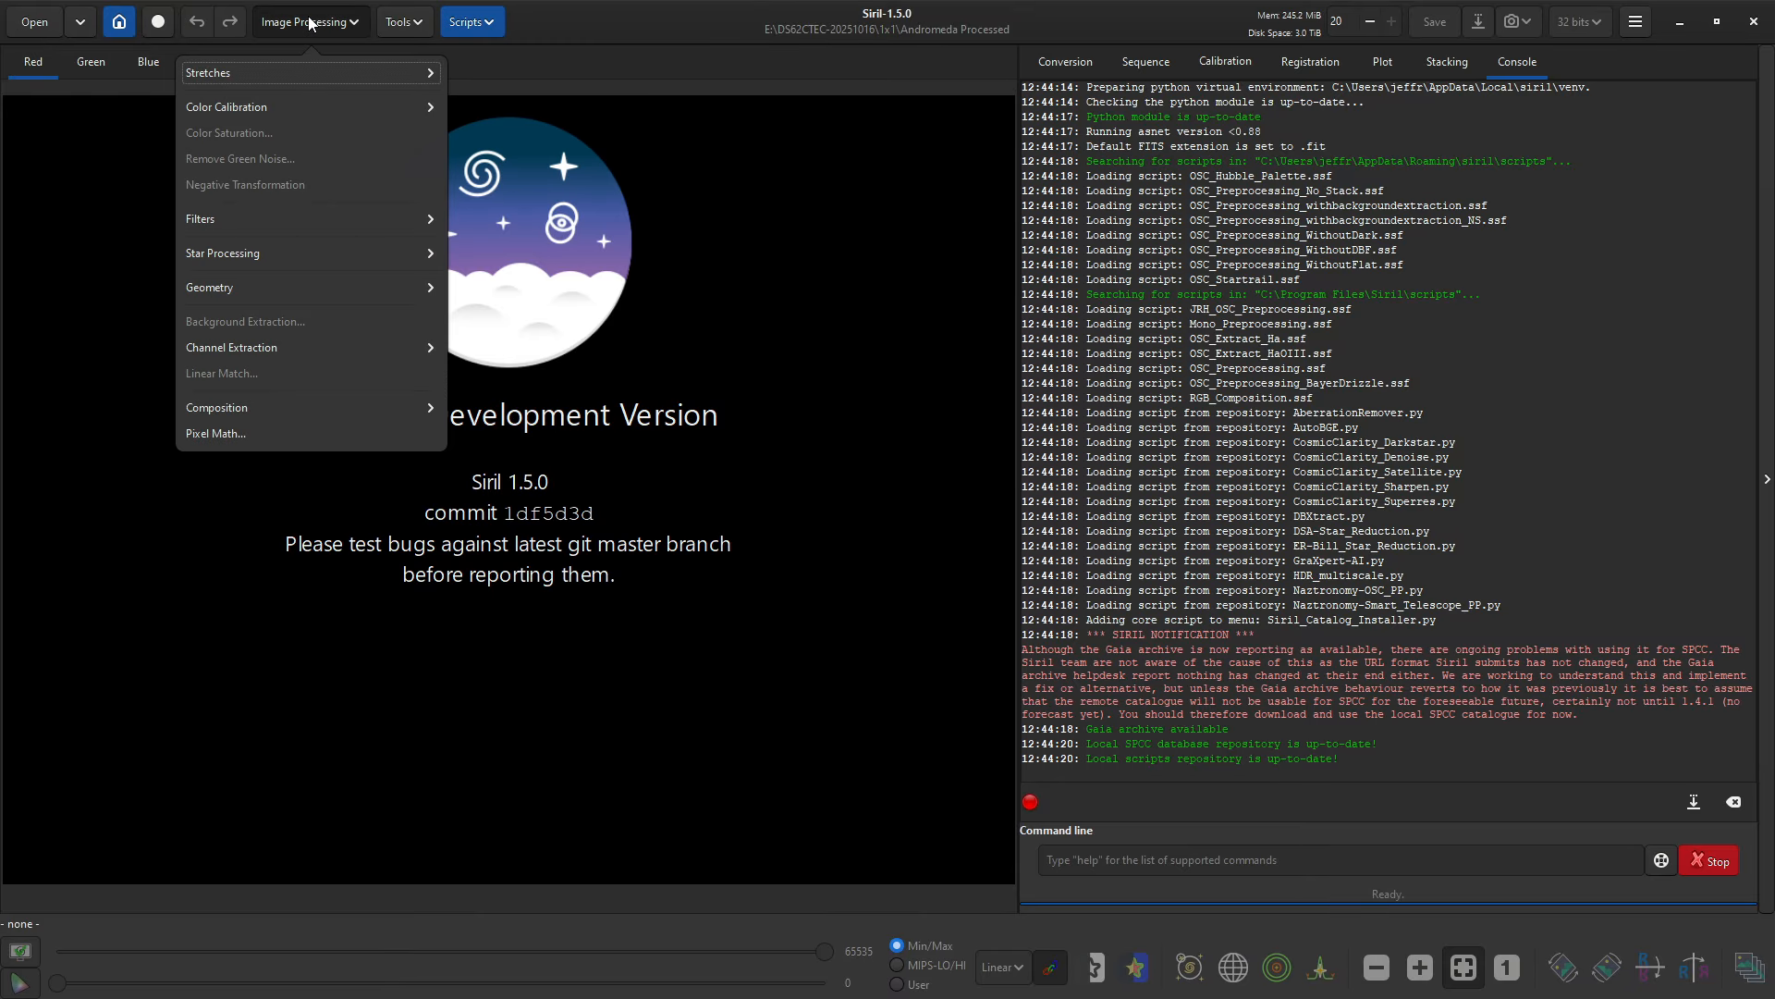
left_click(296, 74)
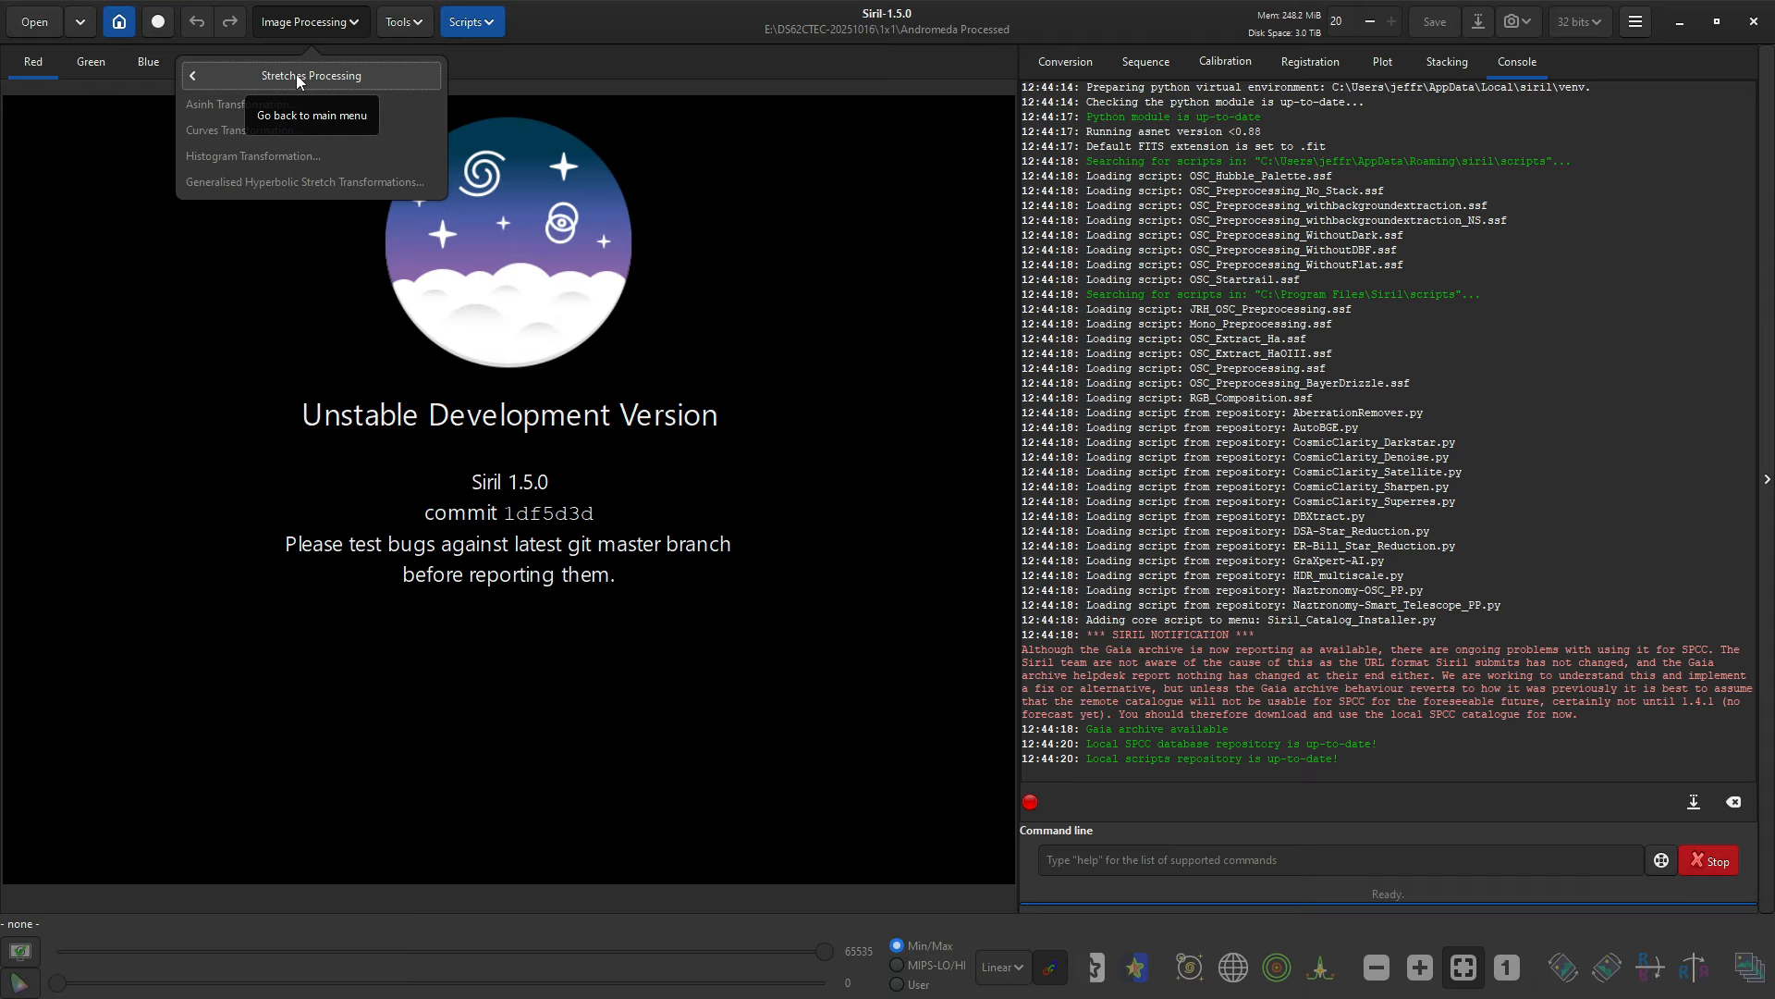
left_click(568, 31)
Step: Find VeraLux_HyperMetric_Stretch.py in the online scripts repository list and open its current revision in the script editor
left_click(468, 24)
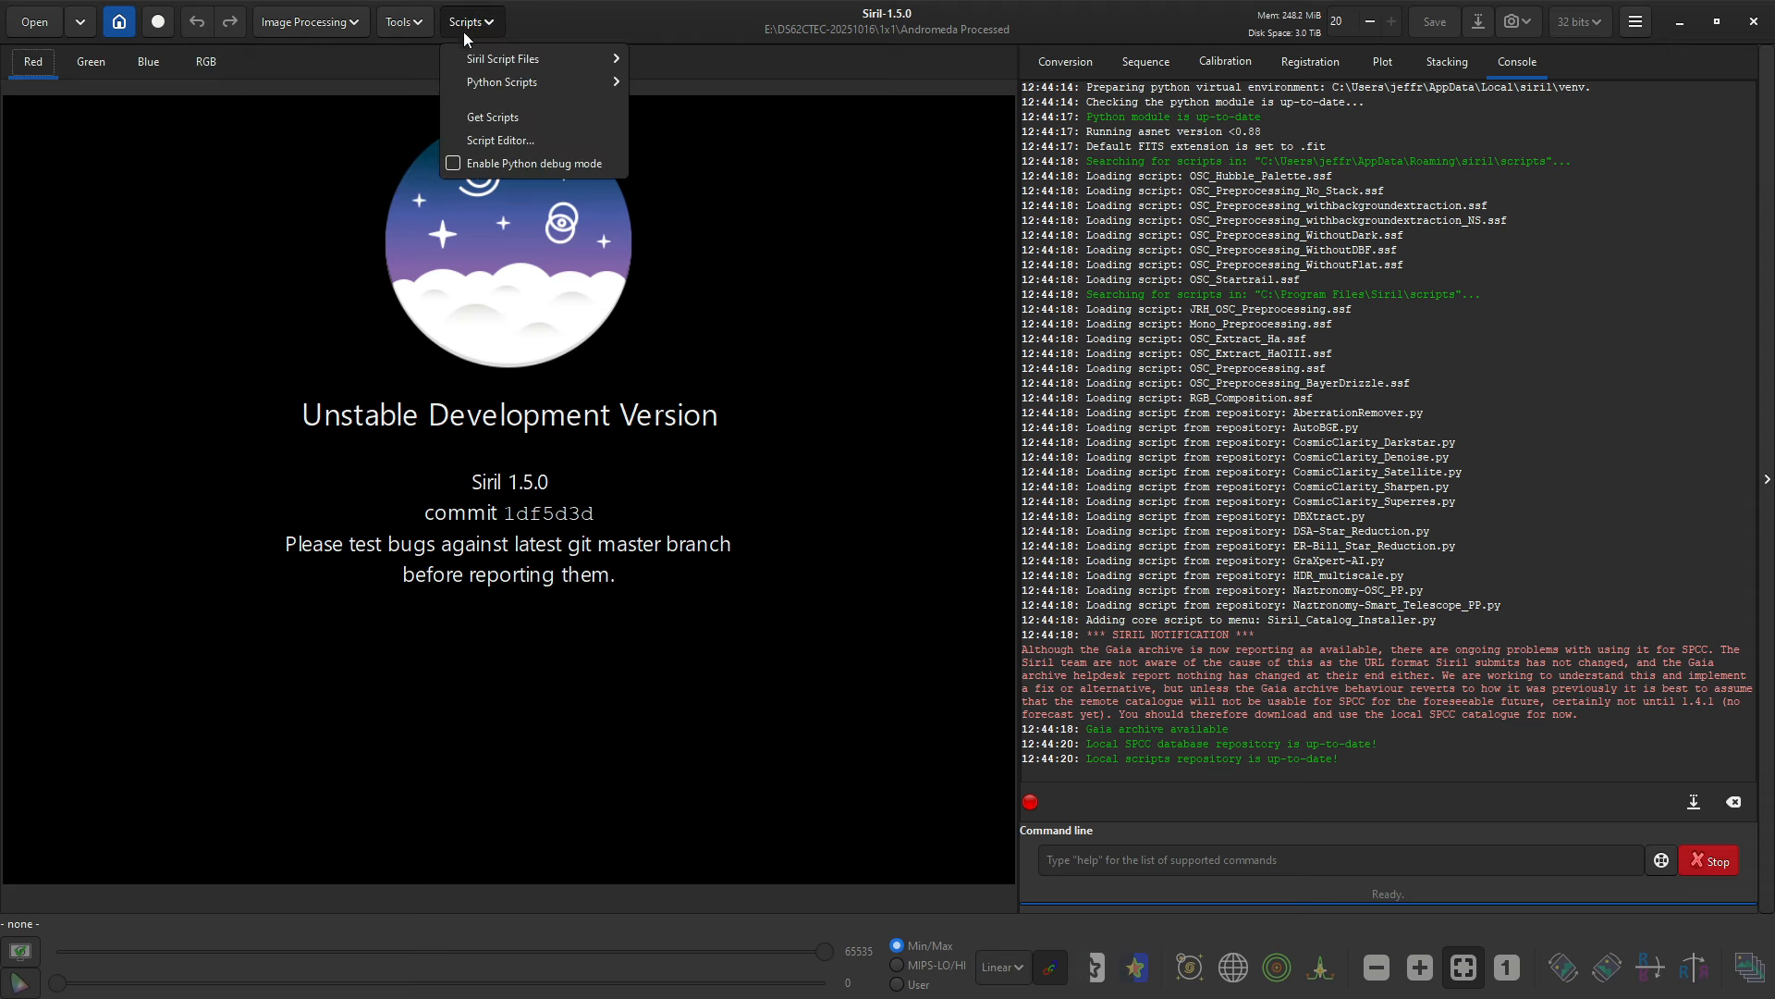
left_click(468, 117)
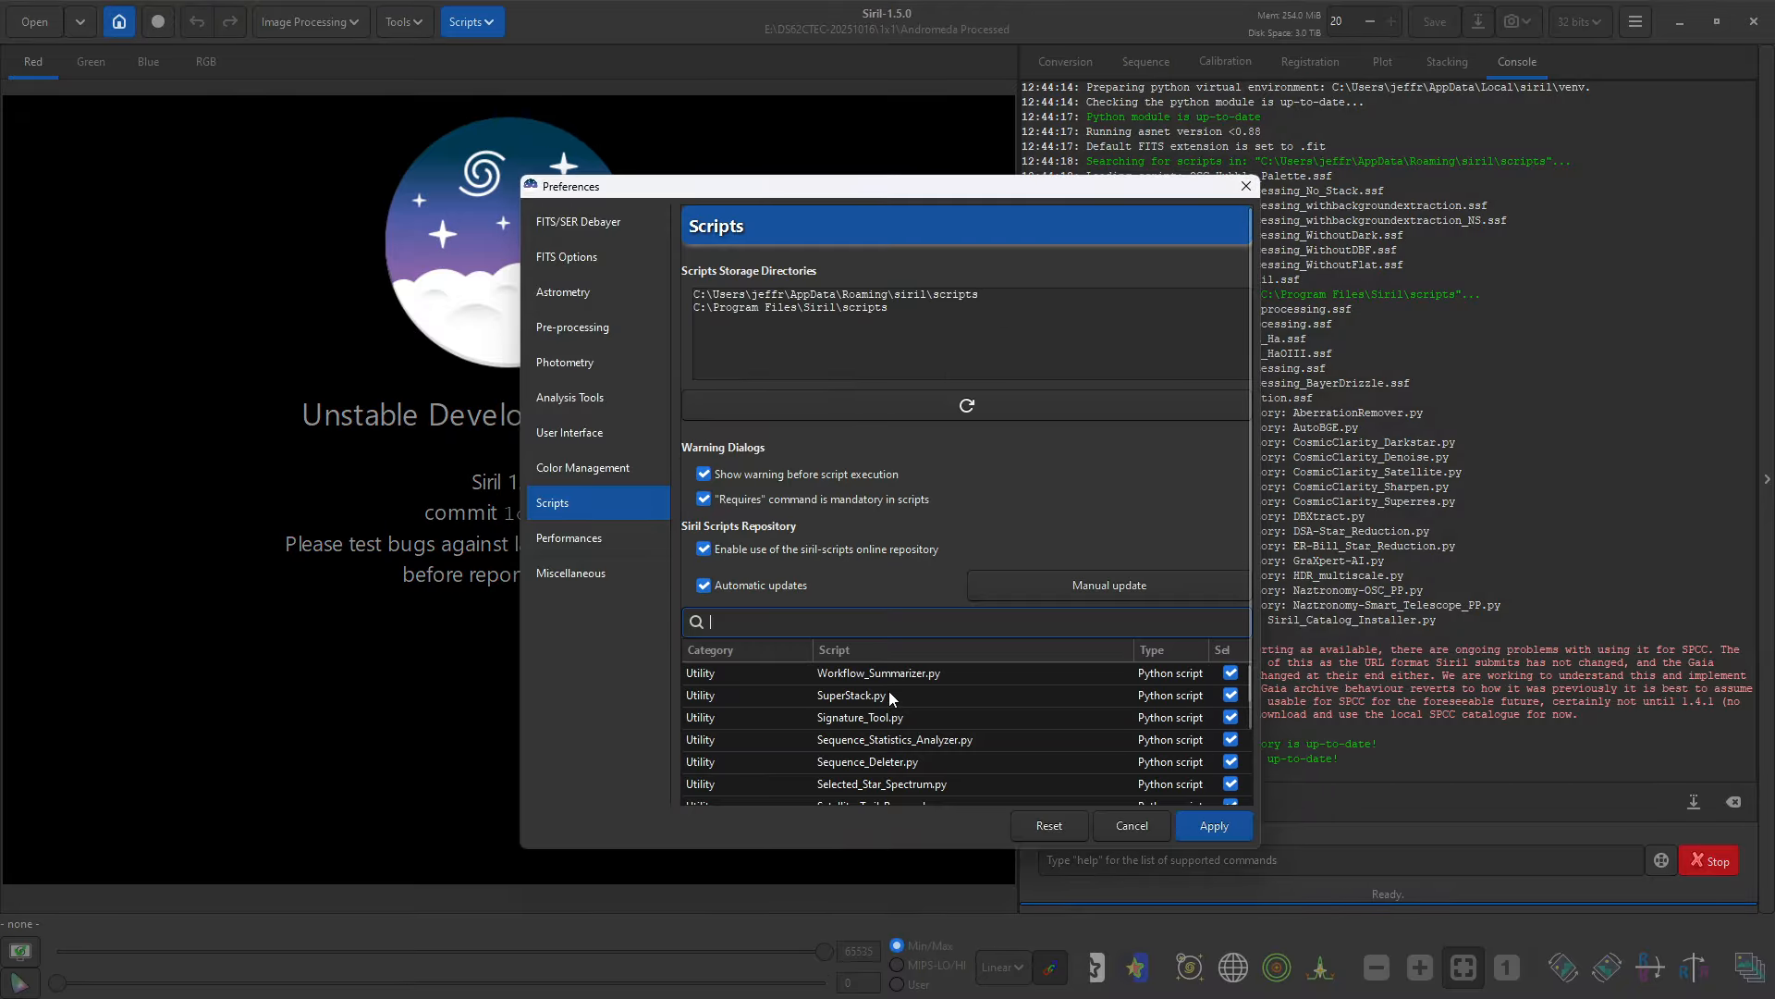
scroll(1014, 681, "down", 5)
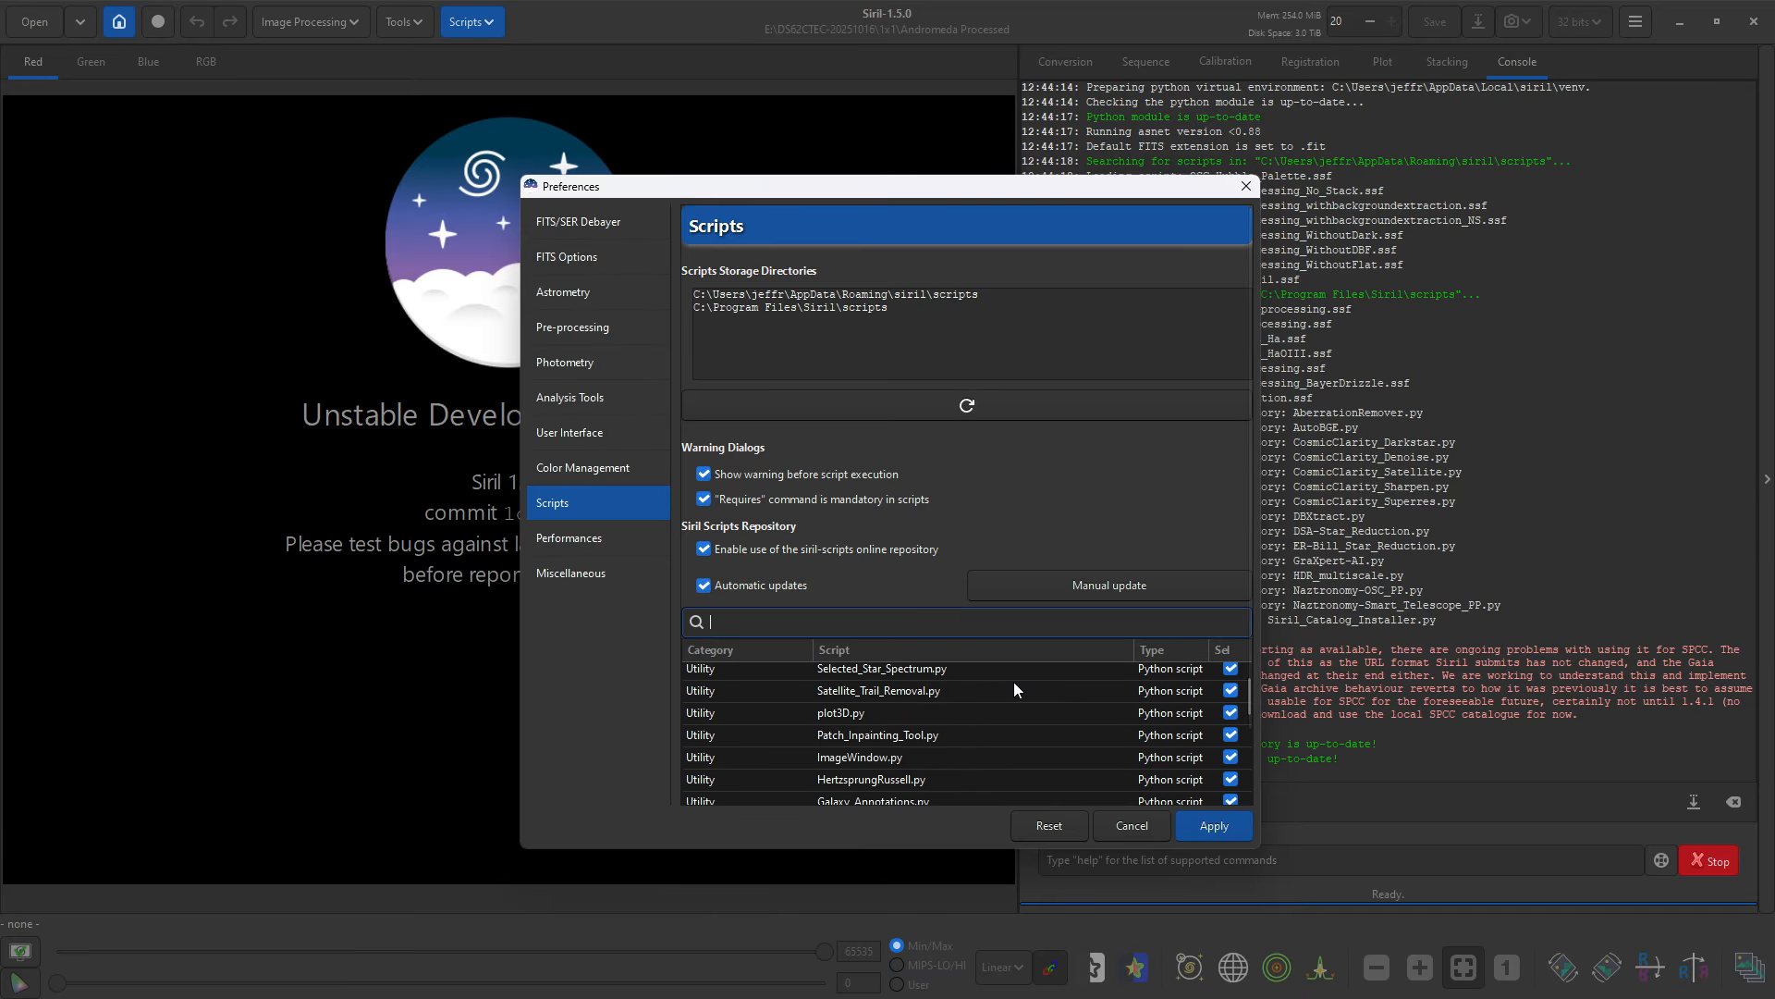
scroll(986, 733, "down", 6)
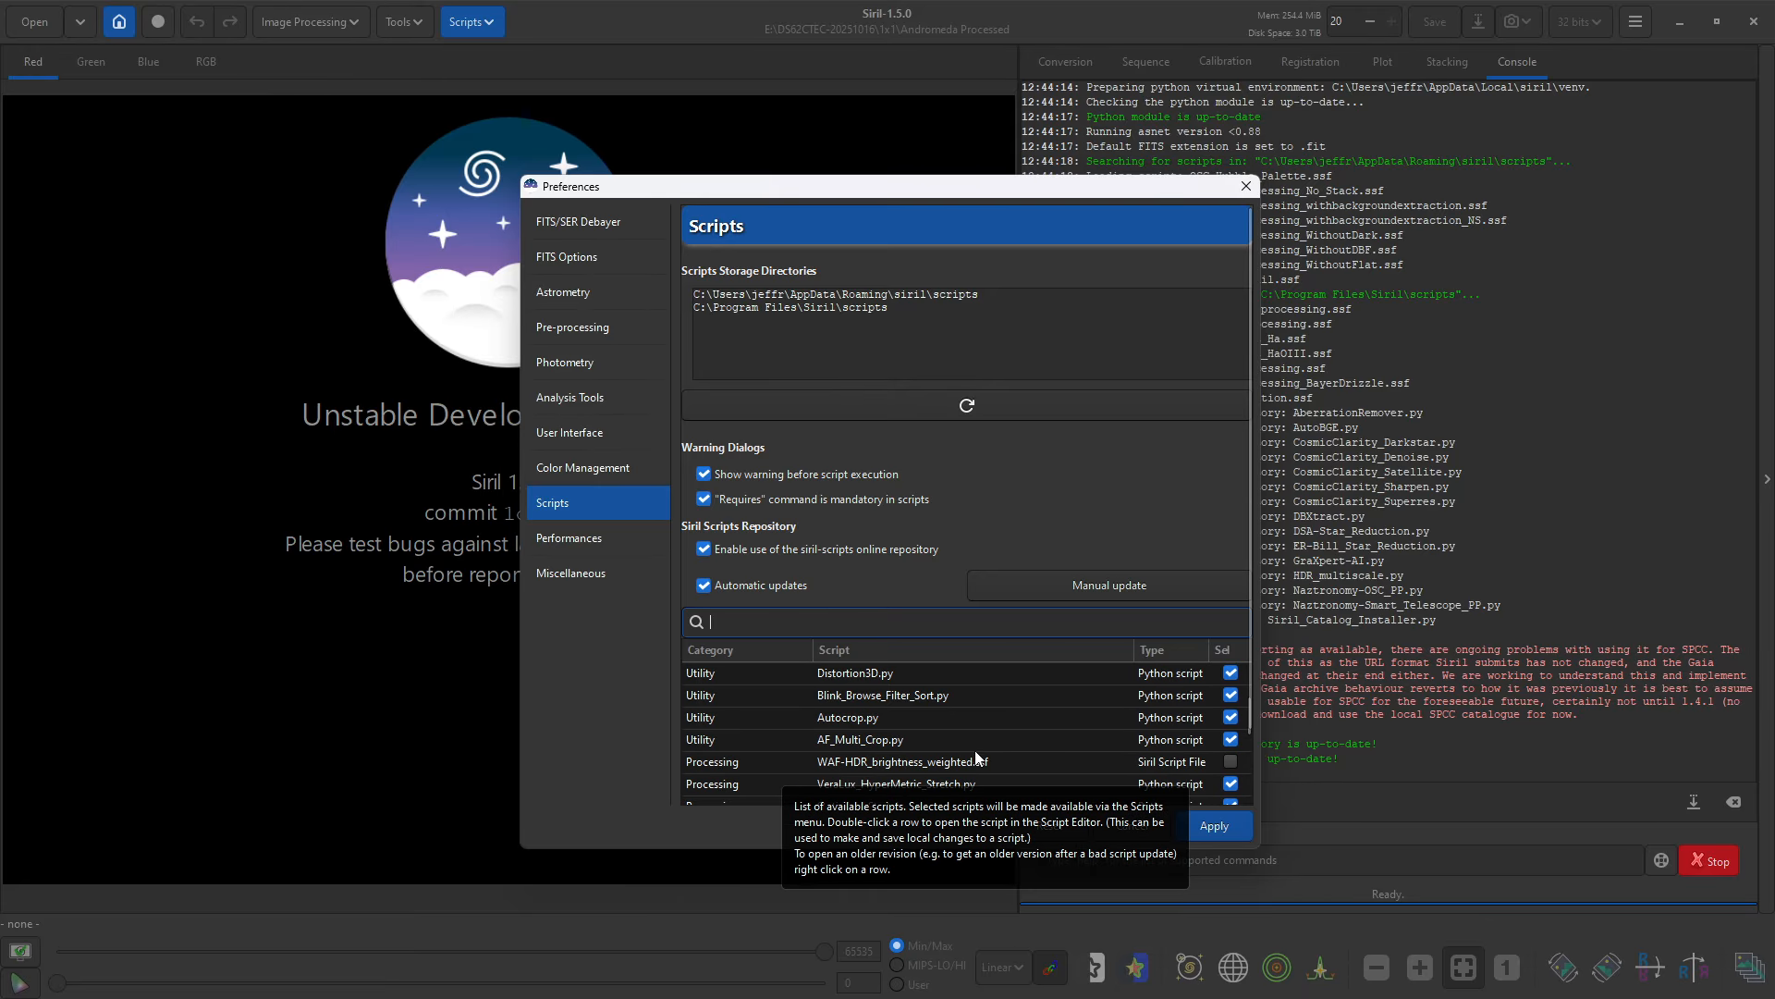
scroll(986, 732, "down", 1)
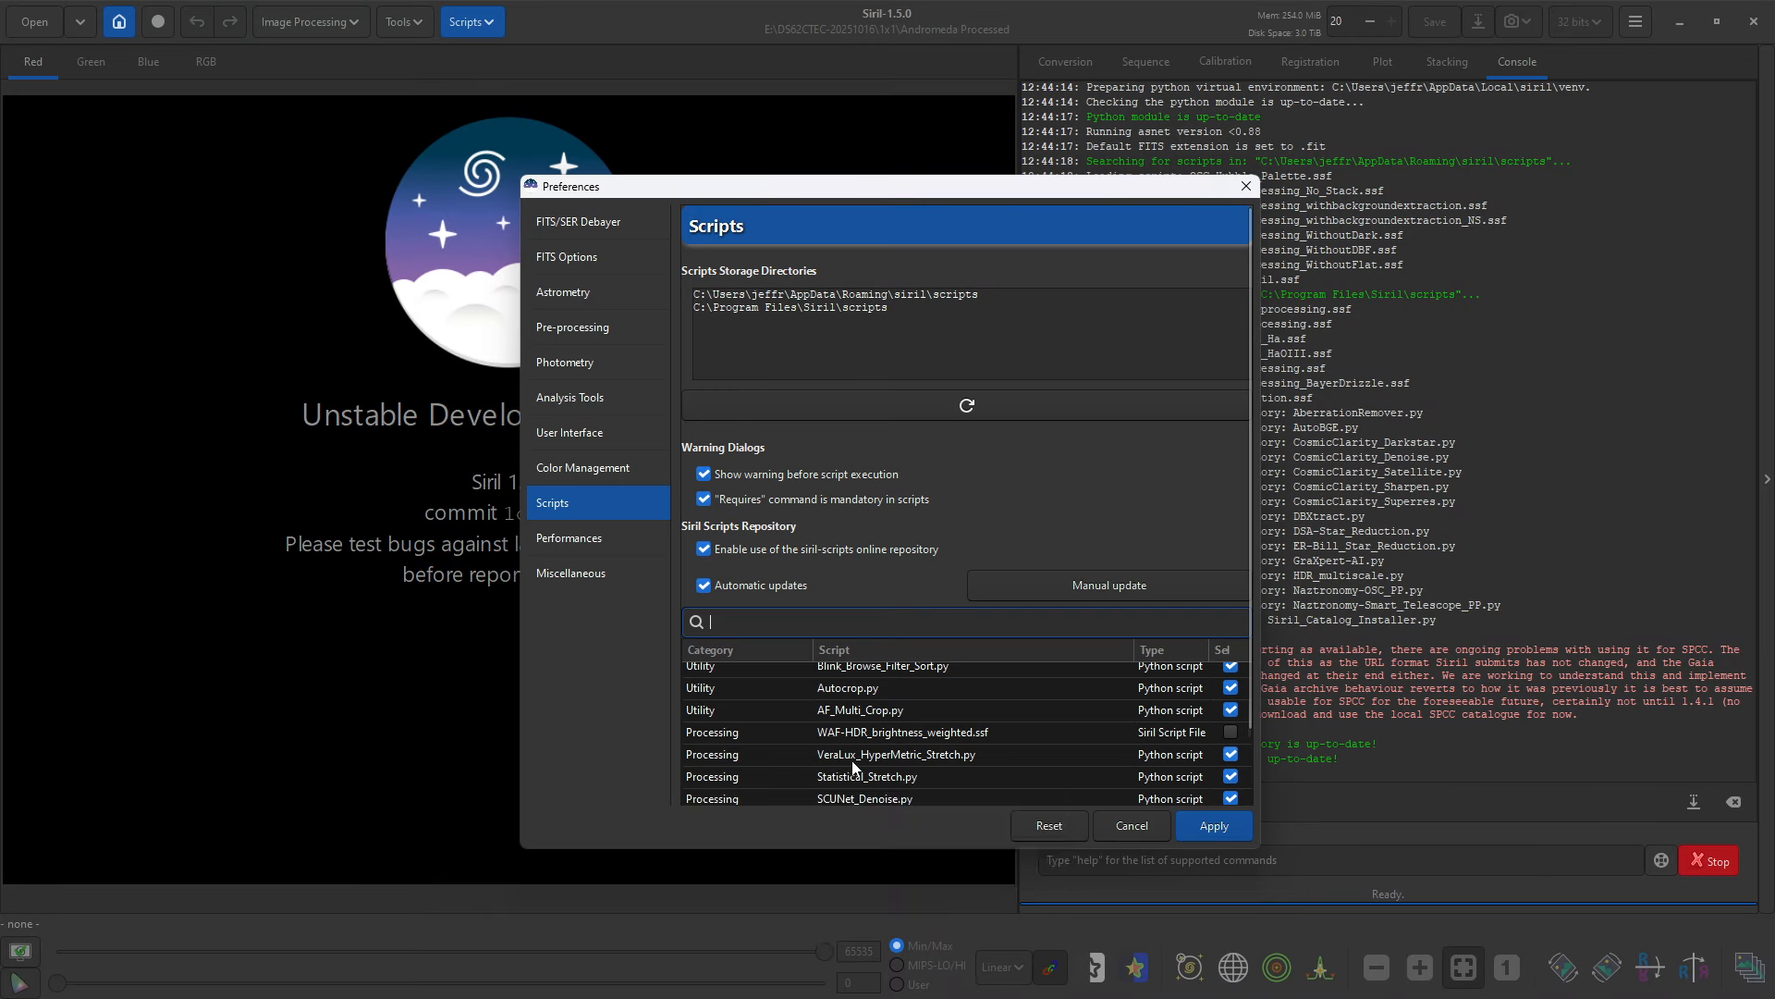
right_click(904, 756)
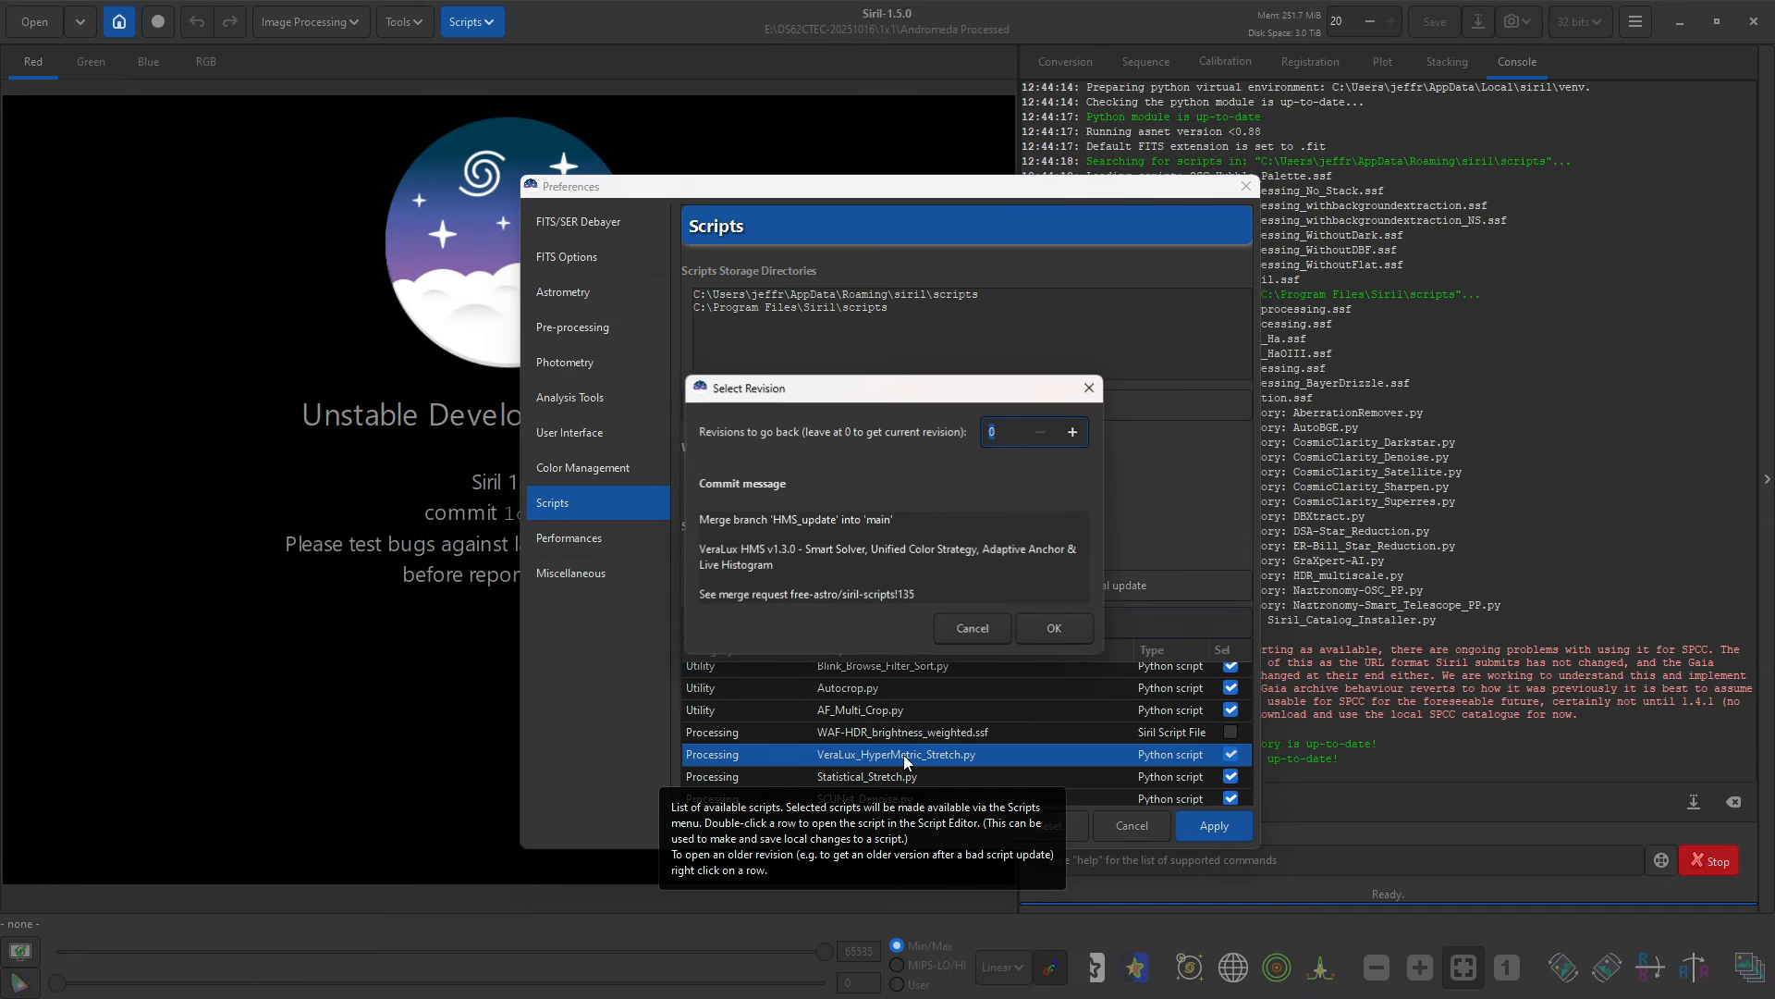
left_click(1029, 635)
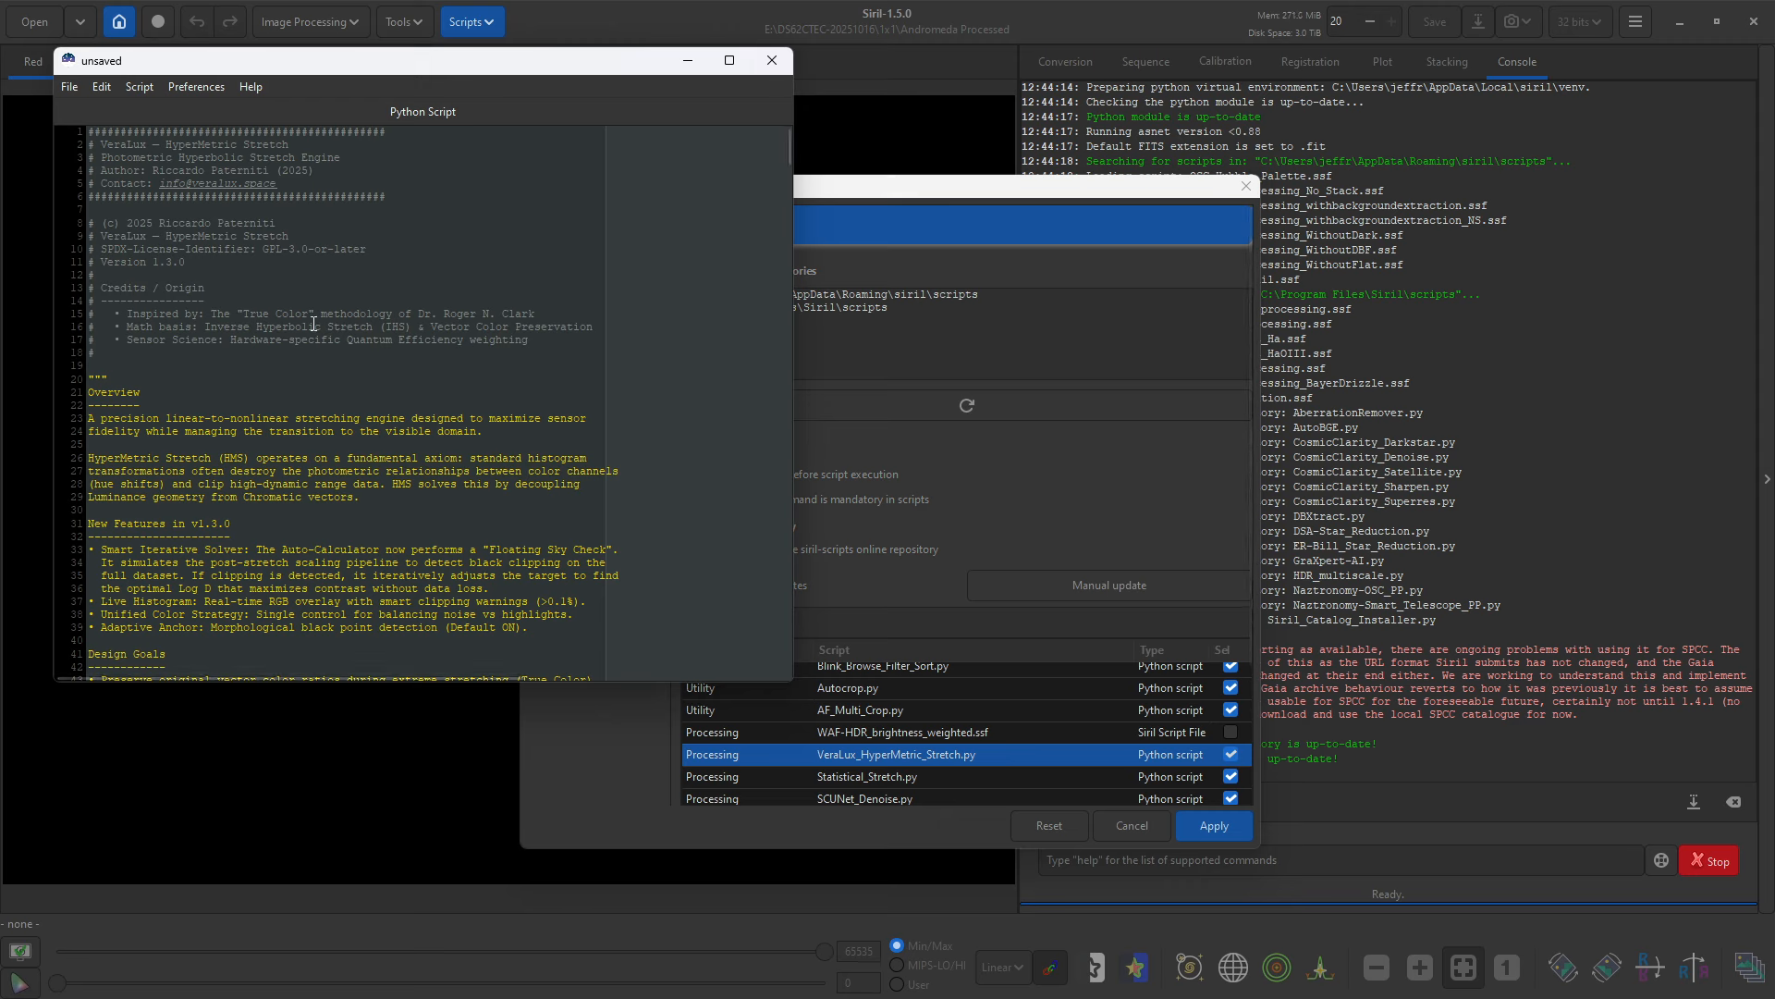
Step: Read the VeraLux HyperMetric Stretch script's header notes through usage and compatibility, and close the editor and the preferences without changes
scroll(241, 417, "down", 5)
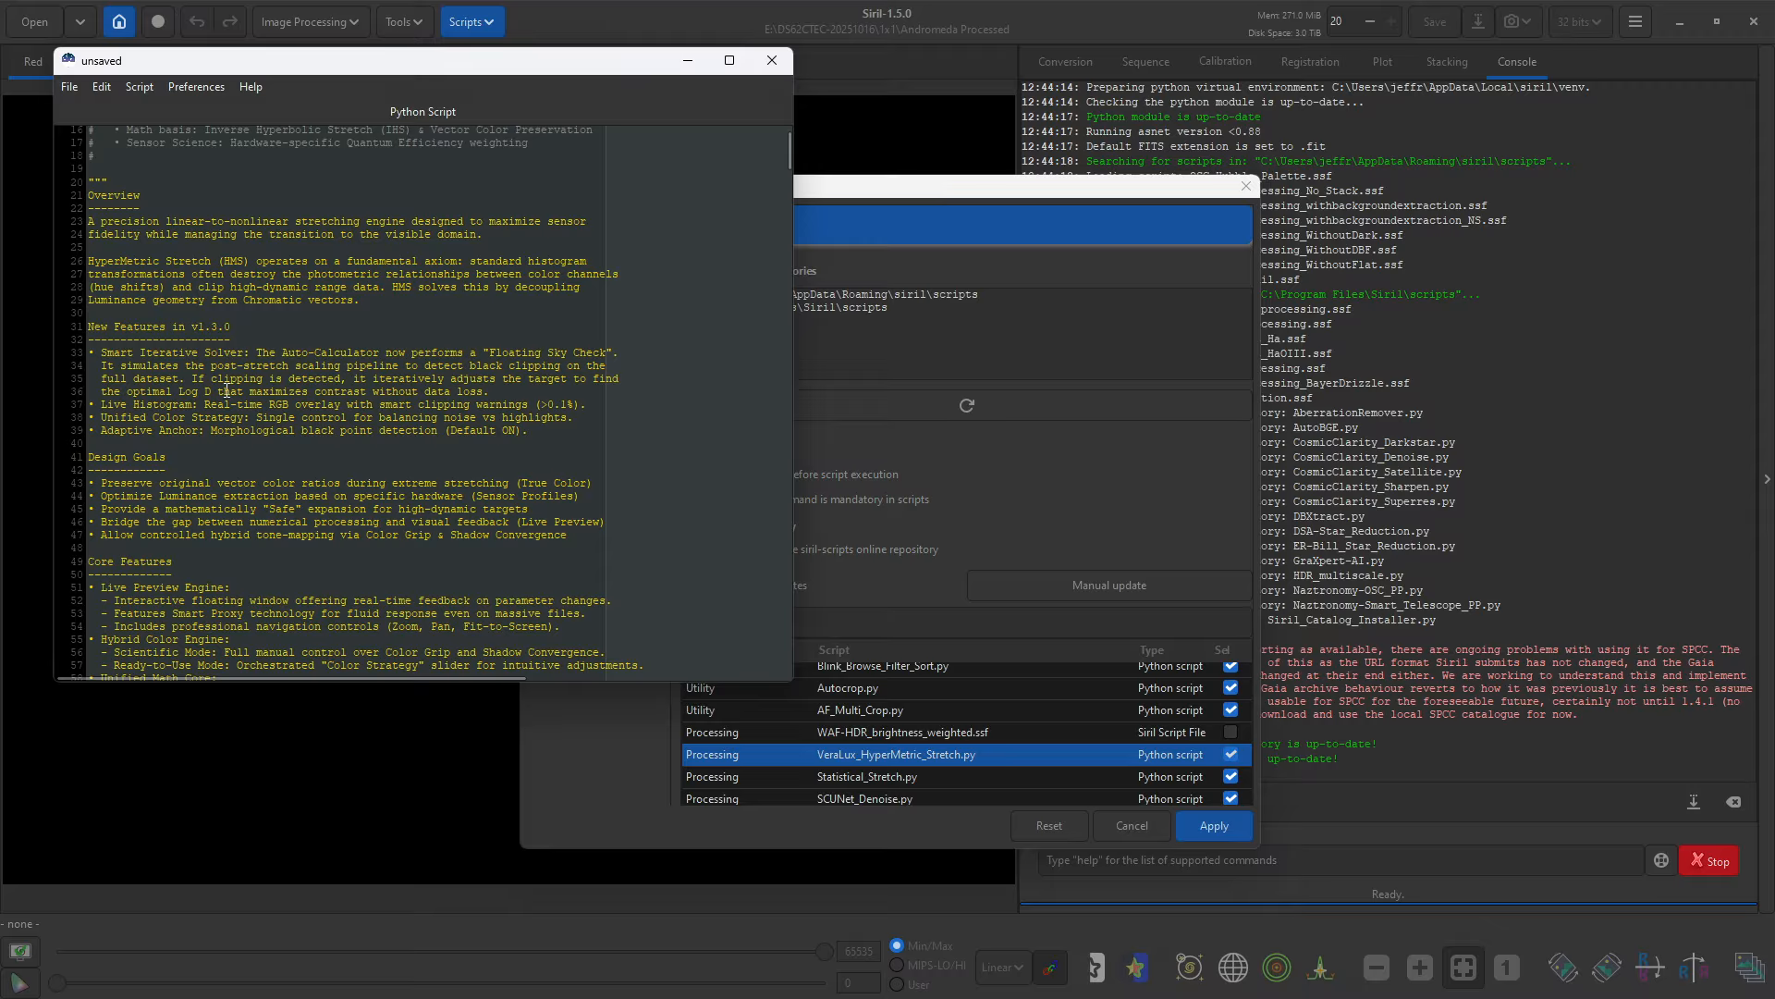
scroll(208, 390, "down", 3)
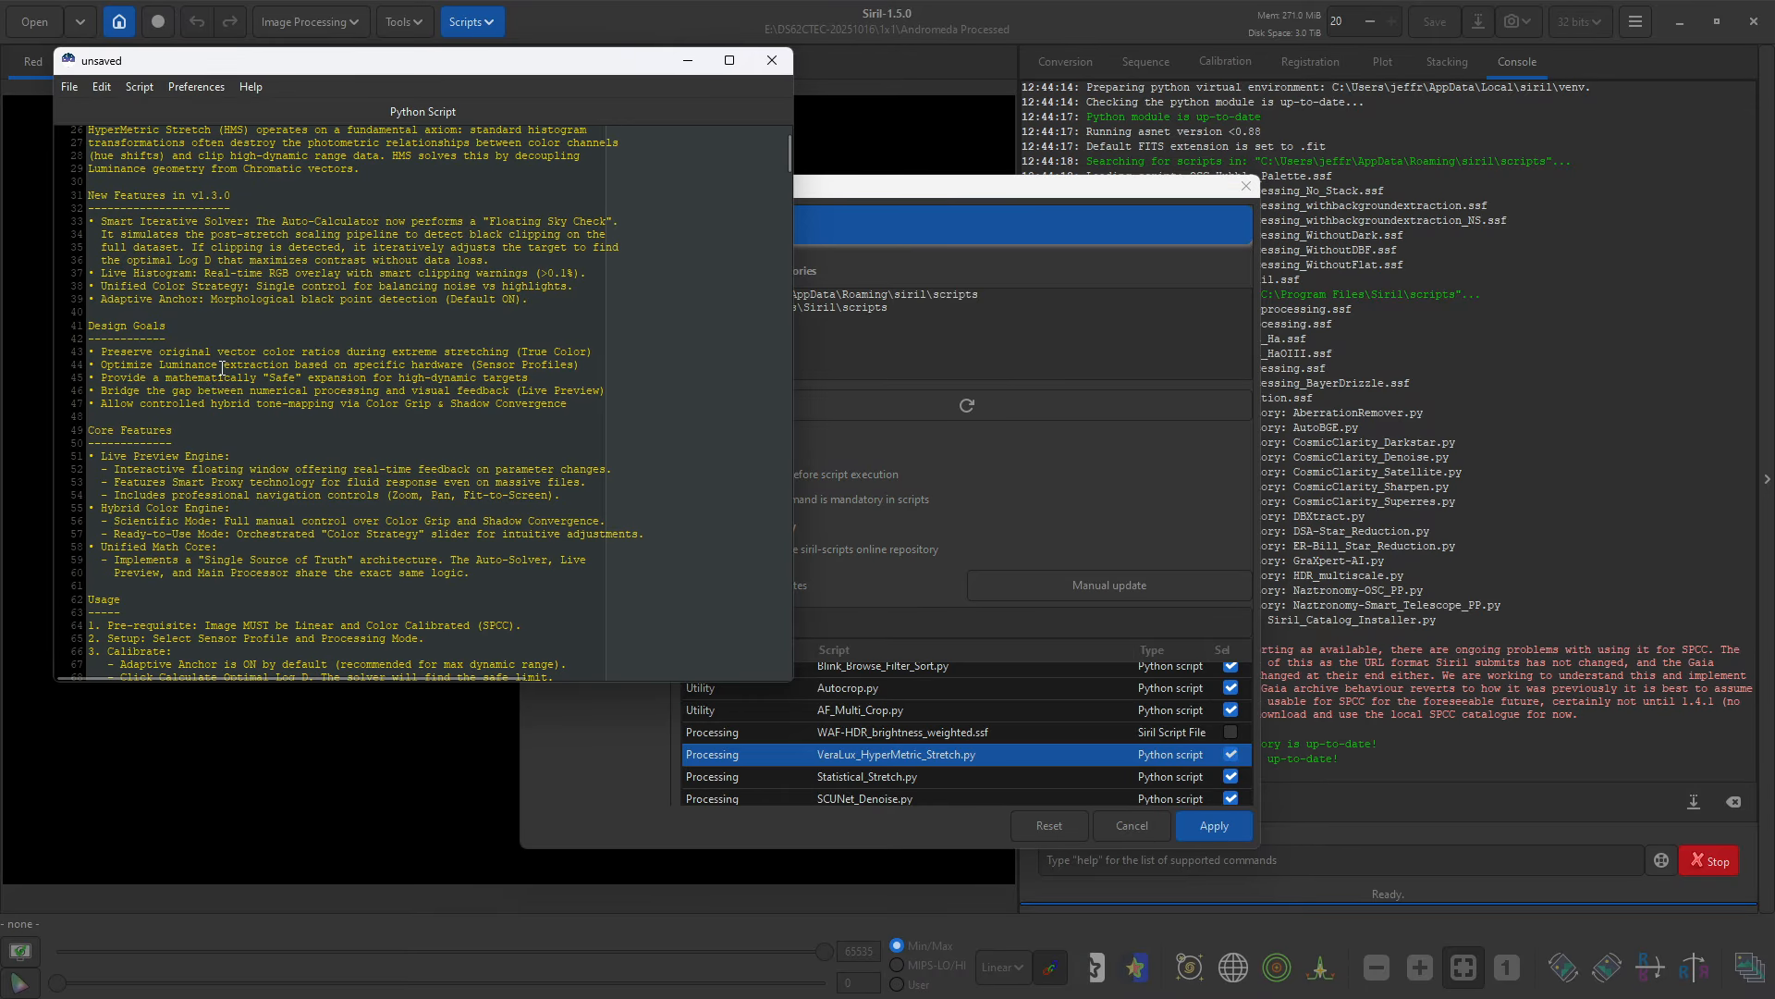
scroll(222, 368, "down", 3)
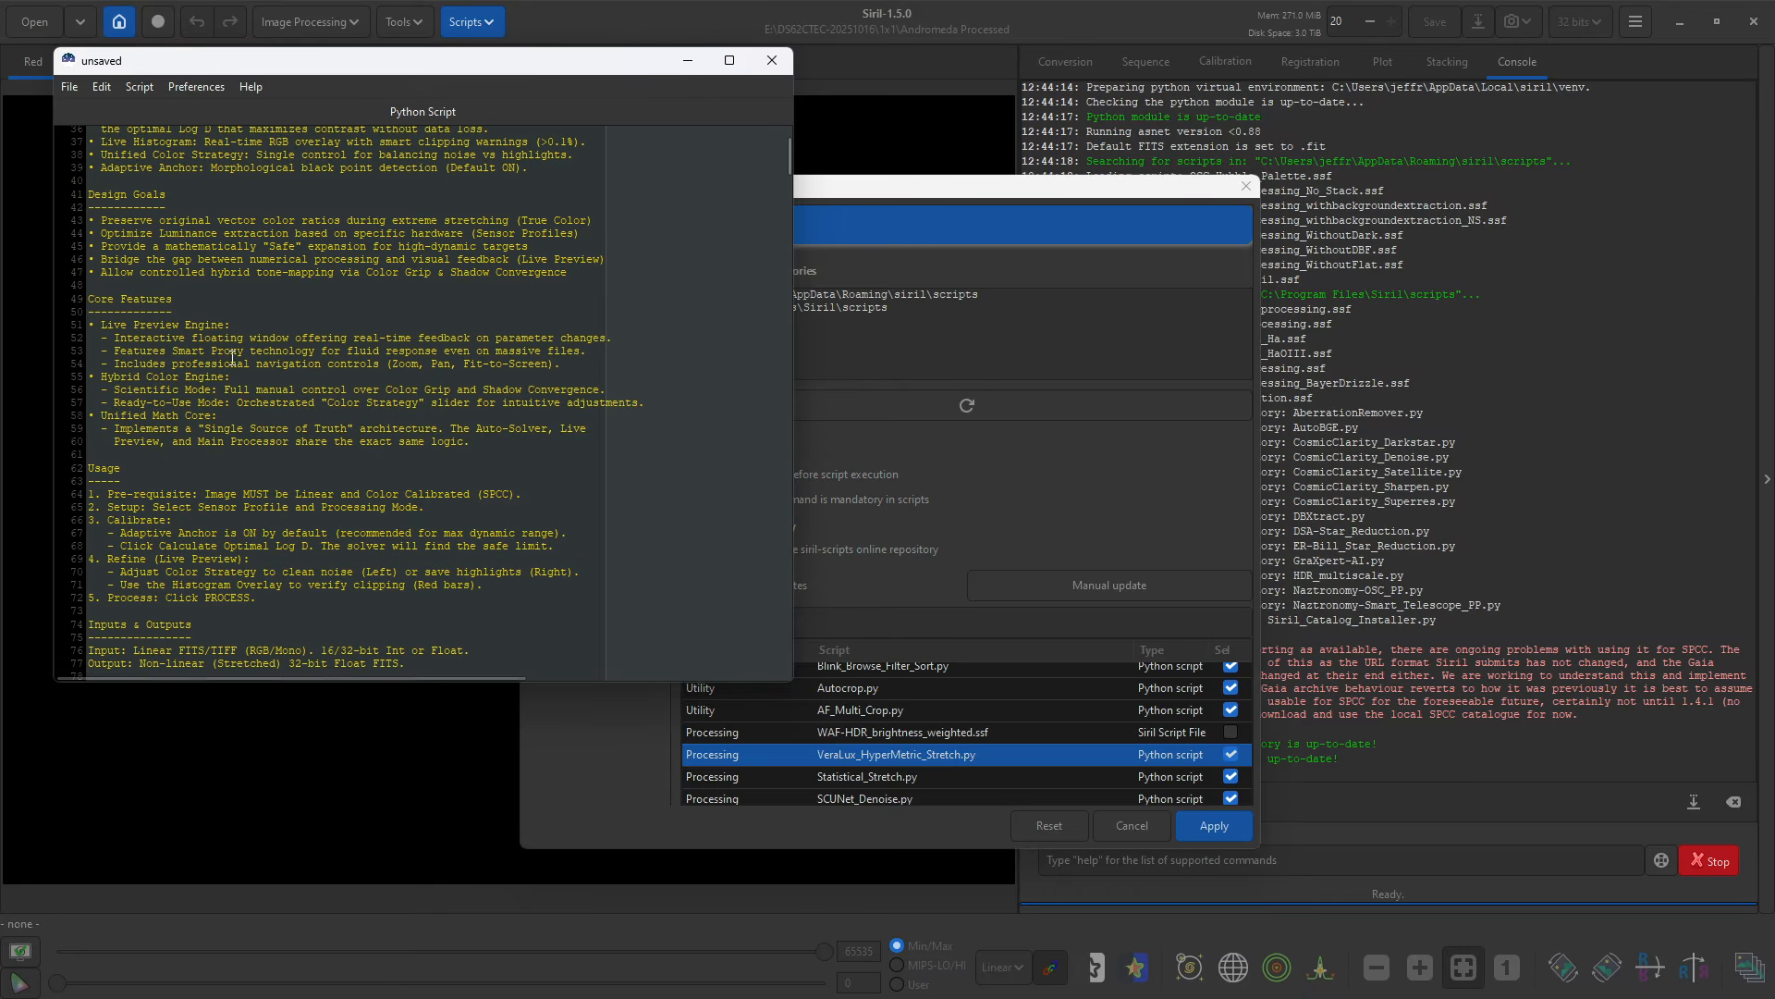
scroll(196, 385, "down", 5)
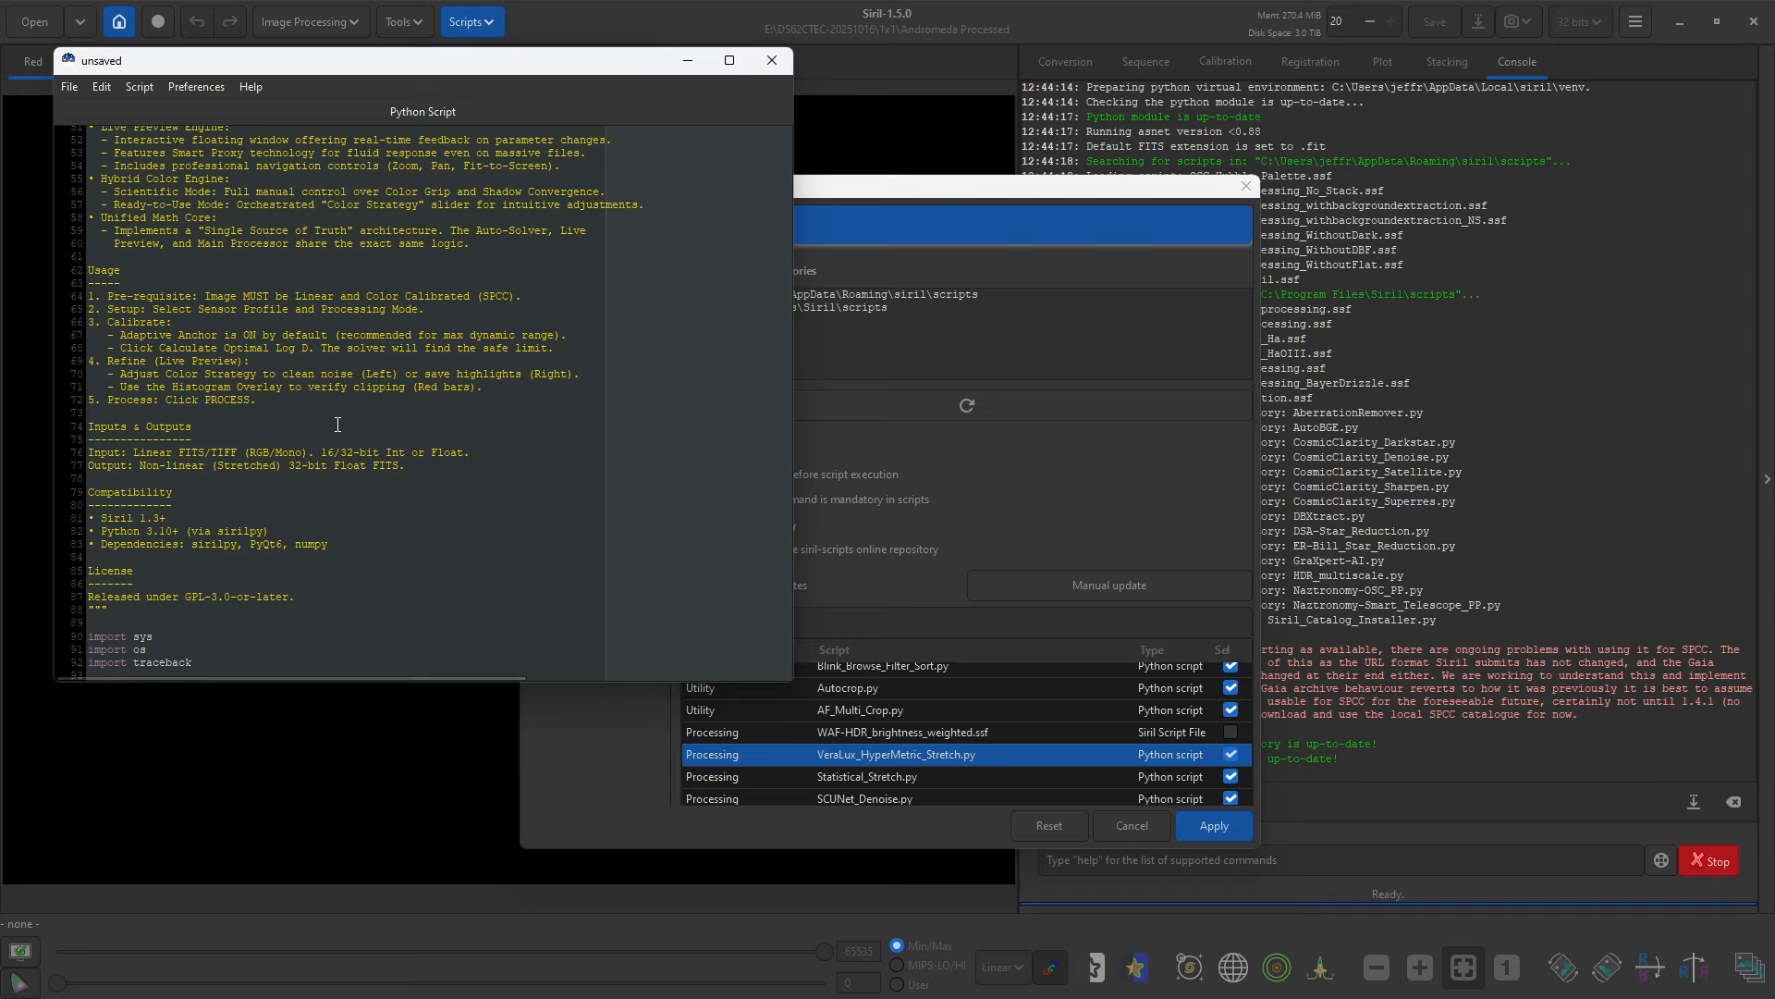
left_click(771, 62)
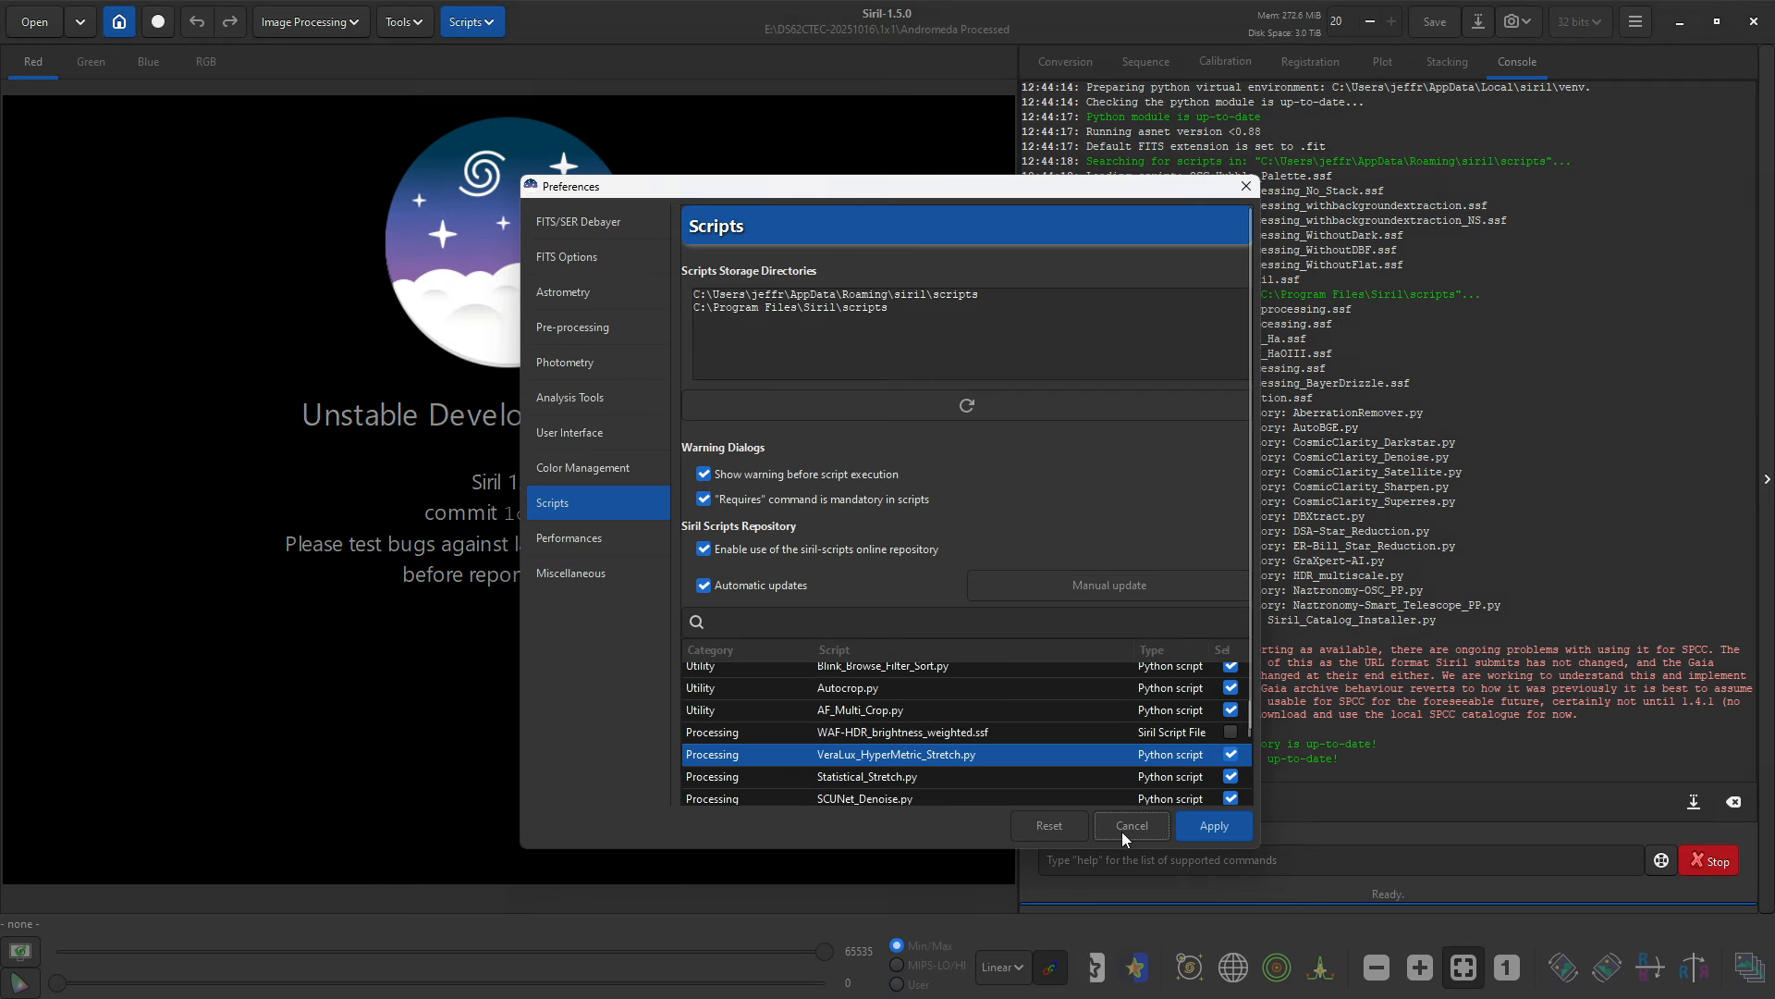
left_click(1123, 826)
Step: Open the image file Andromeda Galaxy_2025-10-16_5370s.fit from the Andromeda Processed folder
left_click(34, 21)
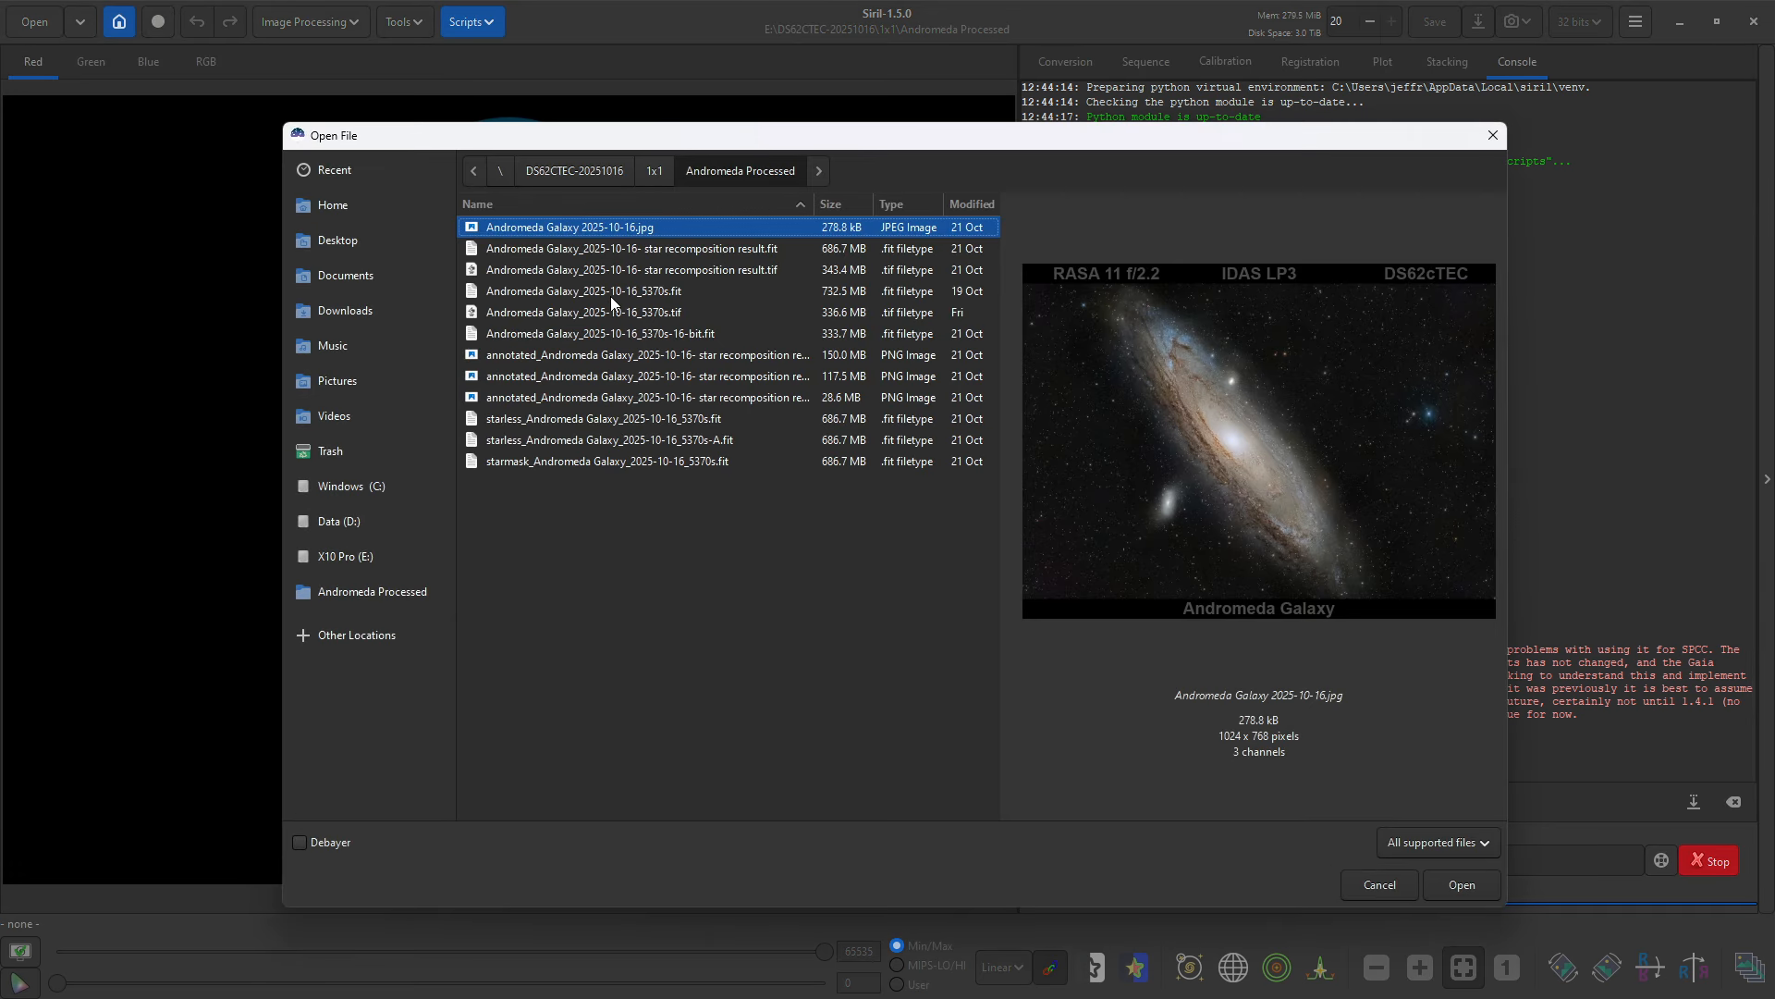
left_click(611, 292)
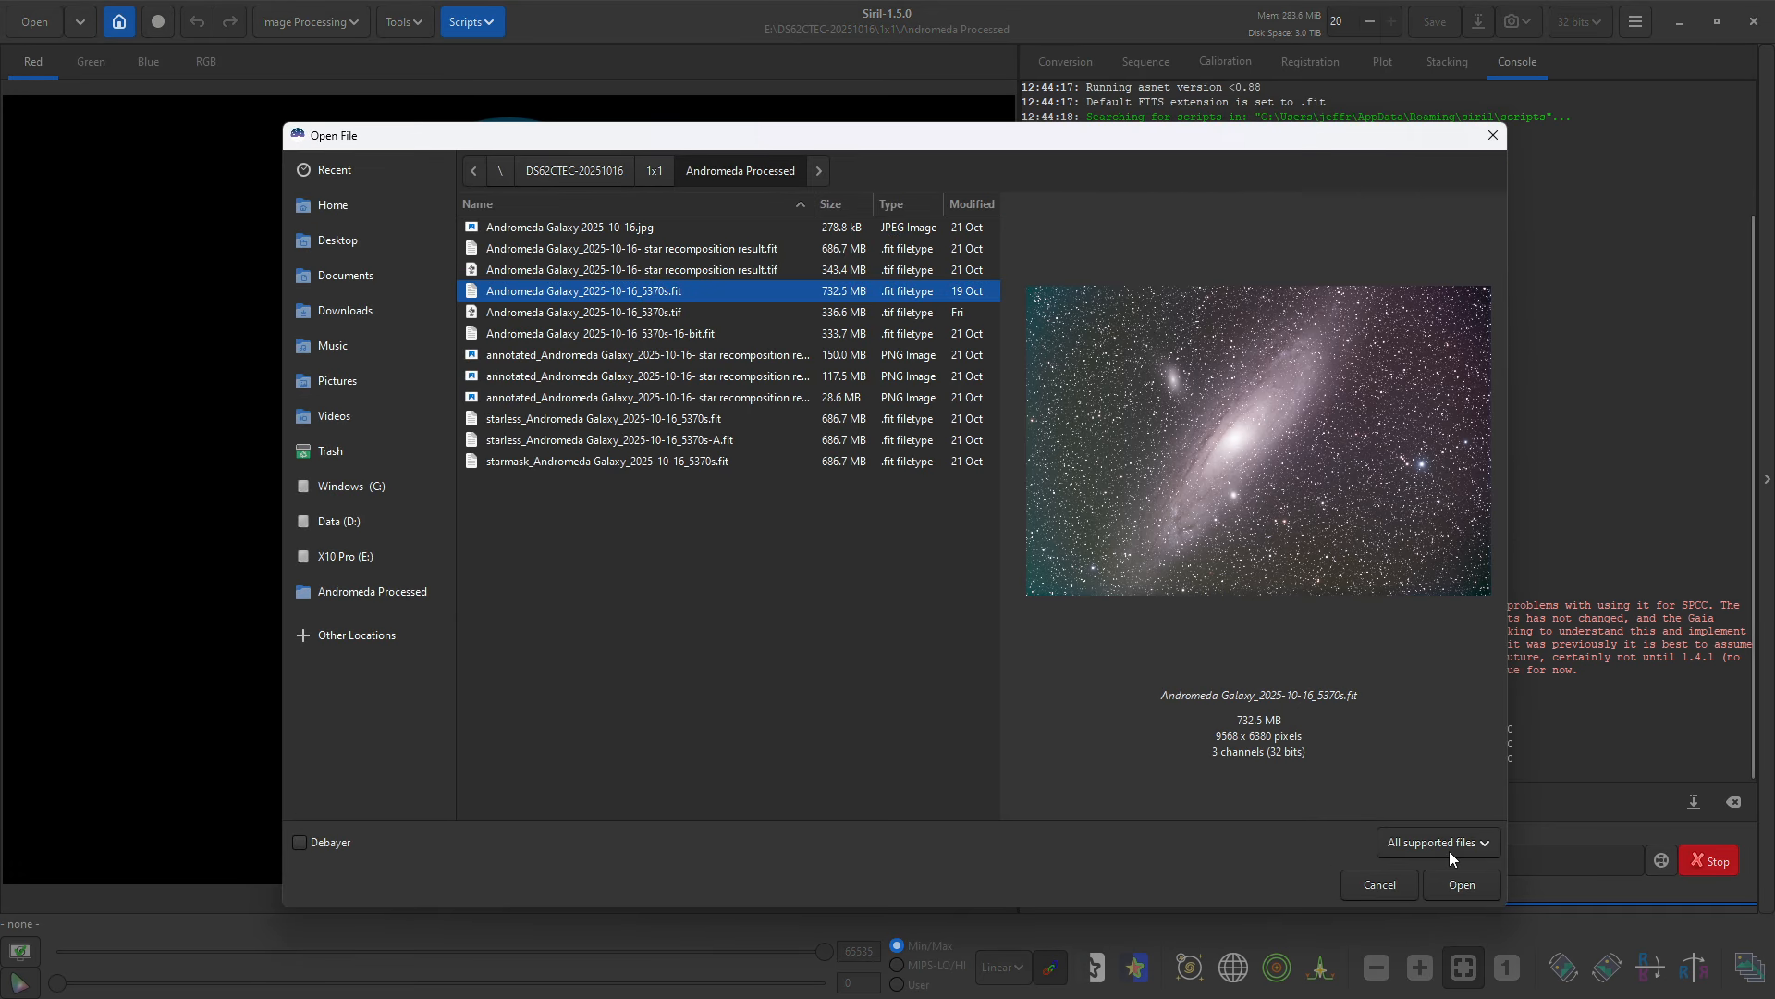
left_click(1463, 884)
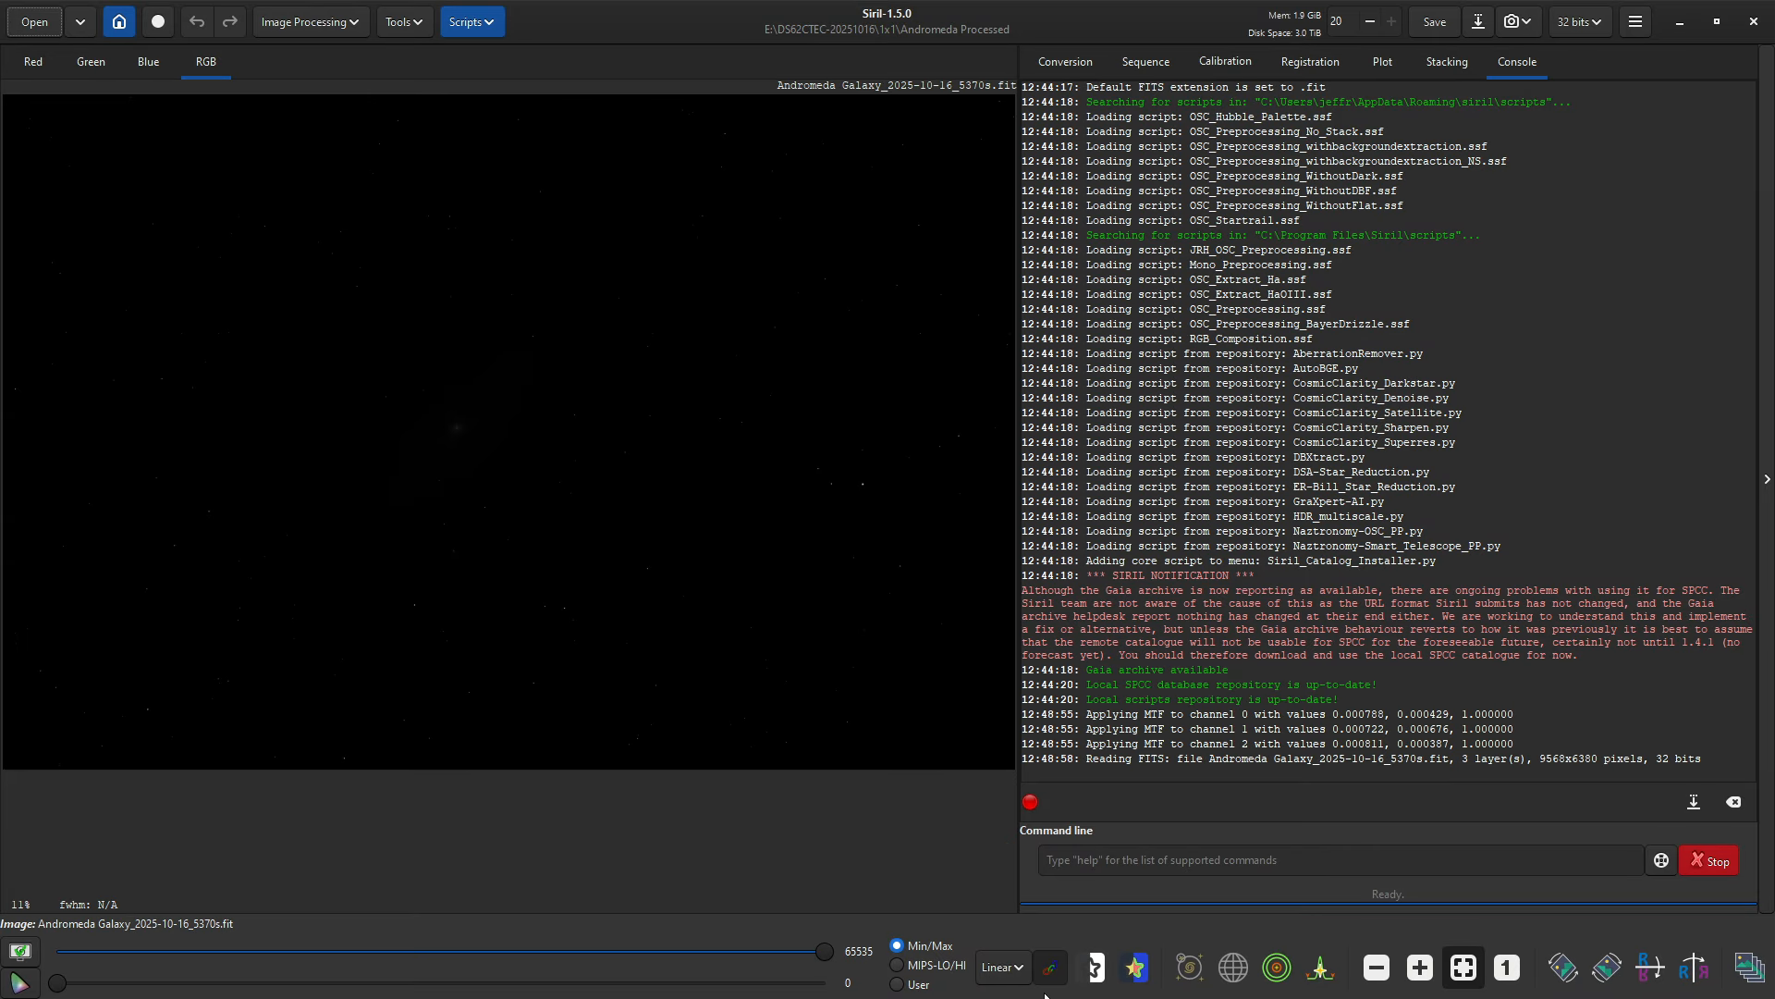
Step: Compare the galaxy image in the Histogram and AutoStretch display modes, leaving the display set to Histogram
left_click(1018, 969)
left_click(1026, 935)
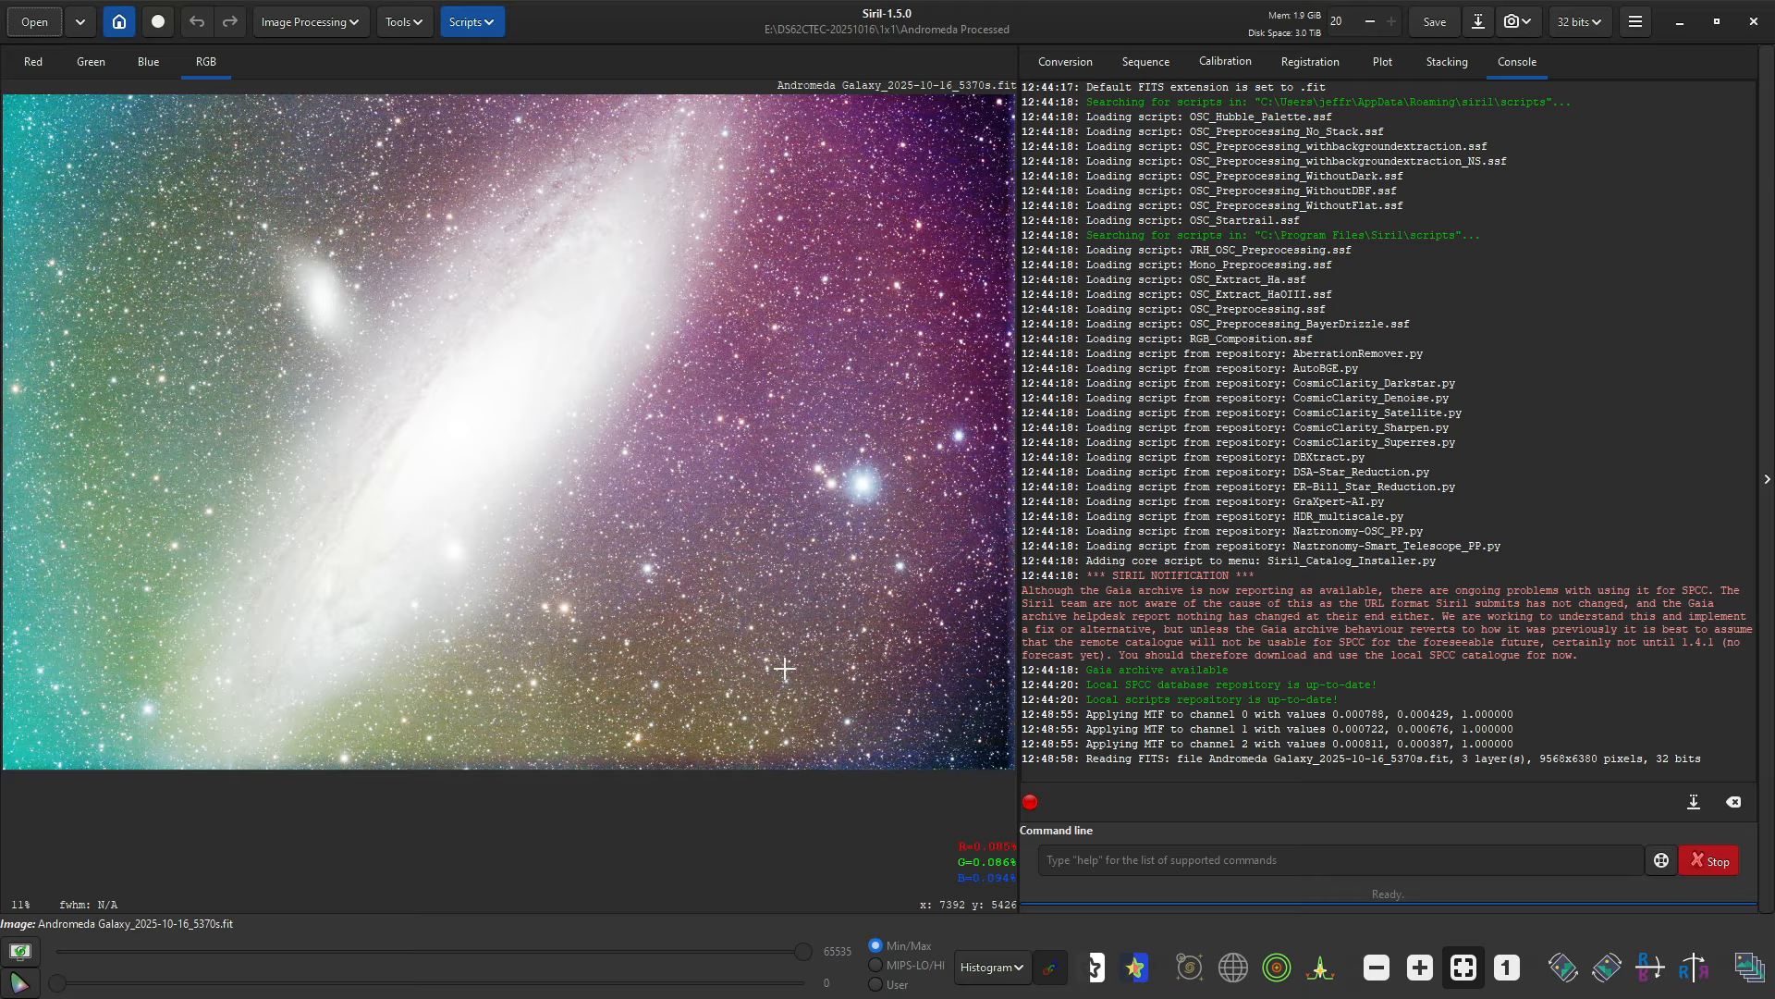
left_click(982, 968)
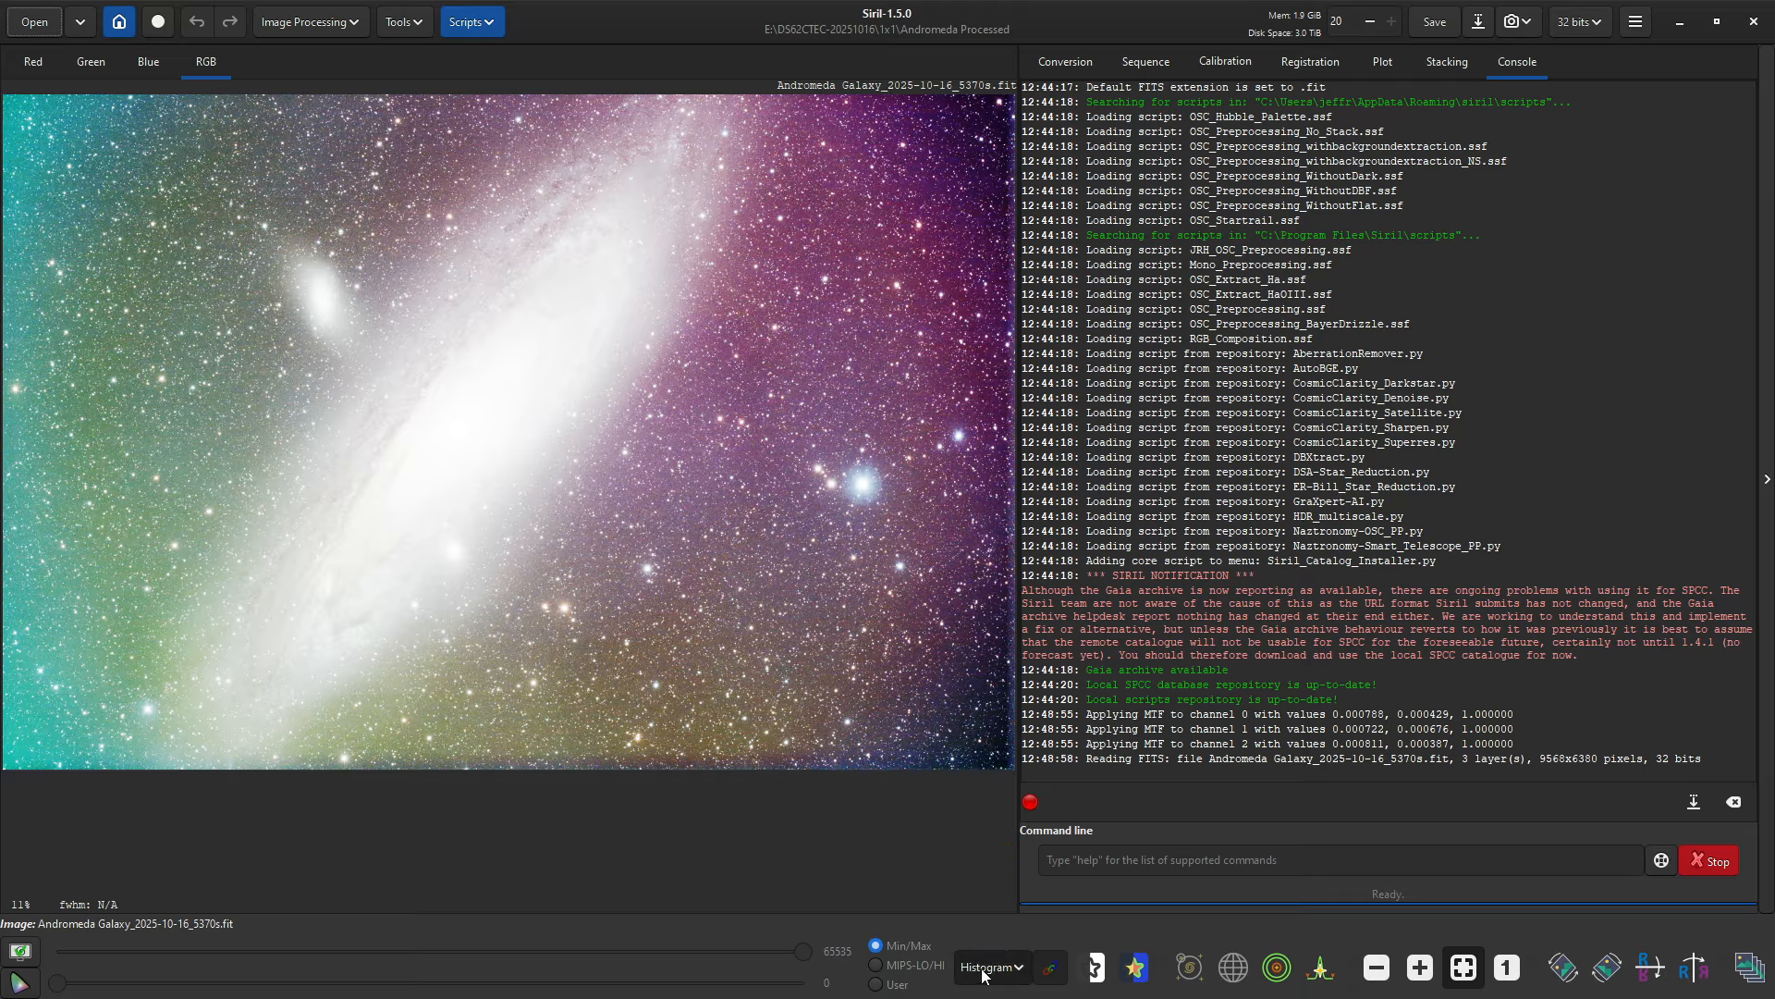
left_click(984, 884)
left_click(1006, 977)
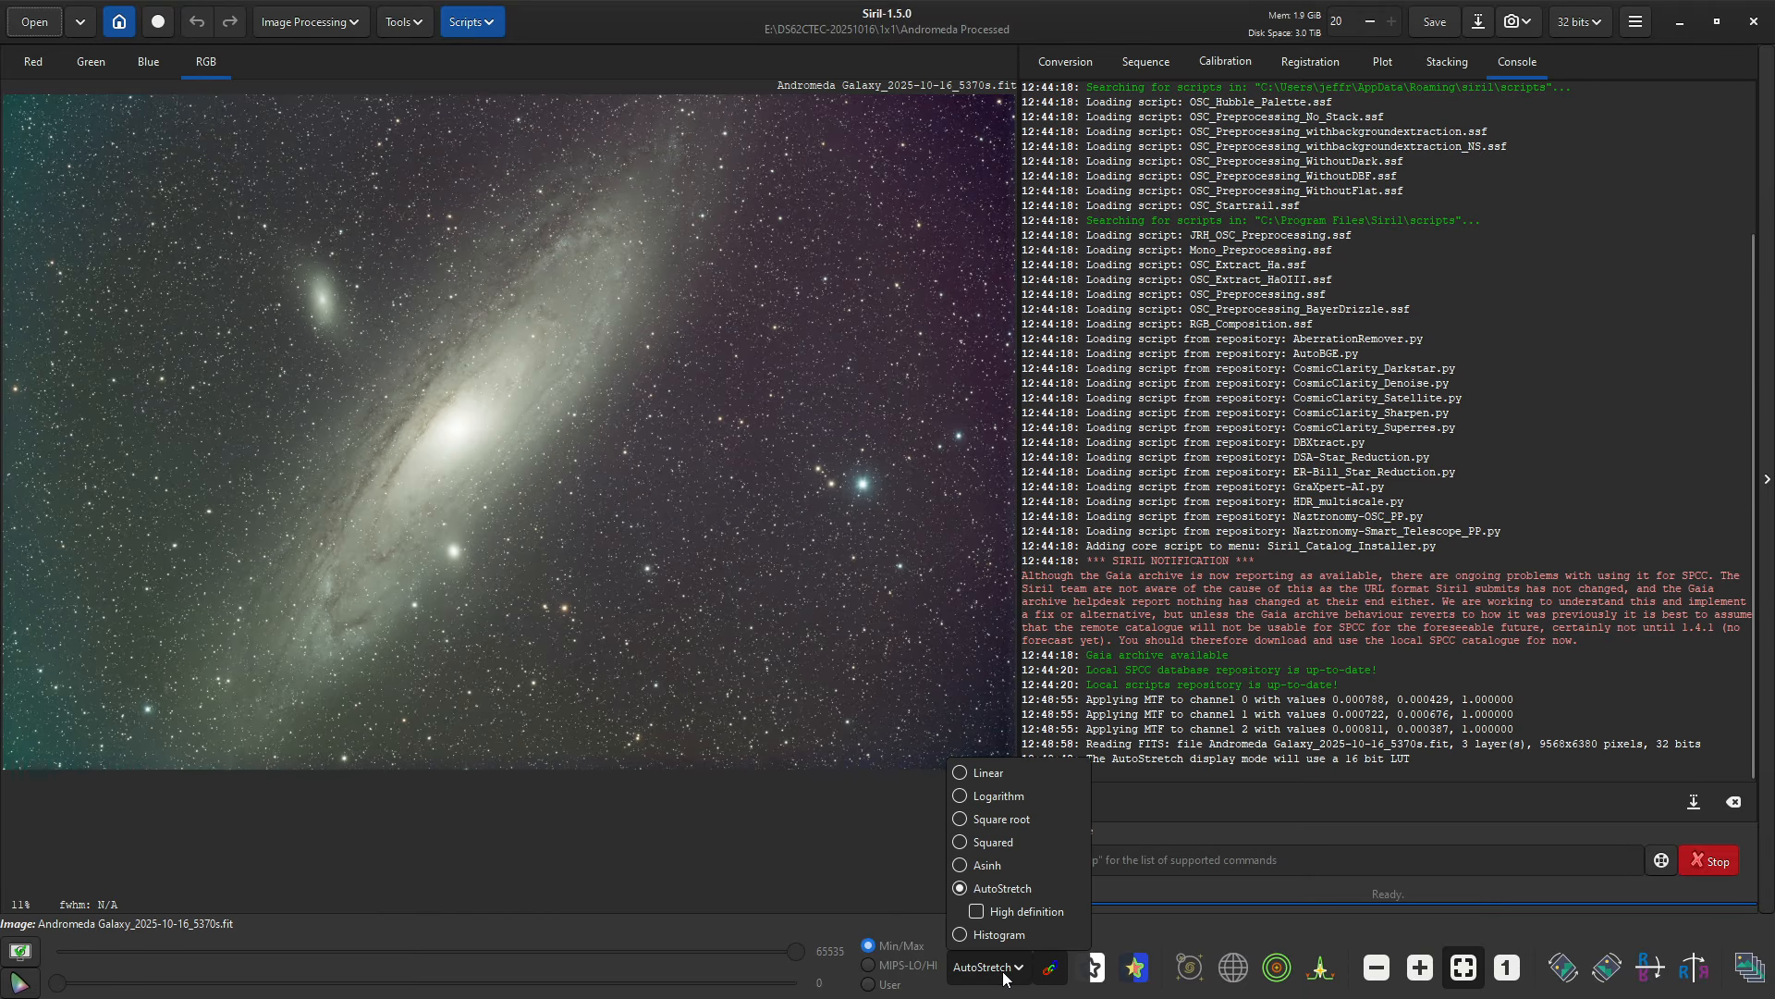
left_click(1005, 936)
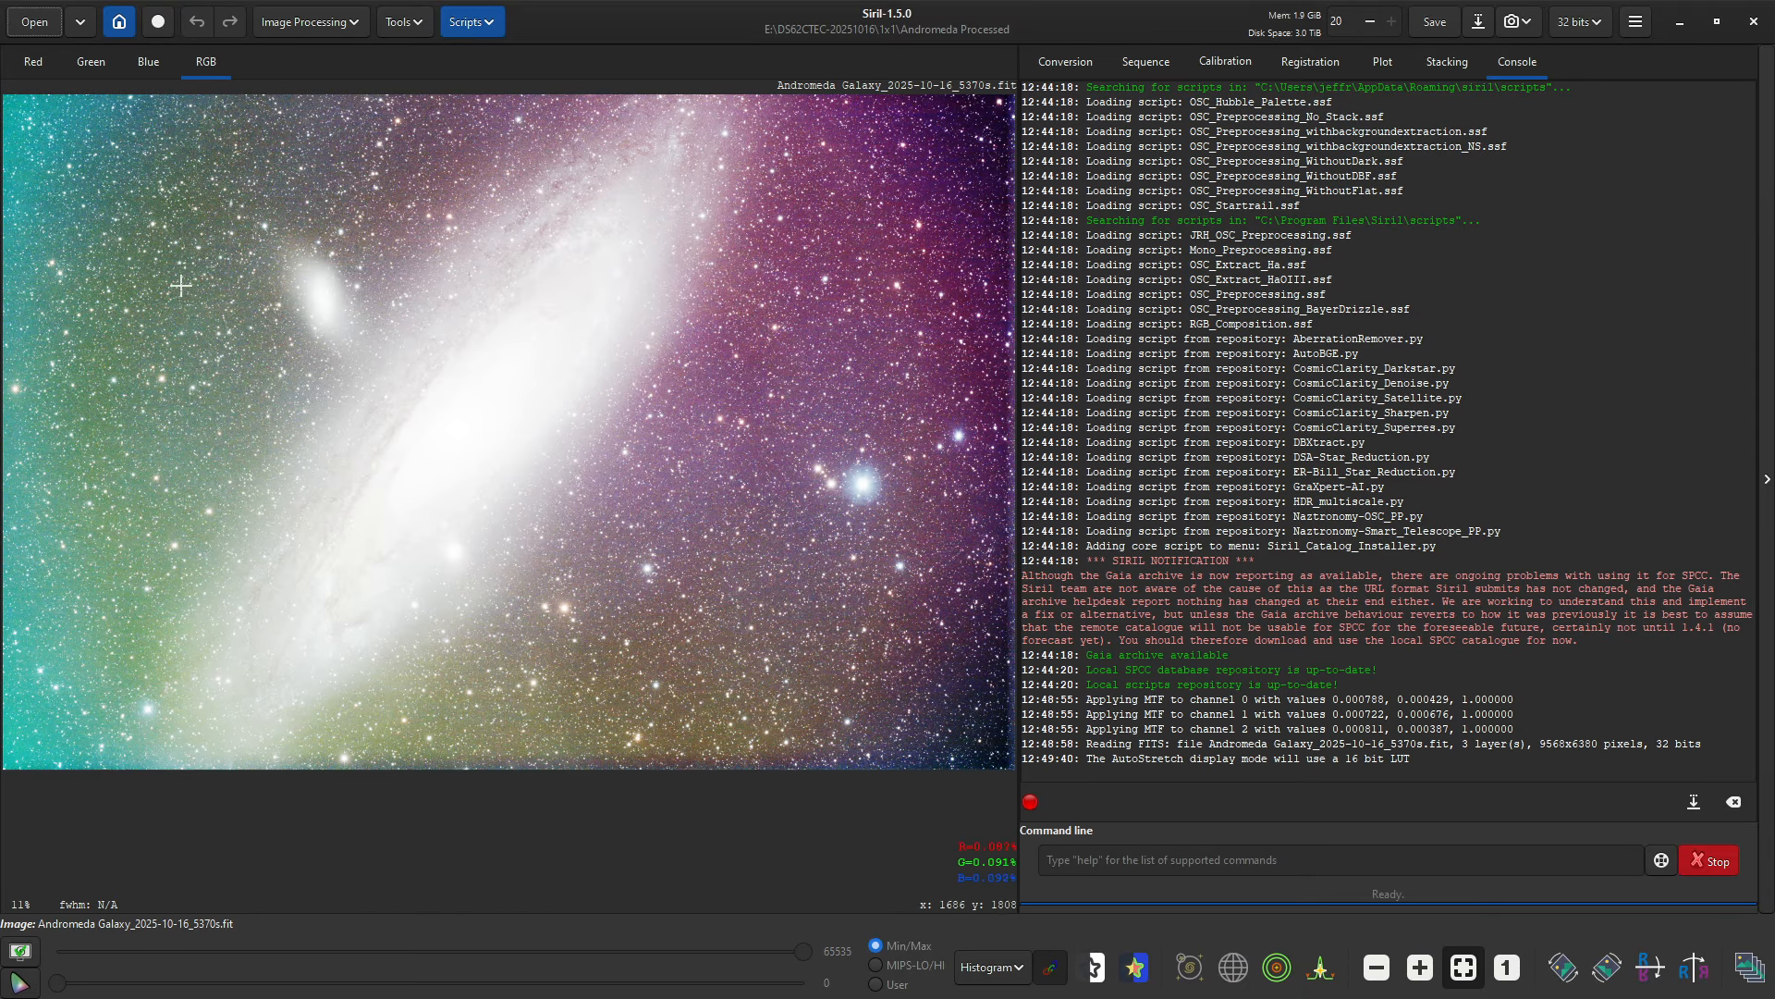
Step: Crop the outer edges off the galaxy image using a centred selection of about 9147 × 6099 px
right_click(126, 240)
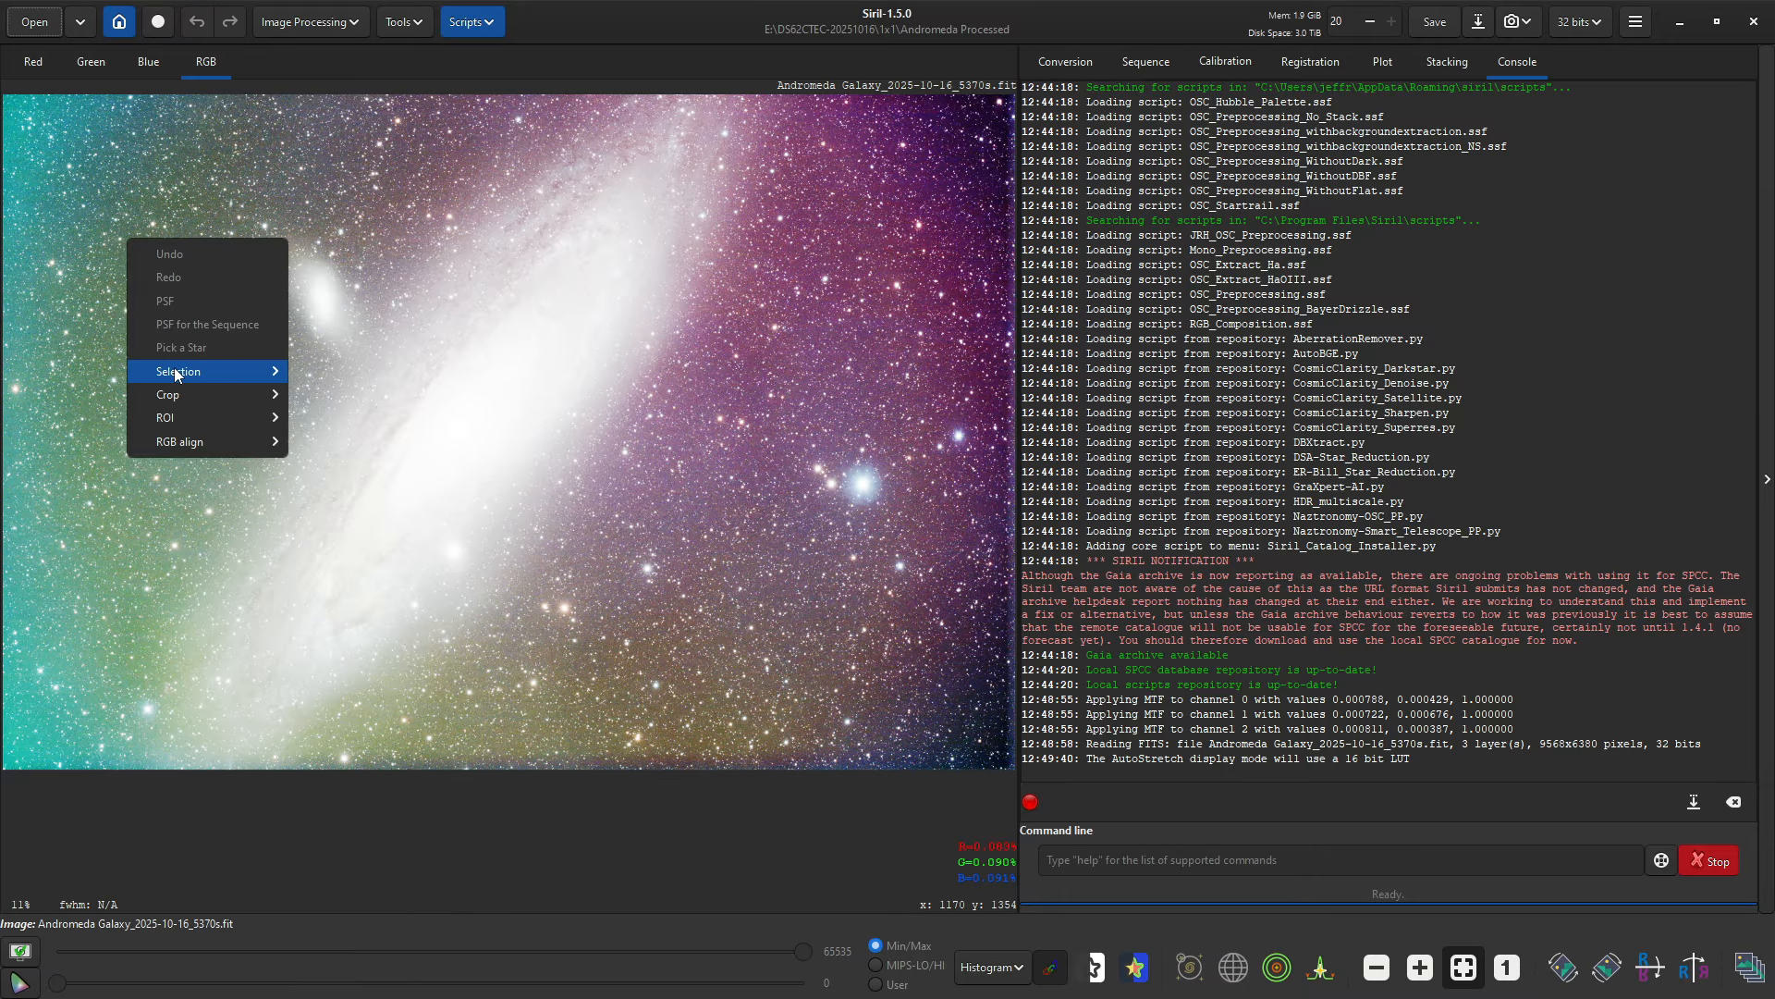
mouse_move(258, 370)
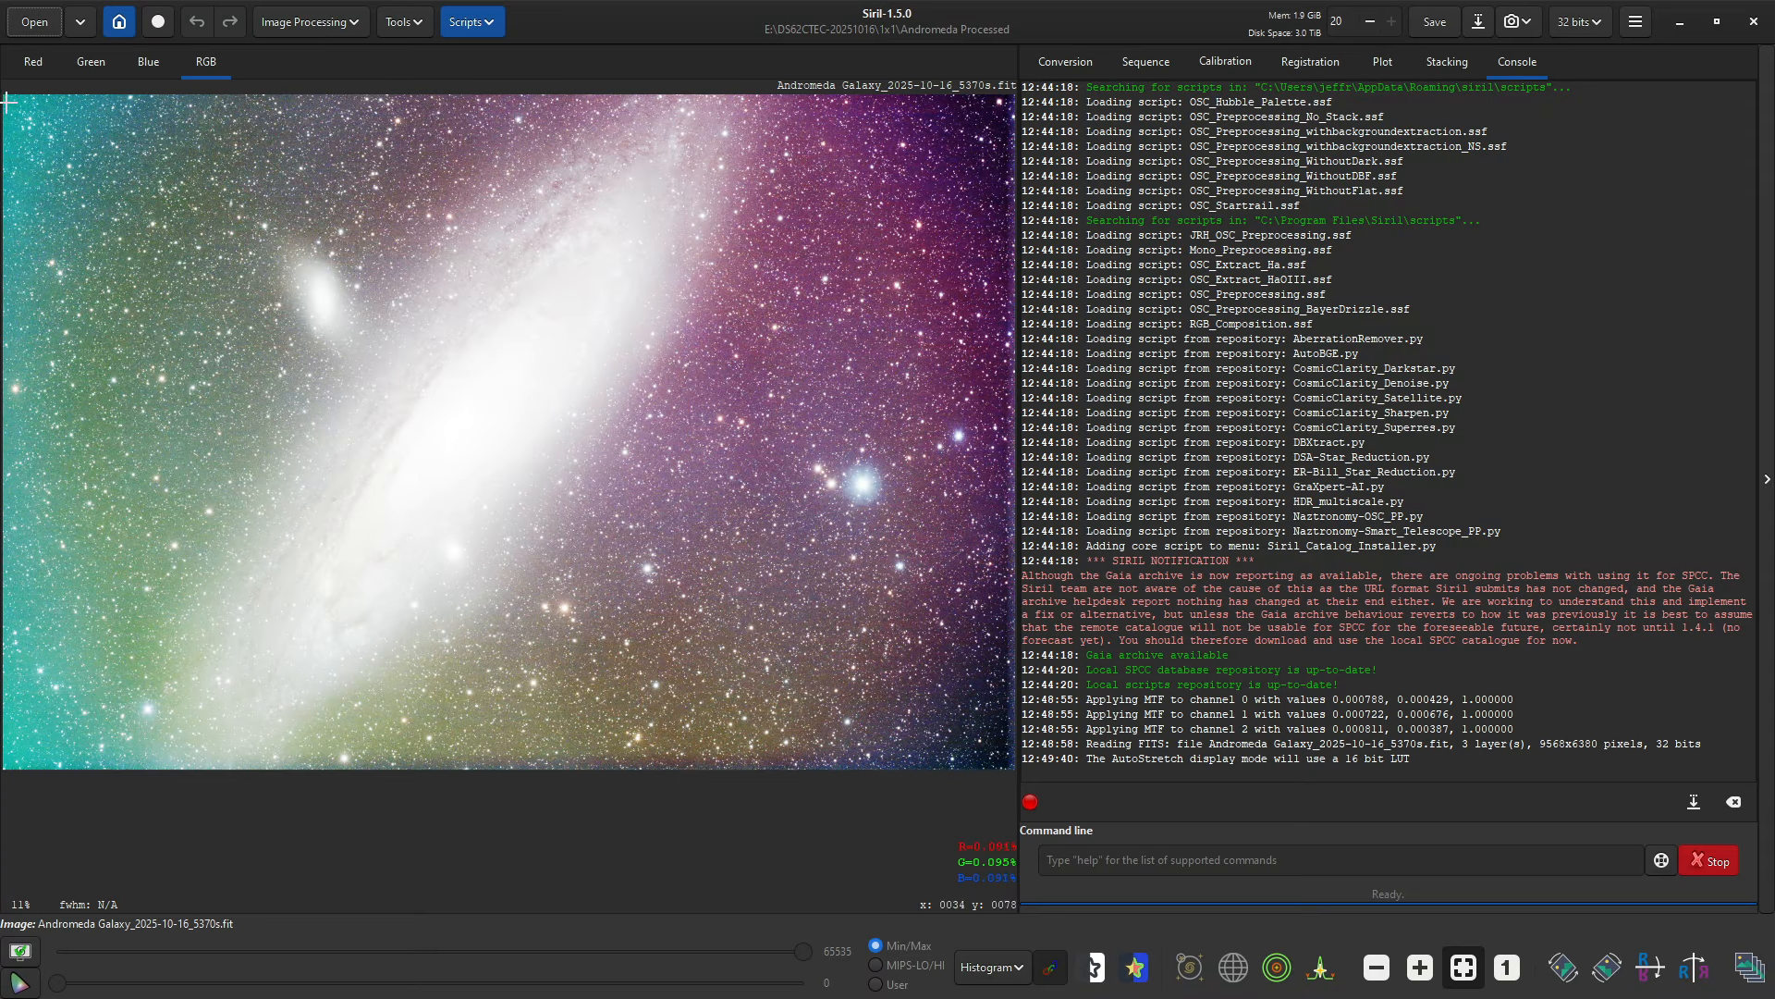
left_click_drag(8, 100, 1109, 765)
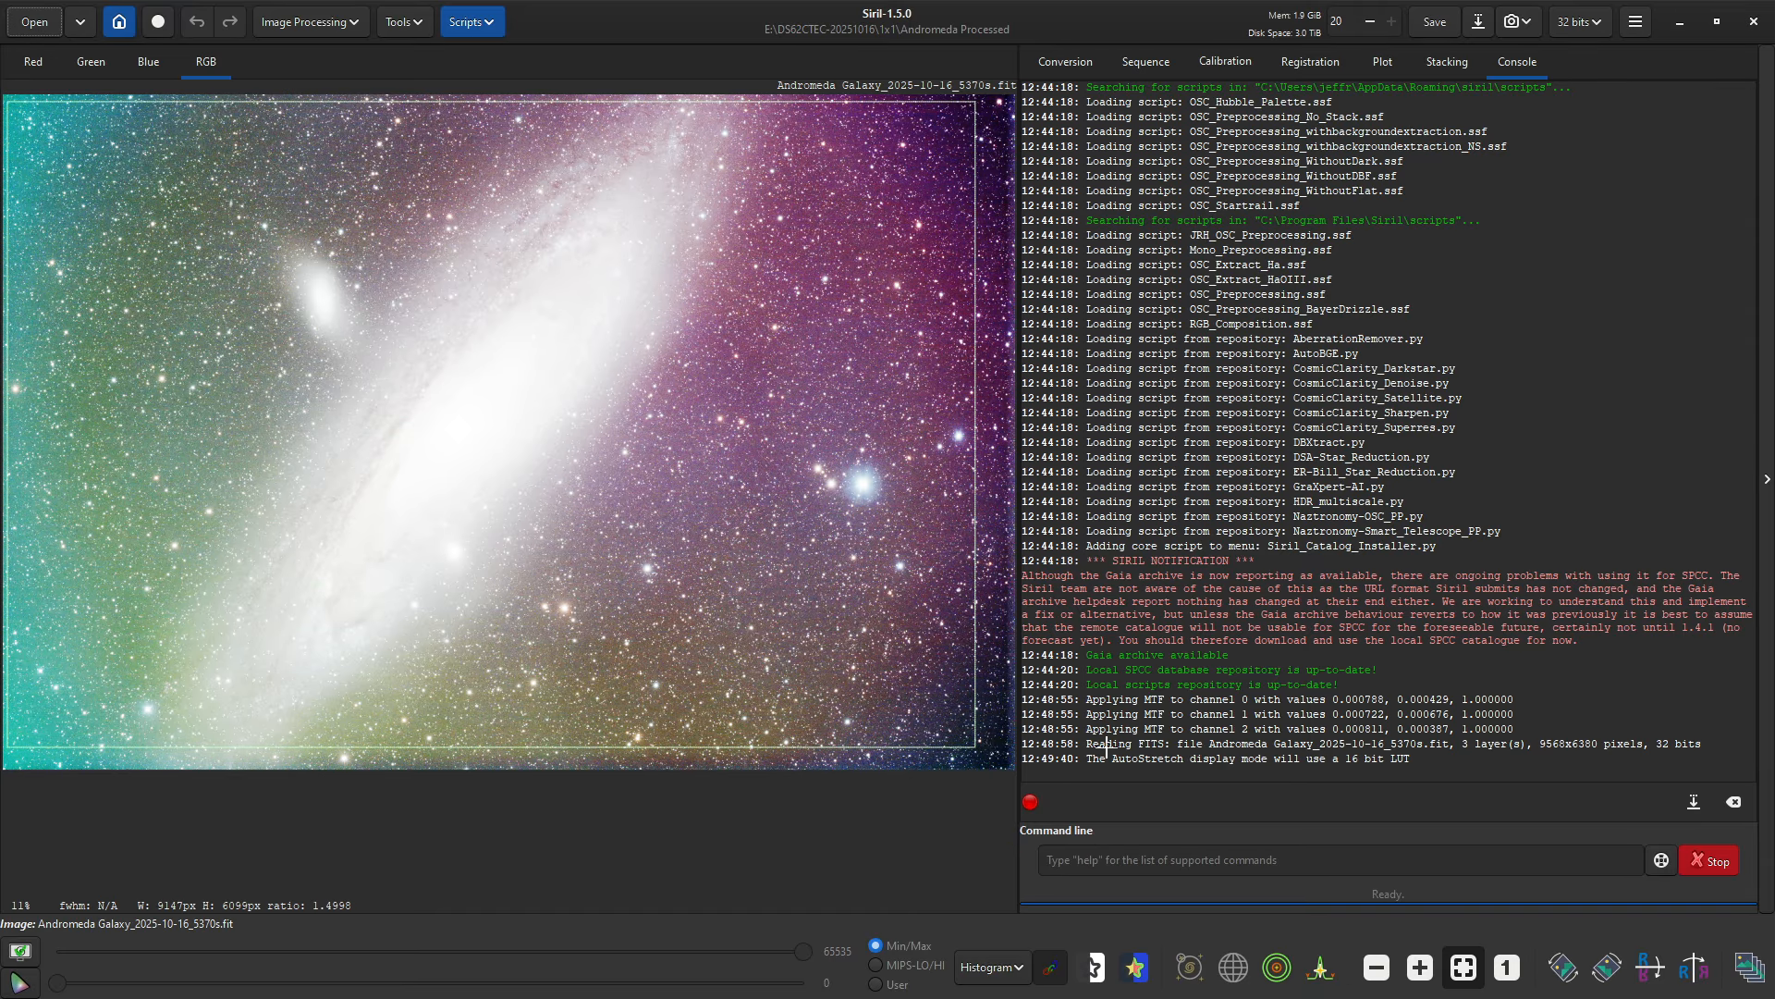
left_click_drag(512, 488, 519, 491)
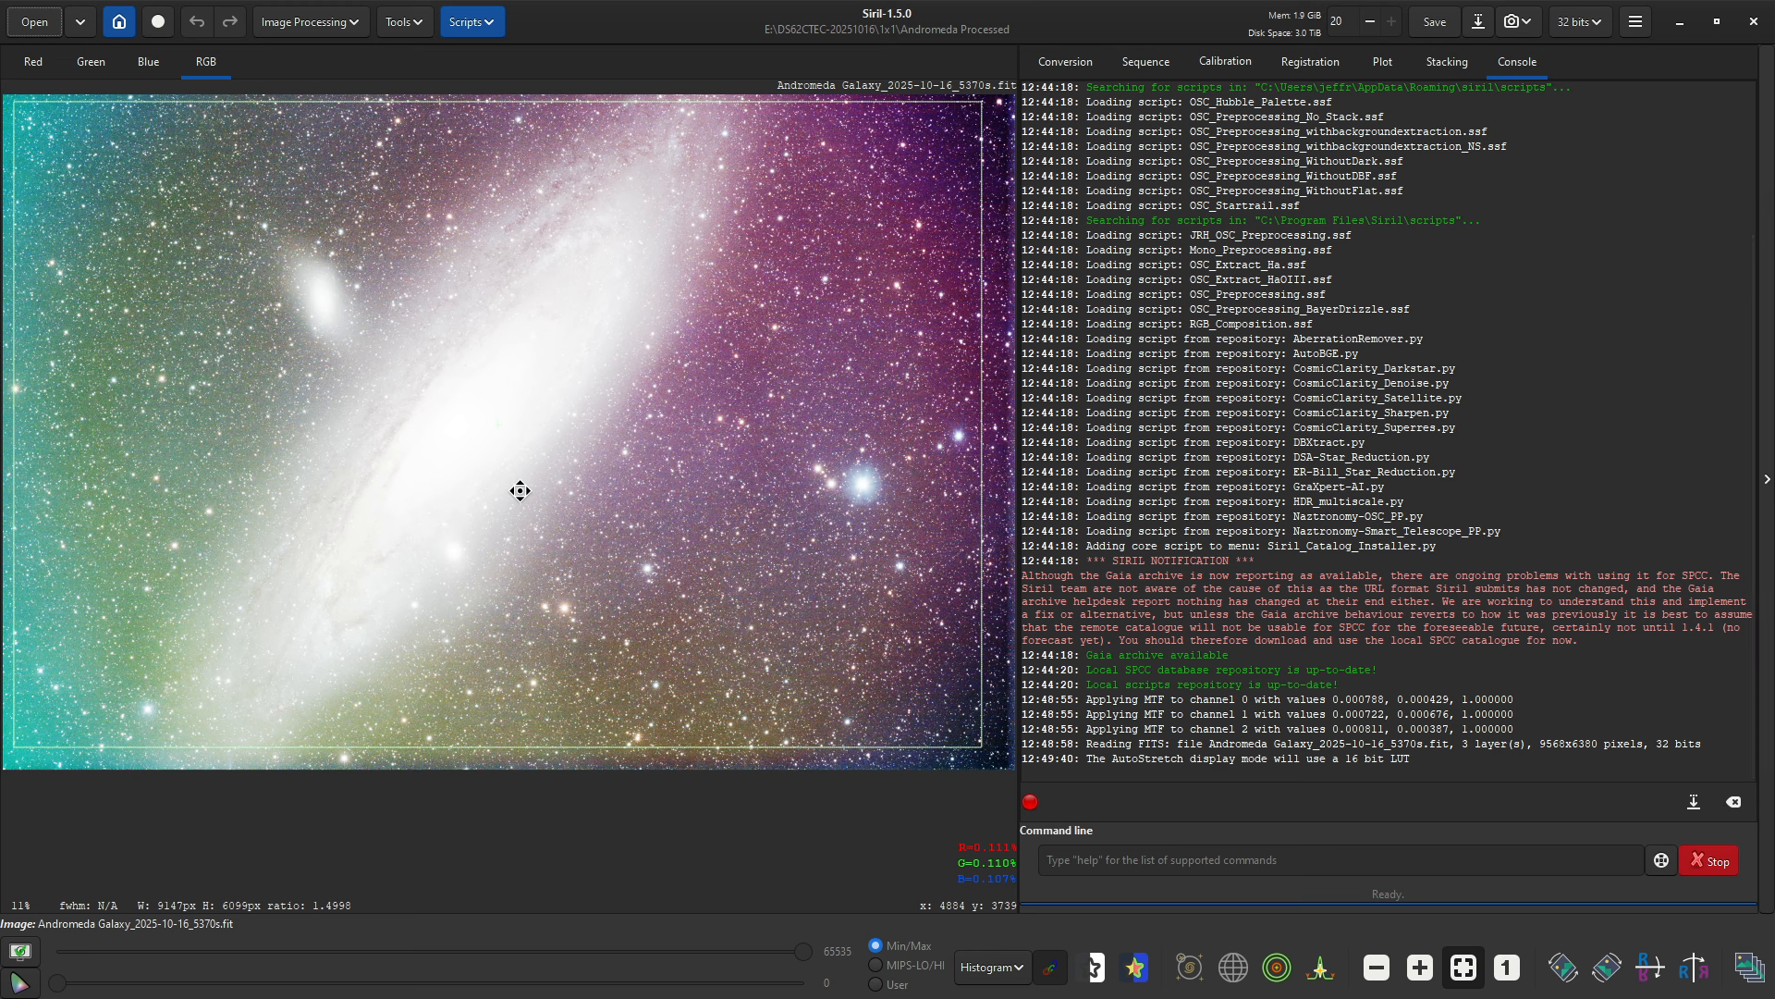
right_click(430, 448)
mouse_move(488, 606)
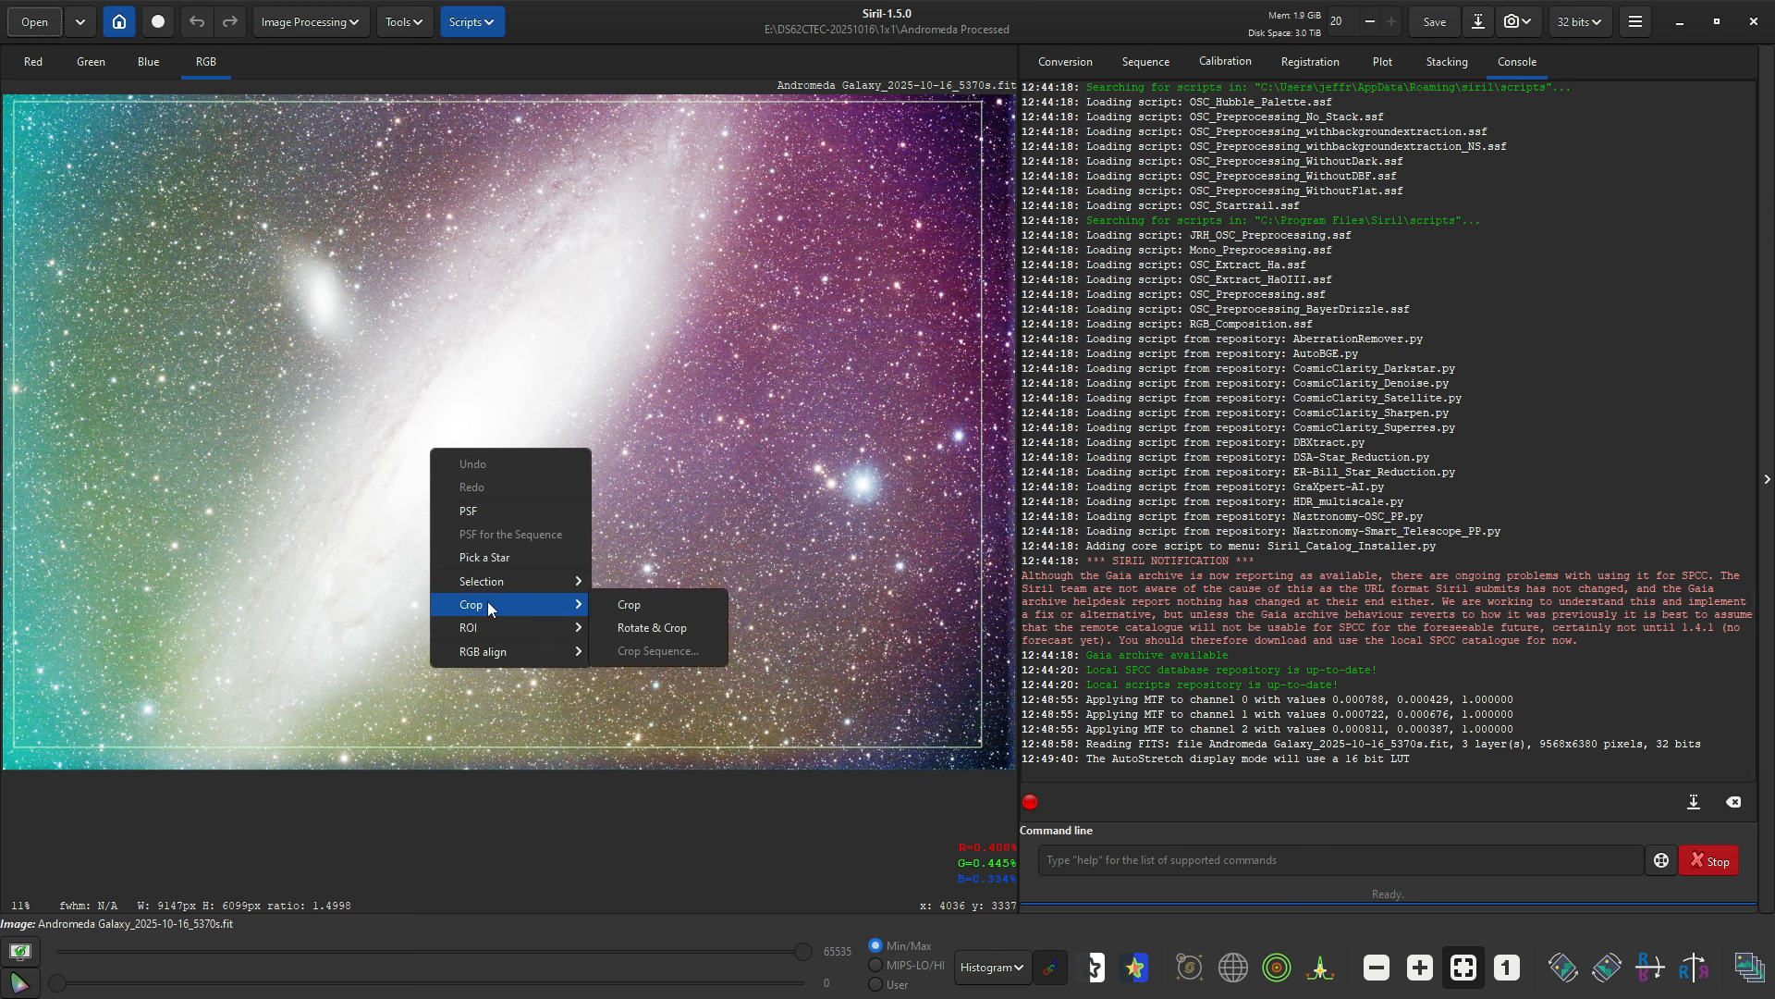
left_click(616, 601)
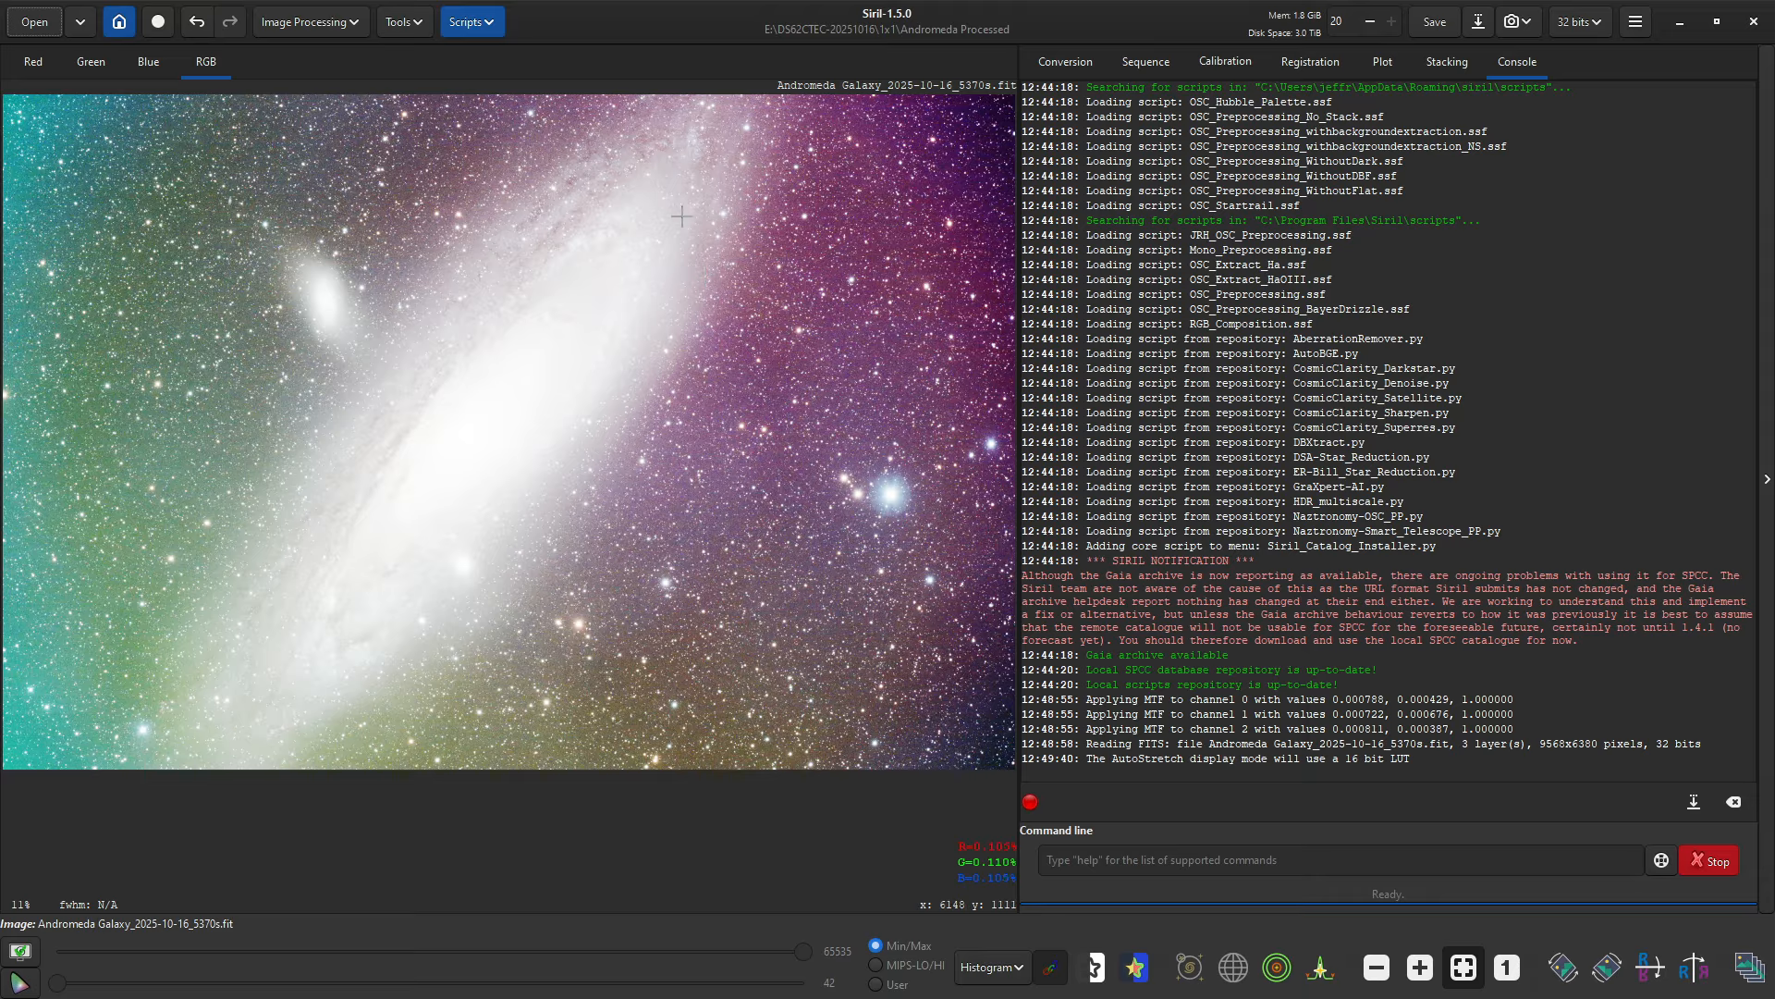
Step: Run the AutoBGE.py processing script and remove the background gradient from the cropped image with the default parameters
left_click(450, 23)
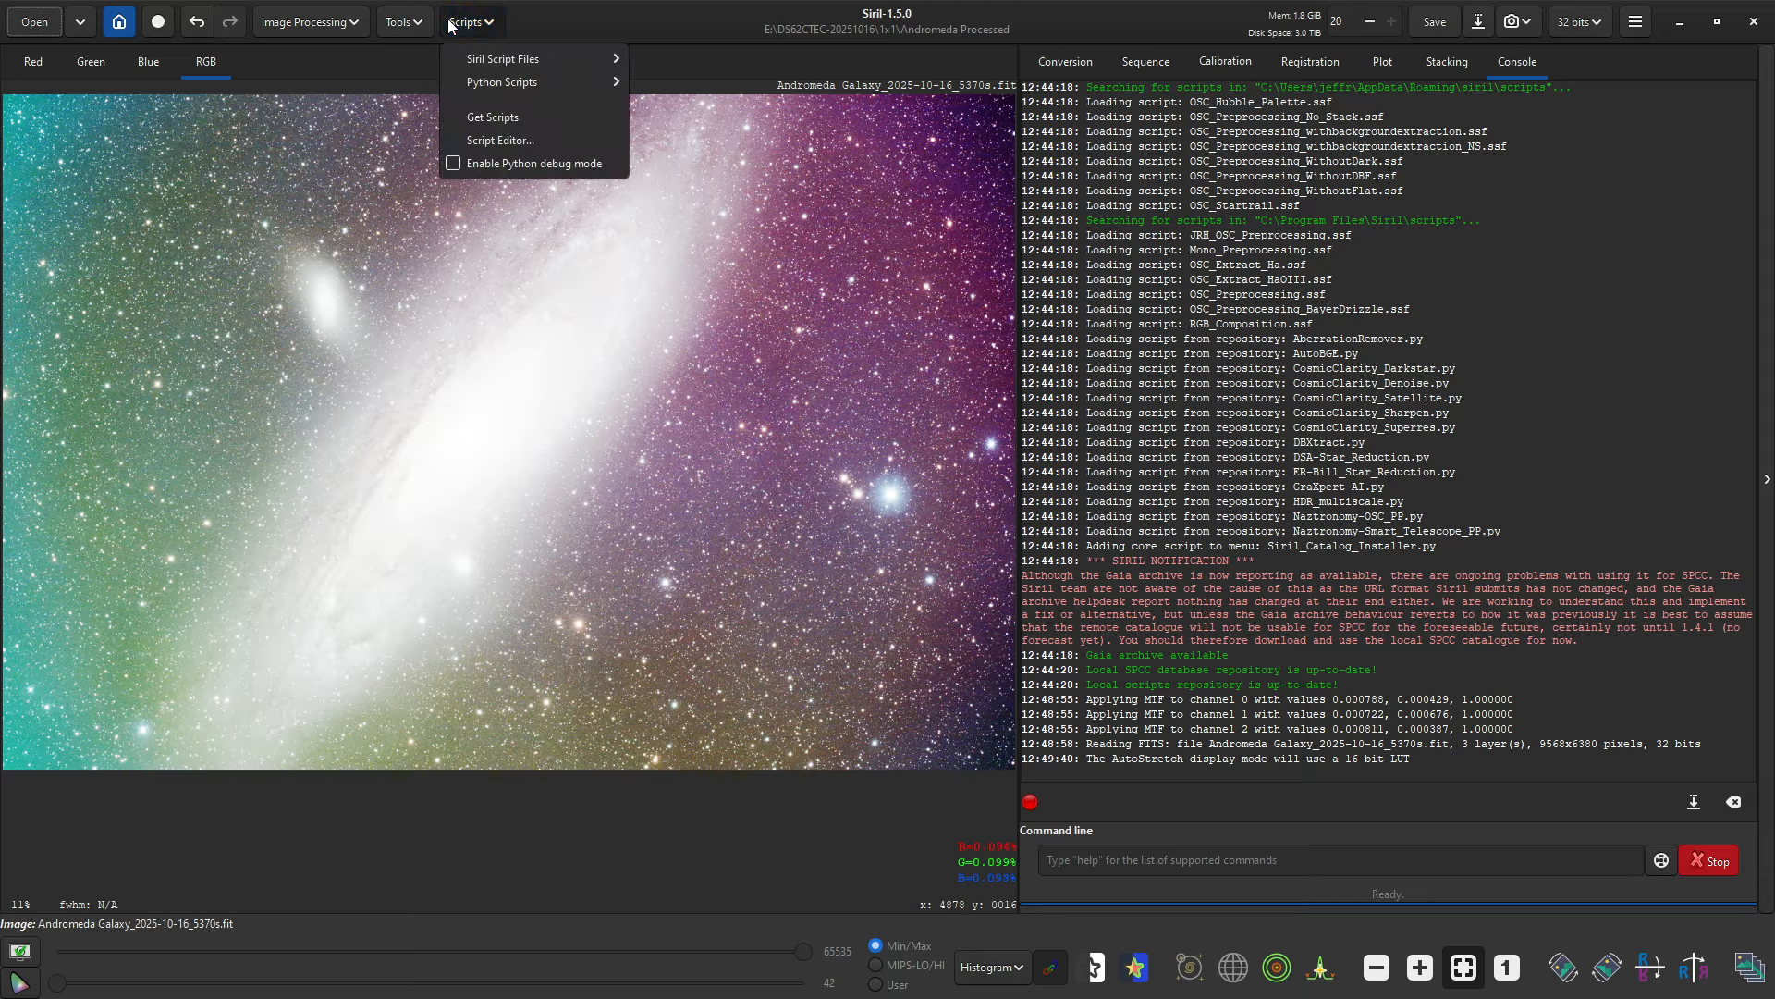
mouse_move(574, 85)
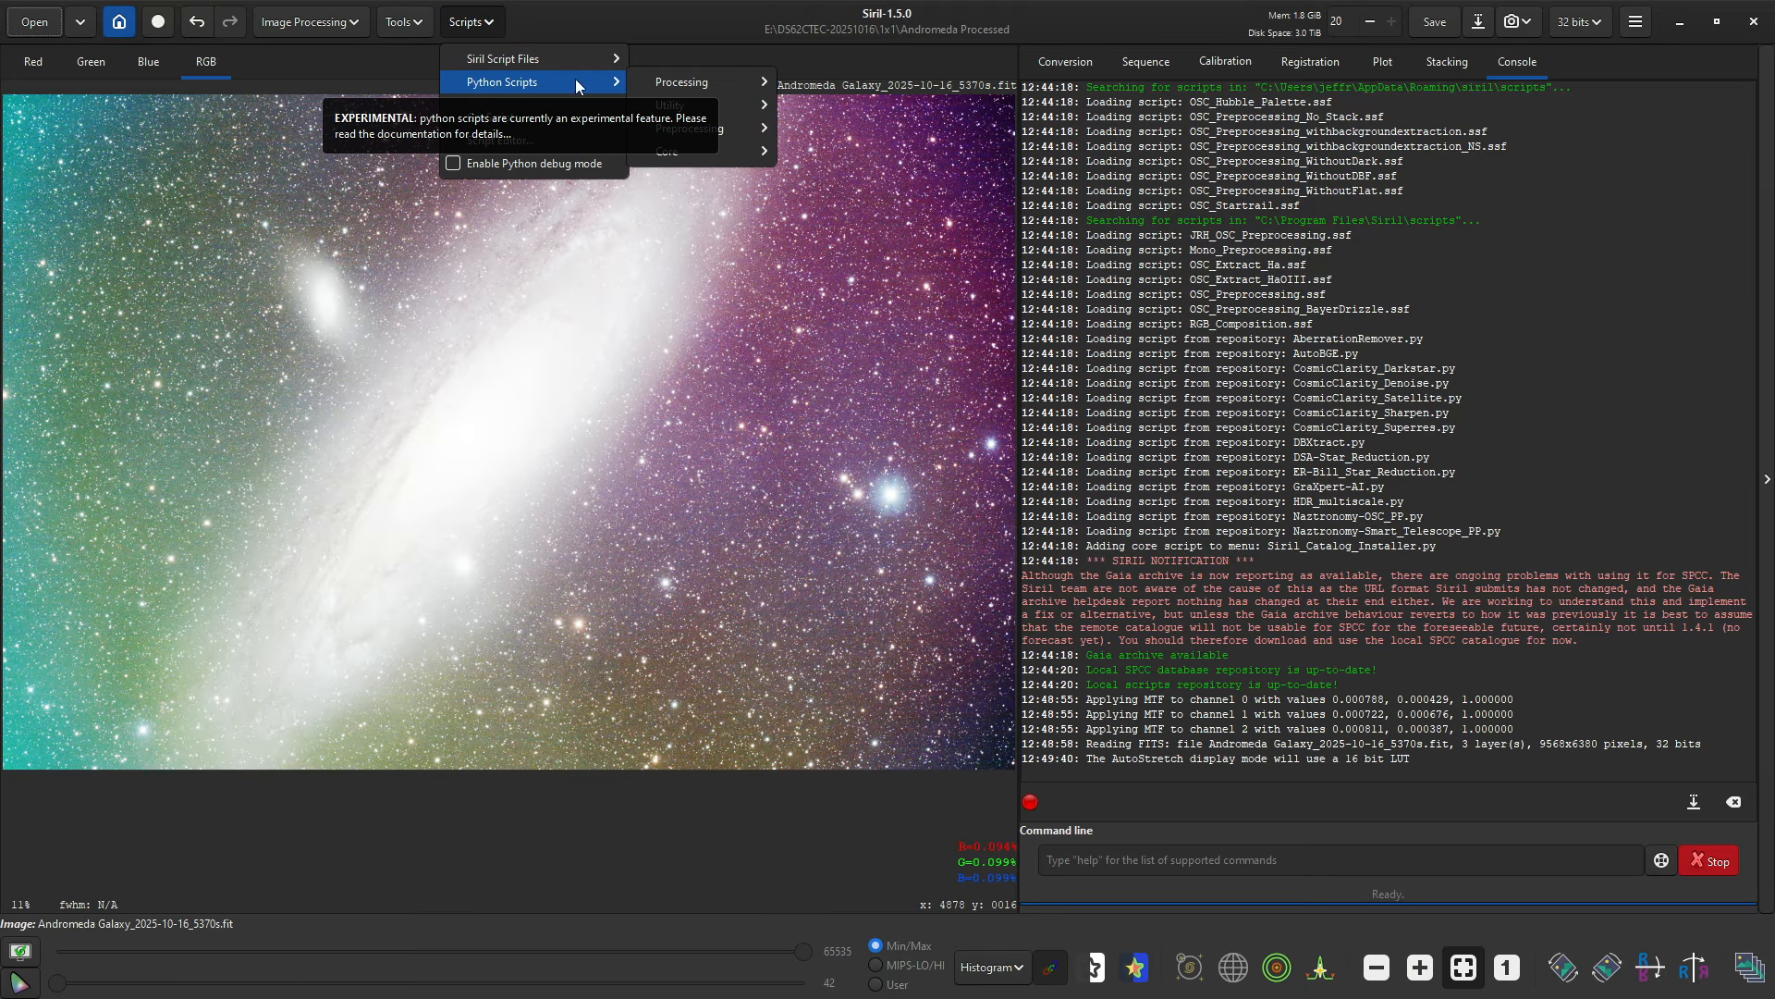
mouse_move(731, 82)
left_click(819, 102)
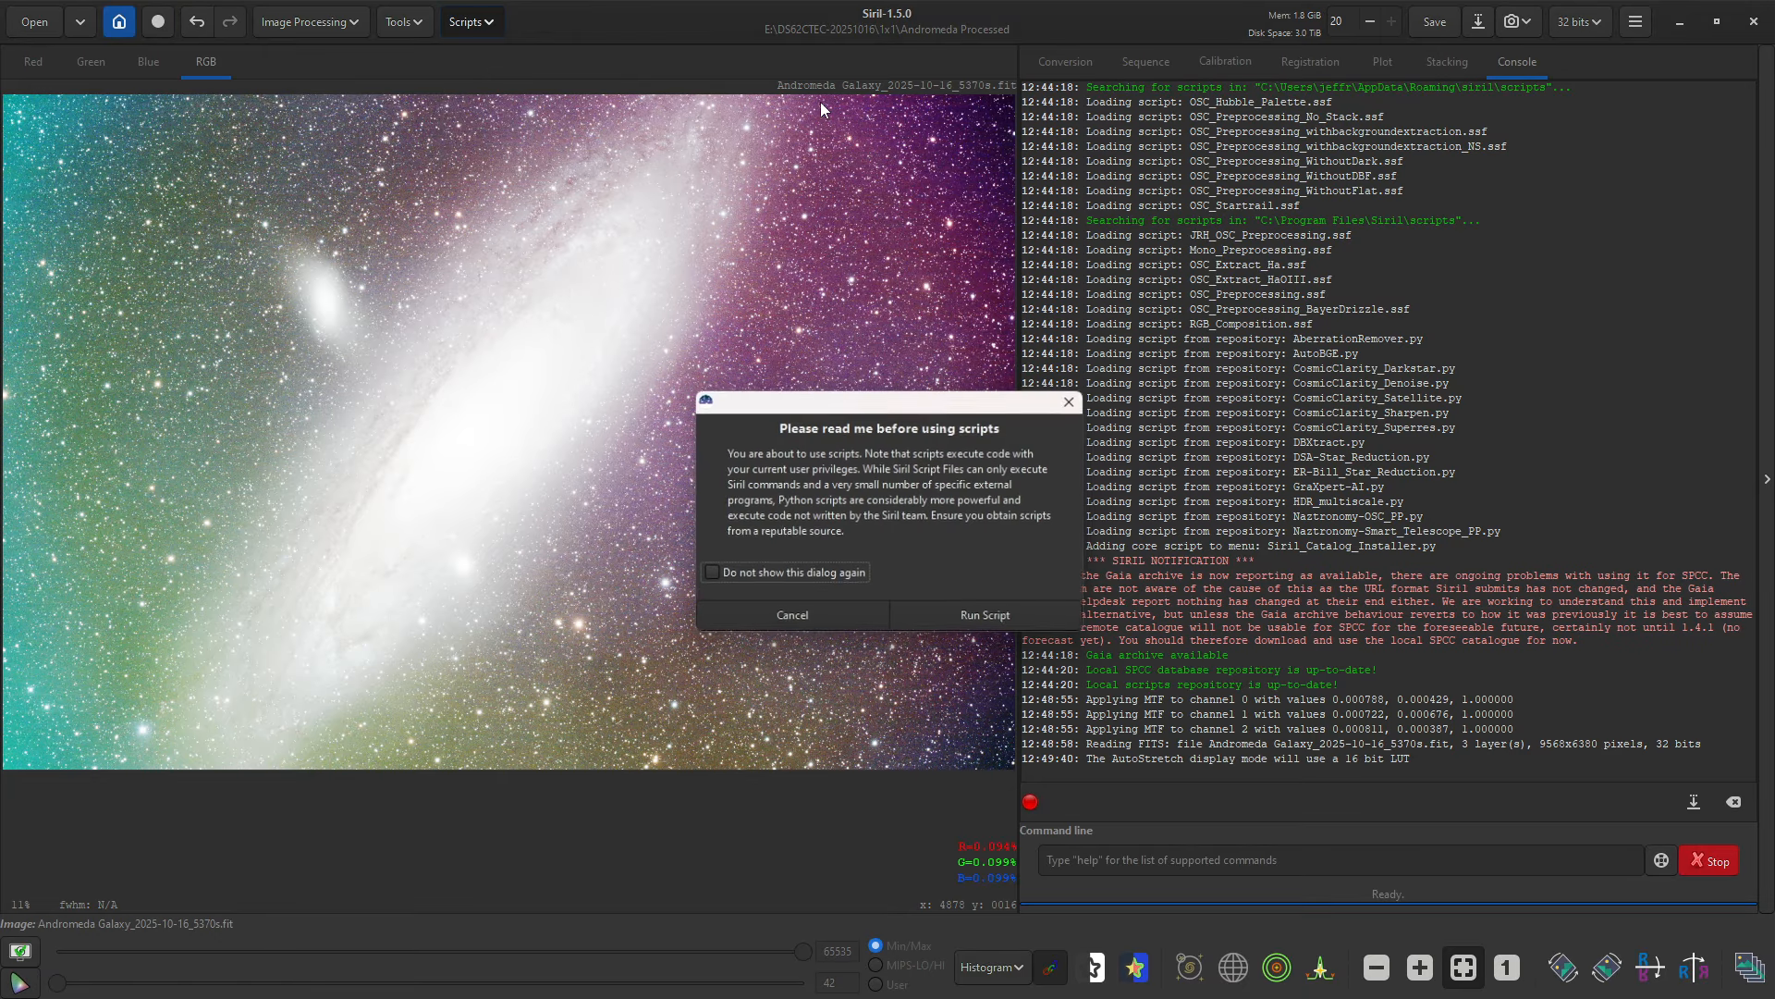
left_click(980, 614)
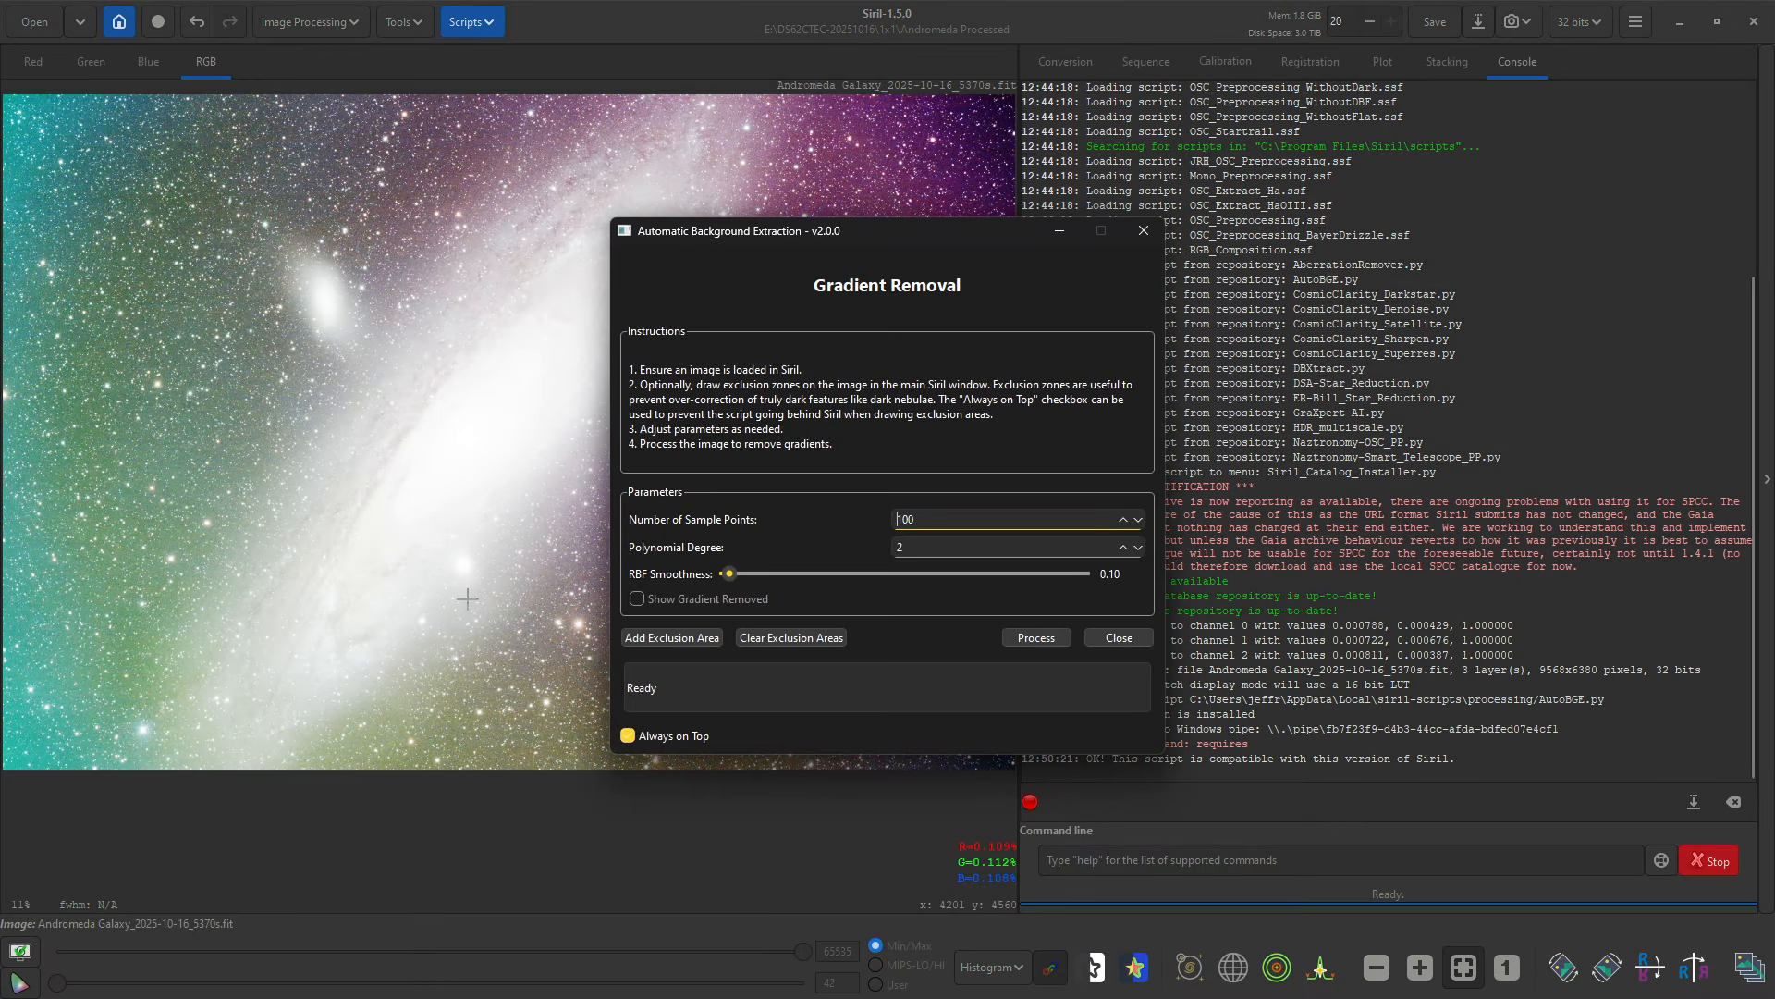
left_click_drag(839, 232, 1267, 124)
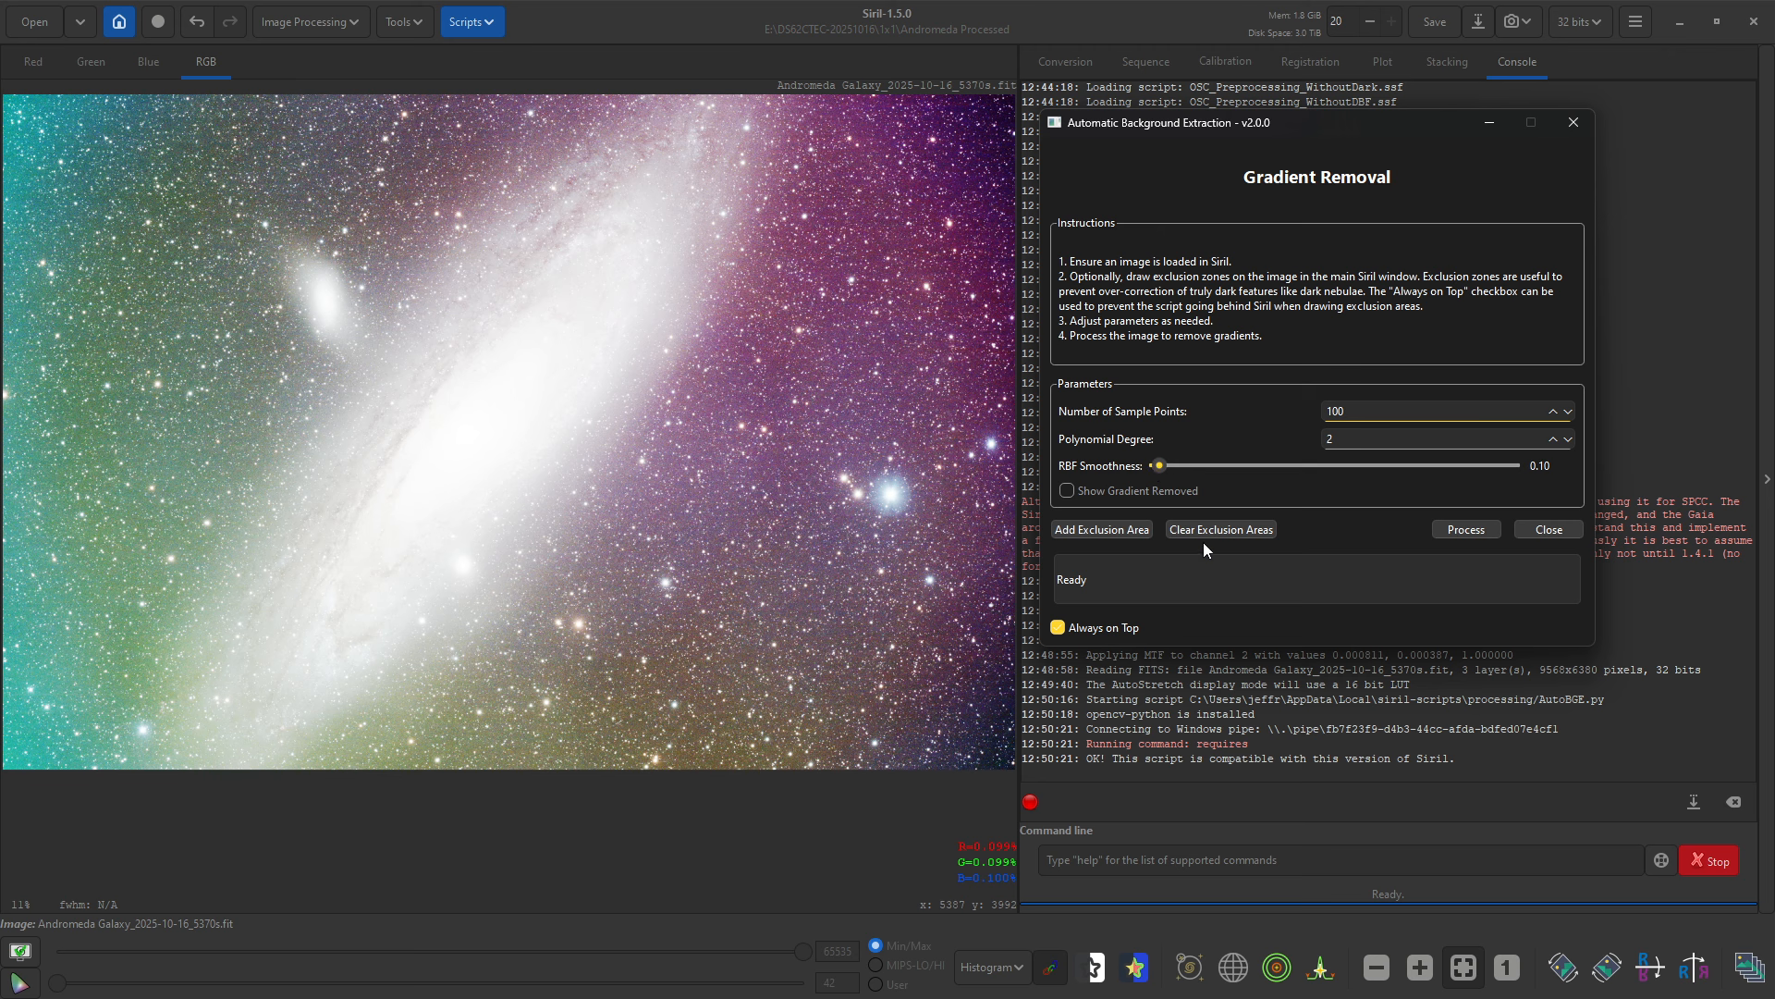
left_click(1446, 529)
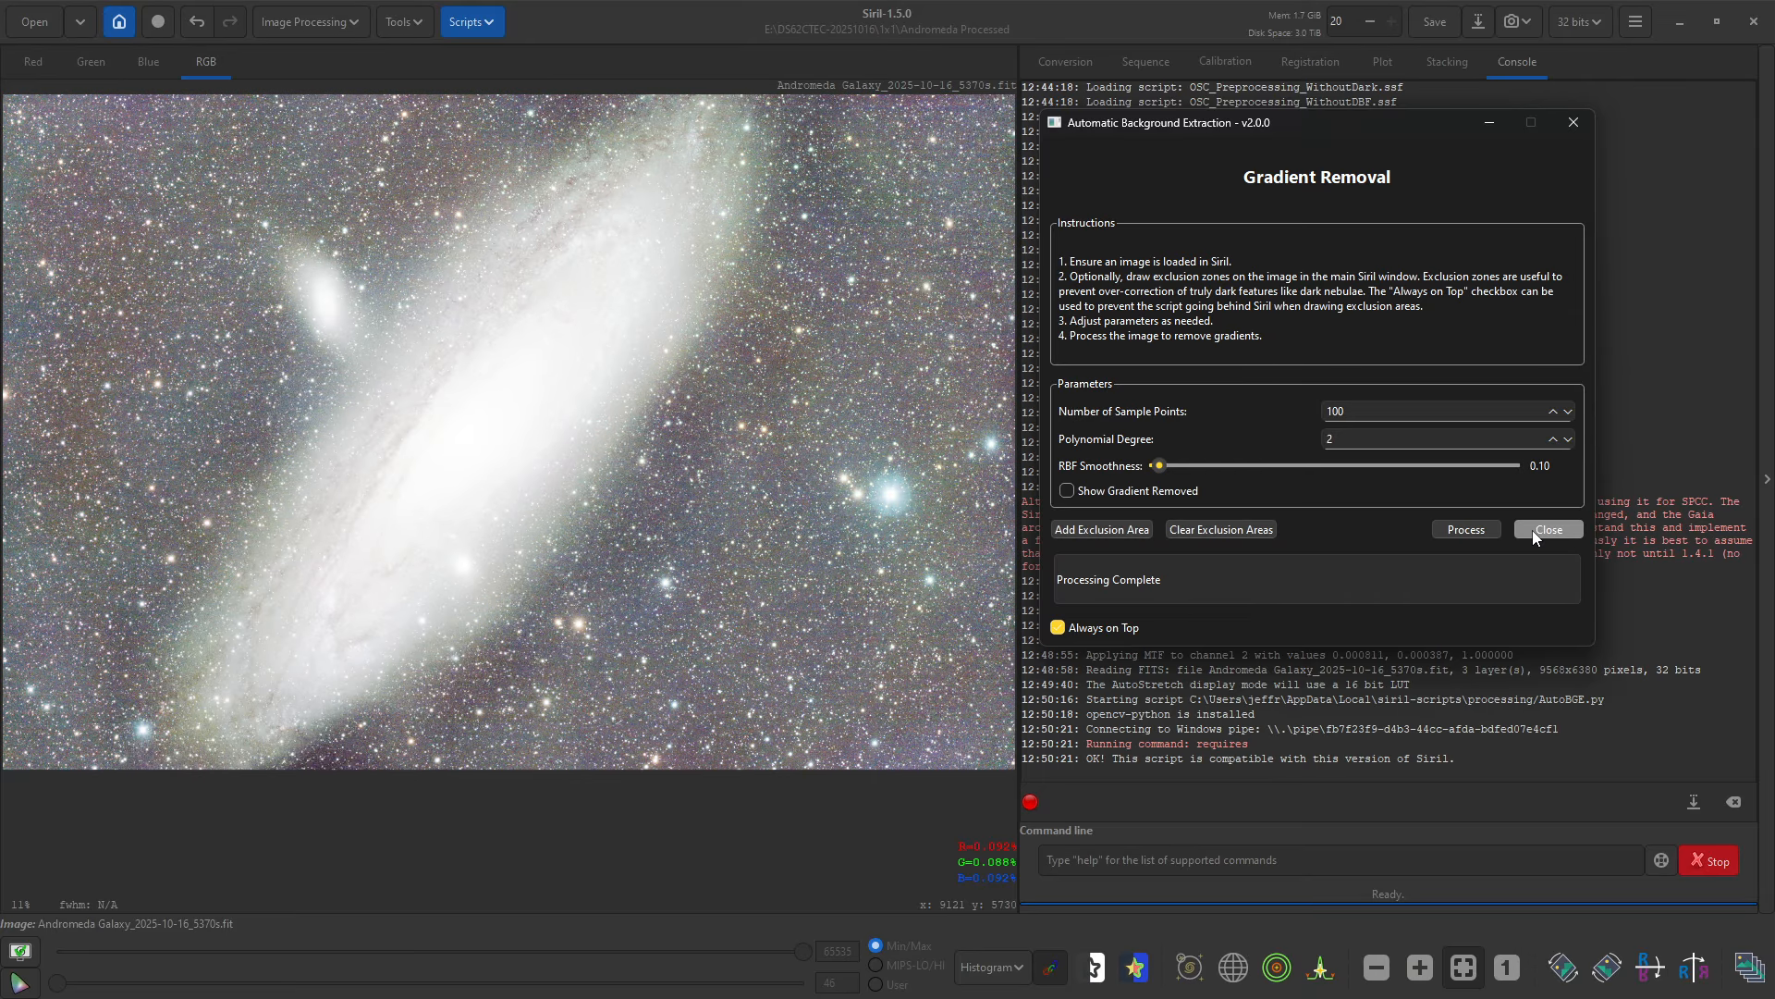
Step: Close the gradient removal script and set the image display mode to AutoStretch
left_click(1533, 530)
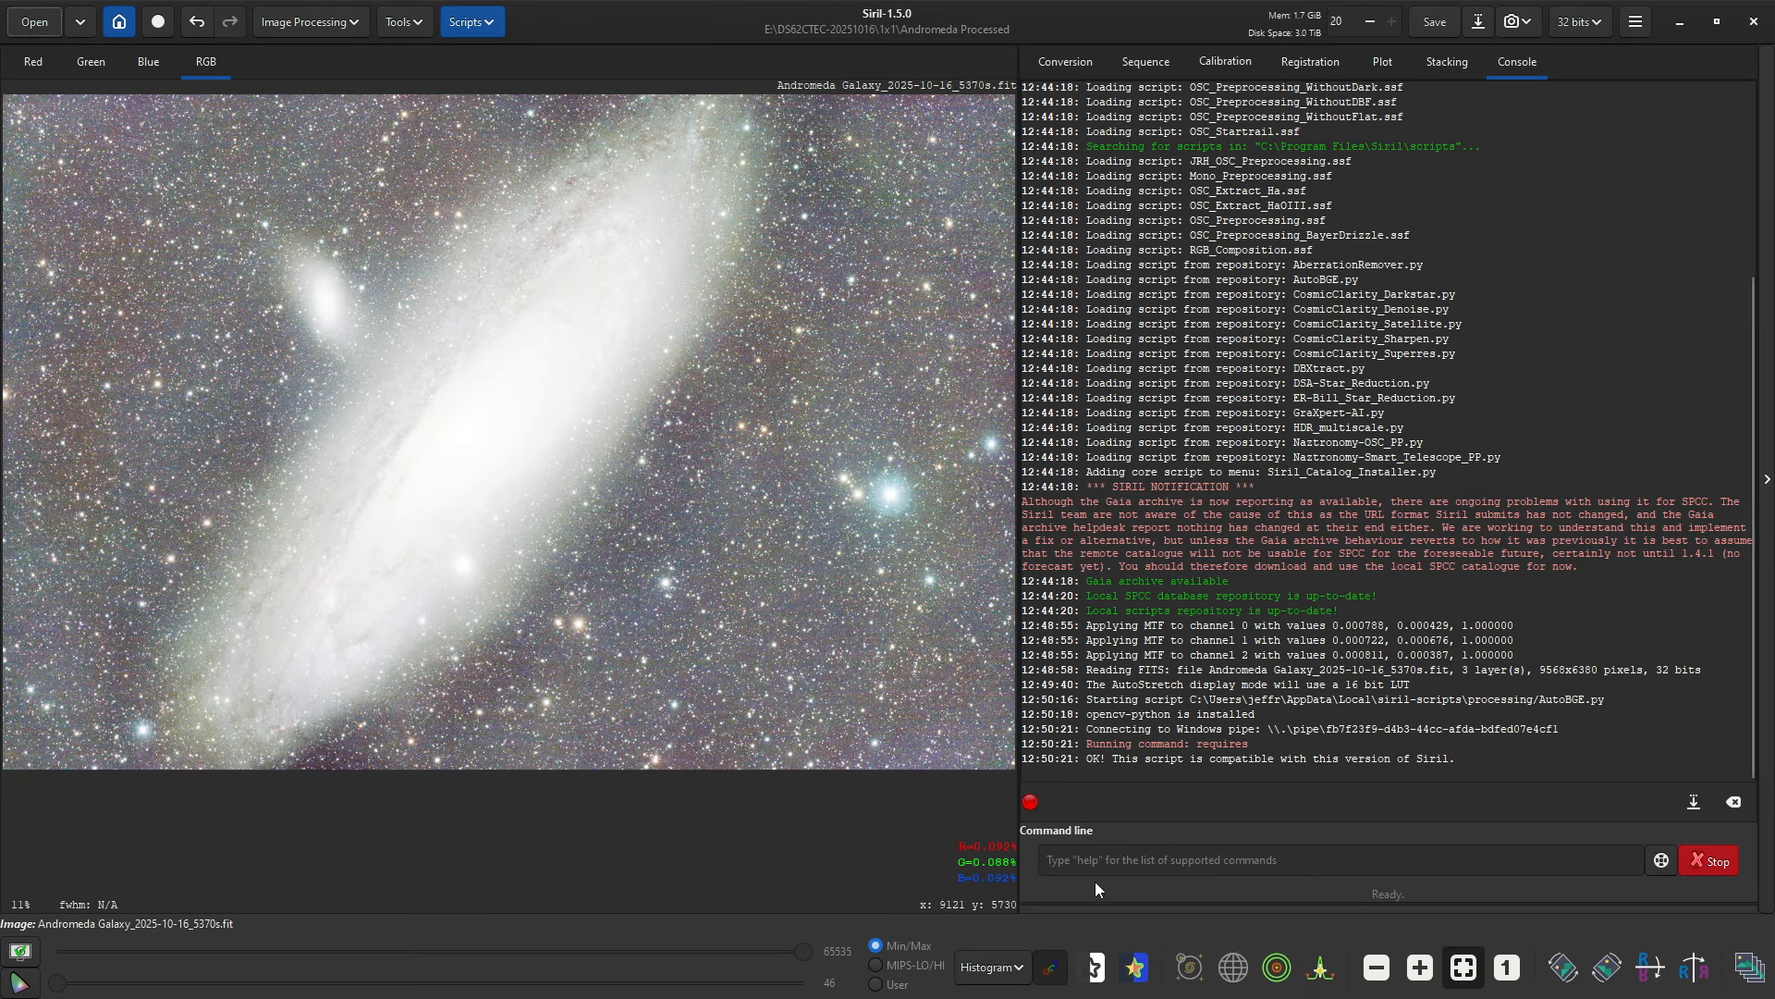
left_click(1008, 968)
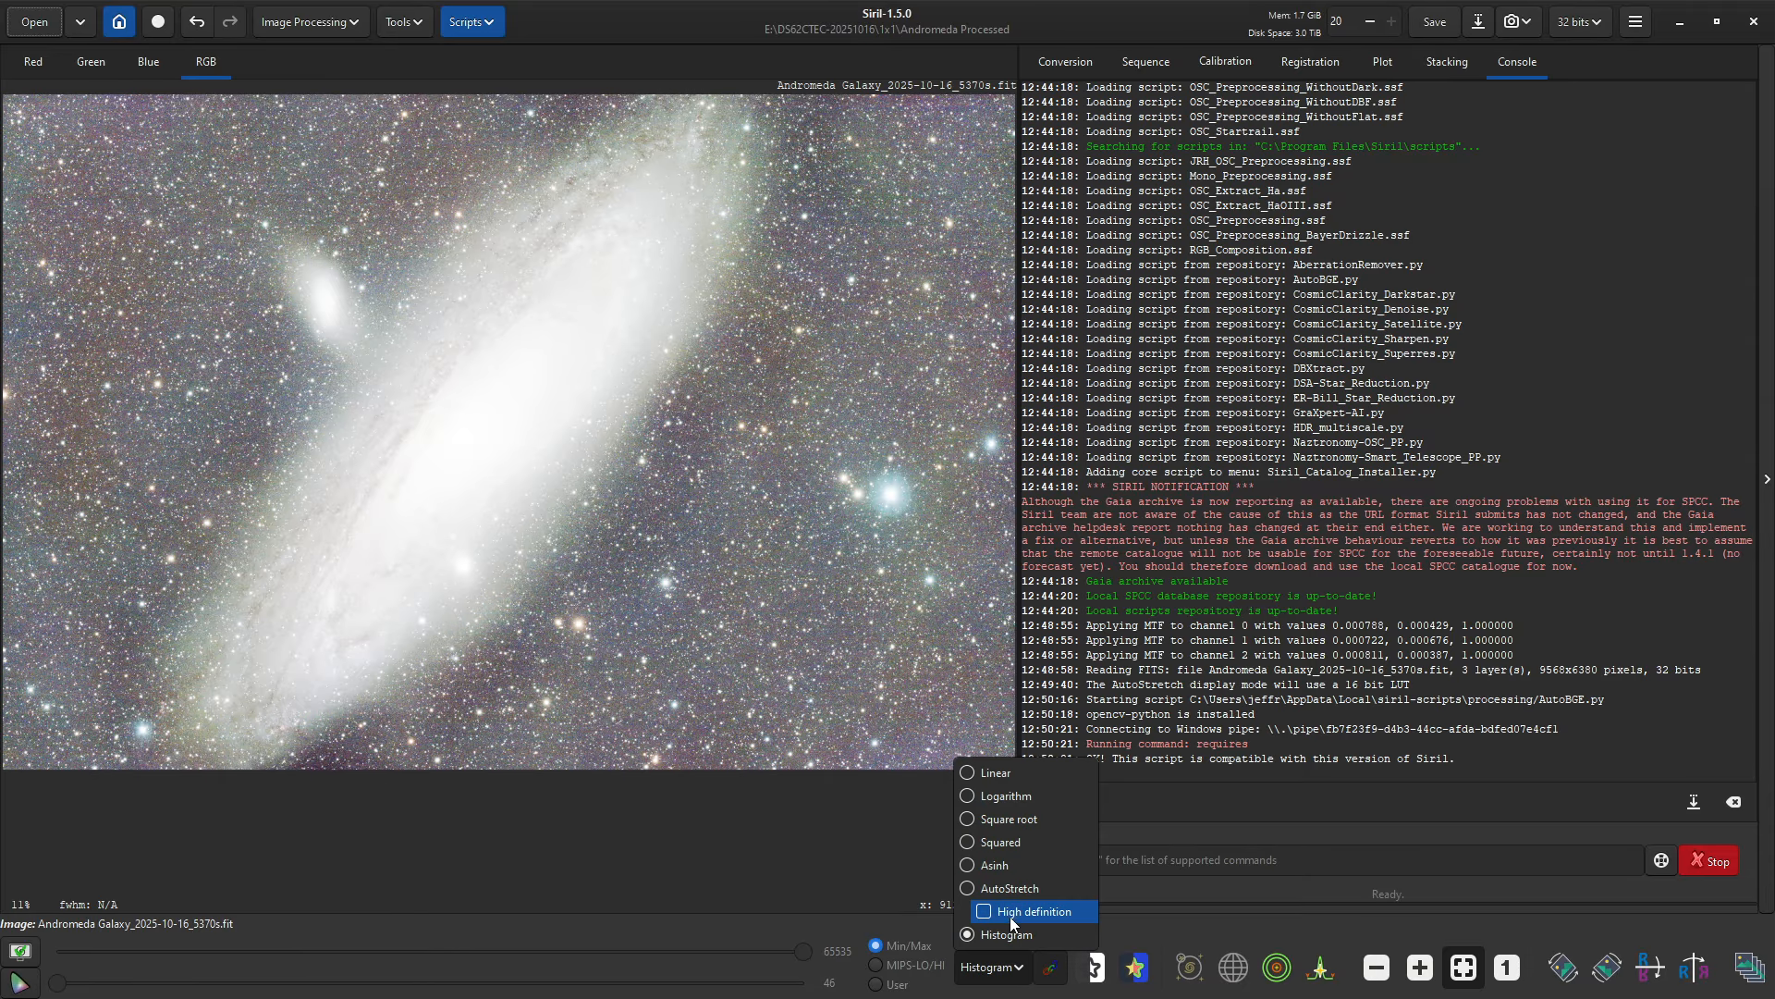
left_click(1011, 890)
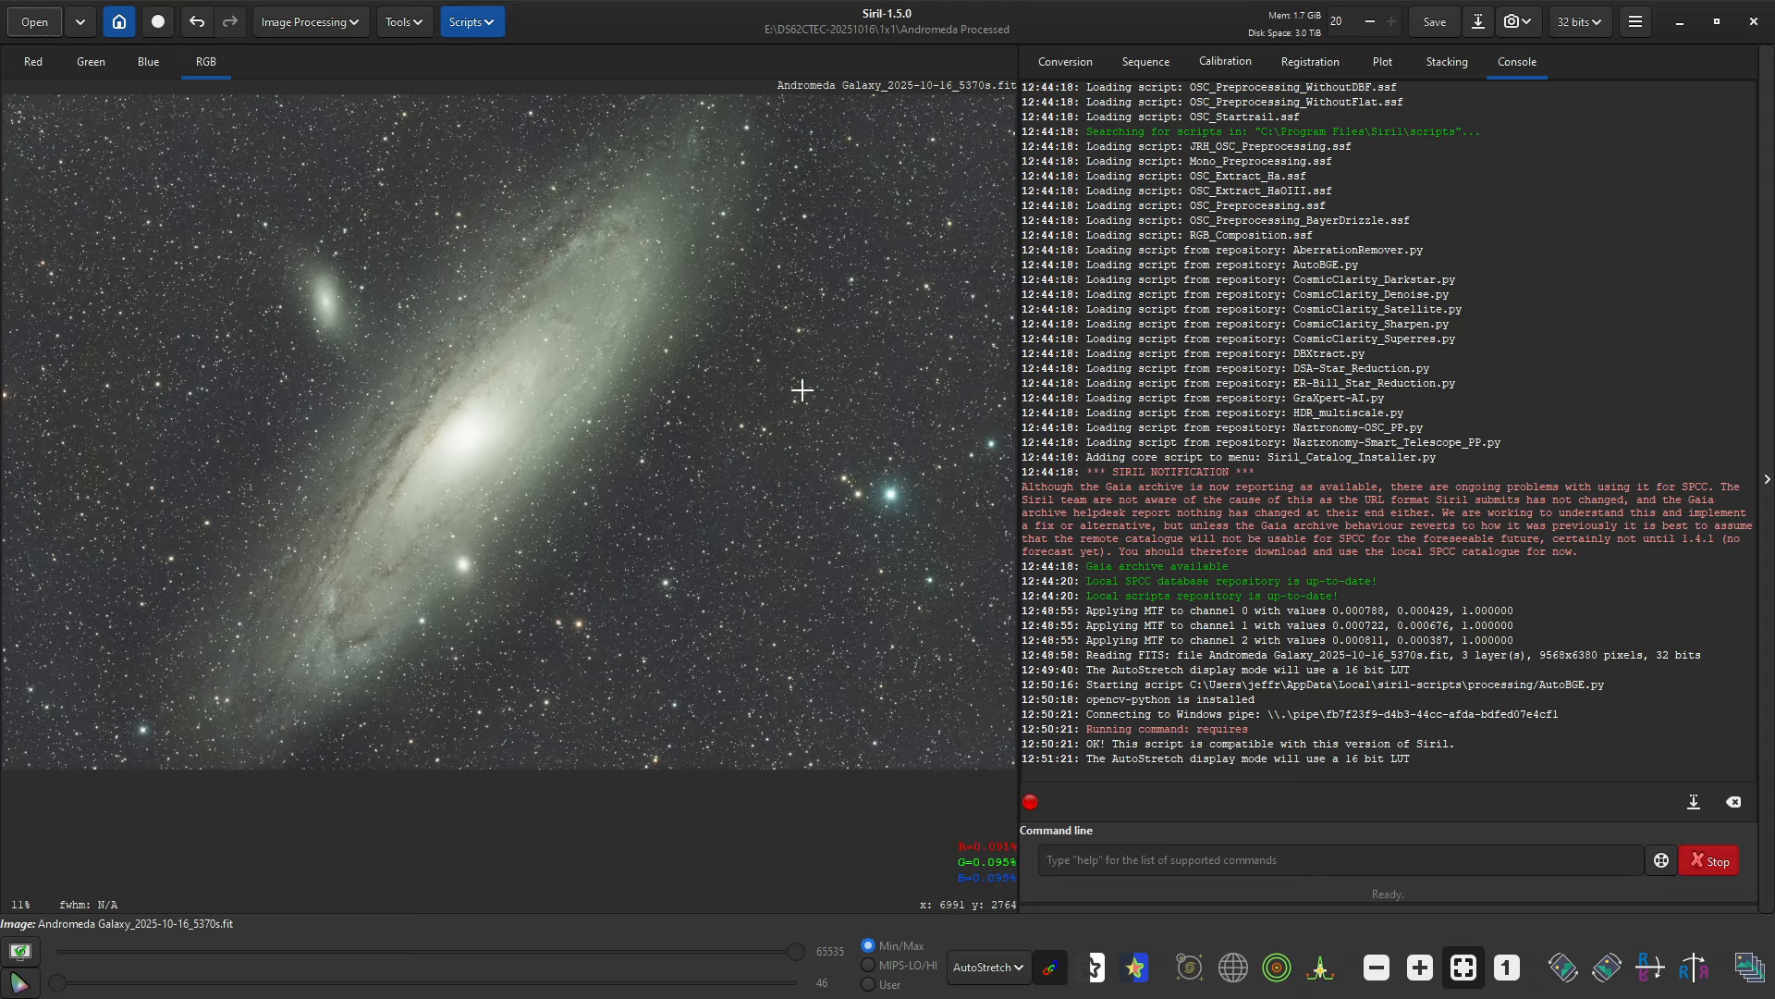
Step: Try to plate solve the full image with the default Siril solver settings
left_click(381, 22)
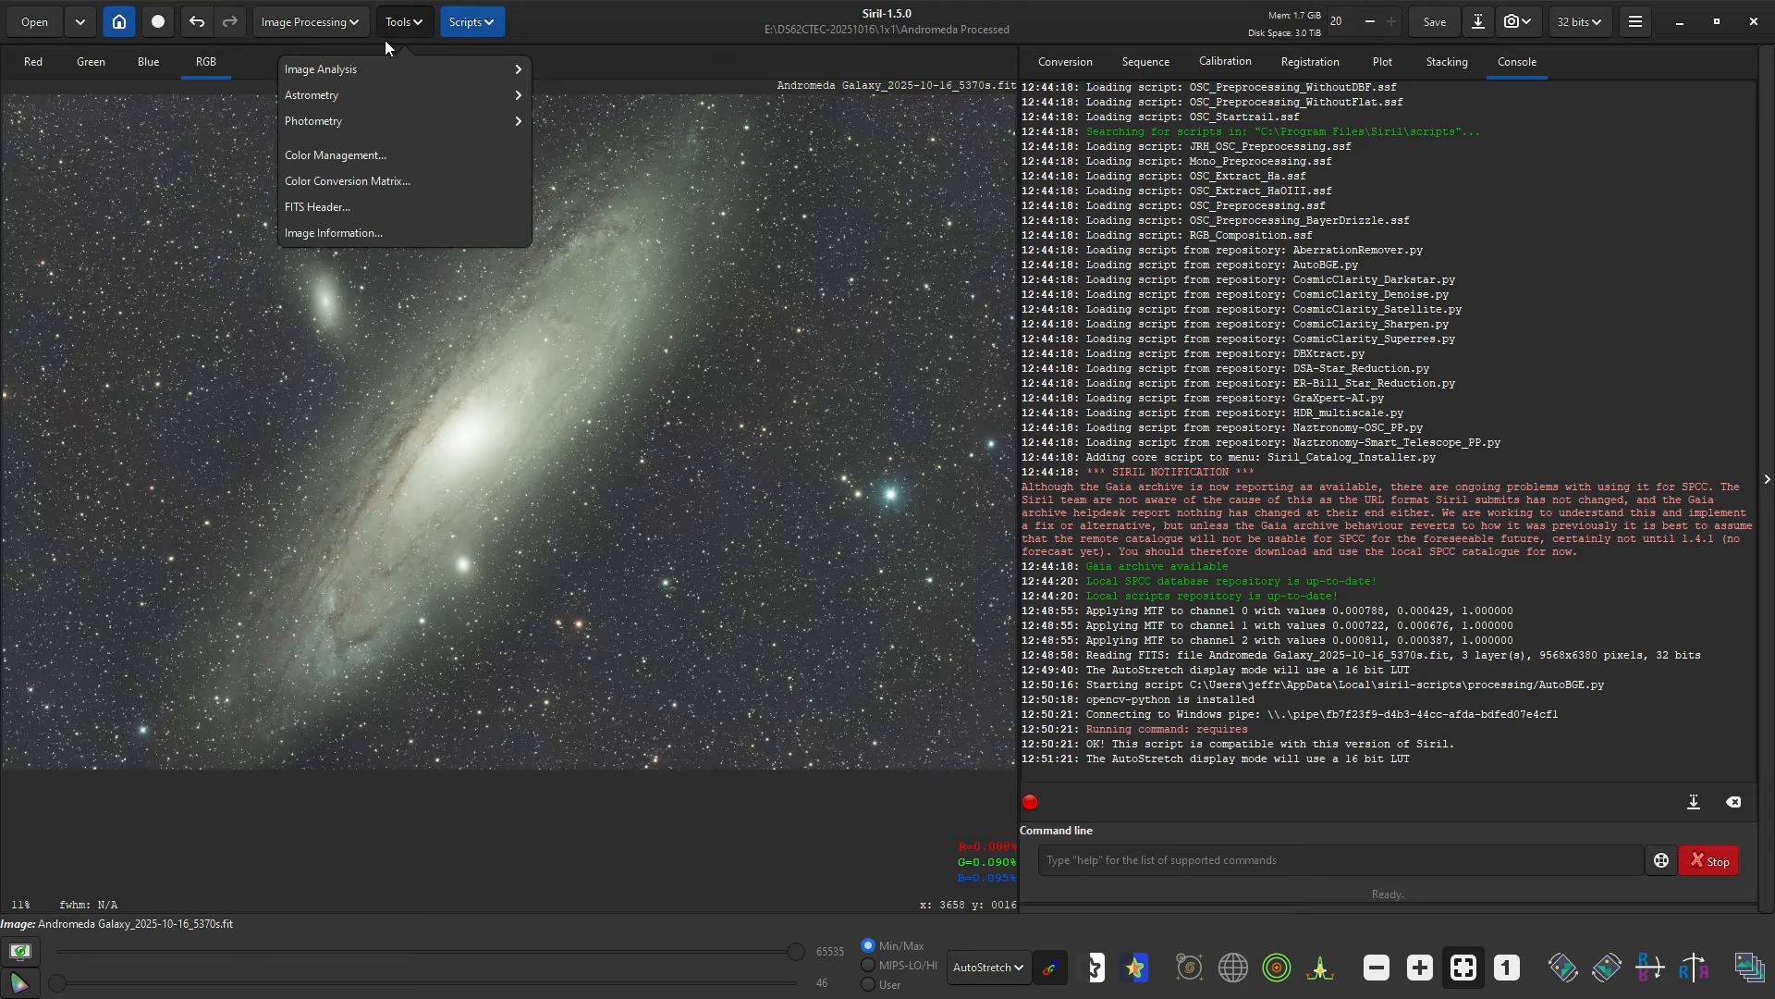
left_click(499, 96)
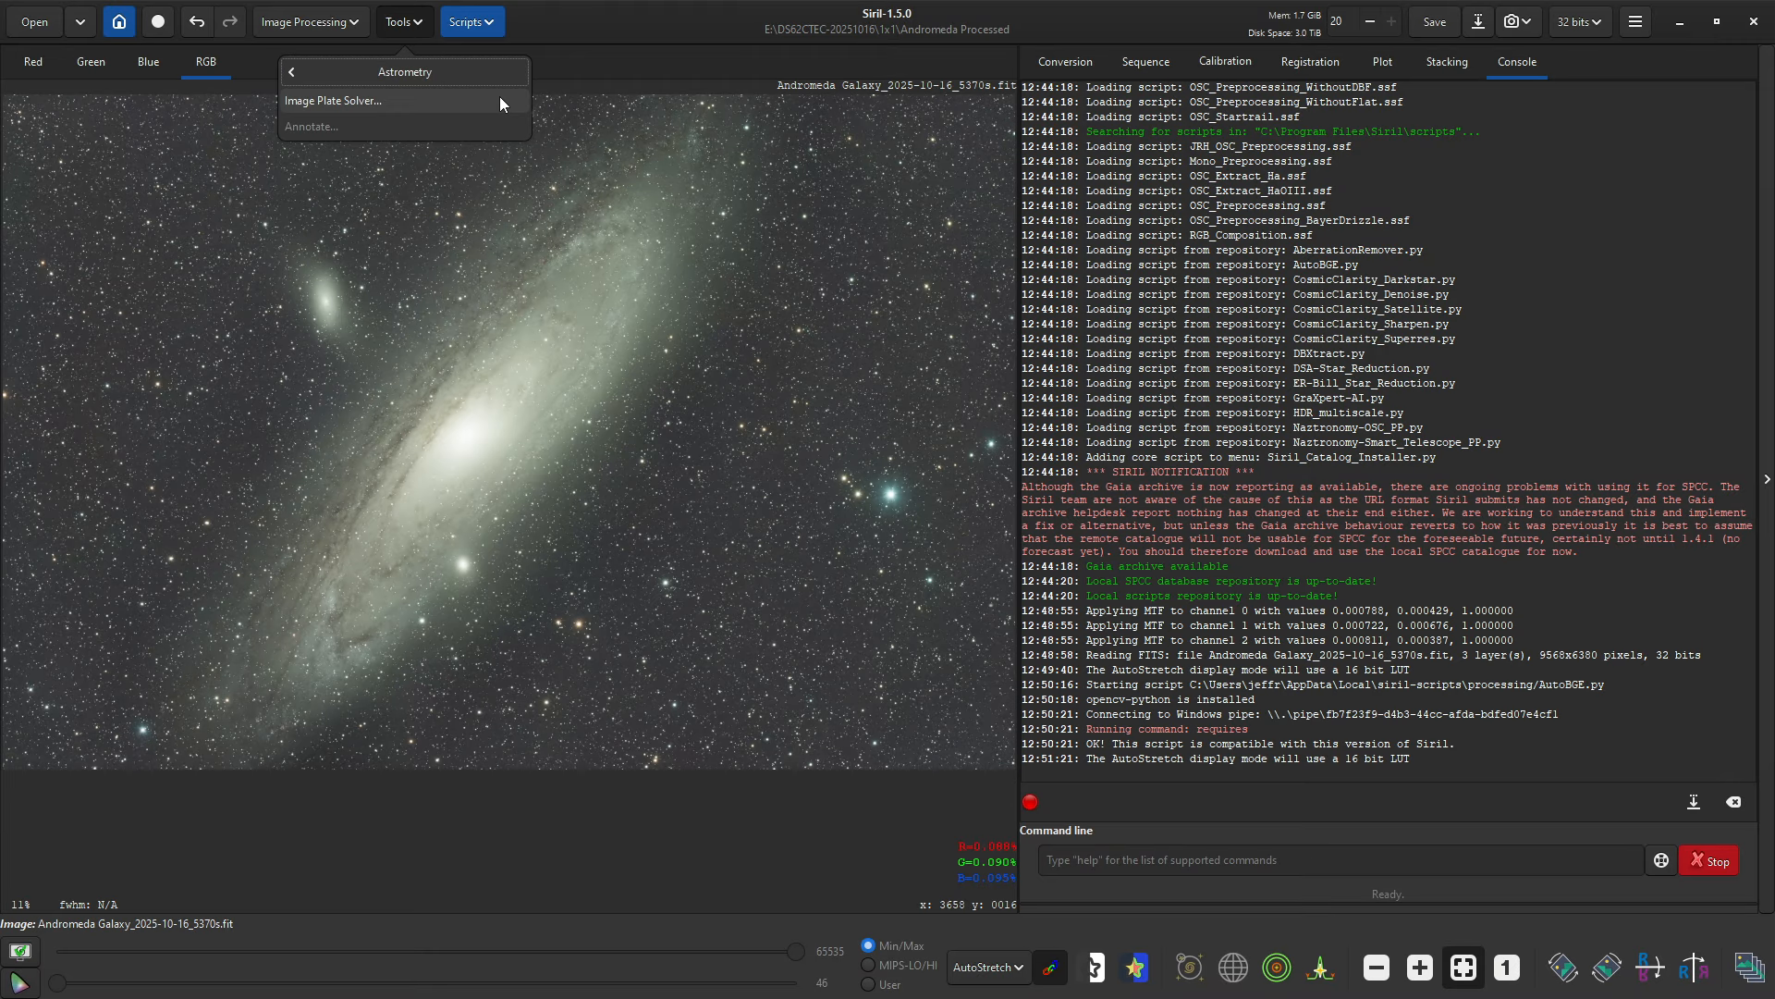
left_click(460, 101)
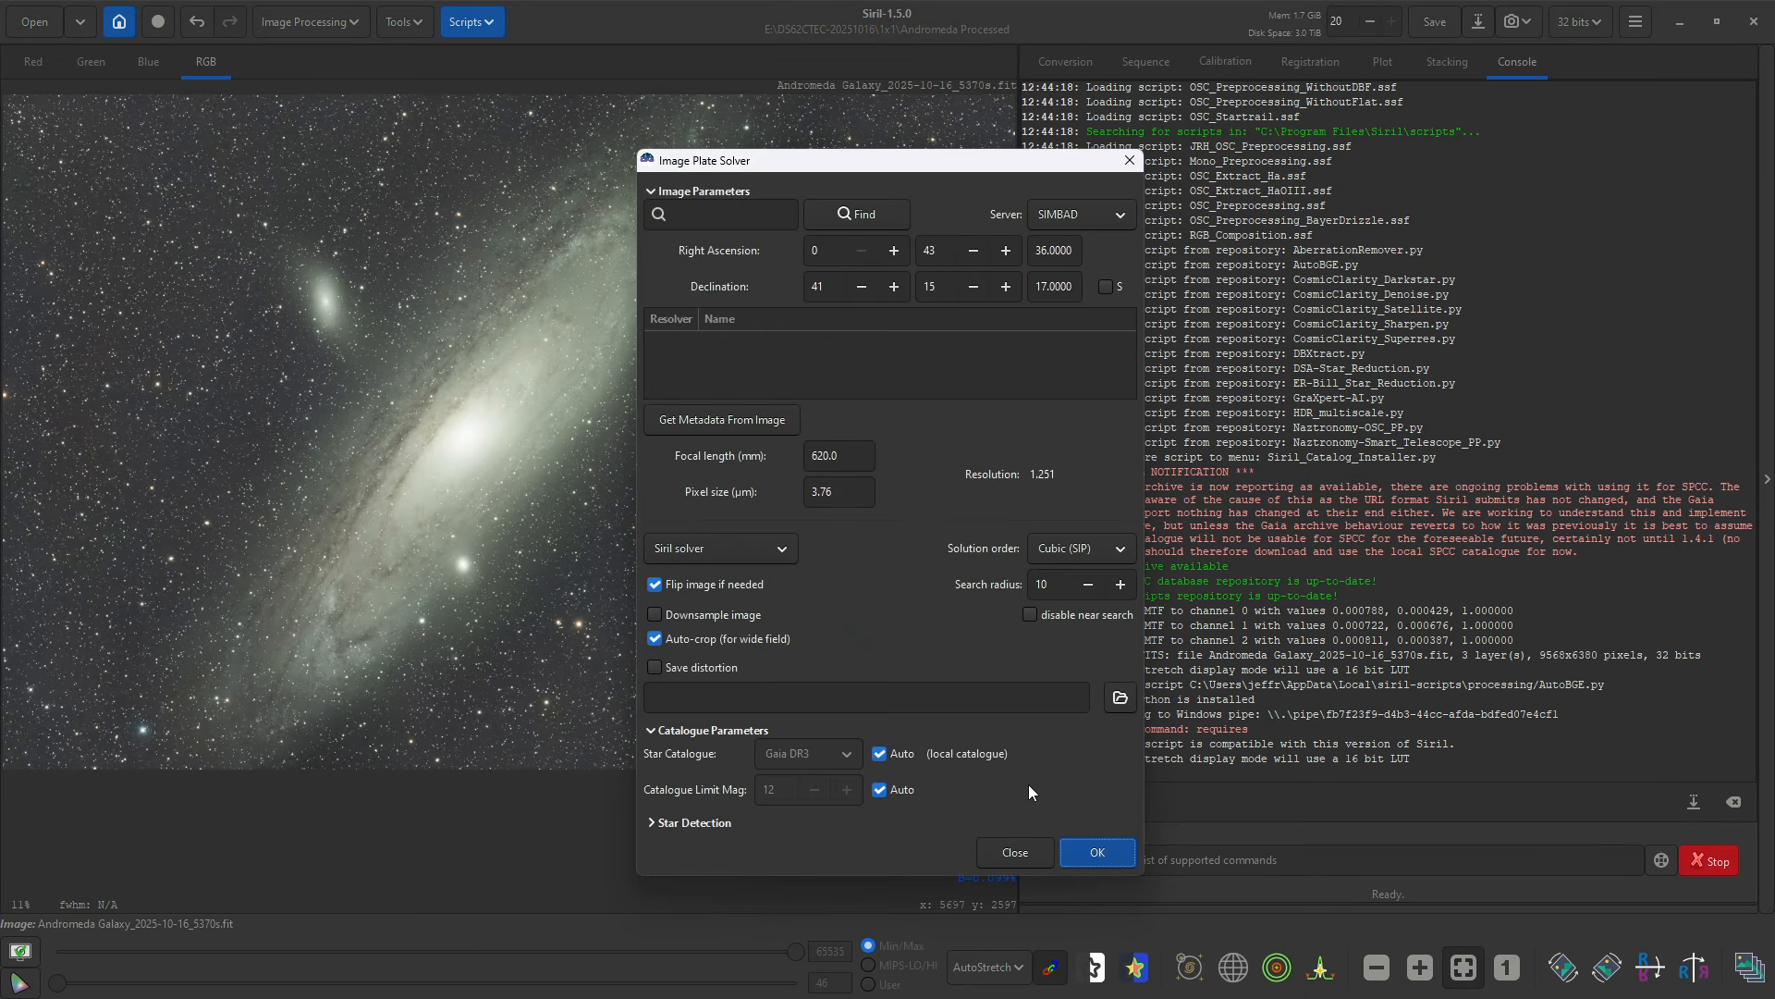
left_click(1086, 854)
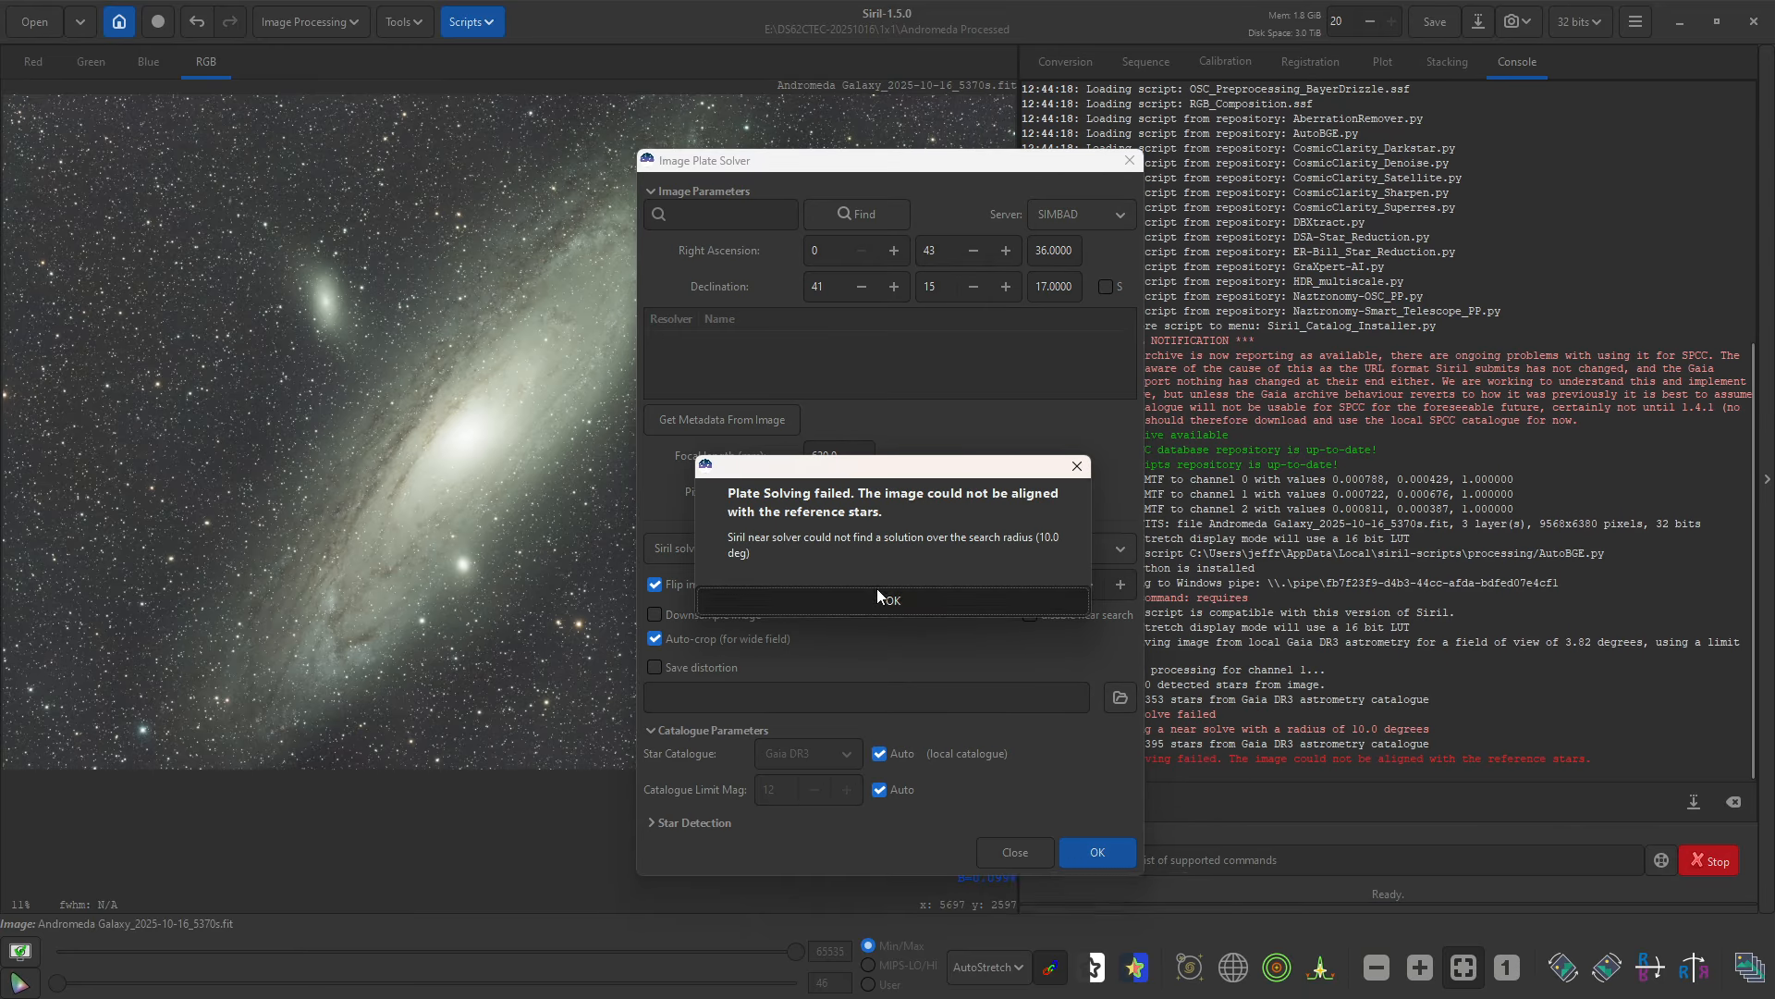
left_click(876, 590)
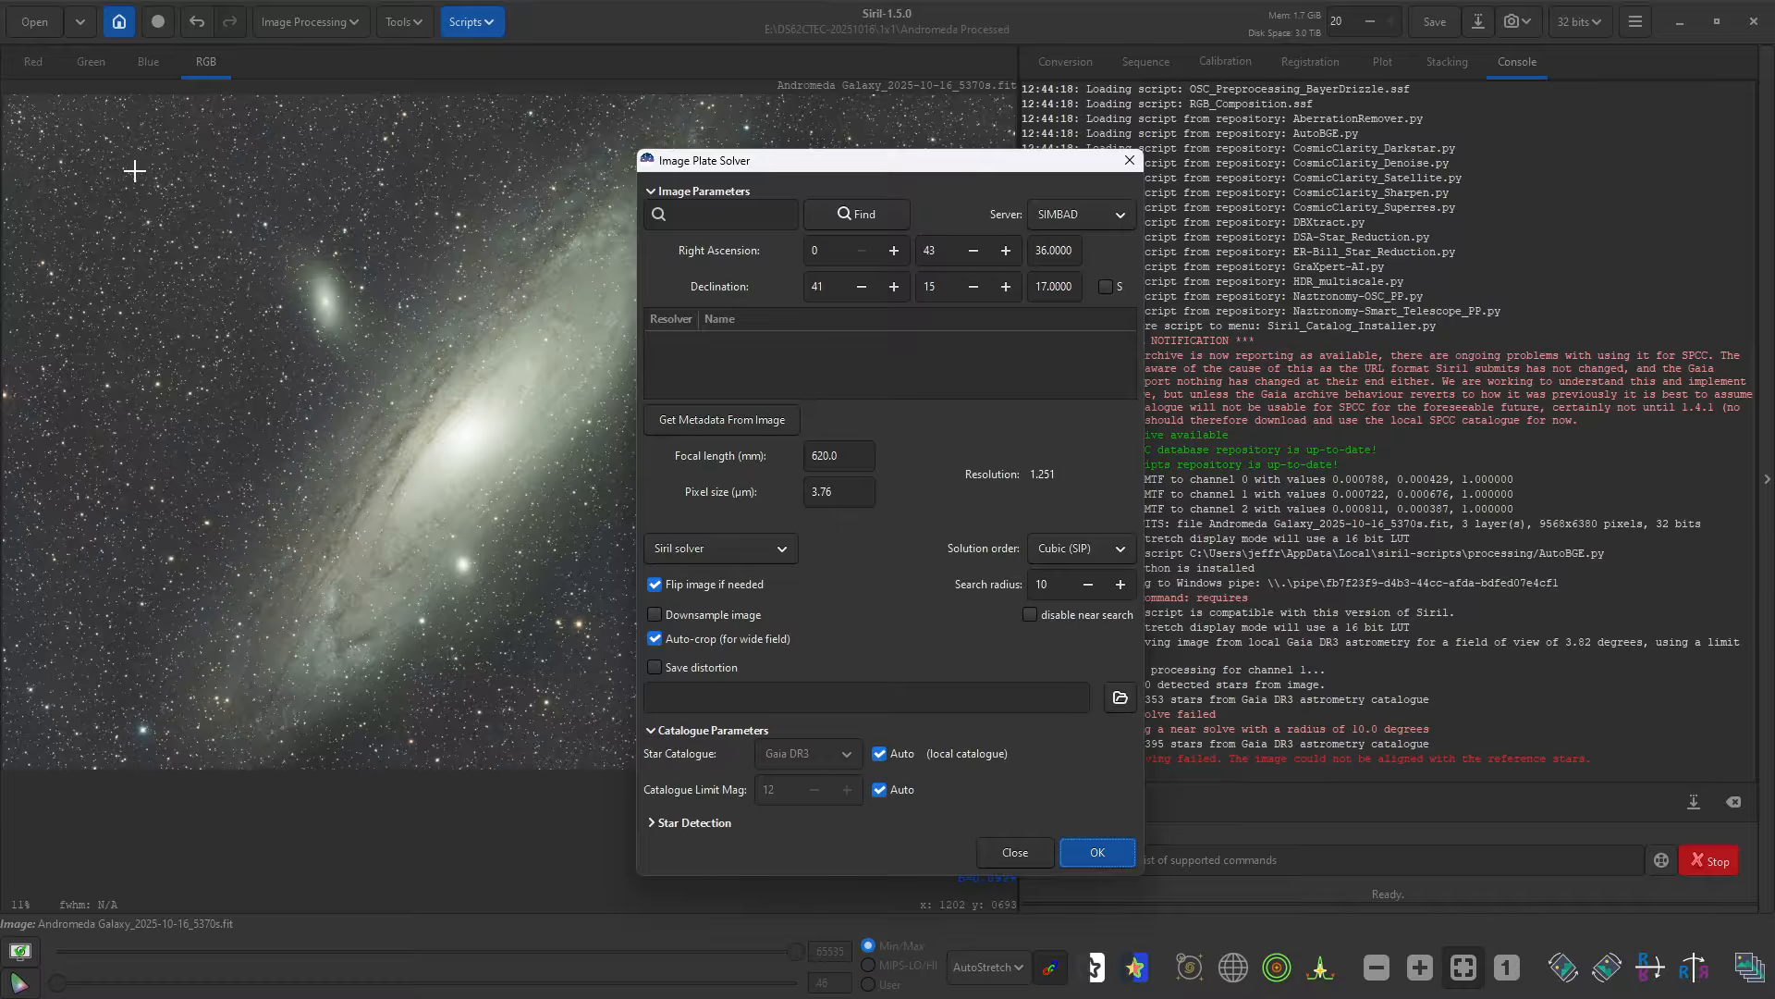
Step: Plate solve the image using a centred selection of about 6138 × 4093 px, then check the object name annotations and hide them
left_click_drag(818, 169, 1347, 132)
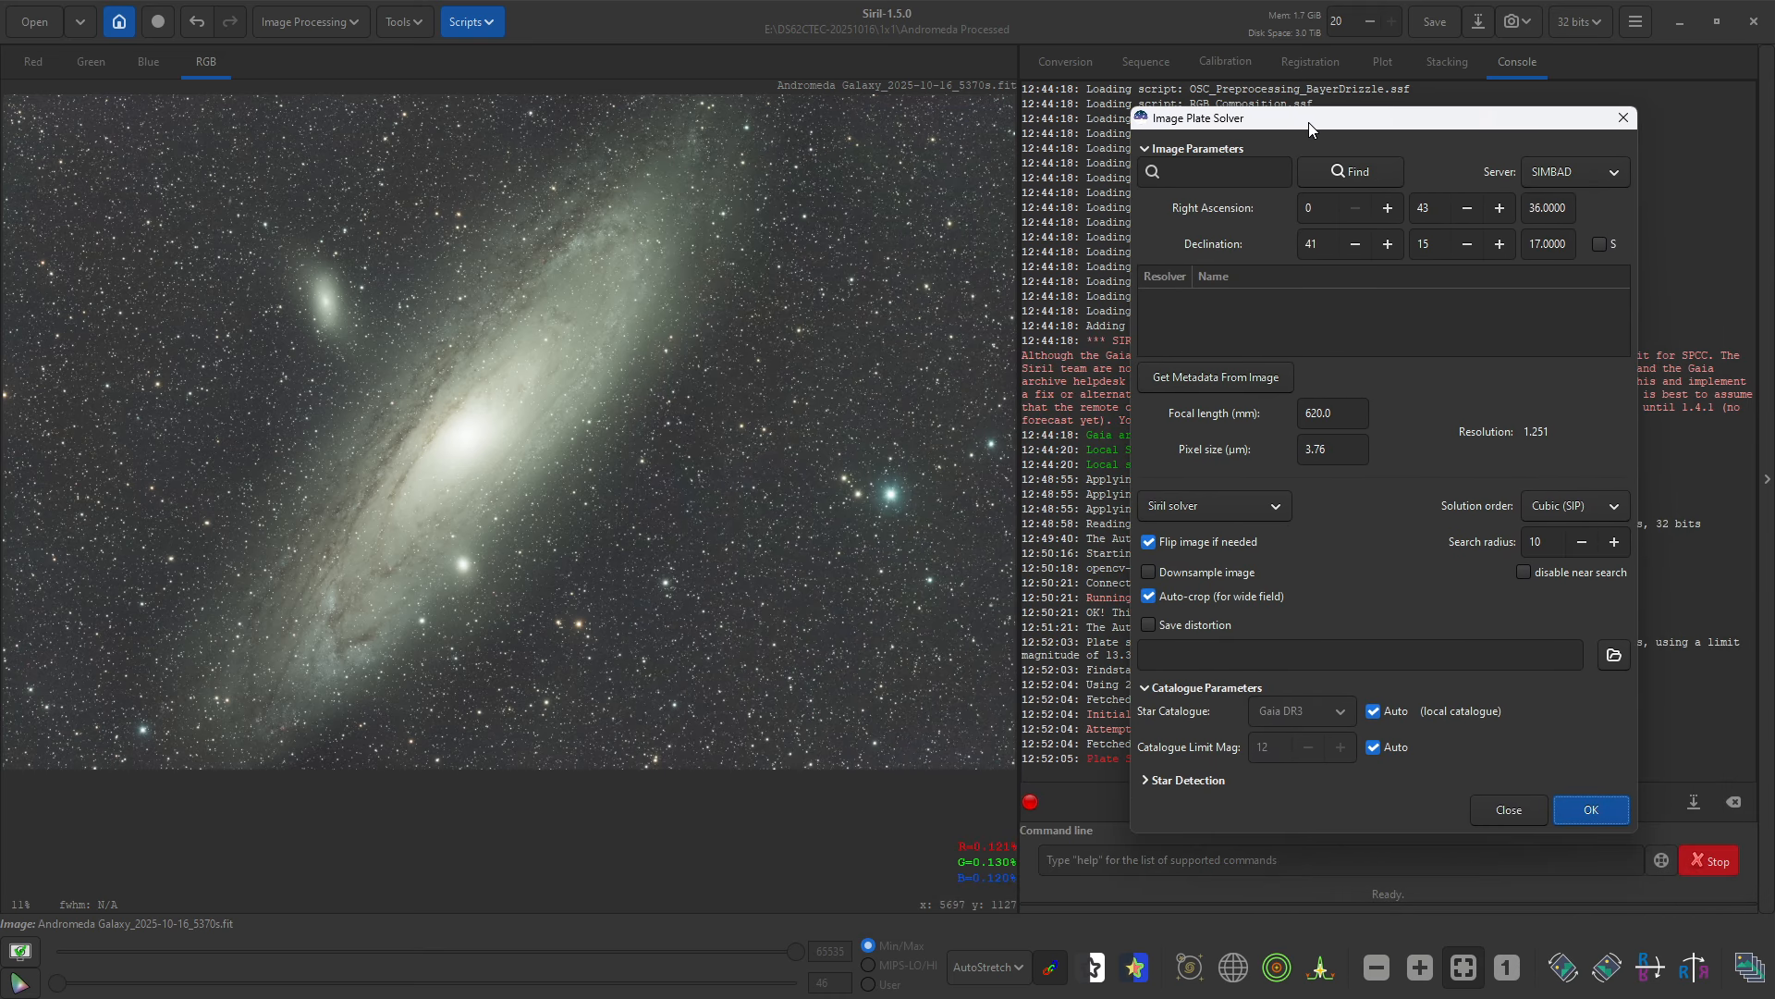
left_click_drag(873, 676, 194, 223)
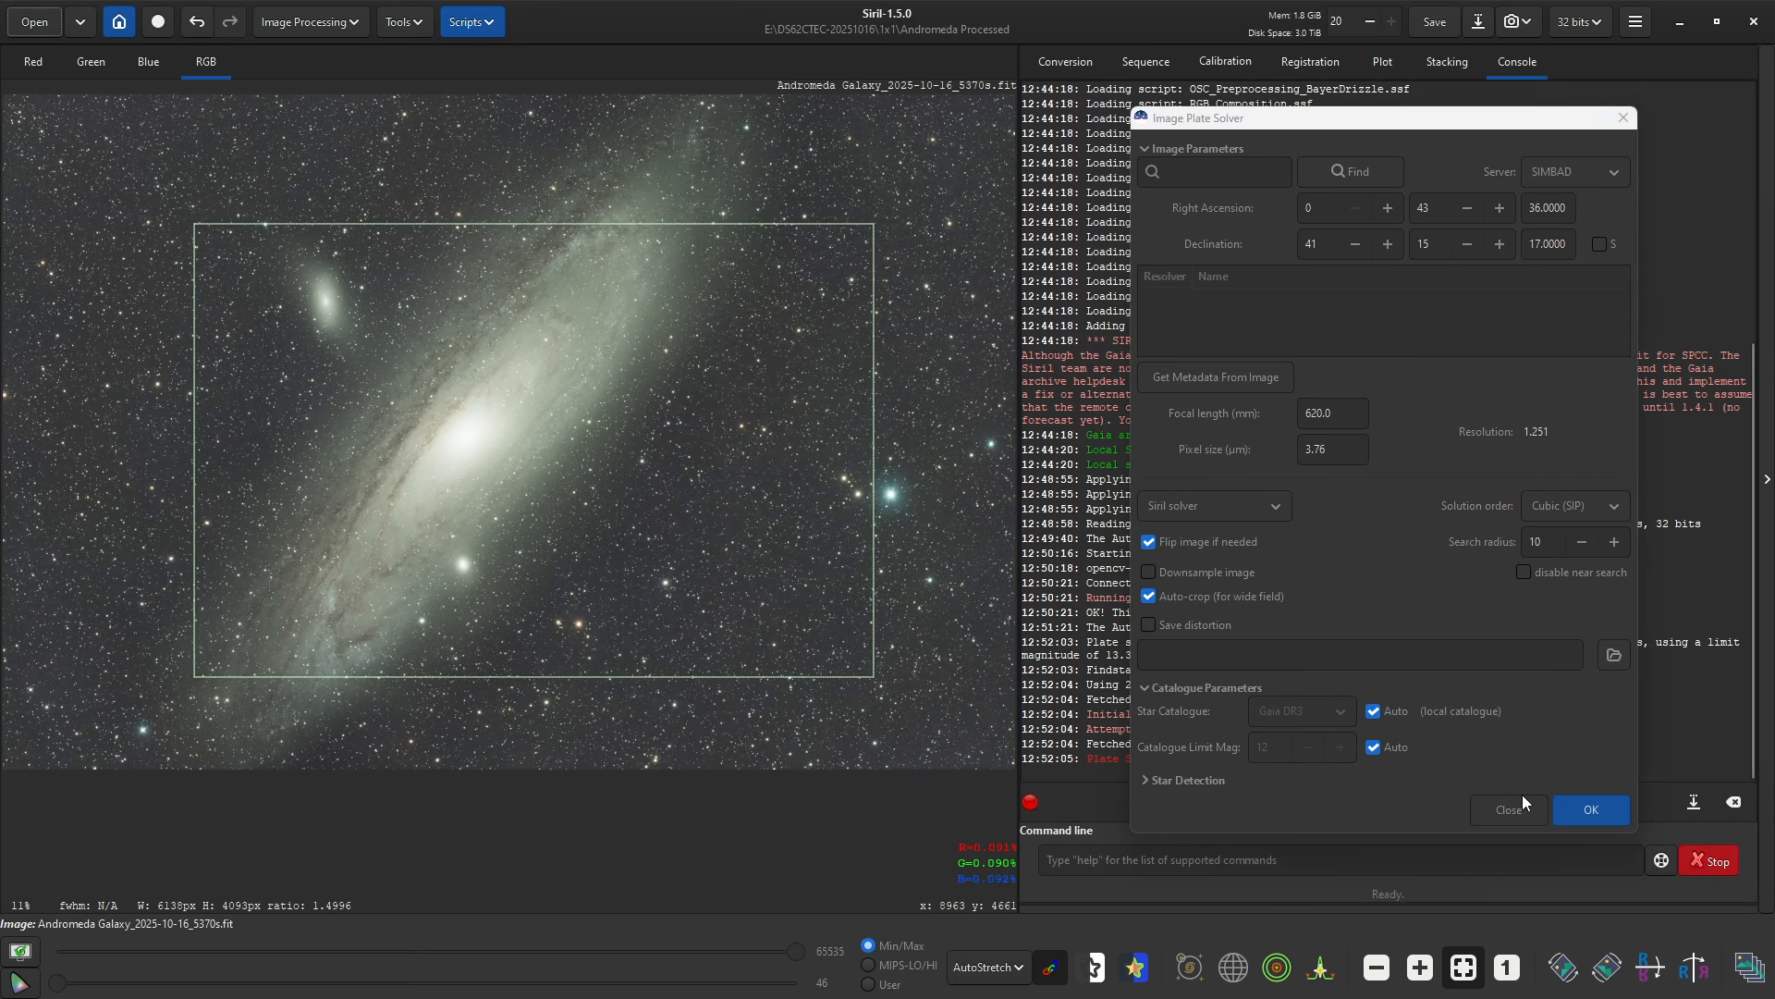
left_click(1593, 813)
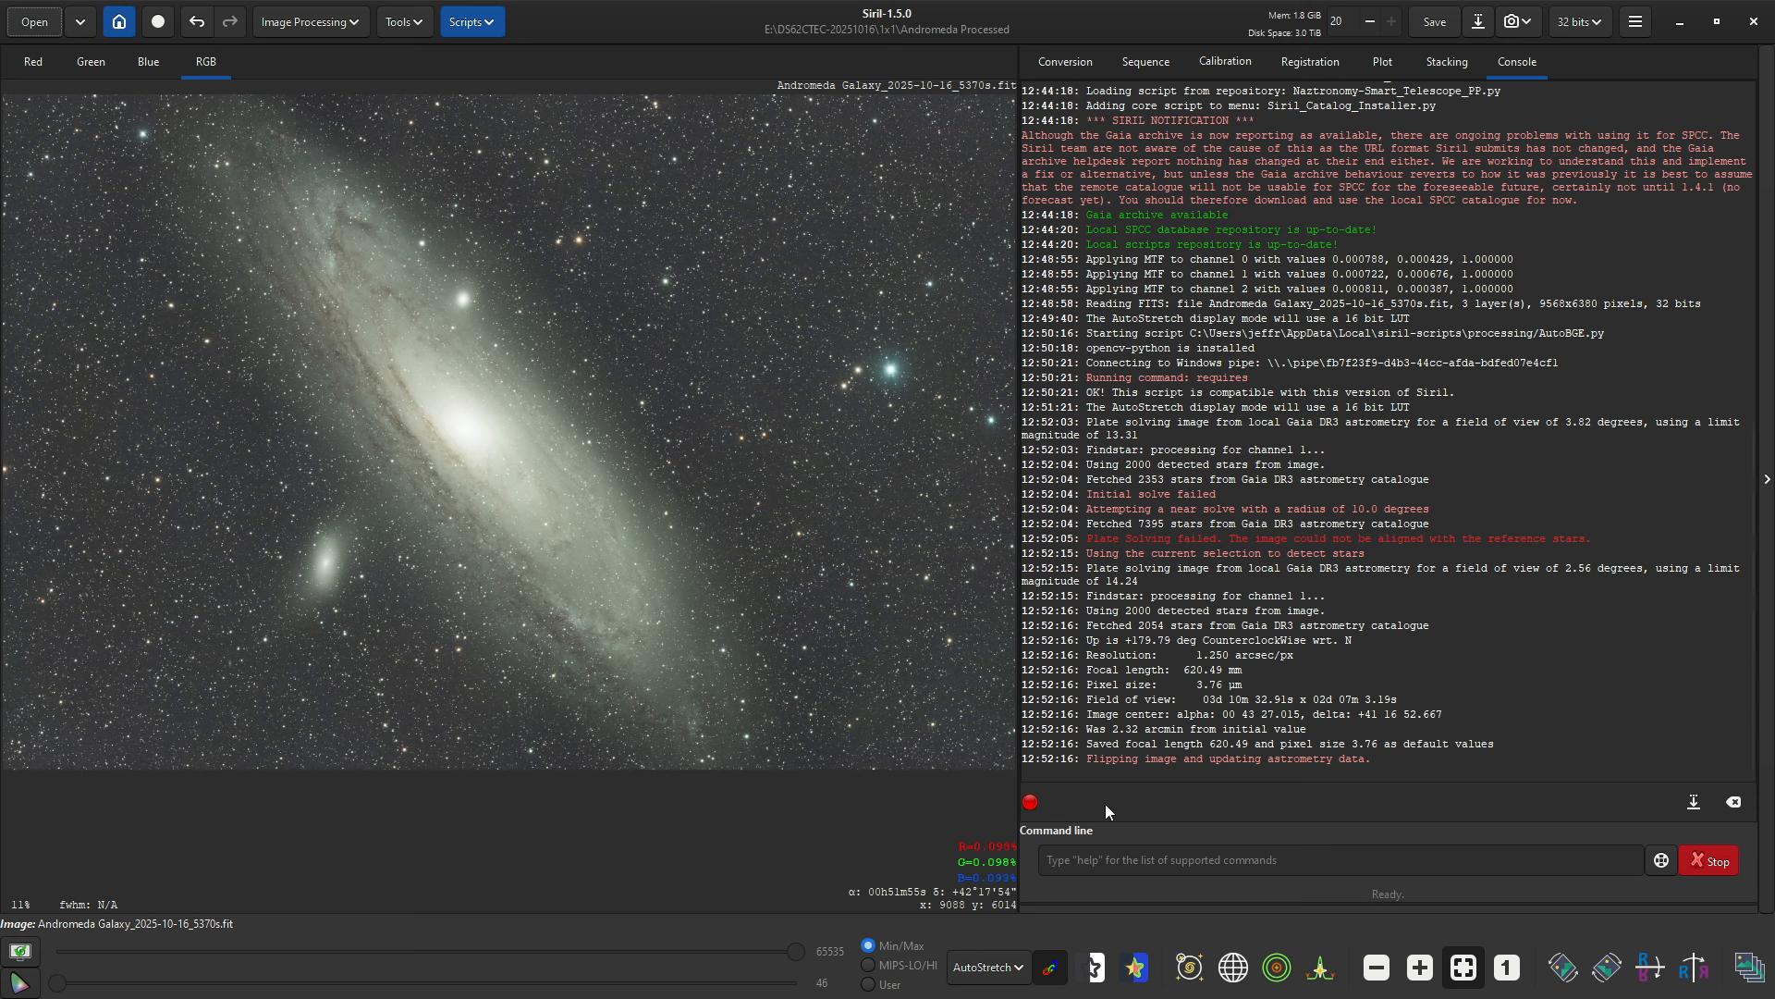
left_click(1190, 965)
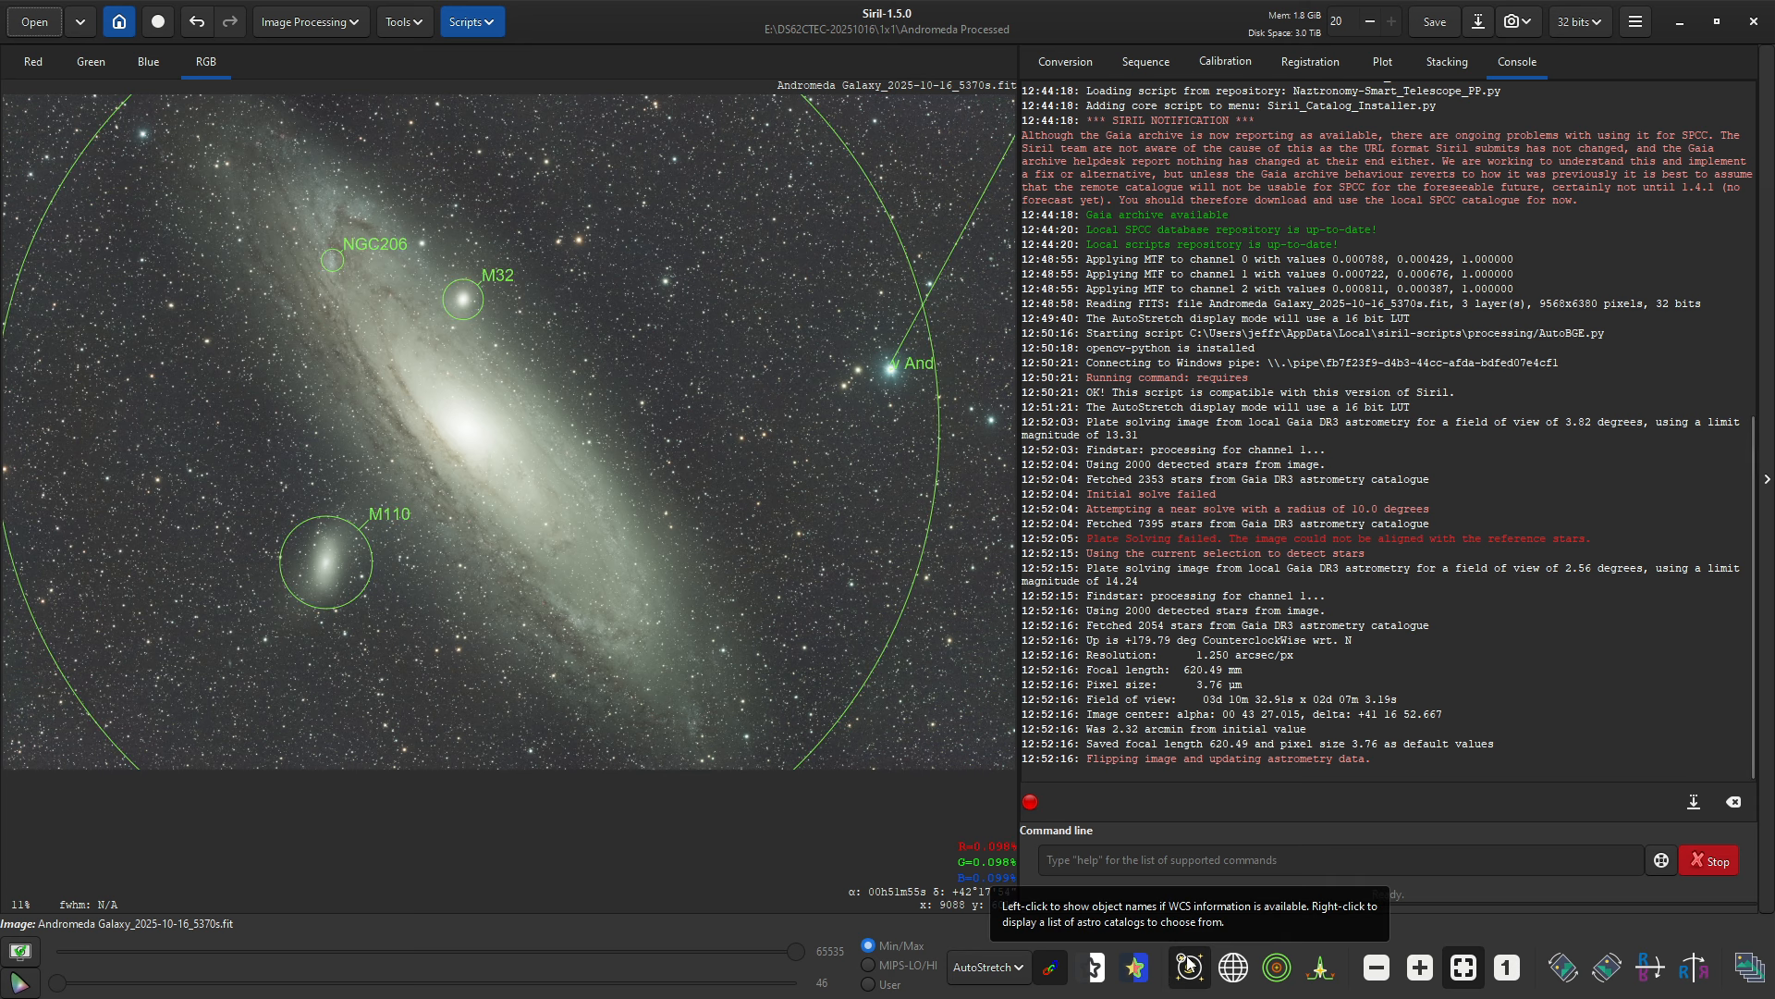
left_click(1188, 964)
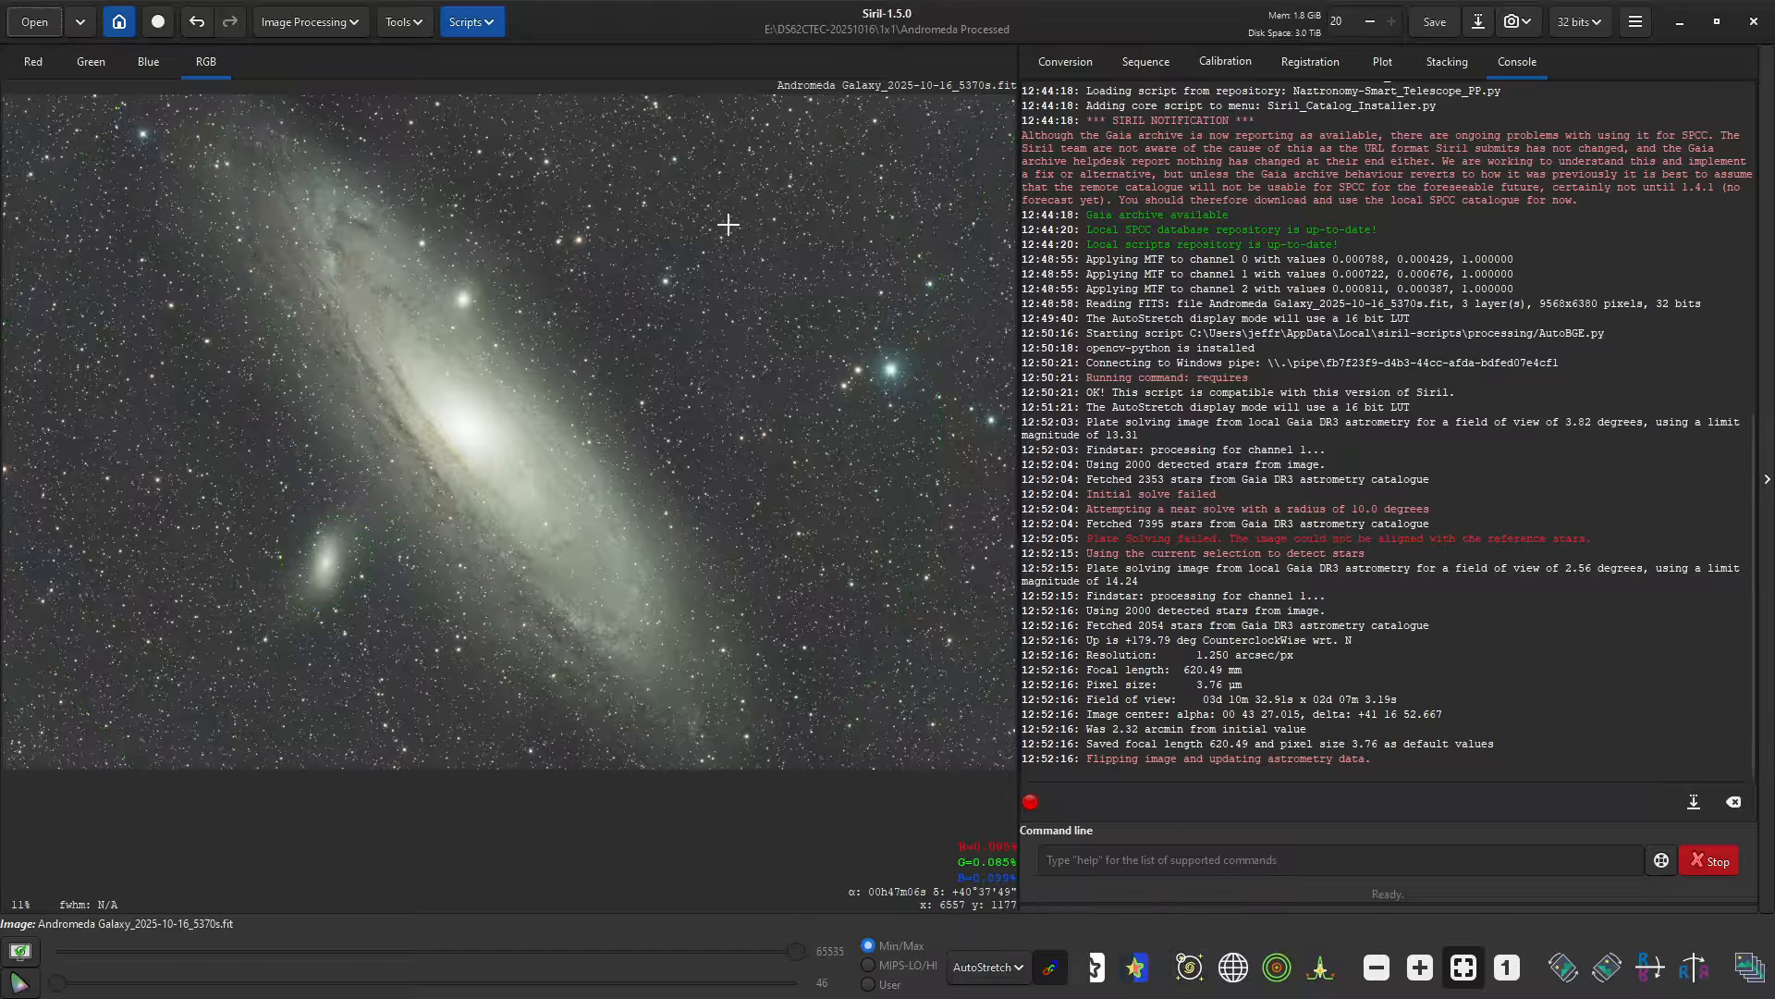
Step: Run Spectrophotometric Color Calibration with the Average Spiral Galaxy white reference, Sony IMX455 sensor and IDAS LPS P3 filter, and dismiss the result plots
left_click(329, 28)
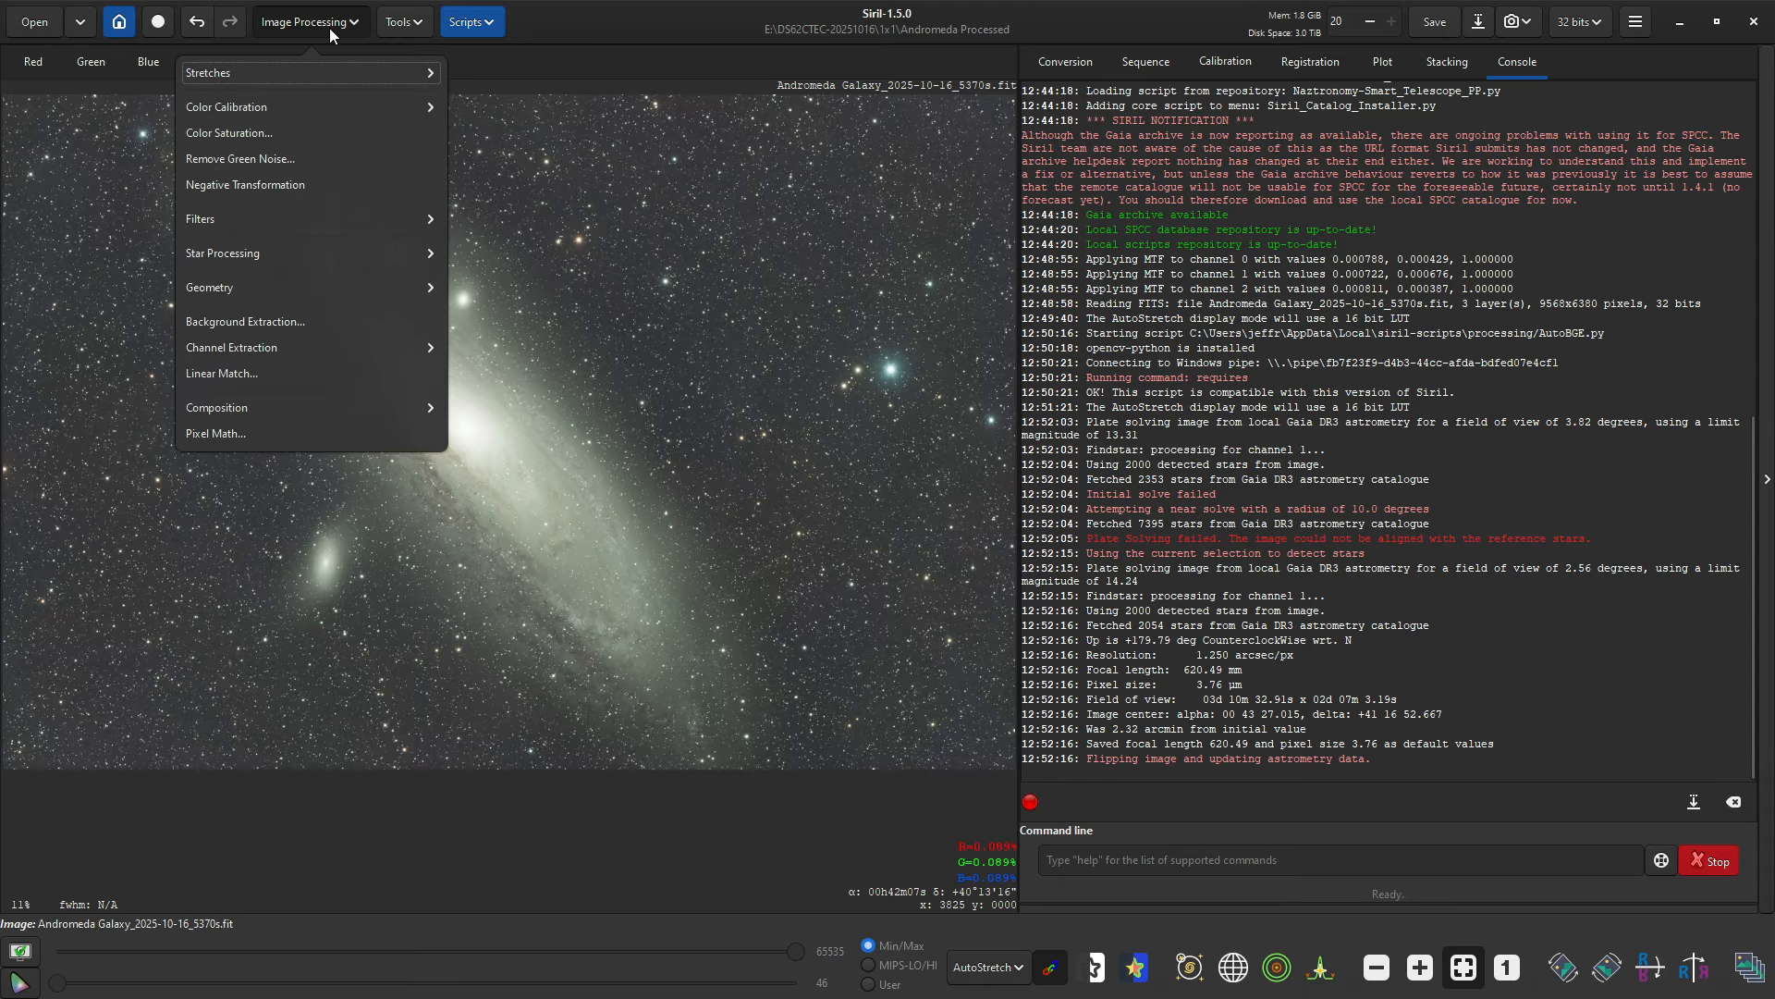
left_click(324, 104)
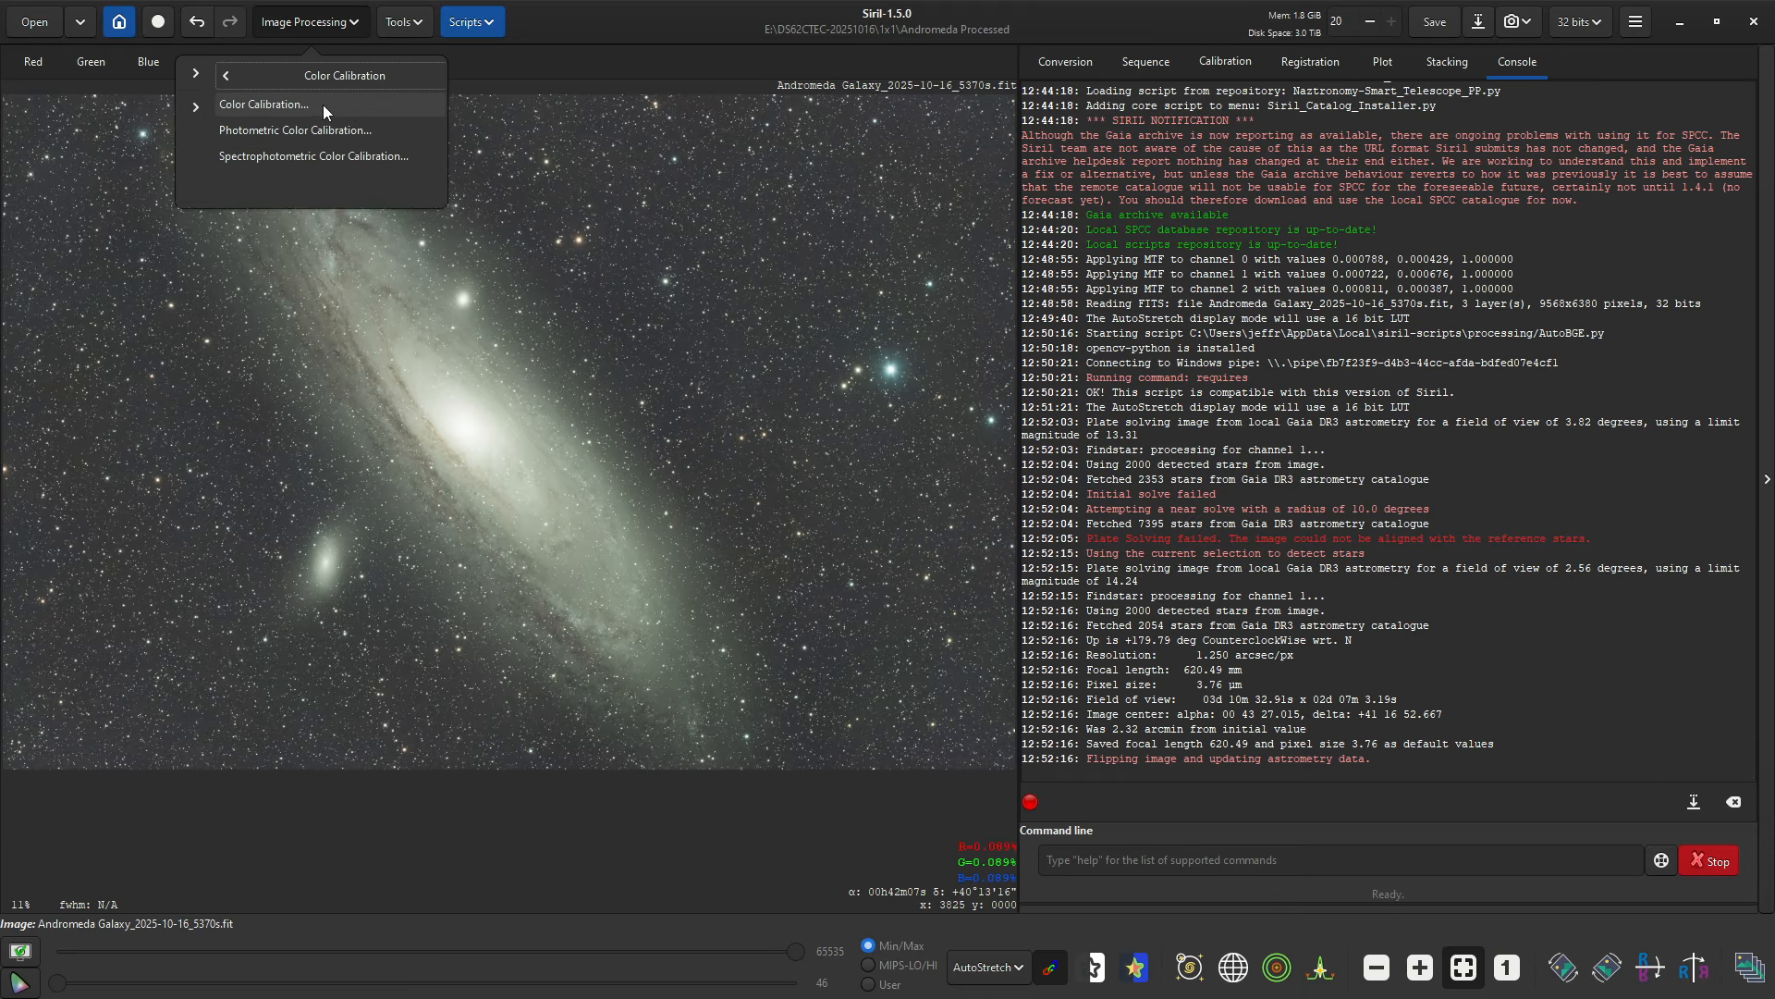
left_click(309, 157)
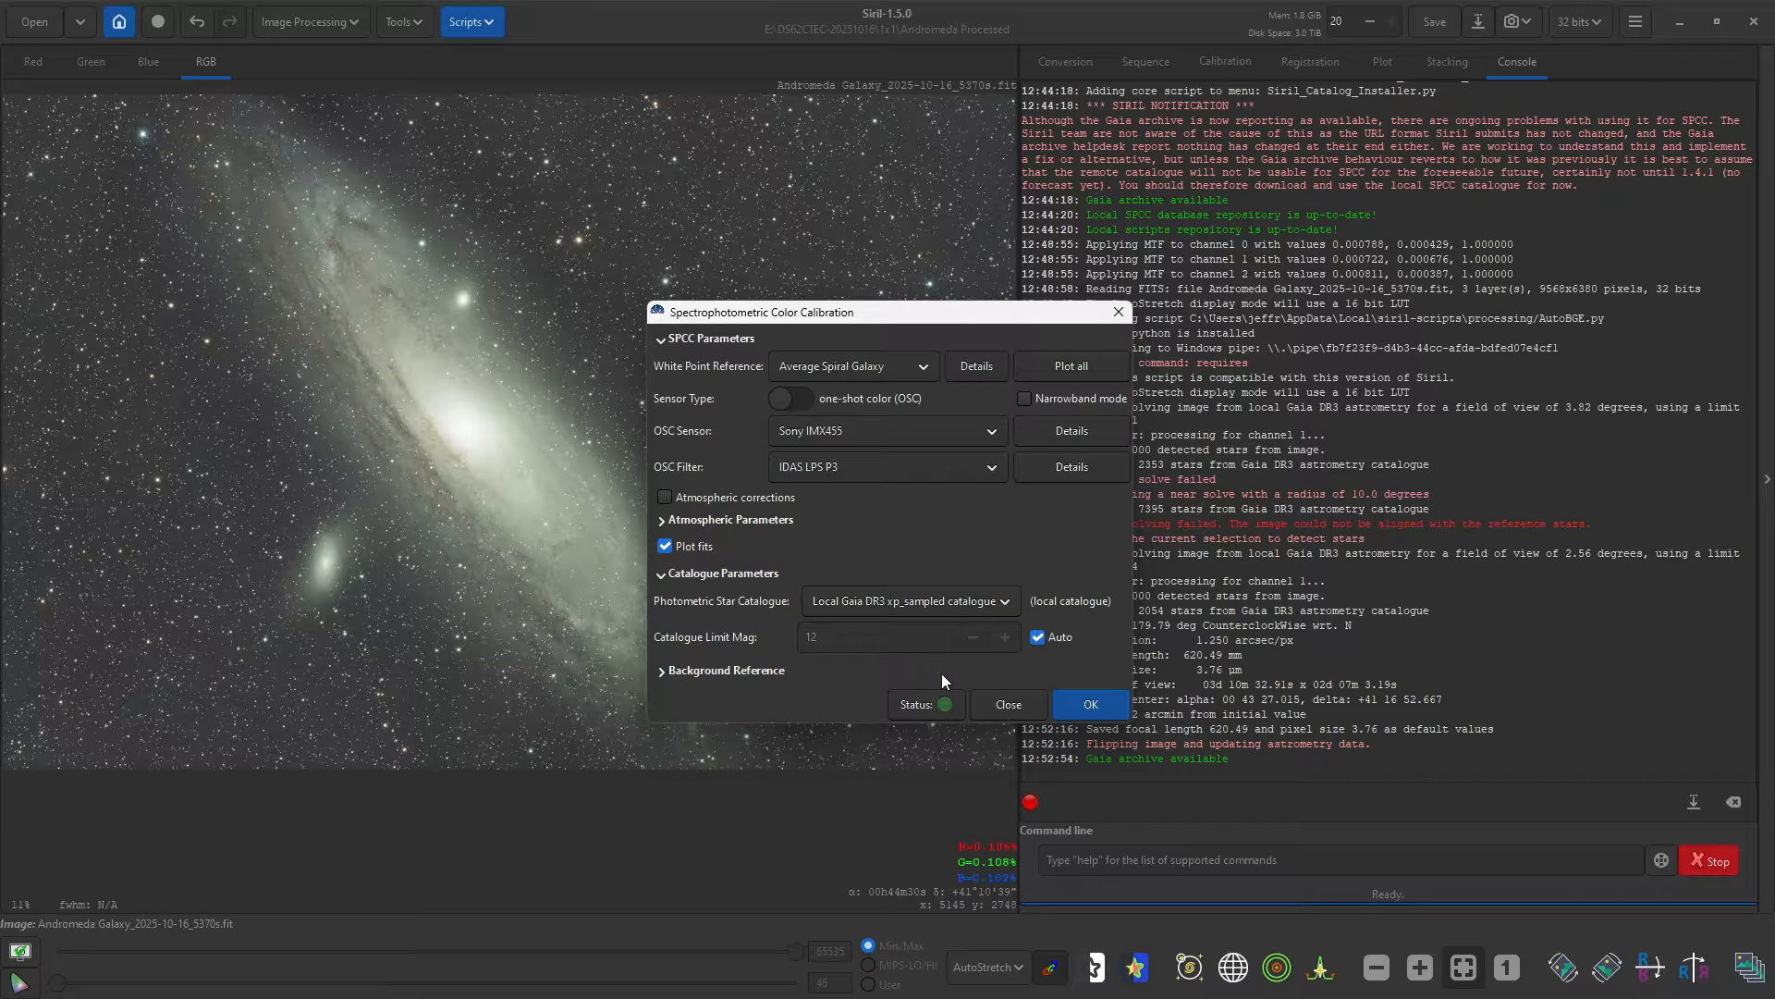
left_click(1073, 700)
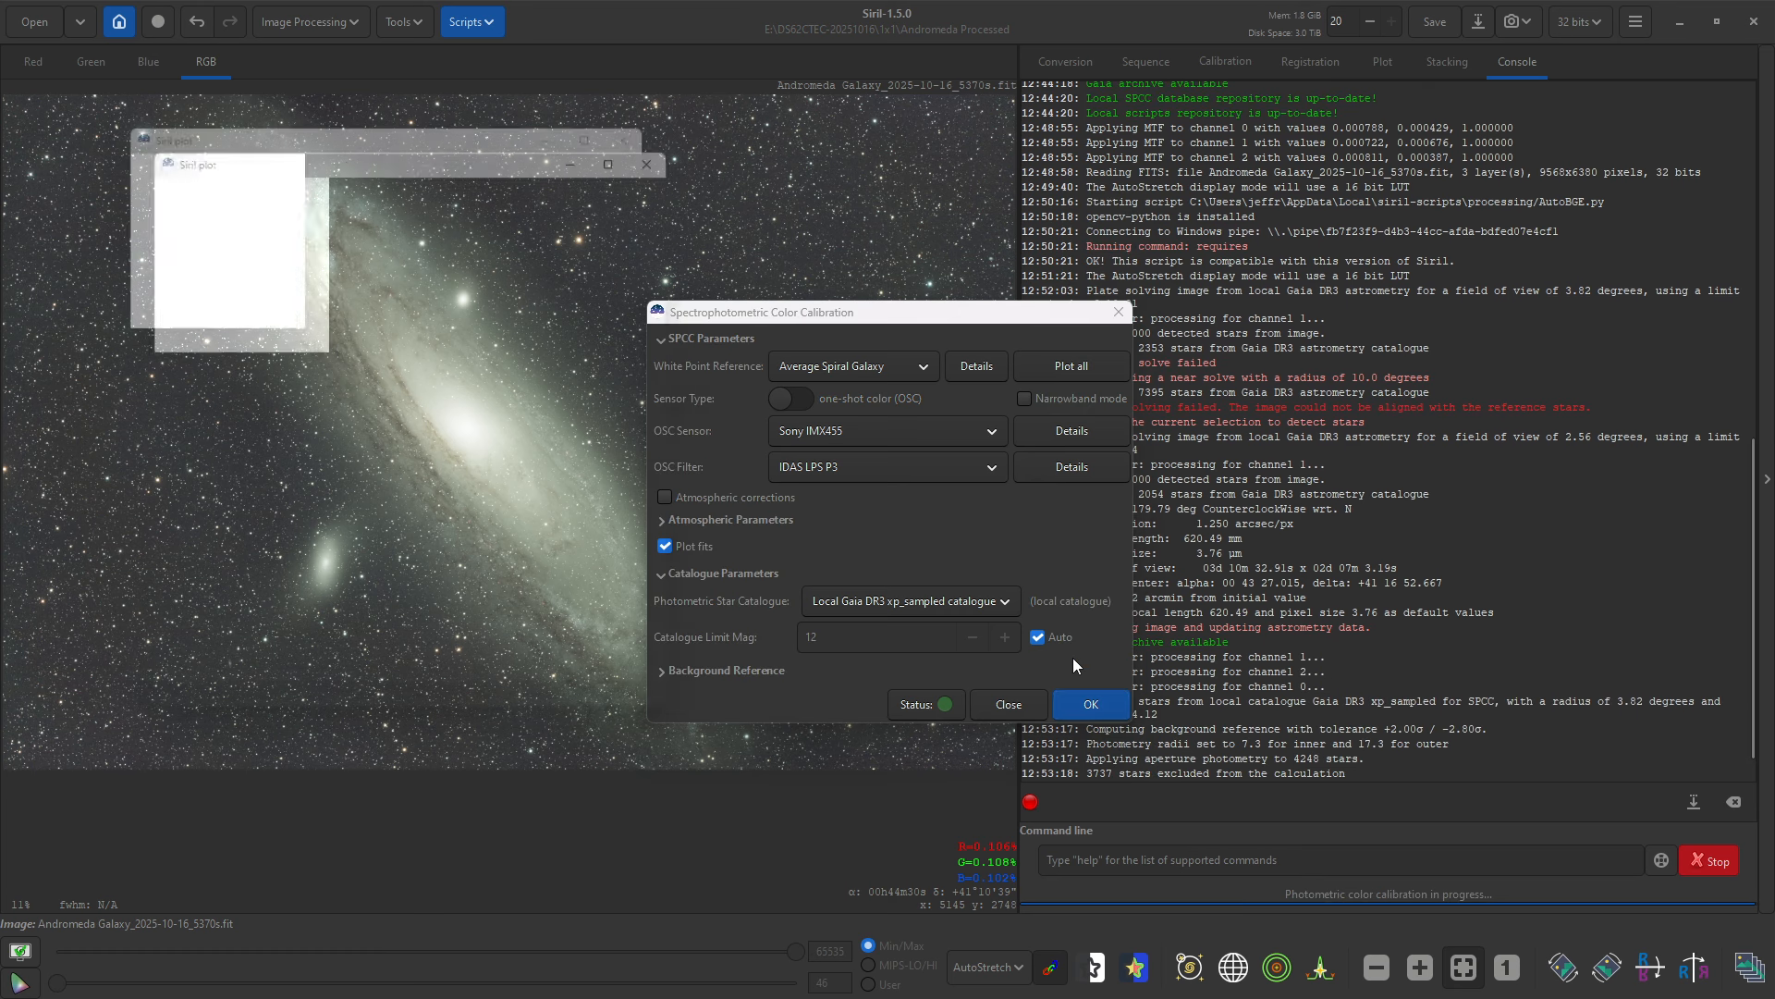
left_click(694, 158)
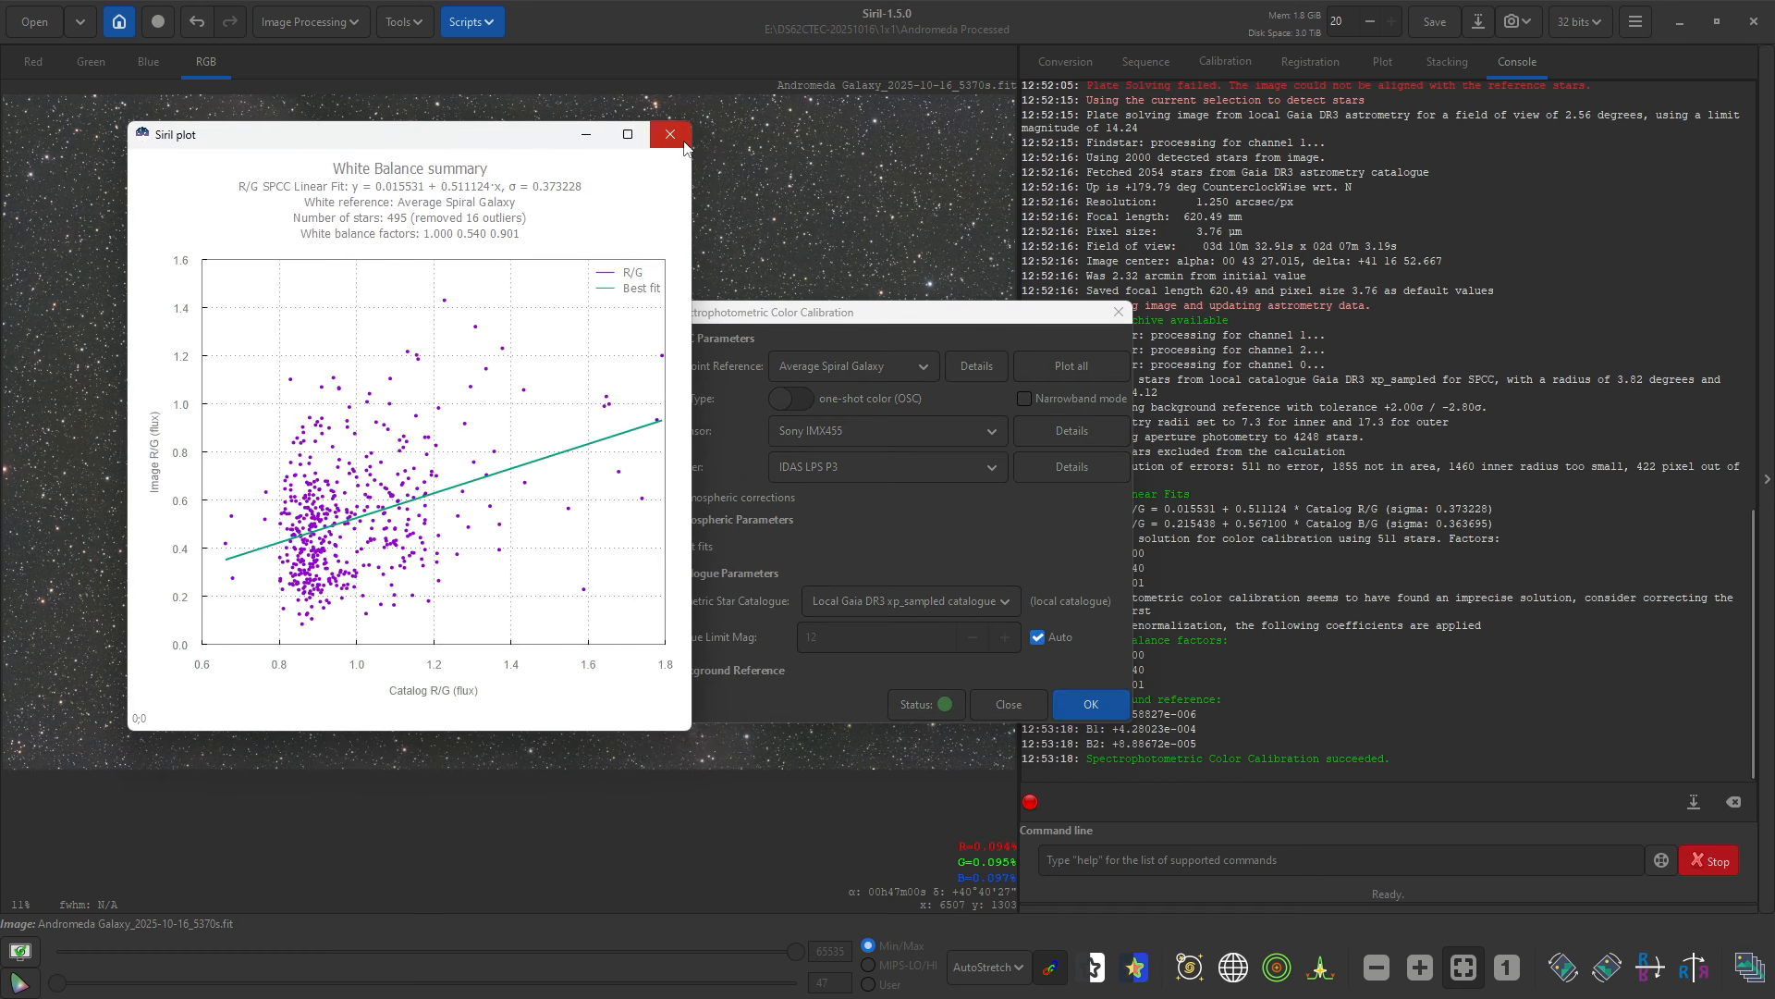
left_click(673, 137)
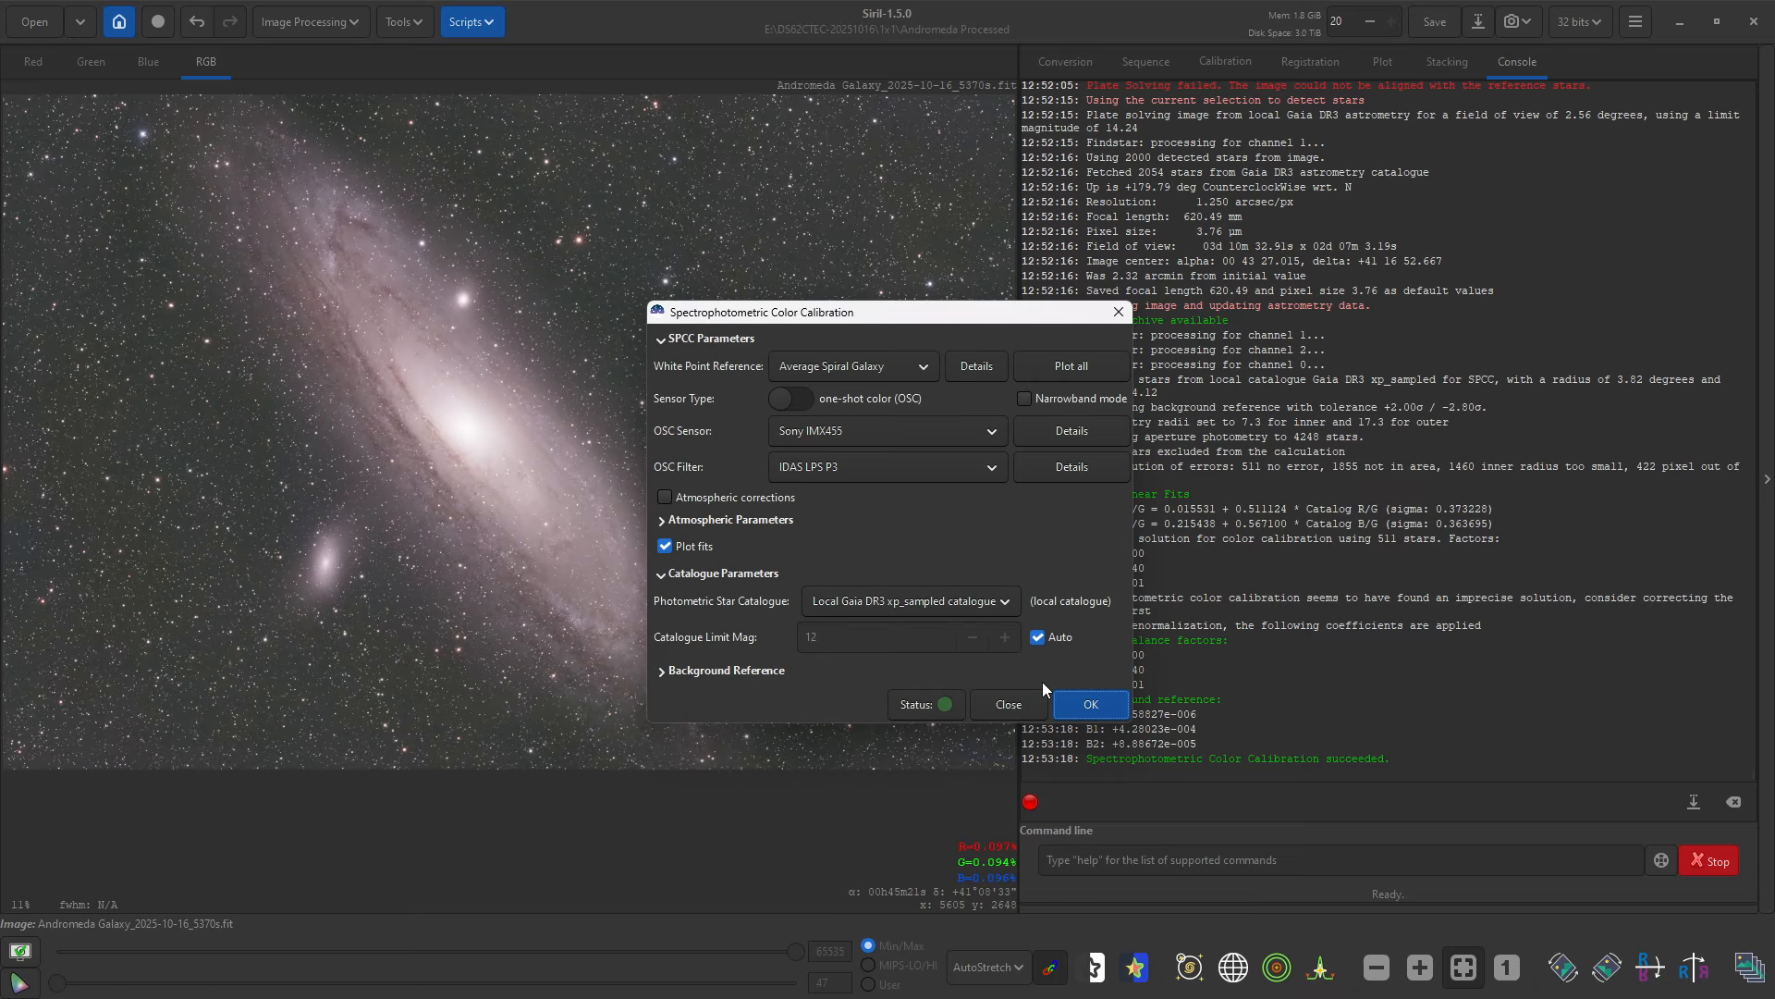
left_click(1007, 703)
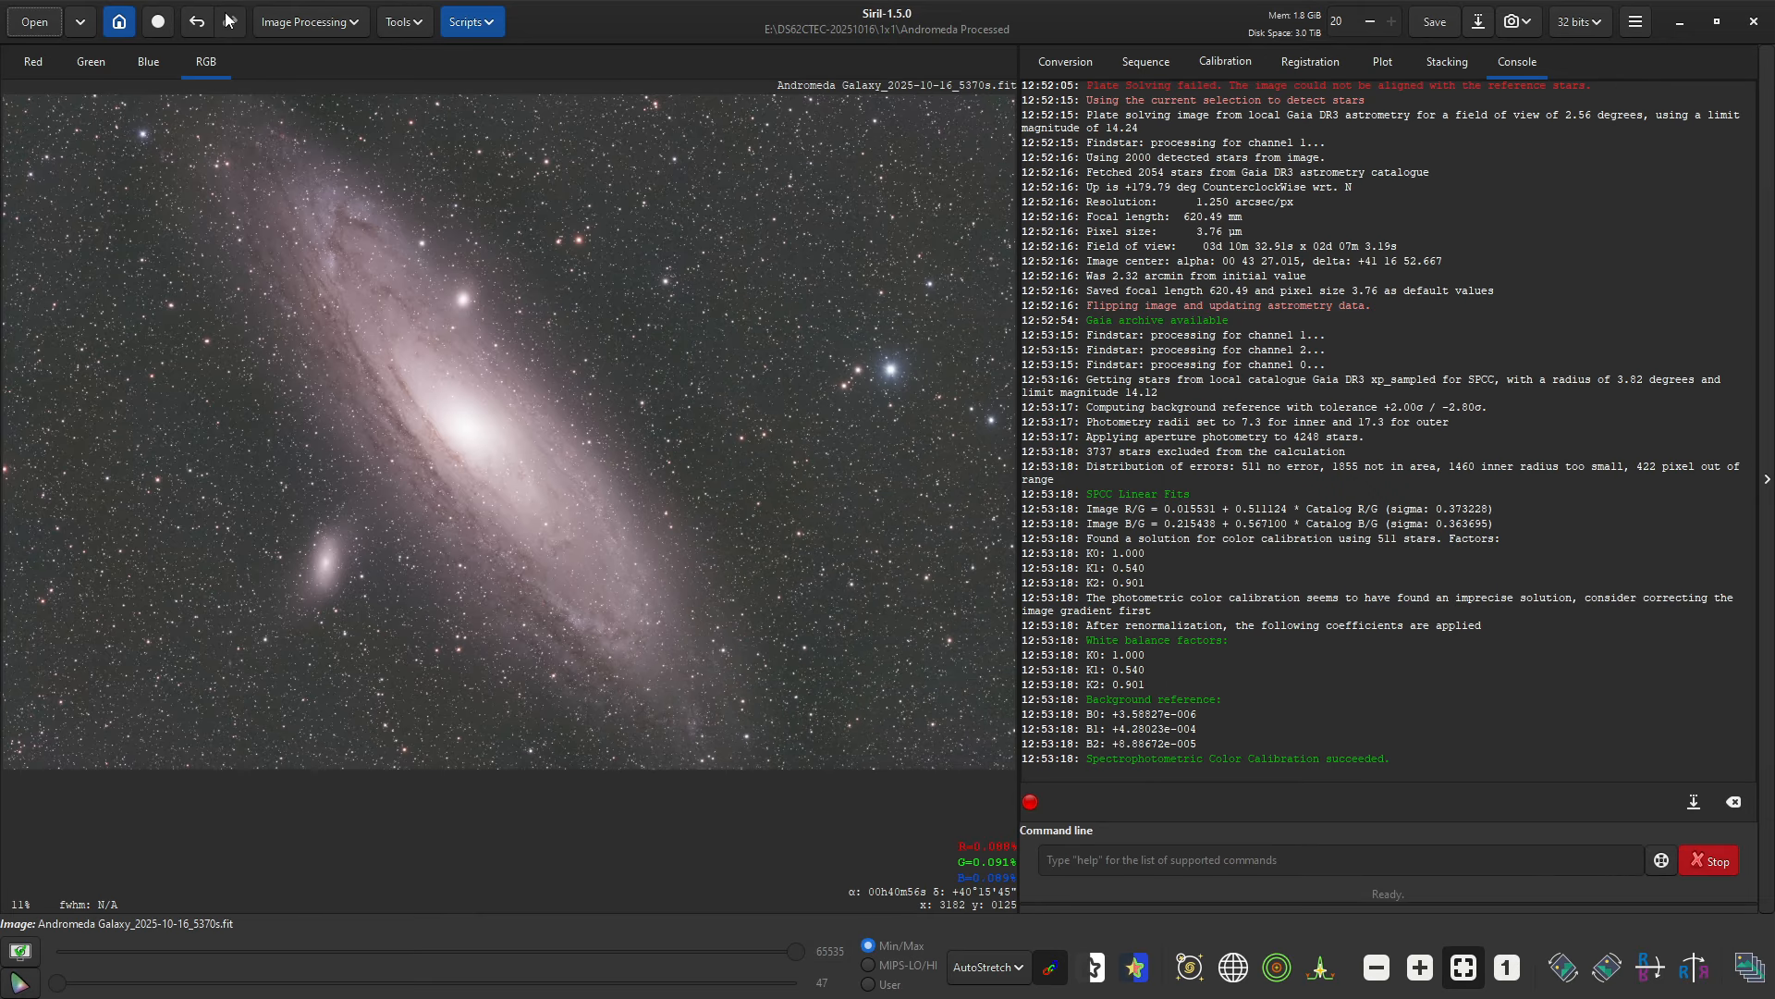
Step: Remove green noise from the image with the Average Neutral protection method and lightness preserved
left_click(319, 22)
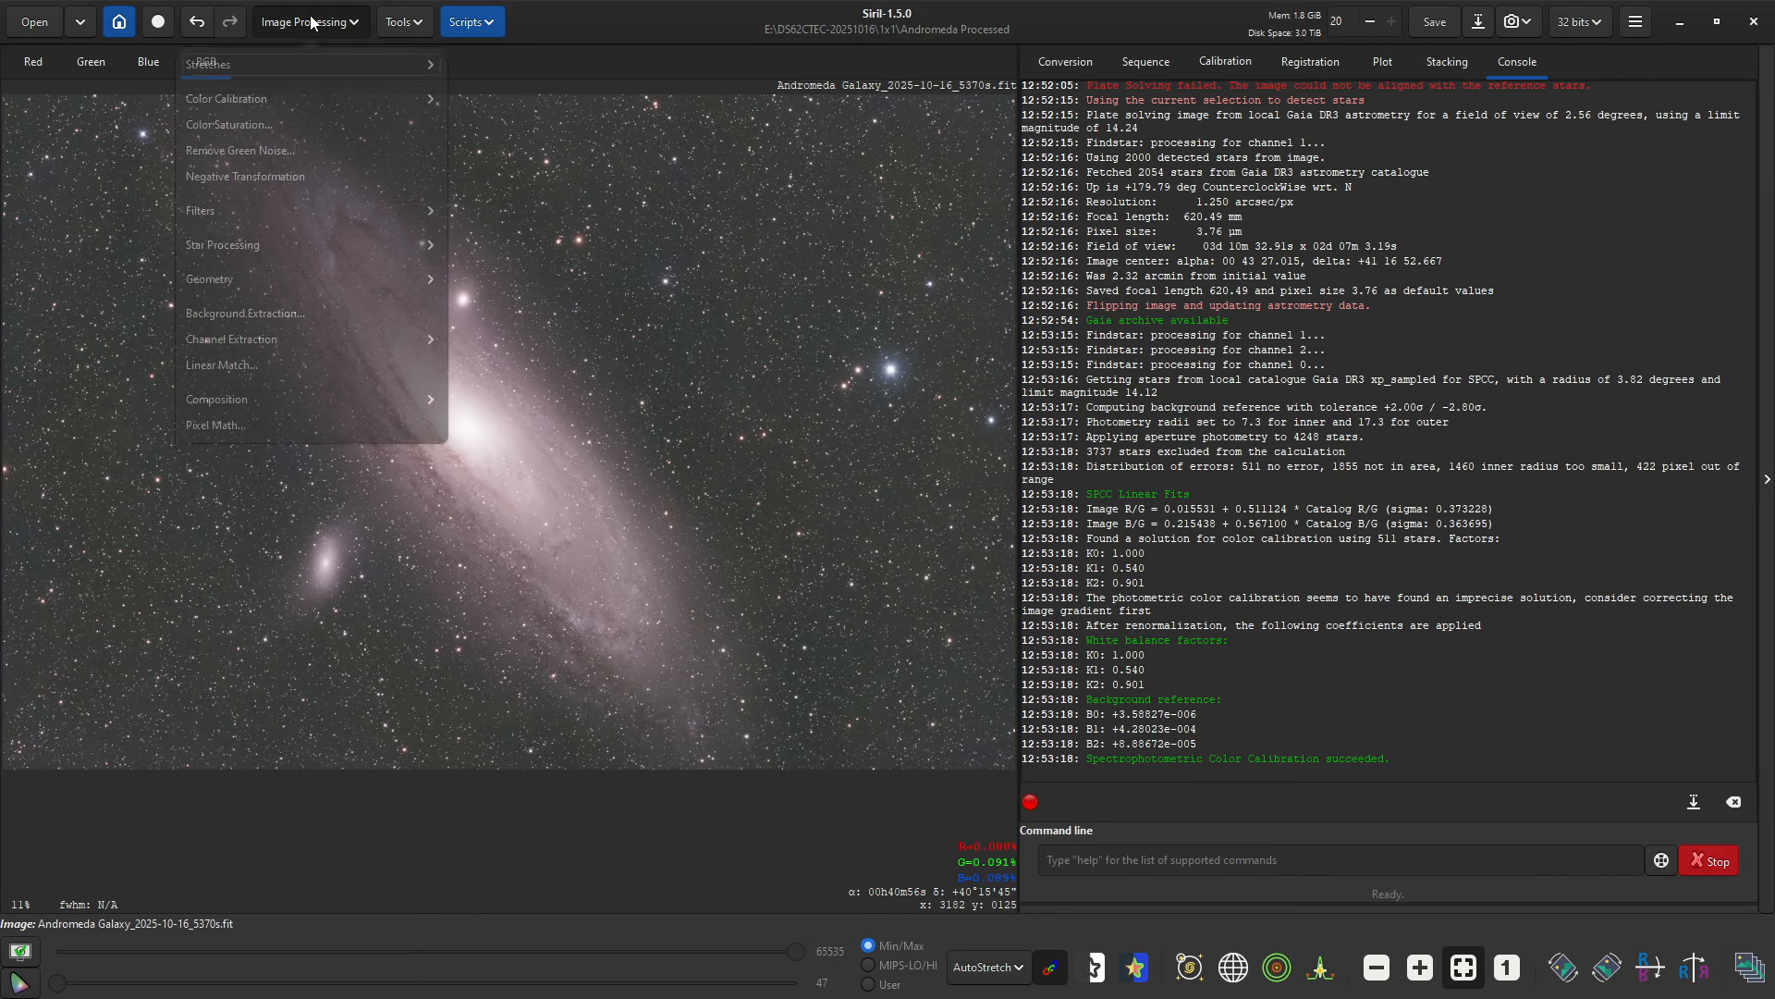
left_click(276, 159)
left_click(1030, 599)
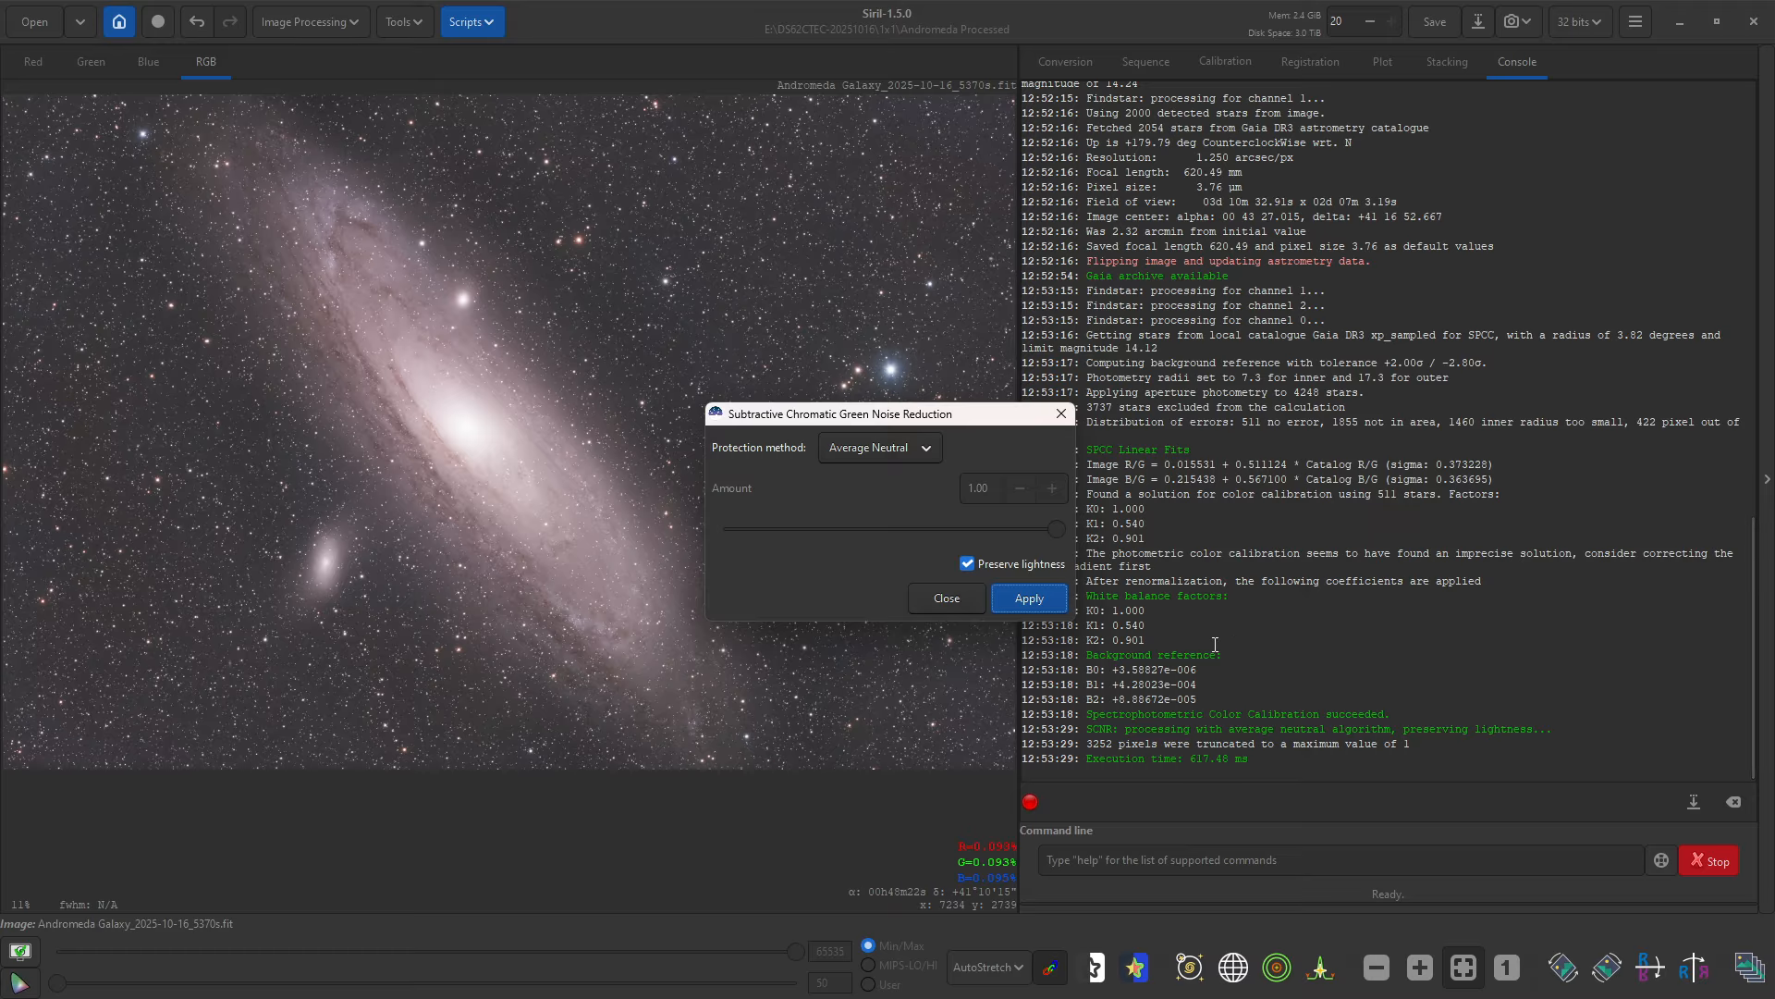
left_click(969, 598)
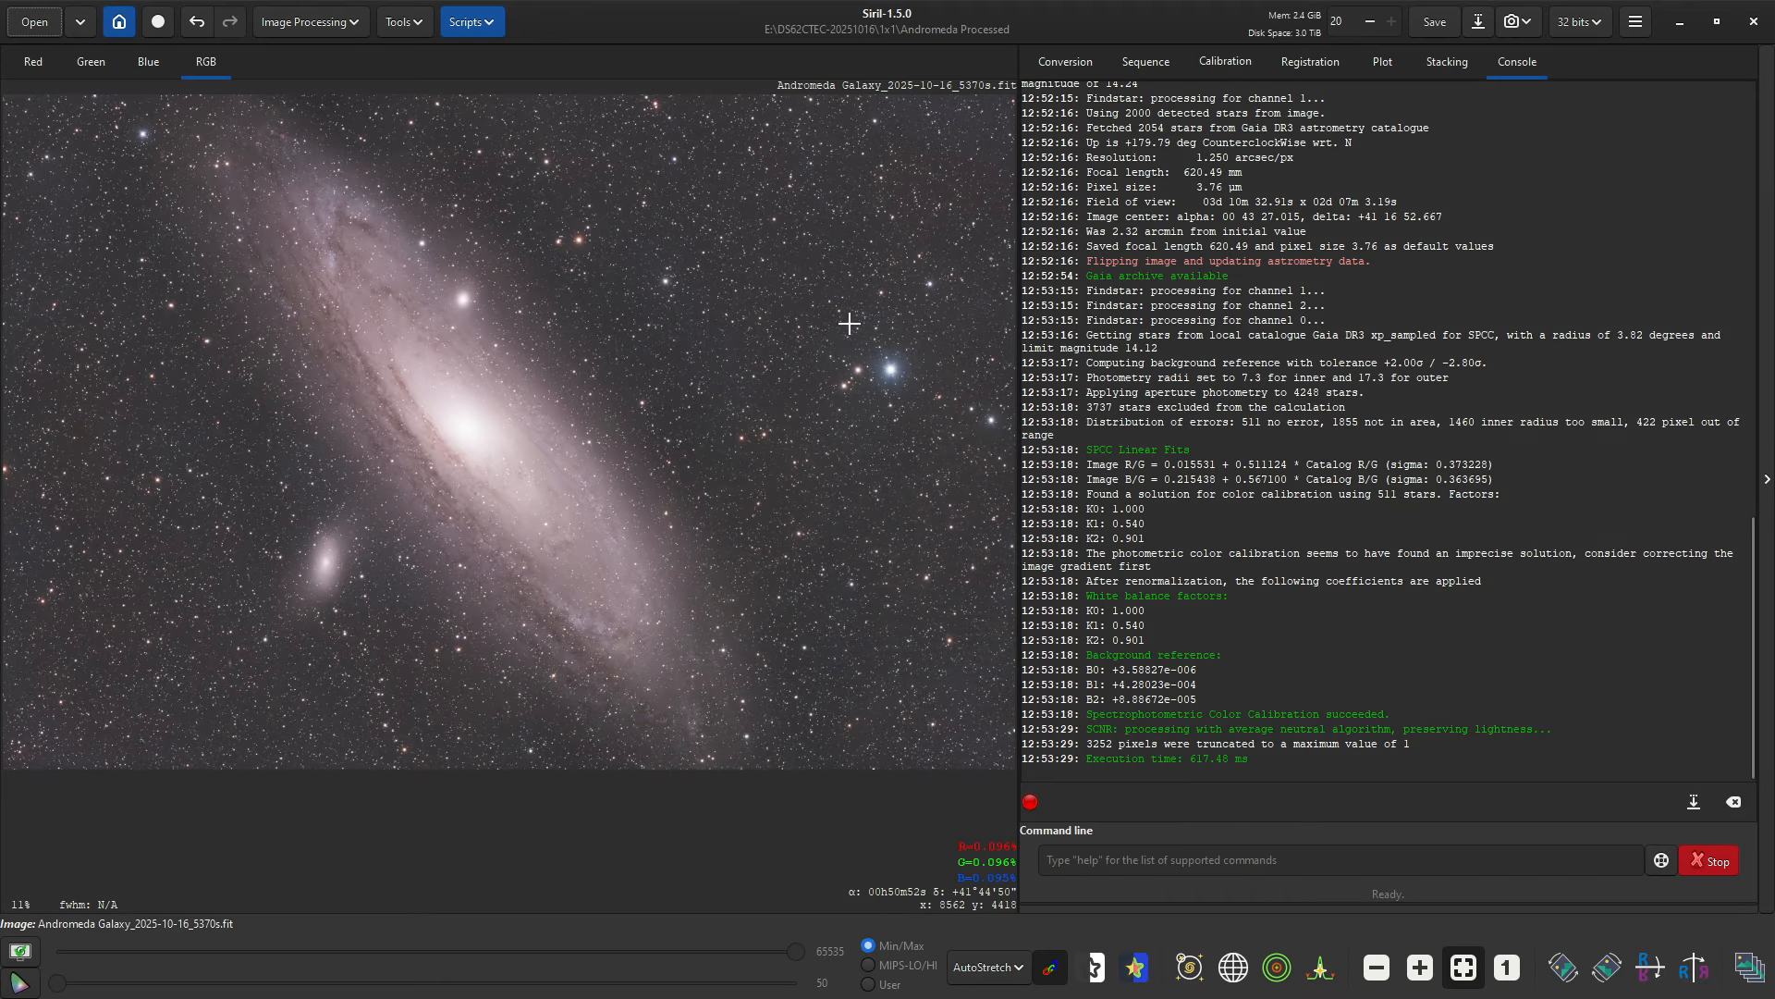
Step: Run the AberrationRemover.py processing script on the image with the already loaded model and close it
left_click(466, 26)
mouse_move(500, 82)
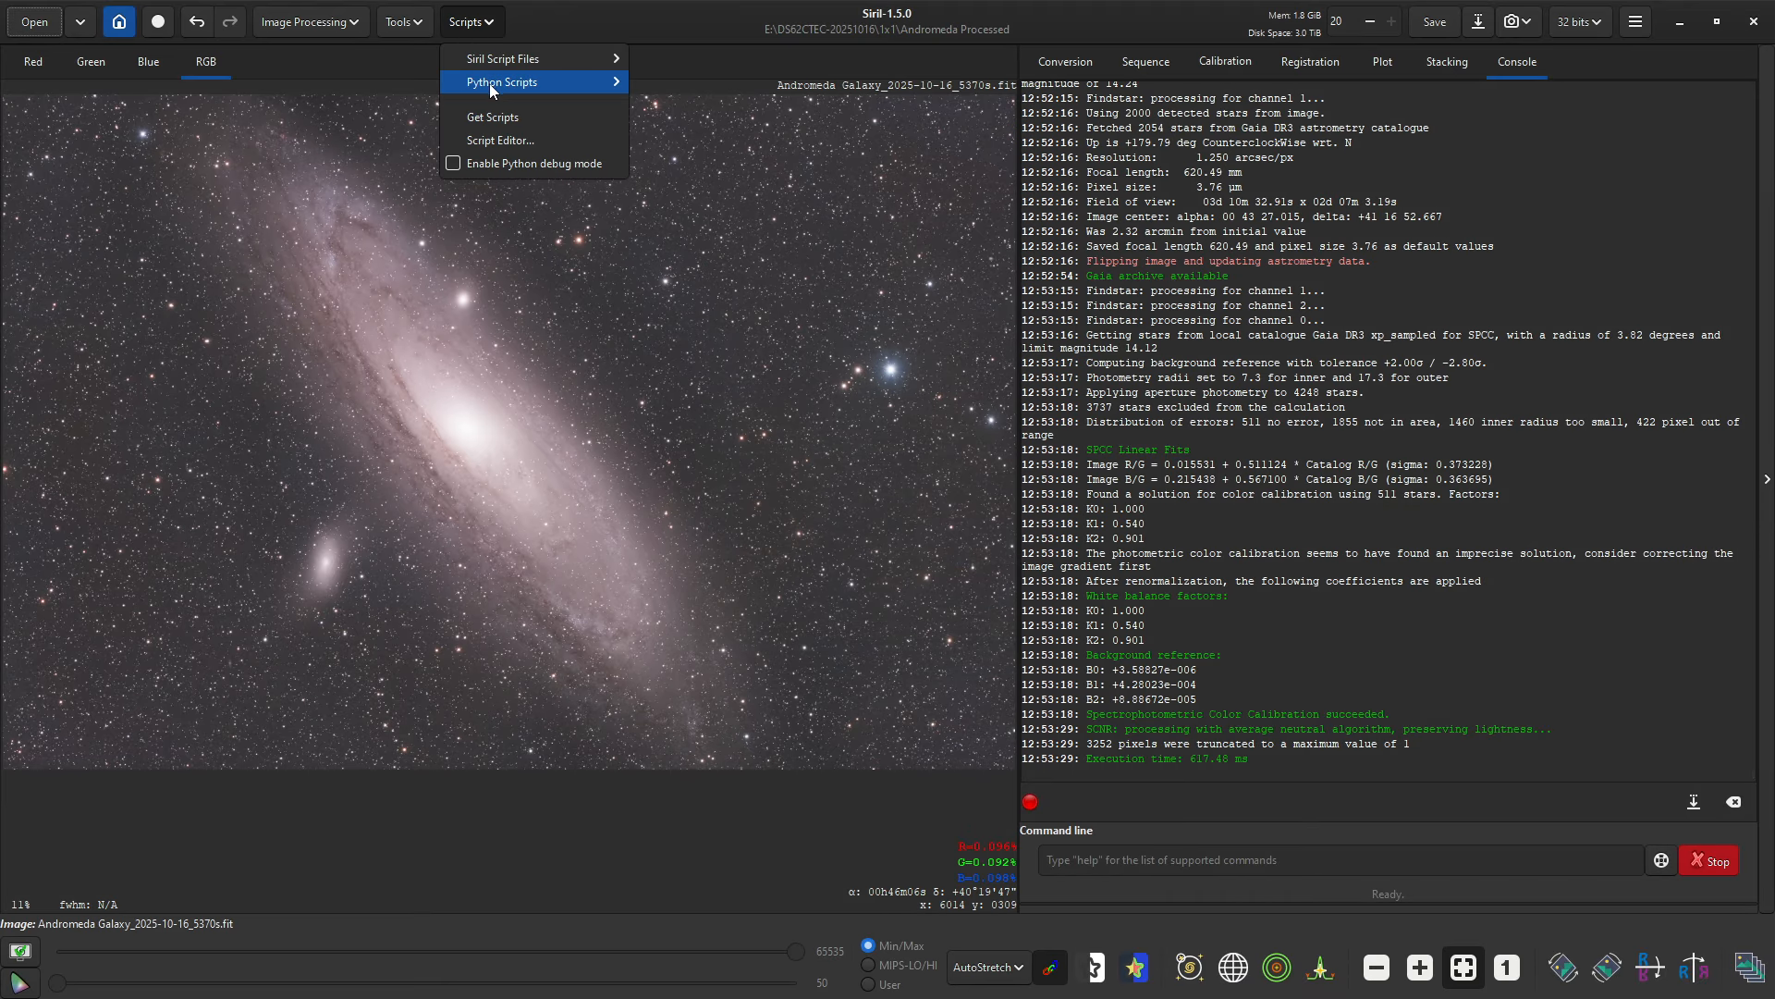
mouse_move(690, 82)
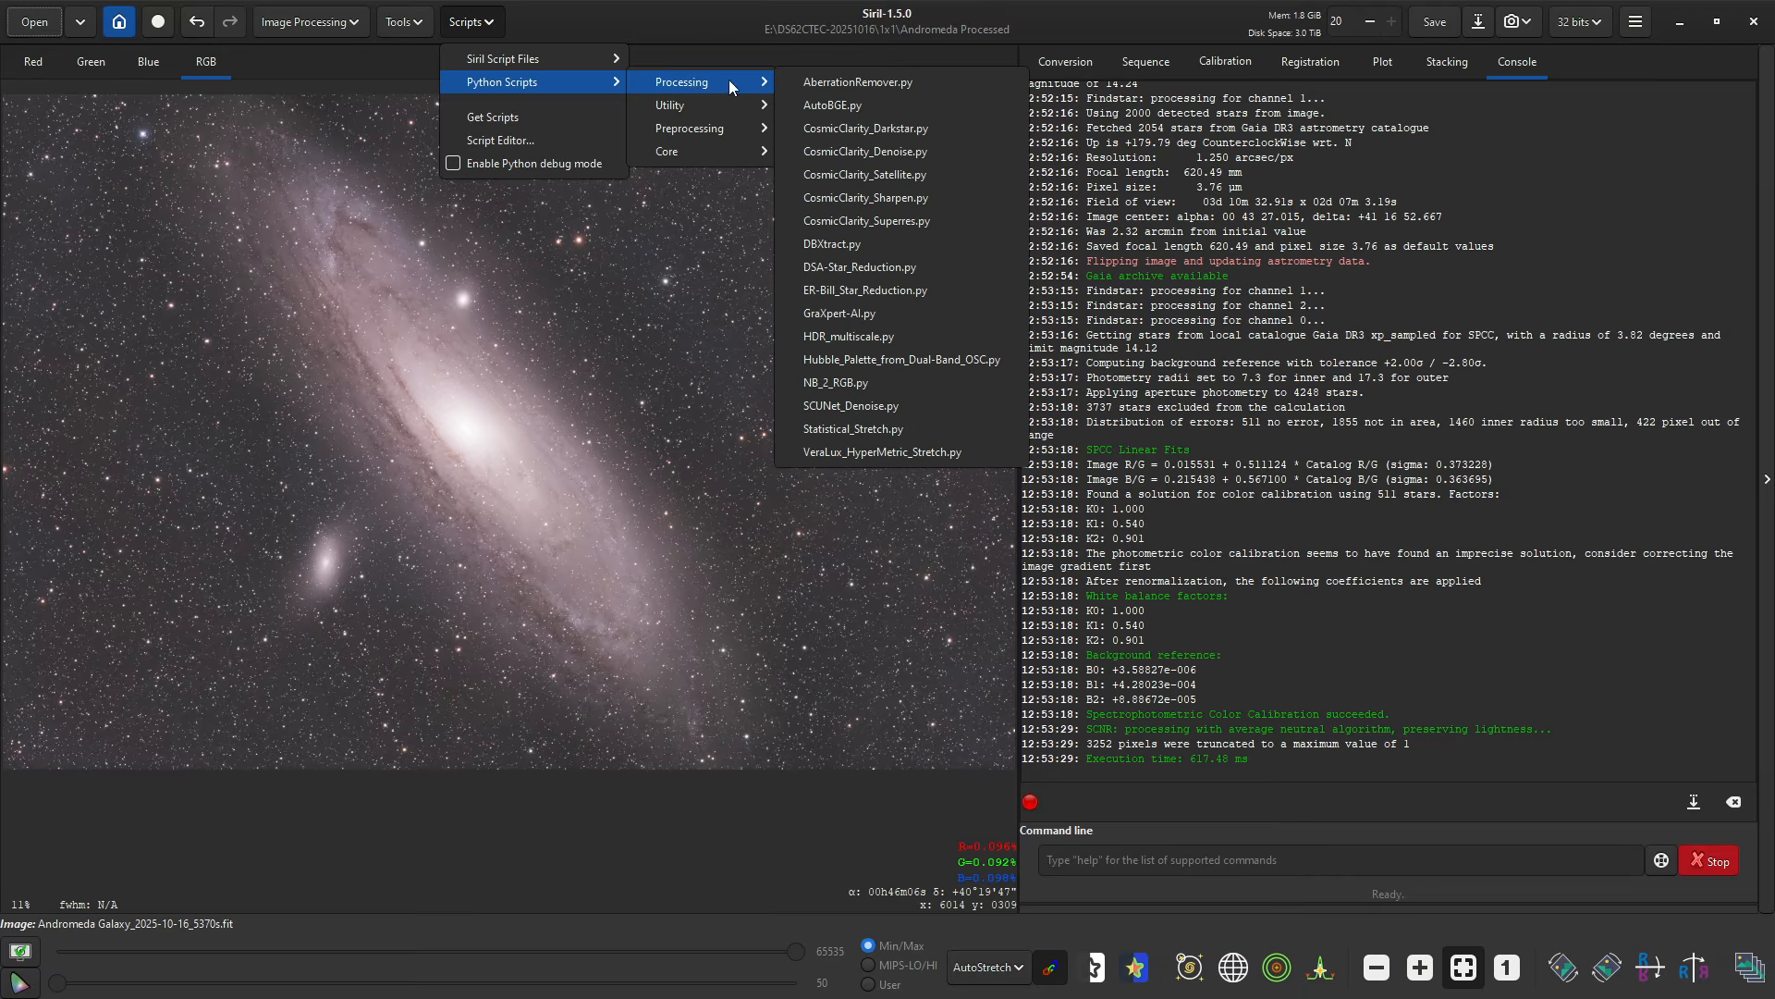
left_click(830, 82)
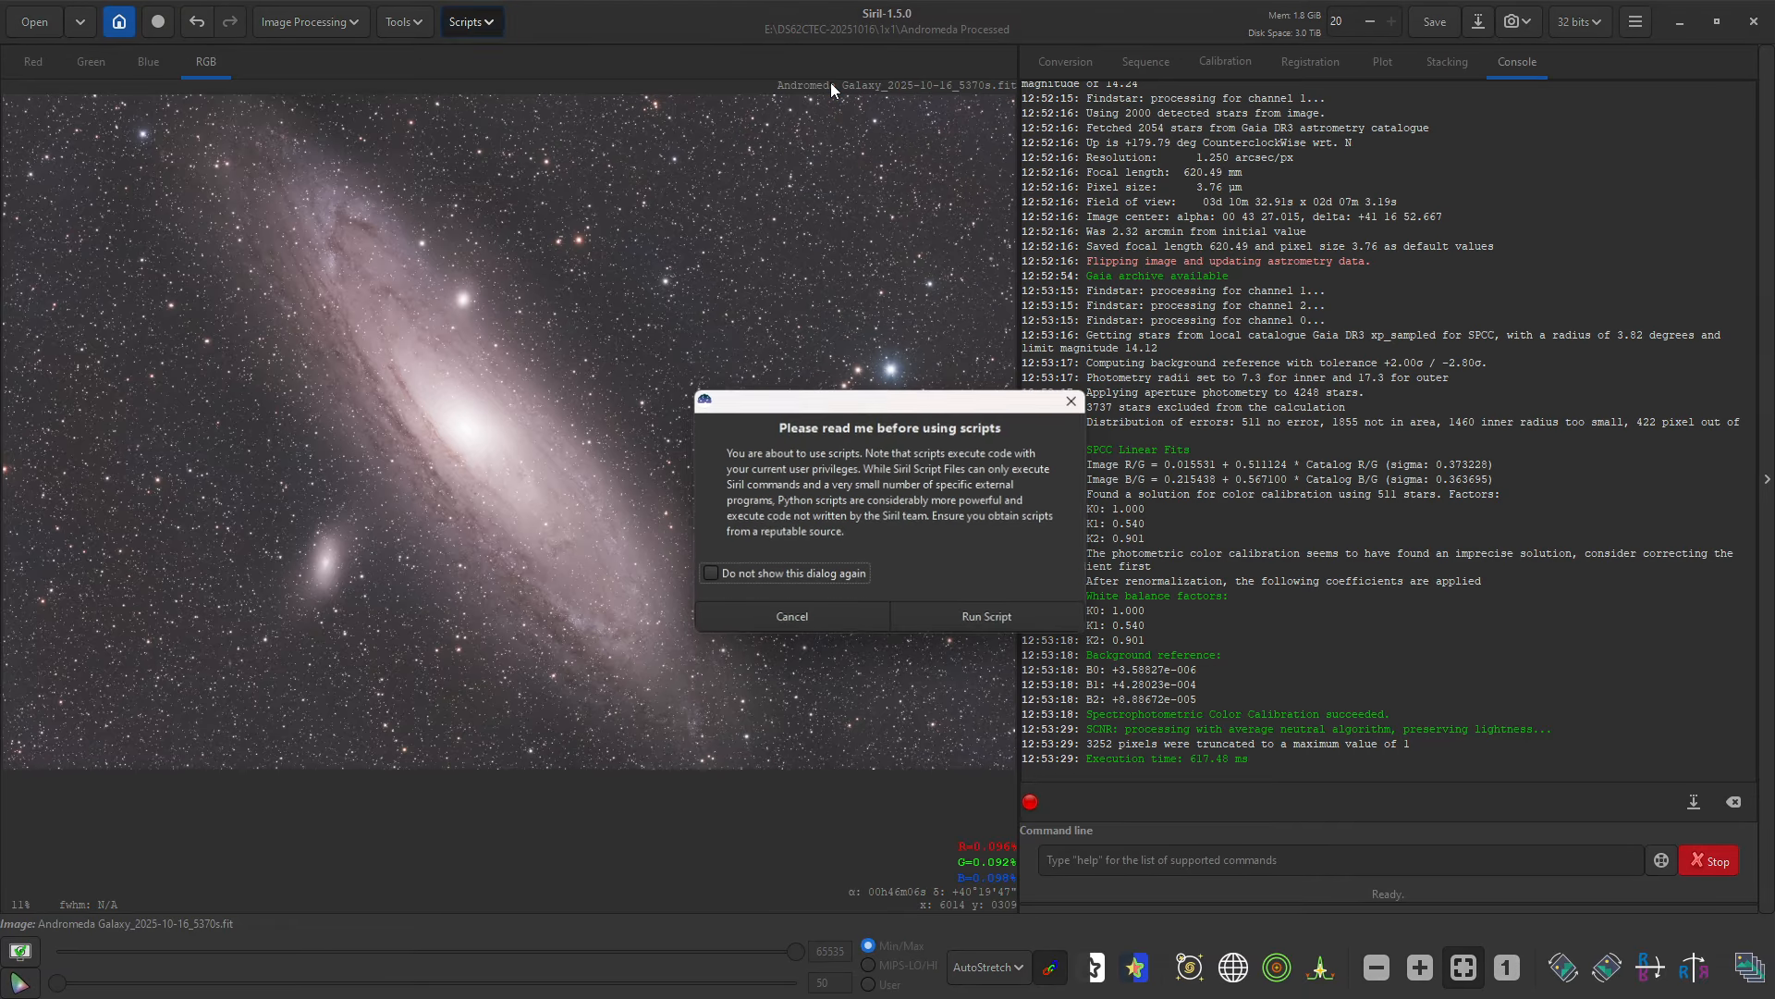
left_click(979, 616)
scroll(888, 211, "up", 5)
scroll(888, 210, "up", 1)
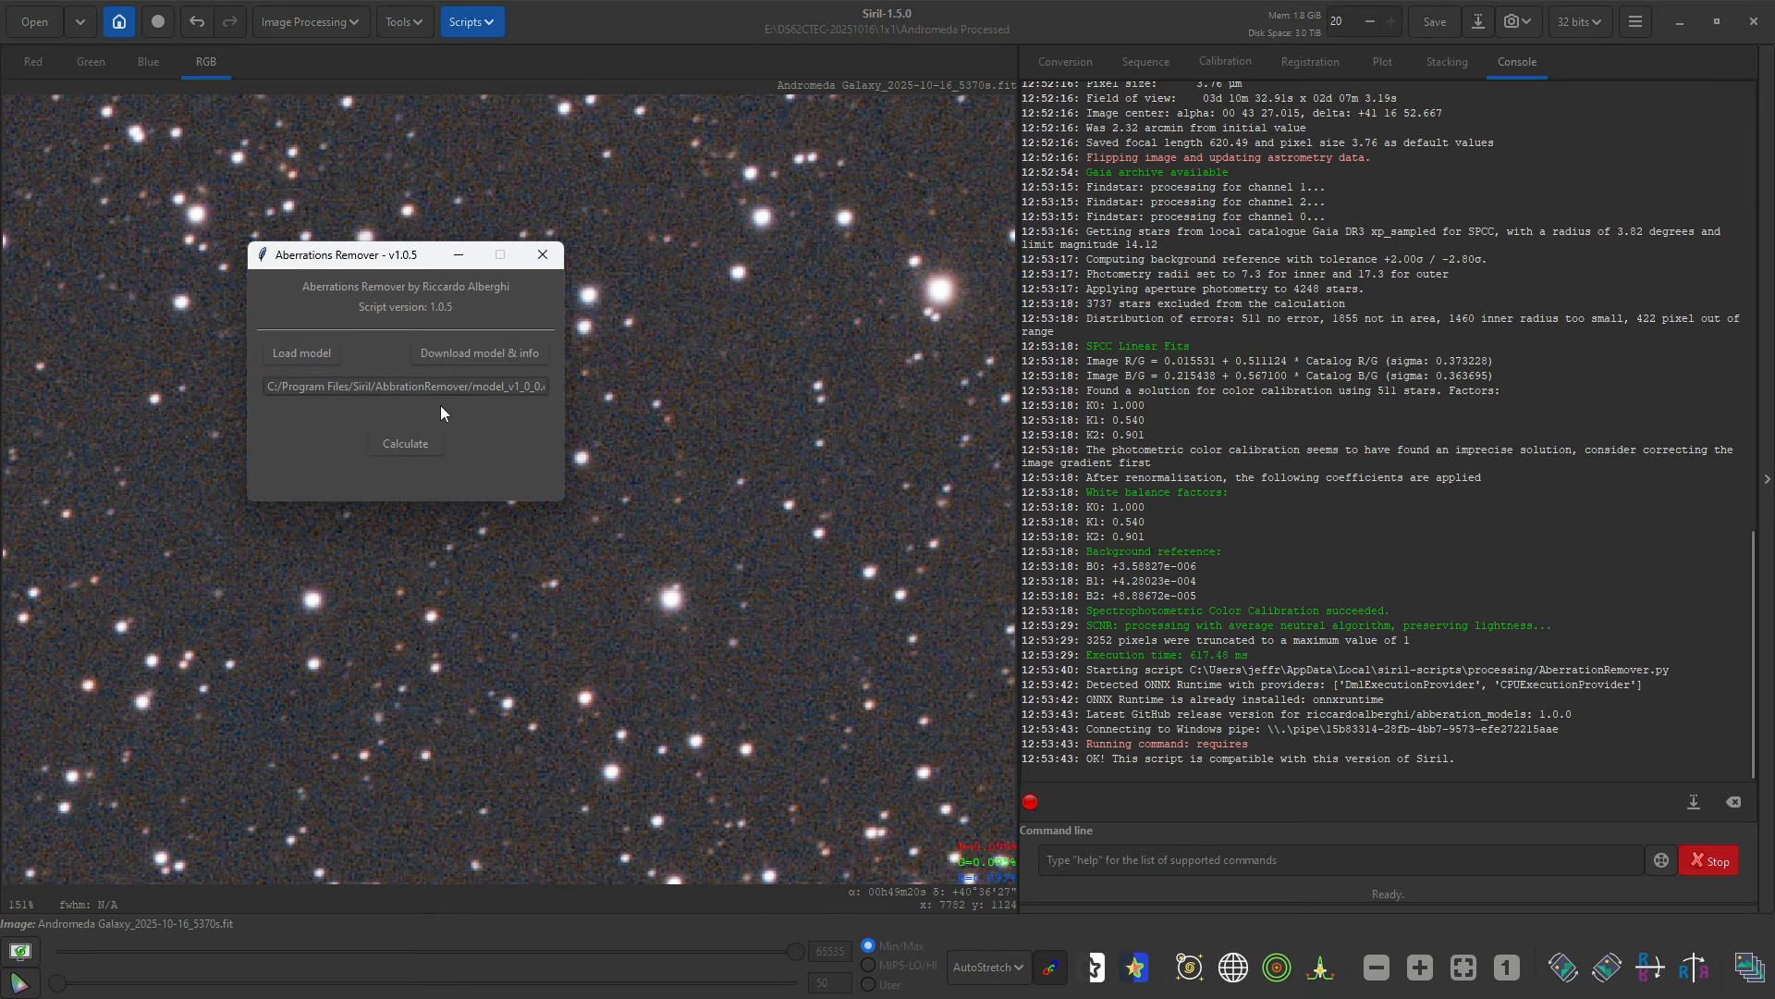
left_click(412, 448)
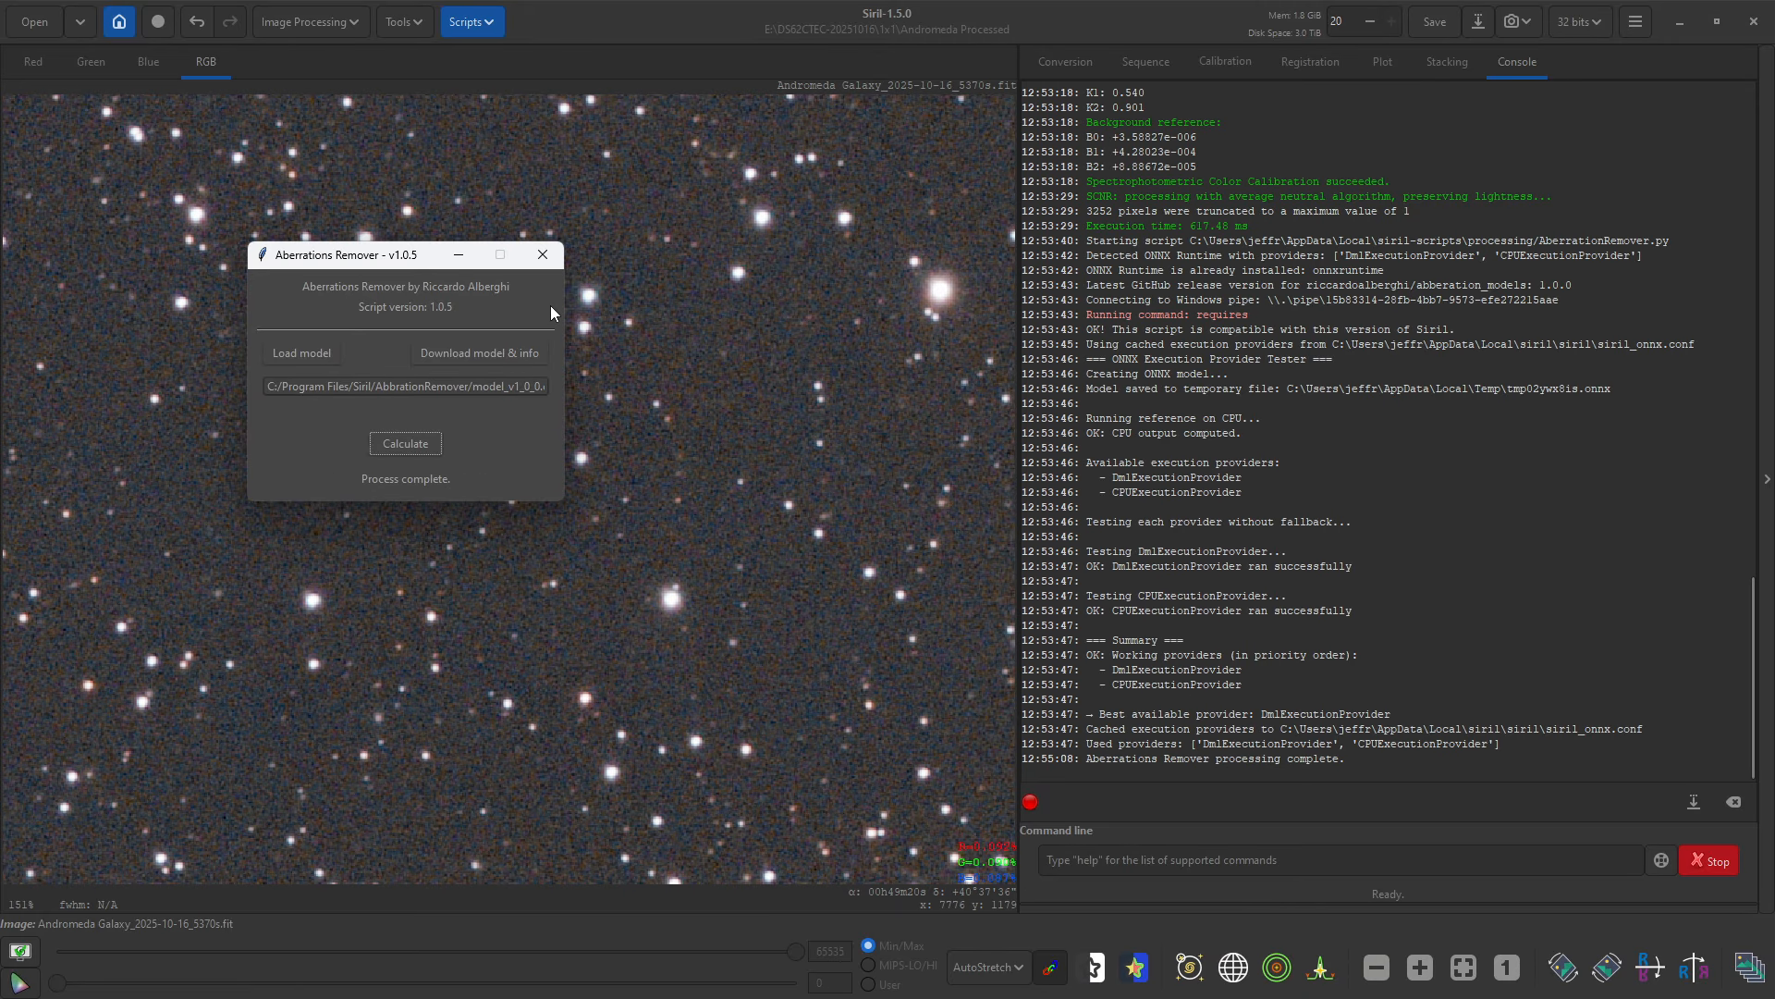
left_click(541, 254)
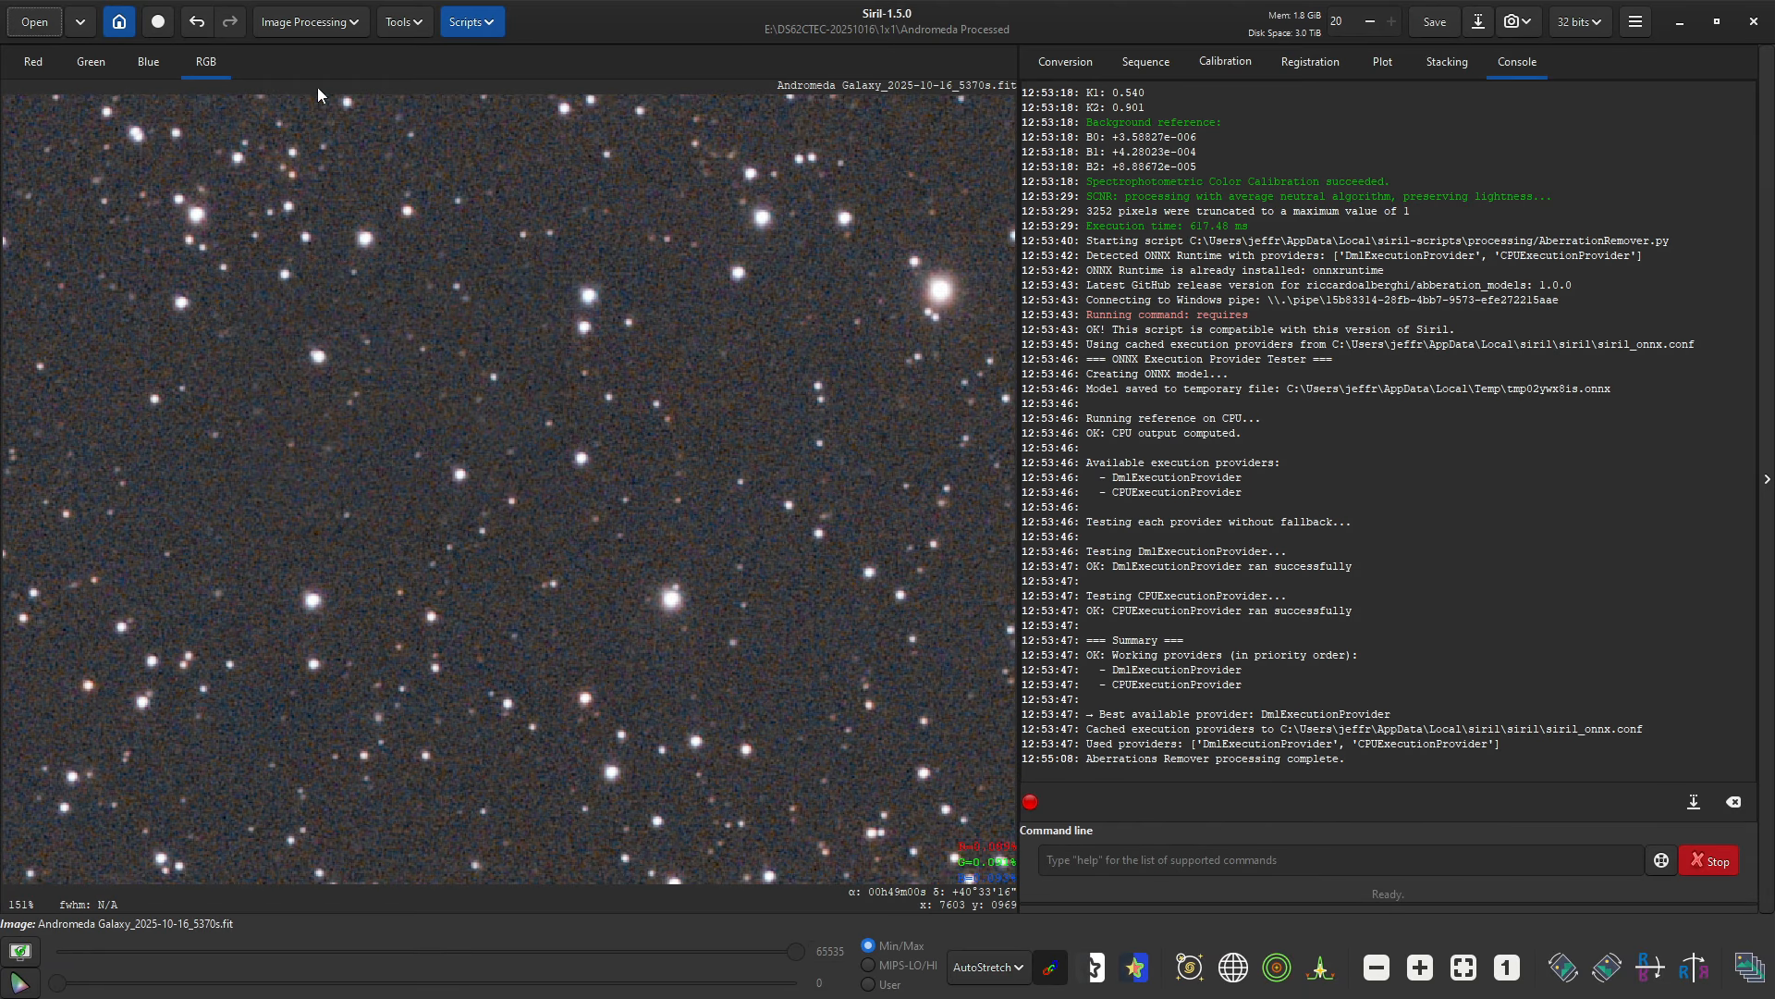
Step: Compare the stars before and after the aberration removal by undoing and redoing it
left_click(197, 28)
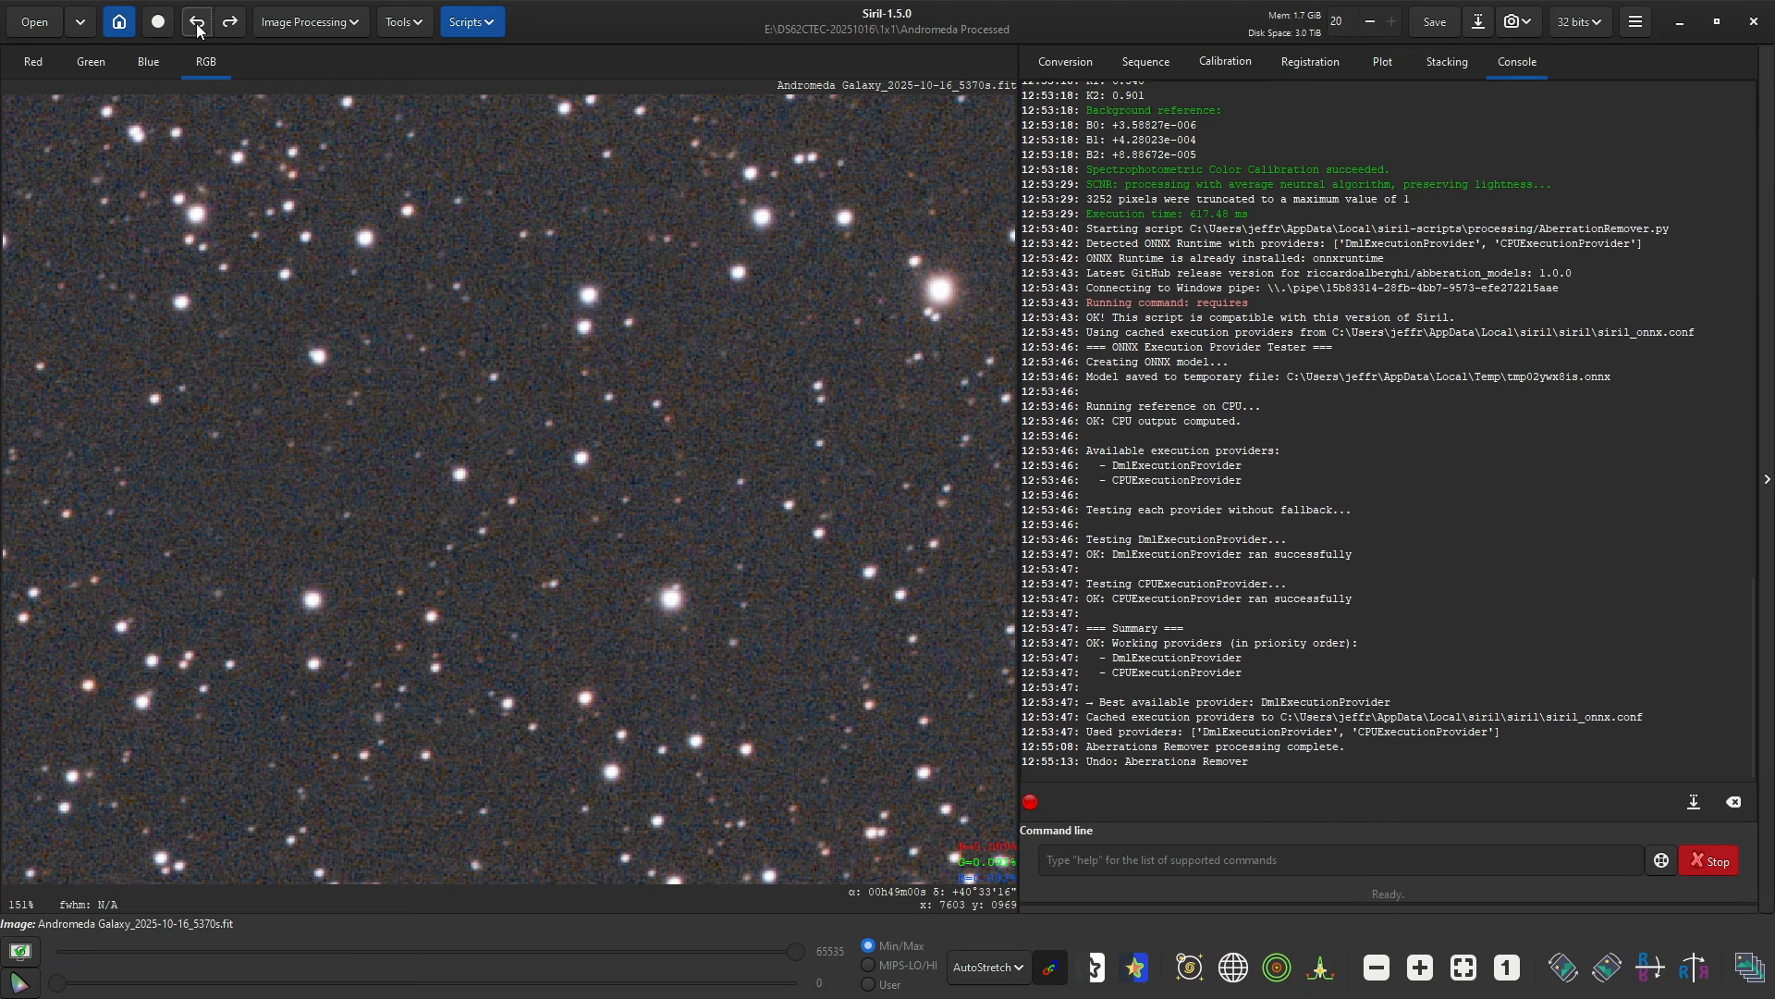
left_click(238, 28)
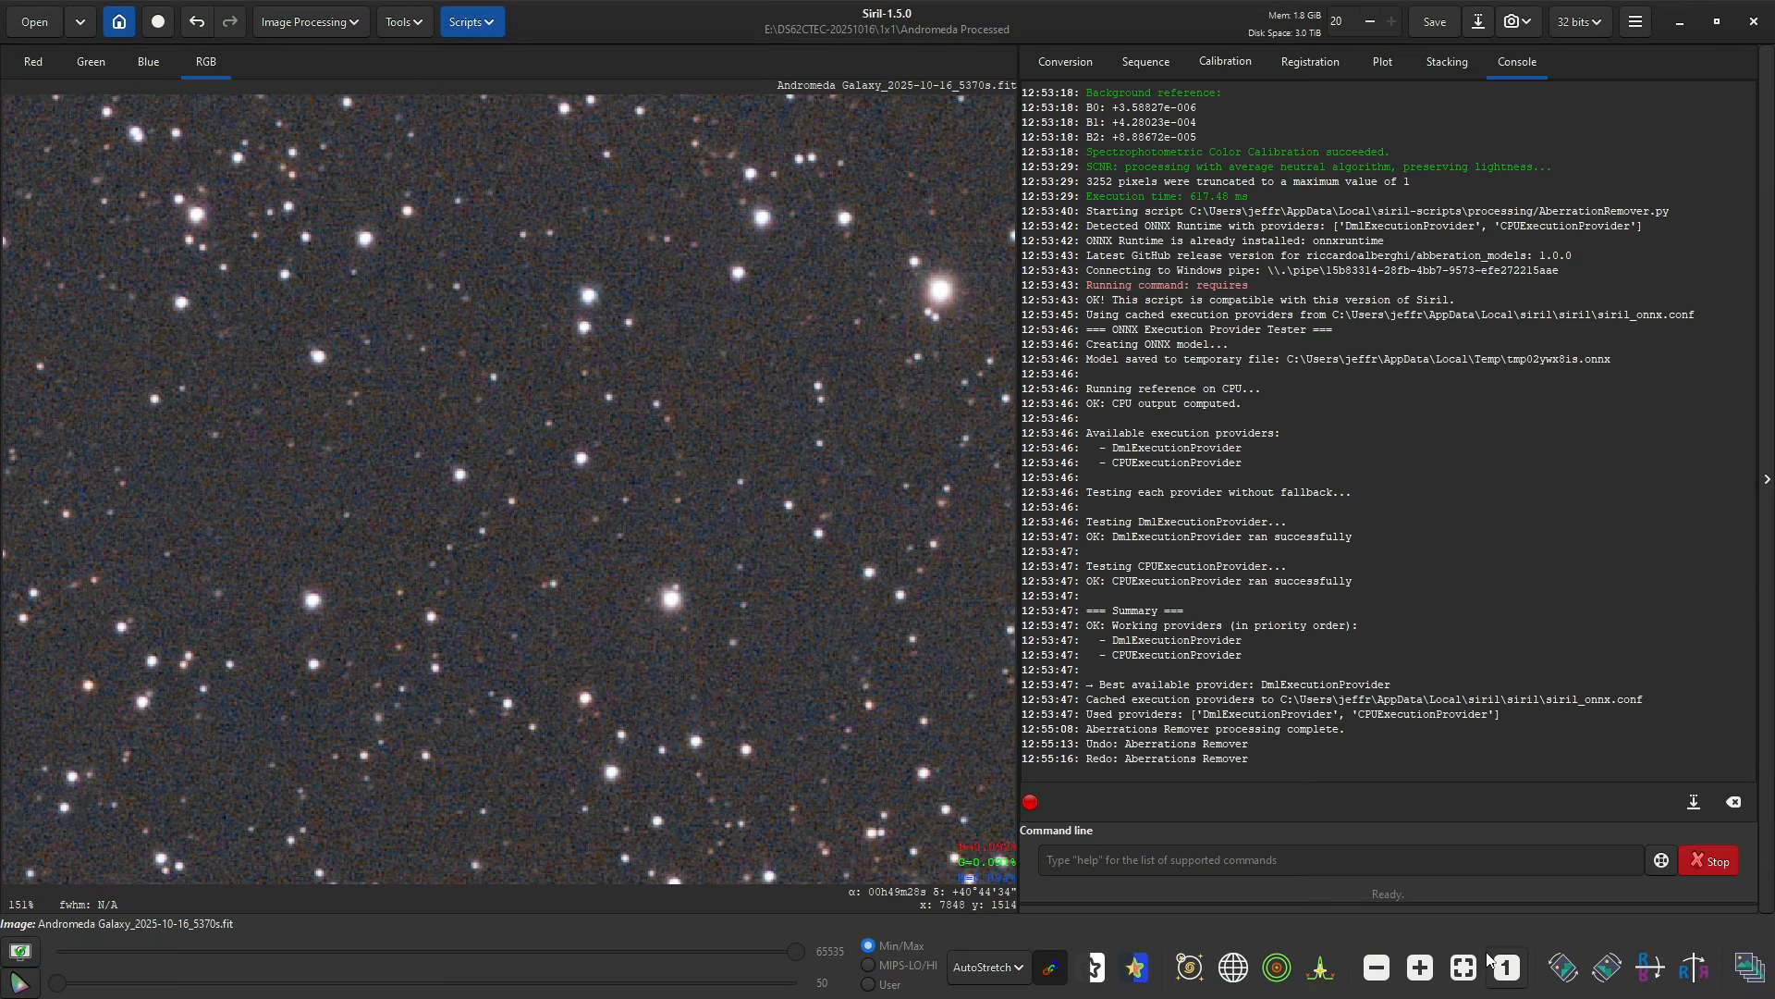
left_click(1463, 966)
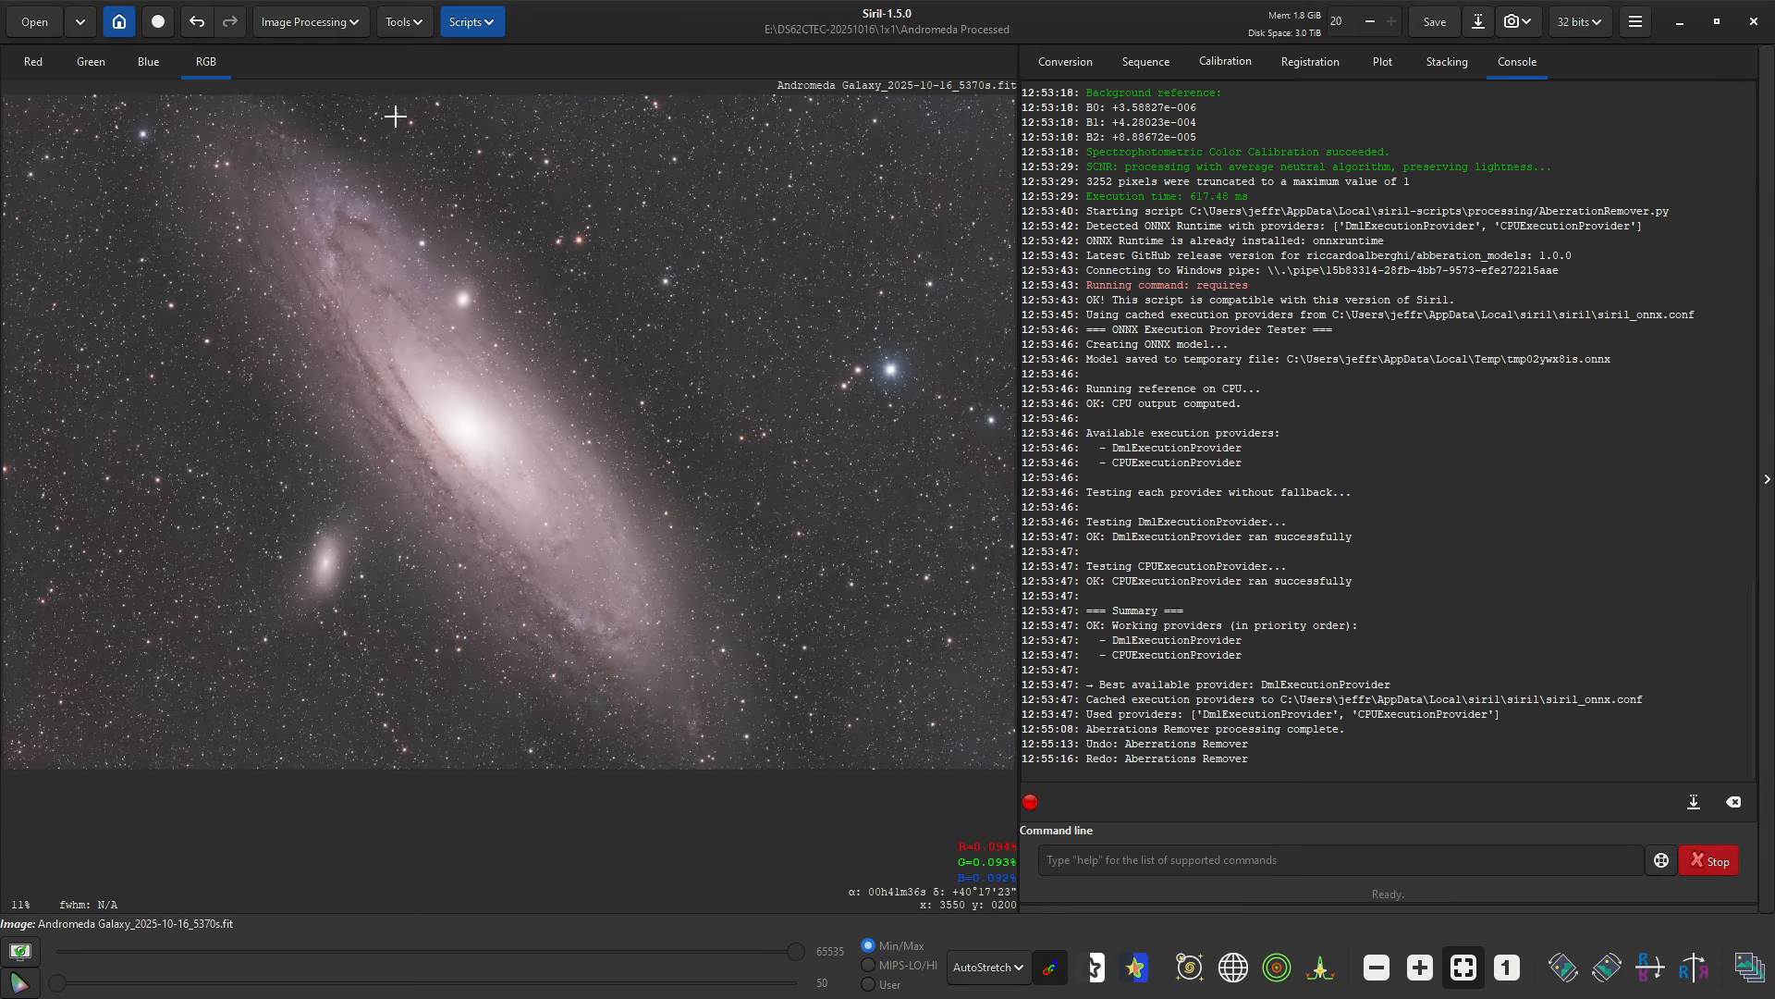
Step: Set the image display to Linear and run the VeraLux_HyperMetric_Stretch.py processing script
left_click(995, 965)
left_click(994, 769)
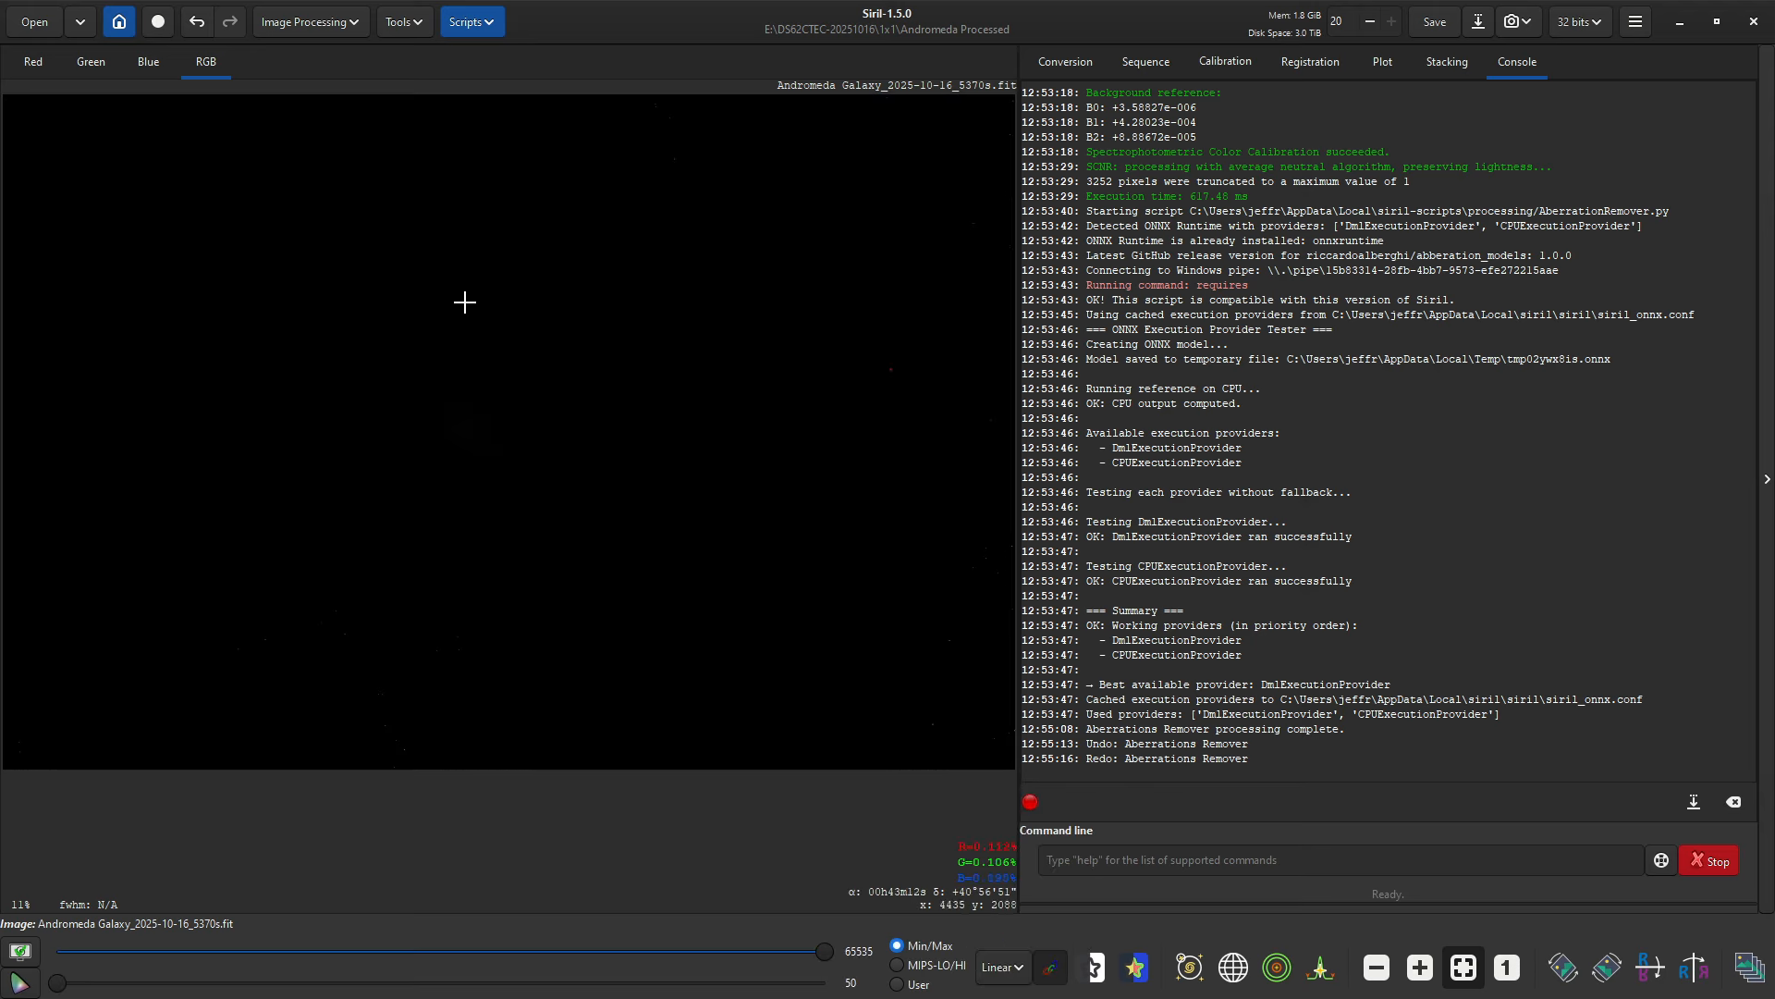
left_click(465, 22)
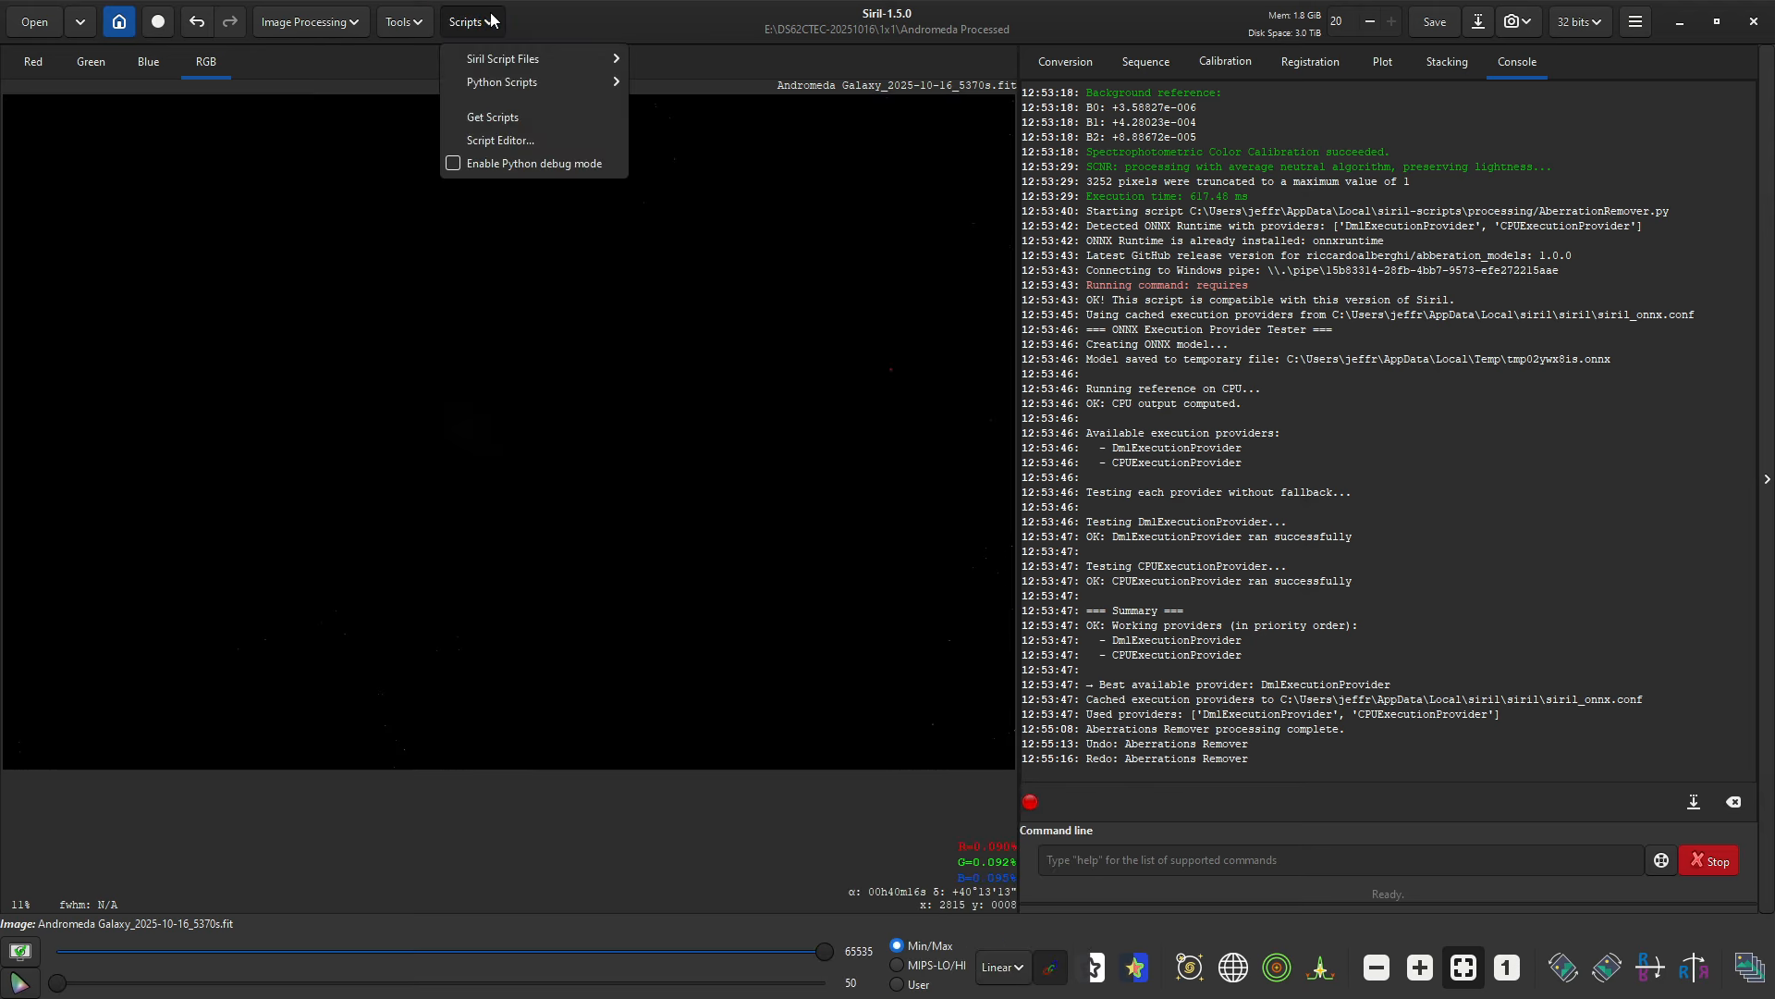
mouse_move(508, 83)
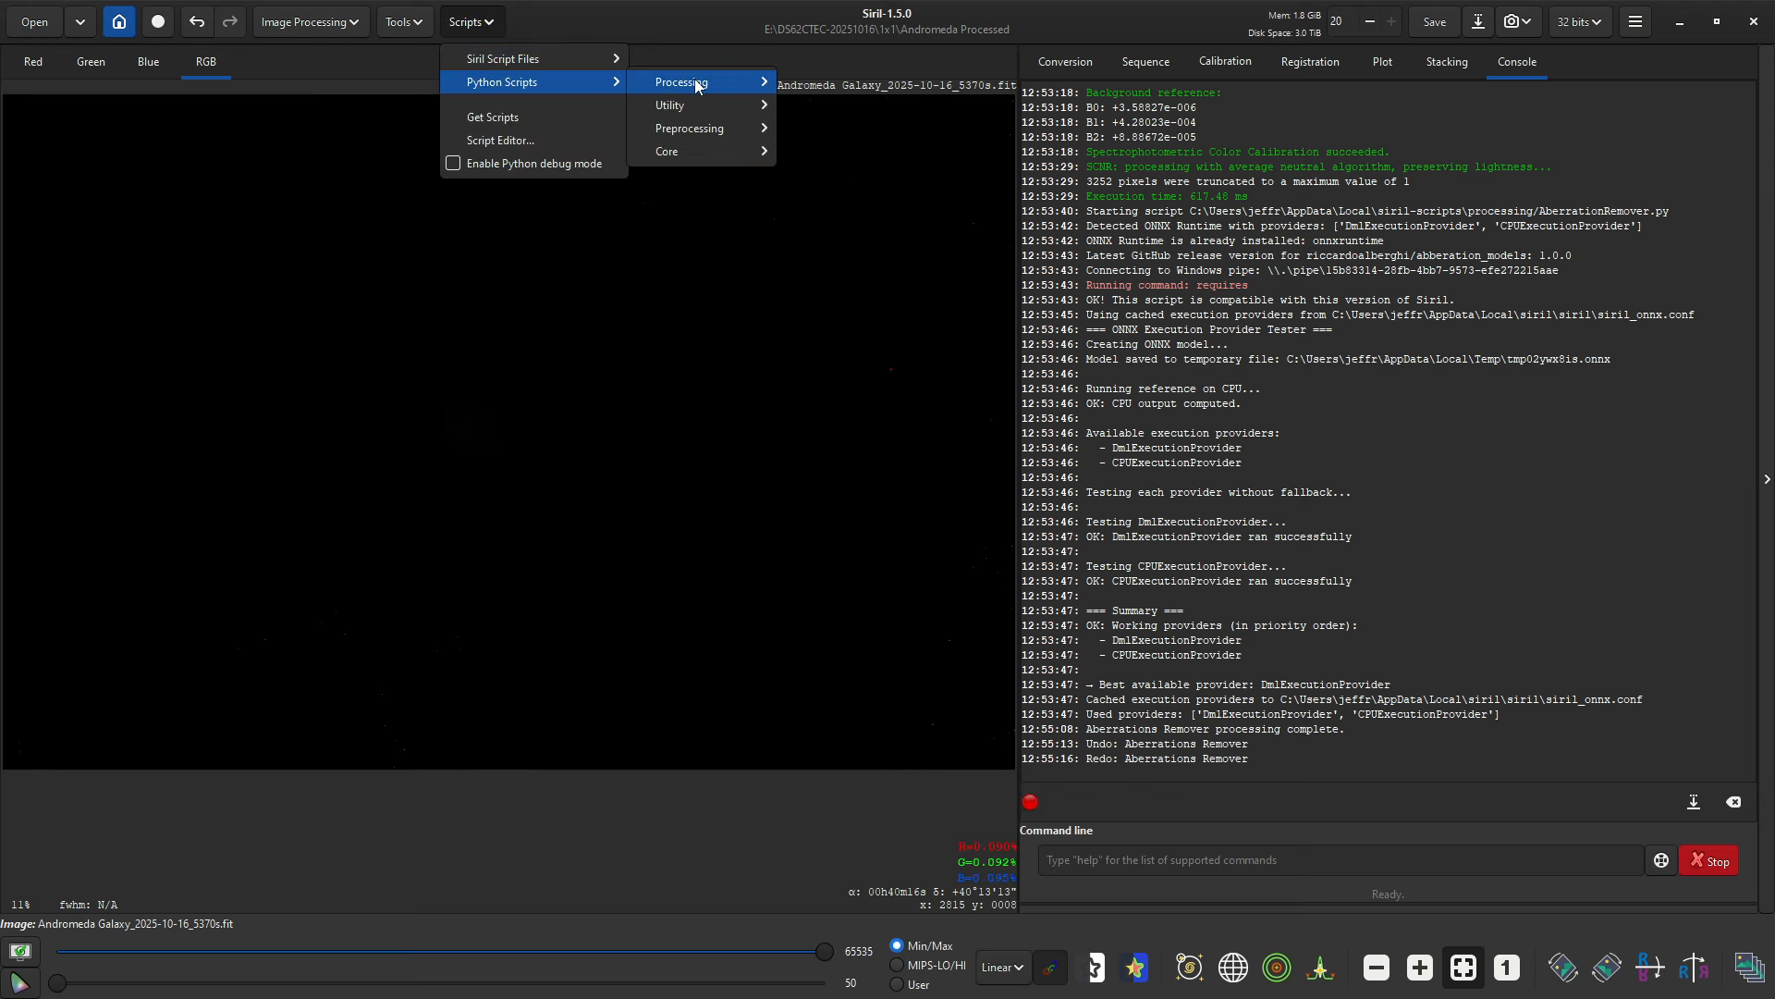
mouse_move(696, 84)
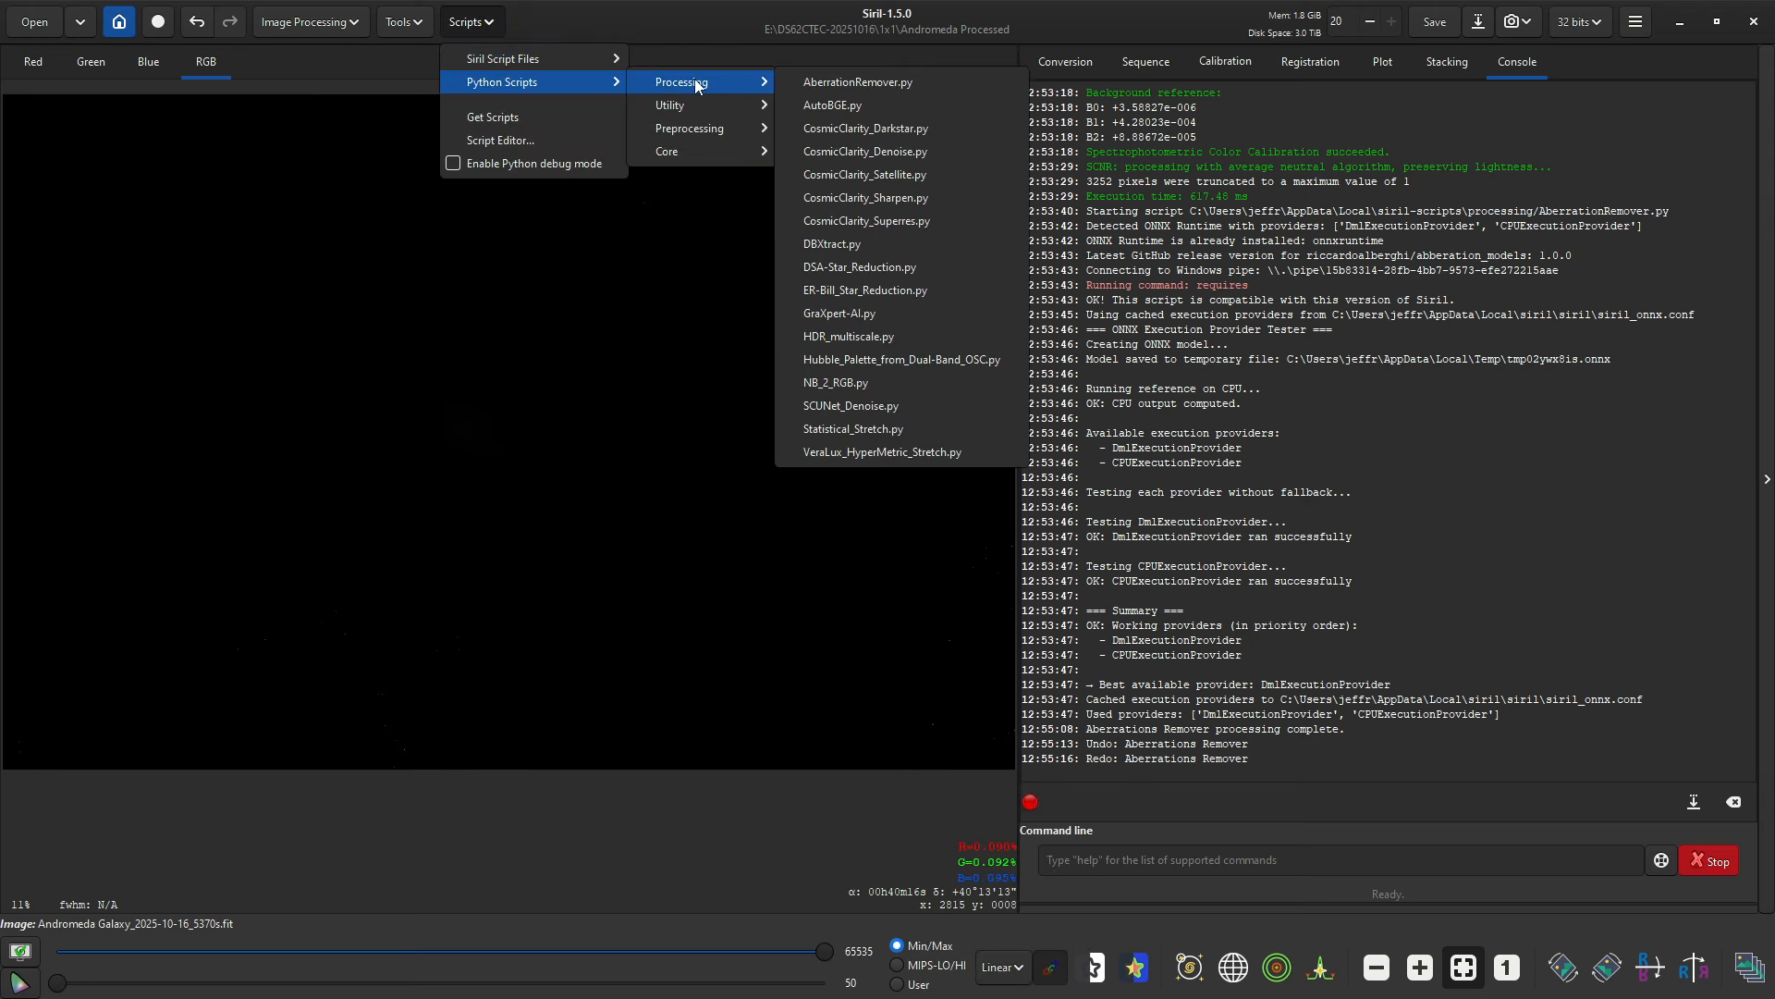
left_click(880, 453)
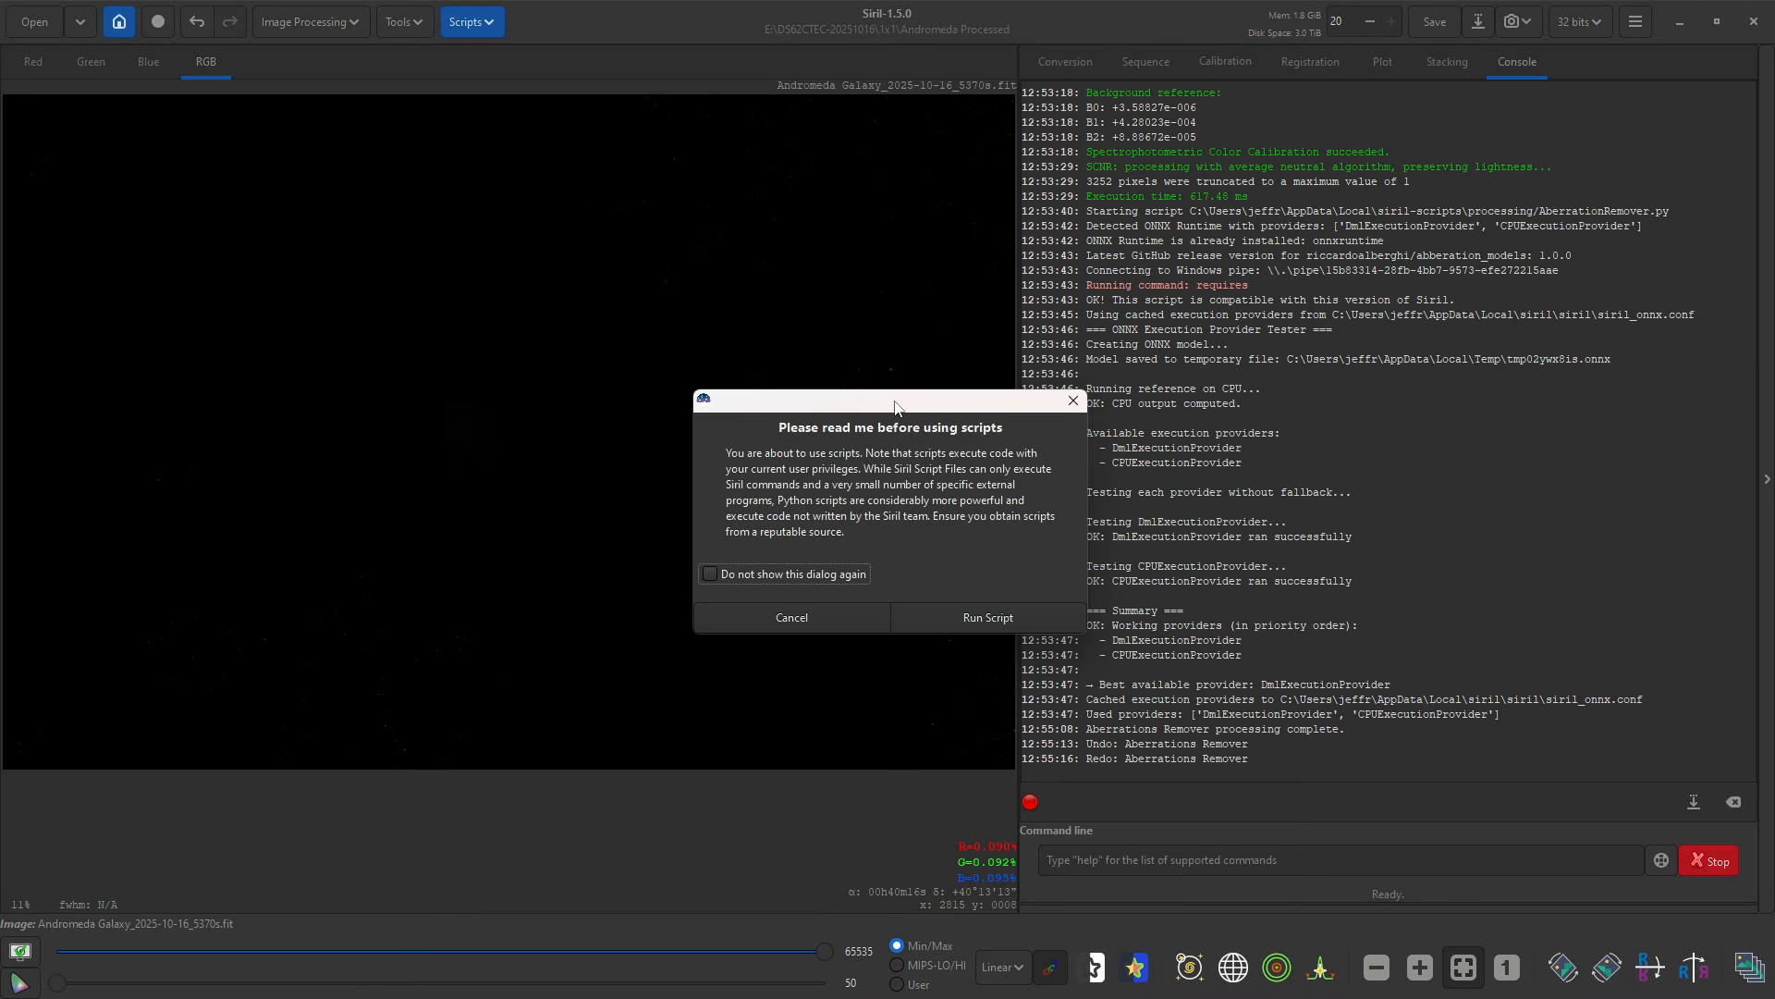
left_click_drag(895, 407, 1302, 256)
left_click(1413, 469)
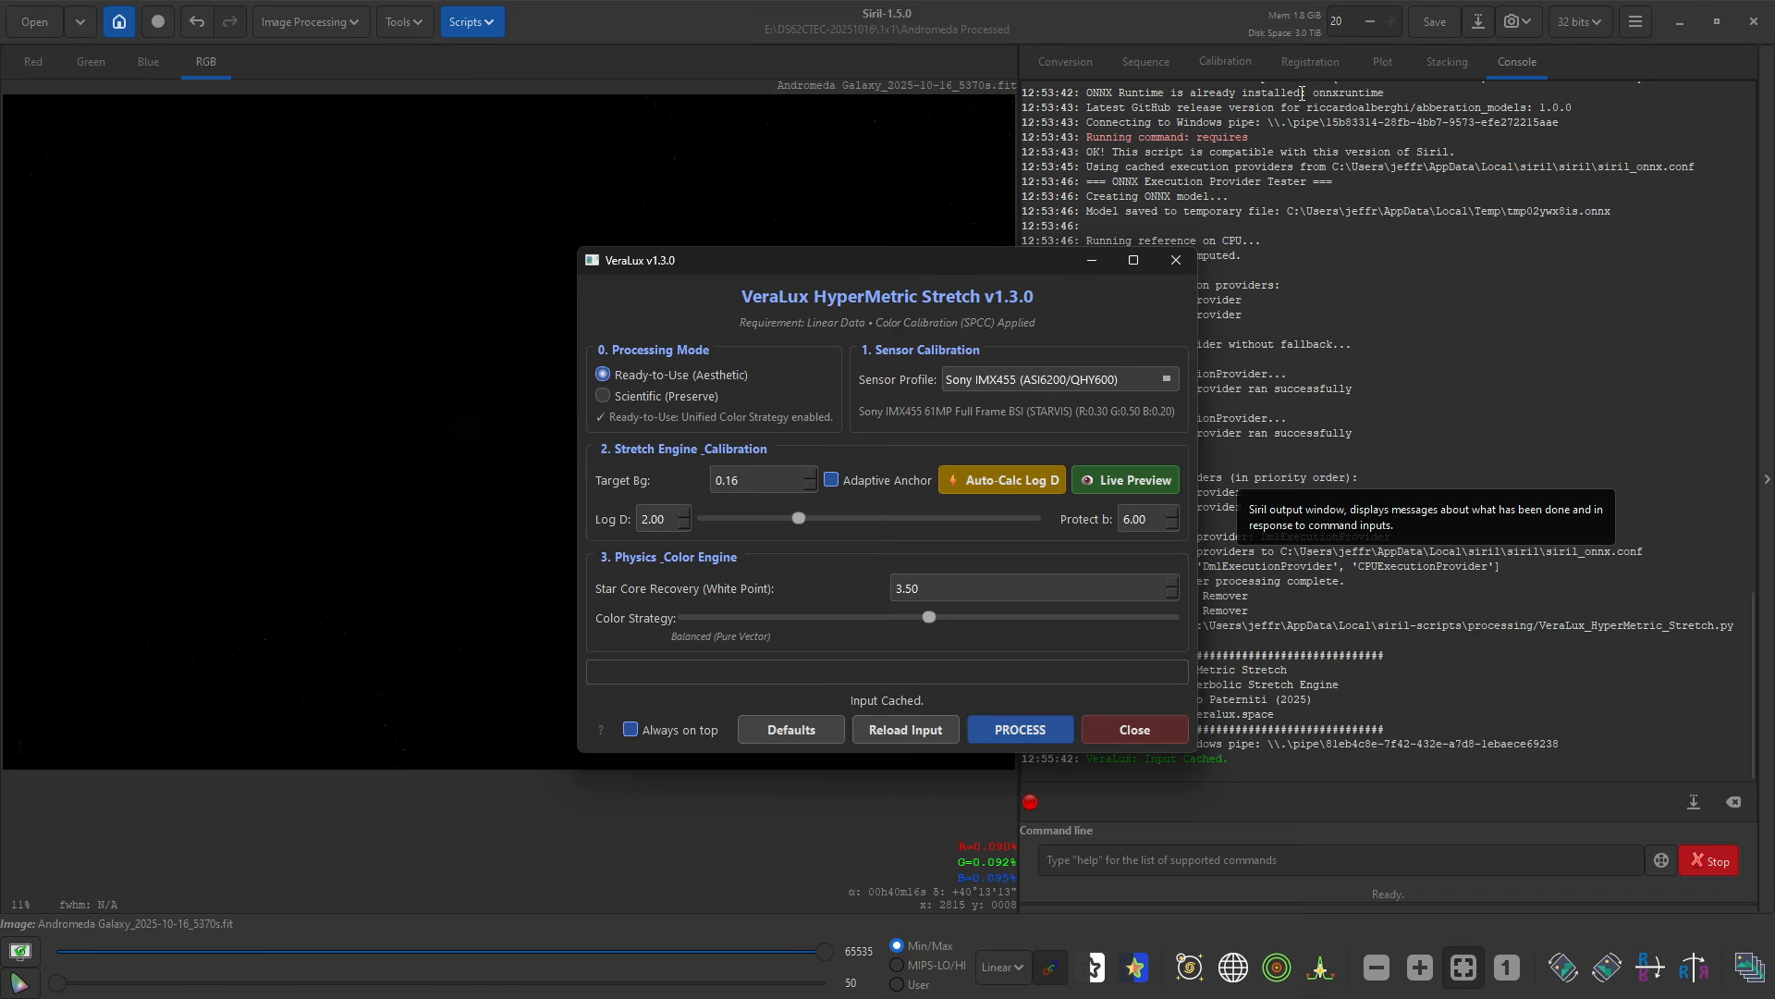
Step: Move the VeraLux window clear of the image and select Sony IMX455 (ASI6200/QHY600) as the sensor profile
left_click_drag(769, 261, 1224, 167)
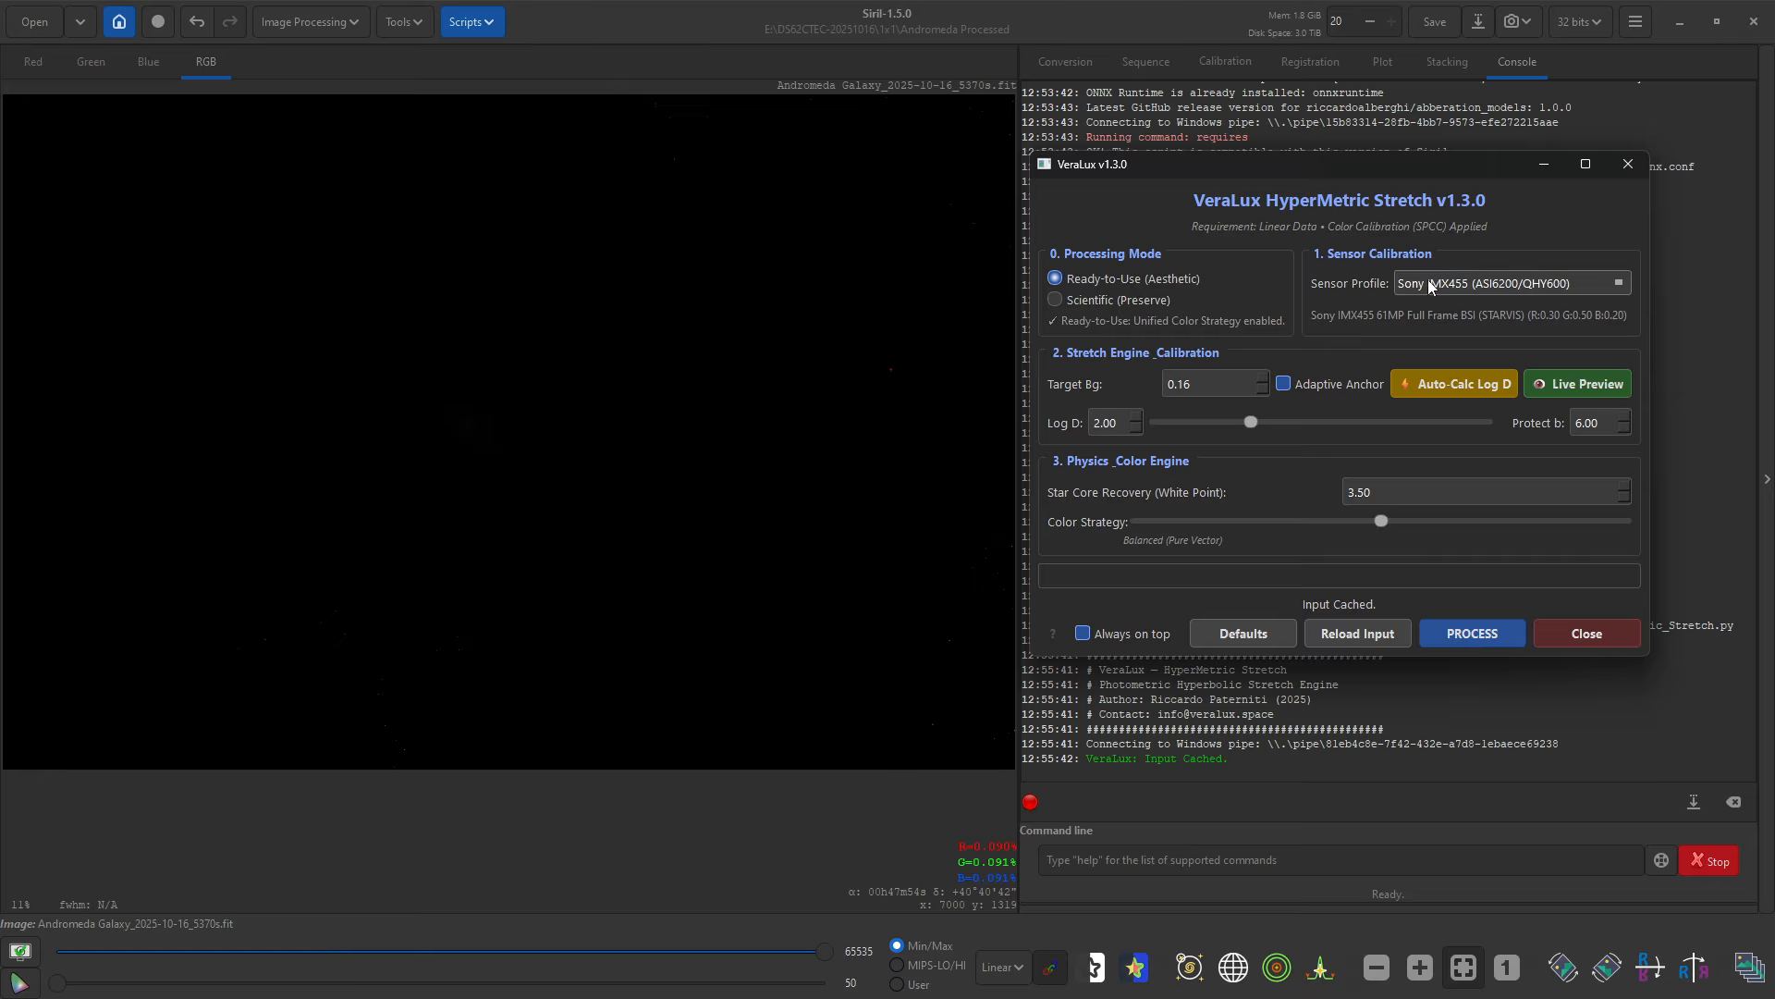
left_click(1606, 283)
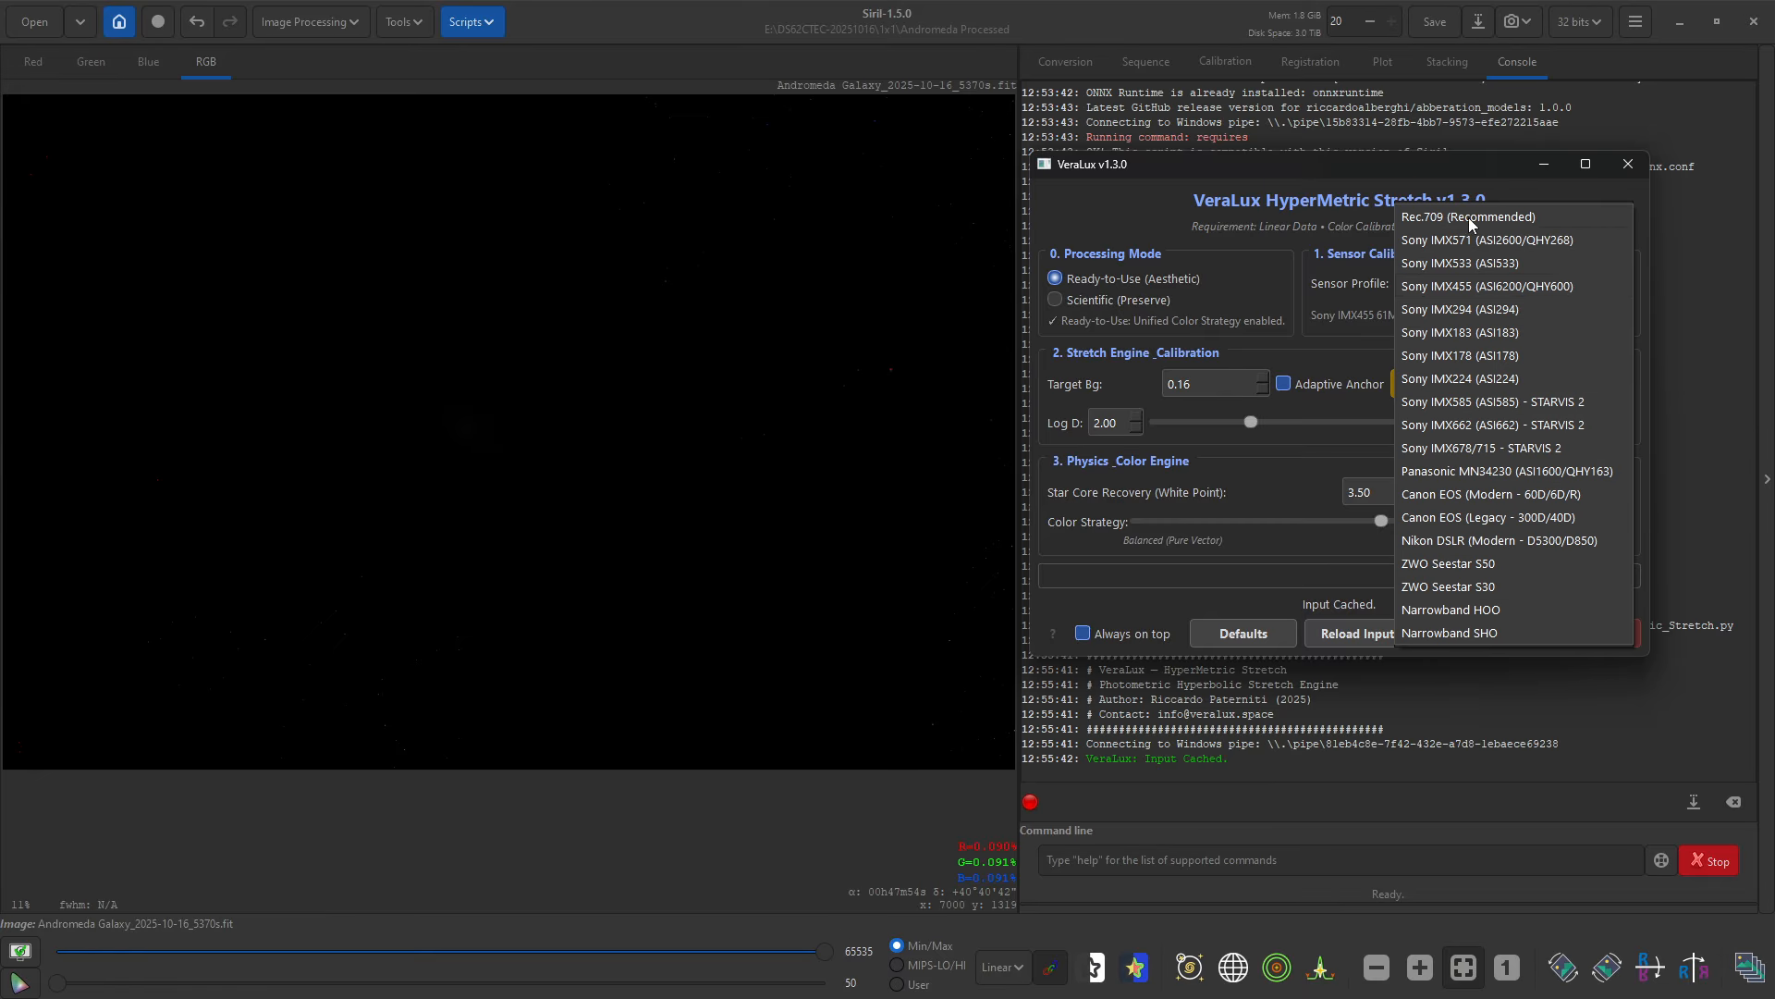
left_click(1513, 291)
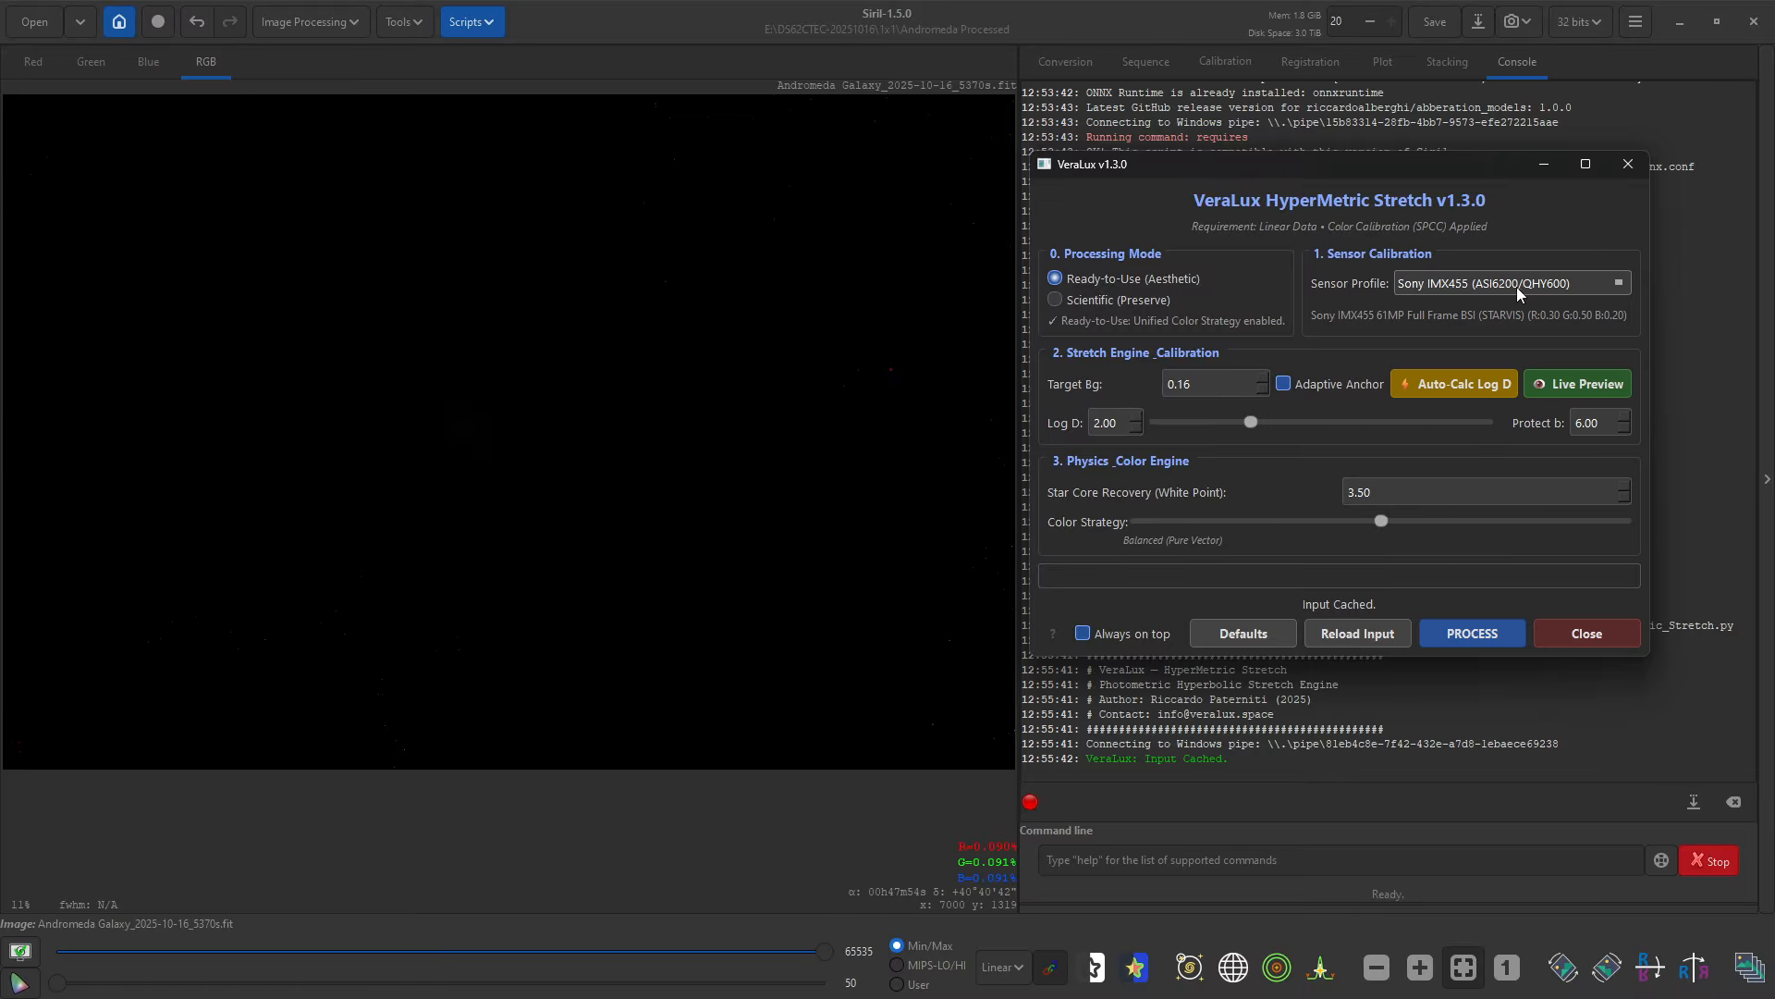
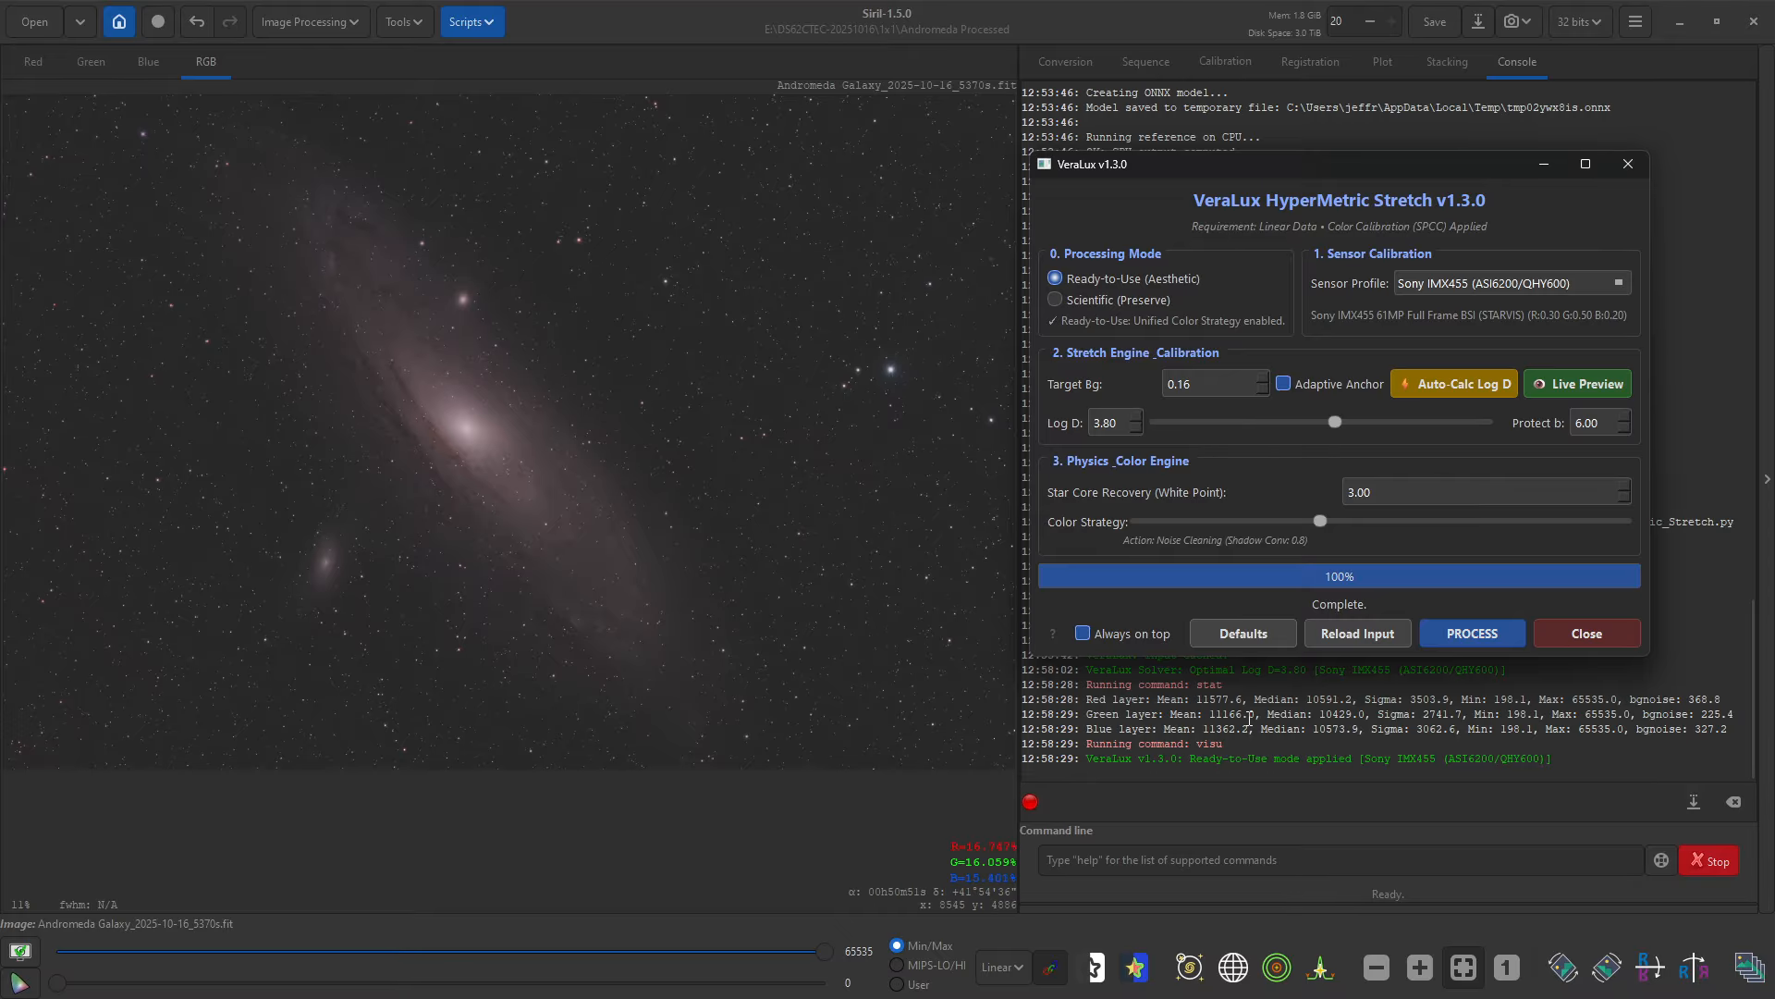
Step: Undo the applied VeraLux stretch and open the live preview beside the stretch settings
left_click(196, 25)
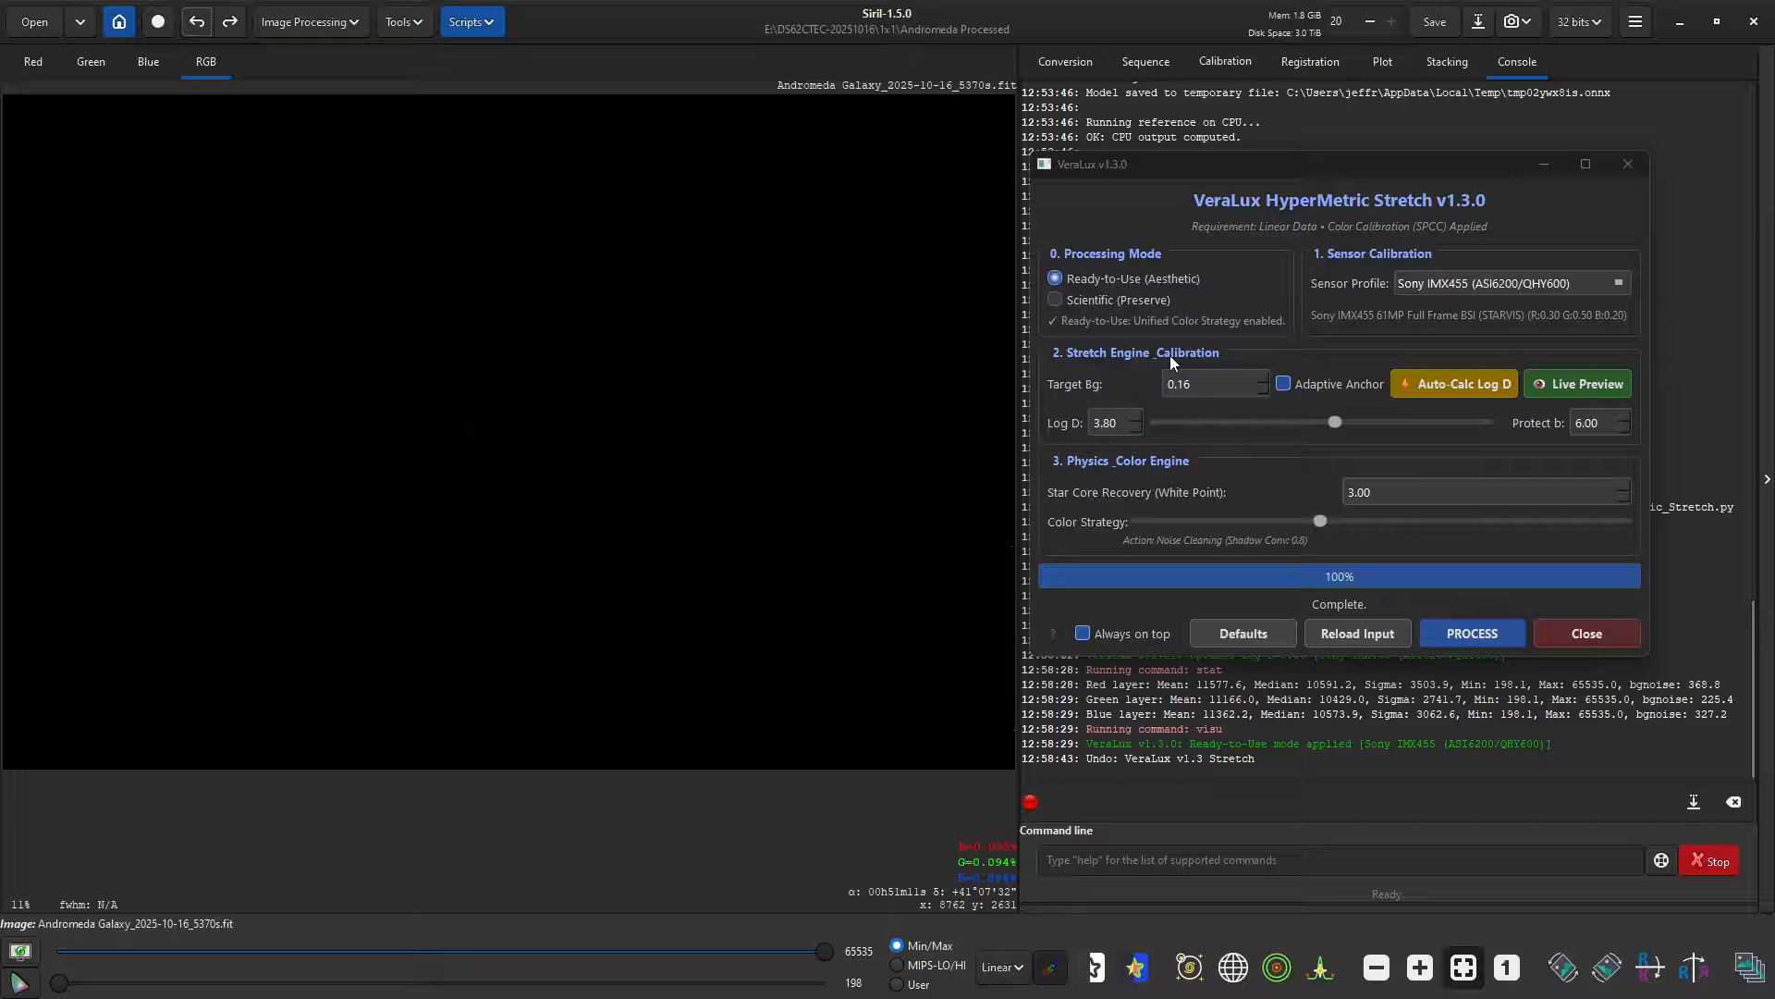
left_click(1552, 384)
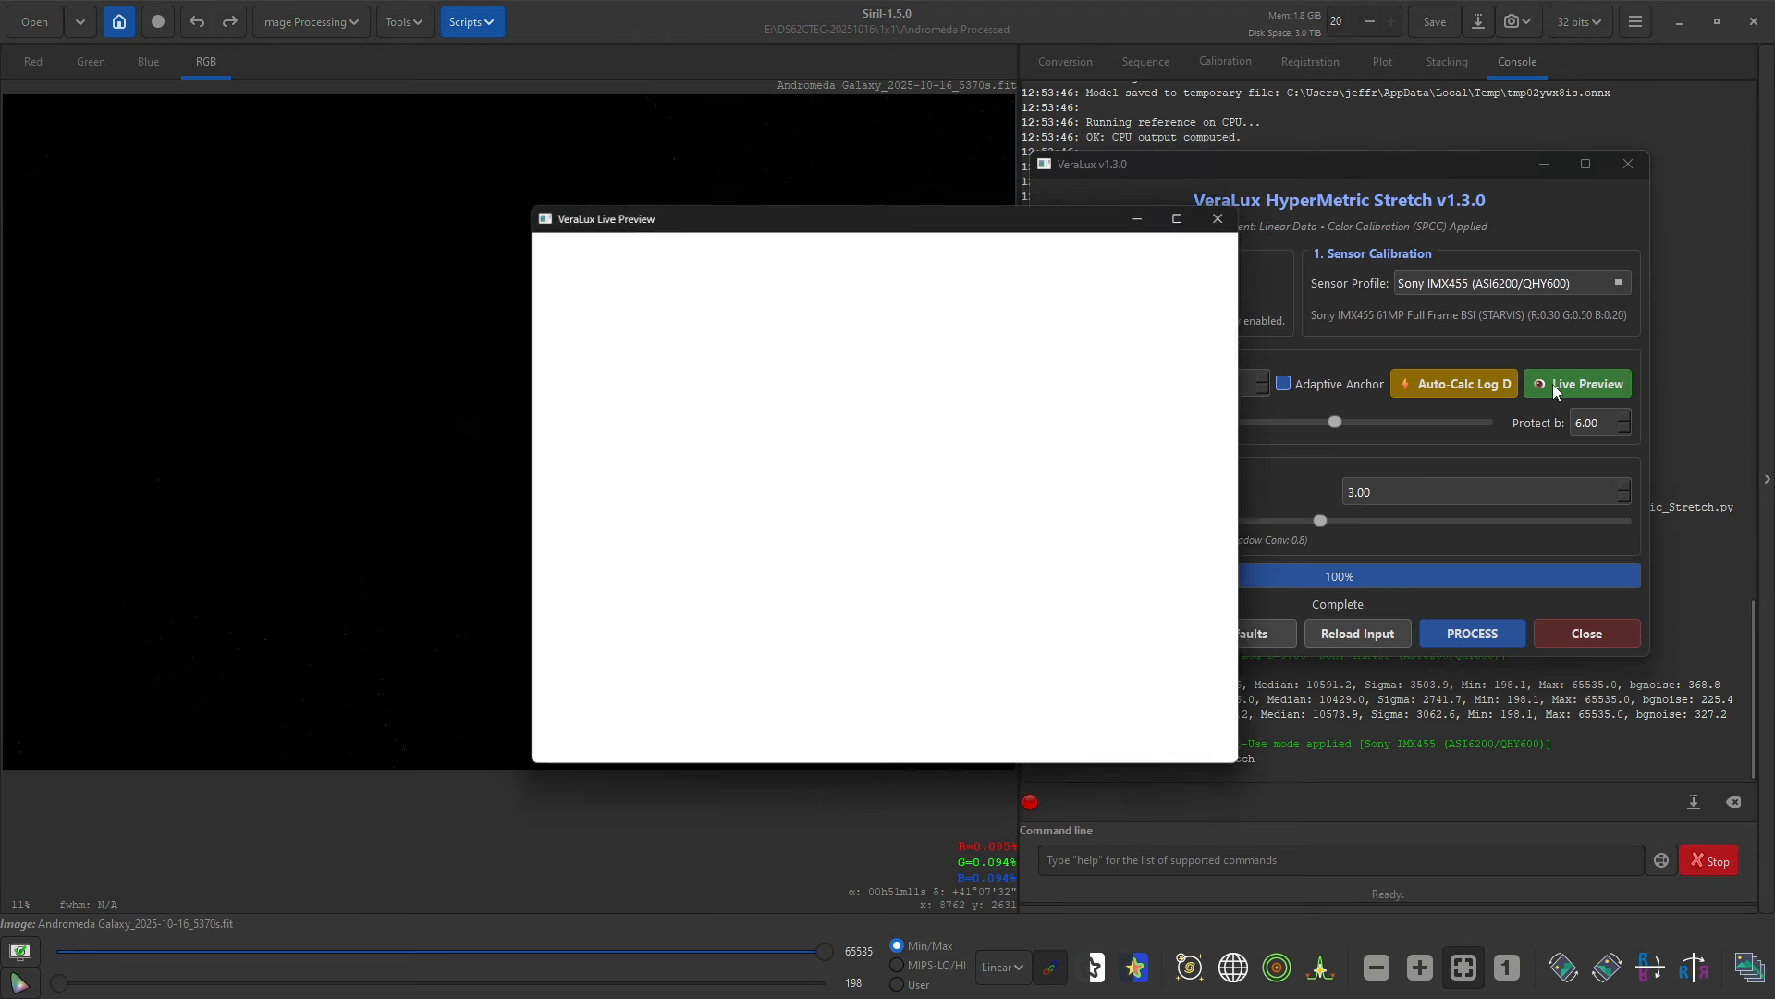
left_click_drag(963, 214, 581, 159)
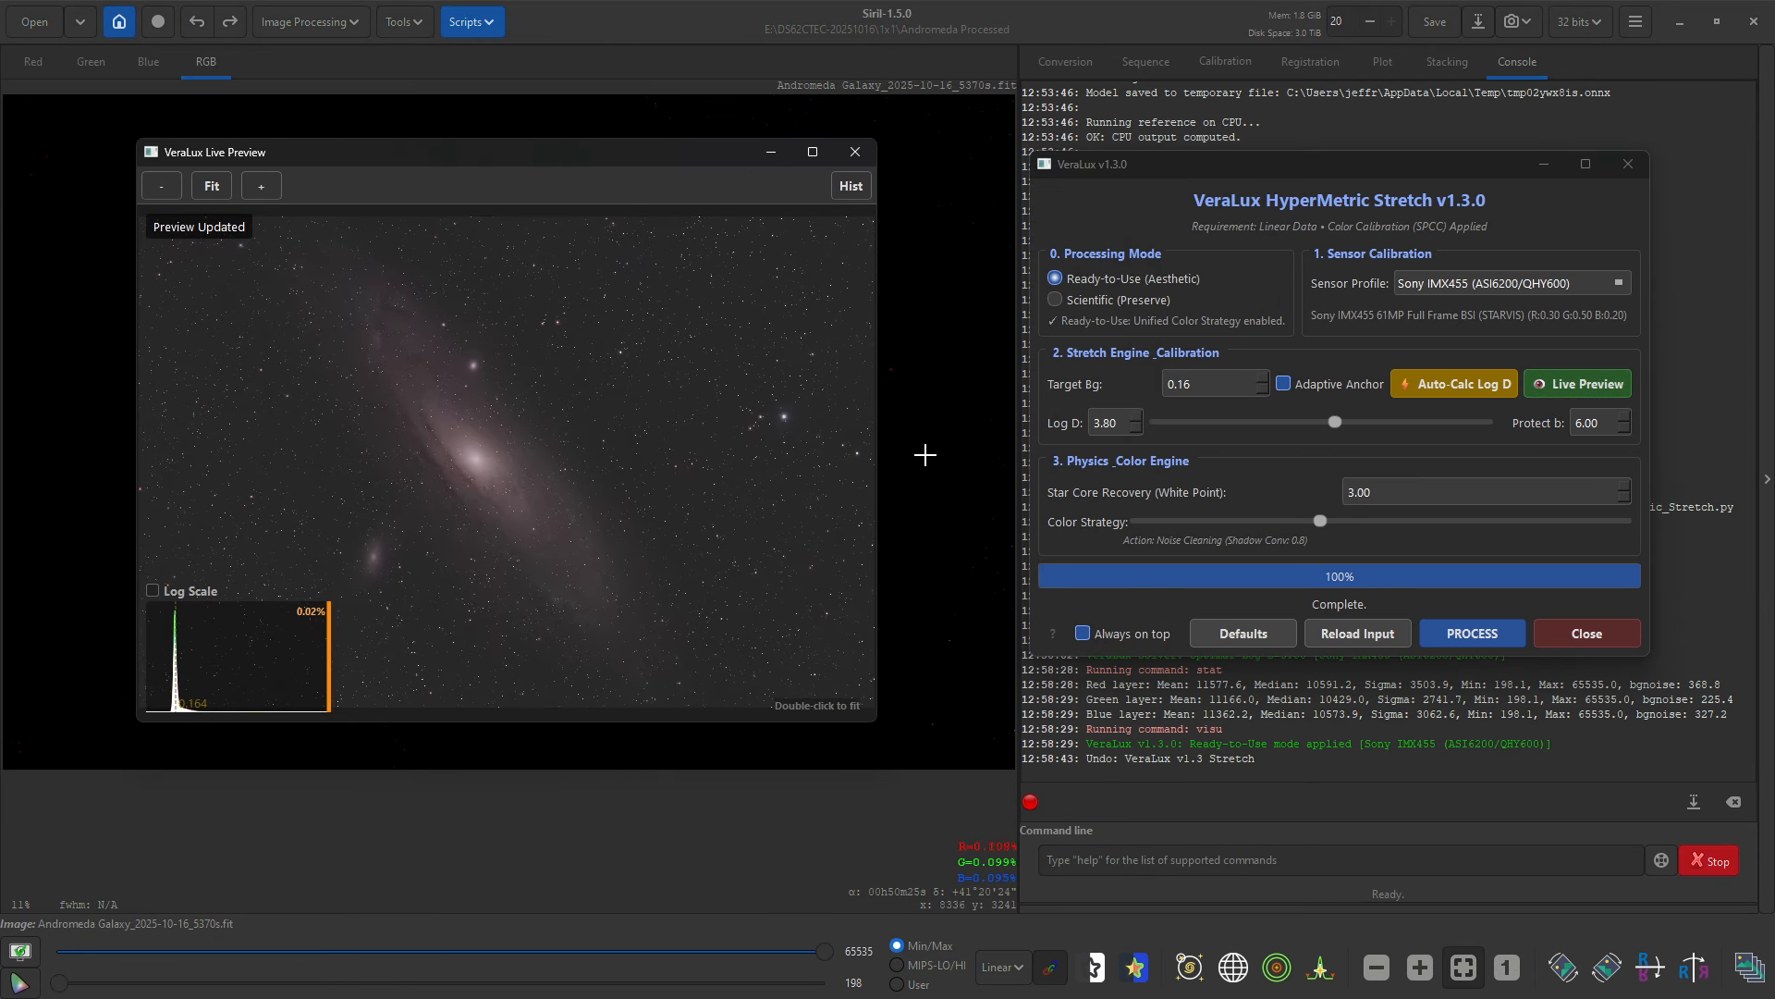
Step: Shift the color strategy to Noise Cleaning with Shadow Conv 1.6 and auto-calculate Log D on the reloaded input
left_click_drag(1321, 522, 1253, 522)
left_click(1361, 629)
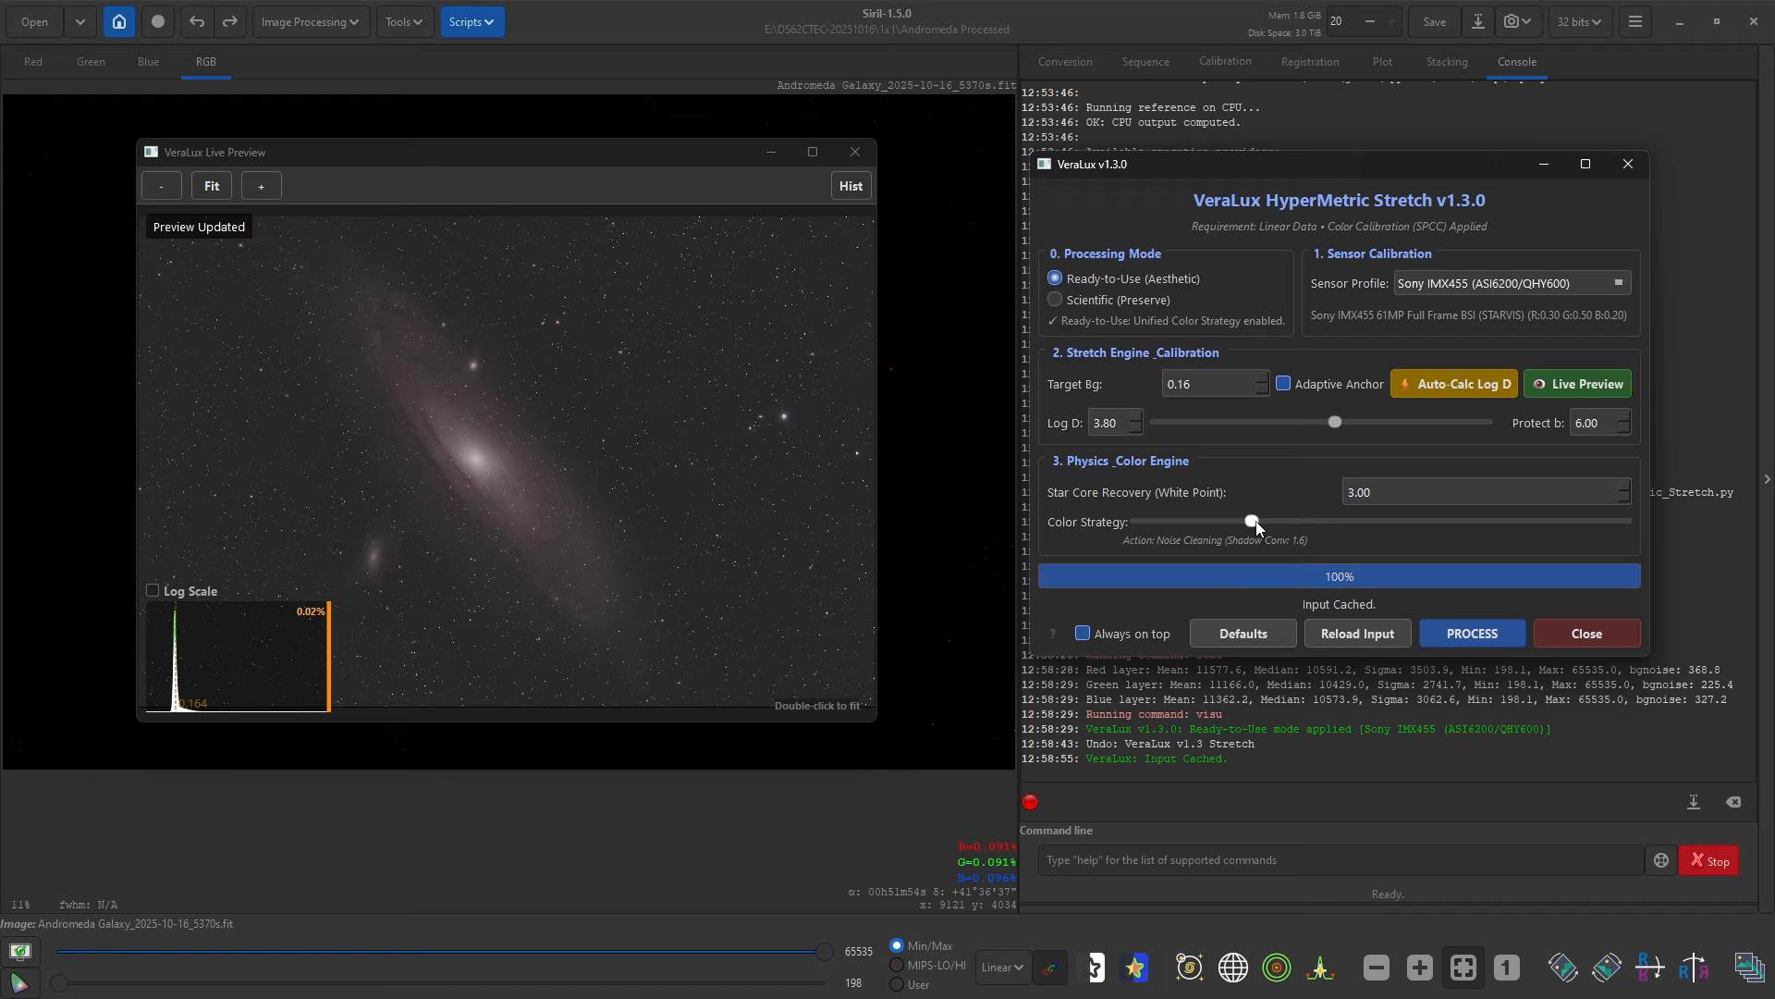
left_click_drag(1255, 524, 1274, 521)
left_click_drag(1284, 524, 1253, 523)
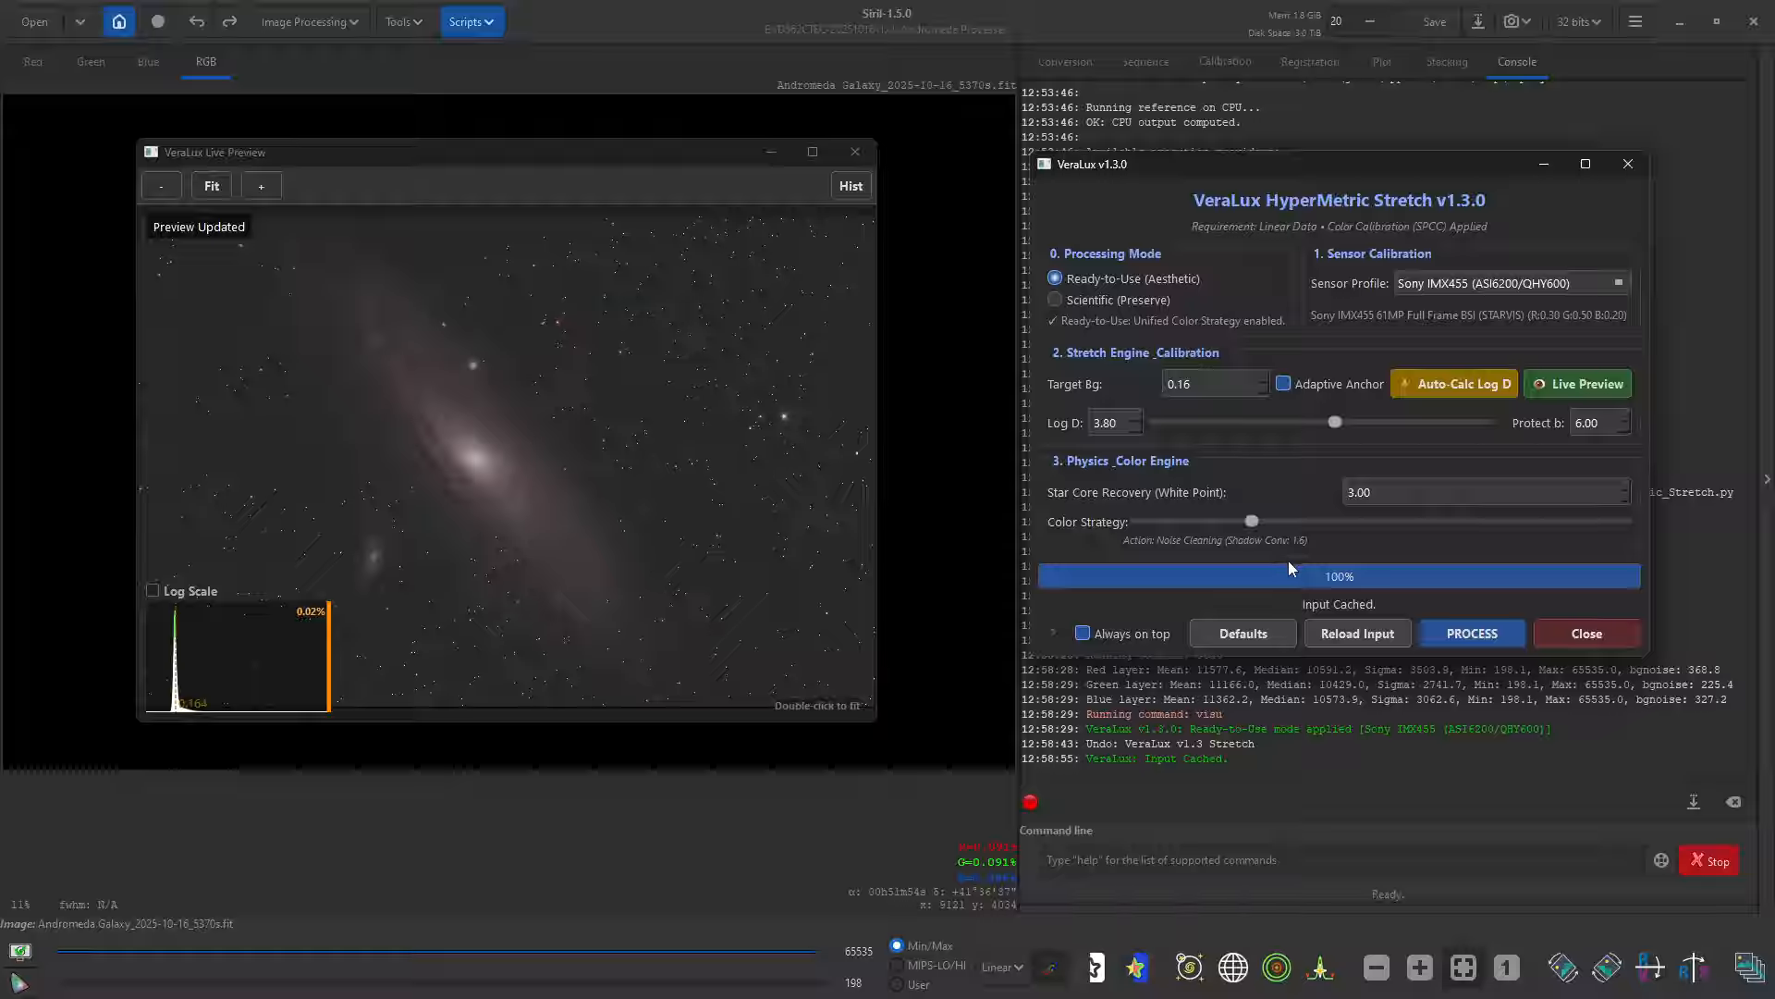
left_click(1438, 385)
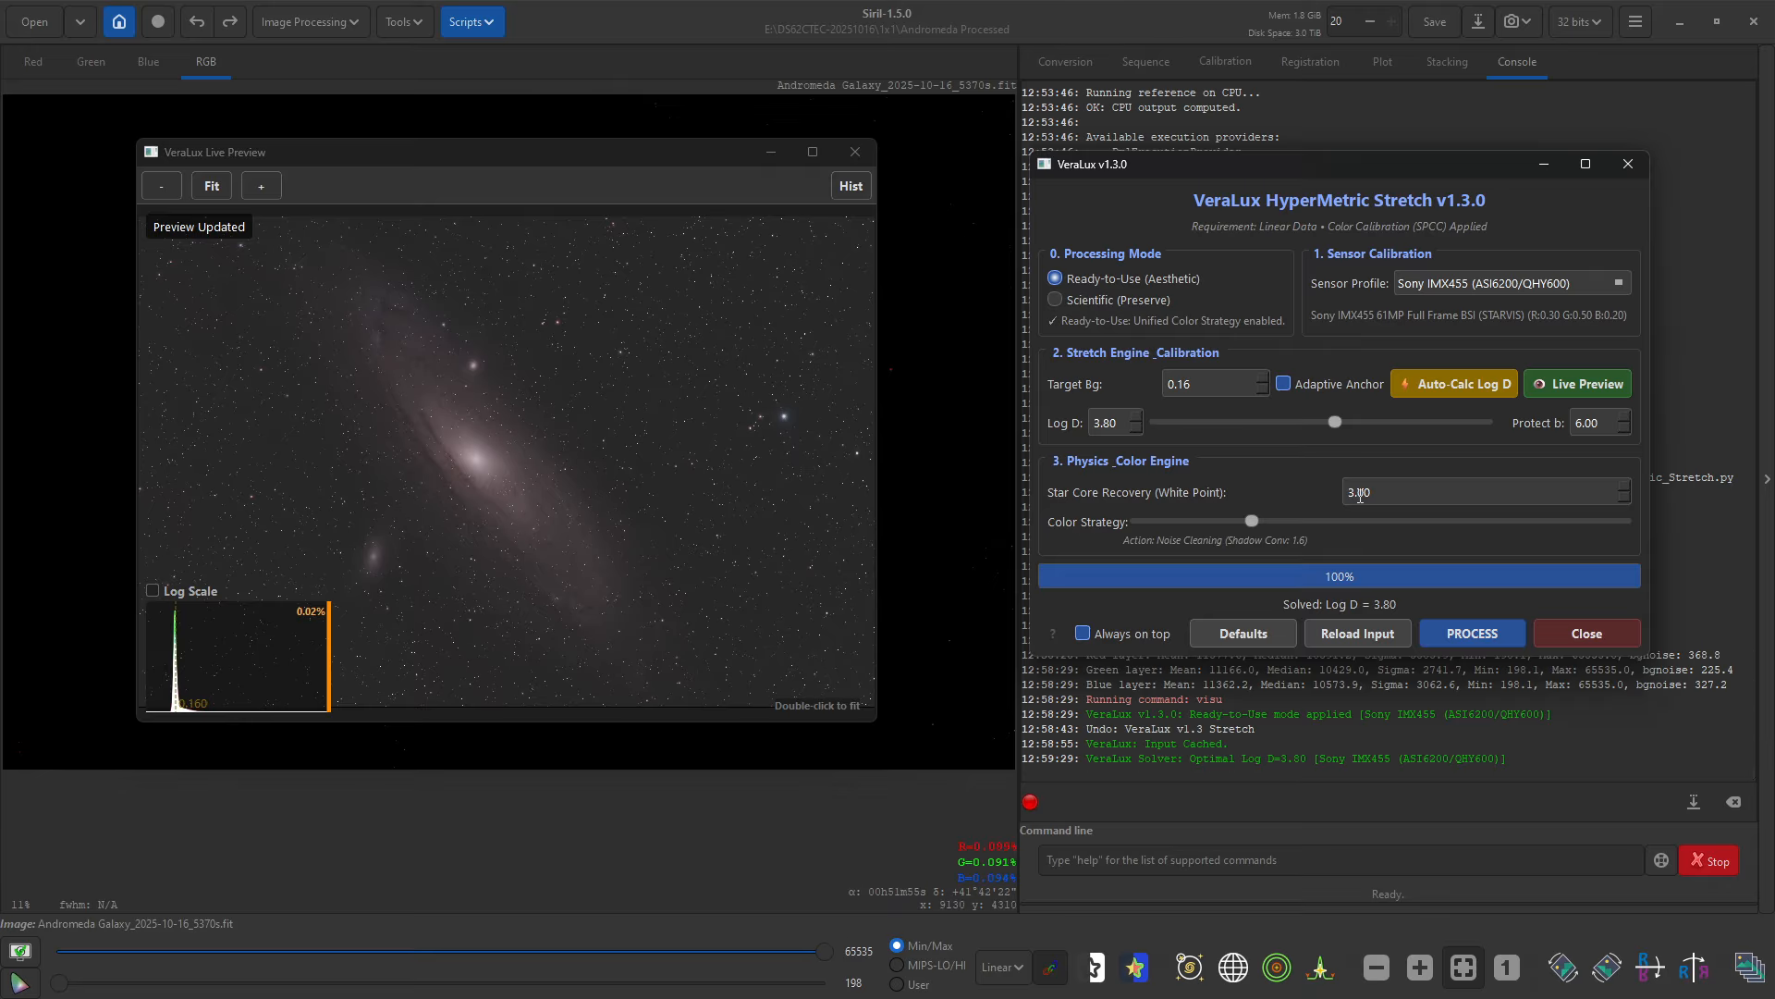
Step: Try a star core recovery of 3.50 with Log D at 4.38 in the live preview, and close the preview
left_click_drag(1359, 496, 1393, 487)
type("5")
key("Return")
mouse_move(1335, 426)
left_mouse_down()
mouse_move(1281, 431)
mouse_move(1363, 427)
left_mouse_up()
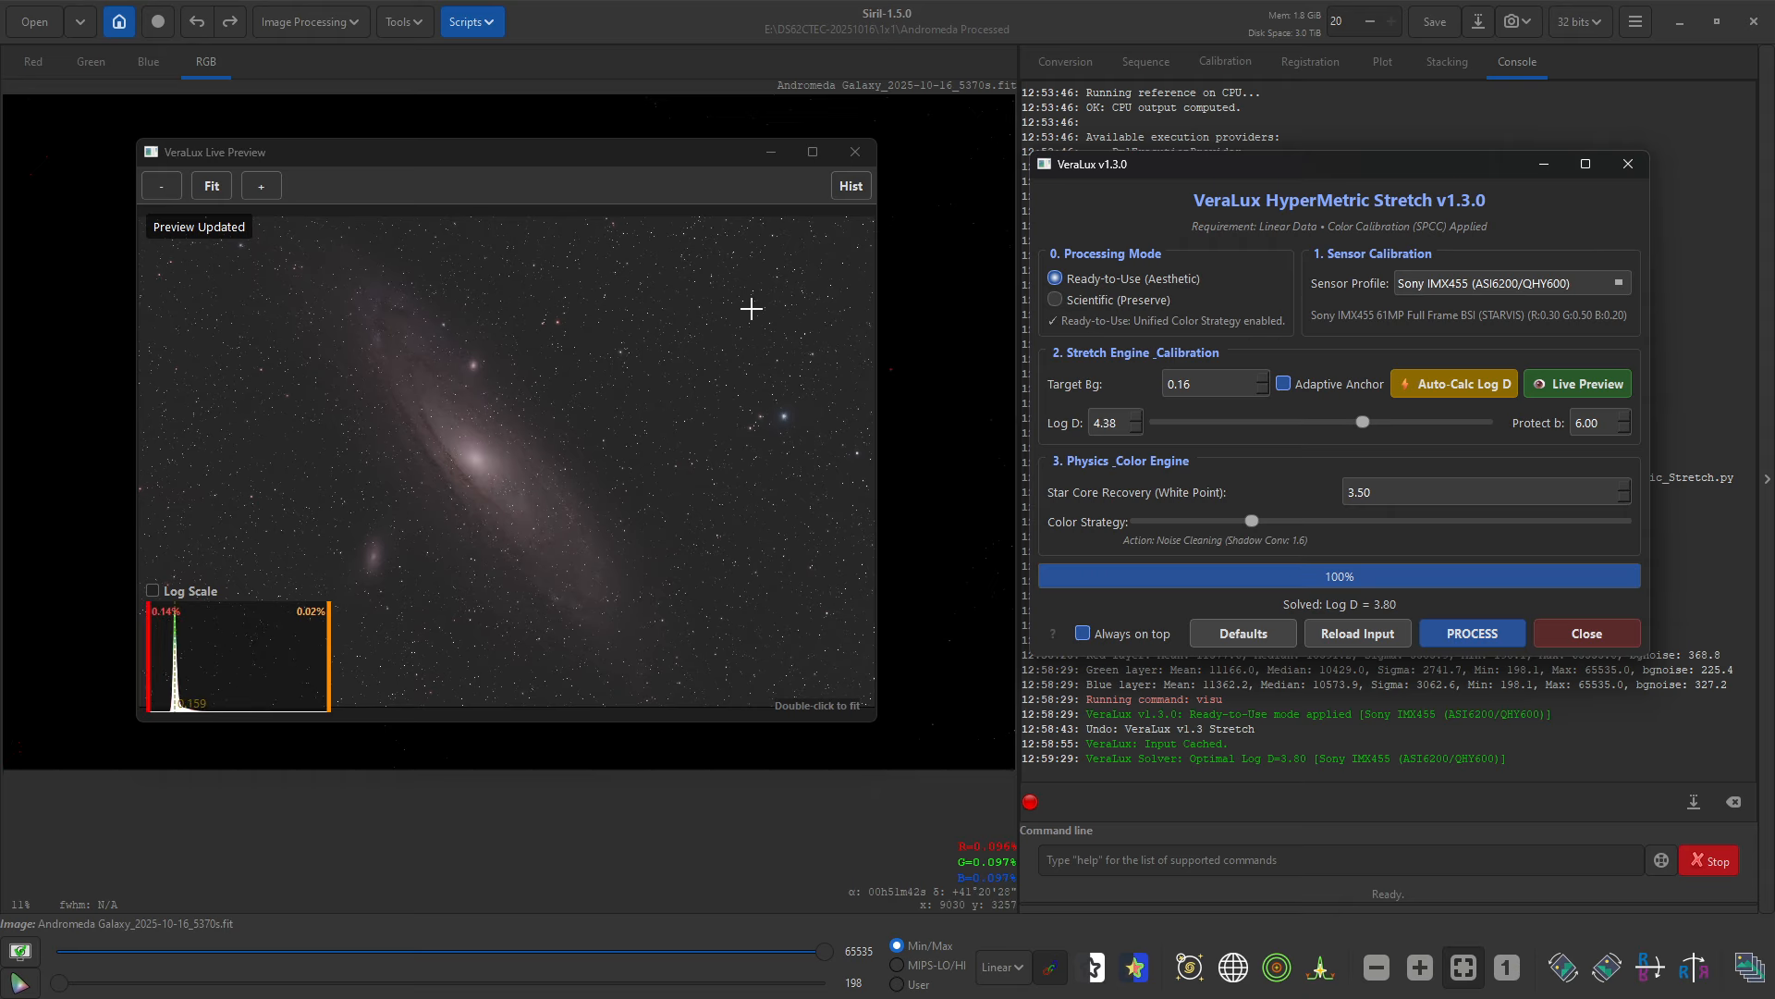
left_click(855, 151)
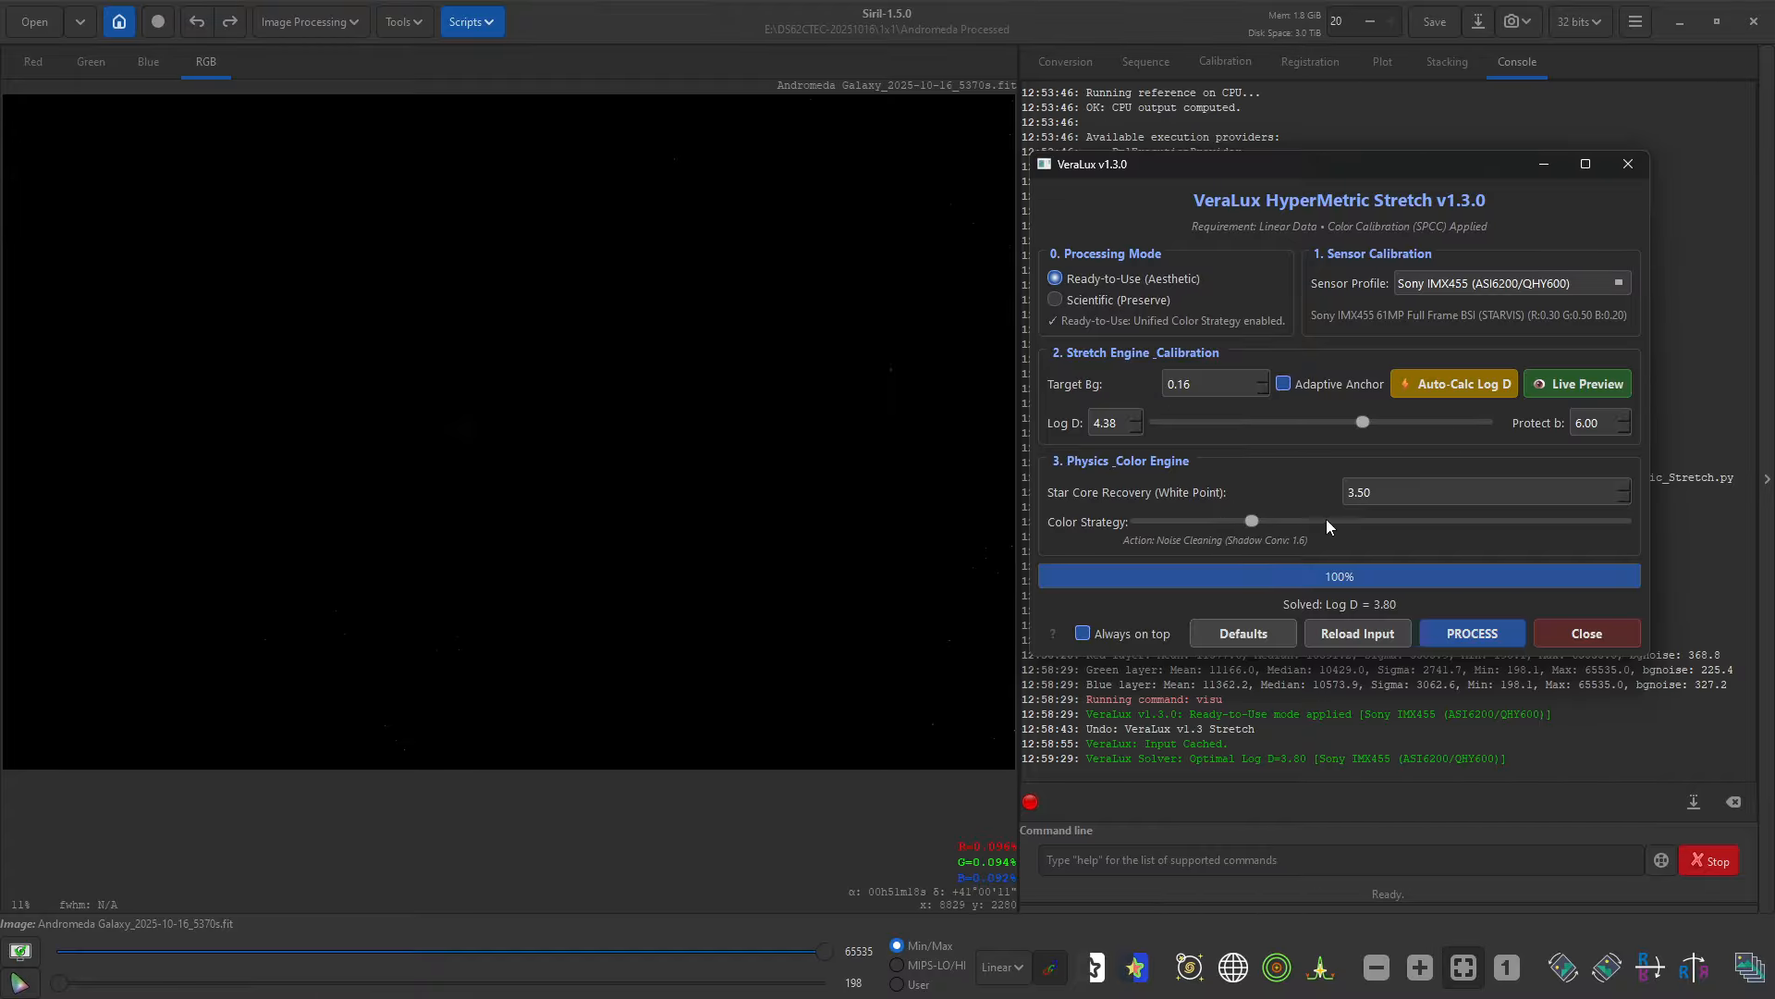
Step: Set star core recovery to 3.00 and color strategy to Shadow Conv 0.8, and auto-calculate Log D on the reloaded input
double_click(1380, 491)
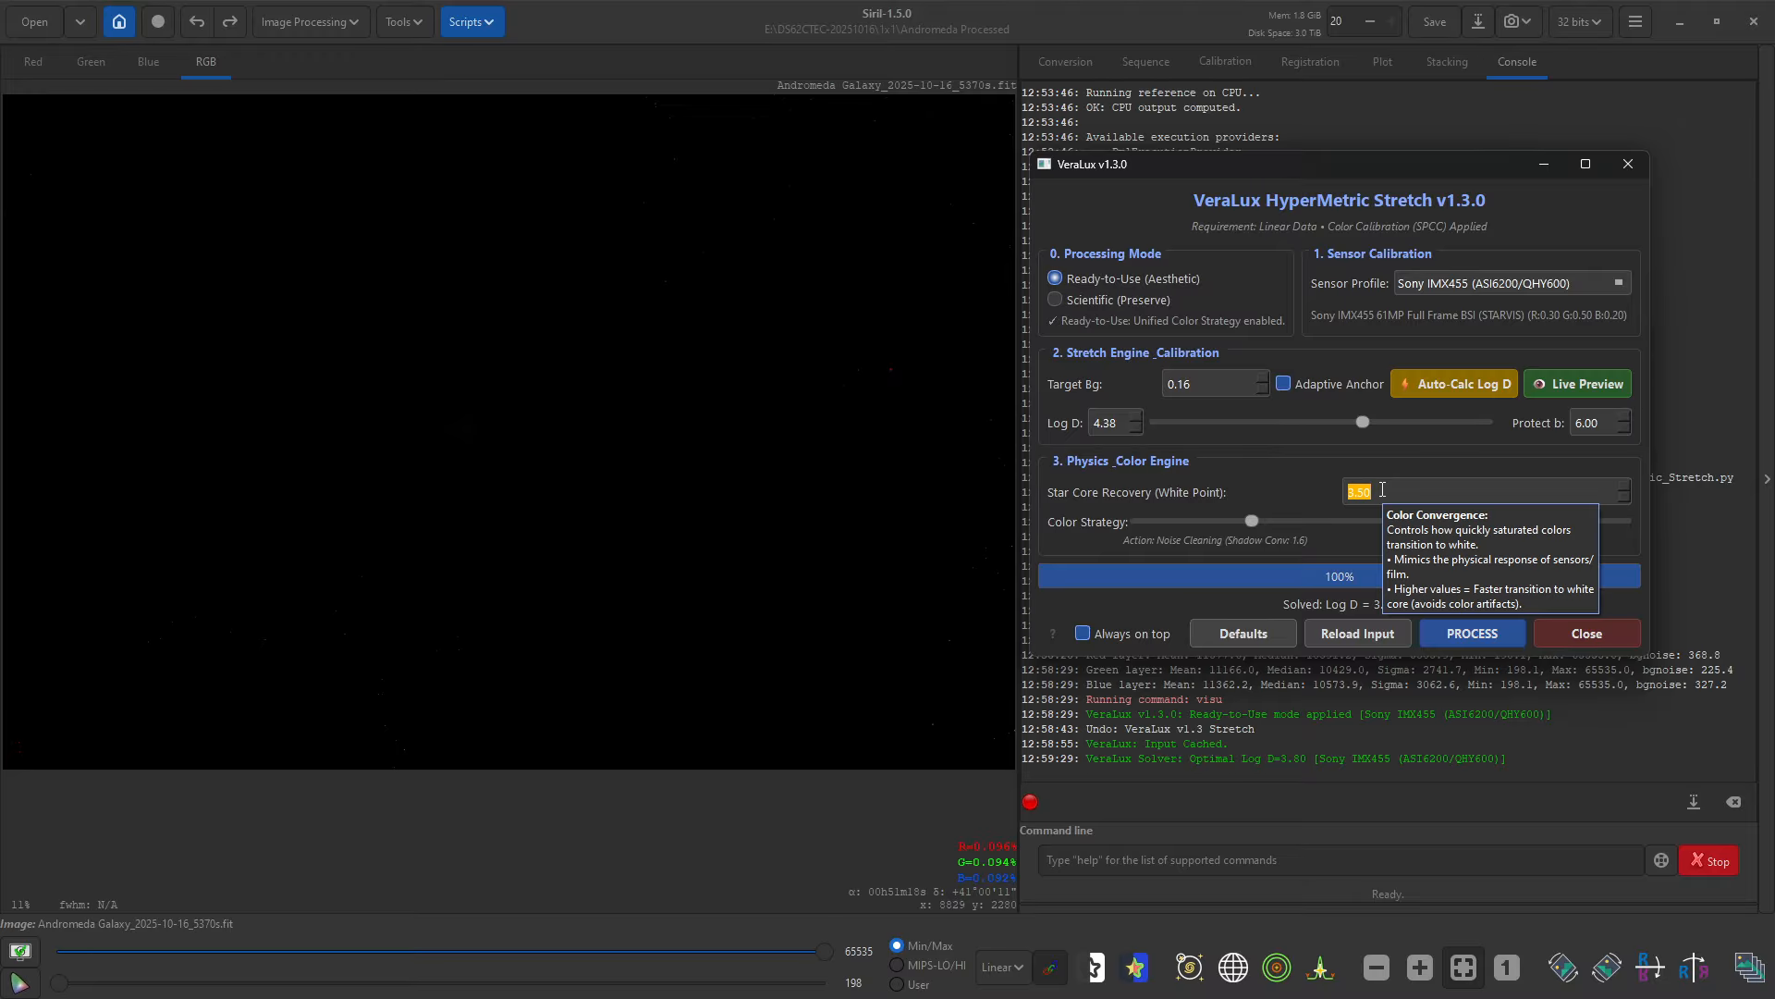
scroll(1382, 490, "down", 5)
left_click_drag(1260, 520, 1311, 521)
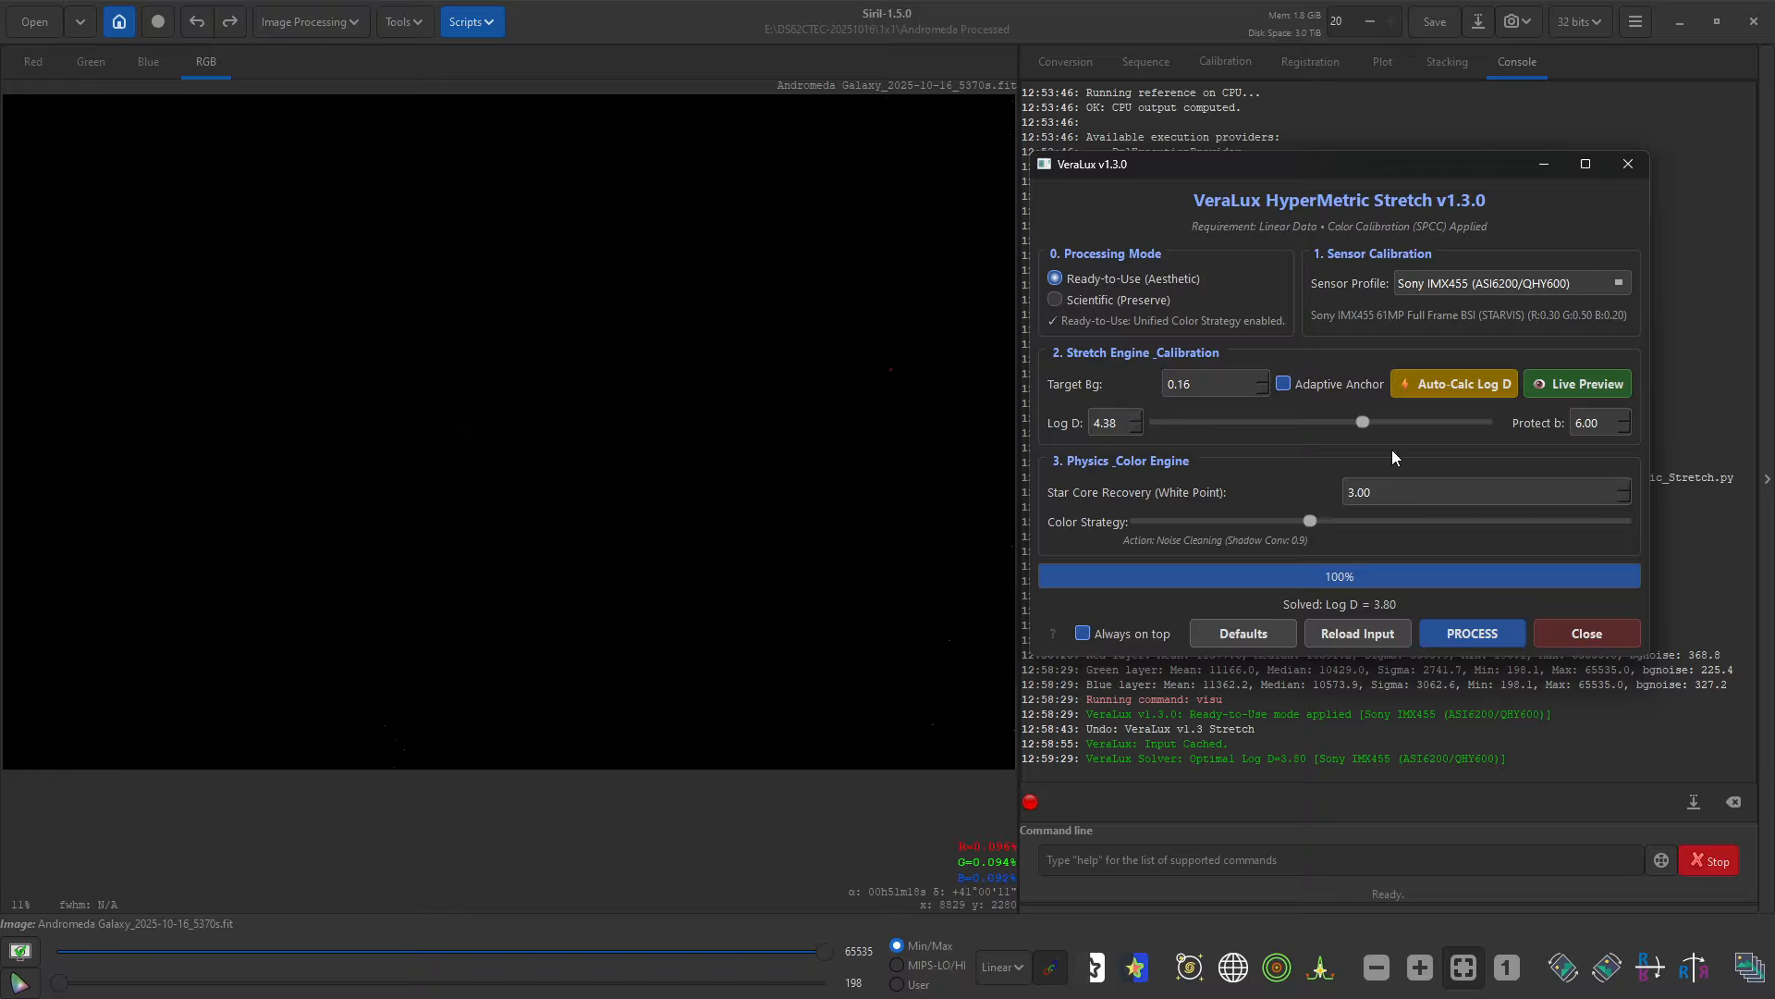
left_click(1319, 521)
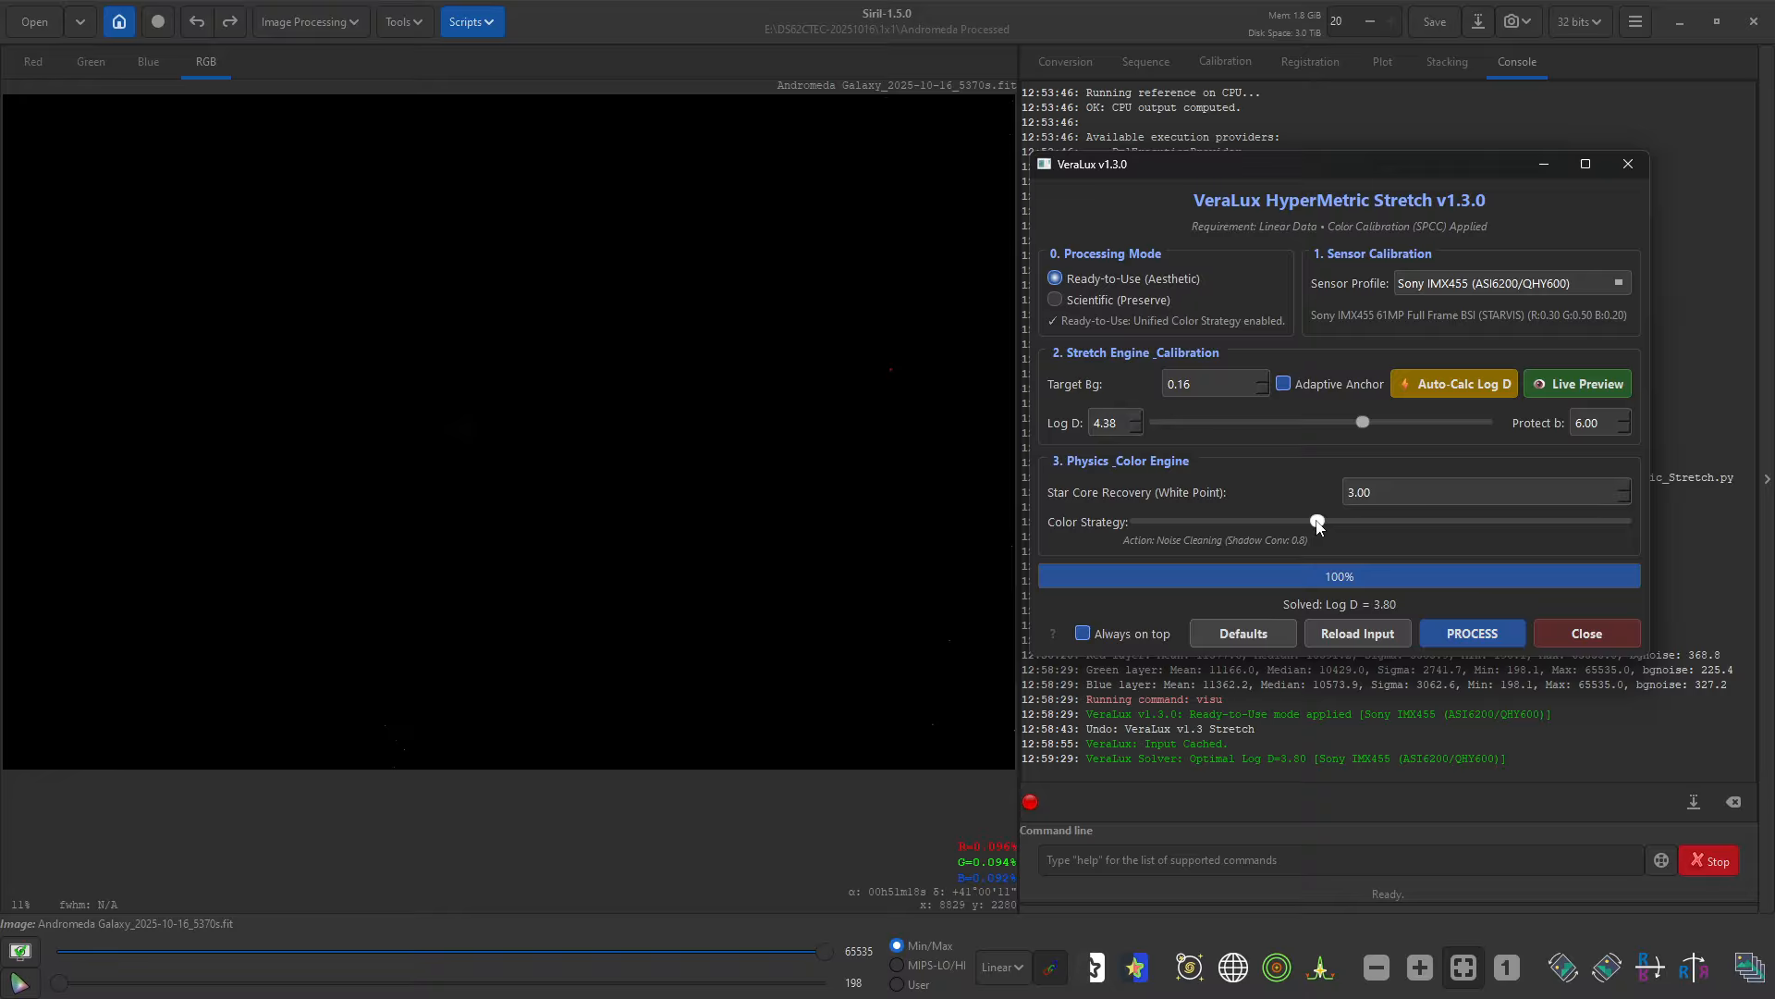
left_click(1374, 636)
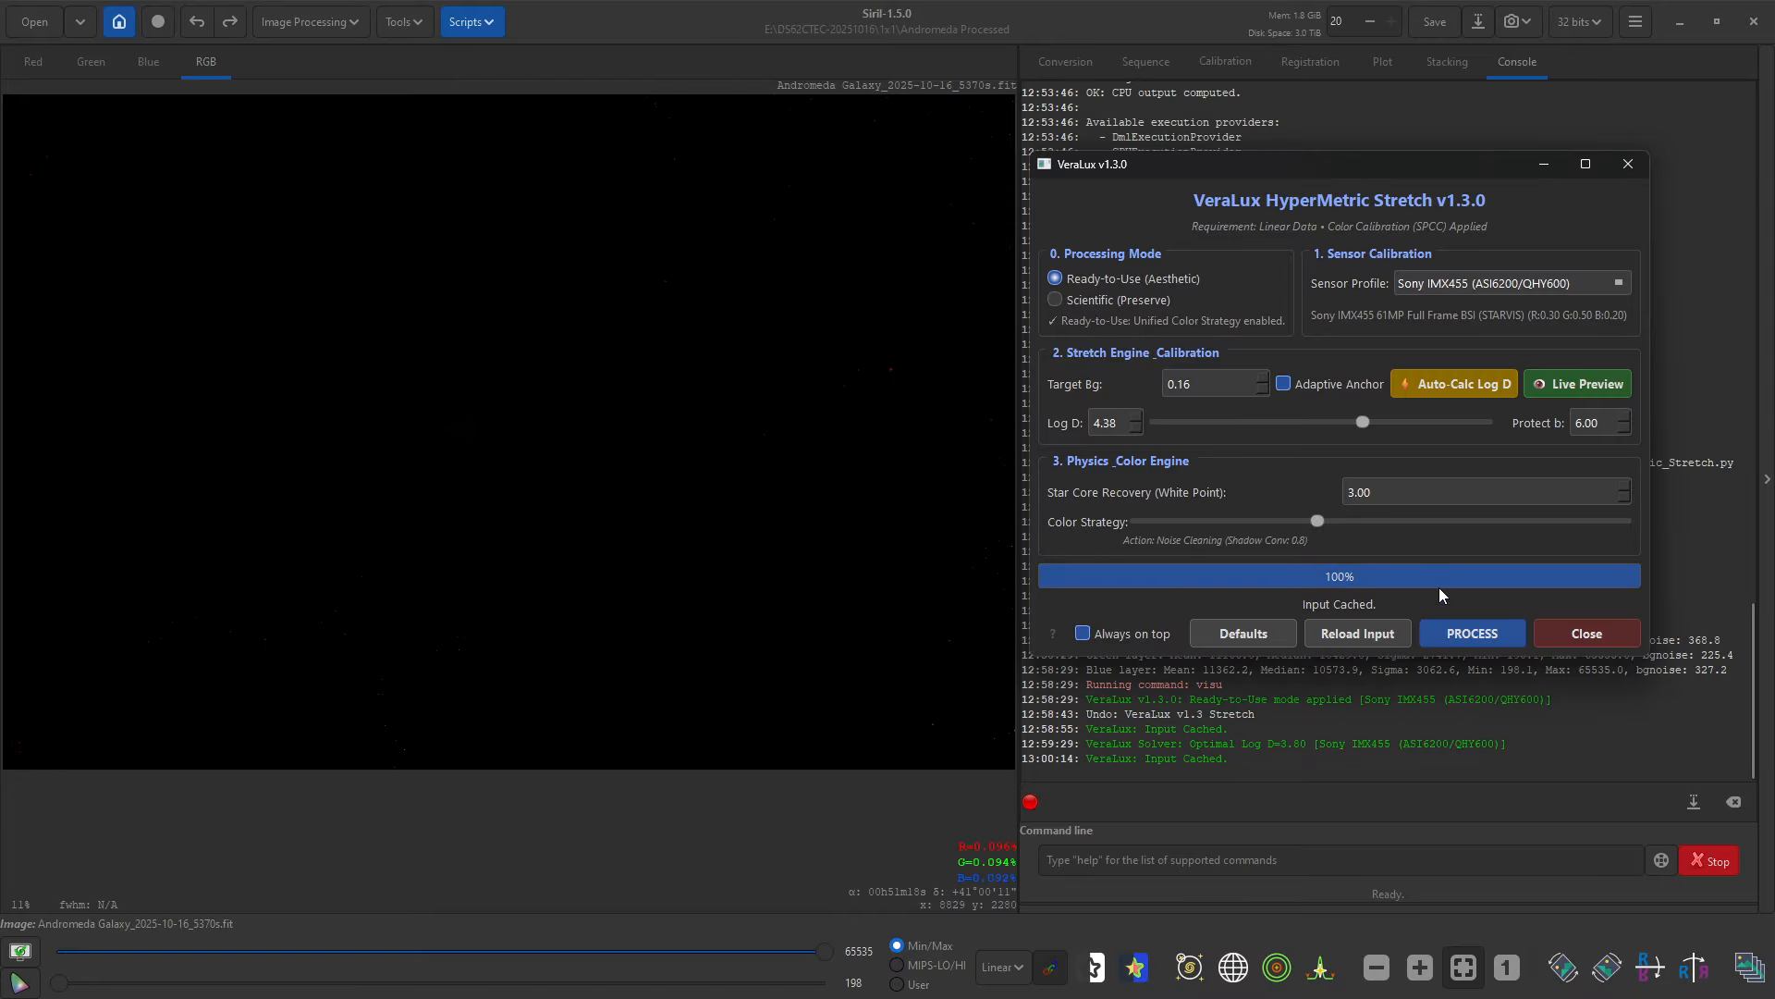
left_click(1430, 385)
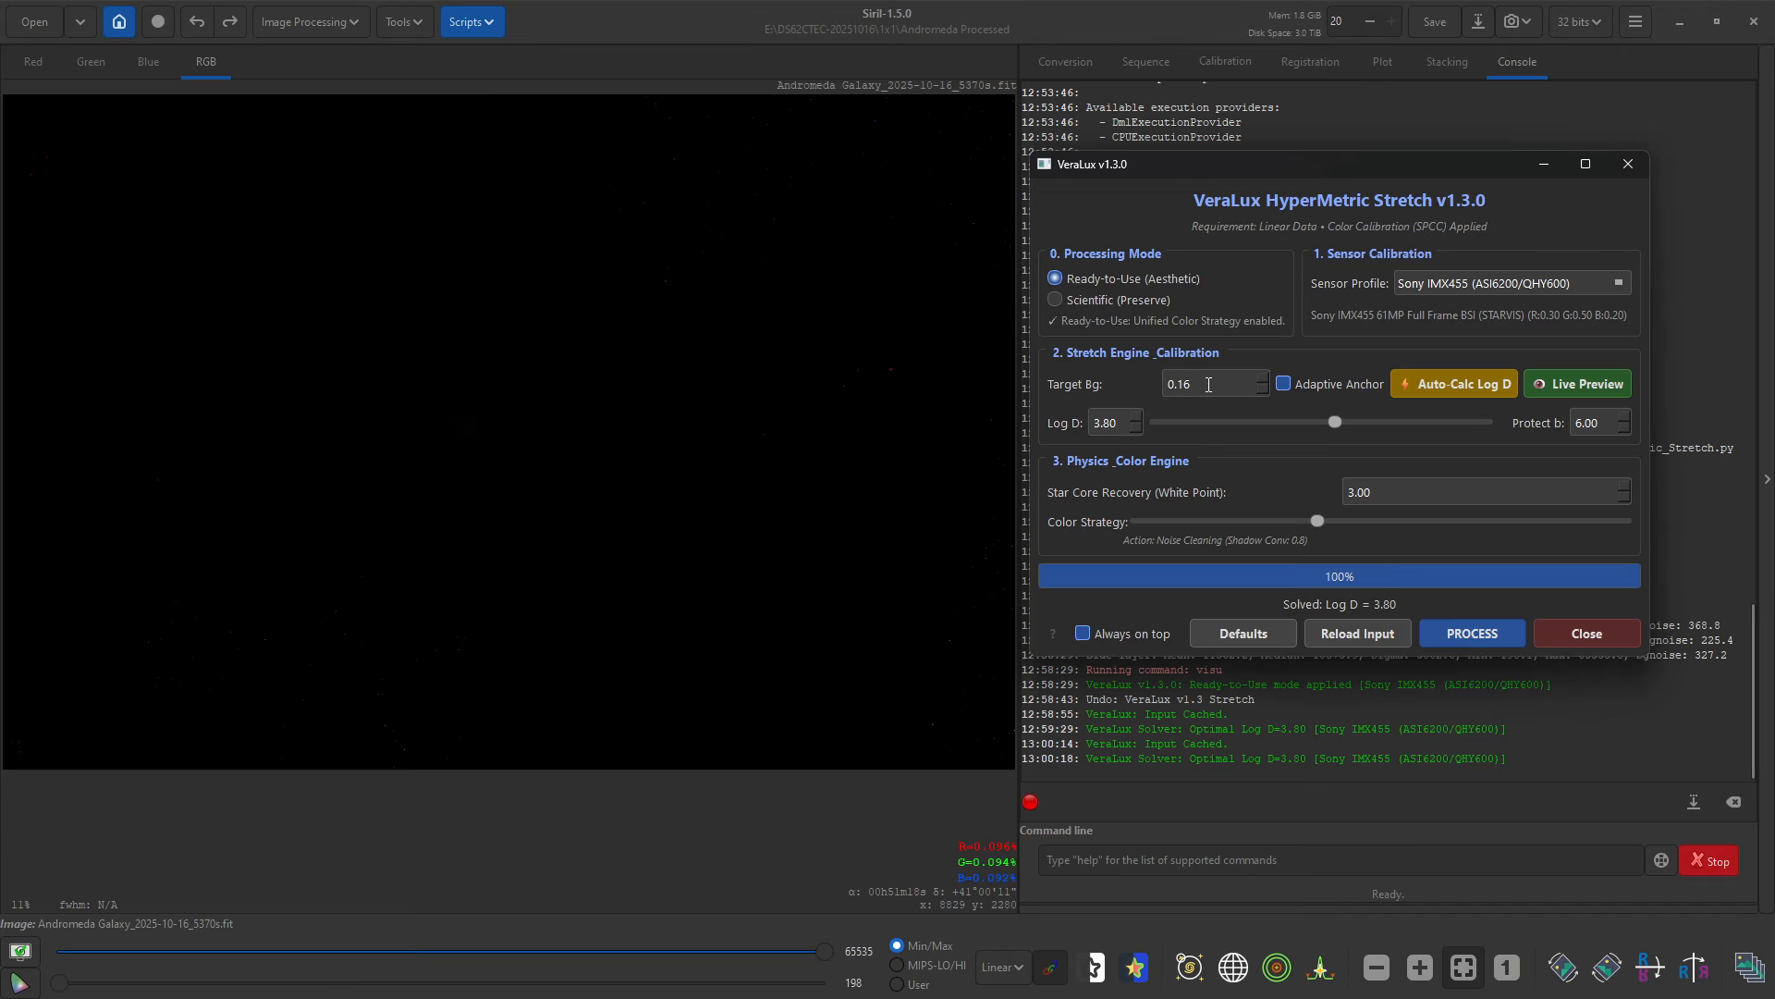
Step: Try the stretch with a target background of 0.20 and an auto-calculated Log D, and undo it
left_click_drag(1208, 384, 1130, 388)
type("0.20")
key("Return")
left_click(1413, 372)
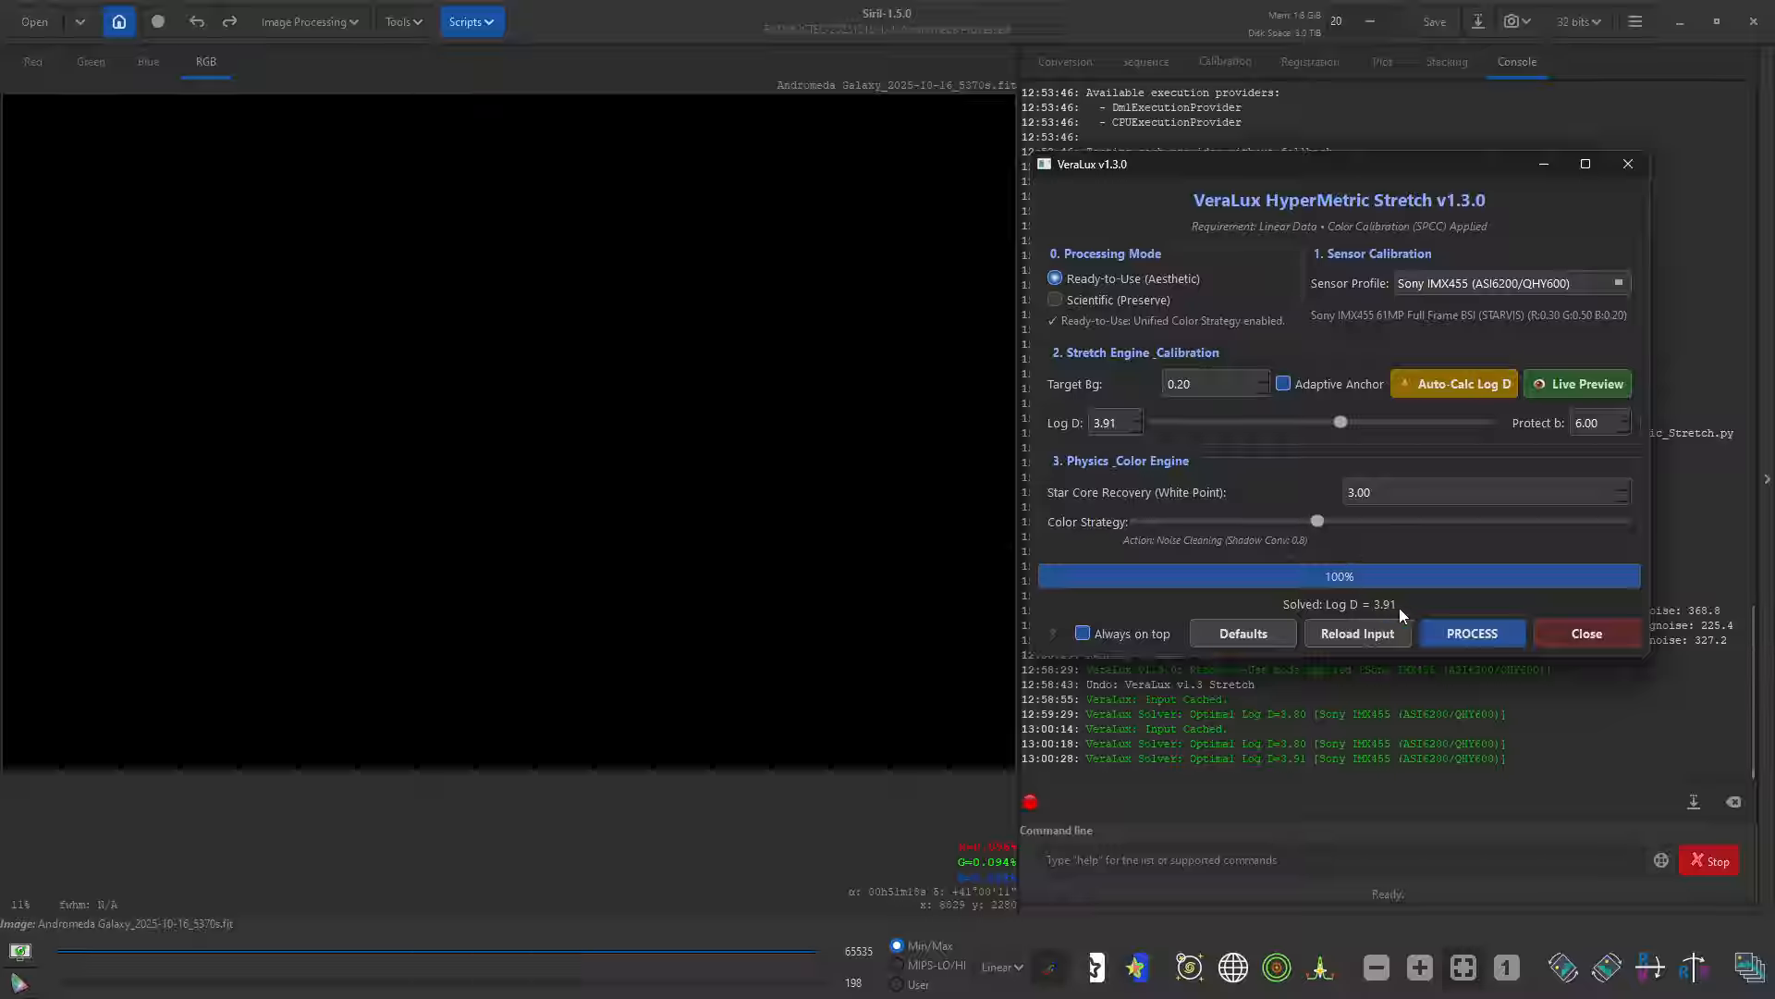
left_click(1458, 631)
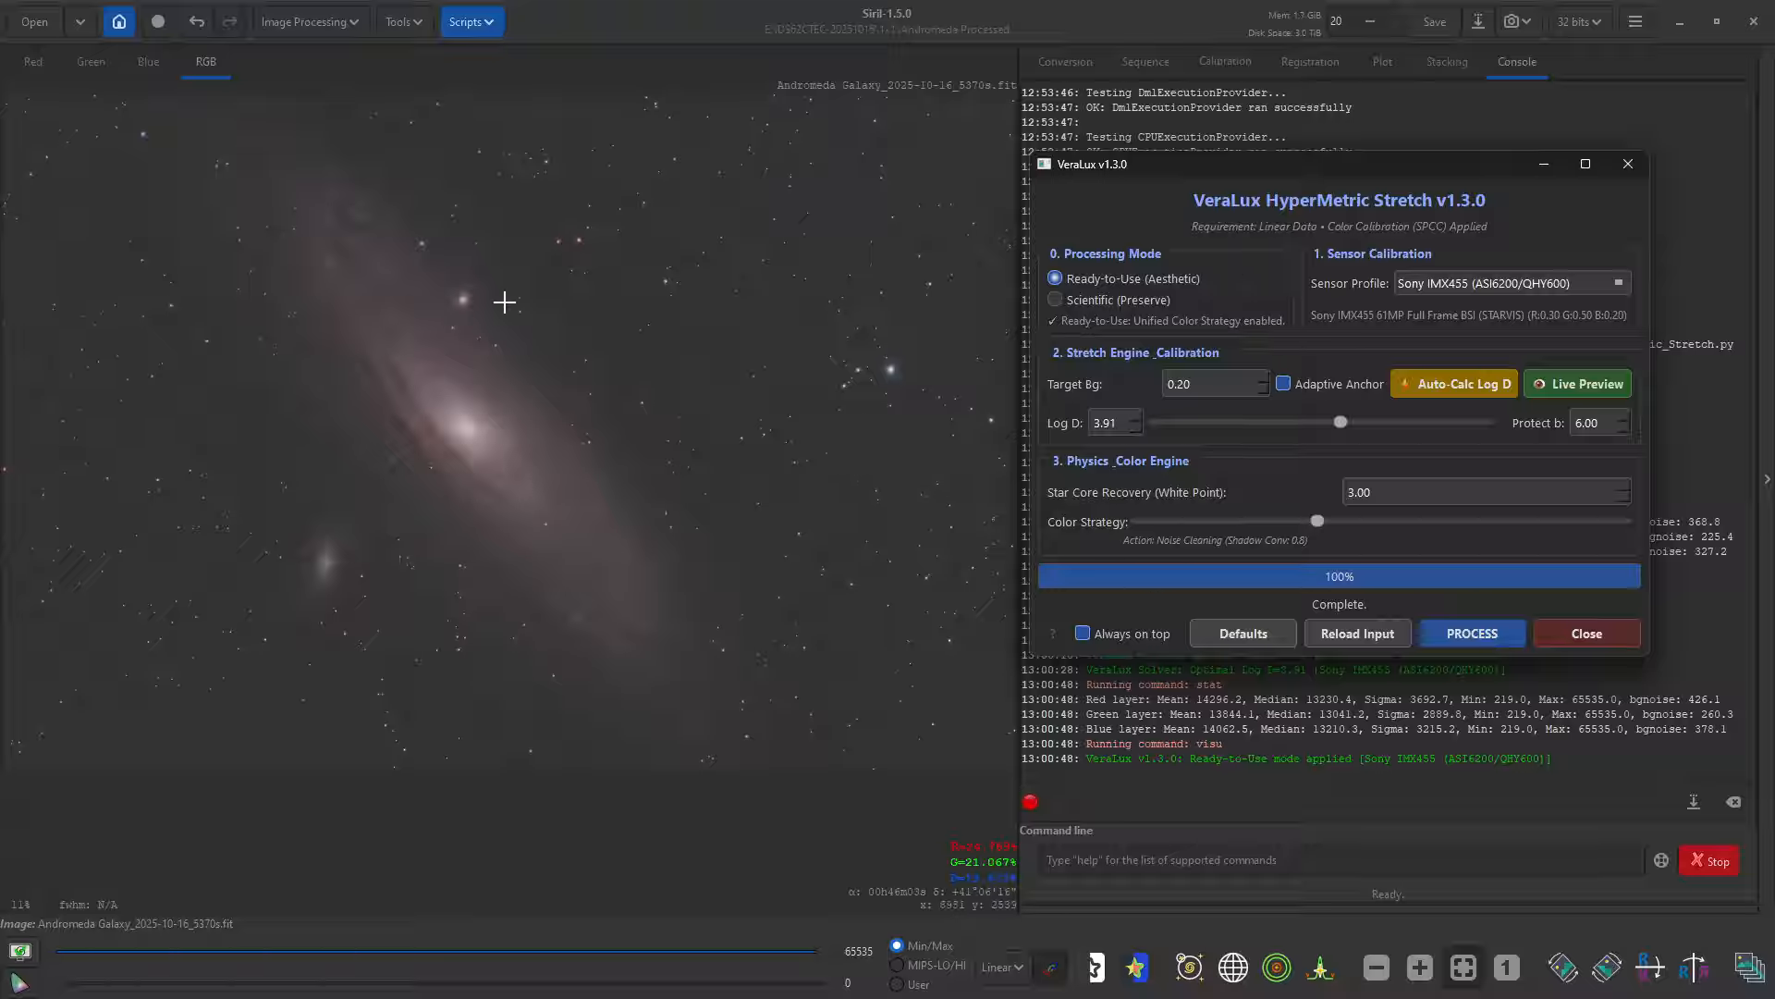
left_click(191, 20)
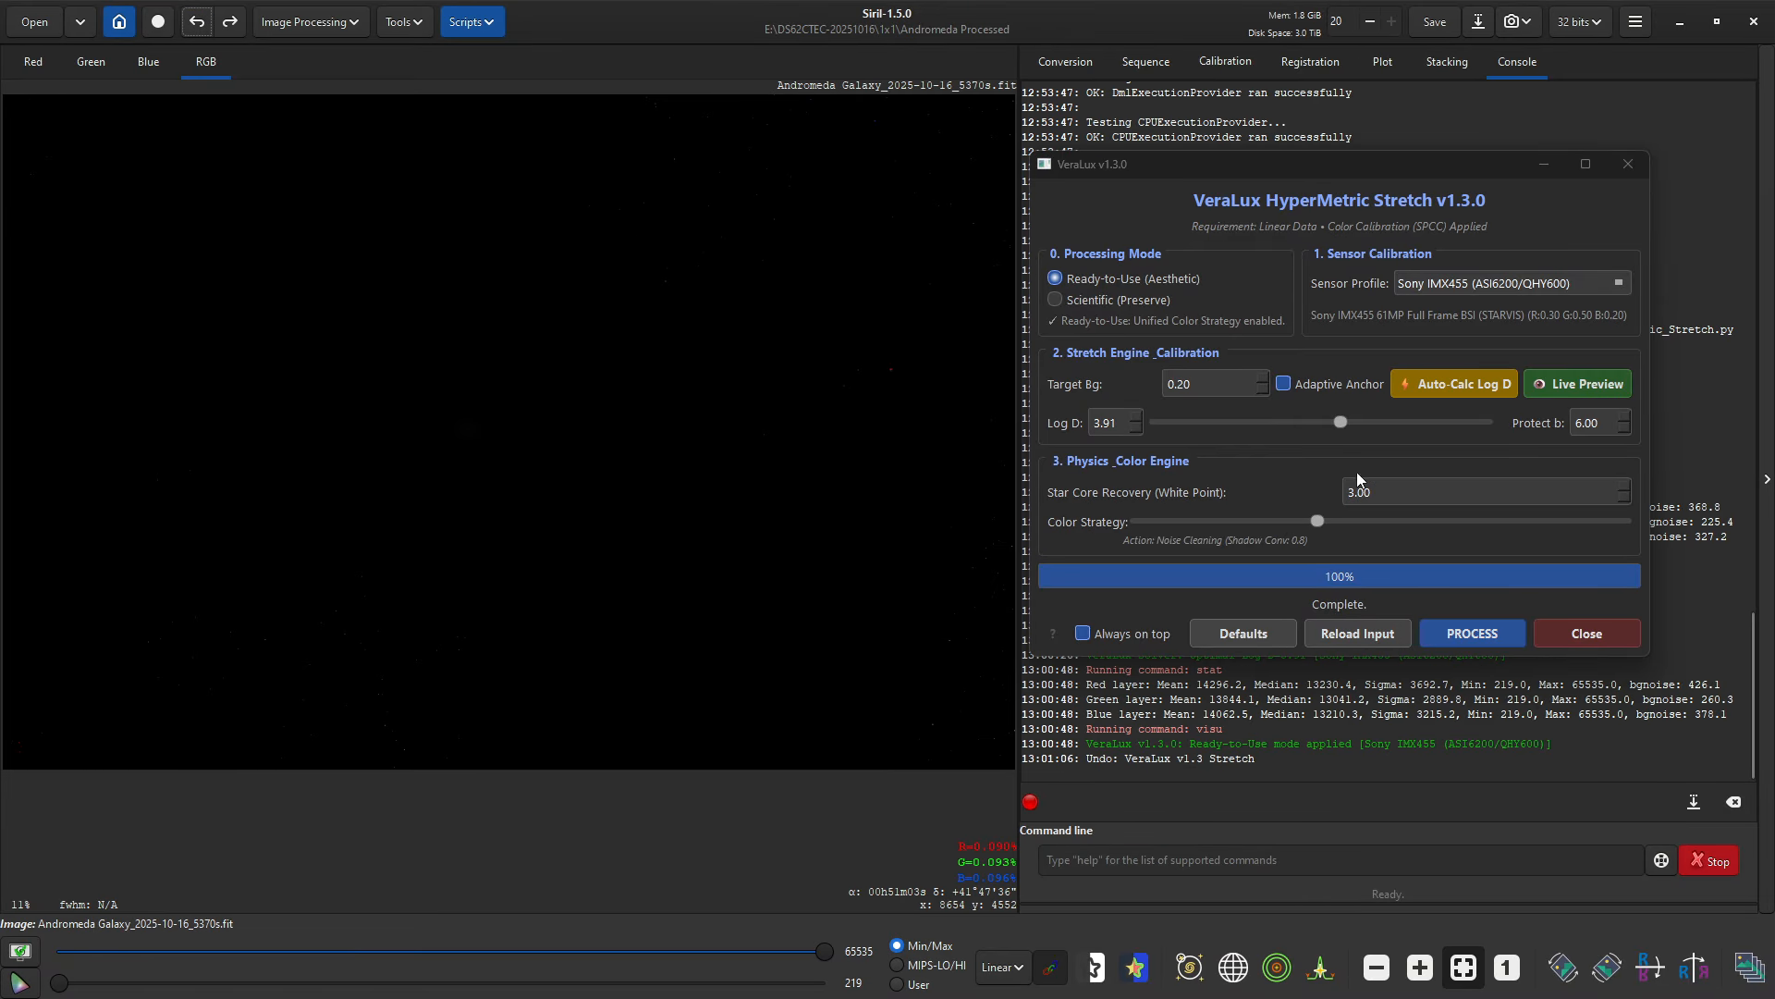
Step: Stretch the reloaded input with a target background of 0.16 and an auto-calculated Log D, and close VeraLux
double_click(1217, 387)
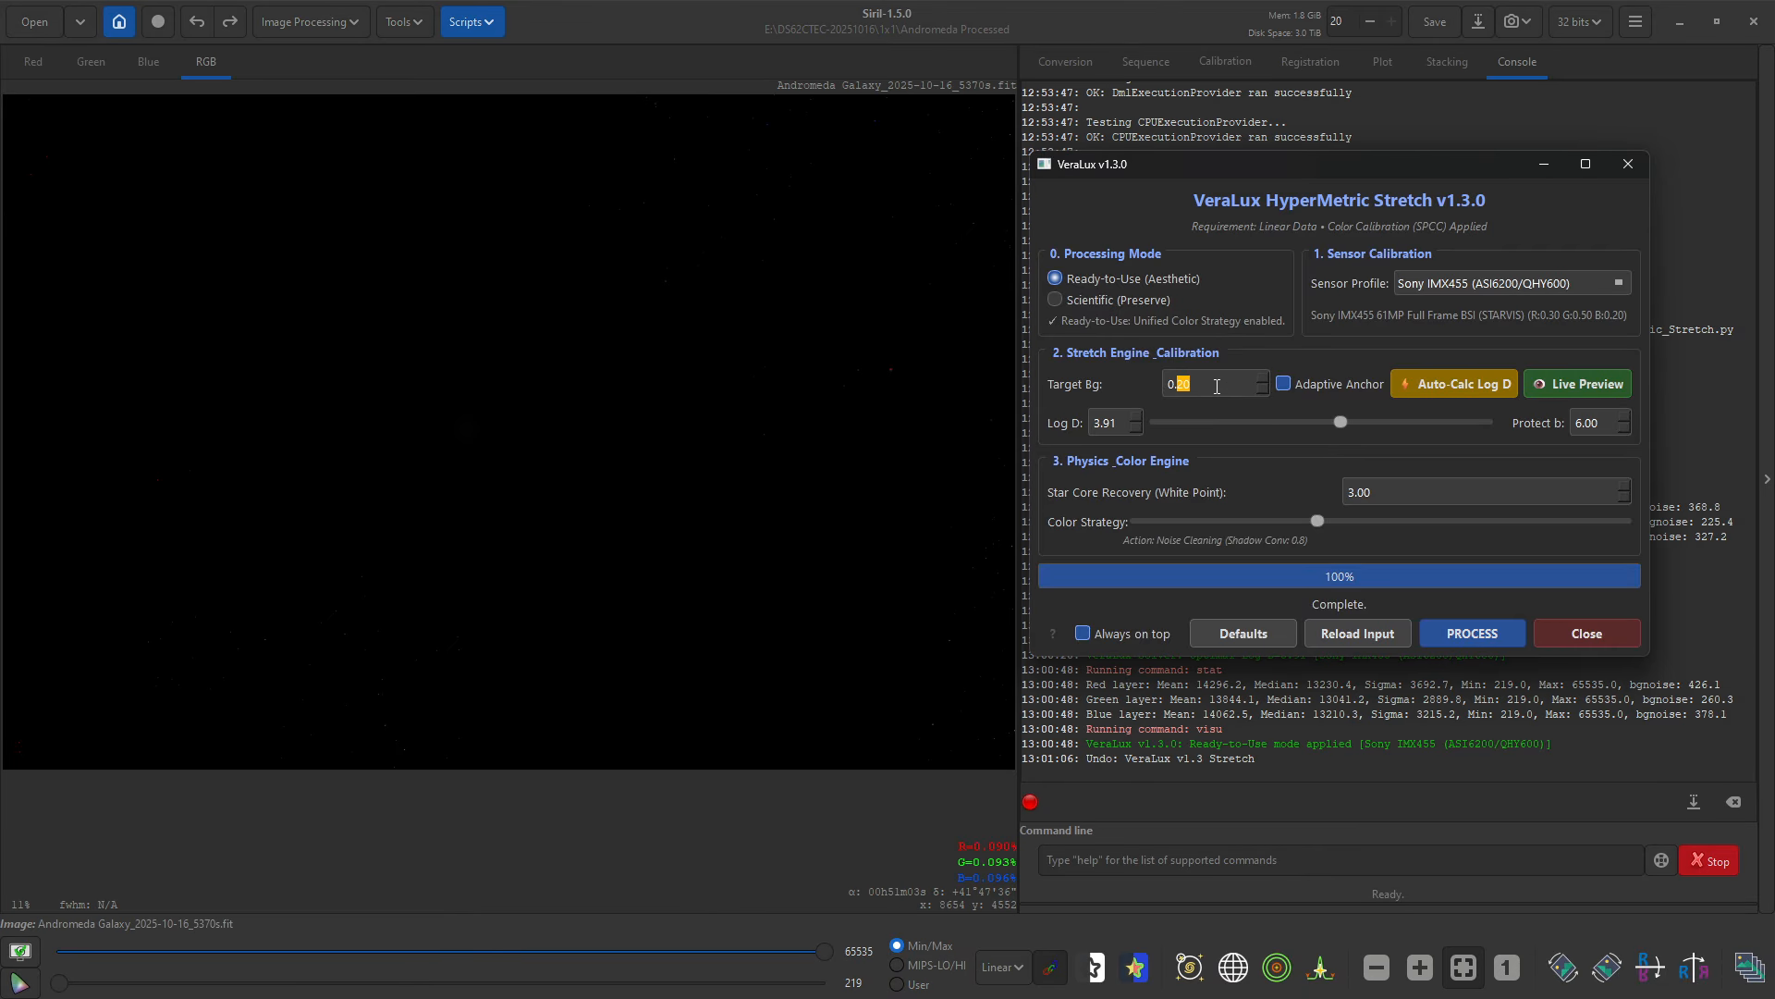
scroll(1216, 387, "down", 4)
left_click(1364, 634)
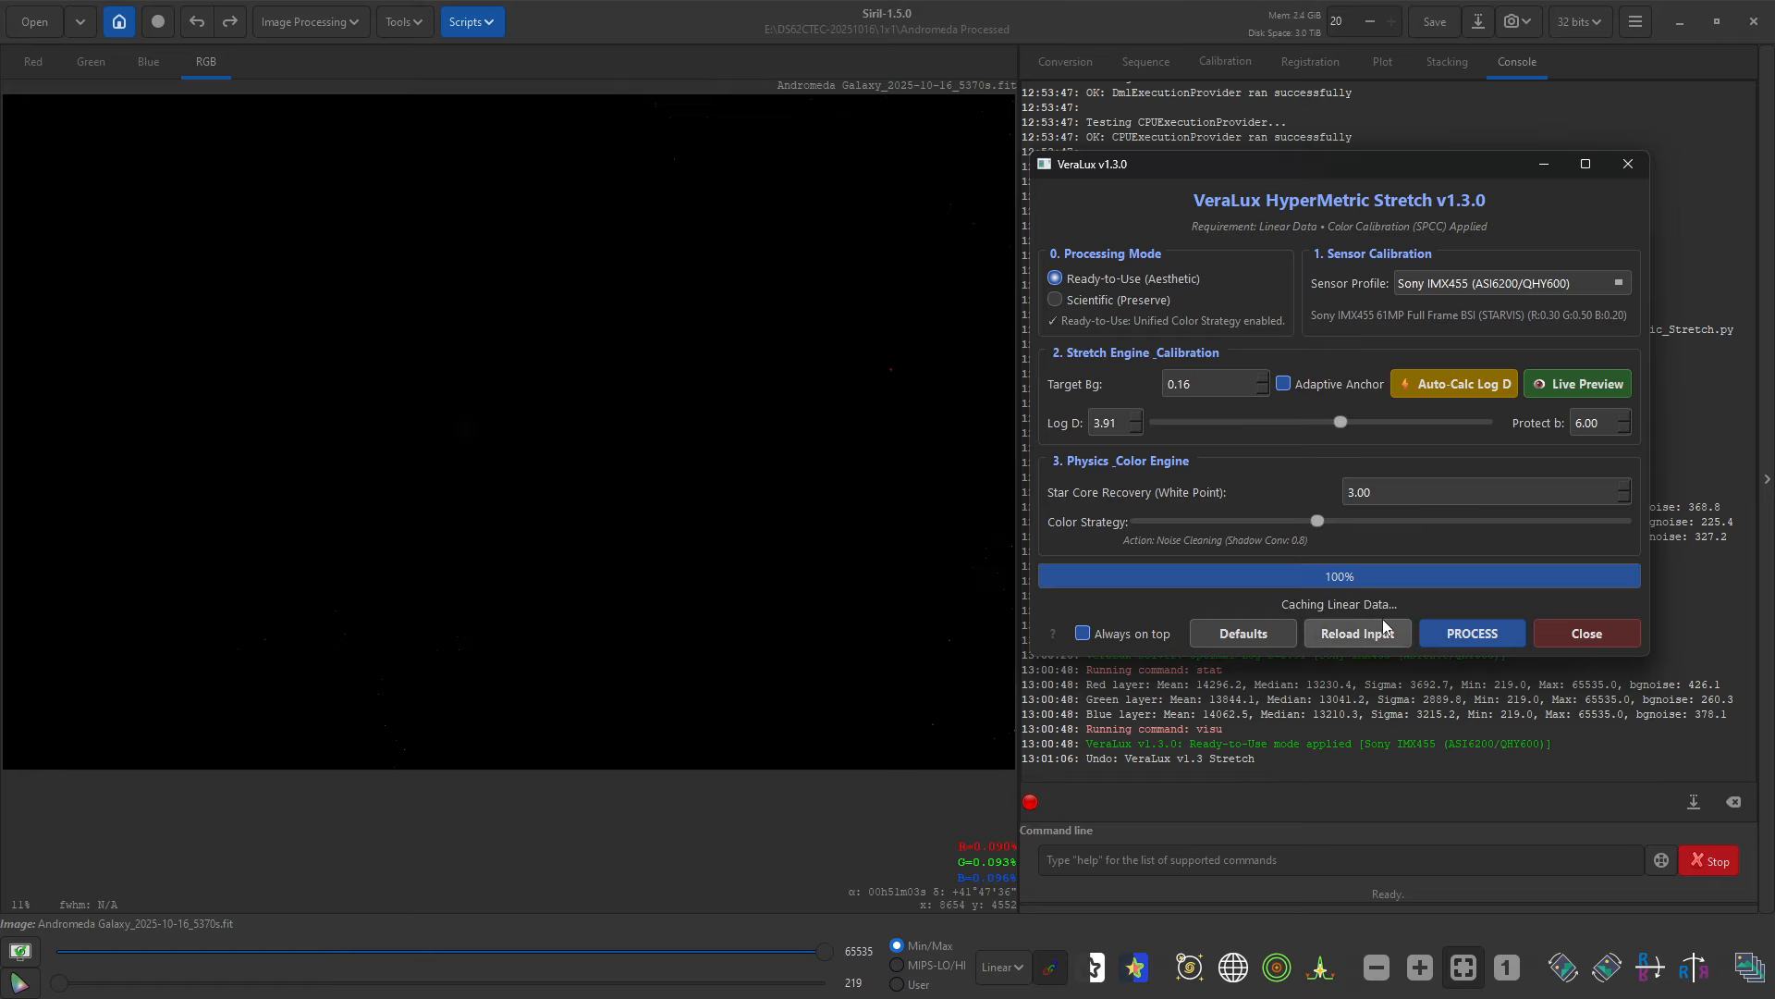
left_click(1446, 389)
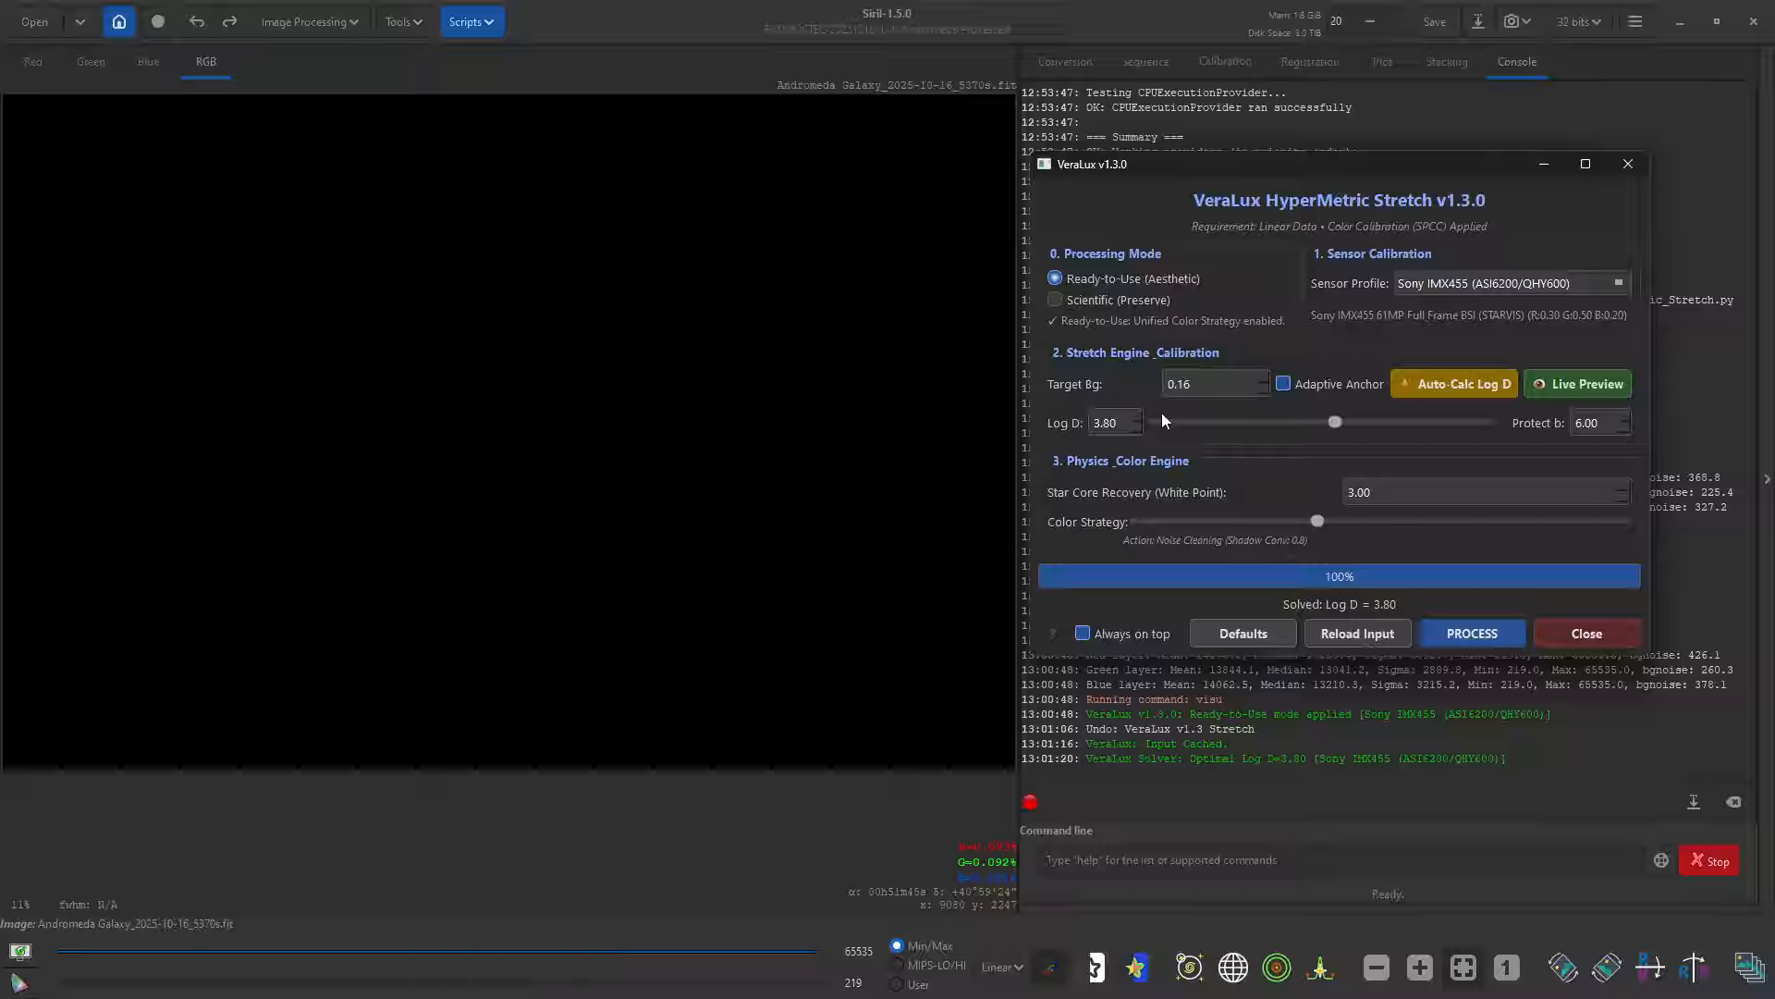
left_click(1474, 636)
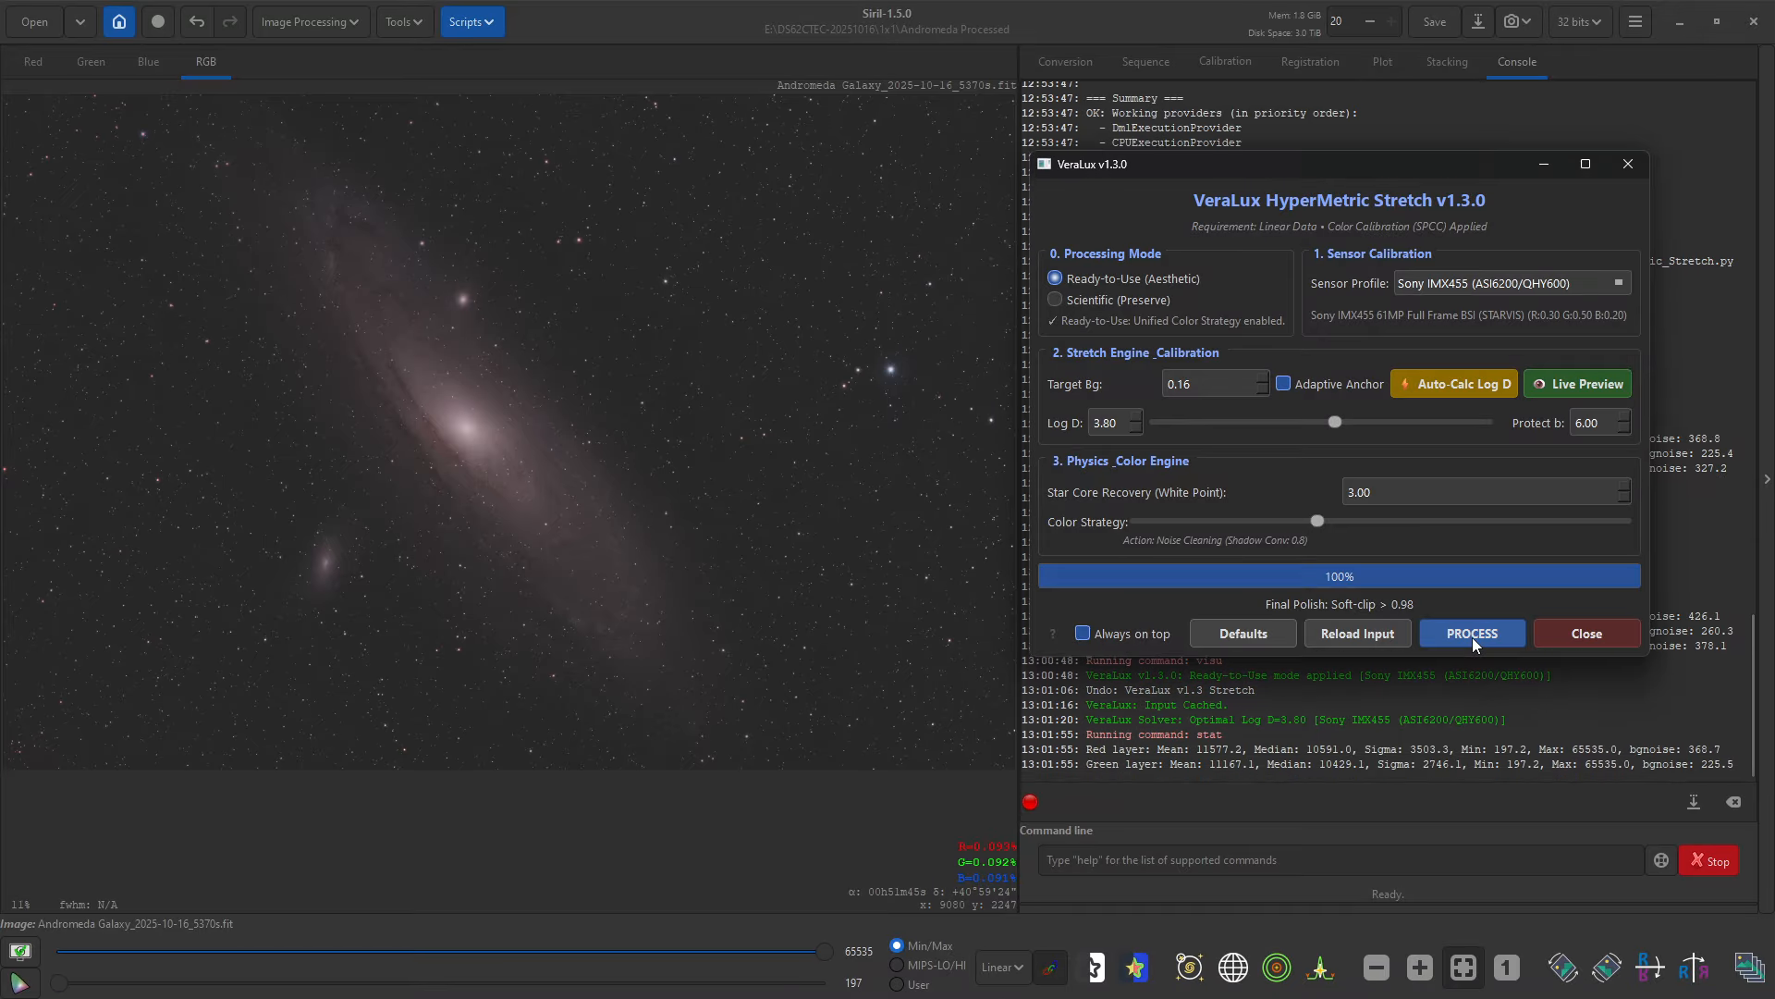
left_click(1586, 633)
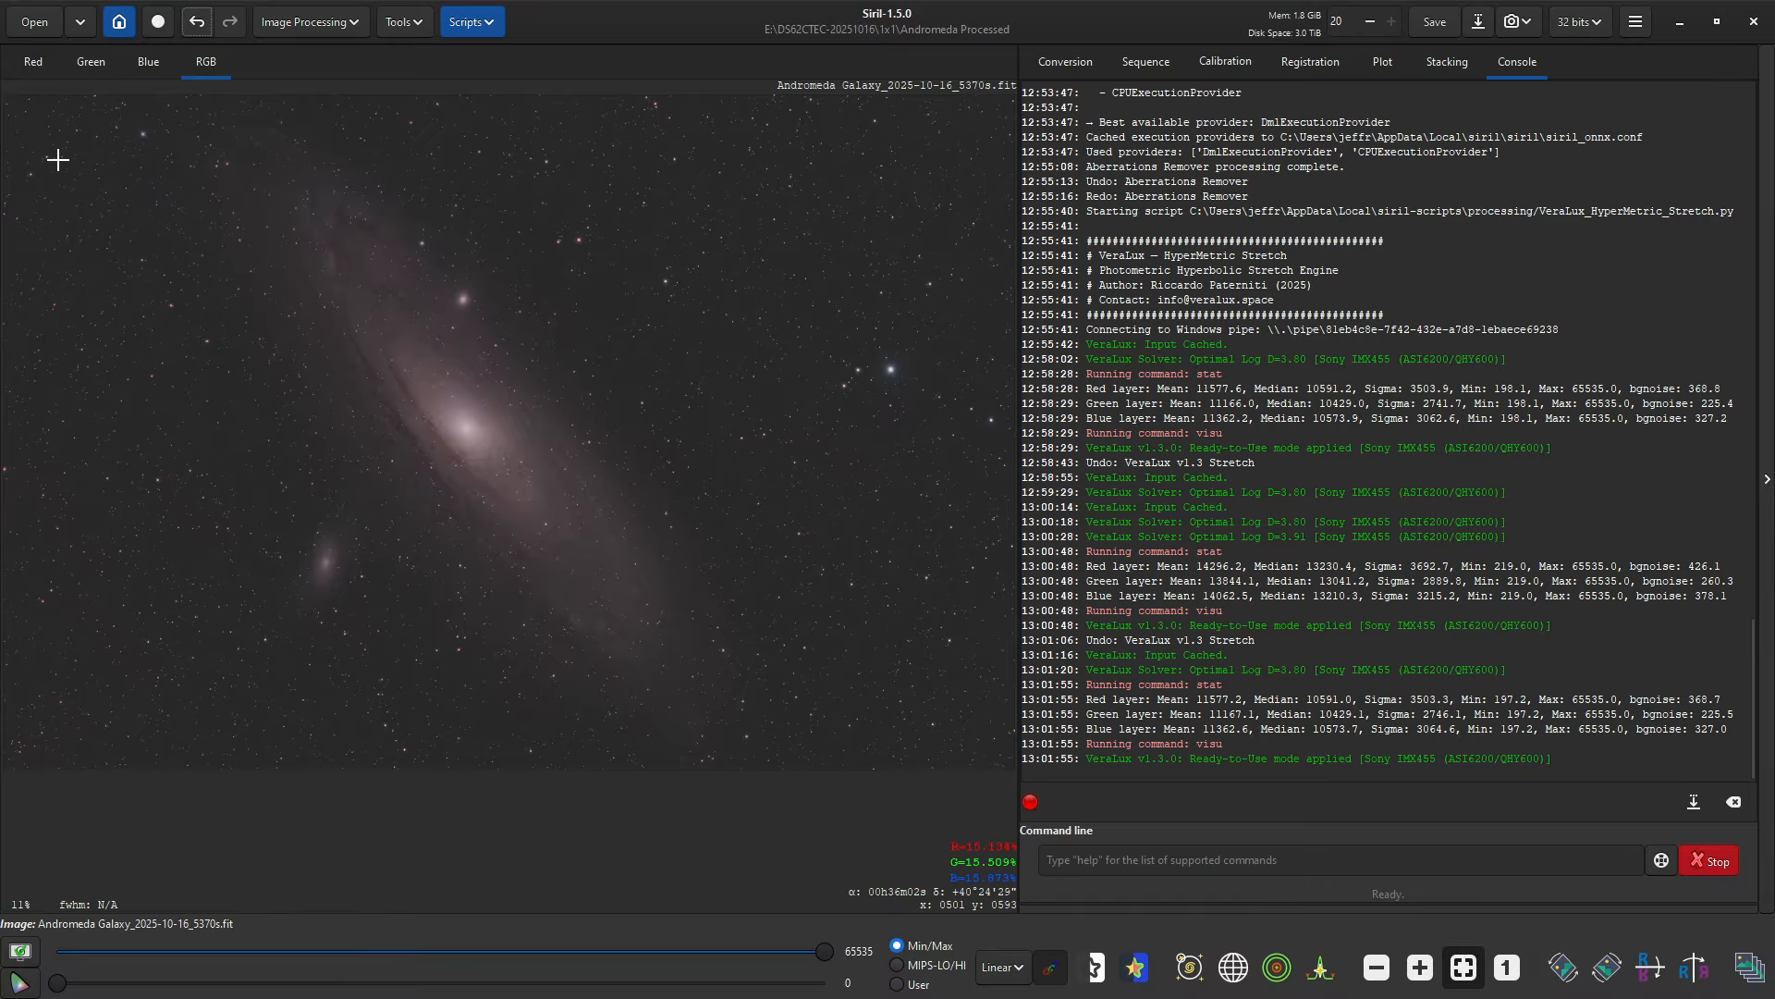
Step: Open the Generalised Hyperbolic Stretch Transformations beside the galaxy image and set its colour stretch model to Even weighted luminance
left_click(320, 20)
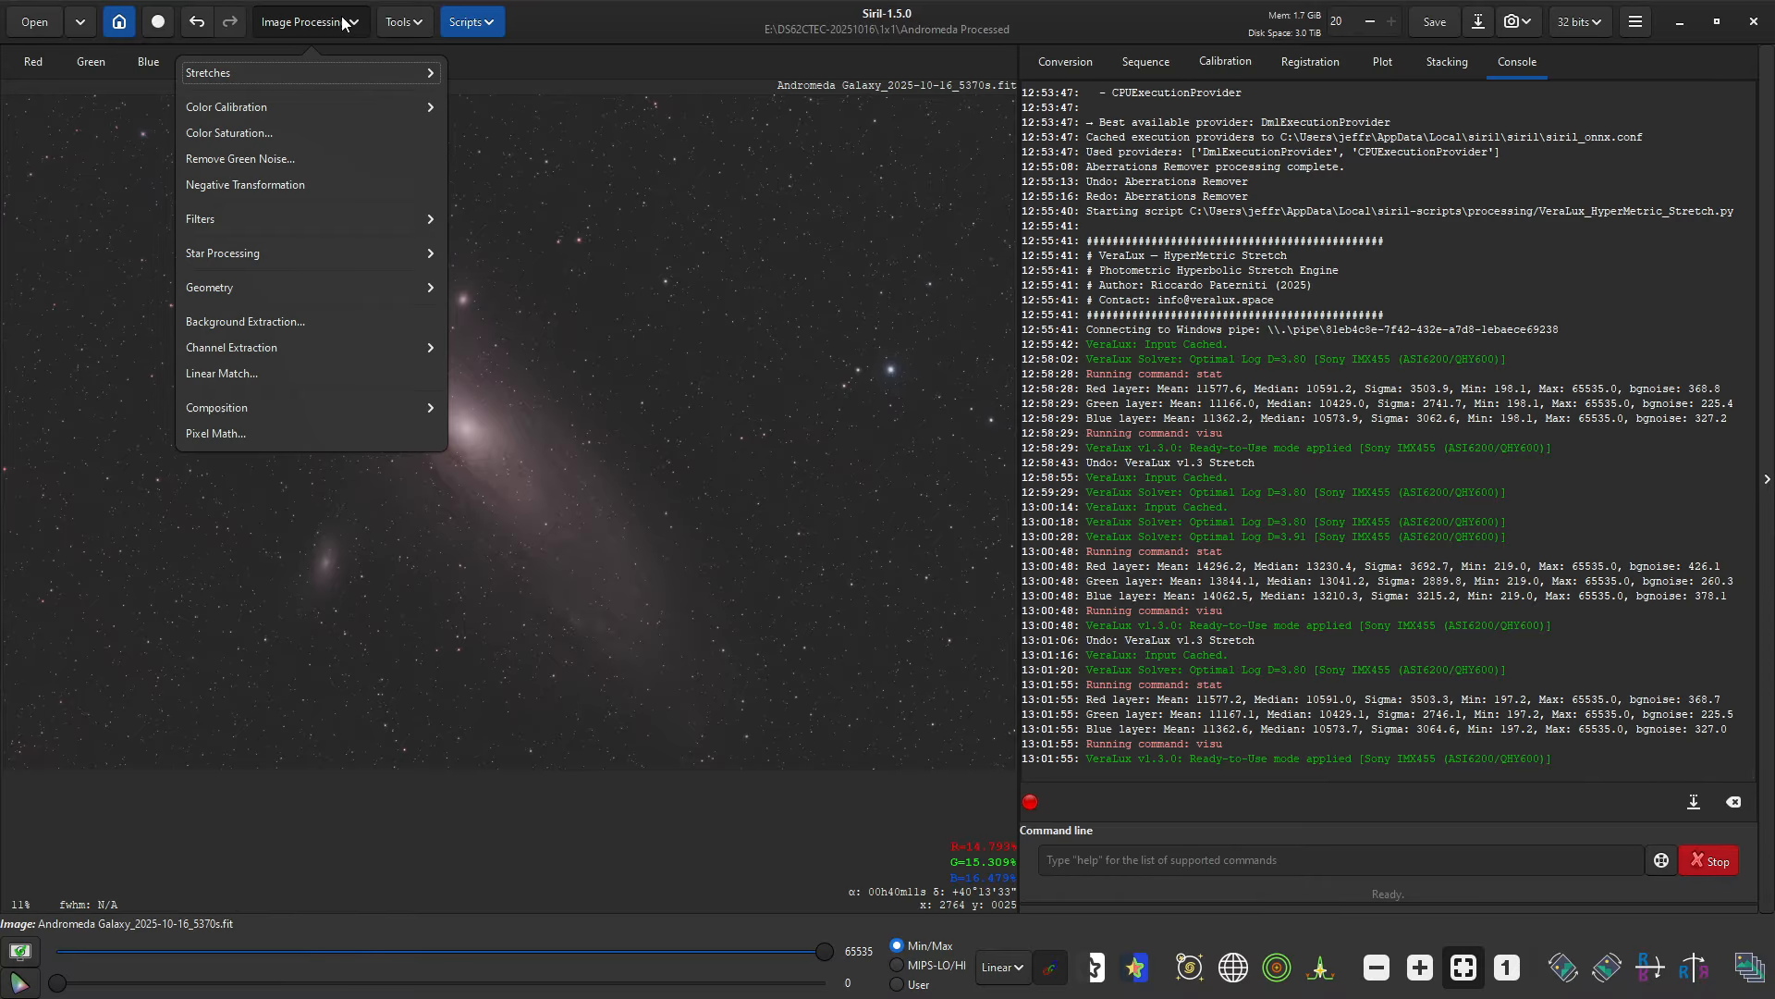
left_click(327, 86)
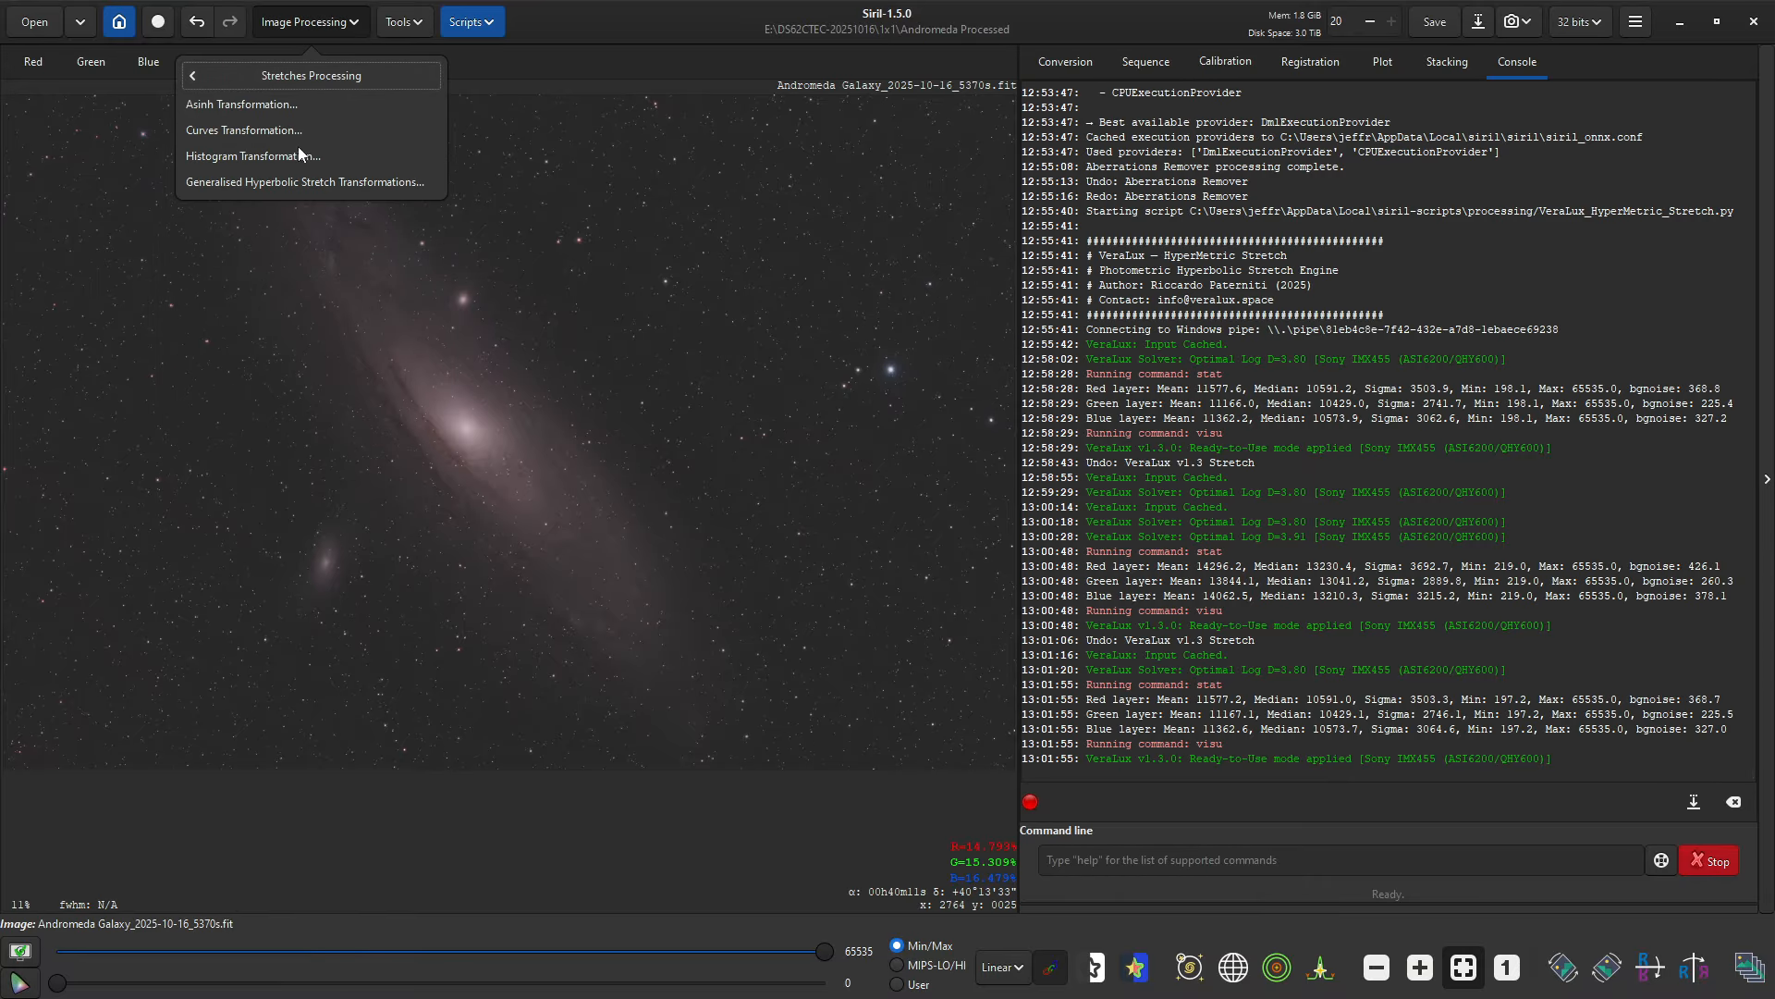
left_click(301, 180)
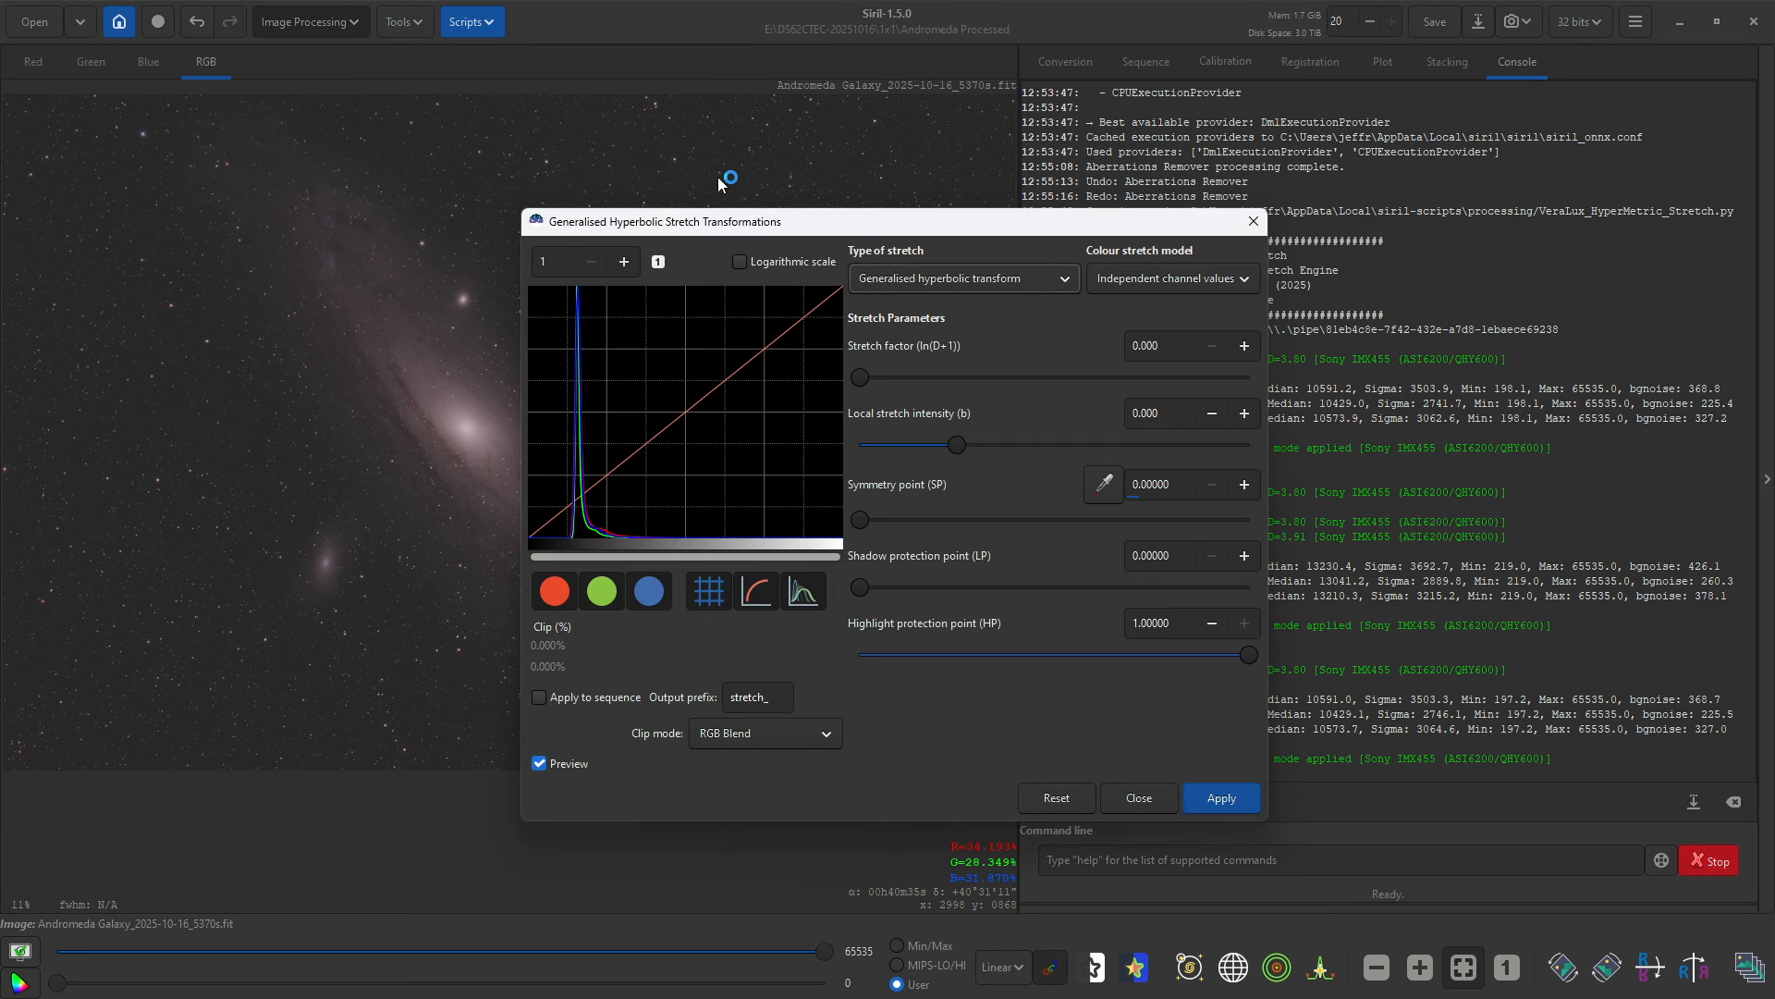
left_click_drag(713, 228, 1244, 118)
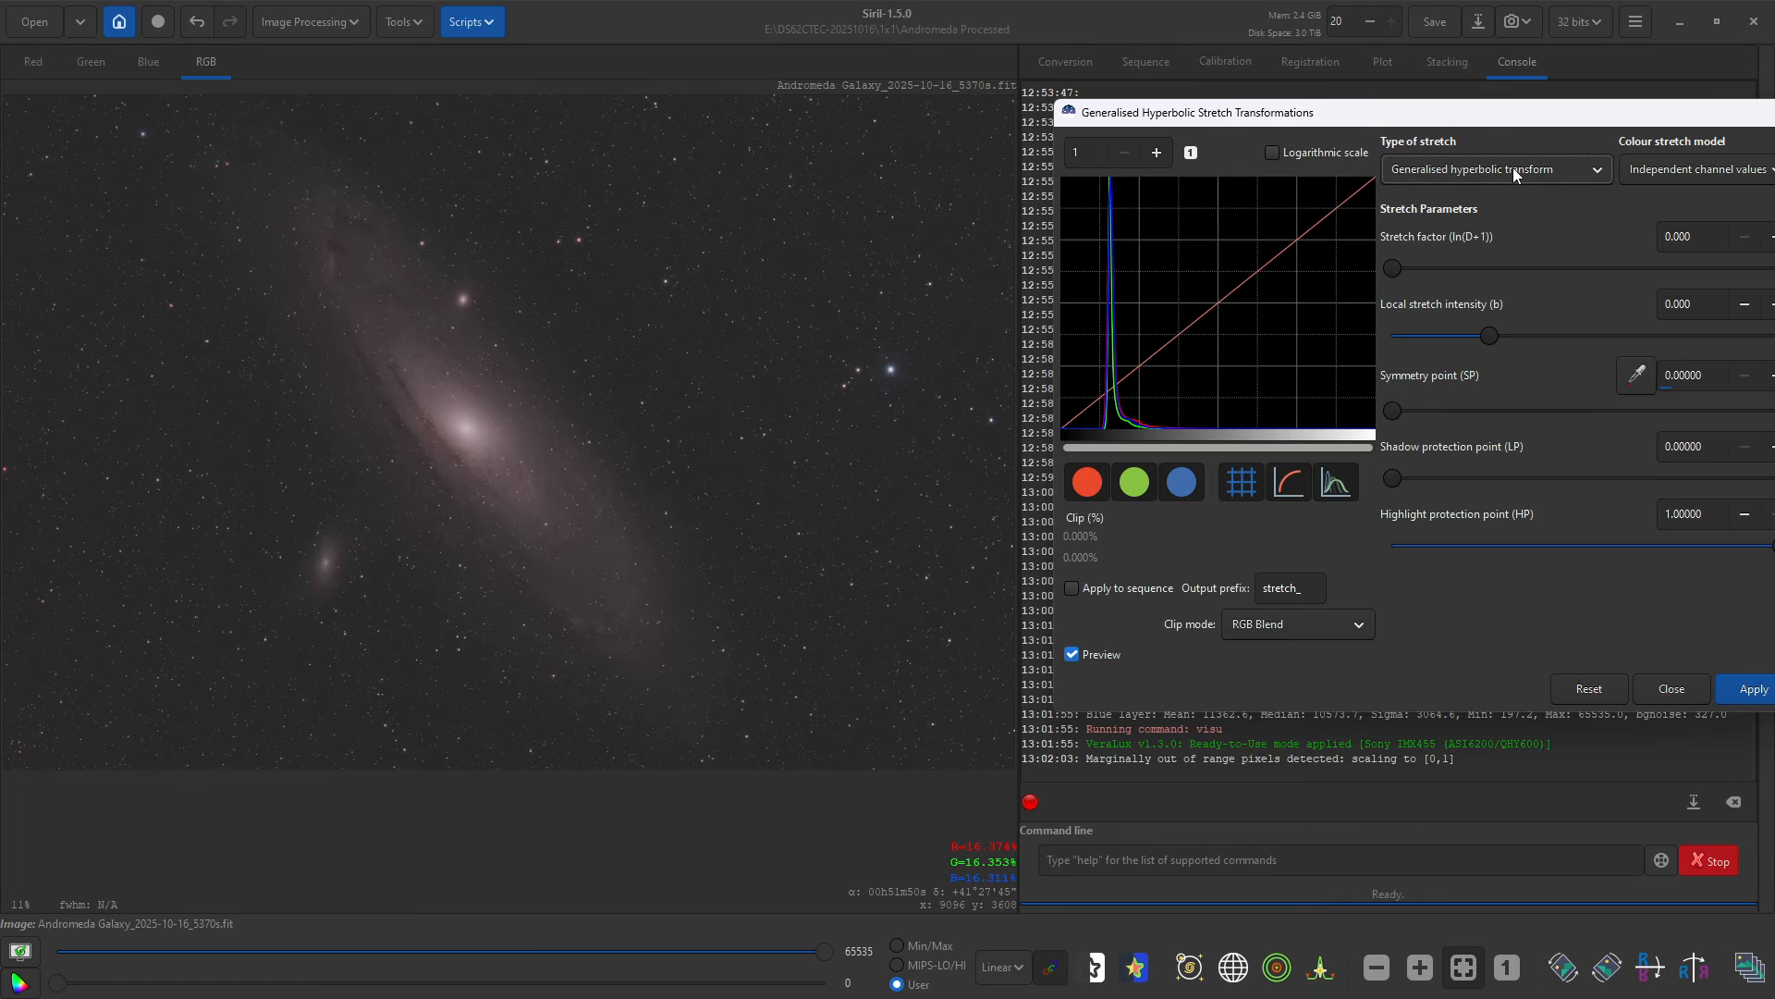
left_click(1683, 164)
left_click(1656, 222)
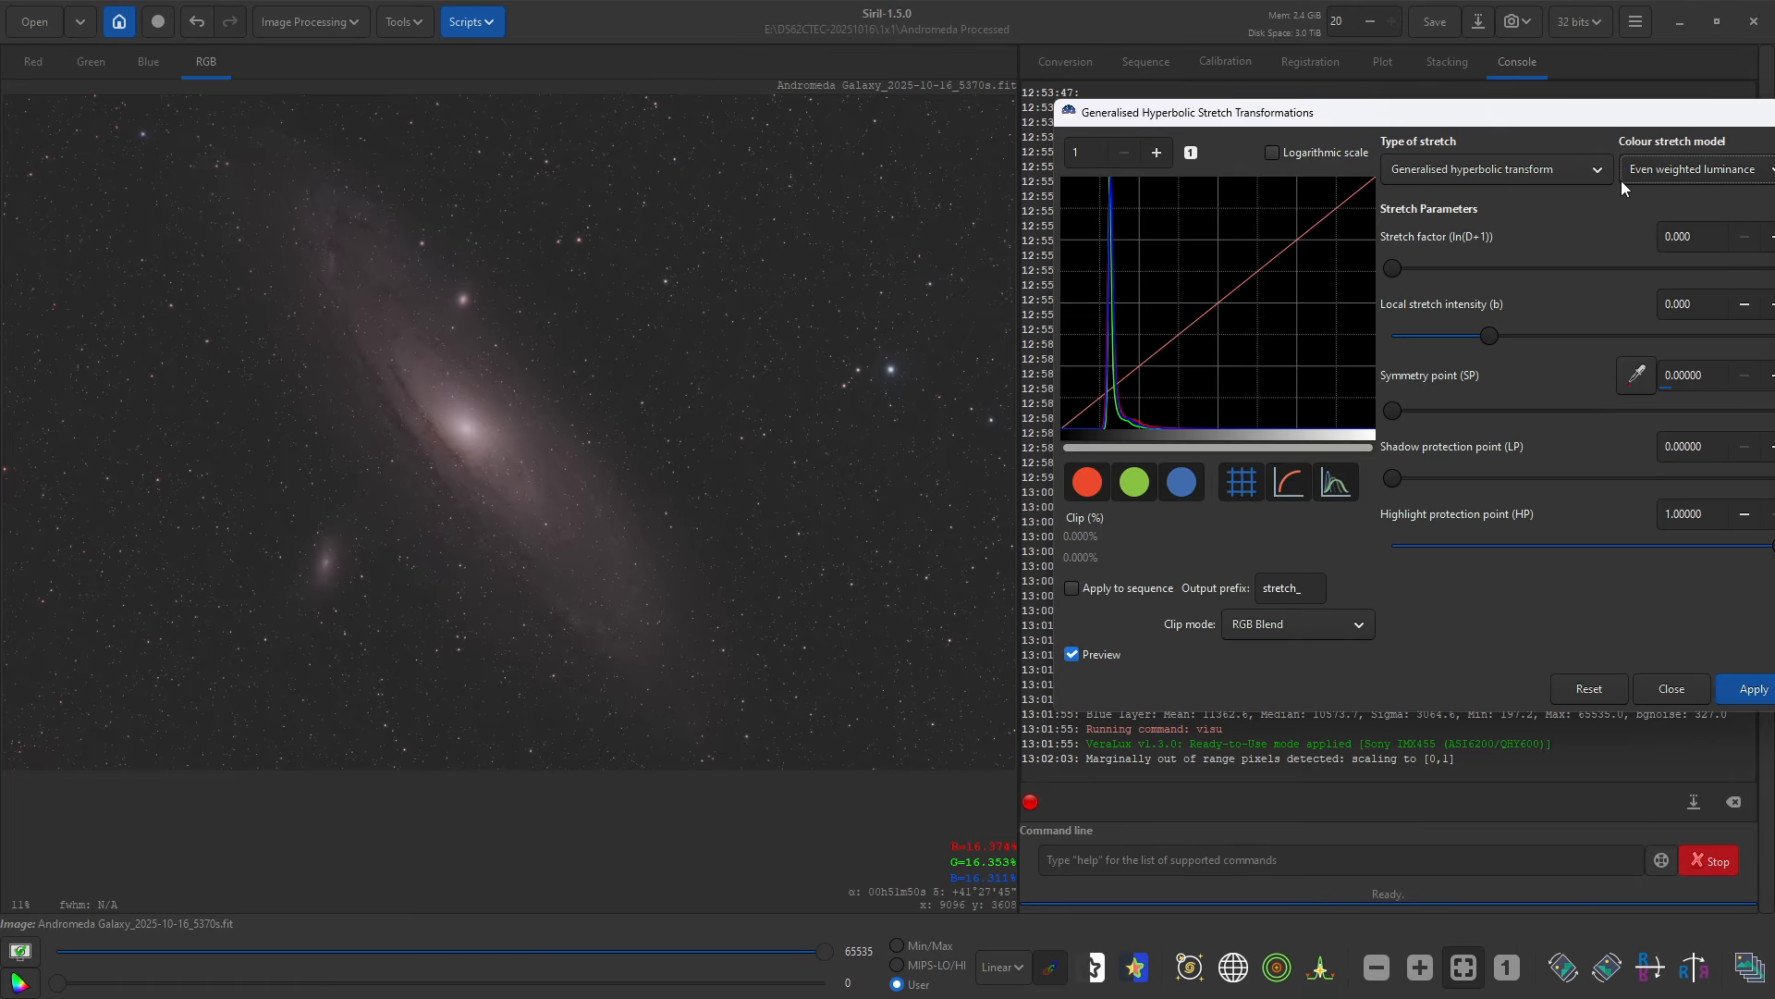
left_click_drag(1606, 124, 1579, 119)
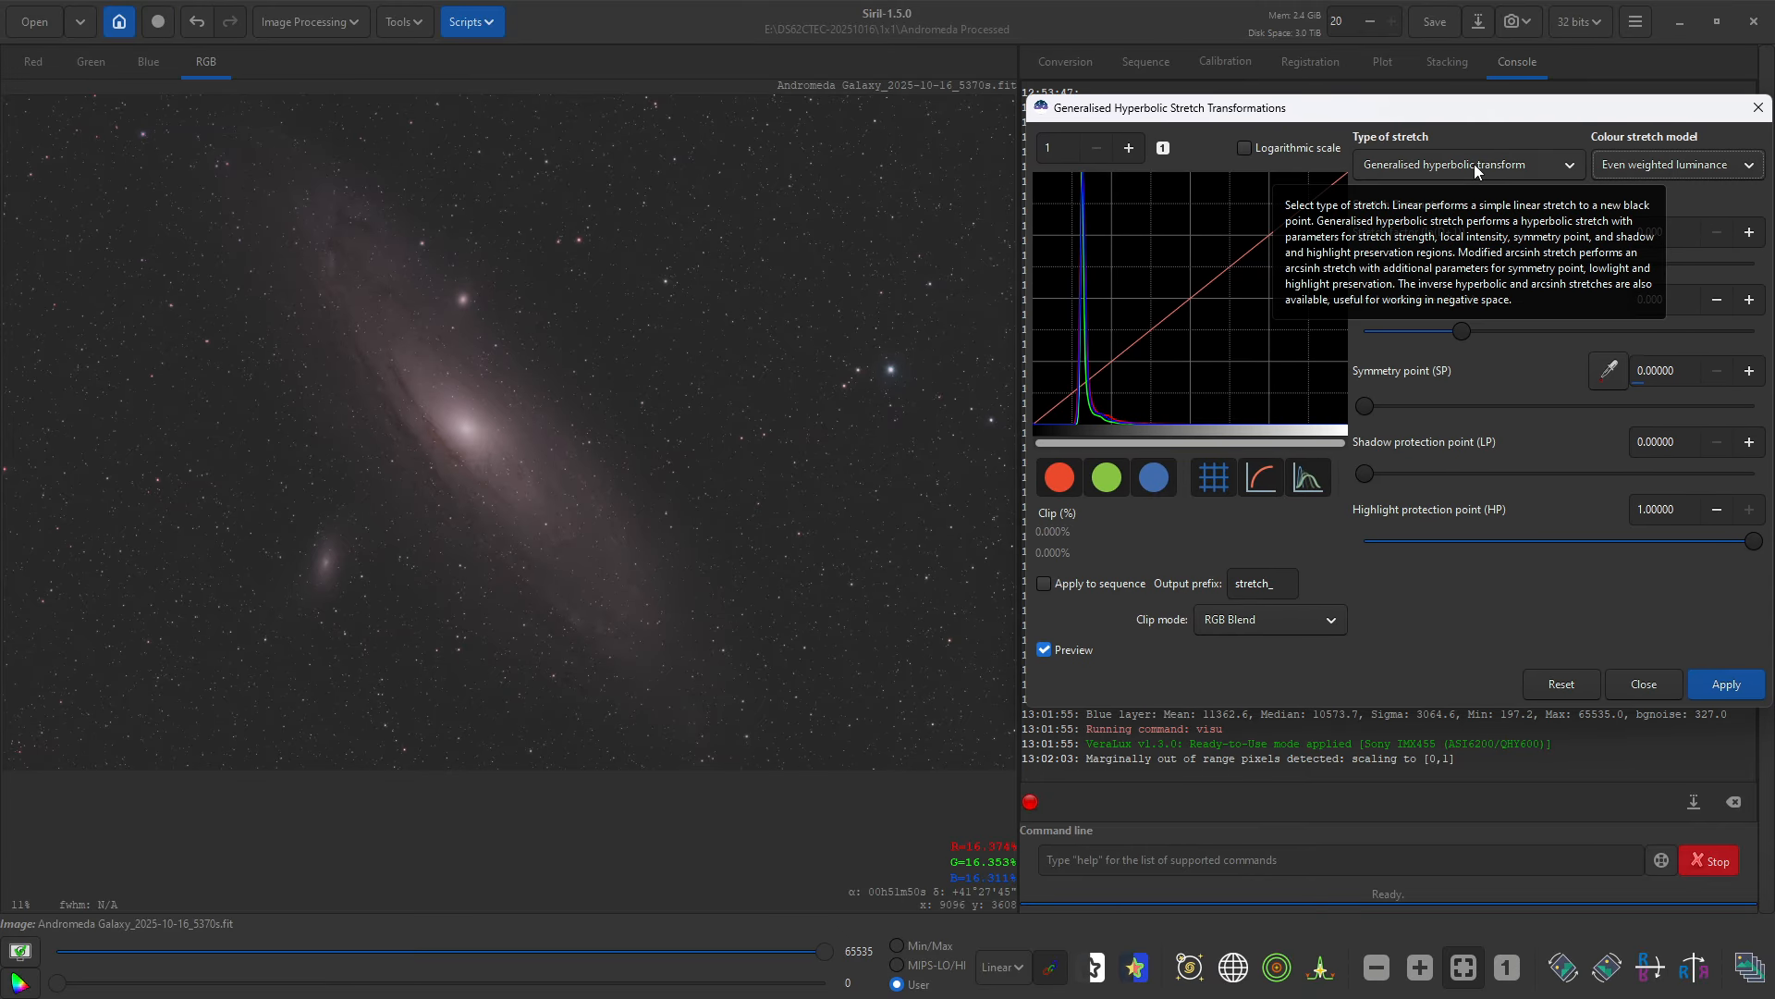
Step: Apply a Linear stretch (BP shift) with a black point of 0.12000, using a histogram zoom of 3
left_click(1474, 163)
left_click(1447, 275)
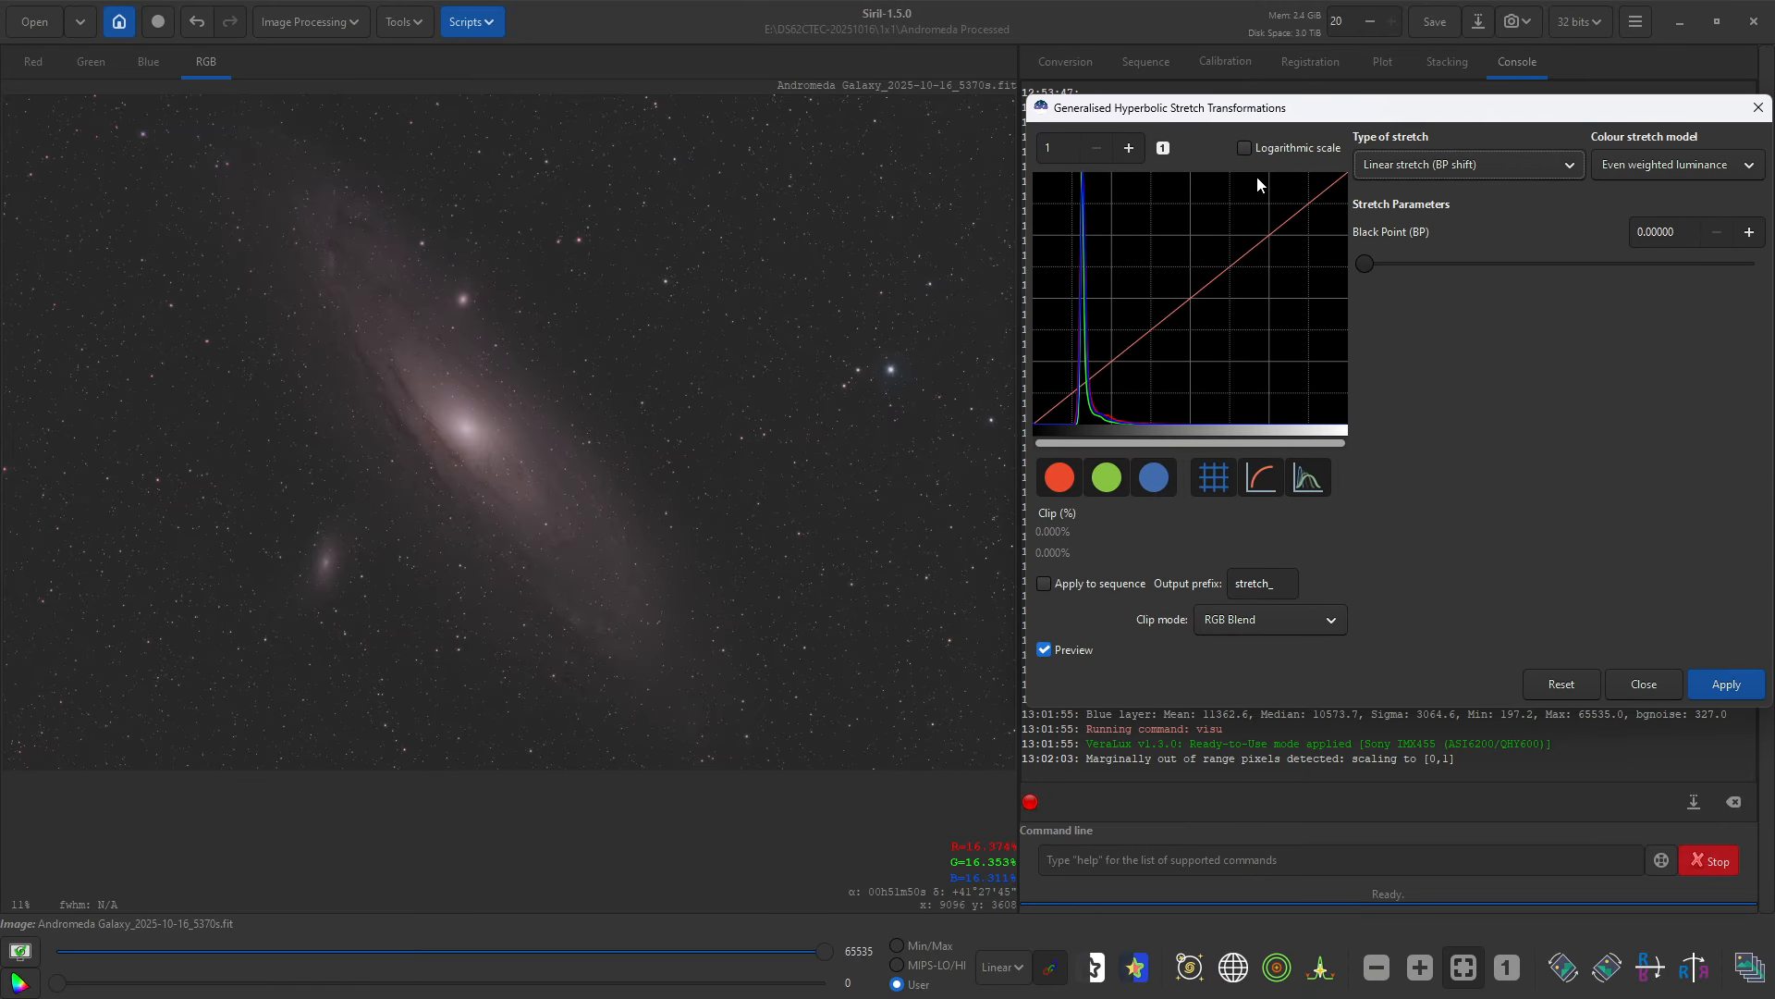
left_click(1129, 148)
left_click(1128, 148)
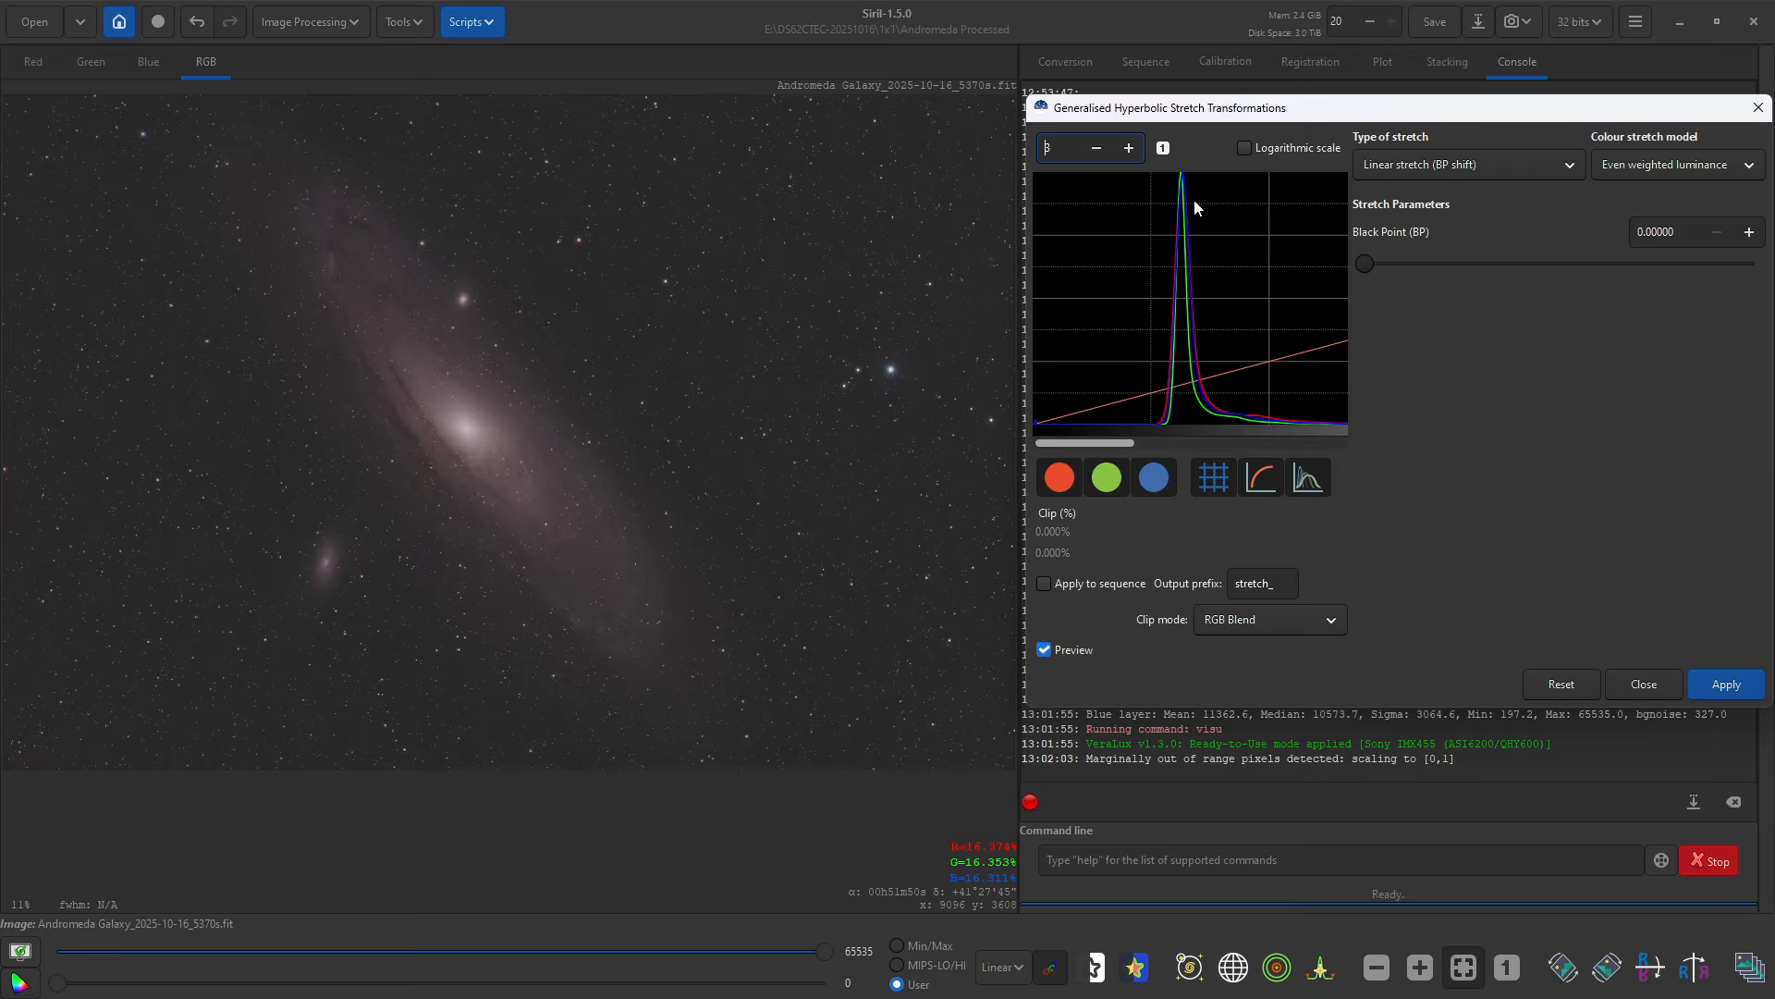
left_click(1753, 236)
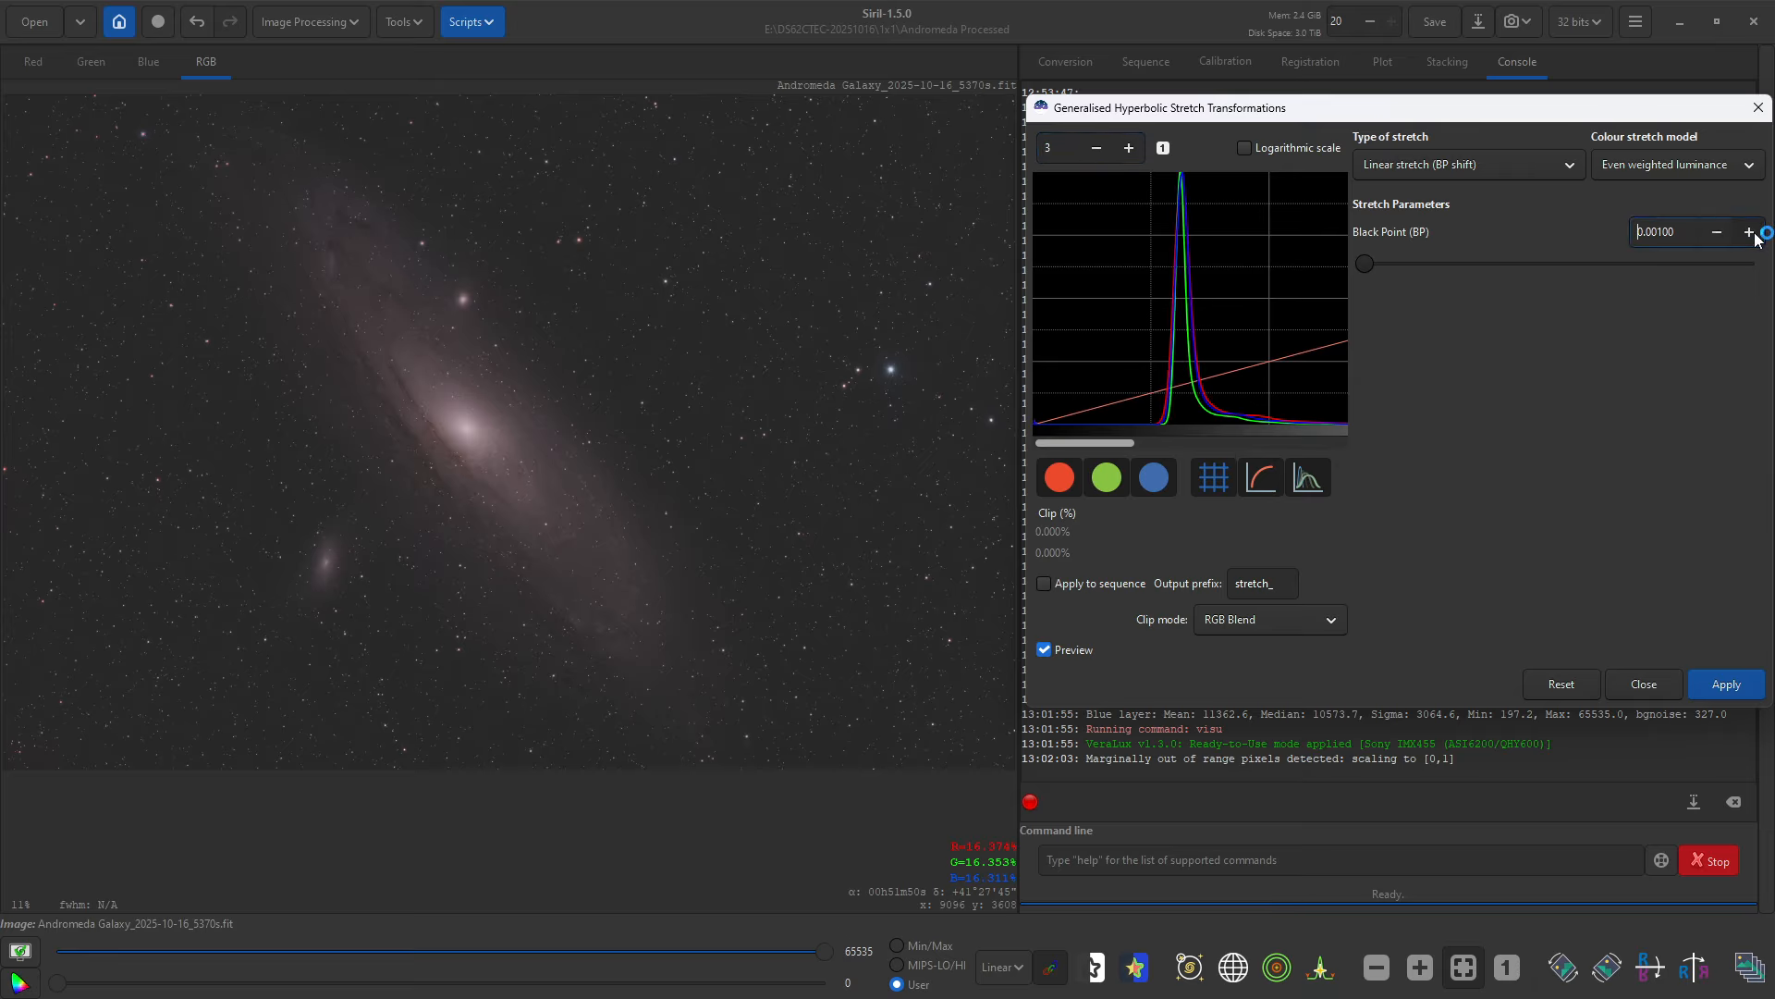
left_click(1750, 233)
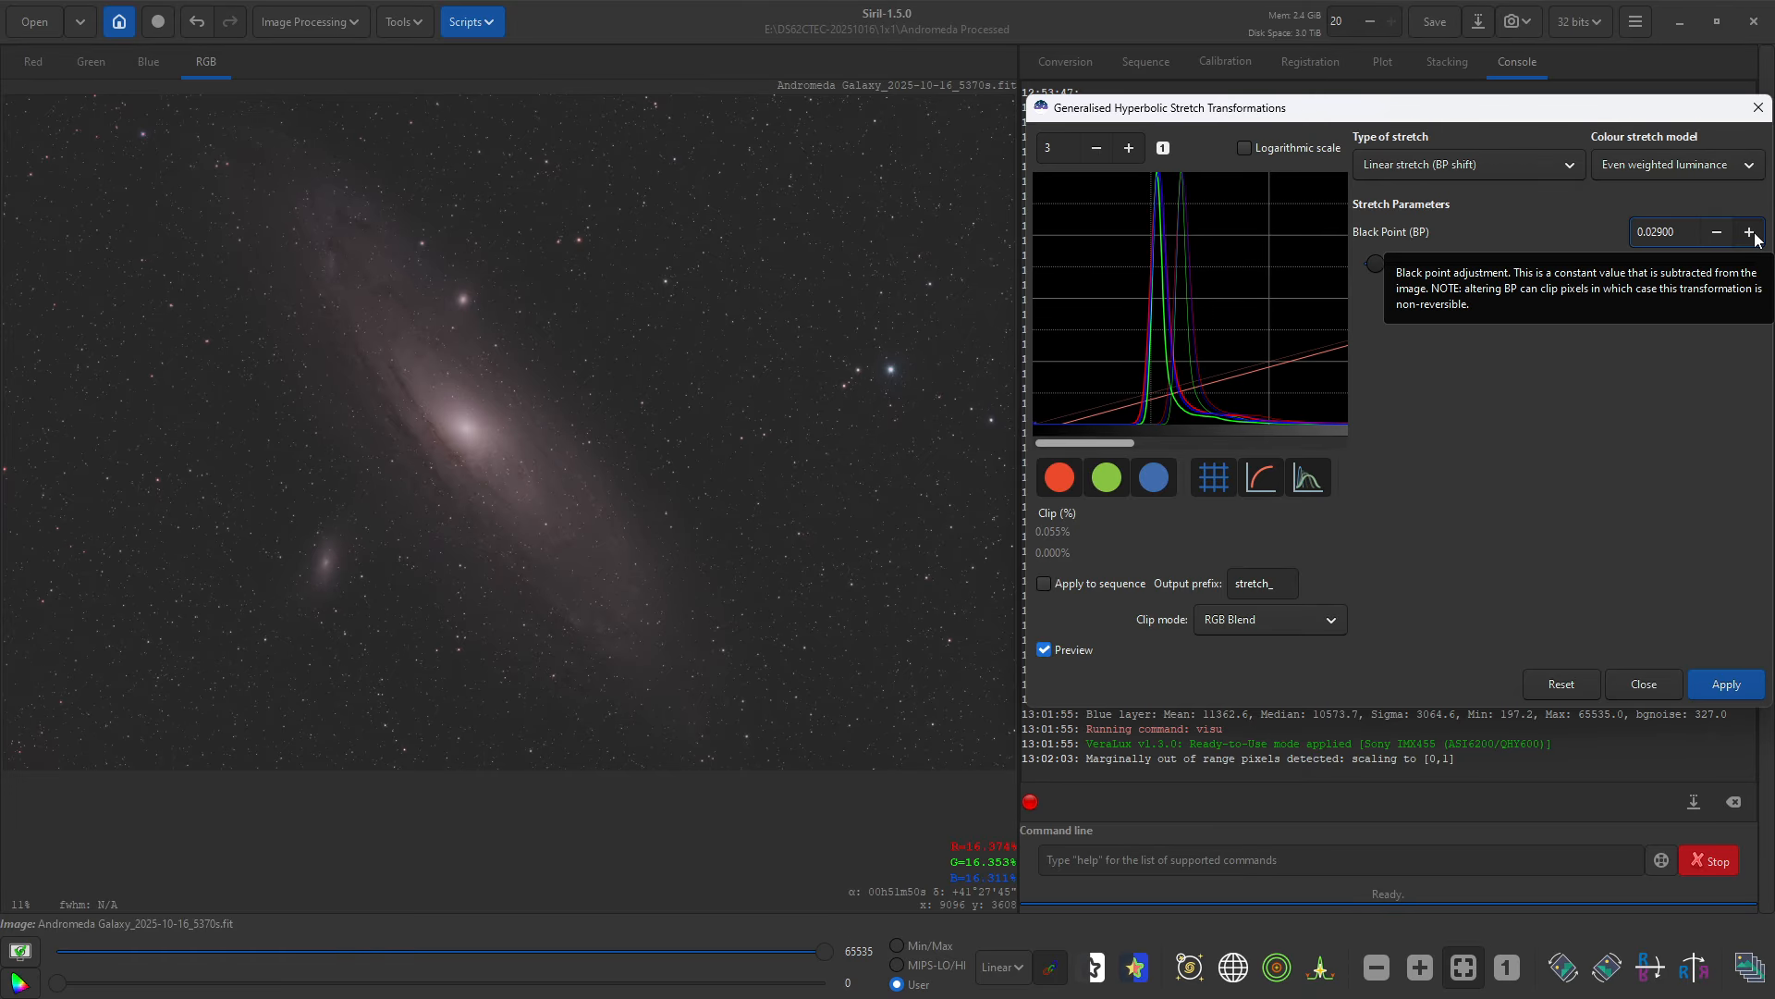
left_click_drag(1753, 236, 1753, 236)
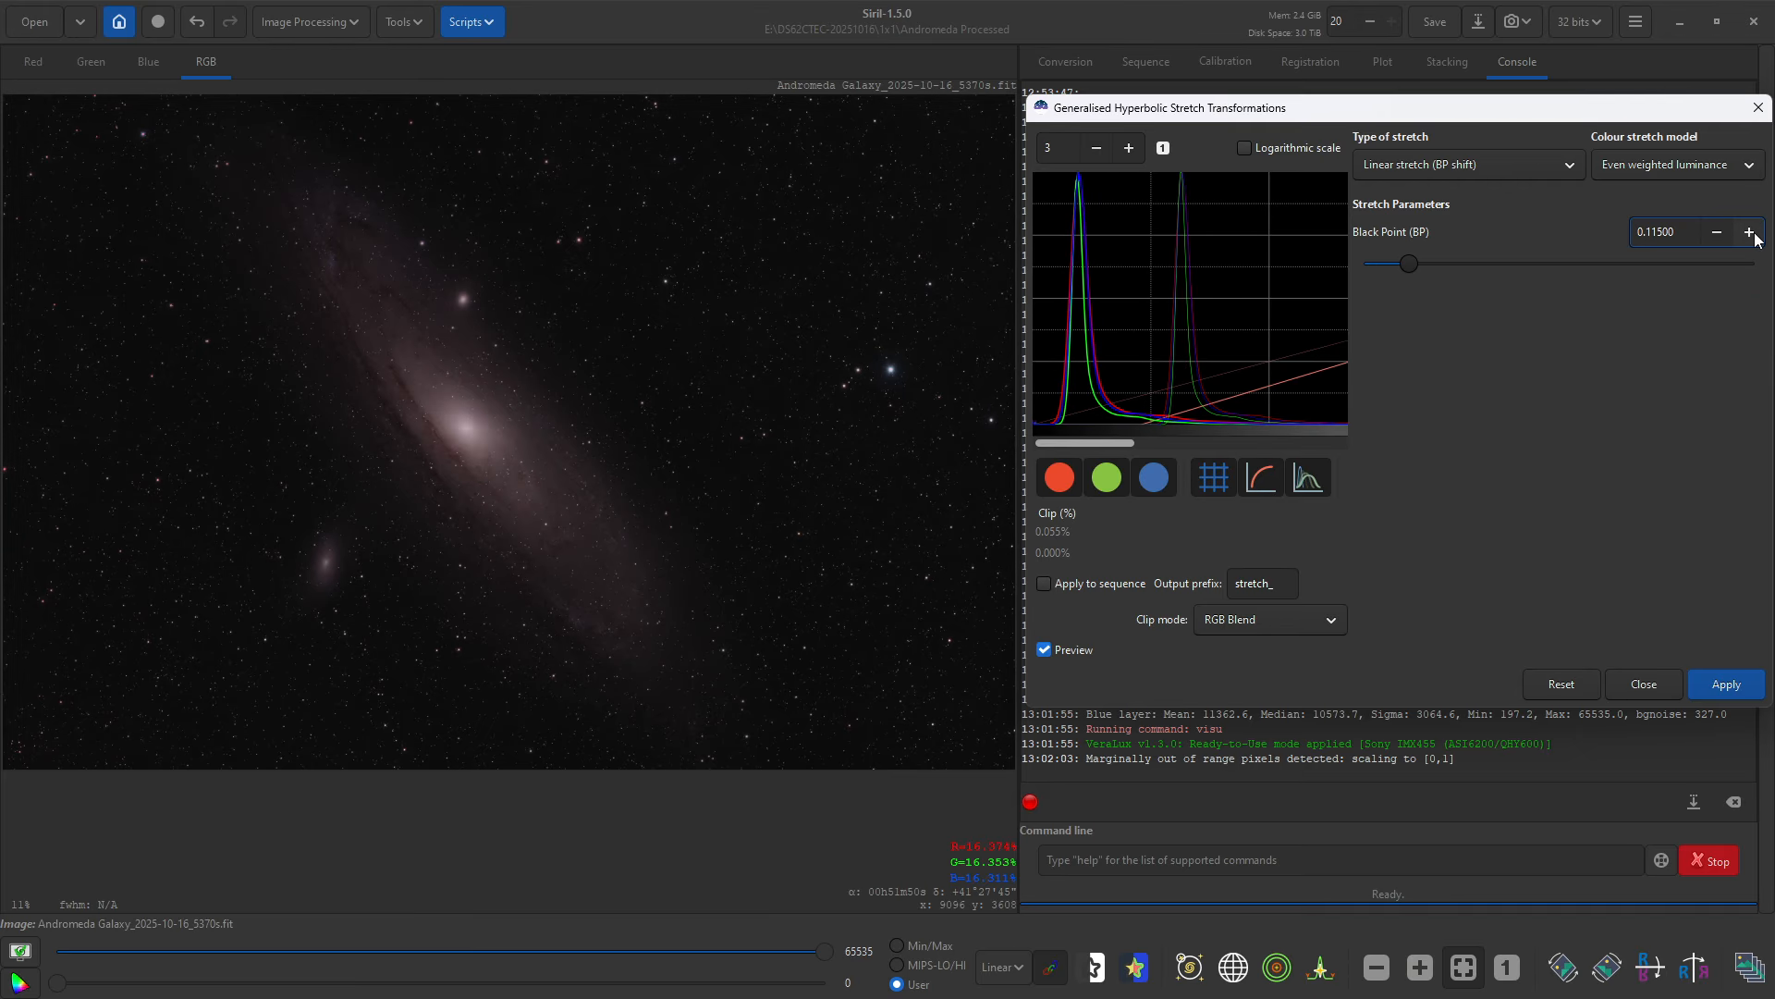
left_click(1753, 236)
left_click(1753, 235)
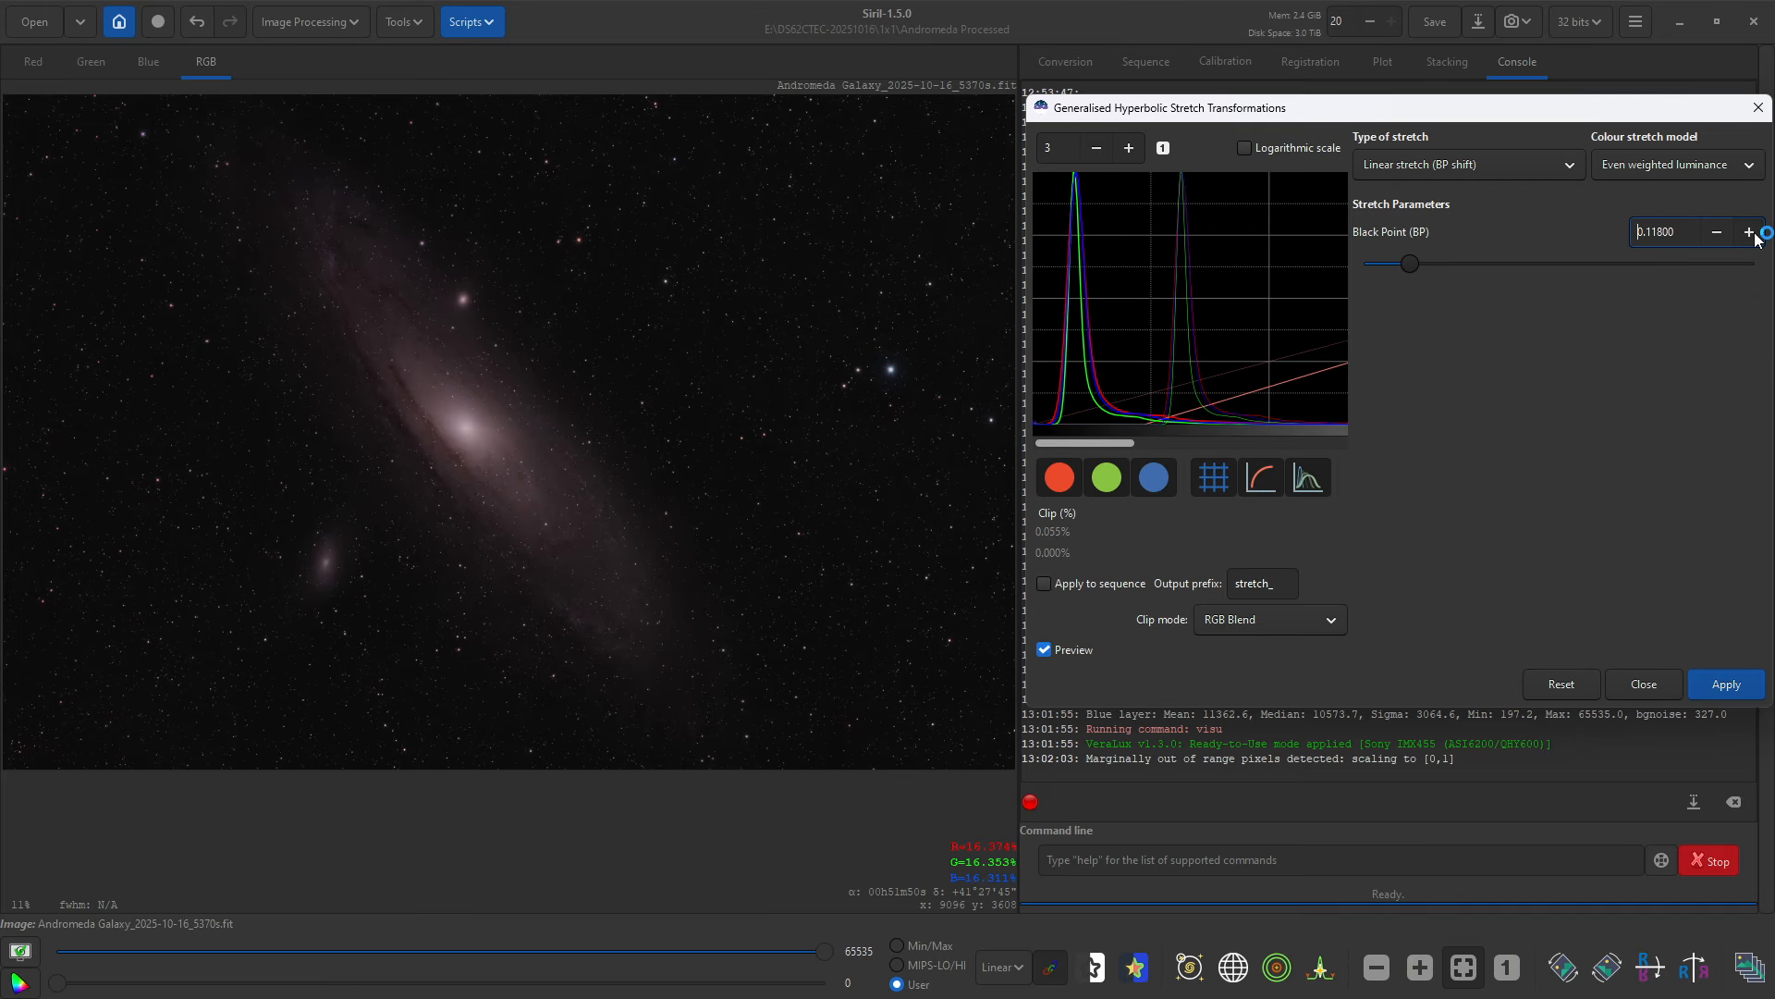
left_click(1753, 235)
left_click(1753, 235)
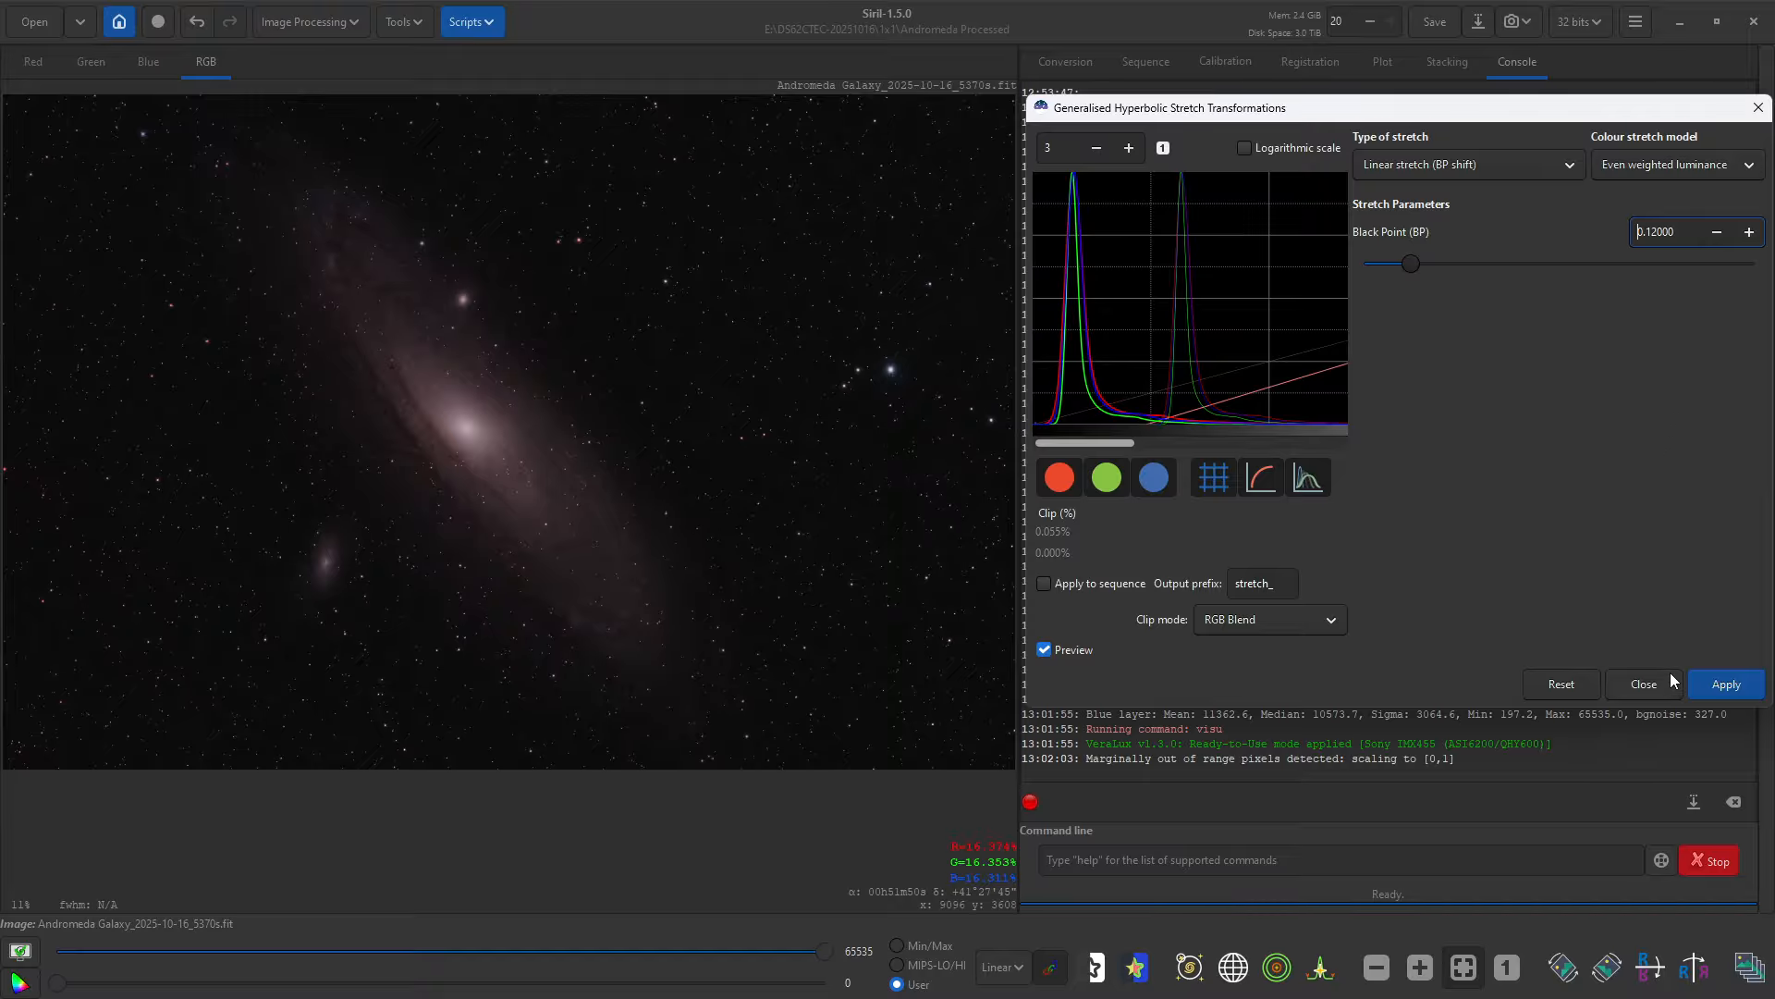
left_click(1713, 689)
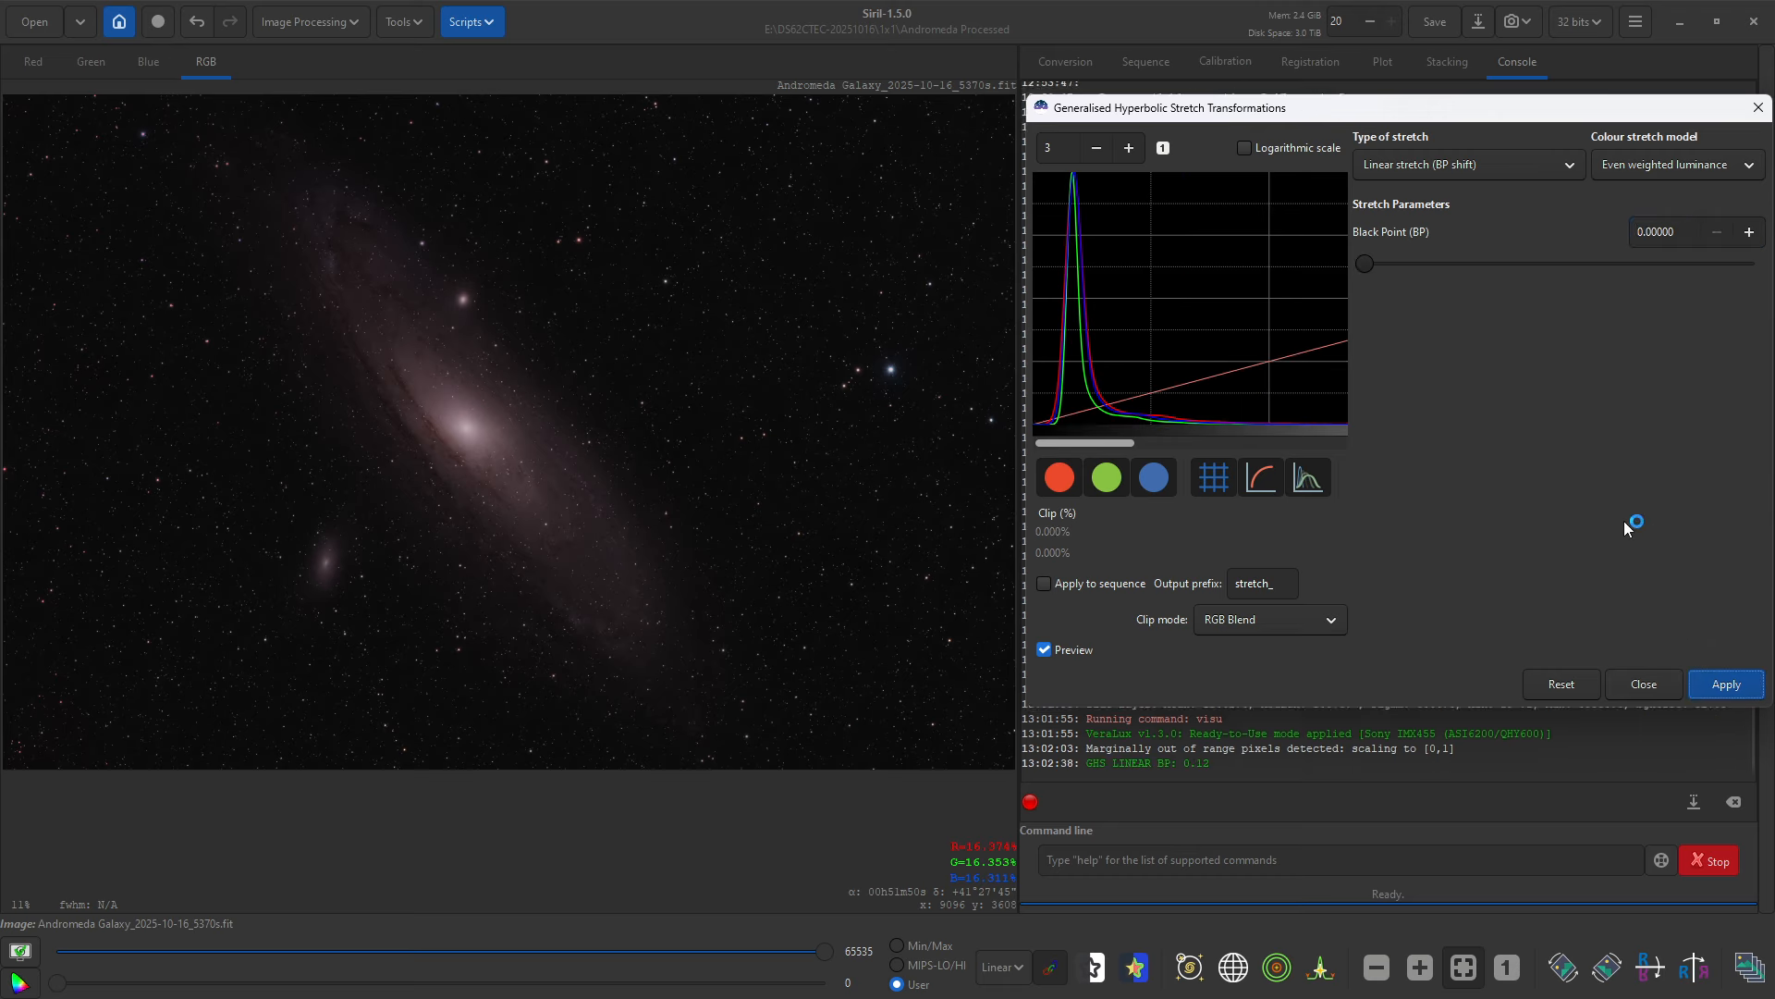
Step: Switch to Generalised hyperbolic transform and sample the symmetry point from a small selection in the galaxy's upper outer arm
left_click(1450, 163)
left_click(1452, 69)
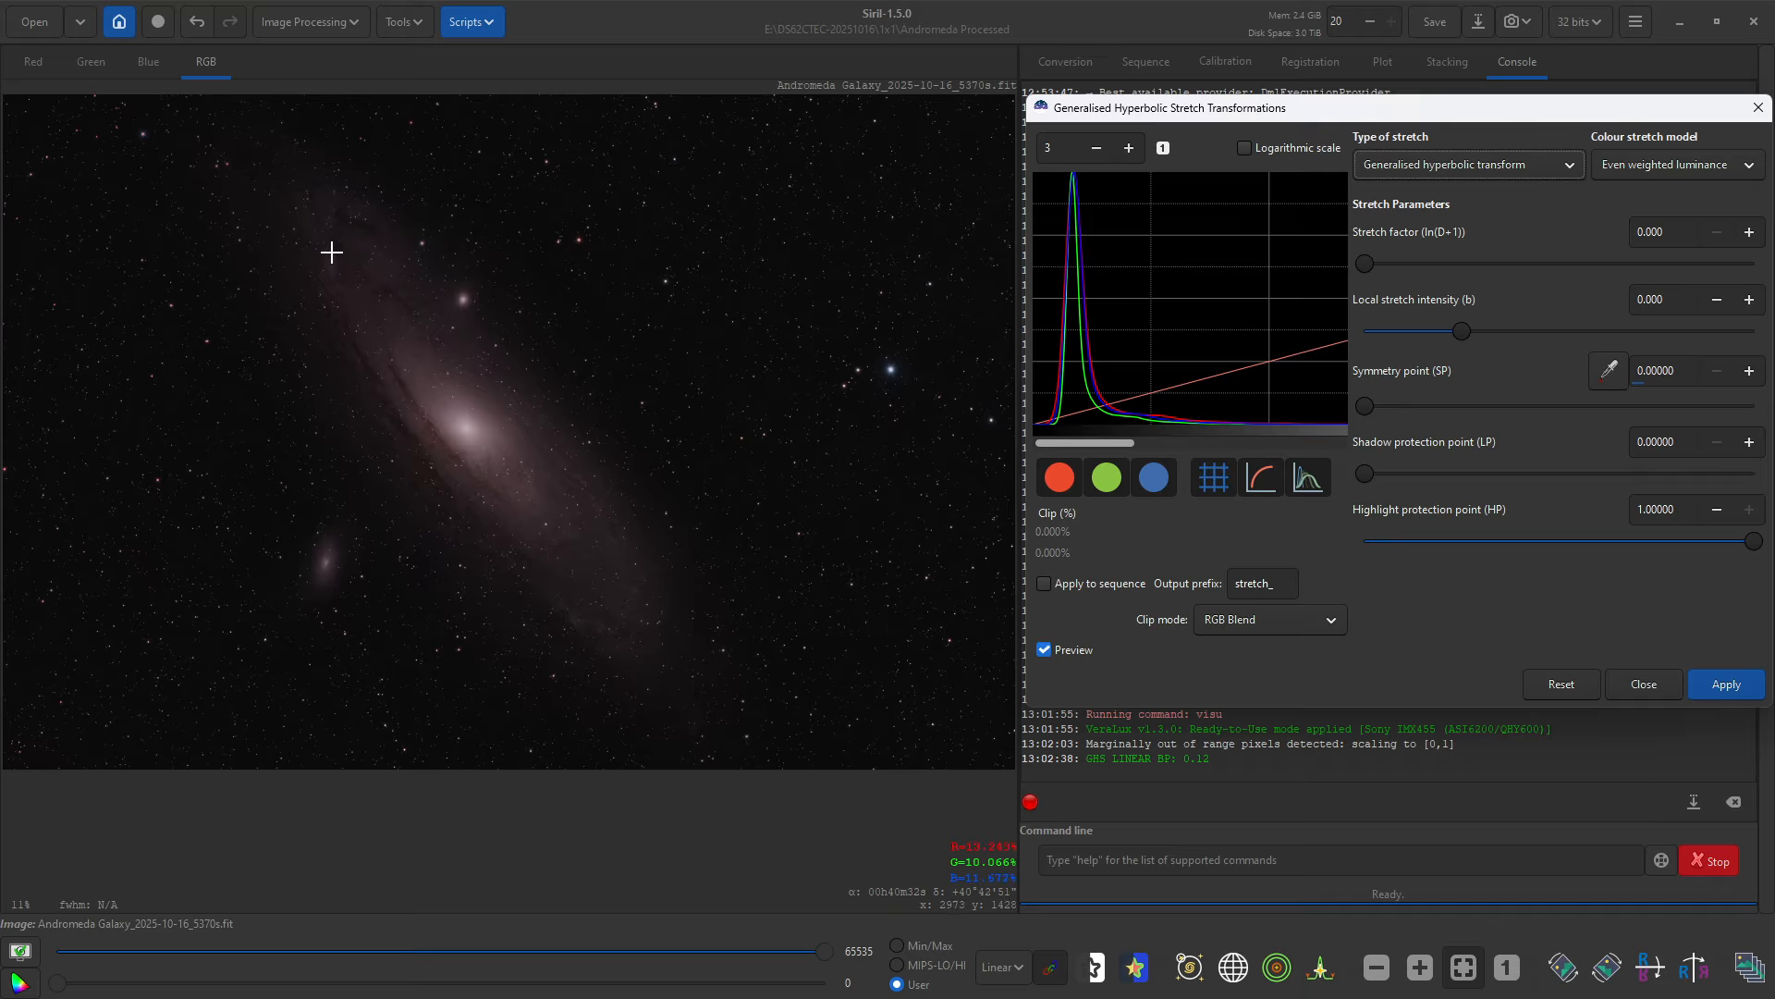
left_click_drag(325, 254, 331, 257)
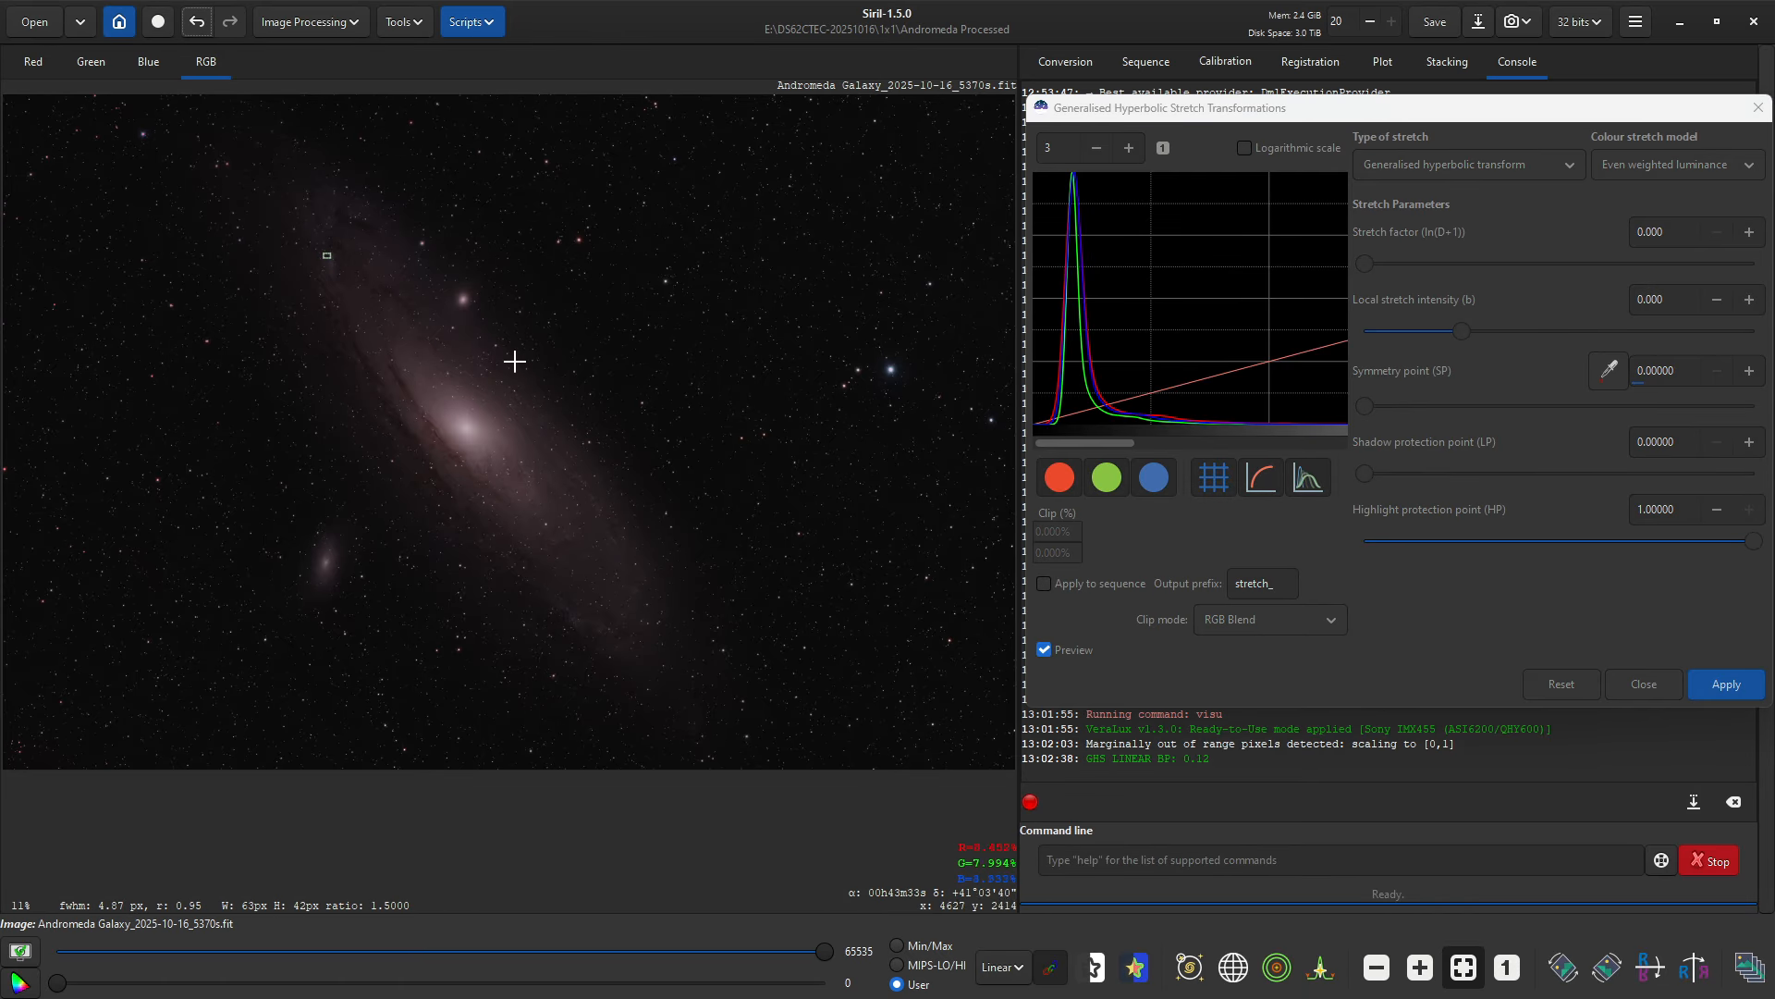
left_click(1609, 370)
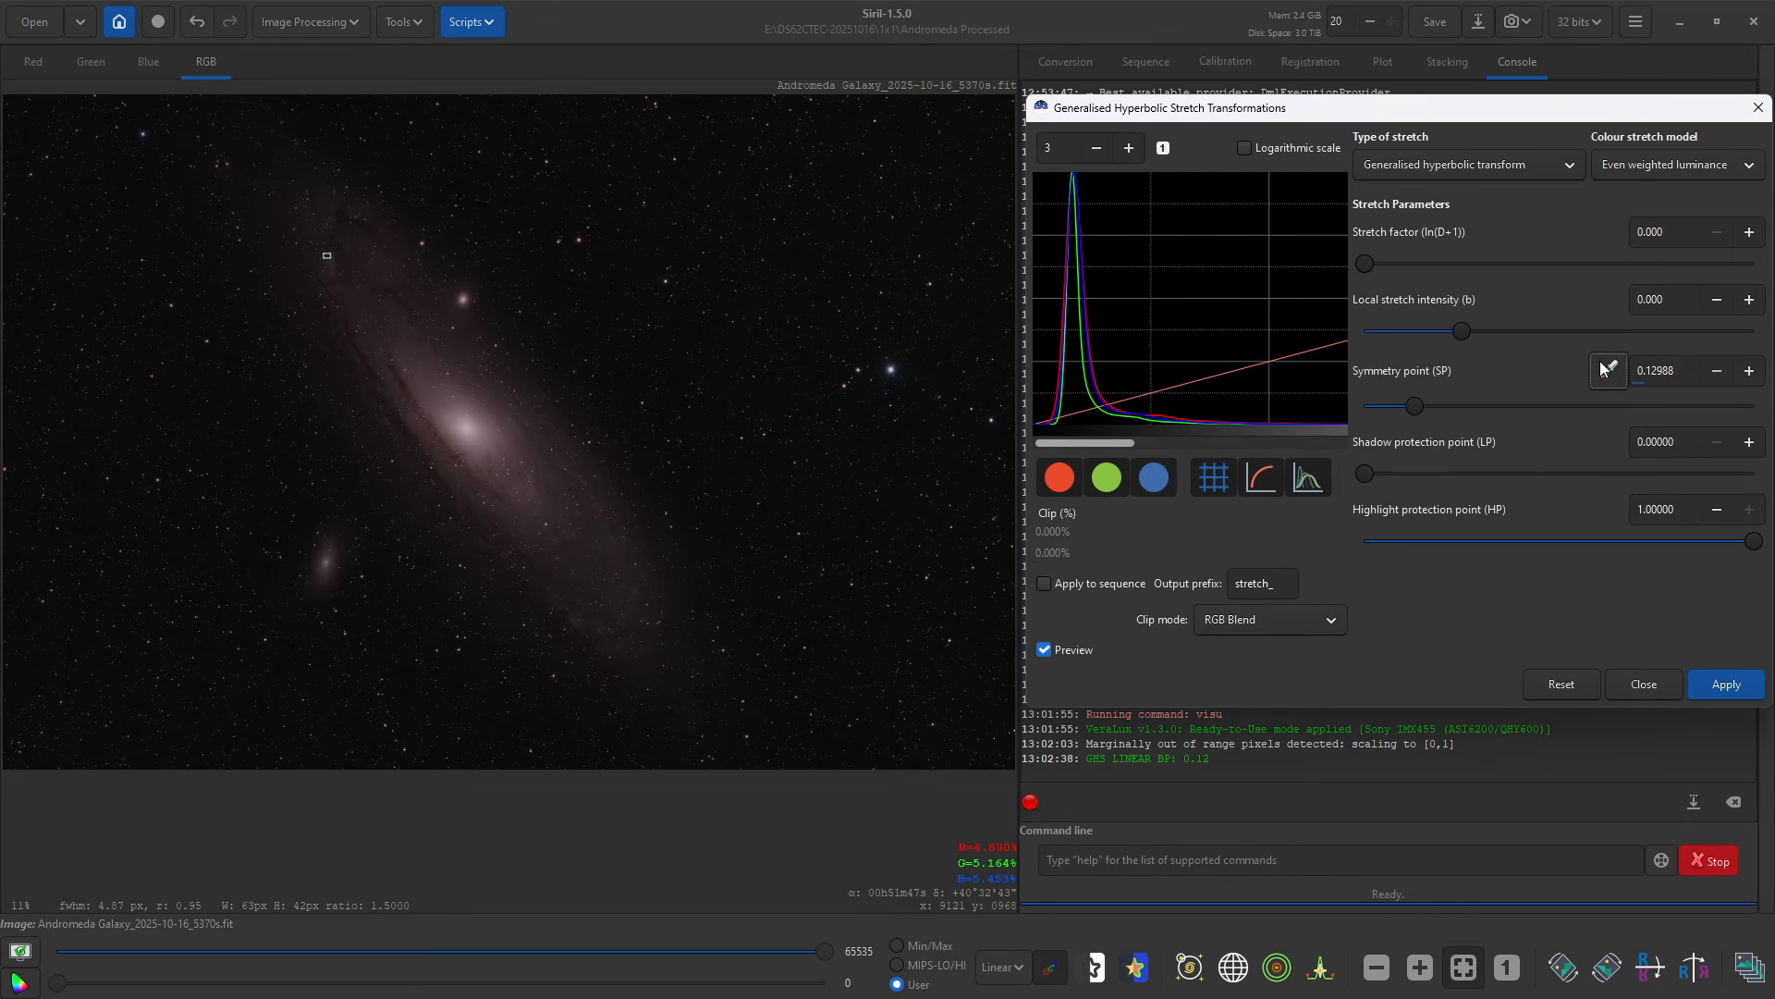
Step: Set the stretch factor to 1.200 and the local stretch intensity to 1.200
left_click_drag(1463, 331, 1487, 330)
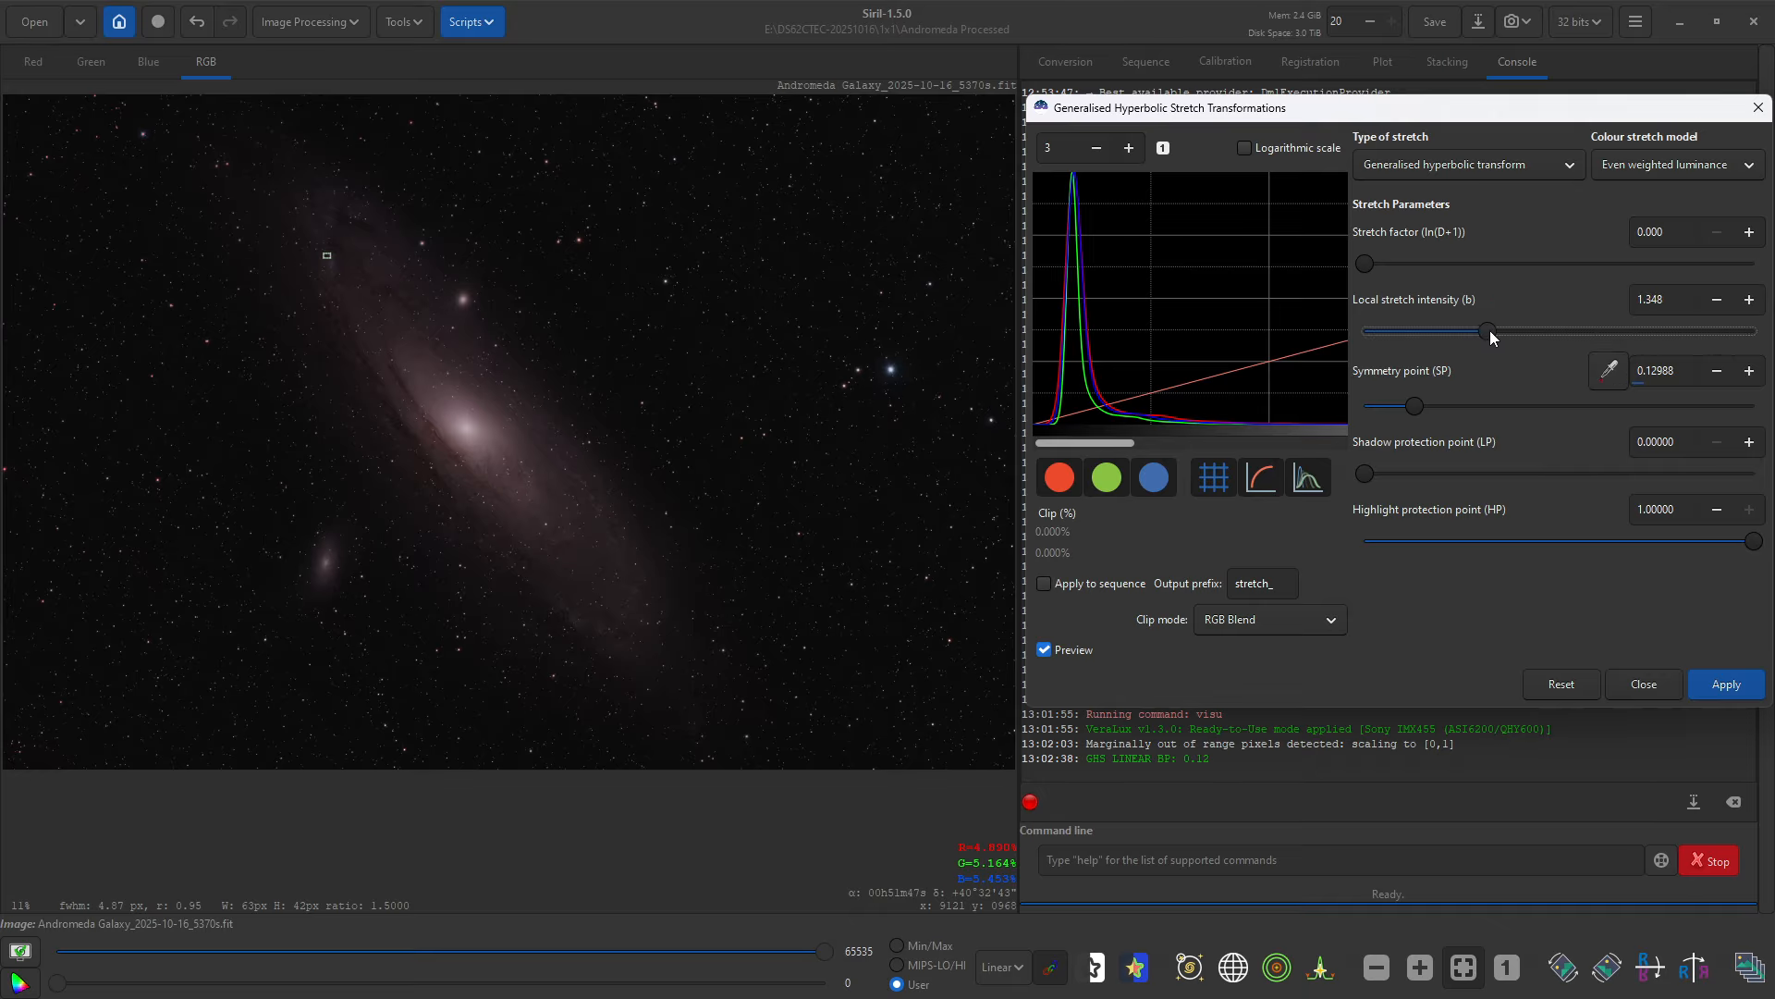
left_click_drag(1373, 263, 1392, 262)
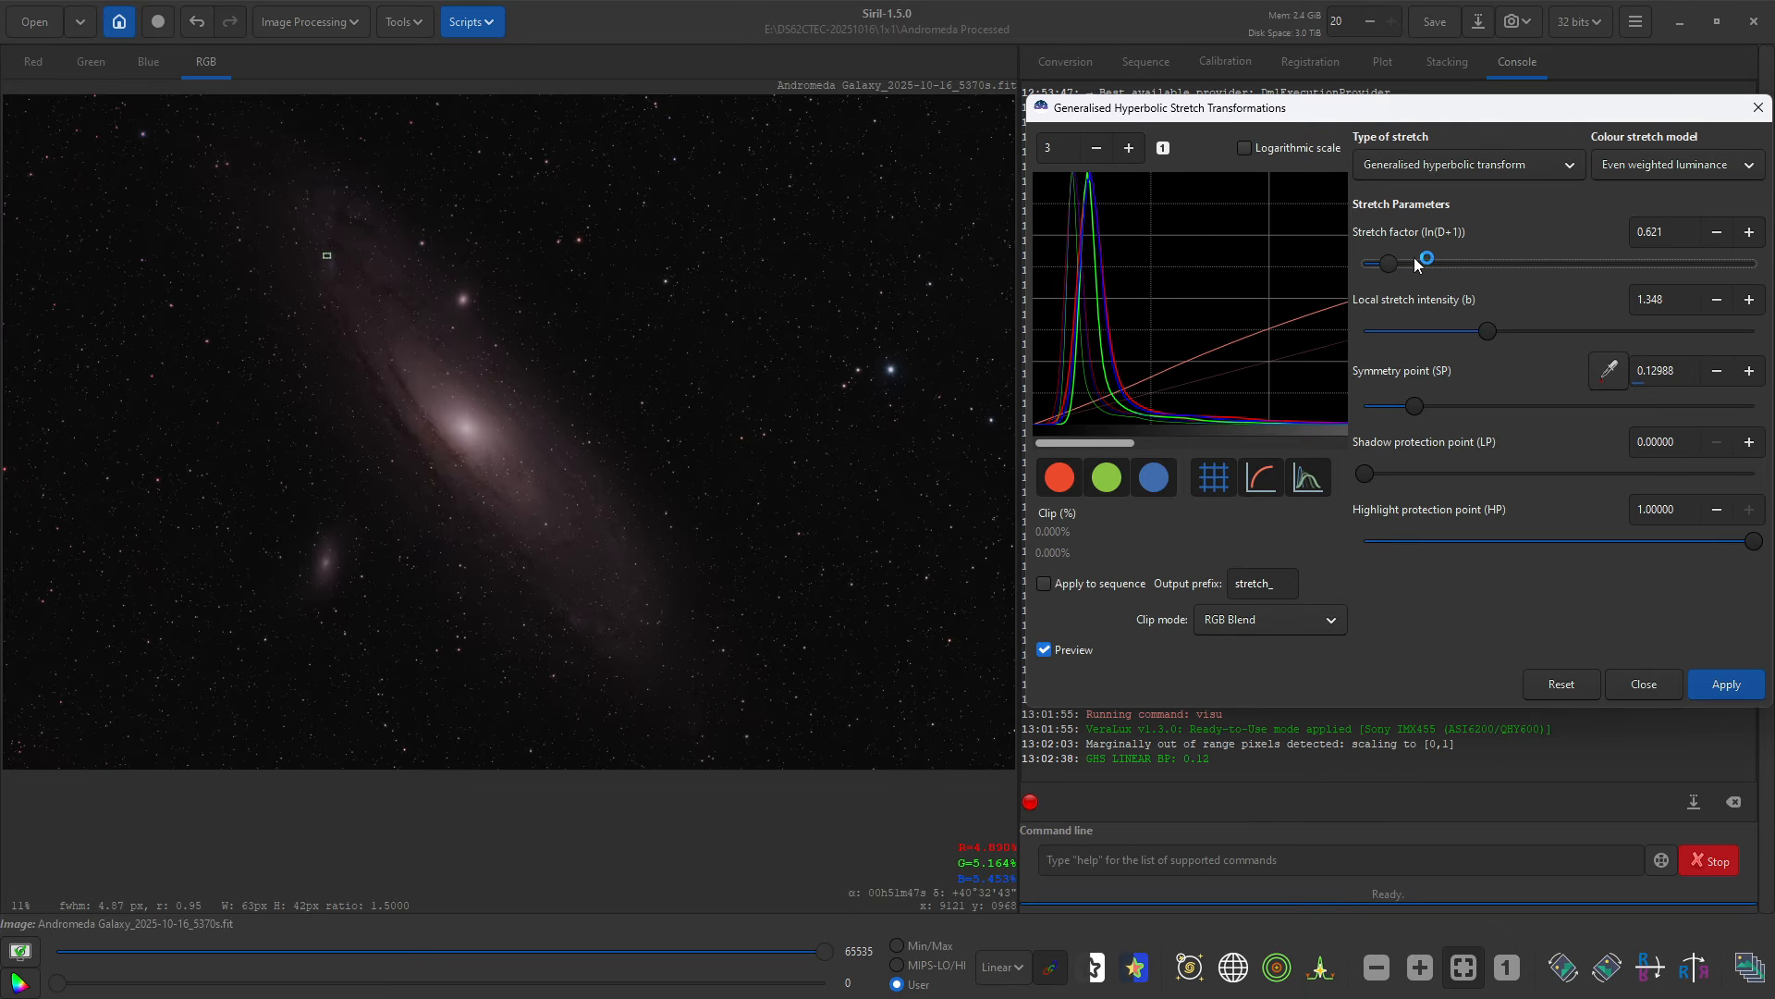
left_click_drag(1415, 263, 1392, 270)
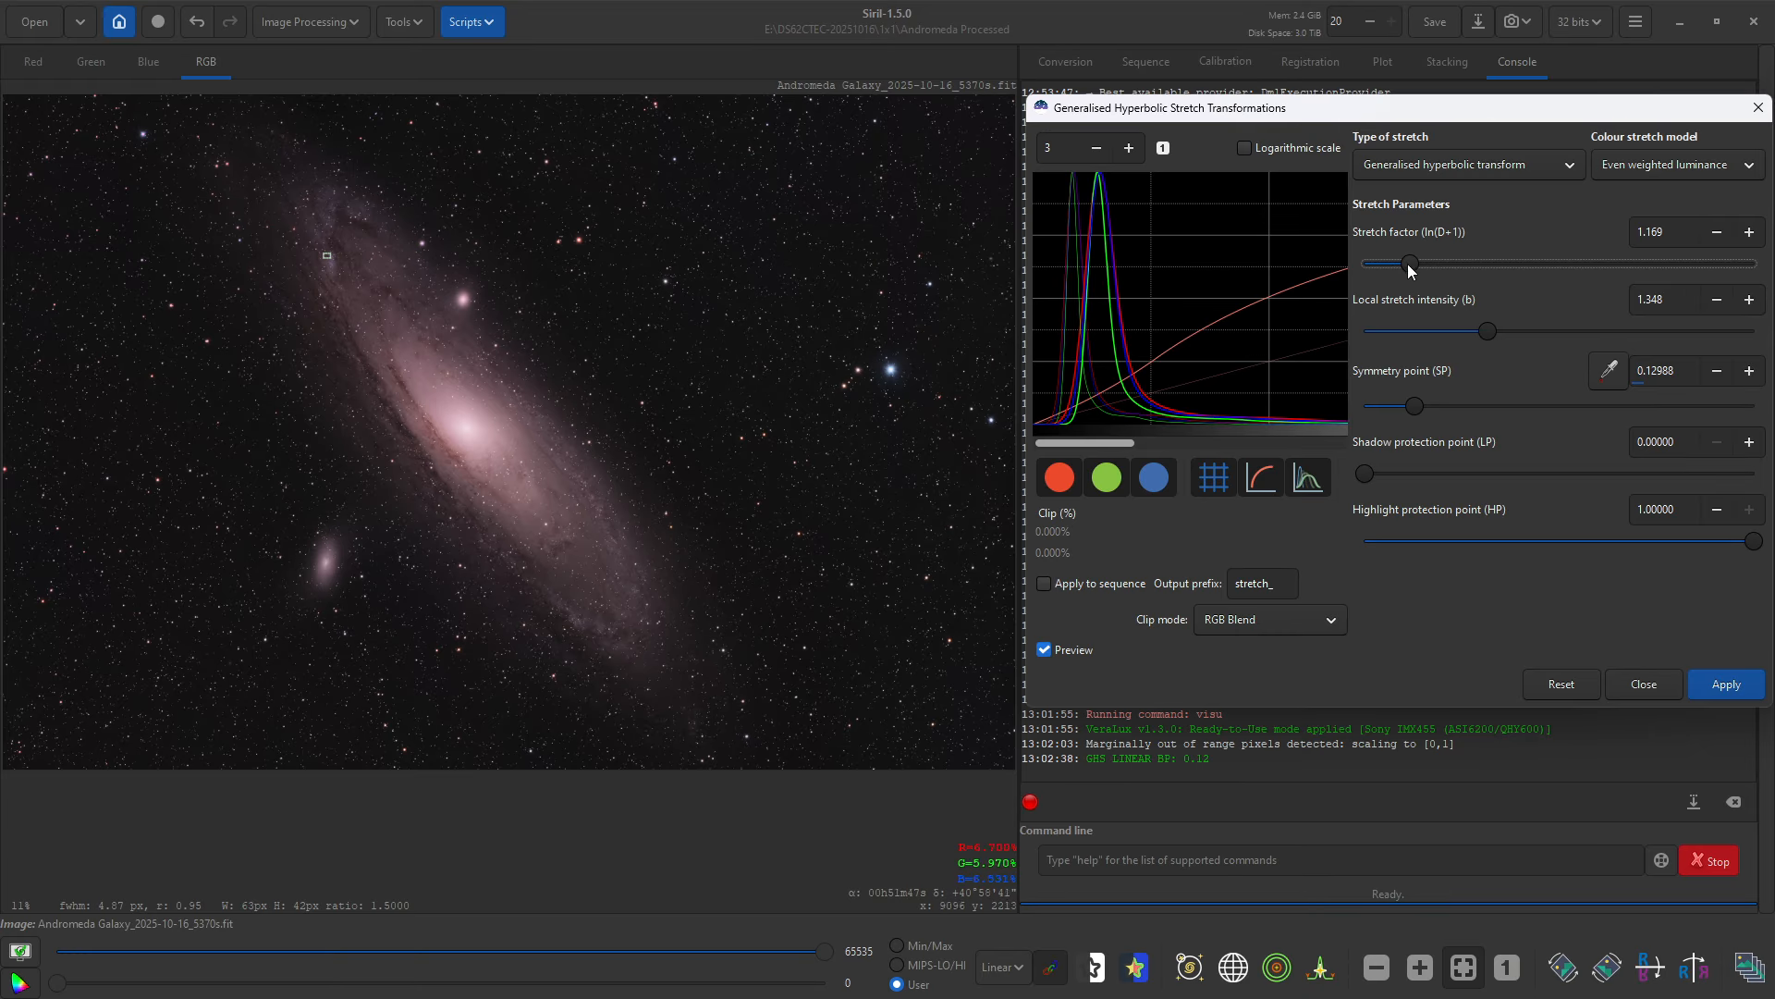
left_click_drag(1407, 263, 1413, 263)
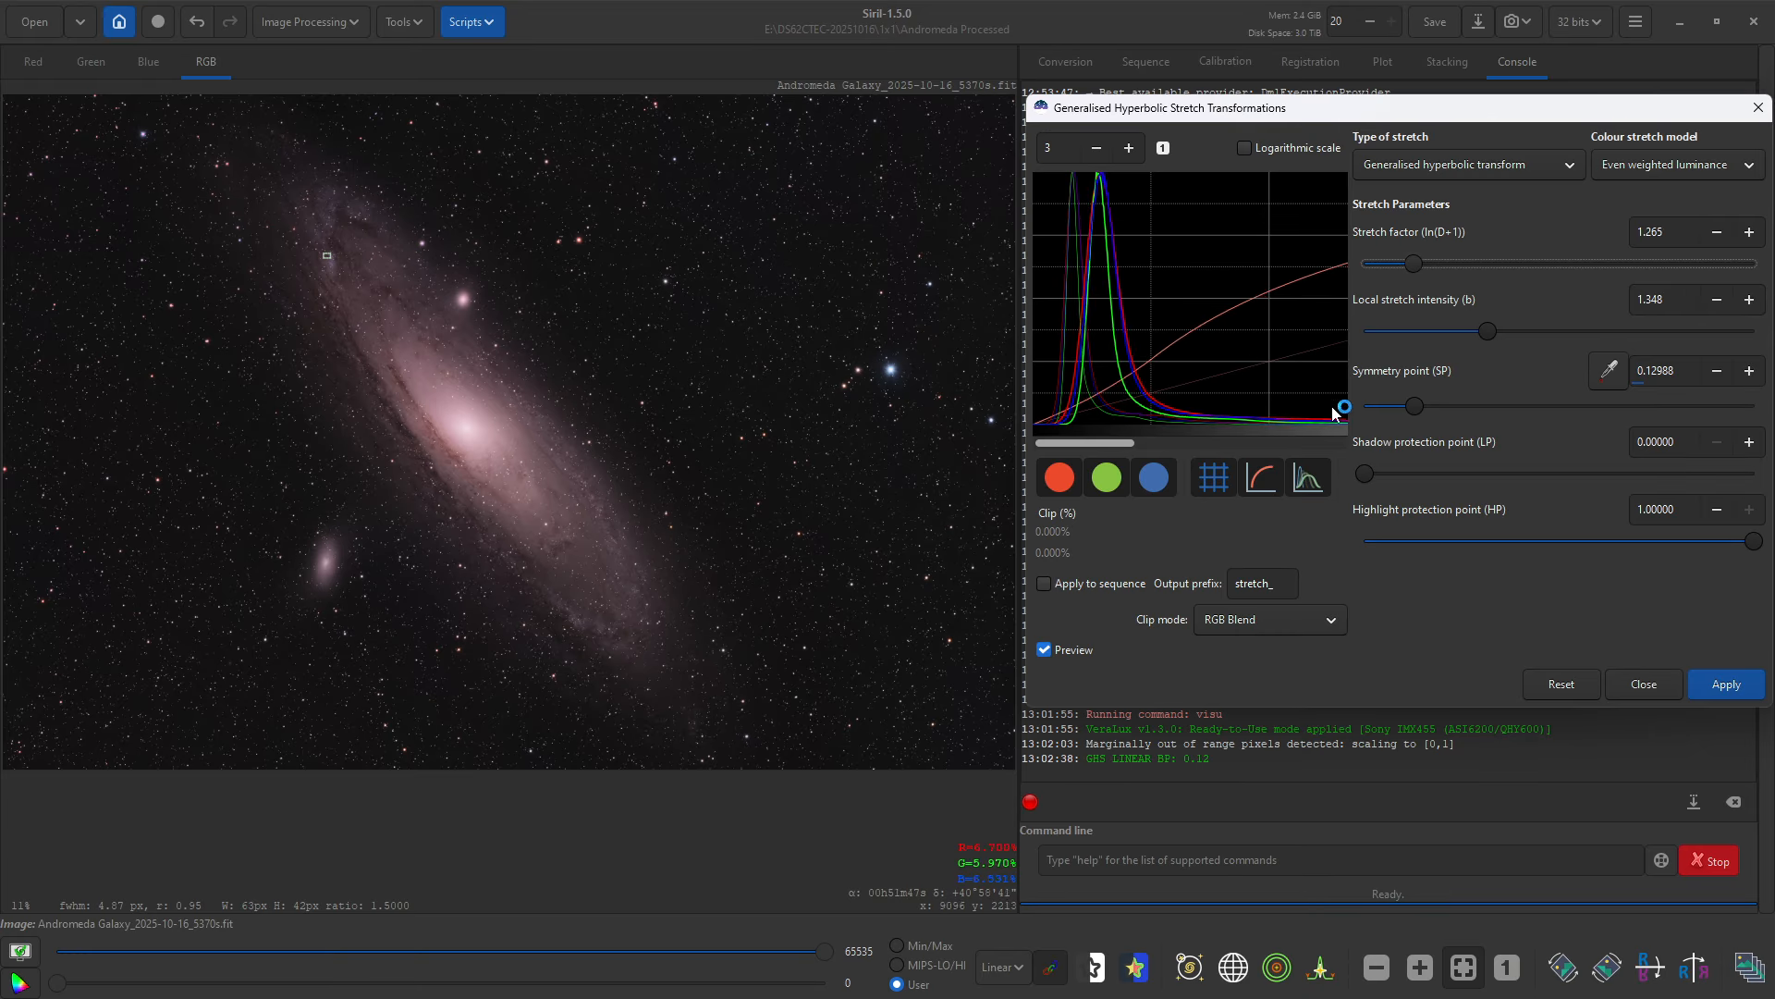
double_click(1680, 231)
type("2")
key("Return")
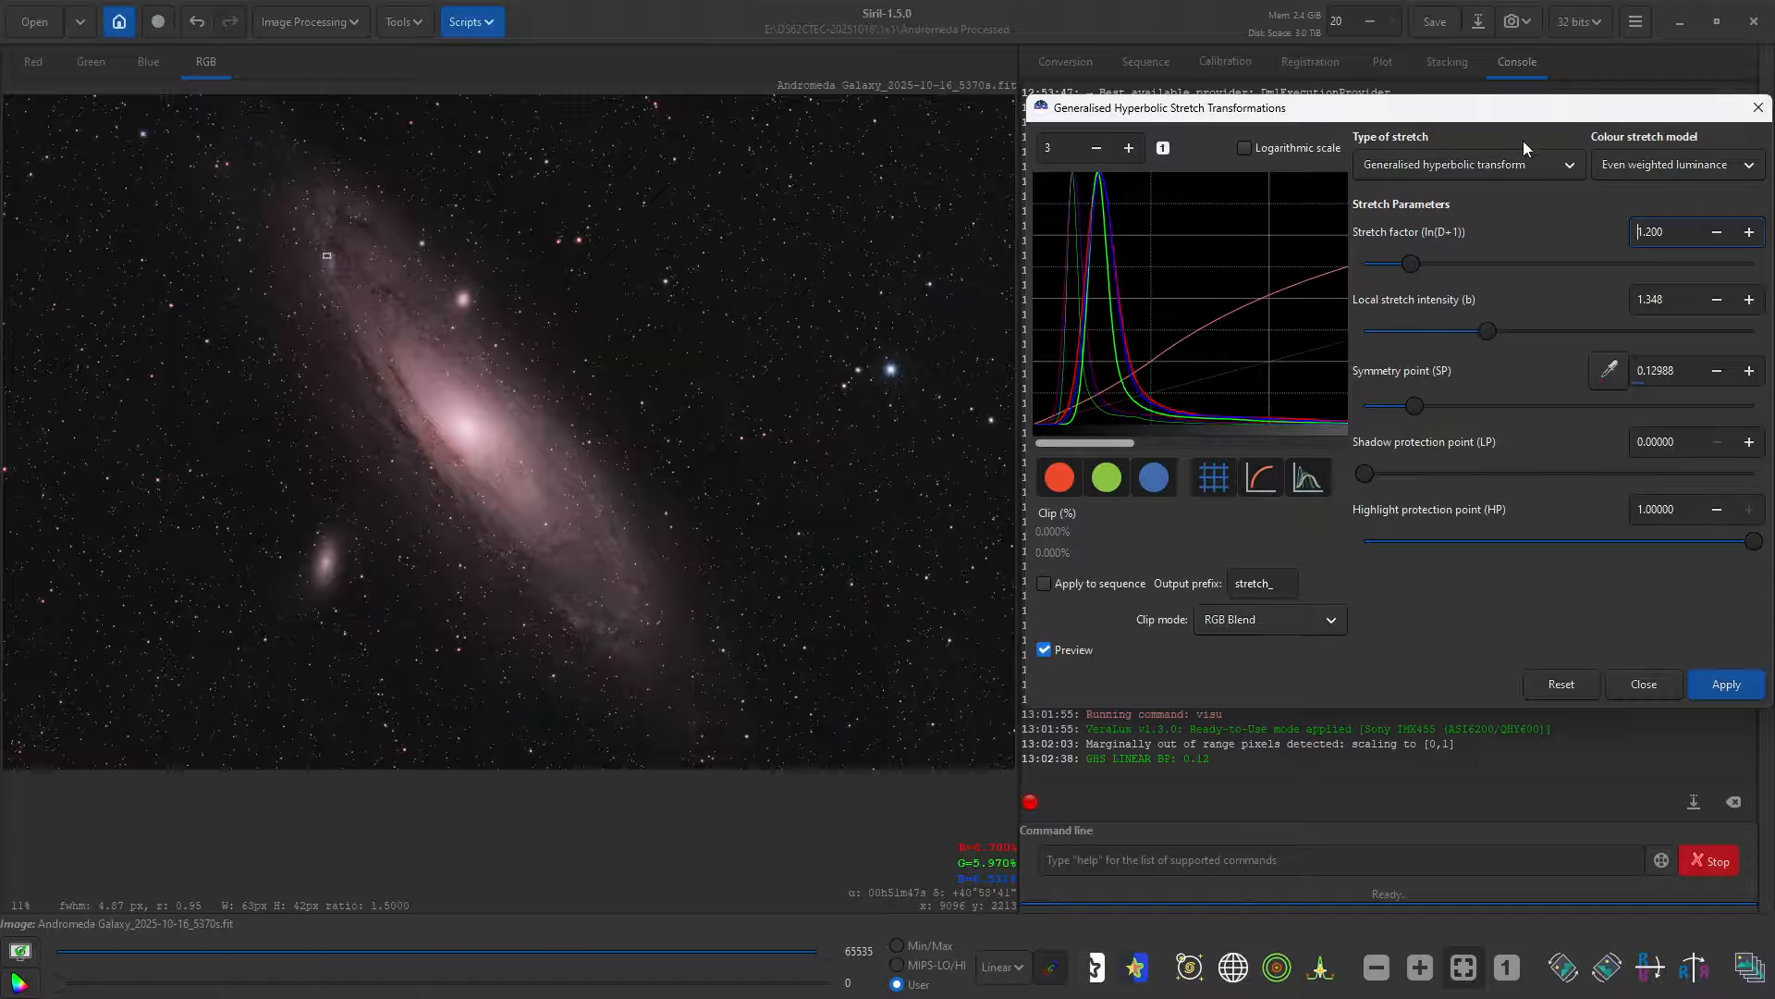
double_click(1688, 299)
type("2")
key("Return")
Step: Try the generalised hyperbolic transform on the image with highlight protection left at 1.00000, and undo it
left_click(1424, 163)
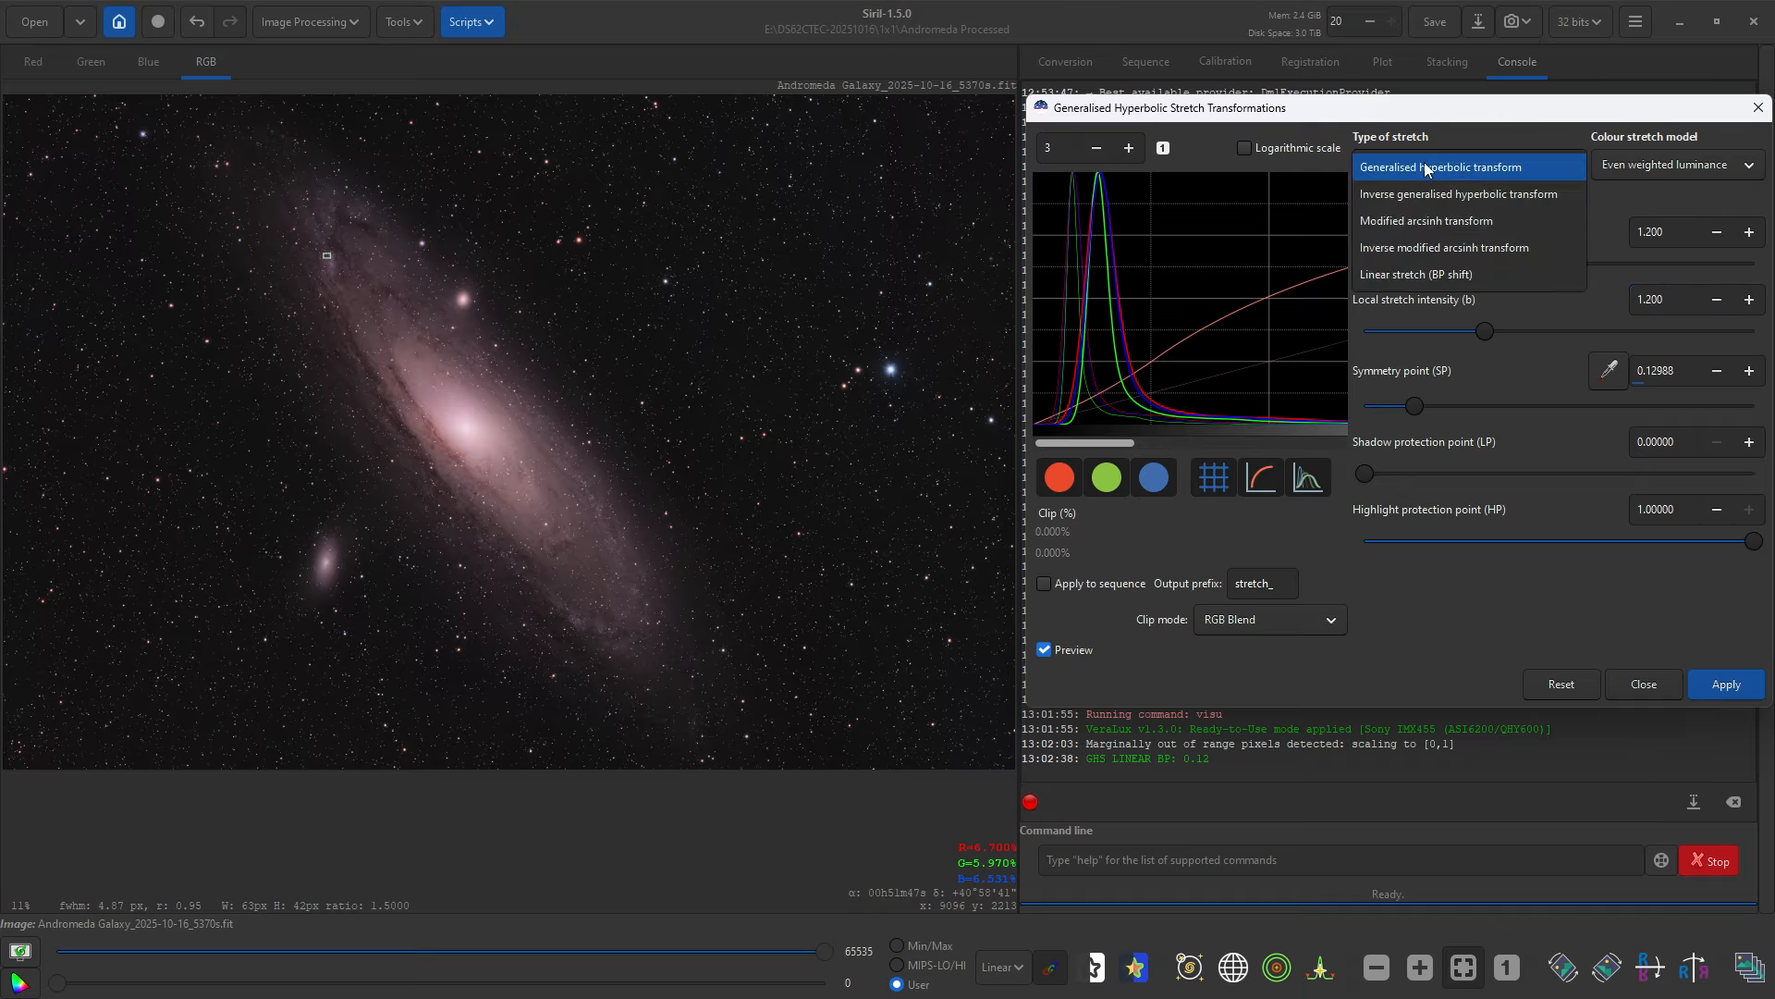
left_click(1428, 268)
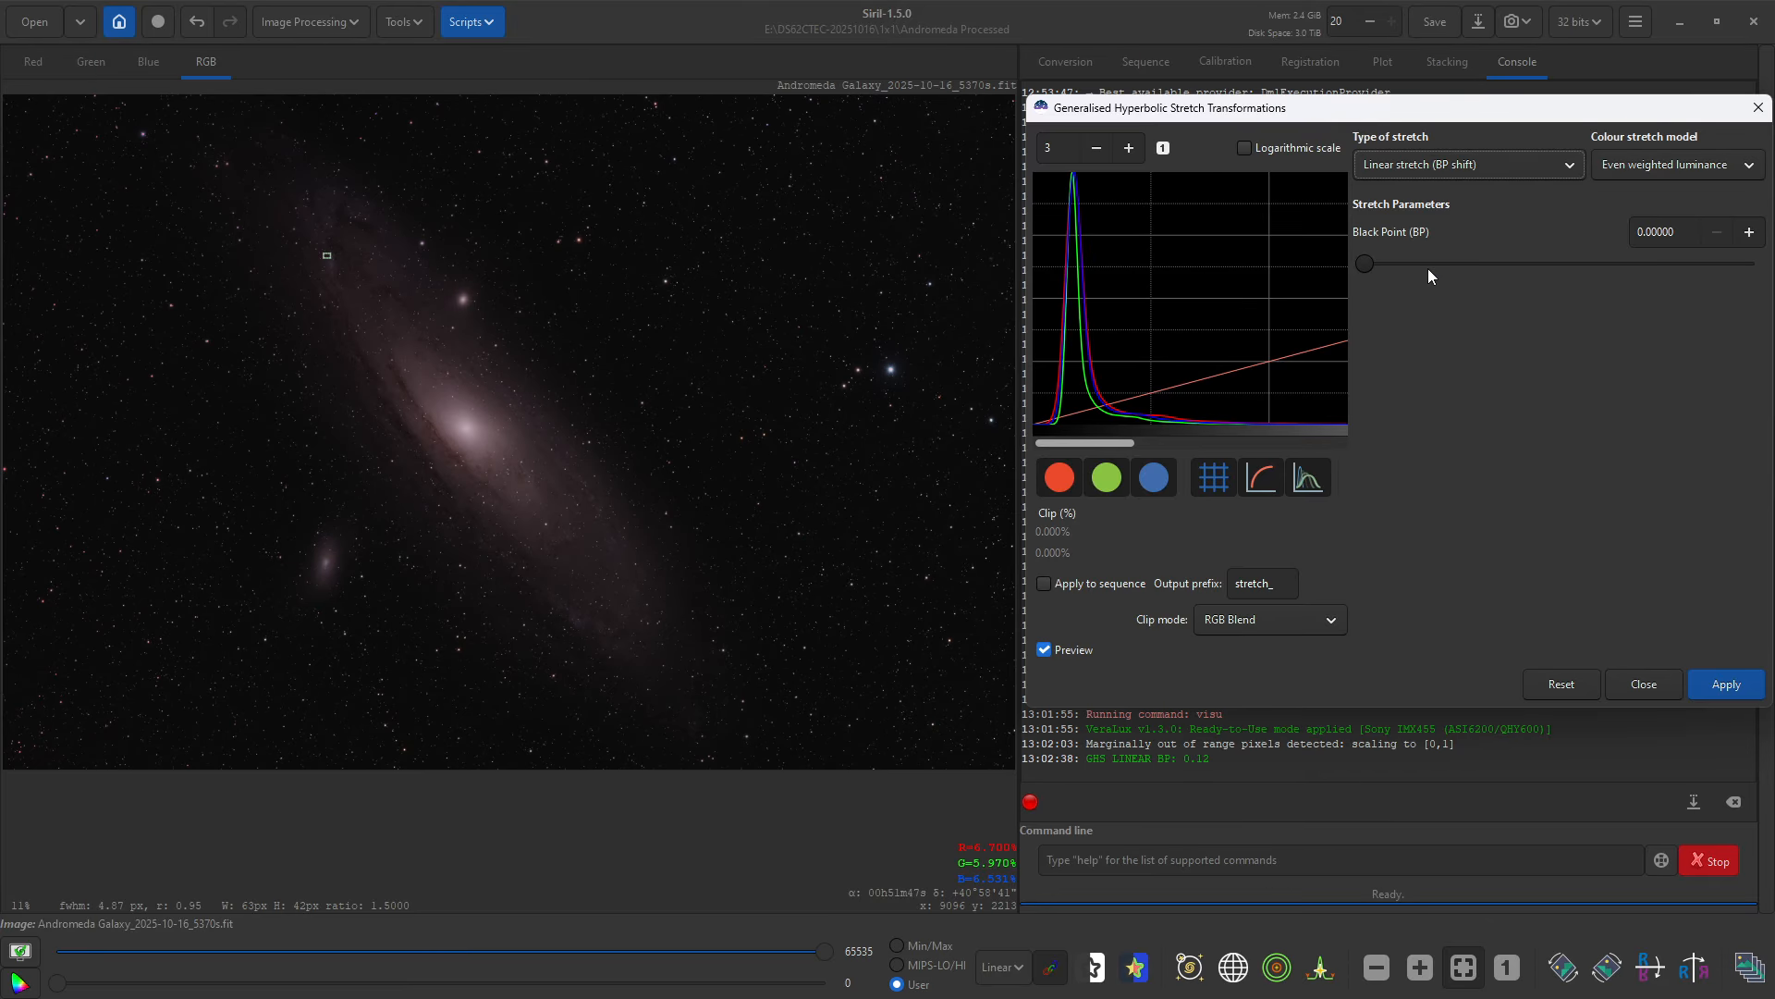
left_click(1469, 166)
left_click(1463, 66)
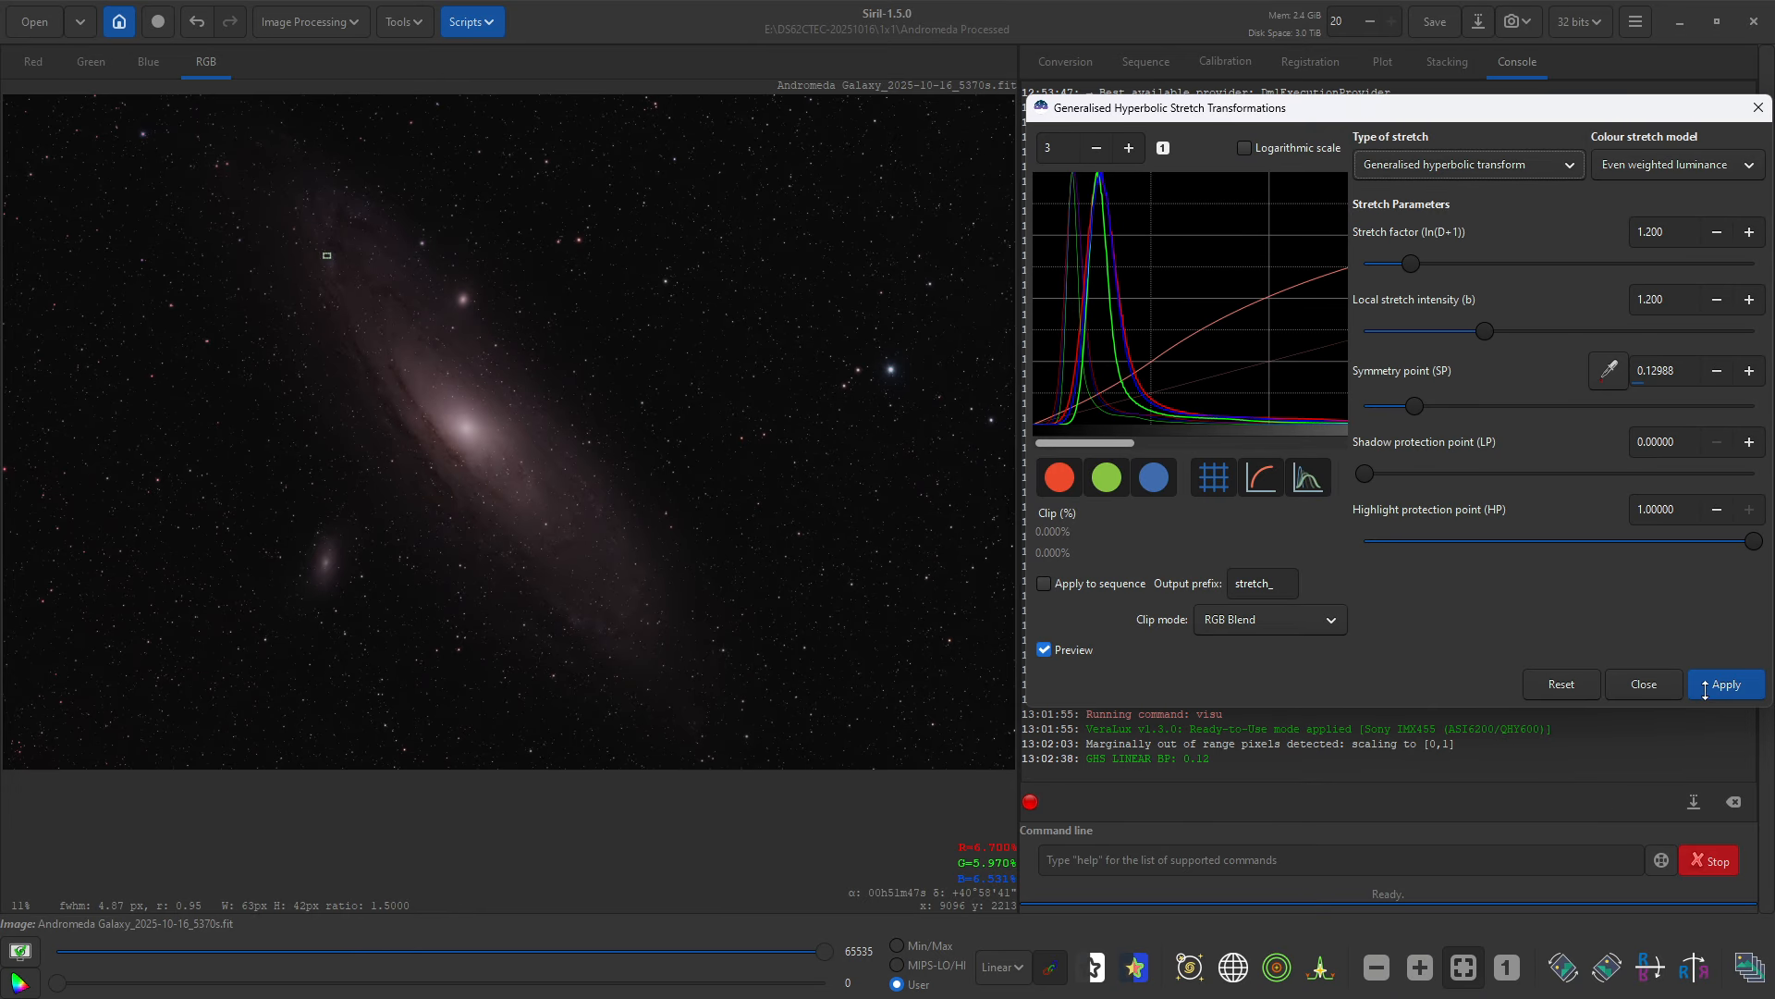
left_click(1694, 508)
key("Return")
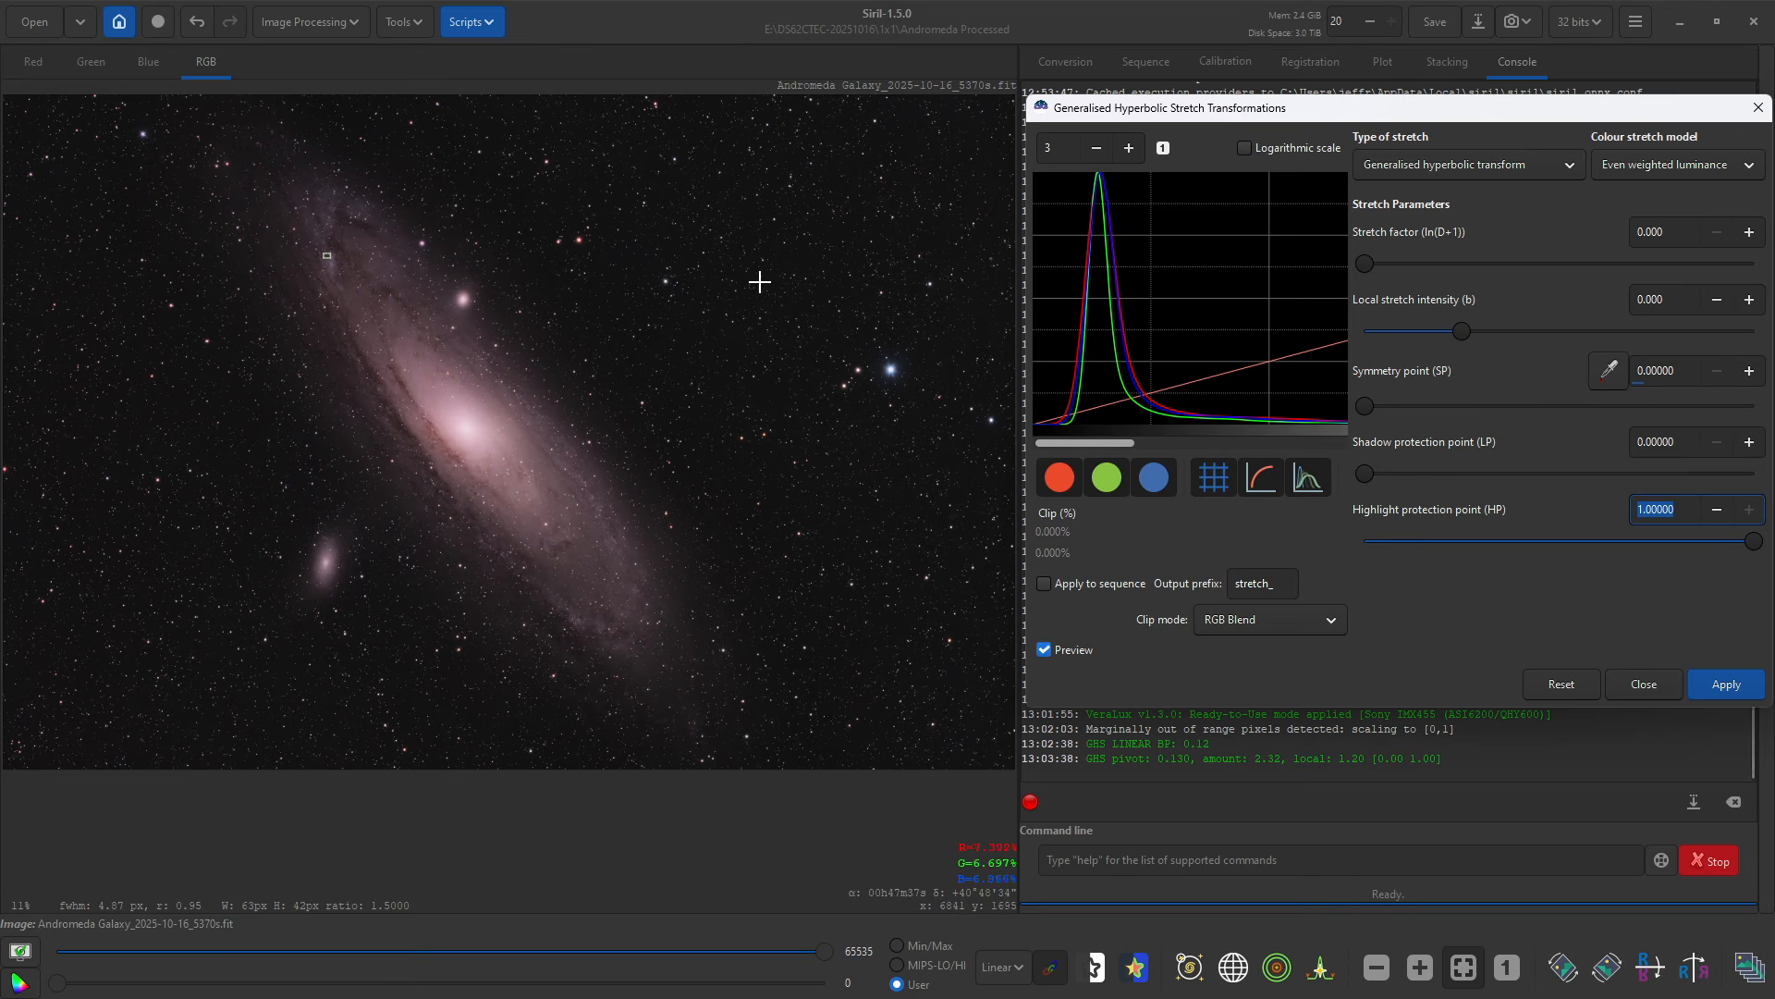
left_click(200, 24)
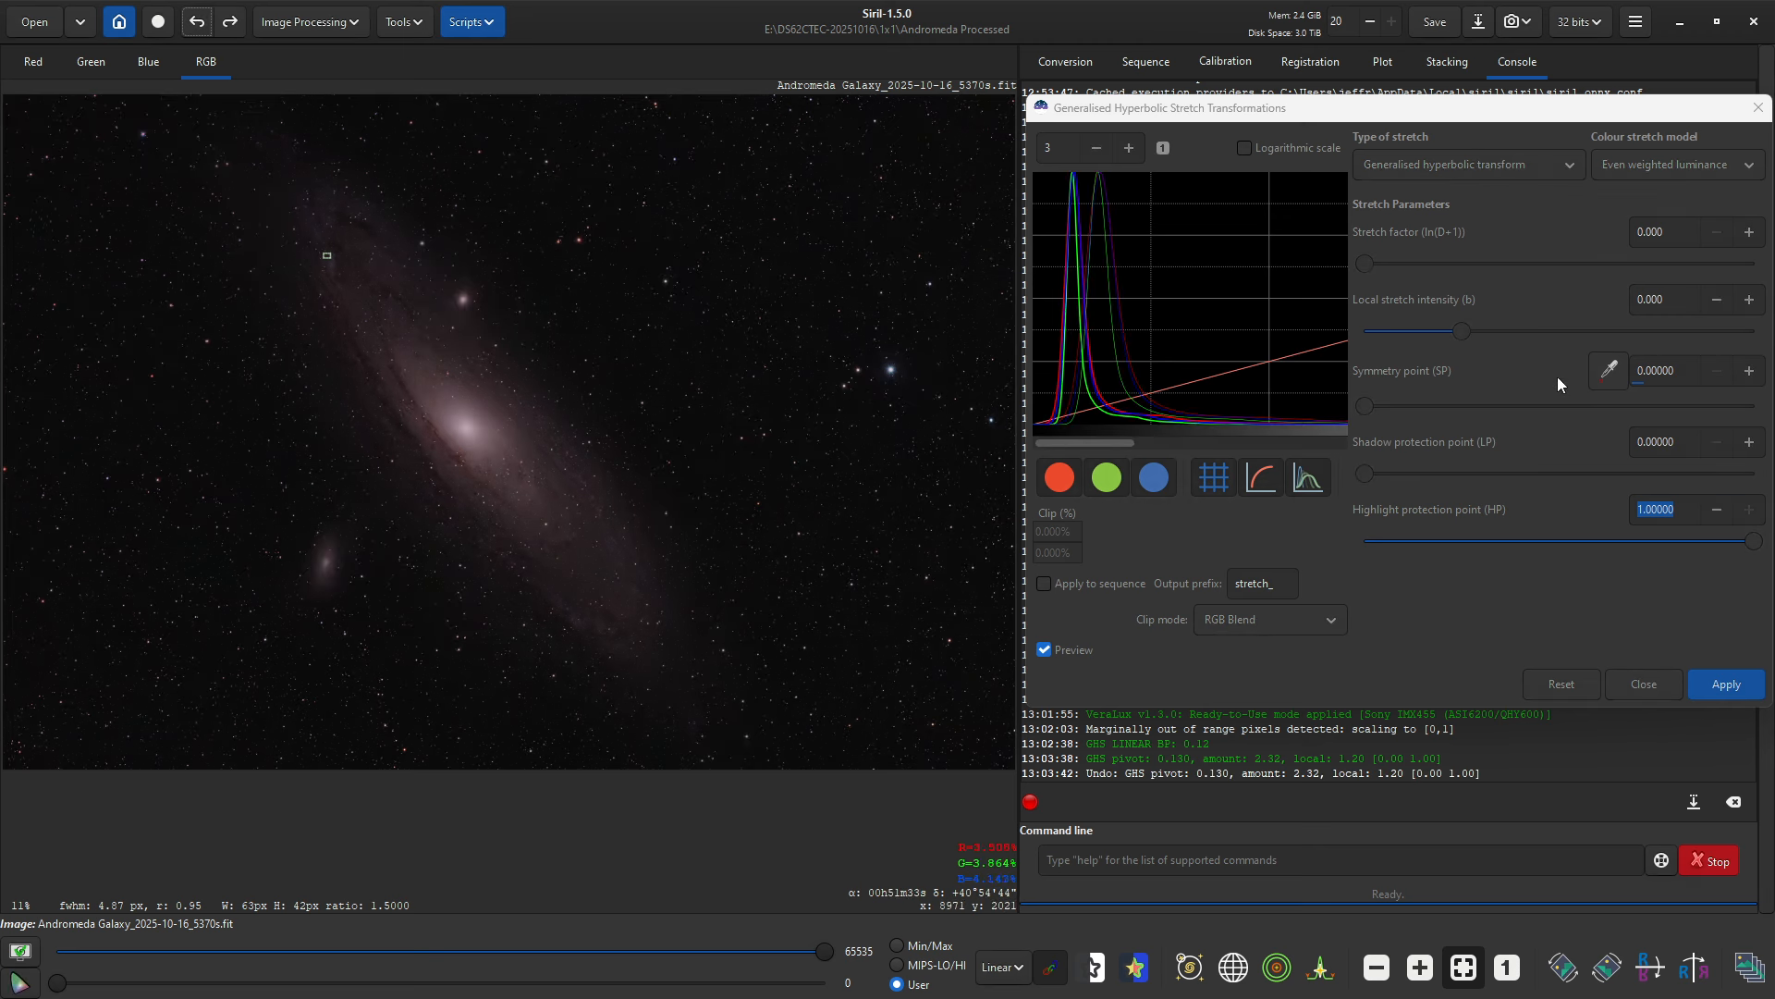
Step: Apply a generalised hyperbolic transform with stretch factor 1.200, local stretch intensity 1.200 and highlight protection point 0.80000
left_click(1674, 231)
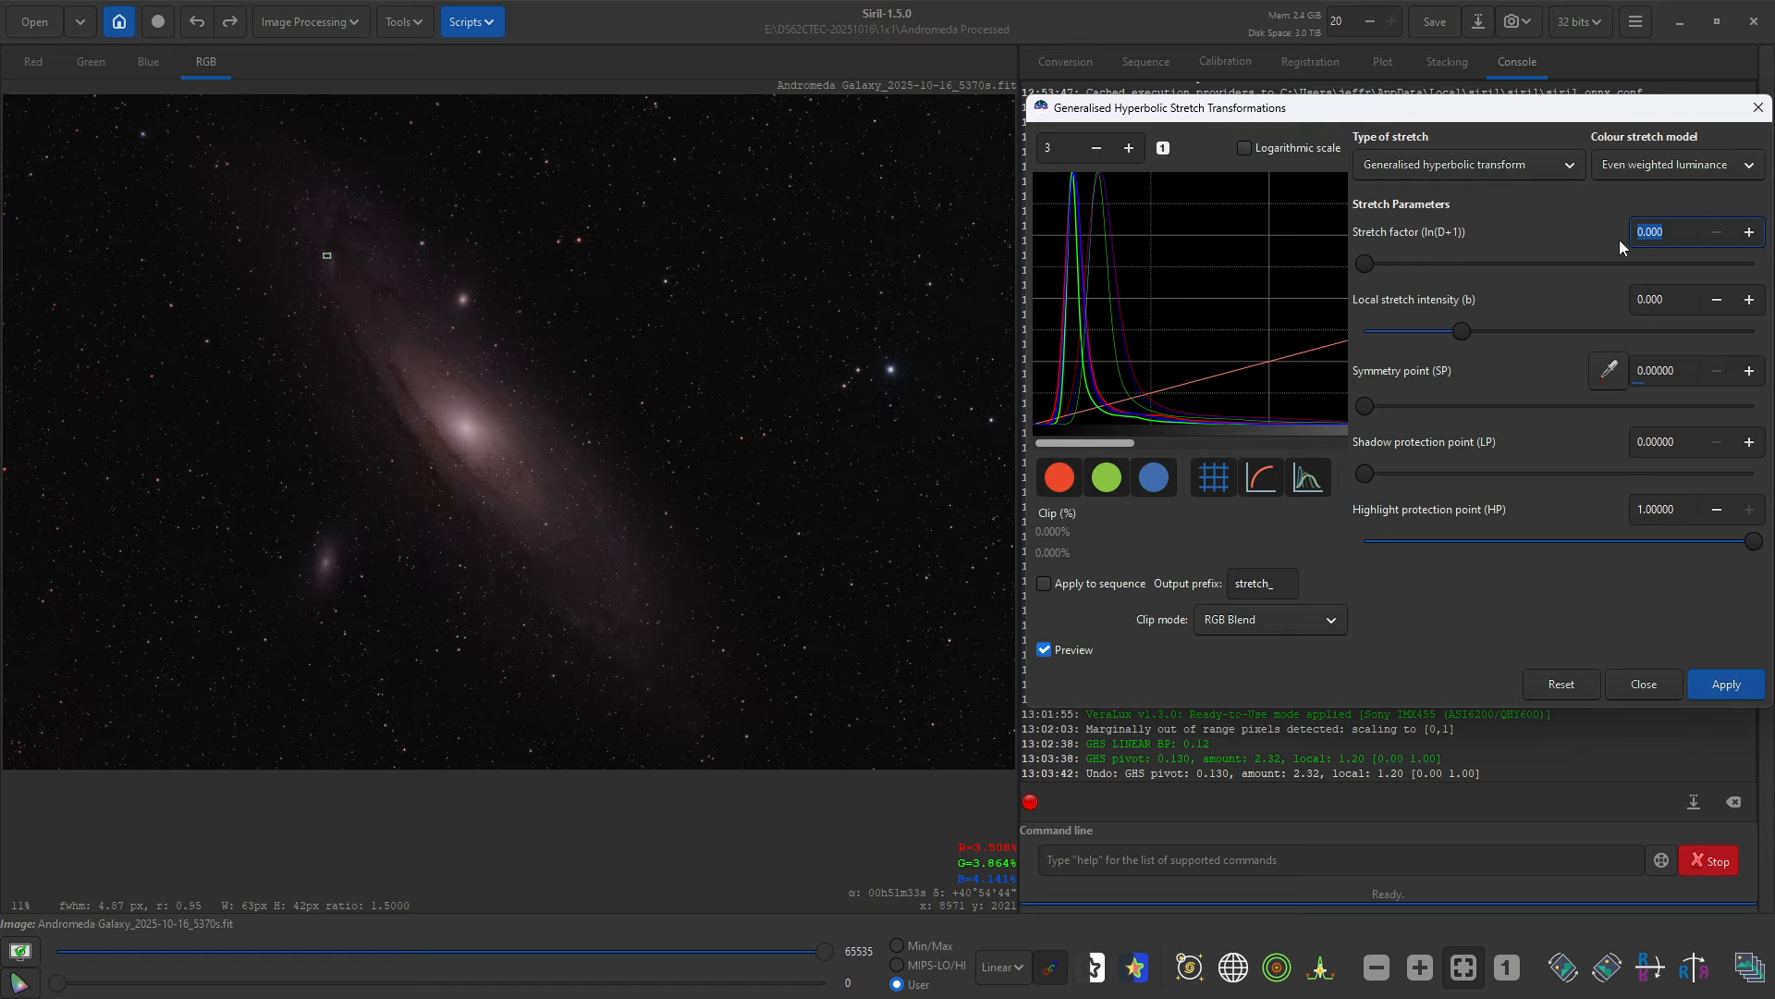
key("Return")
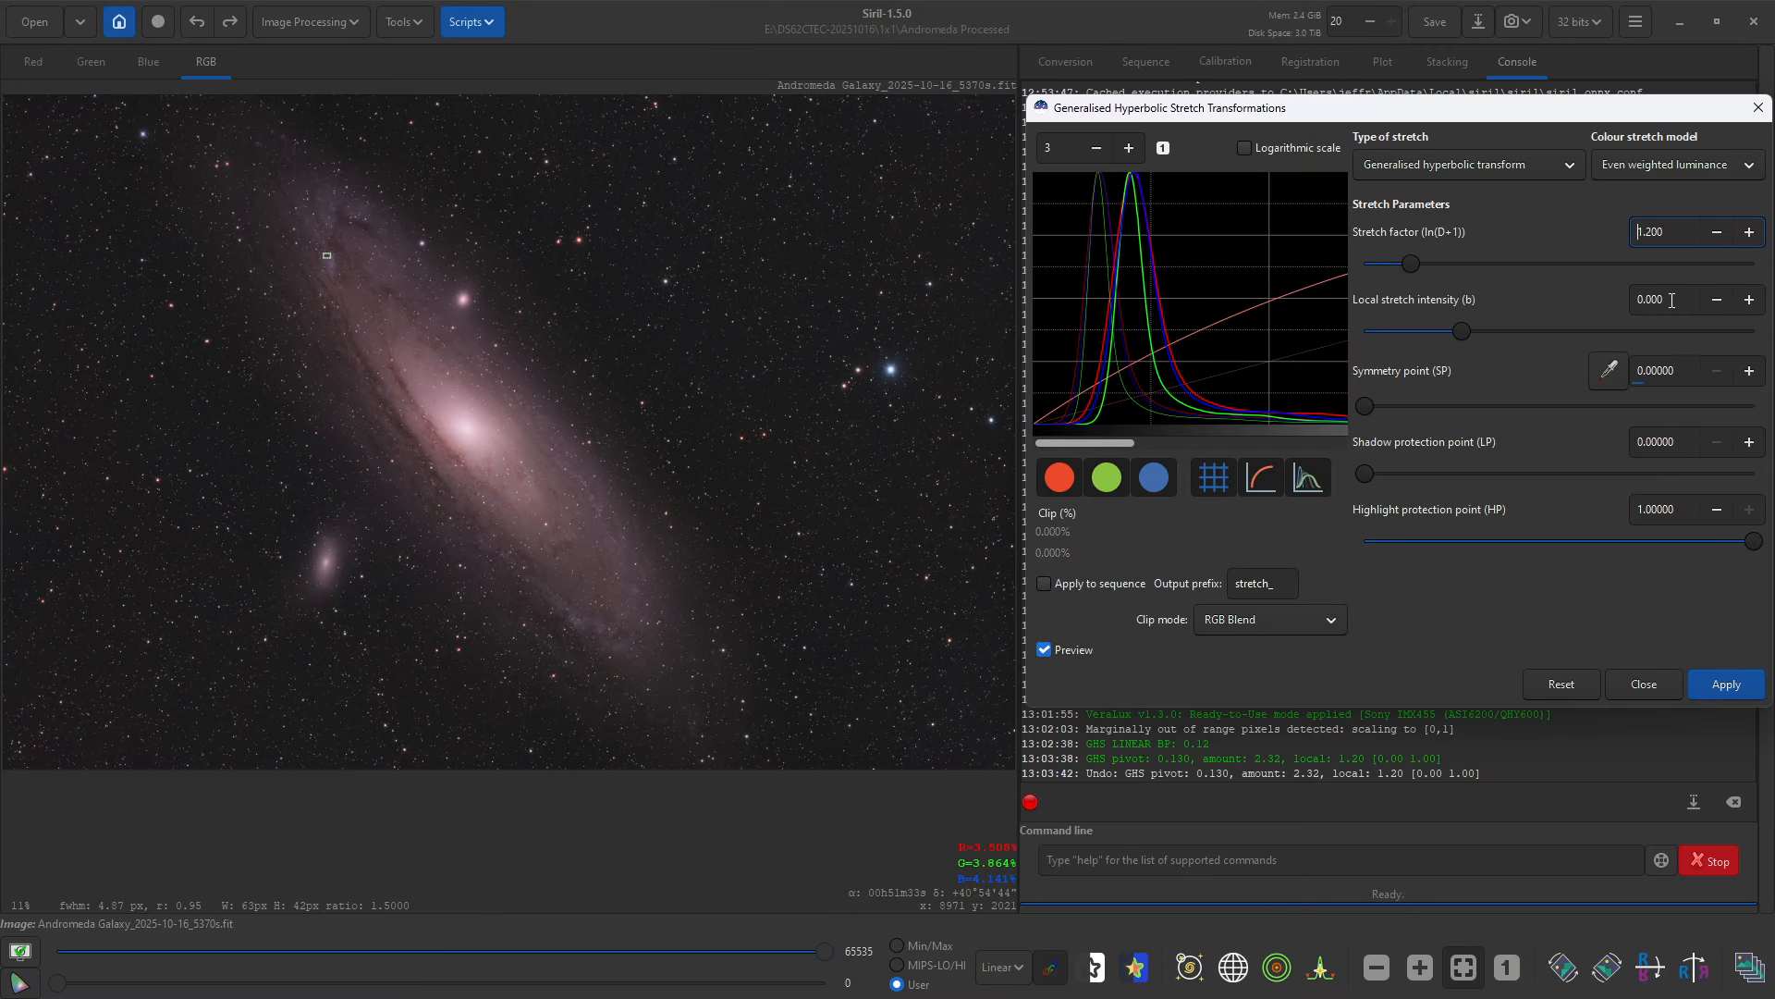
left_click(1672, 300)
type("1.2")
key("Return")
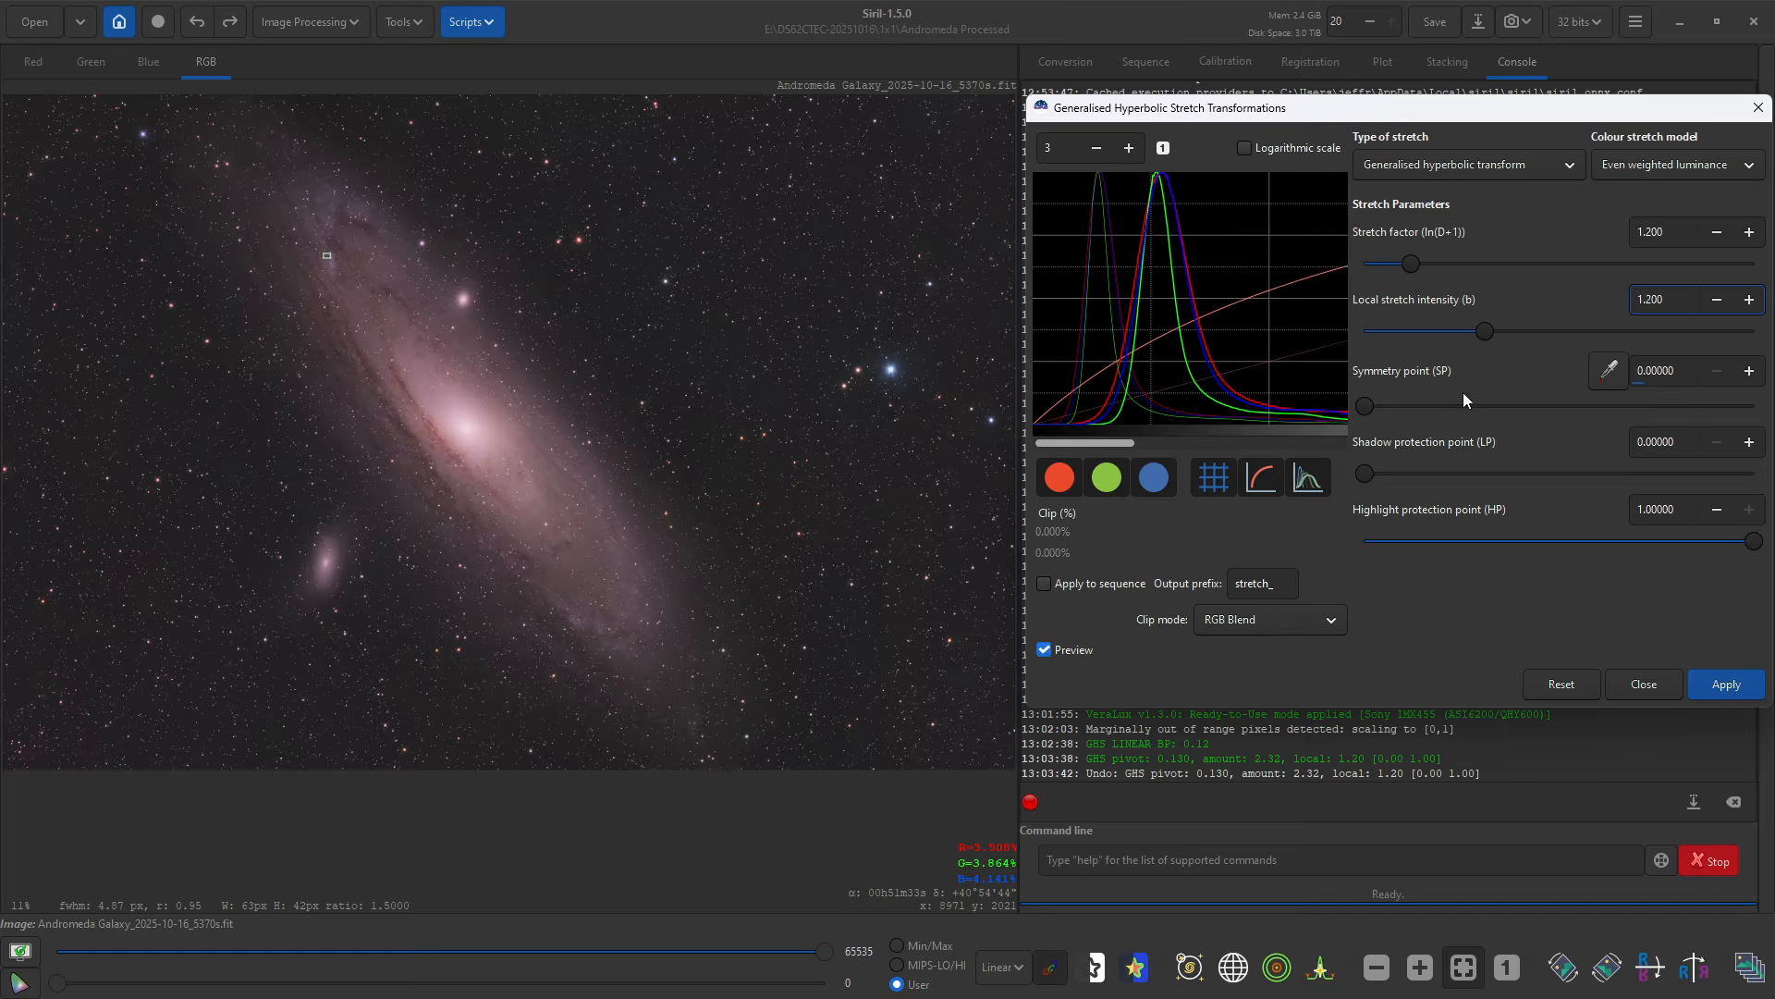
left_click_drag(1677, 508, 1581, 506)
type("0.8")
key("Return")
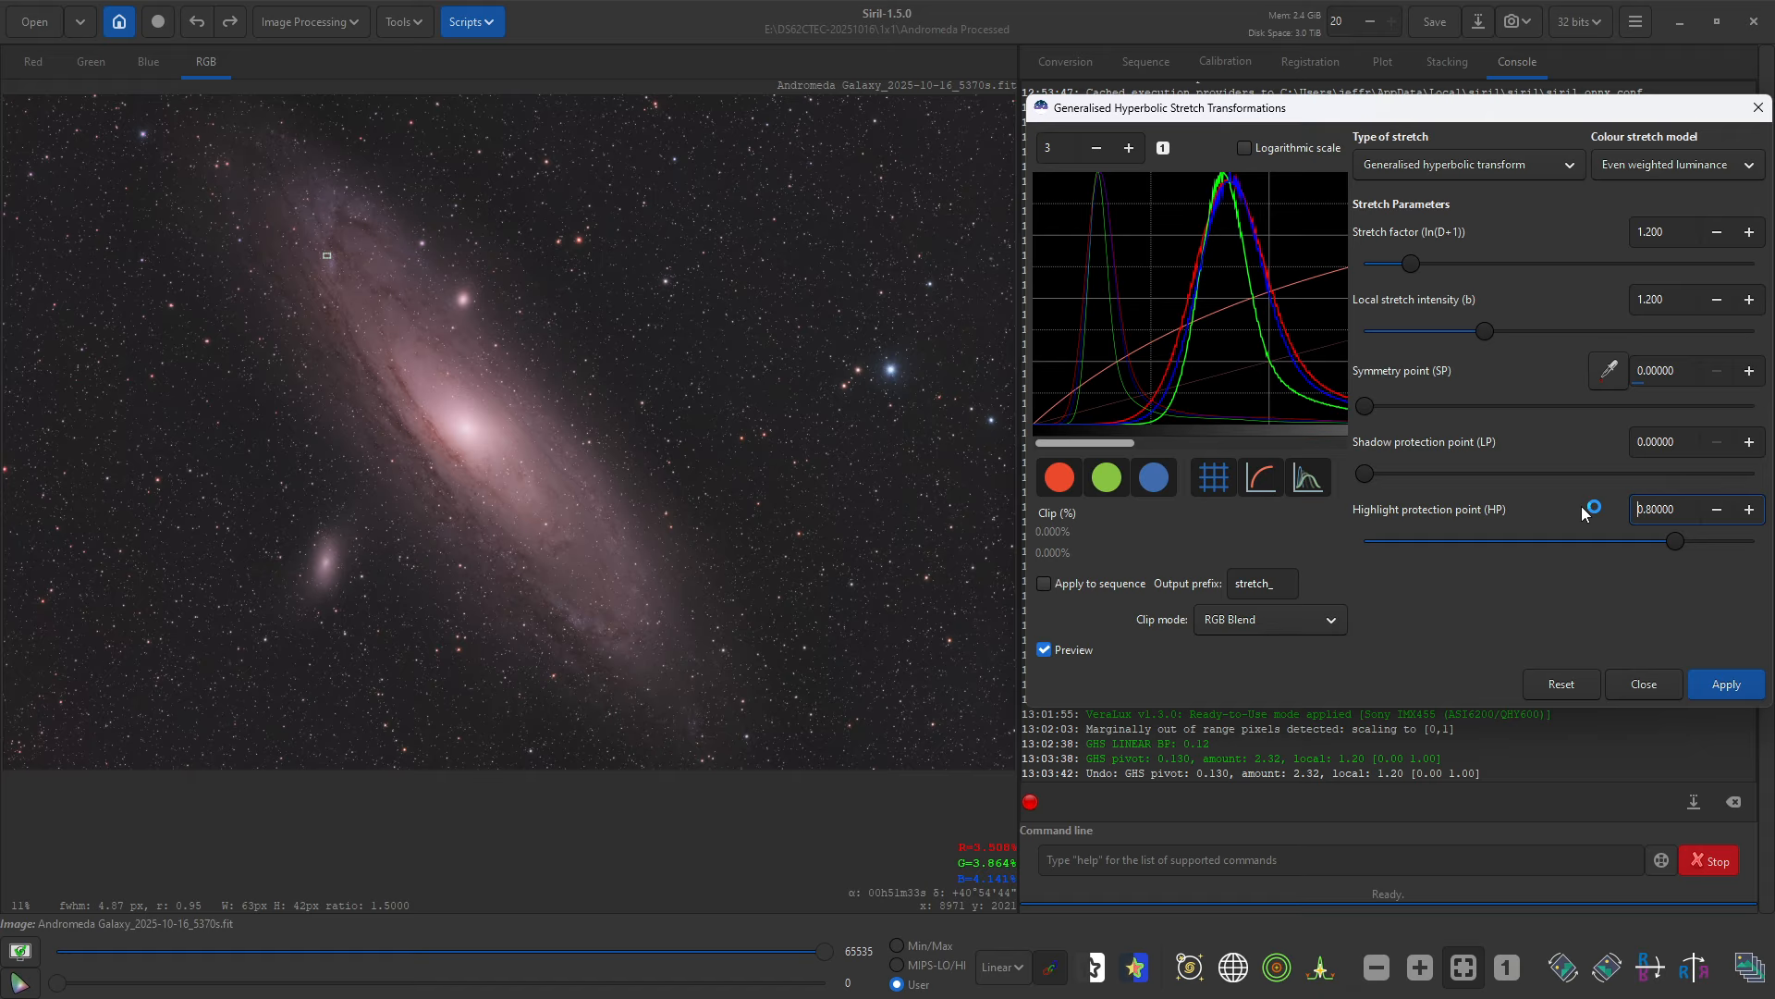
left_click(1726, 686)
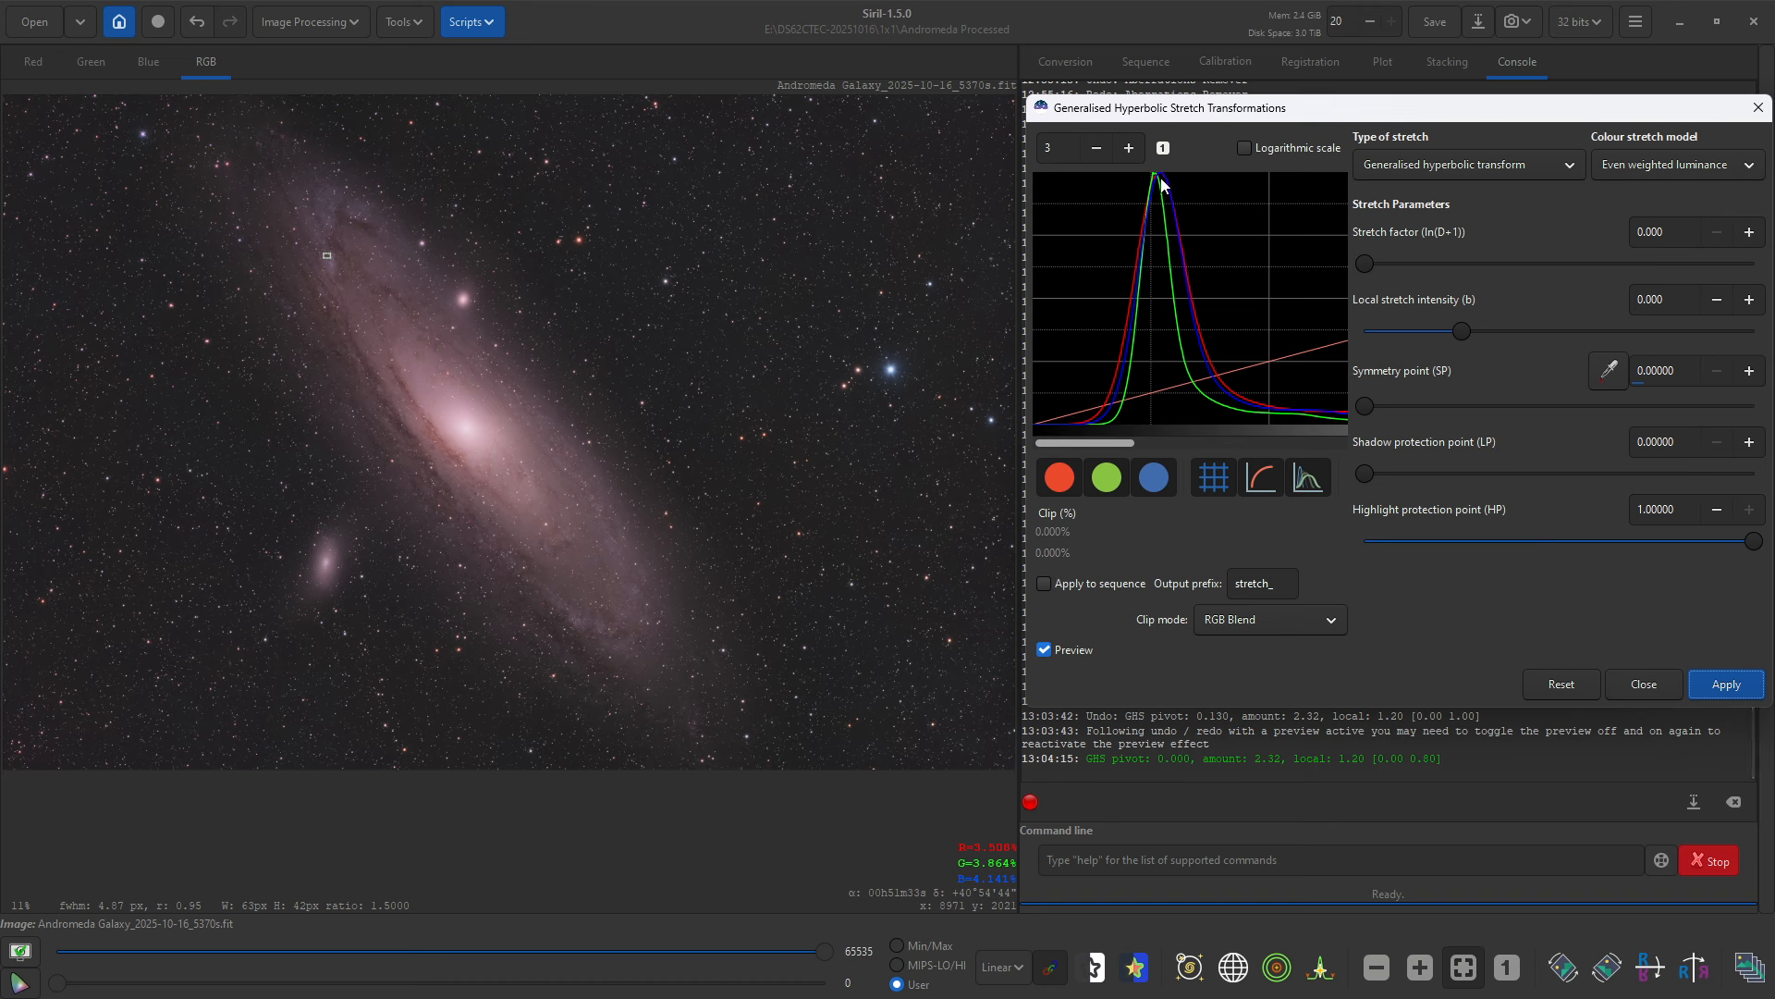
Step: Apply a linear black point shift of 0.00500 to the red and blue channels only, leaving green out
left_click(1475, 167)
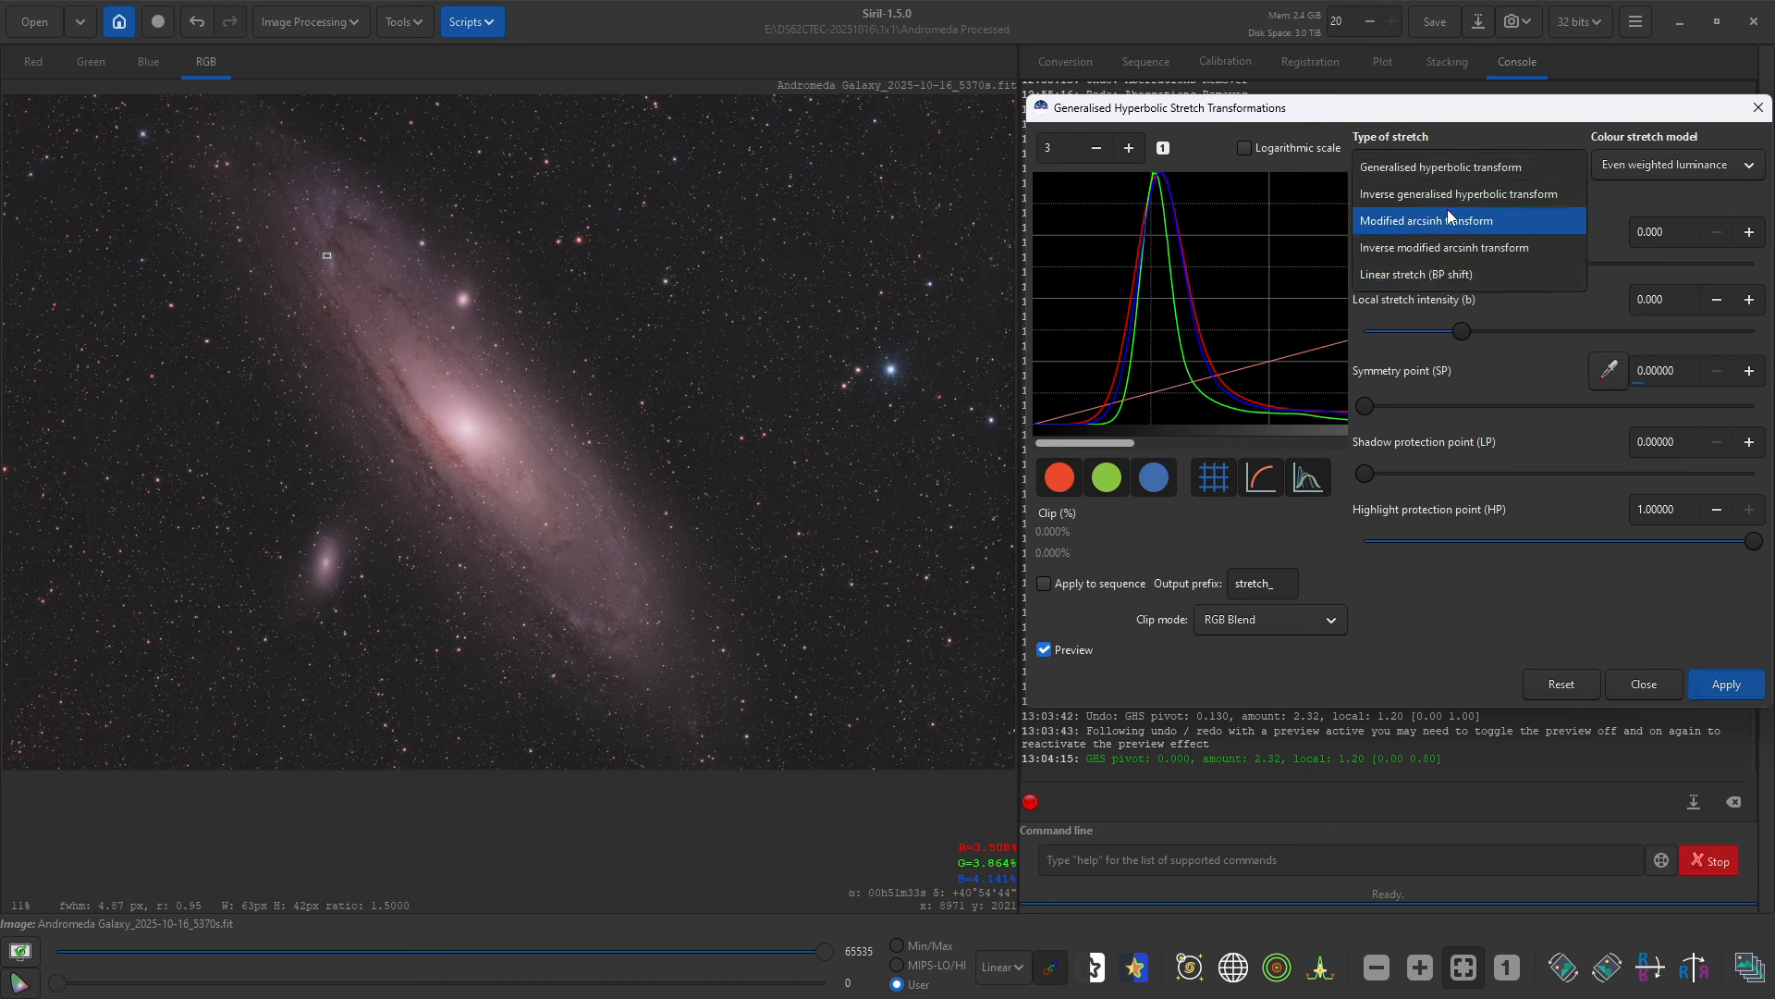
left_click(1447, 276)
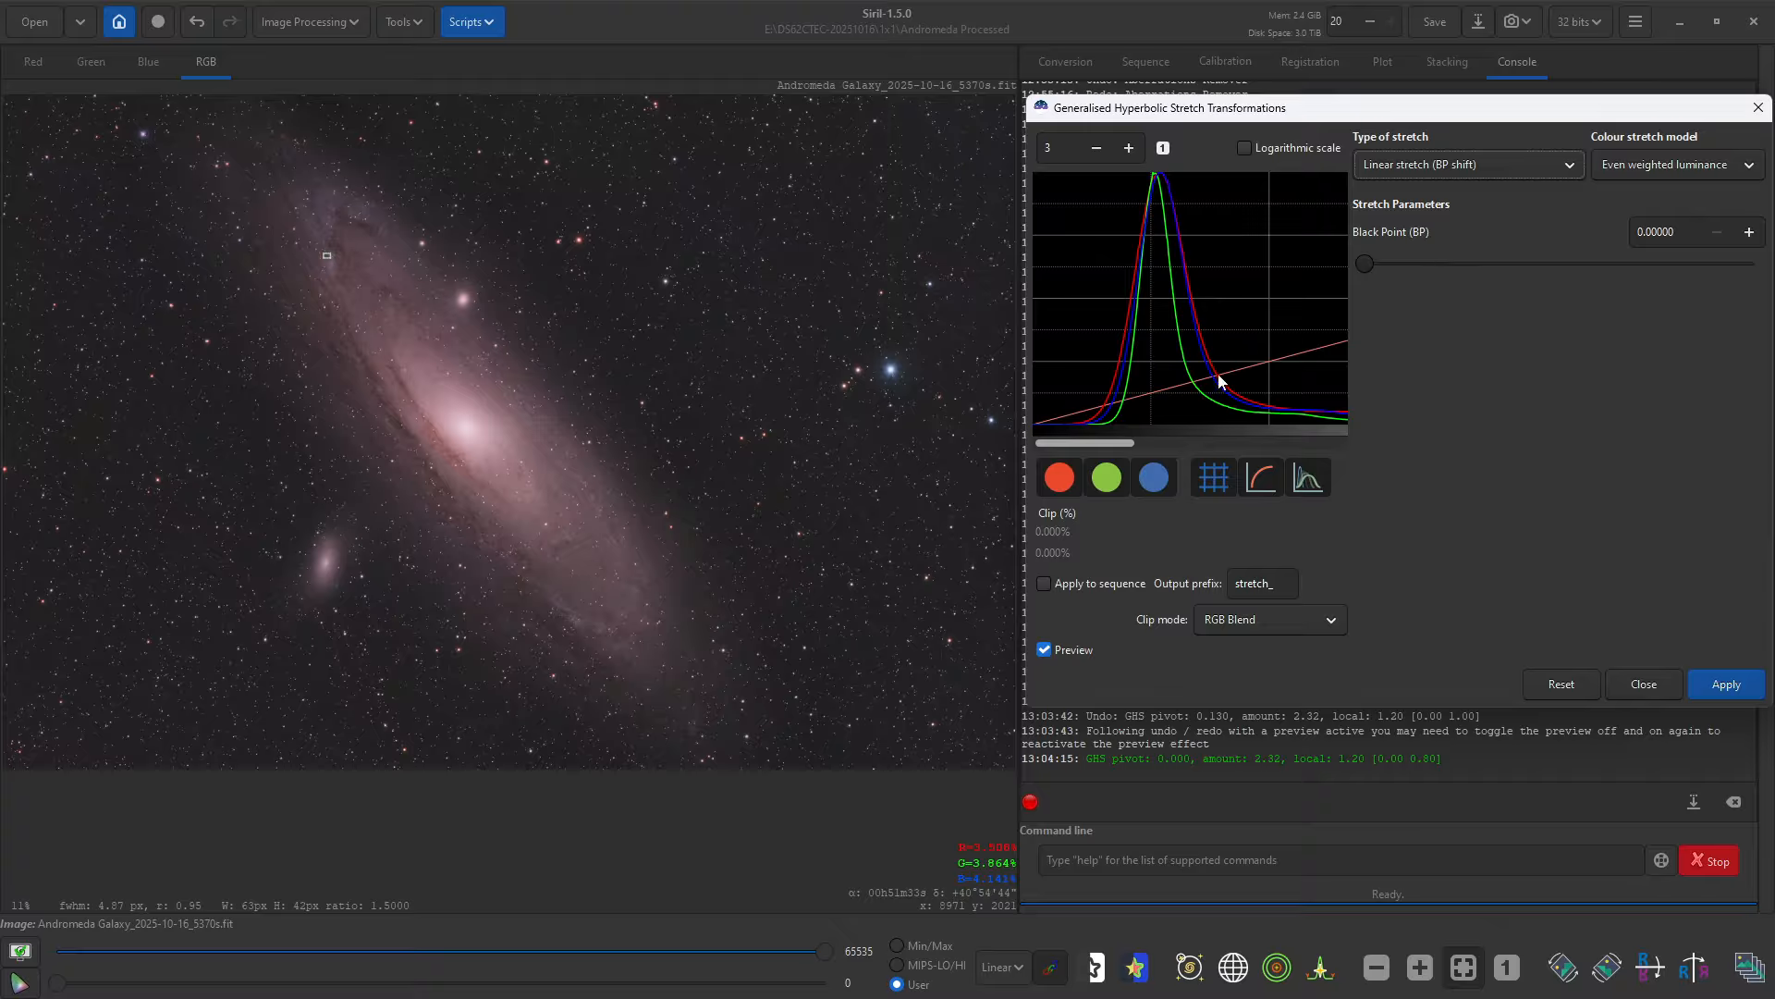
left_click(1109, 477)
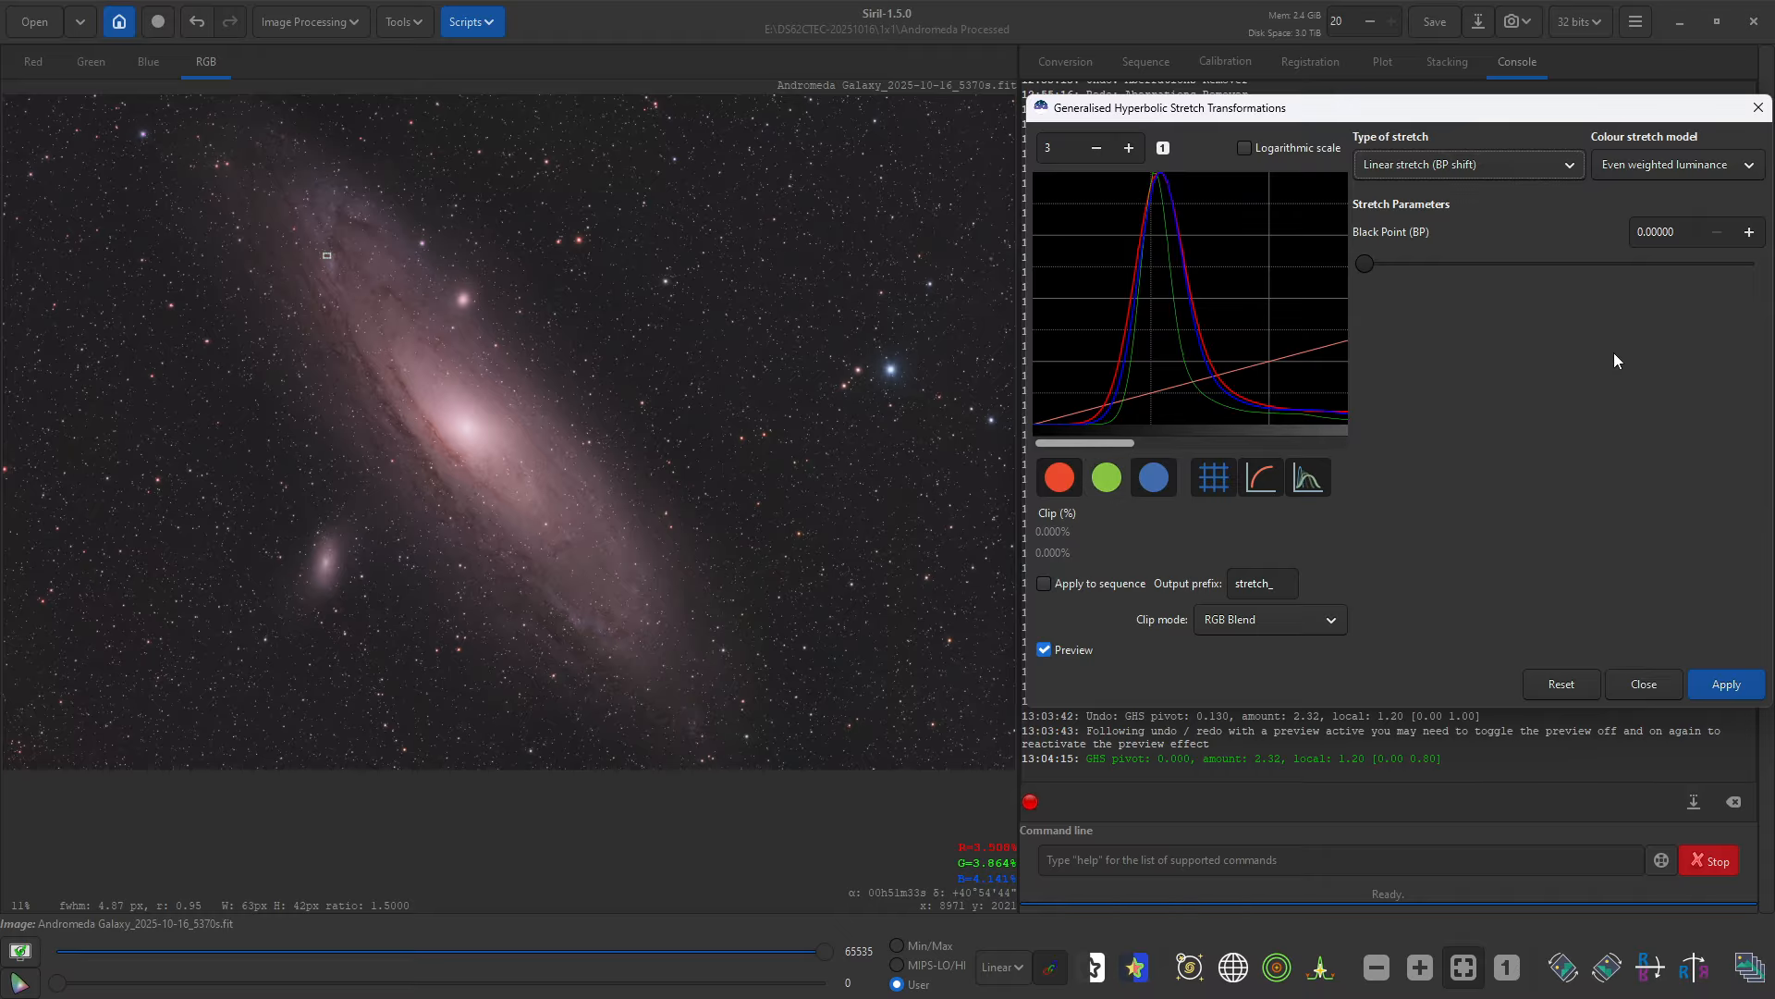
left_click(1749, 233)
left_click(1748, 233)
left_click(1749, 233)
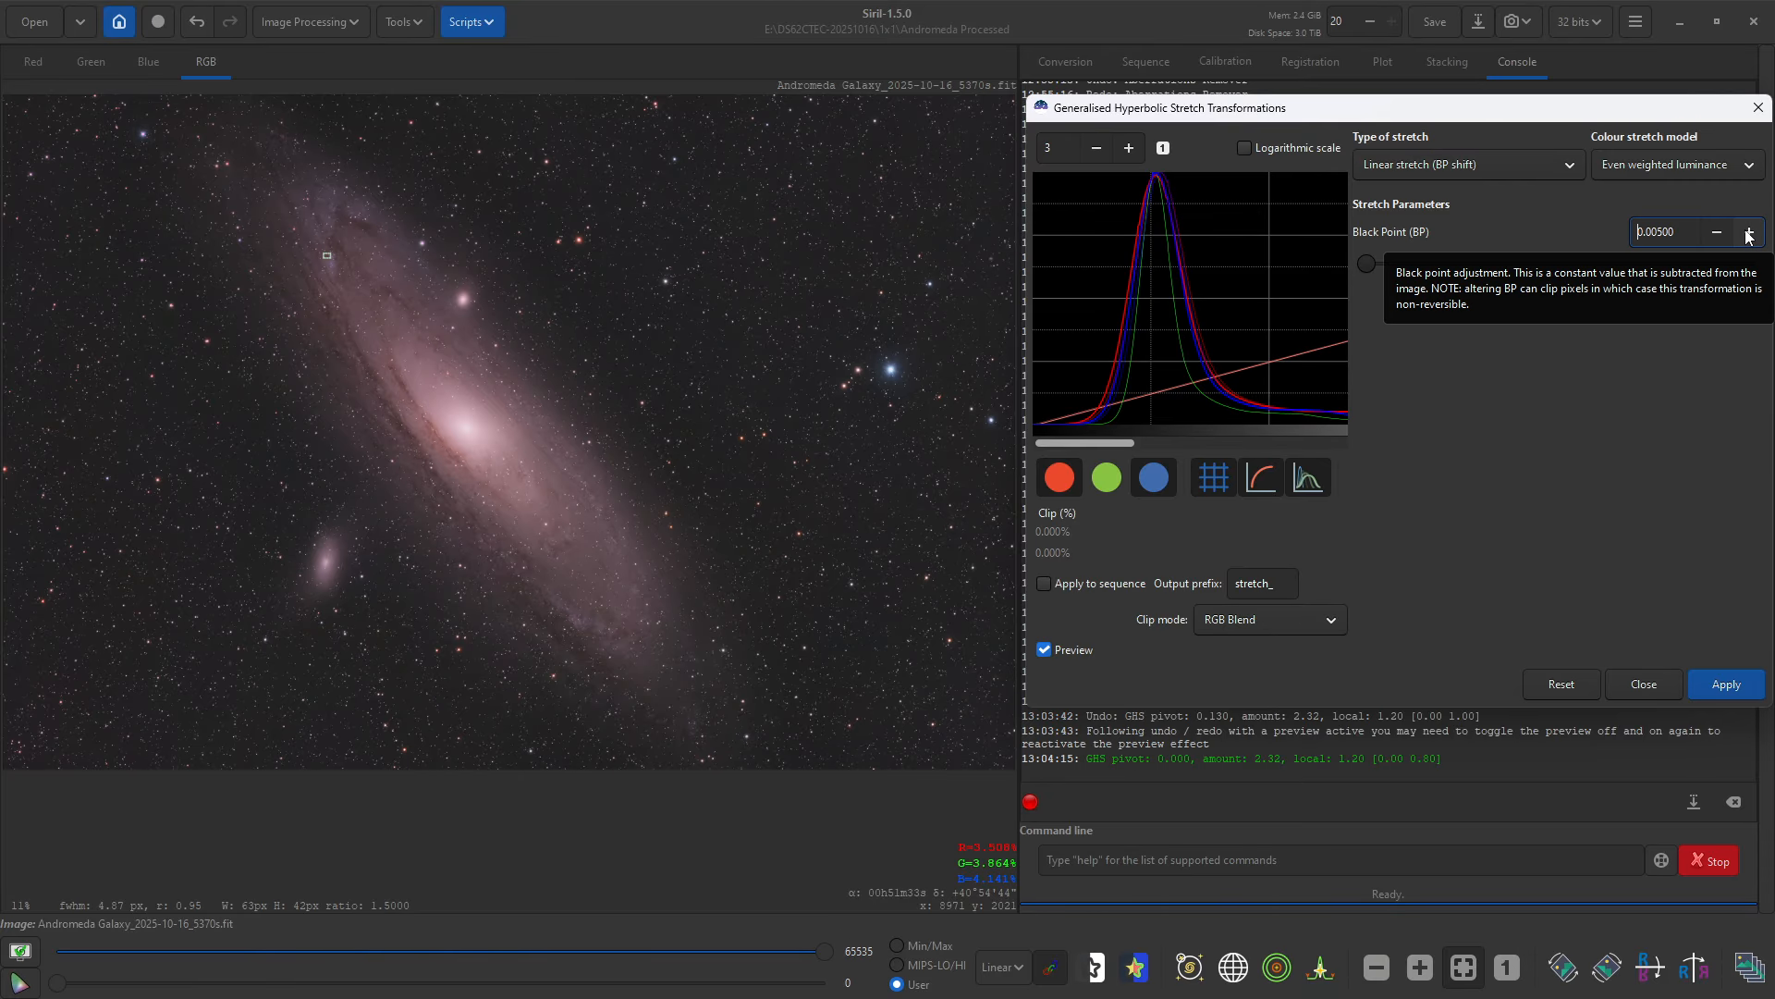
left_click(1728, 686)
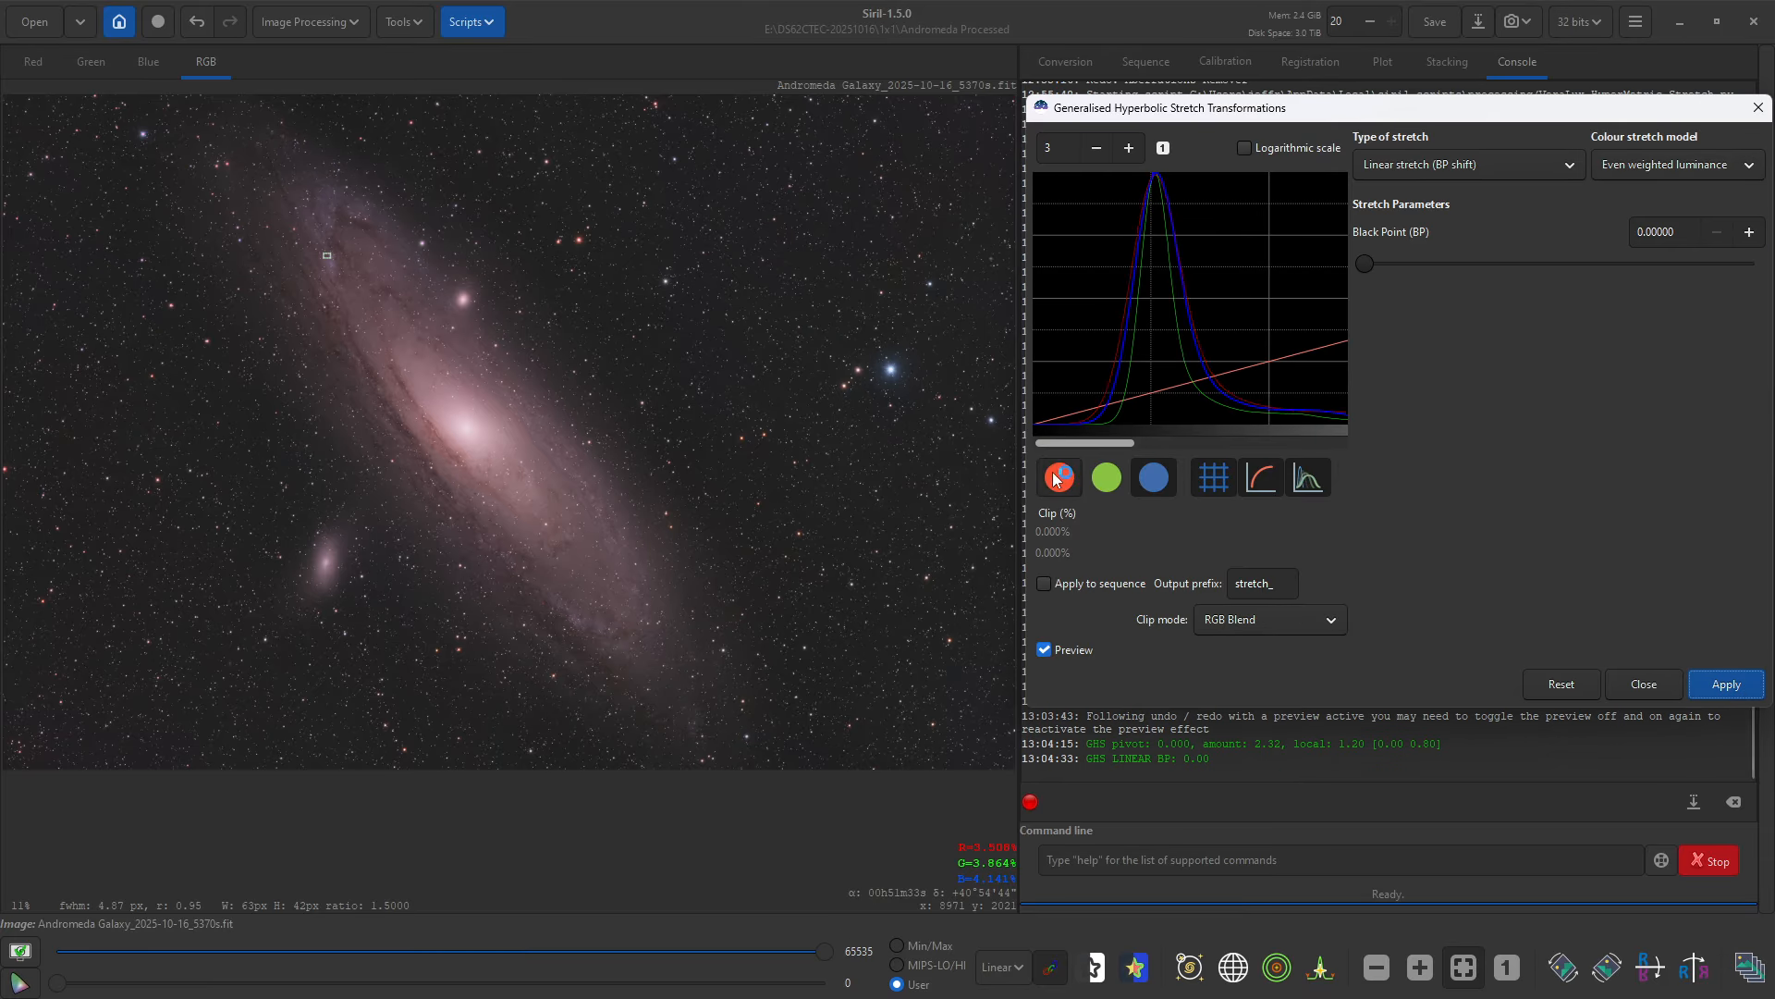
Step: Apply a black point shift of 0.00300 to the blue channel only, and re-enable the green and red channels
left_click(1748, 233)
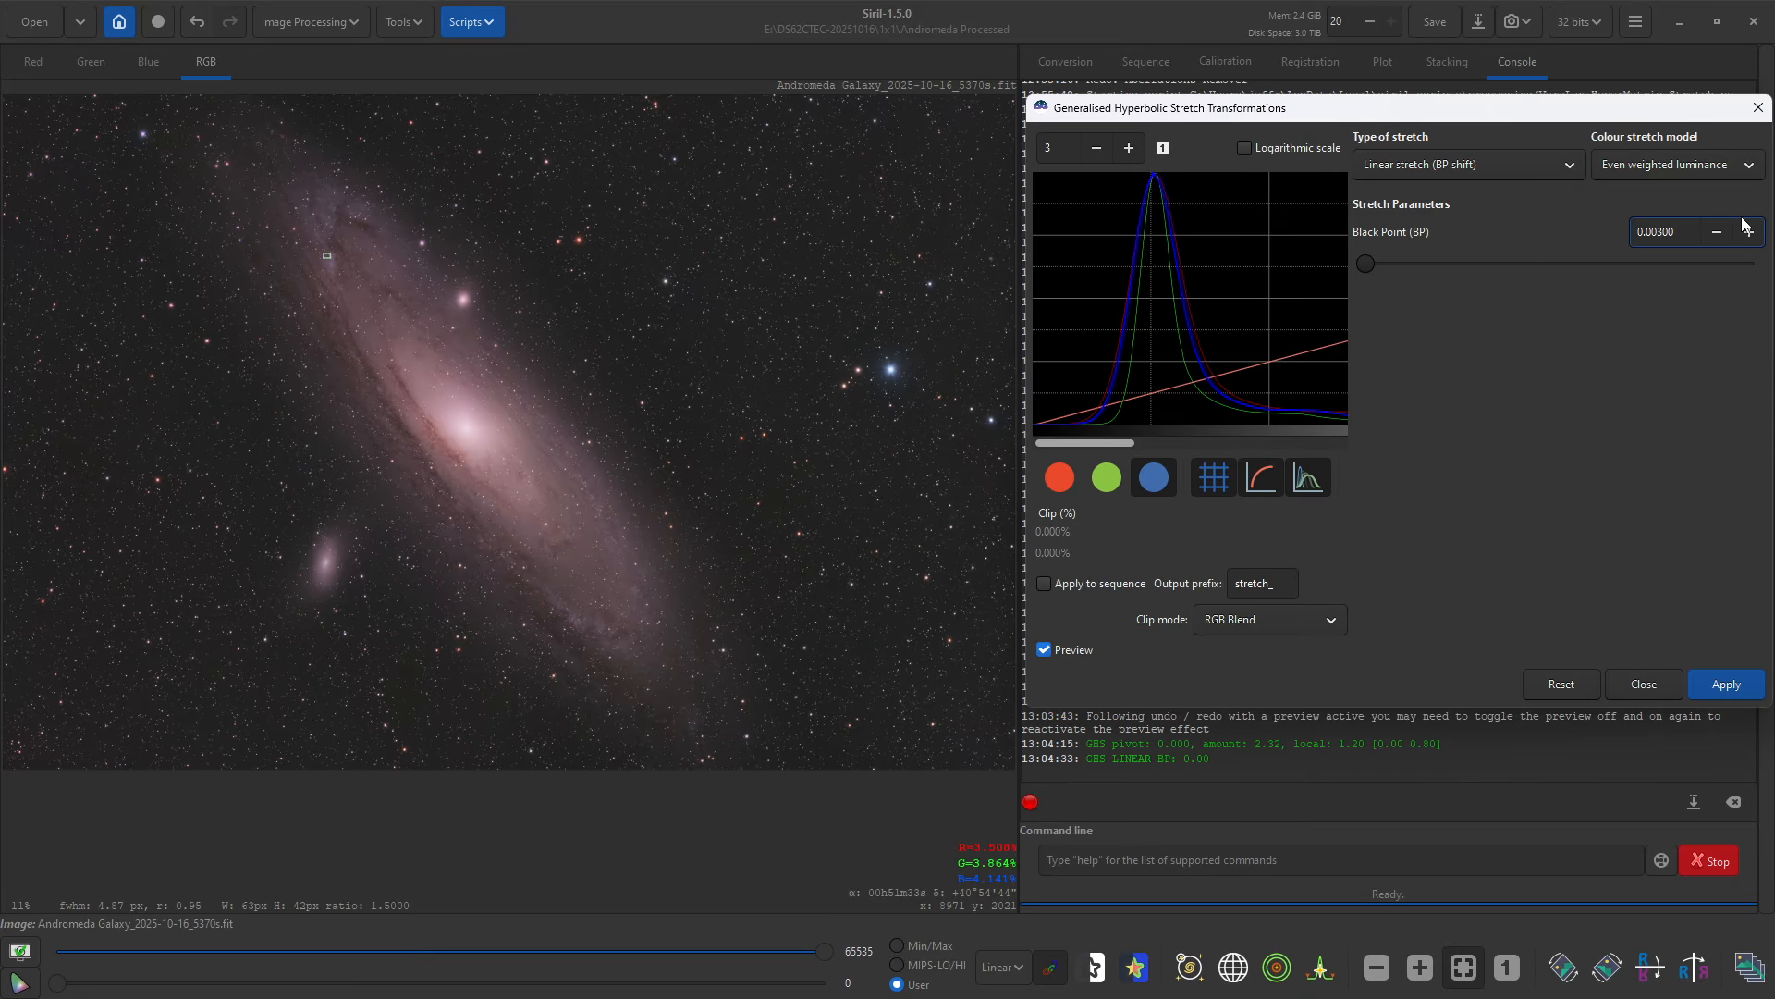
left_click(1729, 686)
left_click(1107, 478)
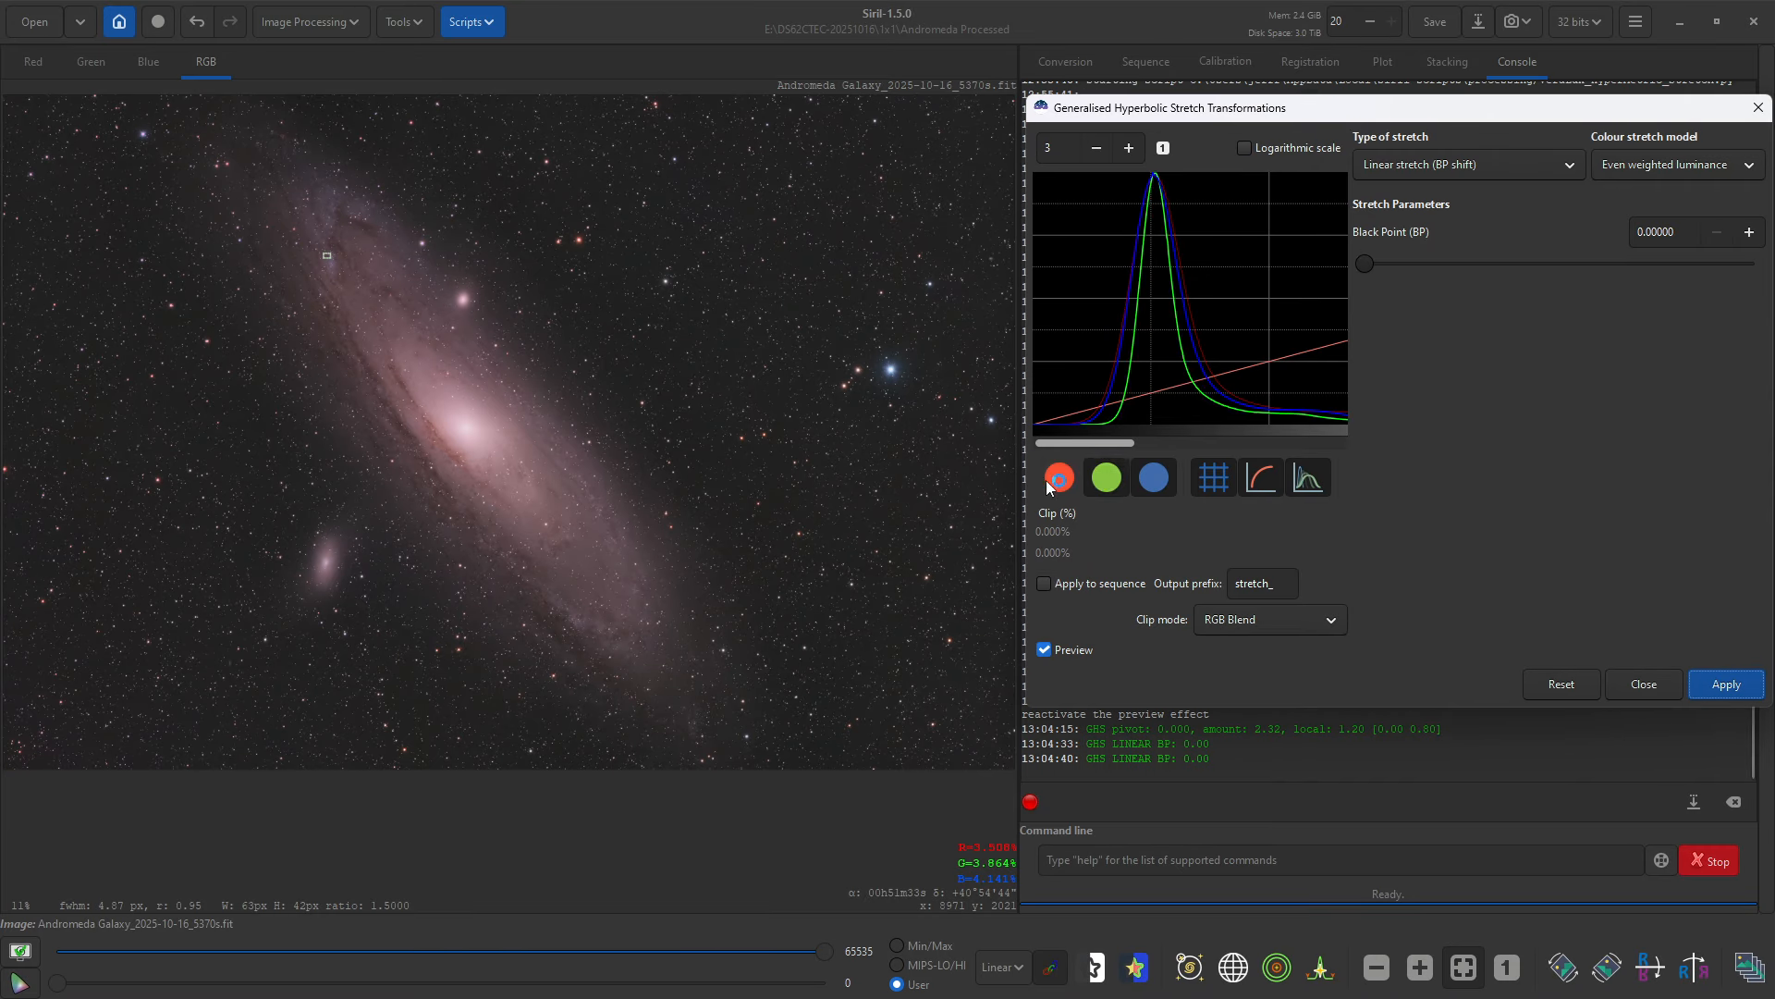
left_click(1059, 478)
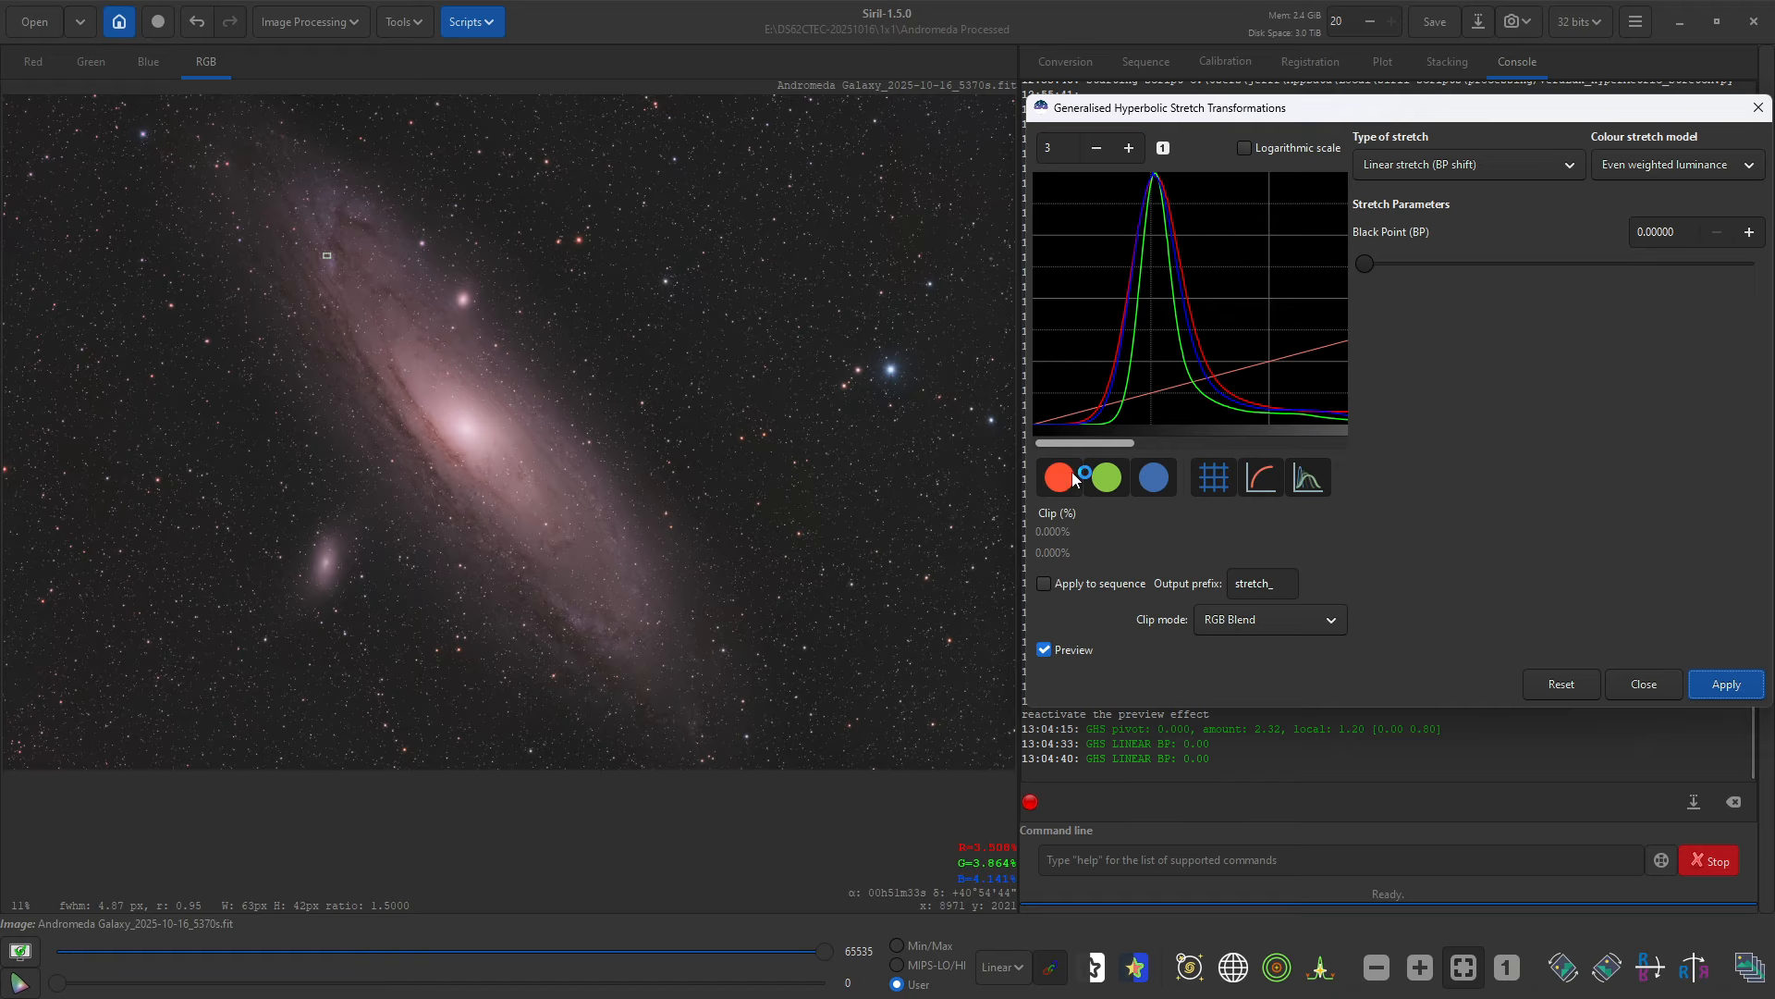
Step: Apply a black point shift of 0.02400 to all three colour channels
left_click(1748, 234)
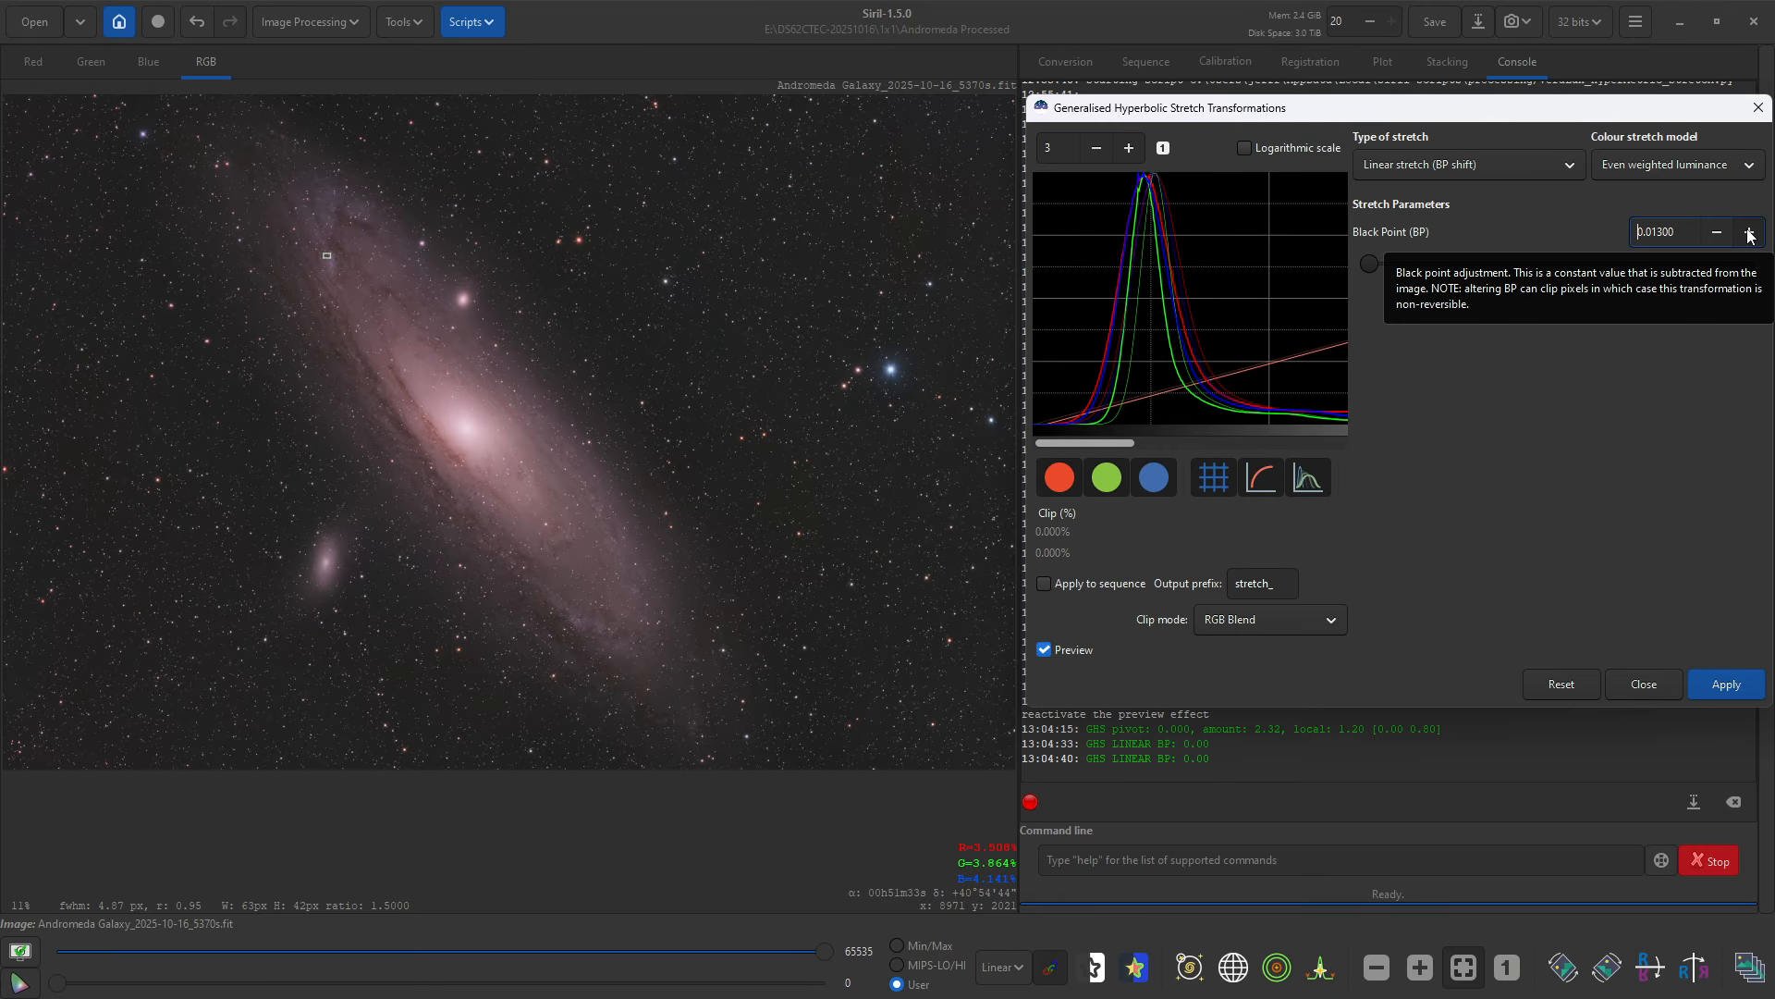
left_click(1749, 234)
left_click(1748, 233)
left_click(1748, 234)
left_click(1749, 234)
left_click(1749, 234)
left_click(1748, 234)
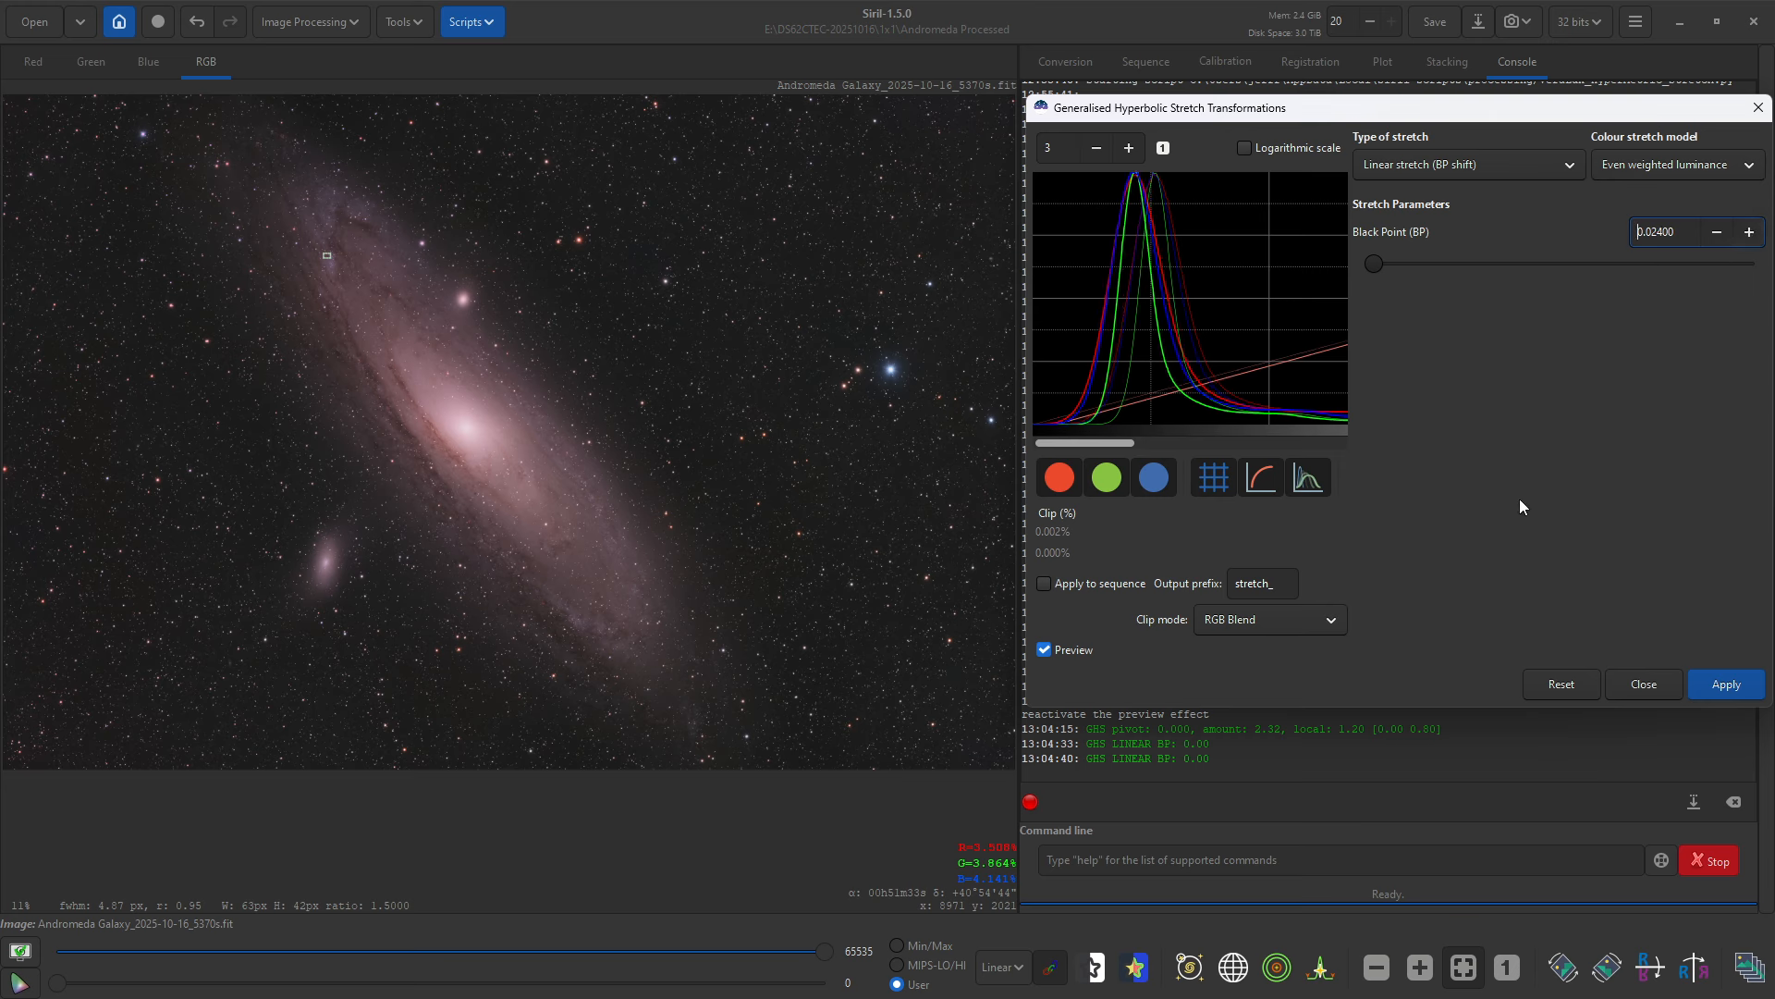
left_click(1717, 684)
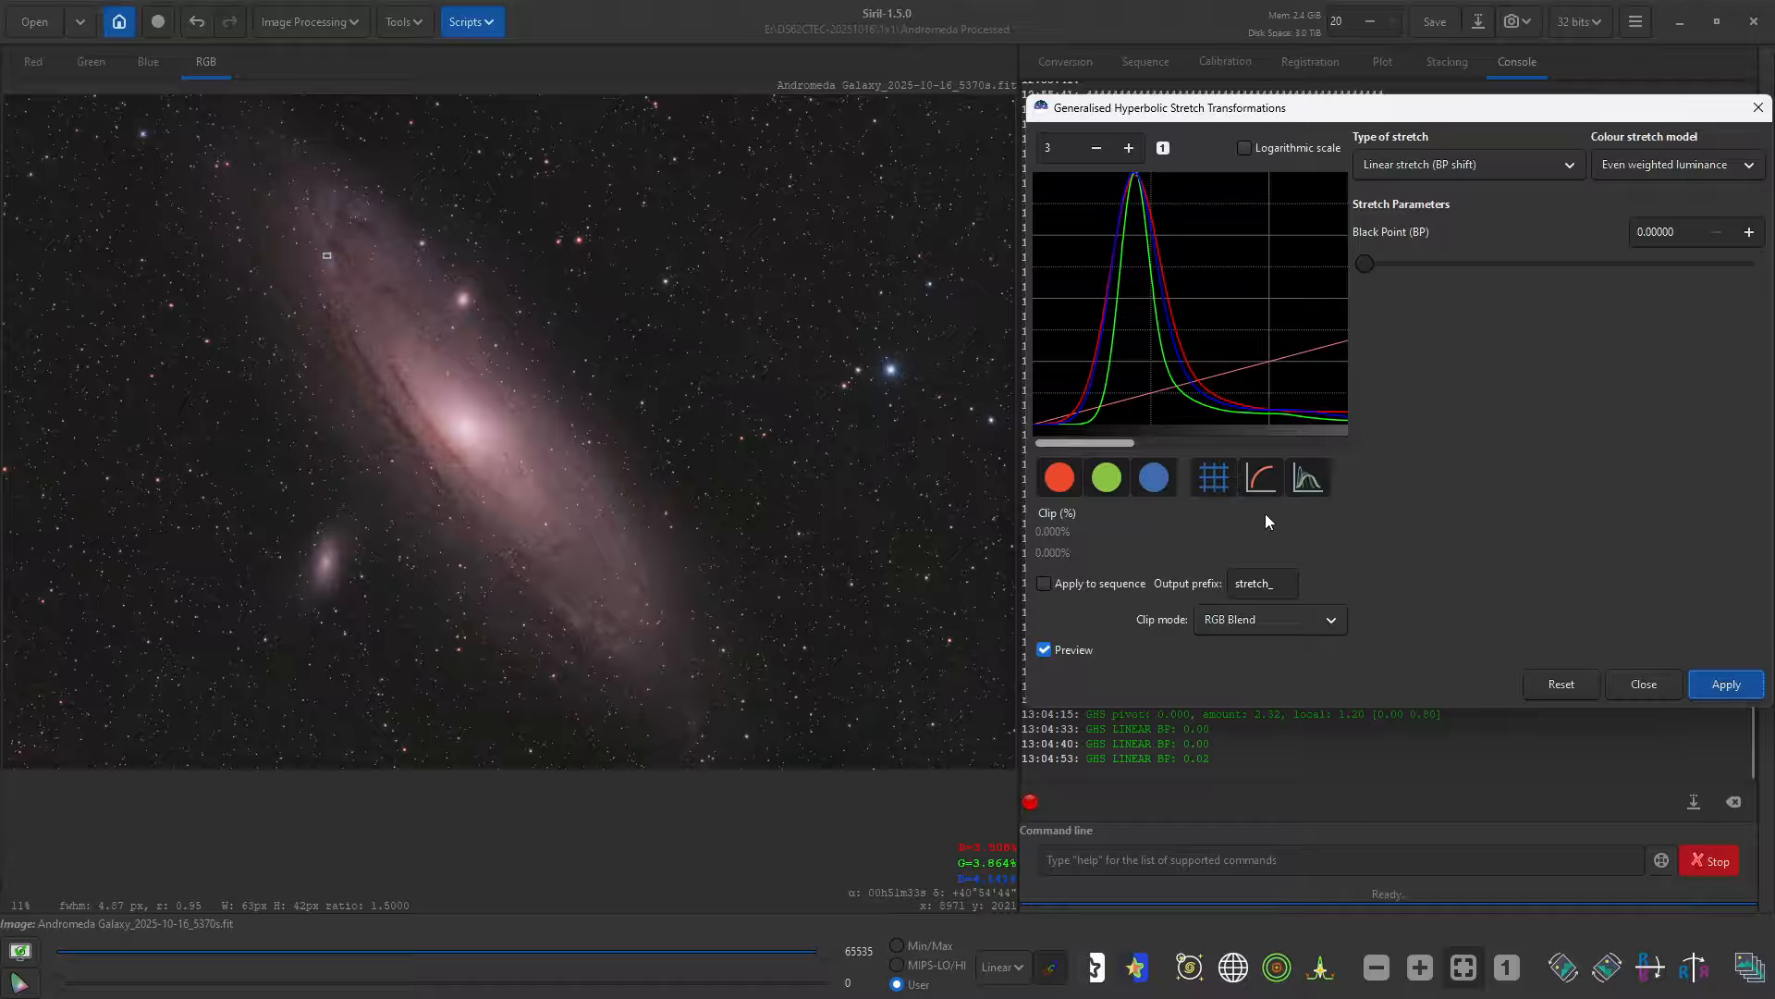
Step: Switch to Generalised hyperbolic transform with the Saturation stretch colour model and set the symmetry point to about 0.01466 on the histogram
left_click(1521, 160)
left_click(1508, 59)
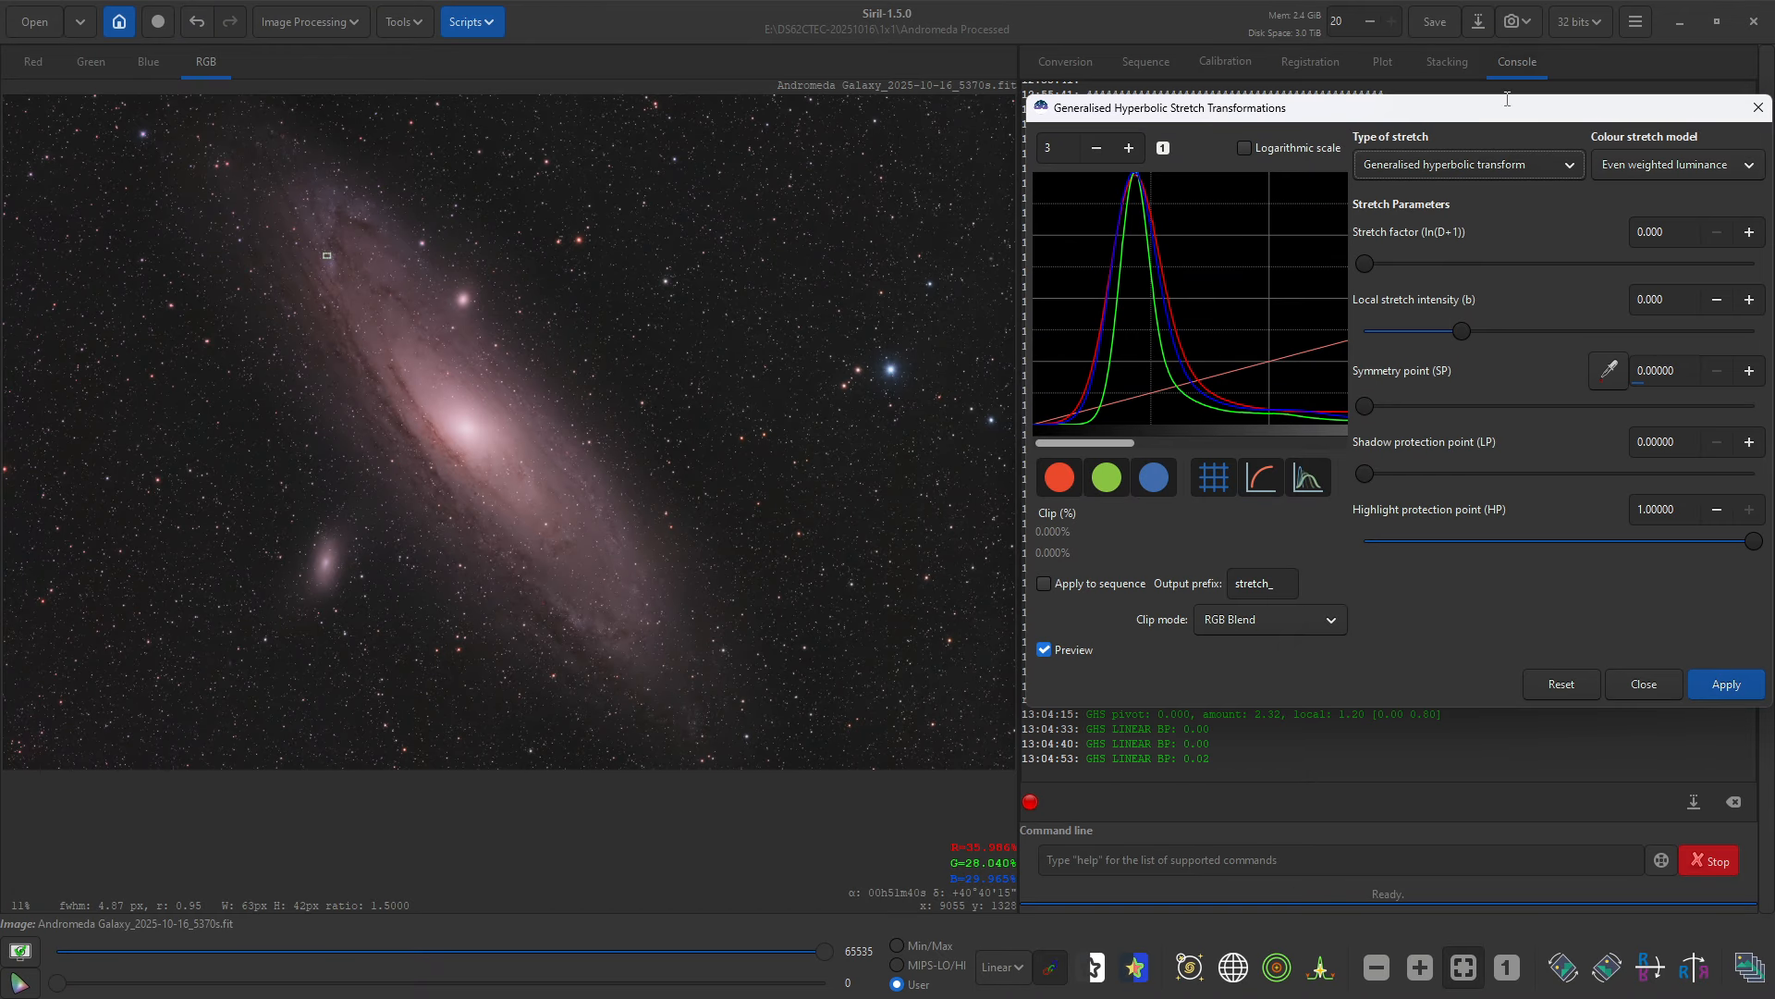
left_click(1648, 163)
left_click(1635, 180)
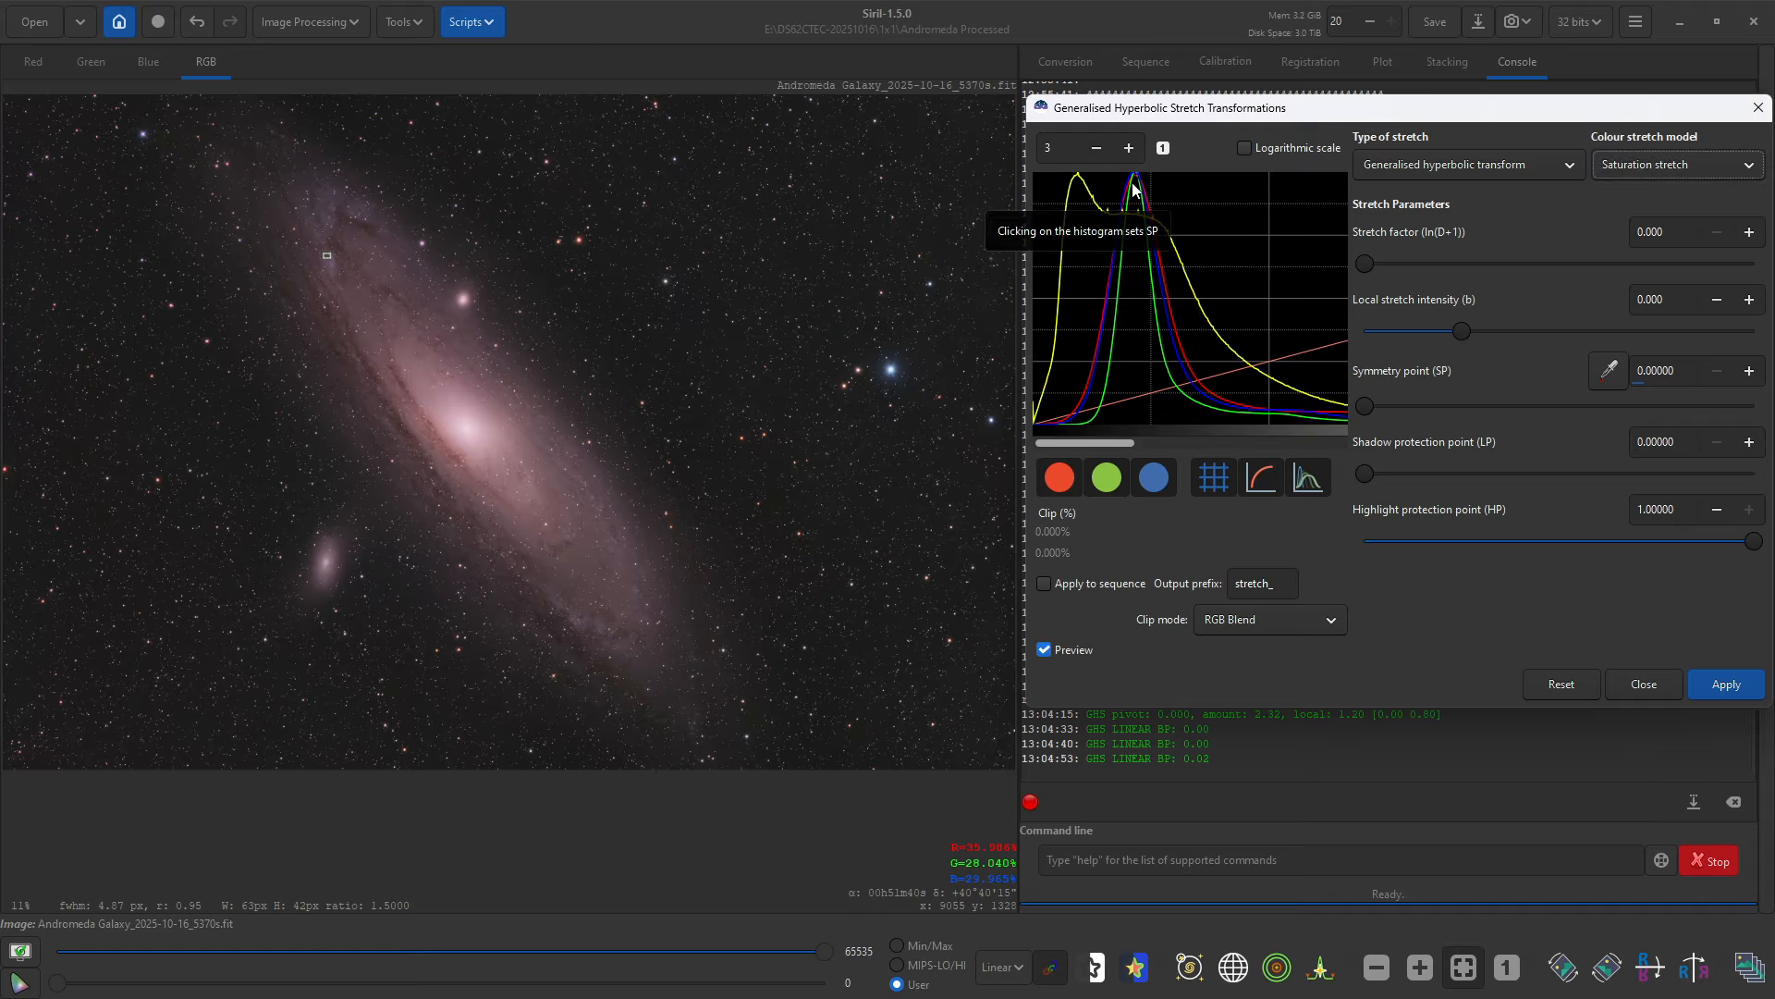
left_click(1047, 192)
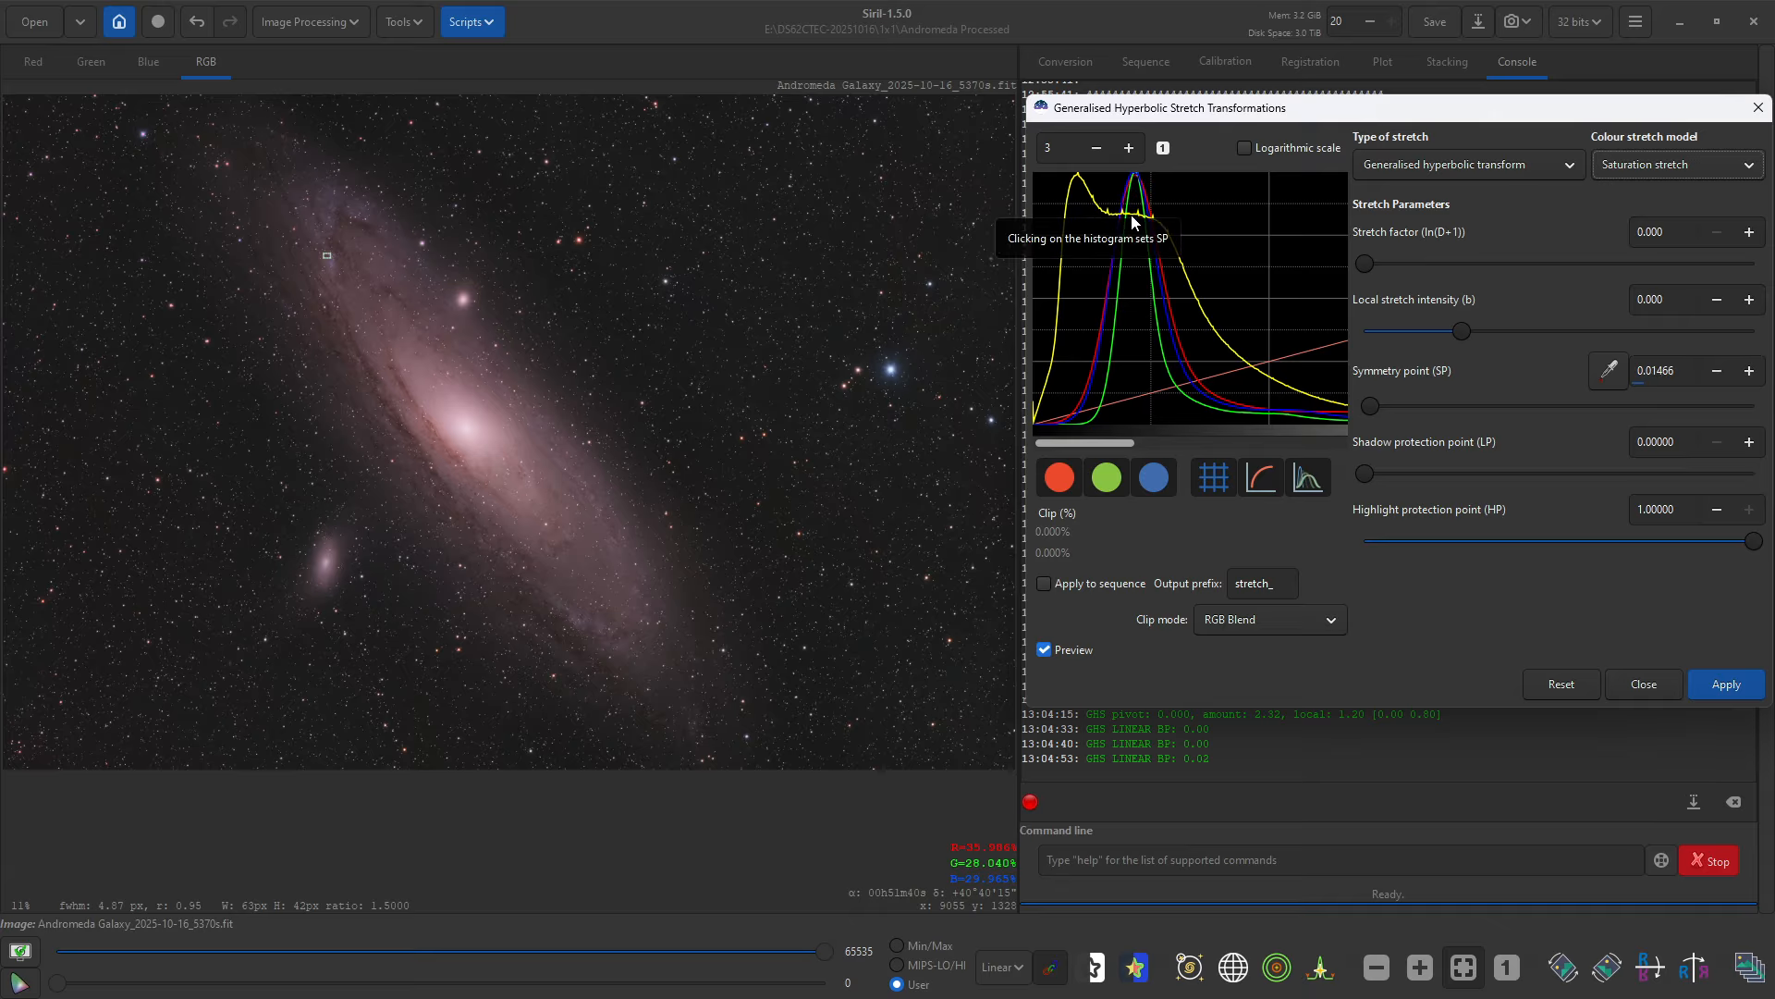
Step: Raise the stretch factor to about 0.740 and set the local stretch intensity to 0.200
left_click_drag(1461, 331, 1476, 327)
left_click_drag(1365, 267, 1396, 267)
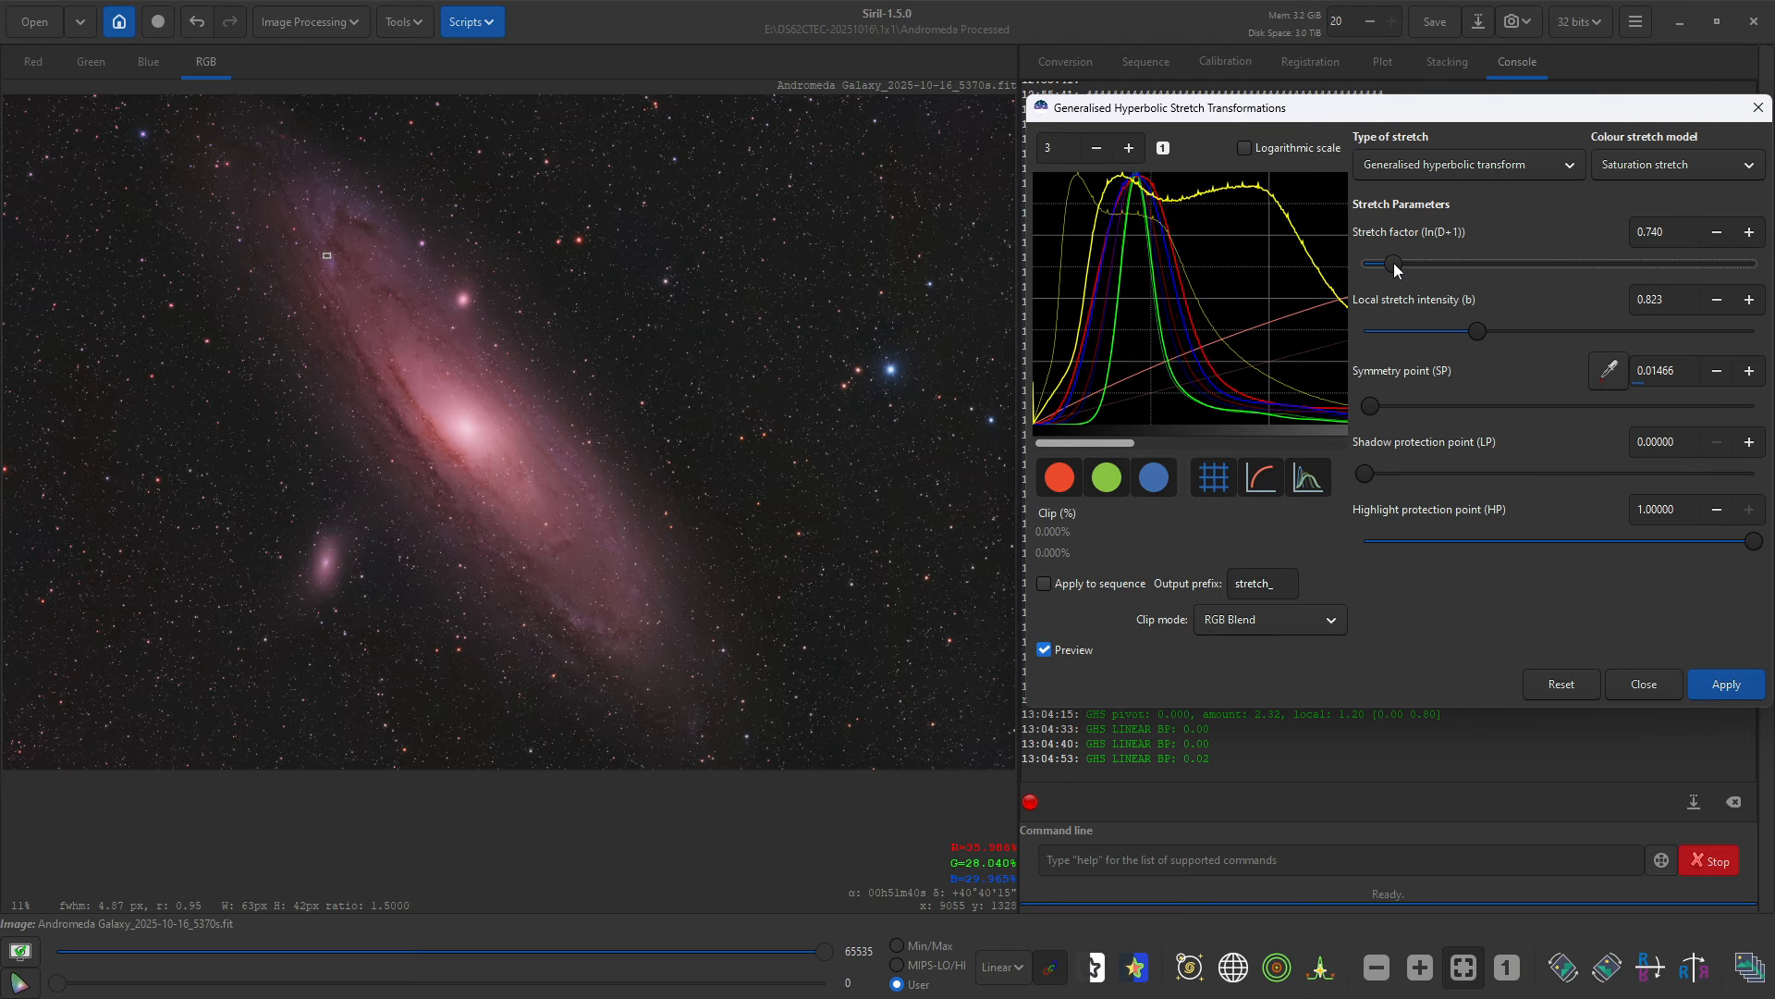
mouse_move(1453, 336)
left_mouse_down()
mouse_move(1423, 336)
mouse_move(1444, 338)
left_mouse_up()
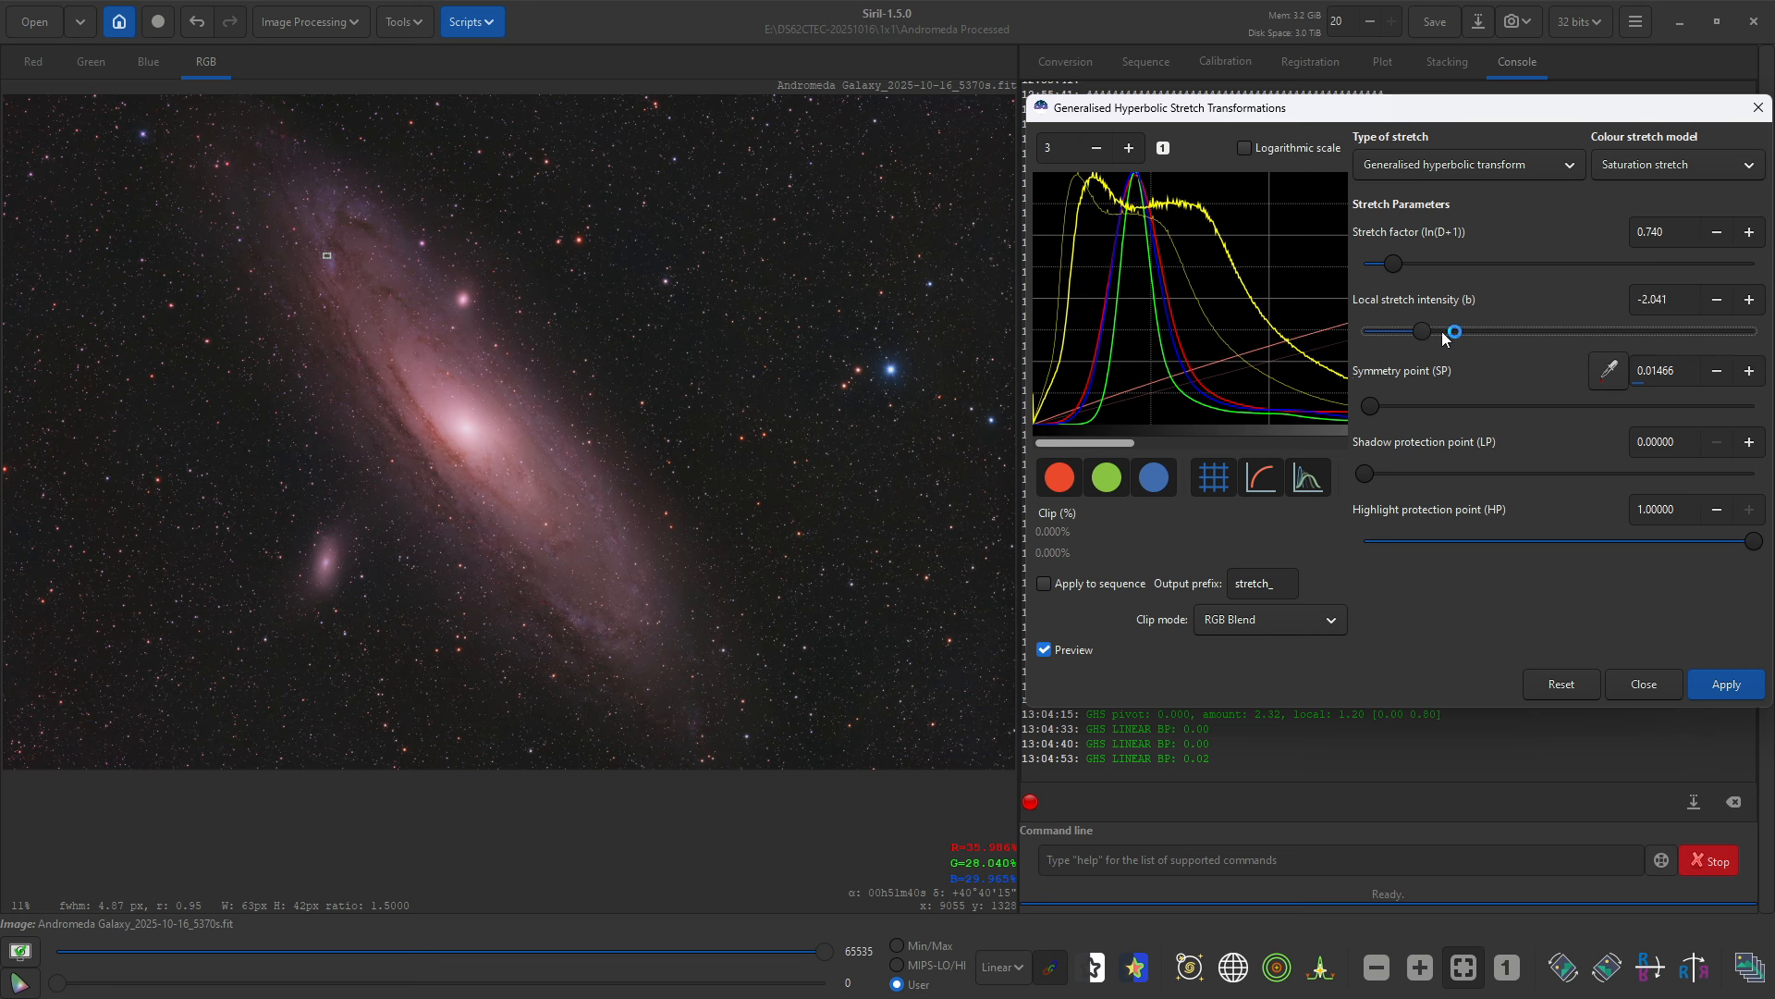
triple_click(1679, 301)
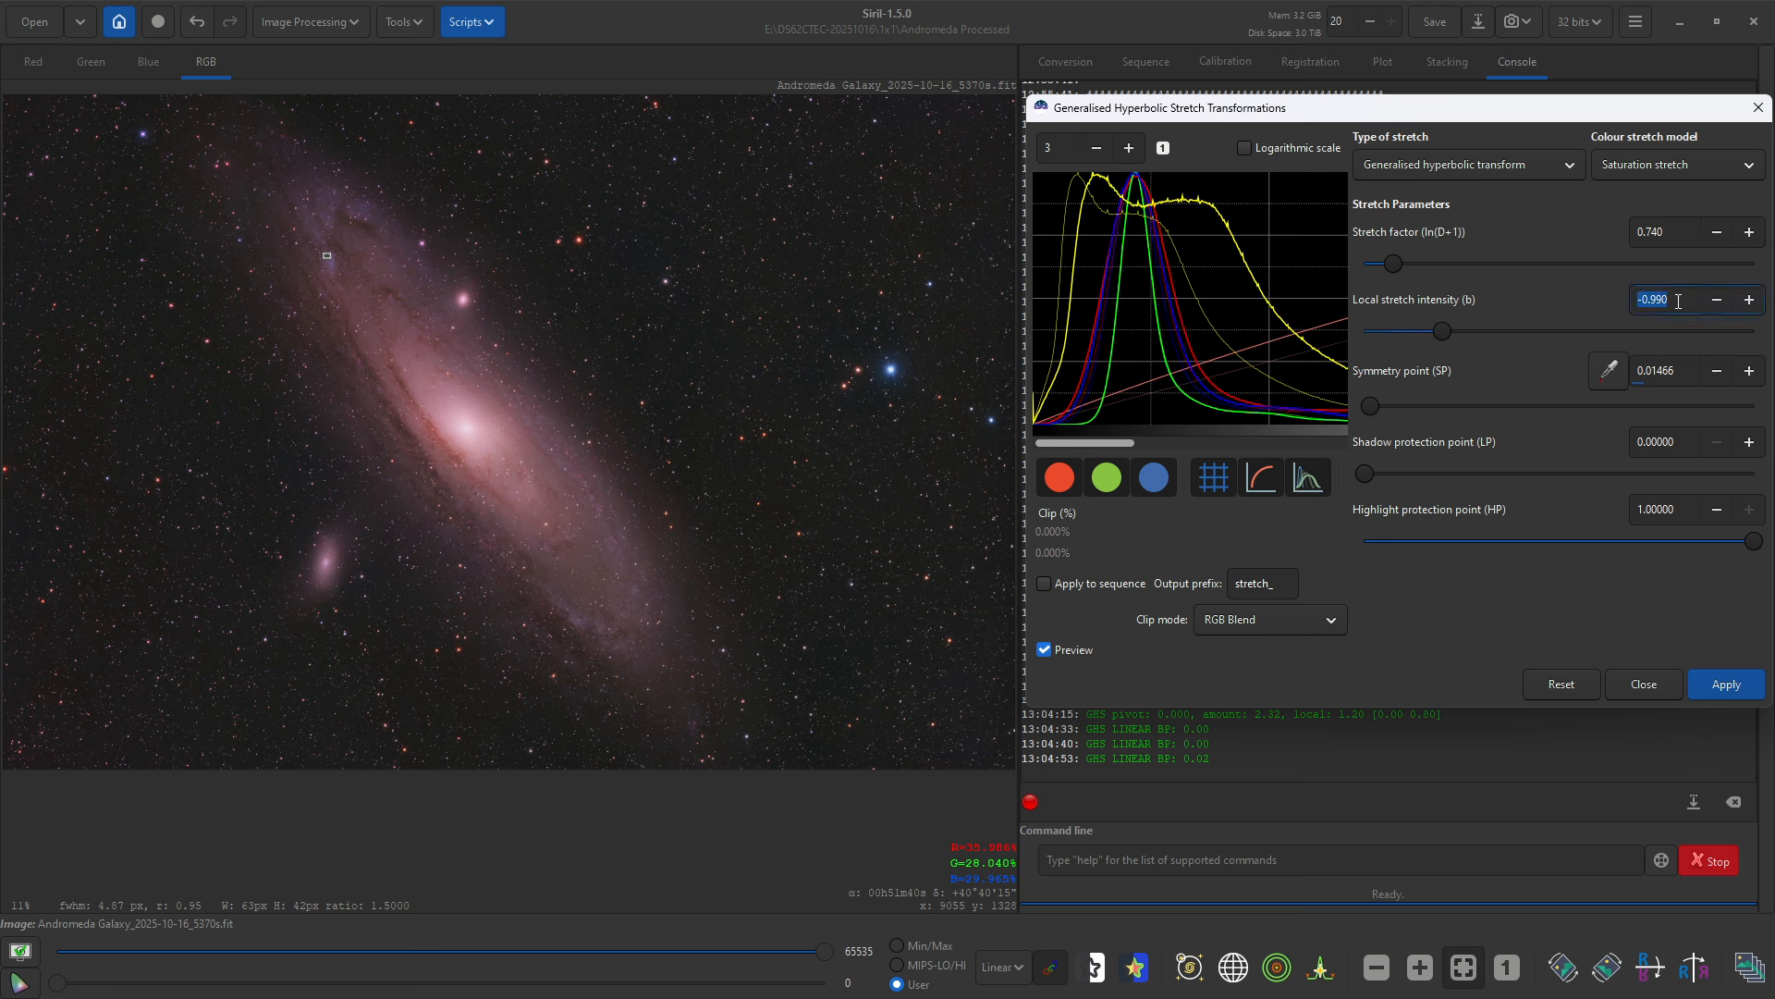
type("0.2")
key("Return")
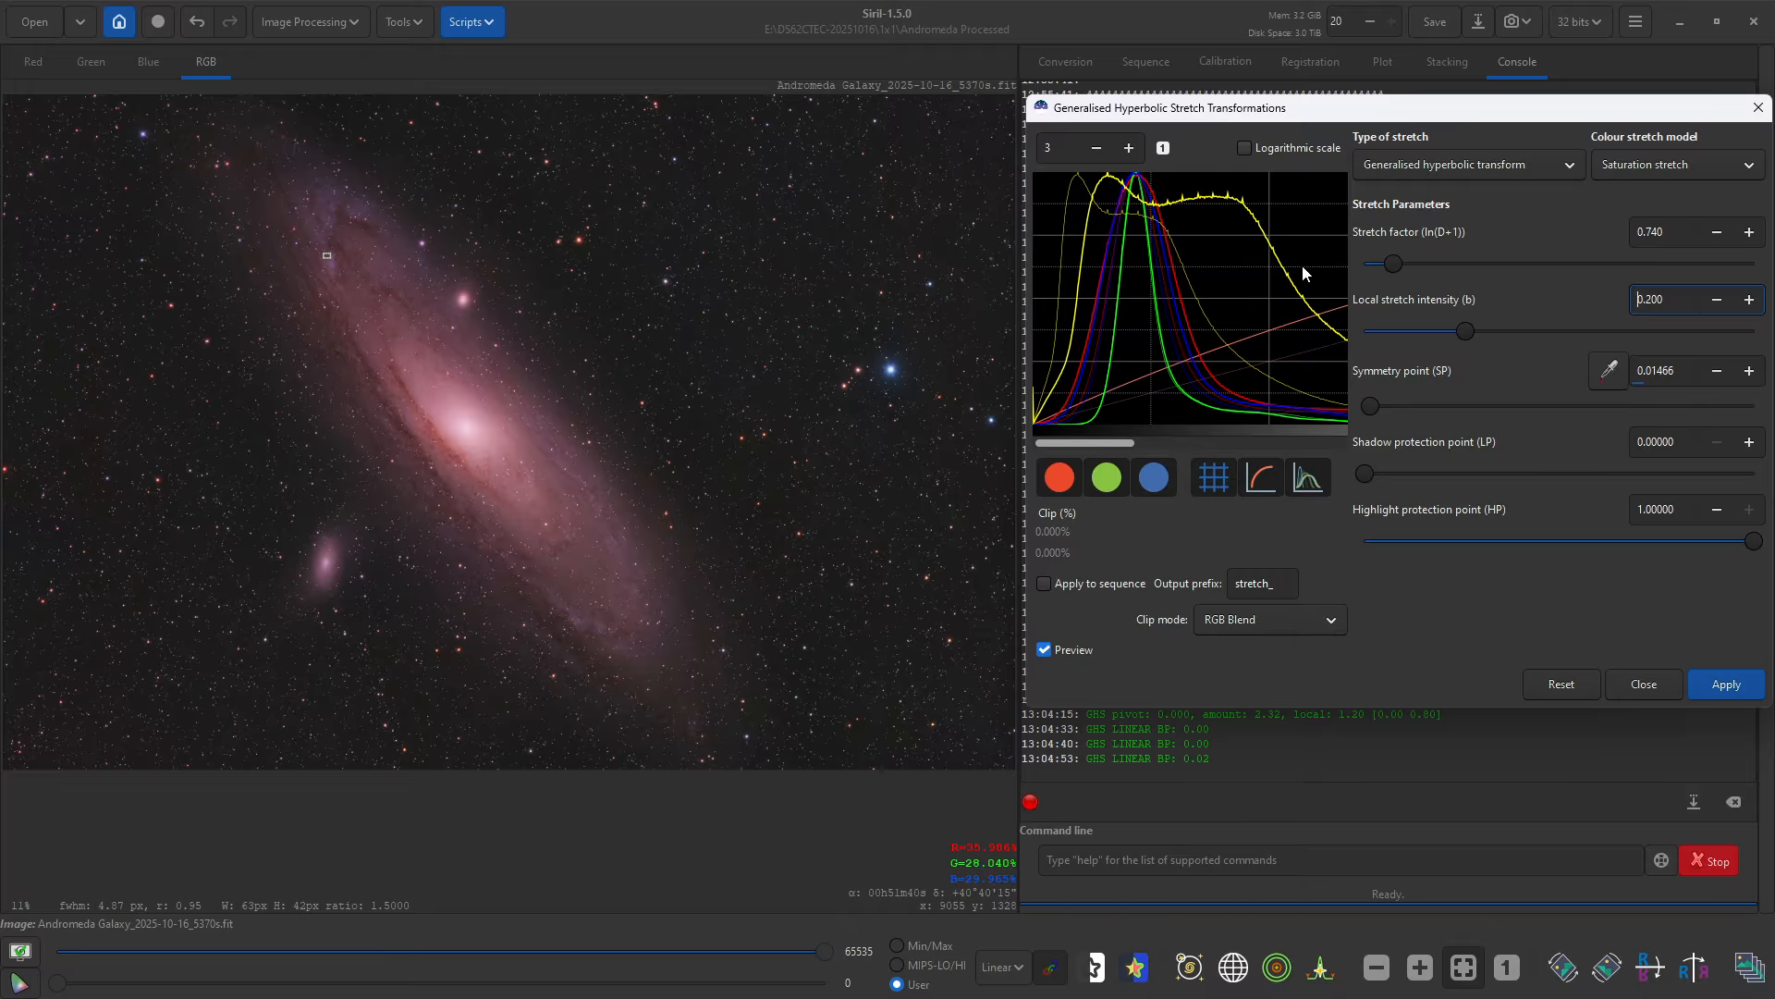
Step: Set the stretch factor of the saturation stretch to 0.400
double_click(1672, 231)
type("0.")
key("Return")
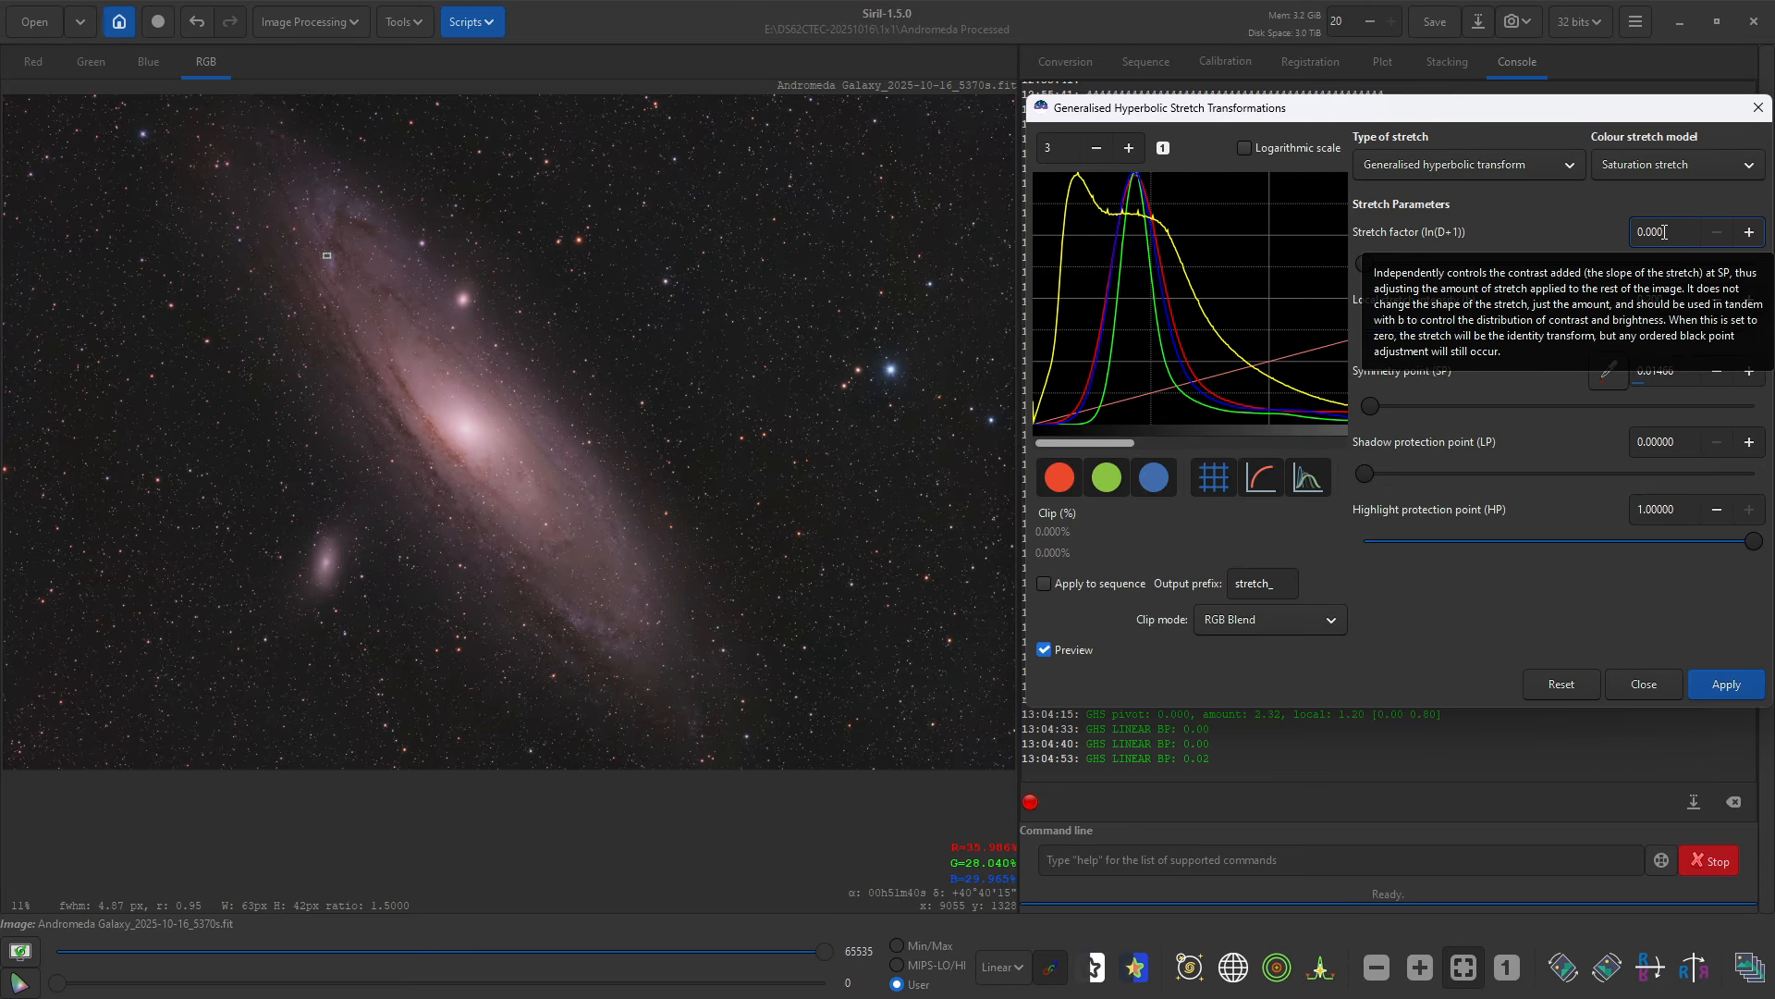
double_click(1677, 228)
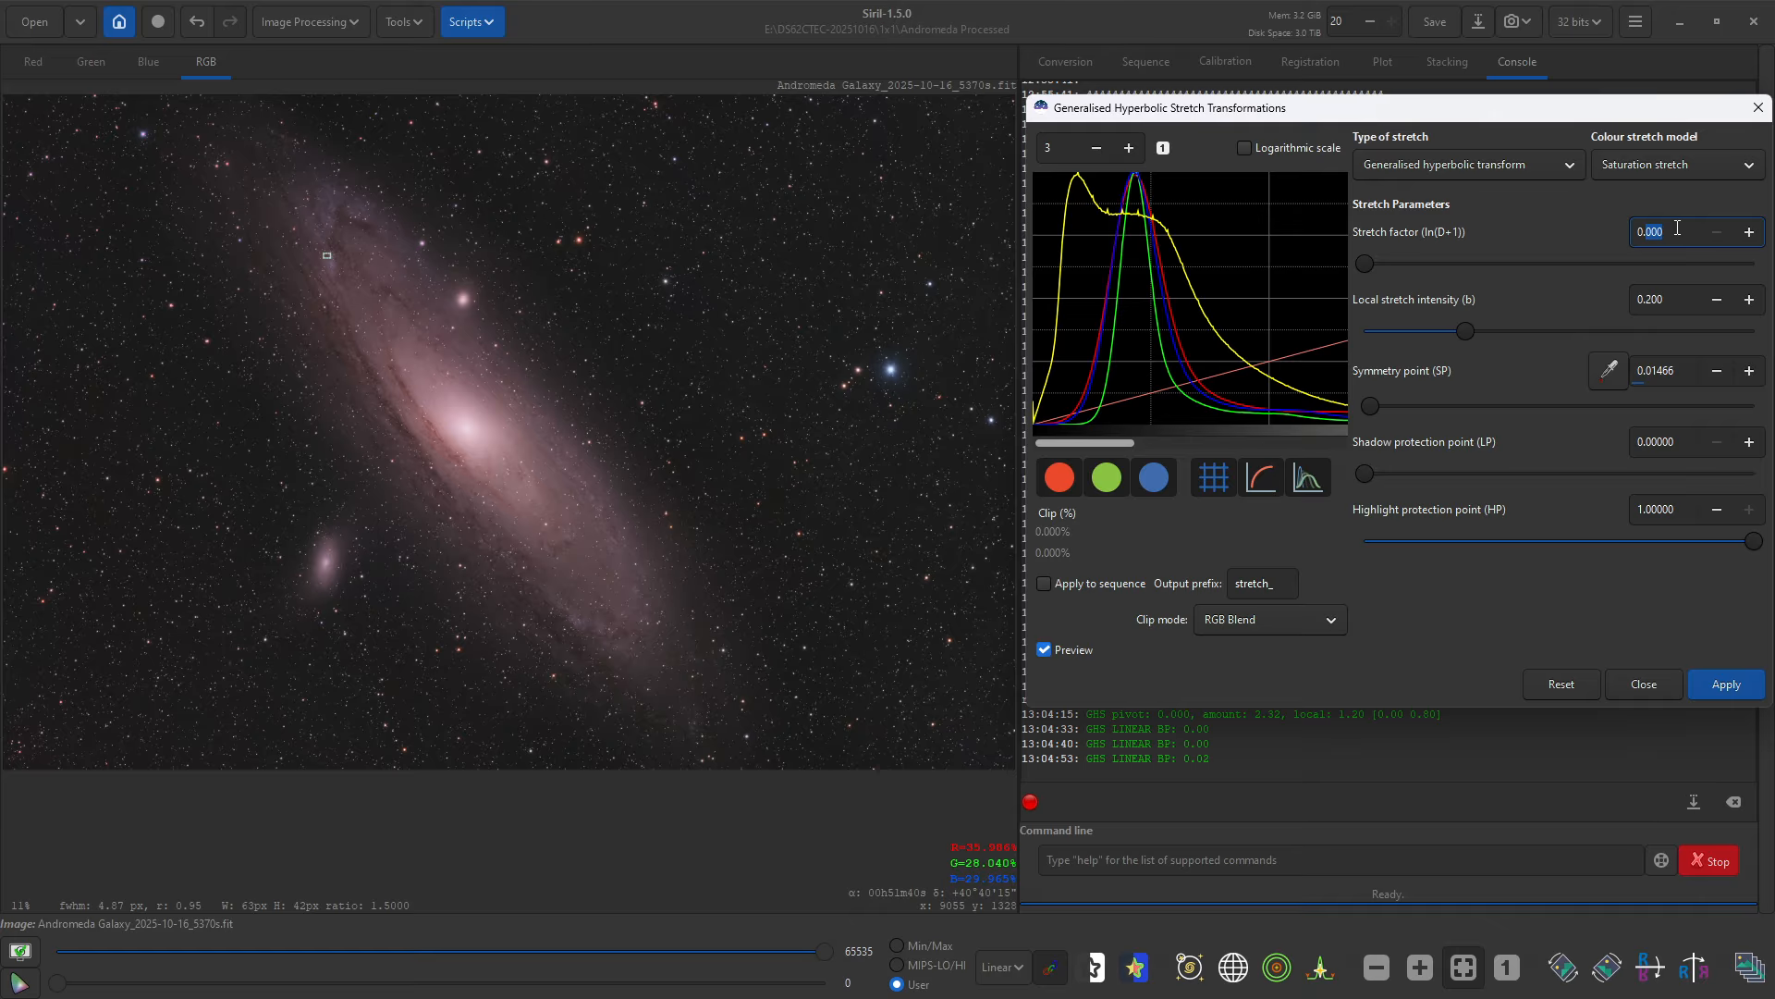
type("4")
key("Return")
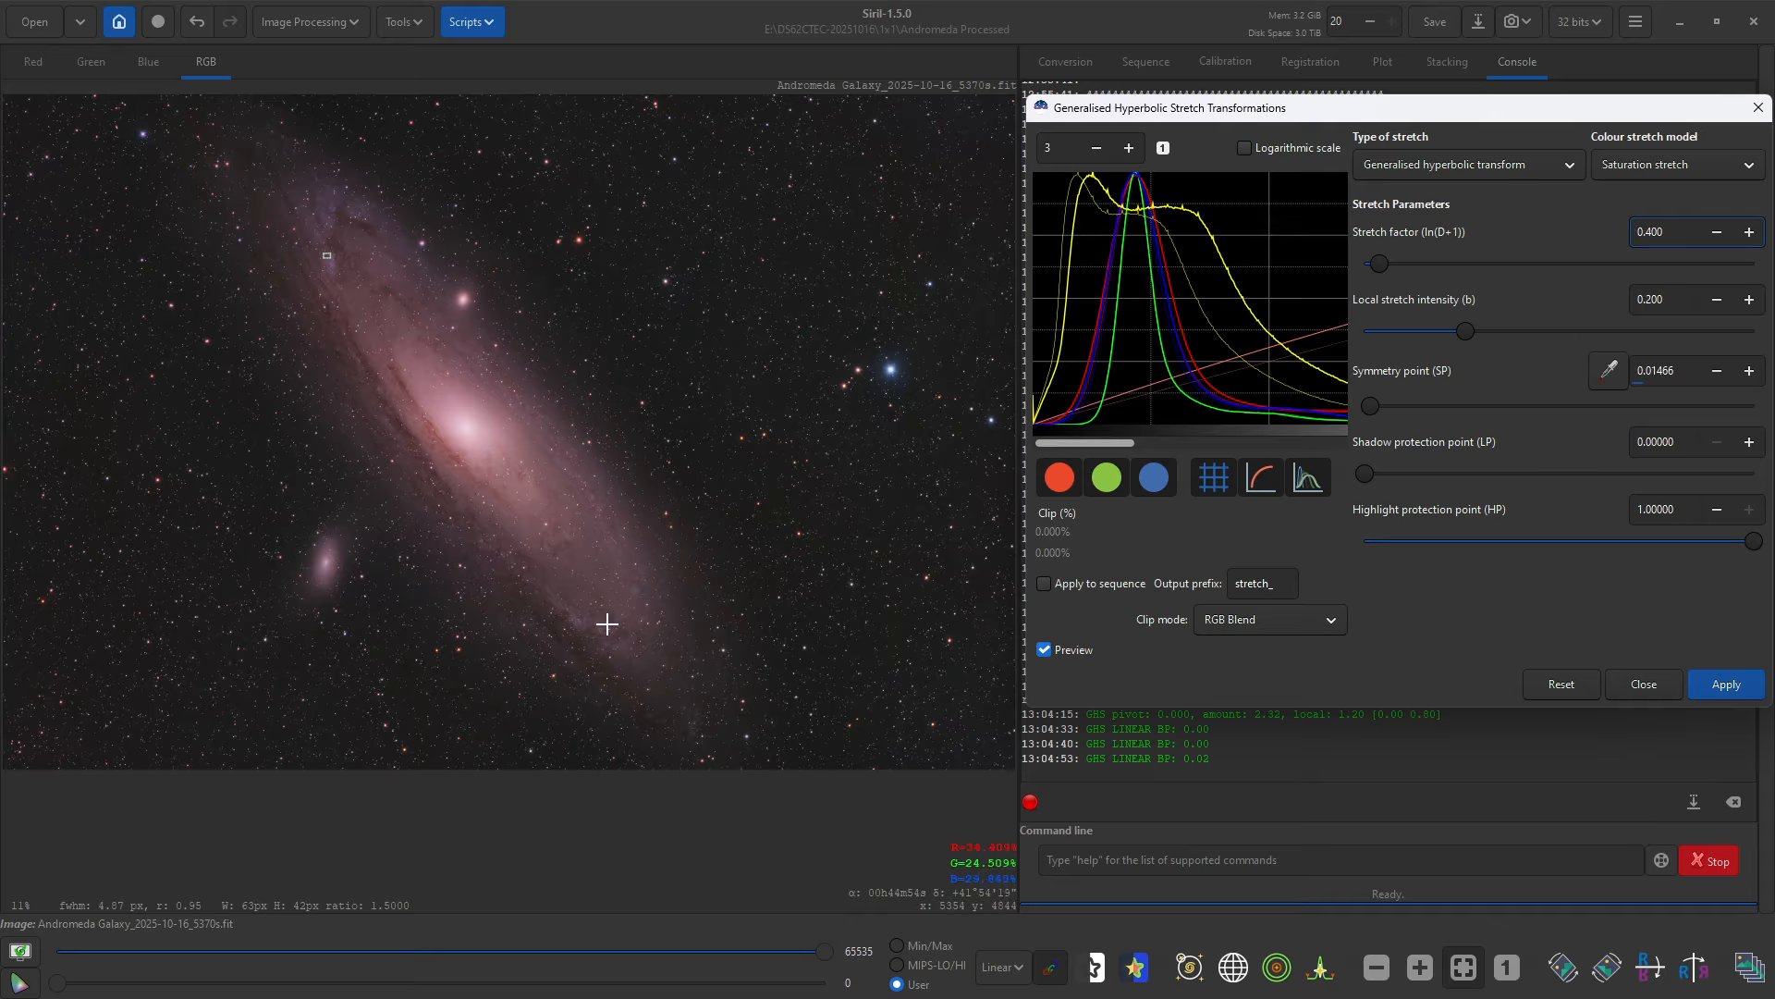
Step: Examine the previewed star and nebula colours up close along the galaxy's dust lanes and upper outer arm
scroll(337, 365, "up", 5)
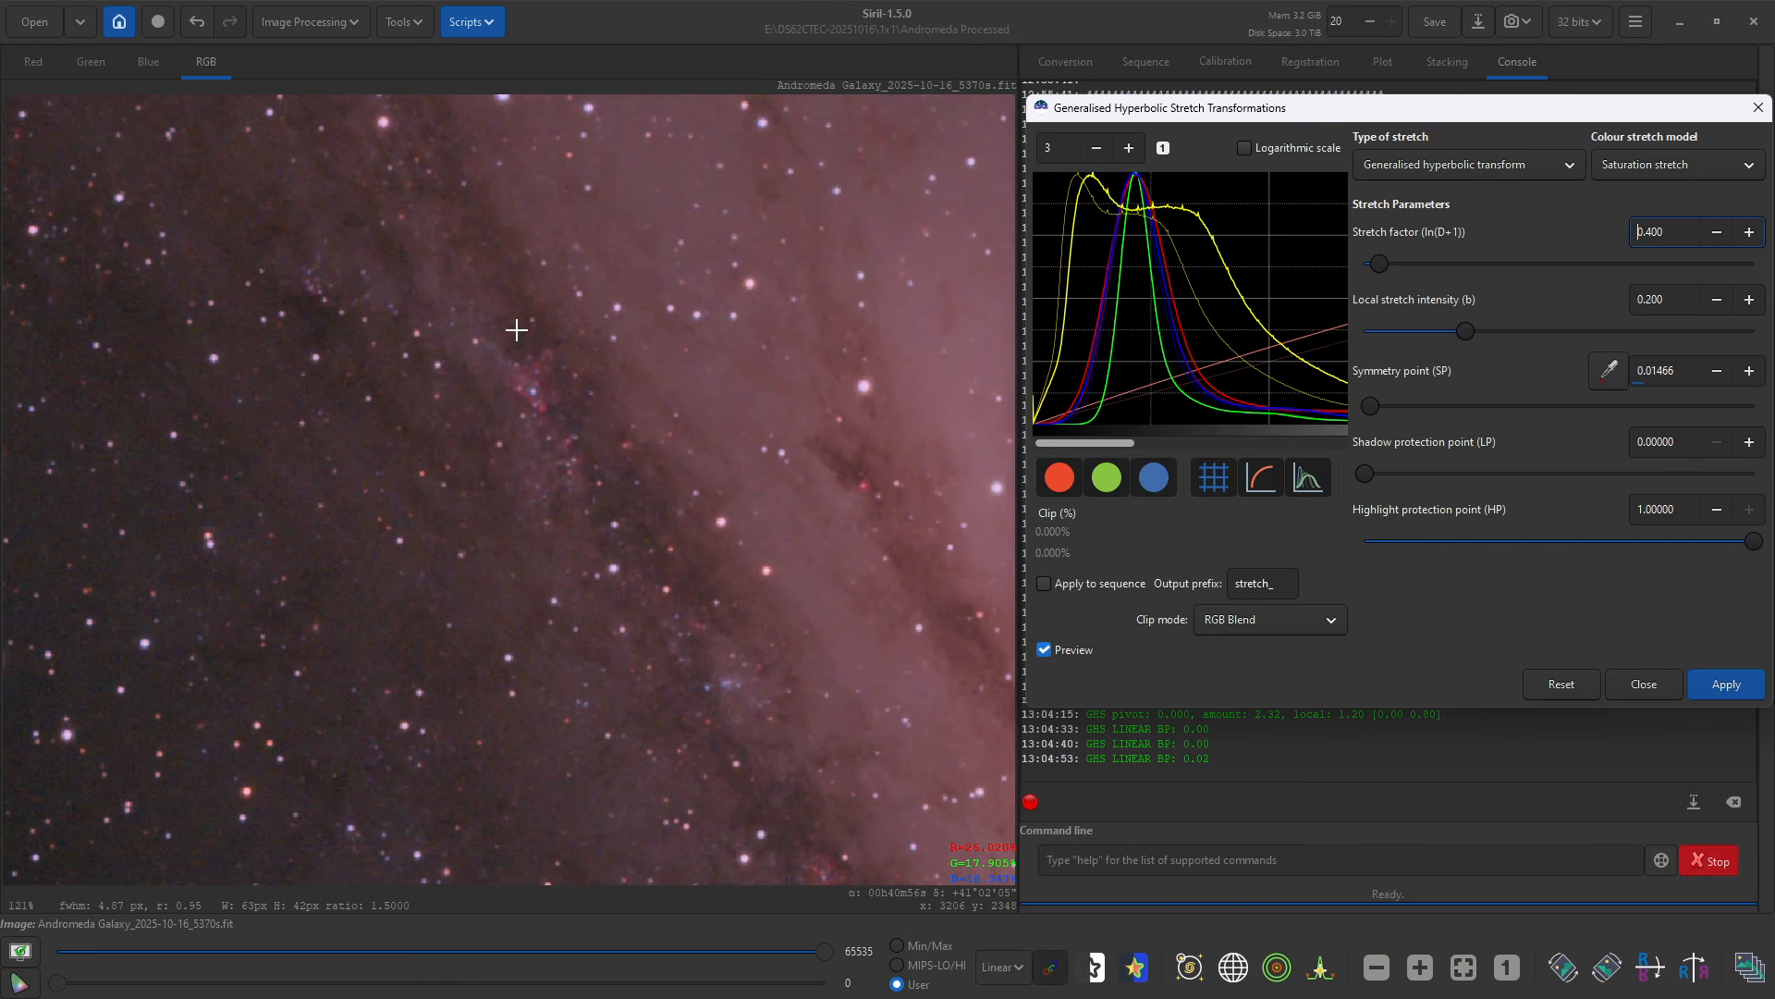
left_click_drag(594, 332, 693, 662)
left_click_drag(647, 340, 832, 735)
left_click_drag(721, 583, 756, 906)
left_click_drag(670, 484, 447, 467)
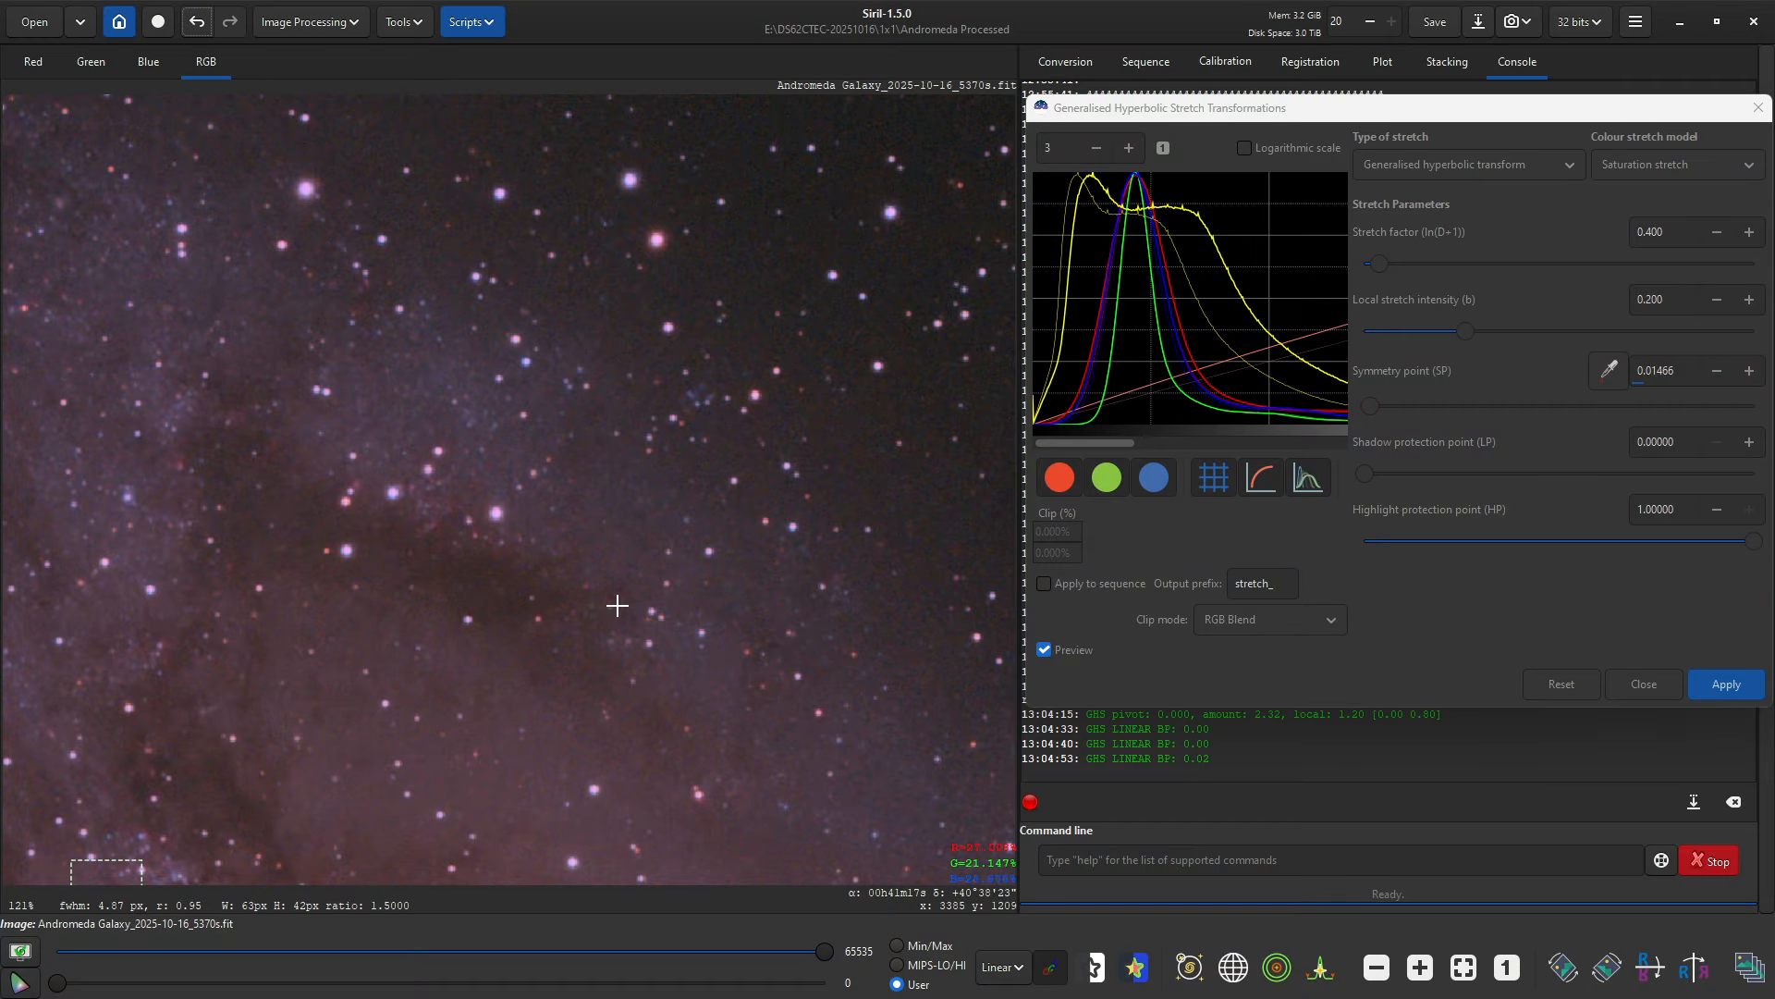
scroll(616, 605, "down", 8)
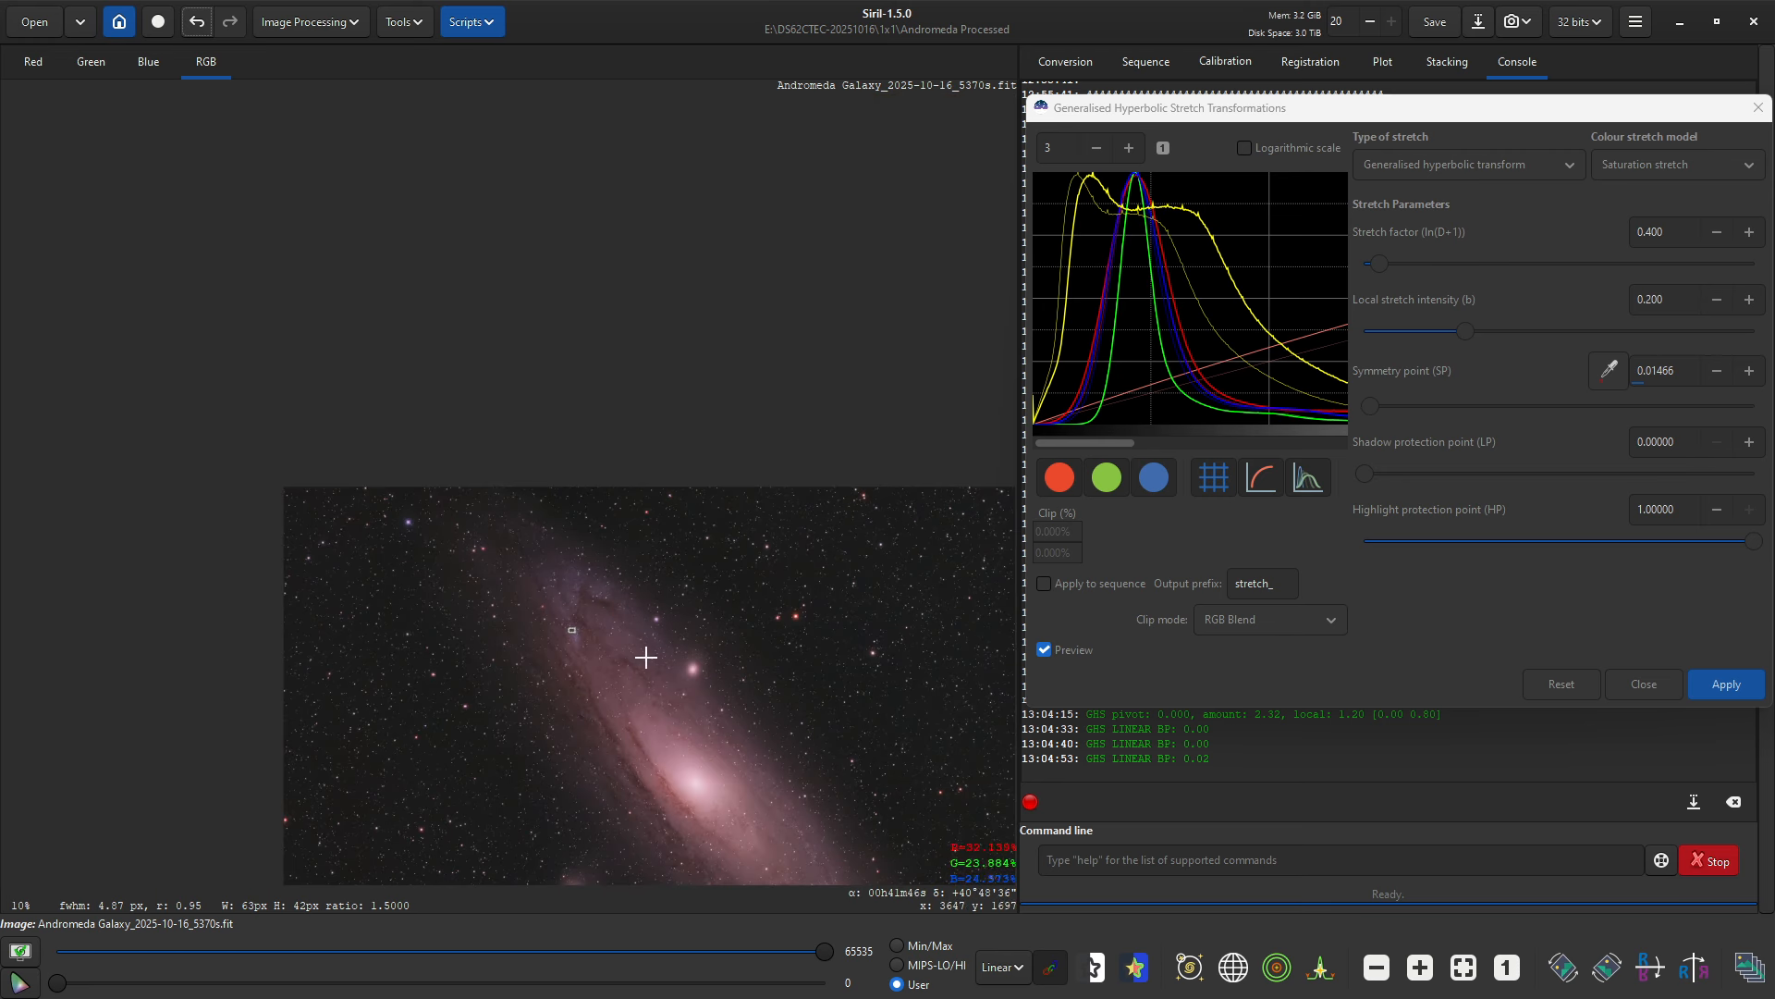
left_click(1461, 966)
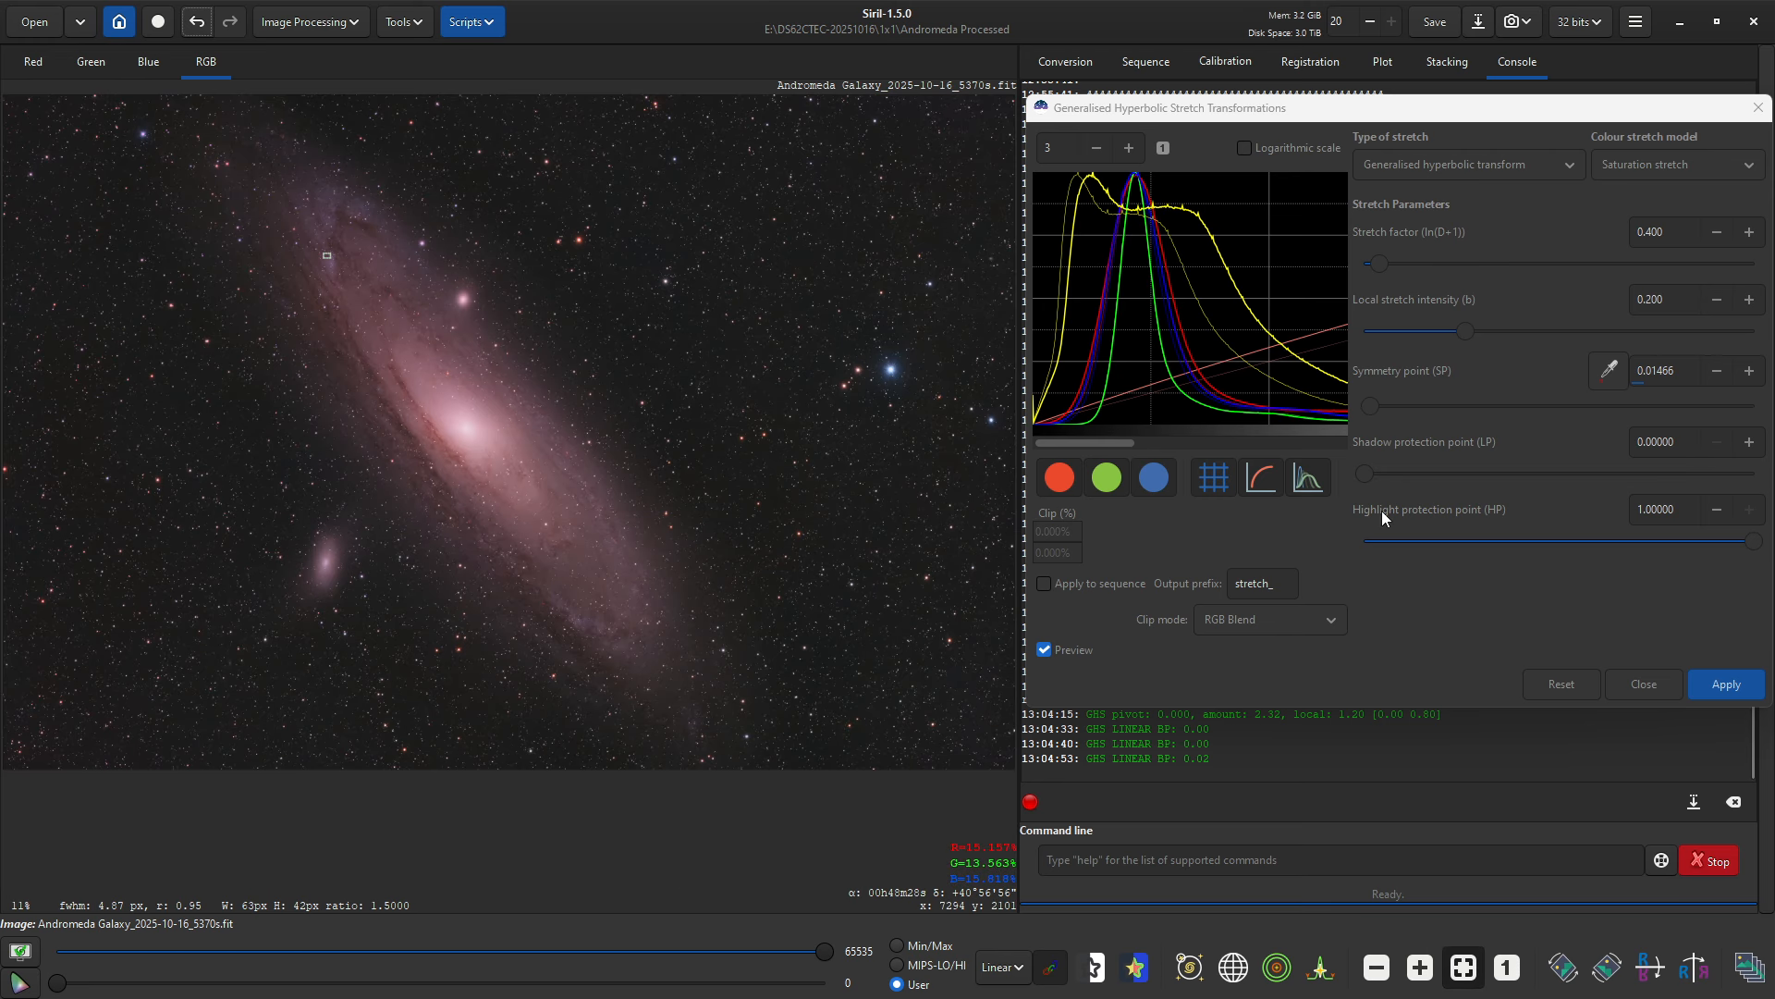
Step: Apply the saturation stretch with stretch factor 0.600 and highlight protection point 0.80000
left_click(1651, 233)
key("BackSpace")
type("6")
key("Return")
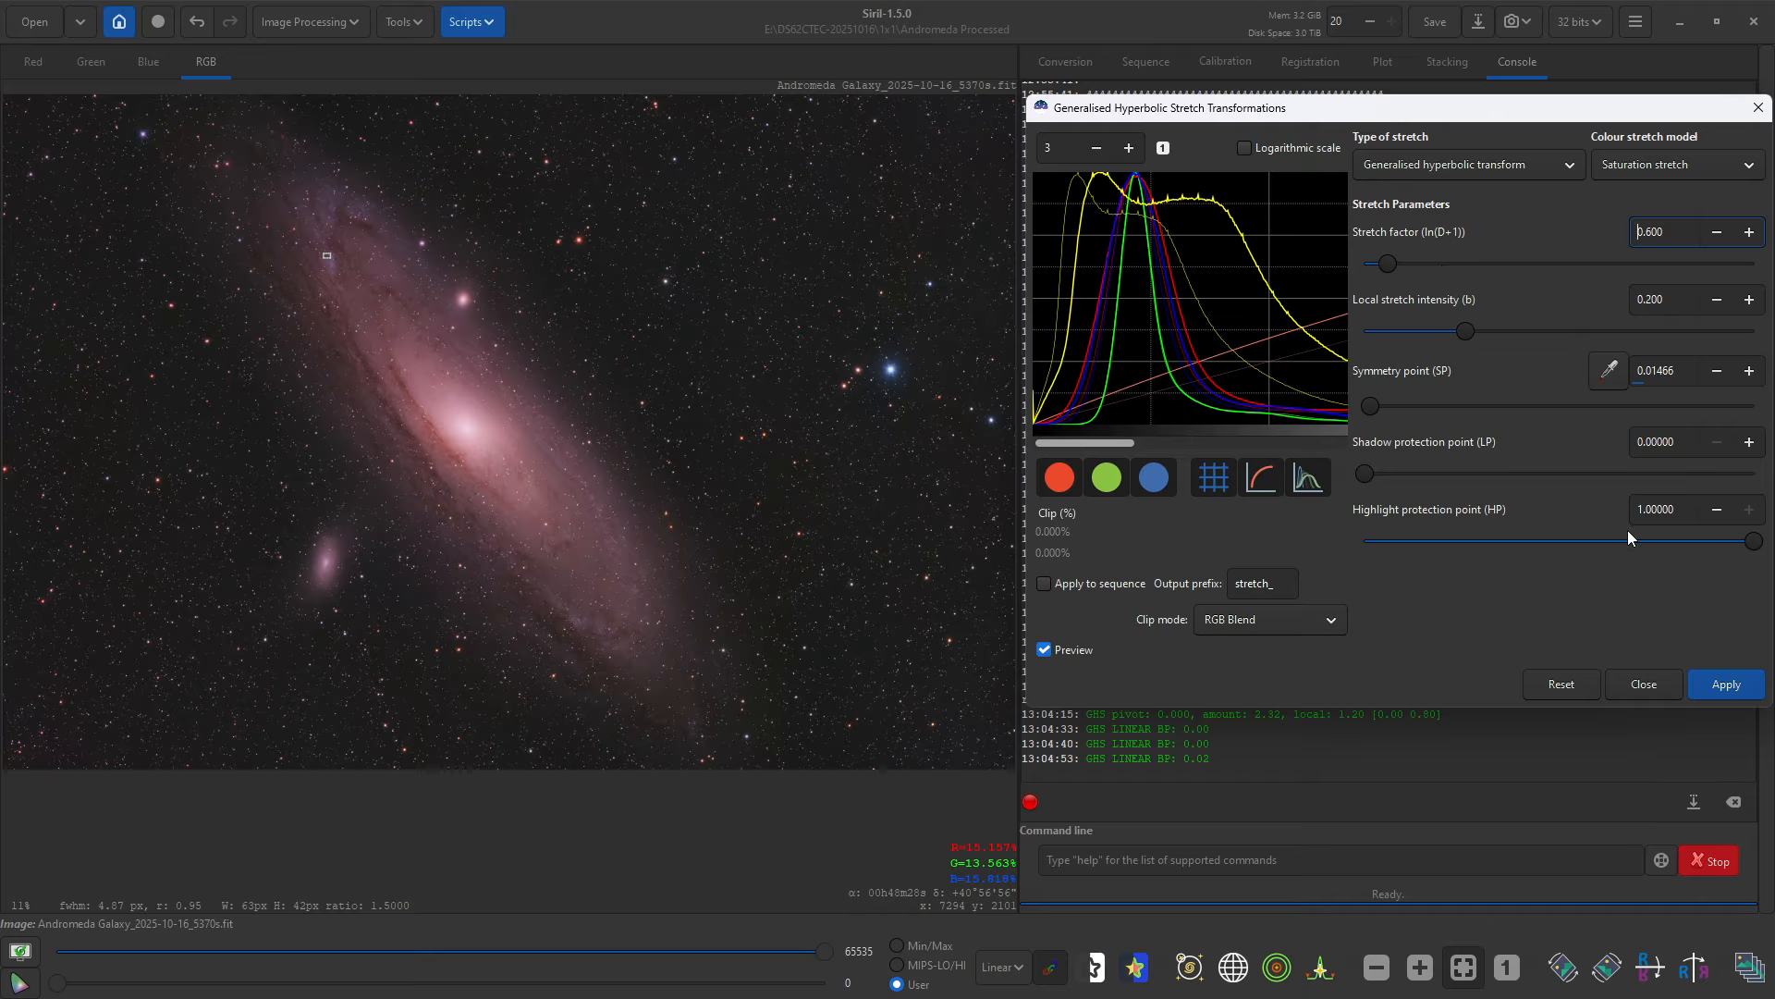
double_click(1683, 507)
type("0.8")
key("Return")
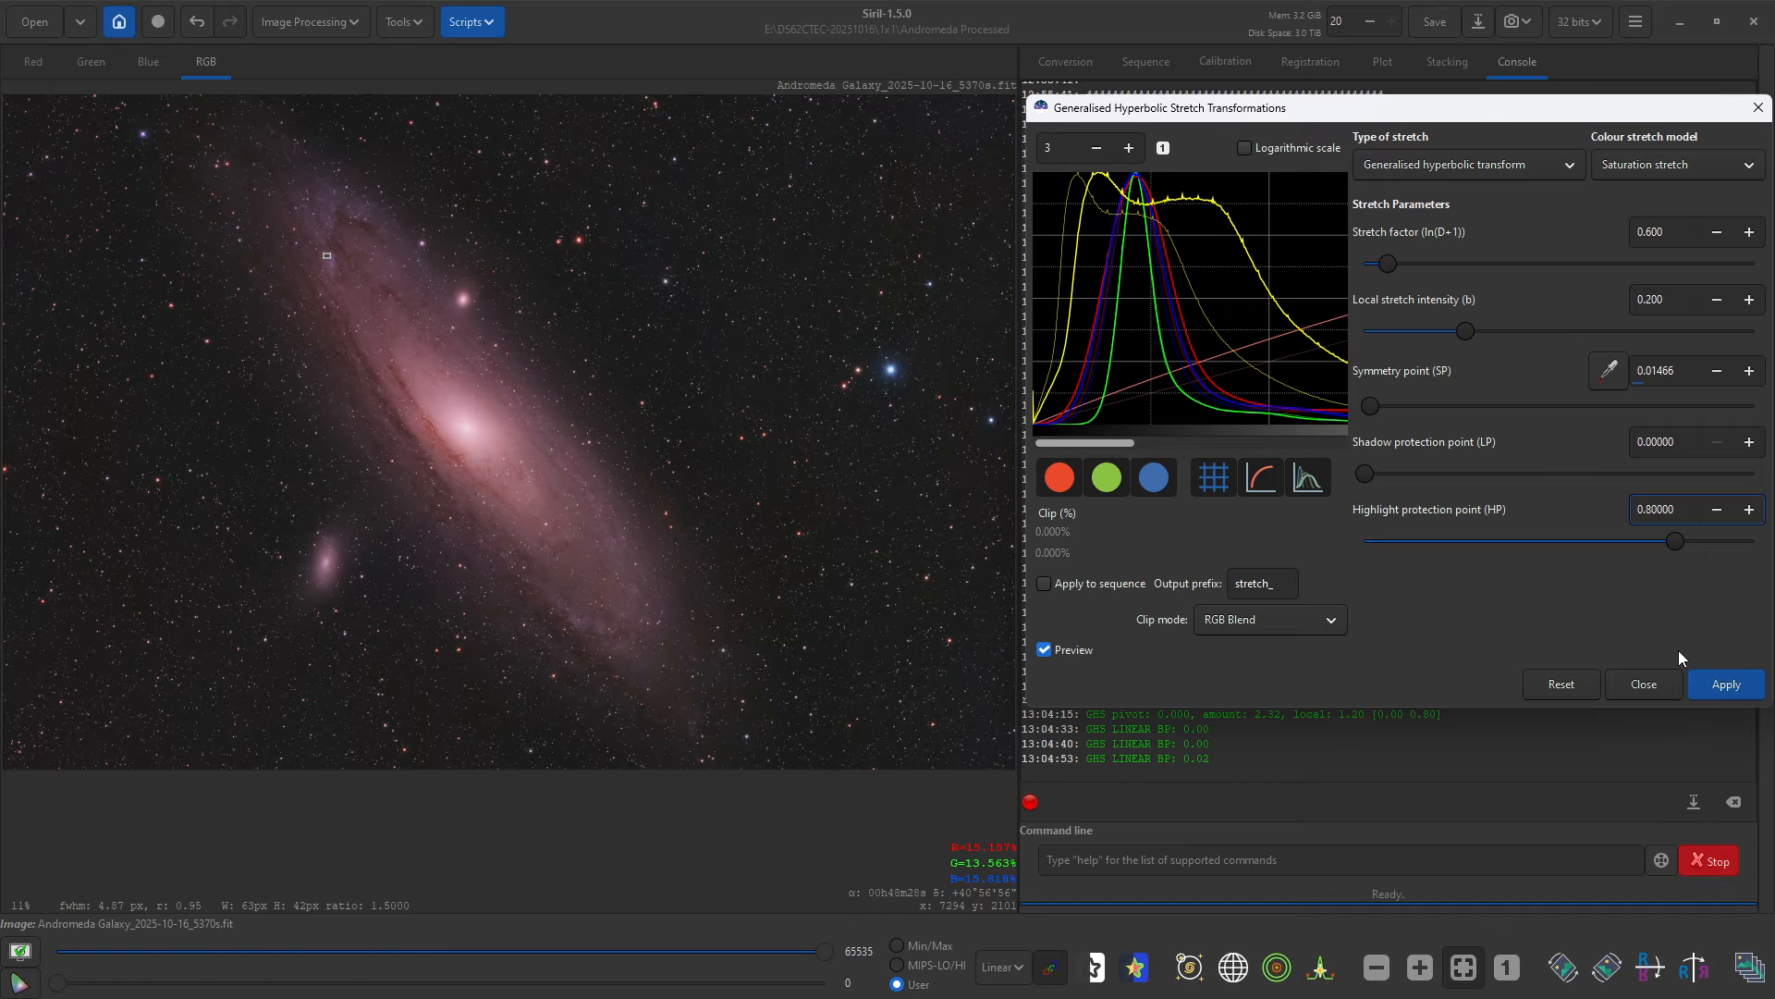
left_click(1722, 689)
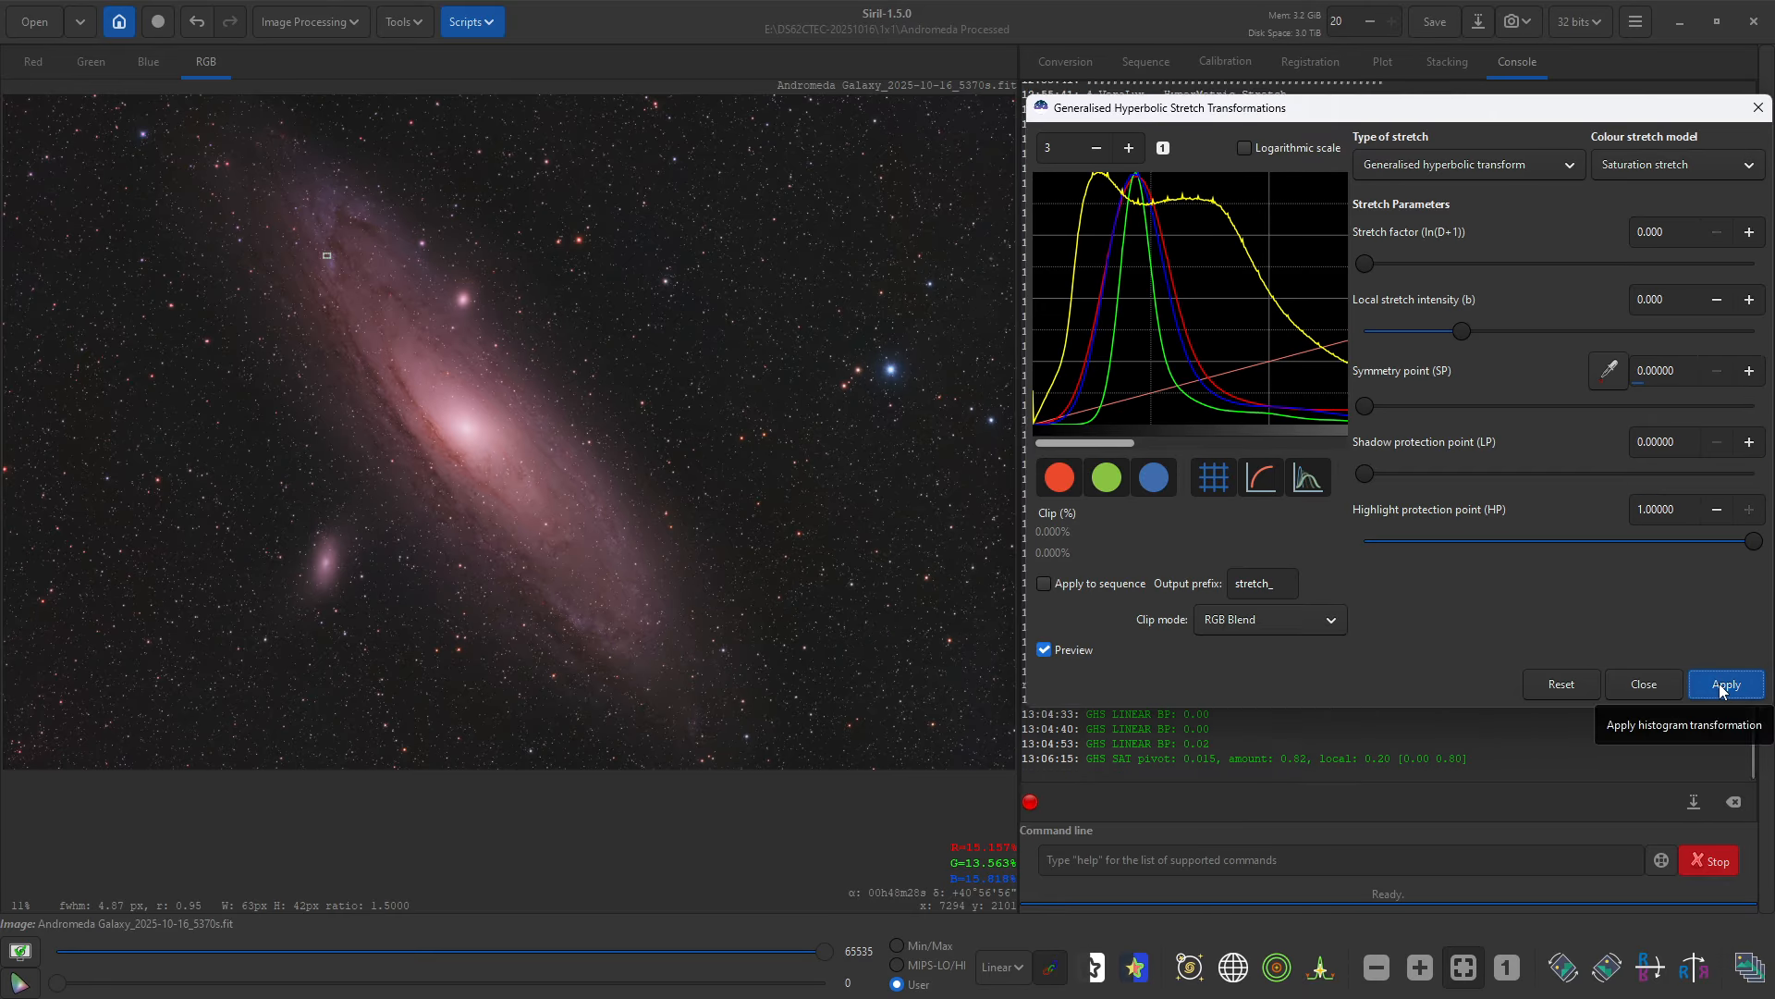
Step: Switch the colour model to Independent channel values and sample the symmetry point from a small selection at the galaxy's lower edge
left_click(1676, 171)
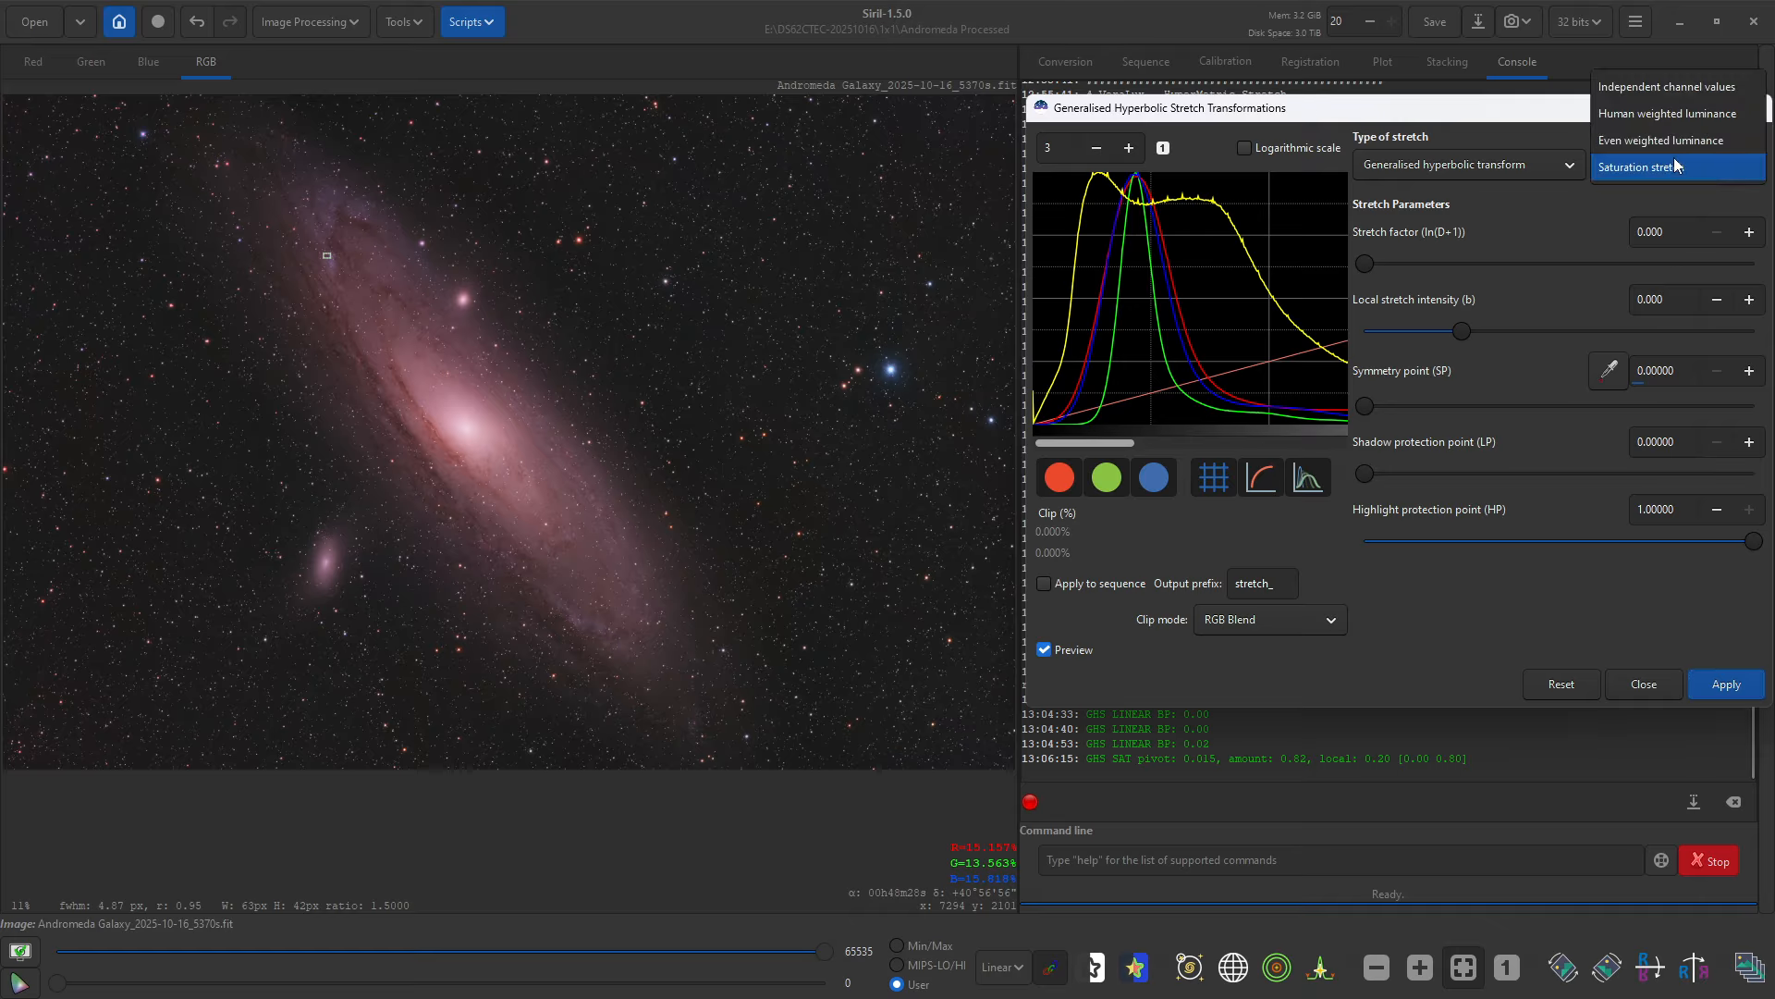
left_click(1672, 88)
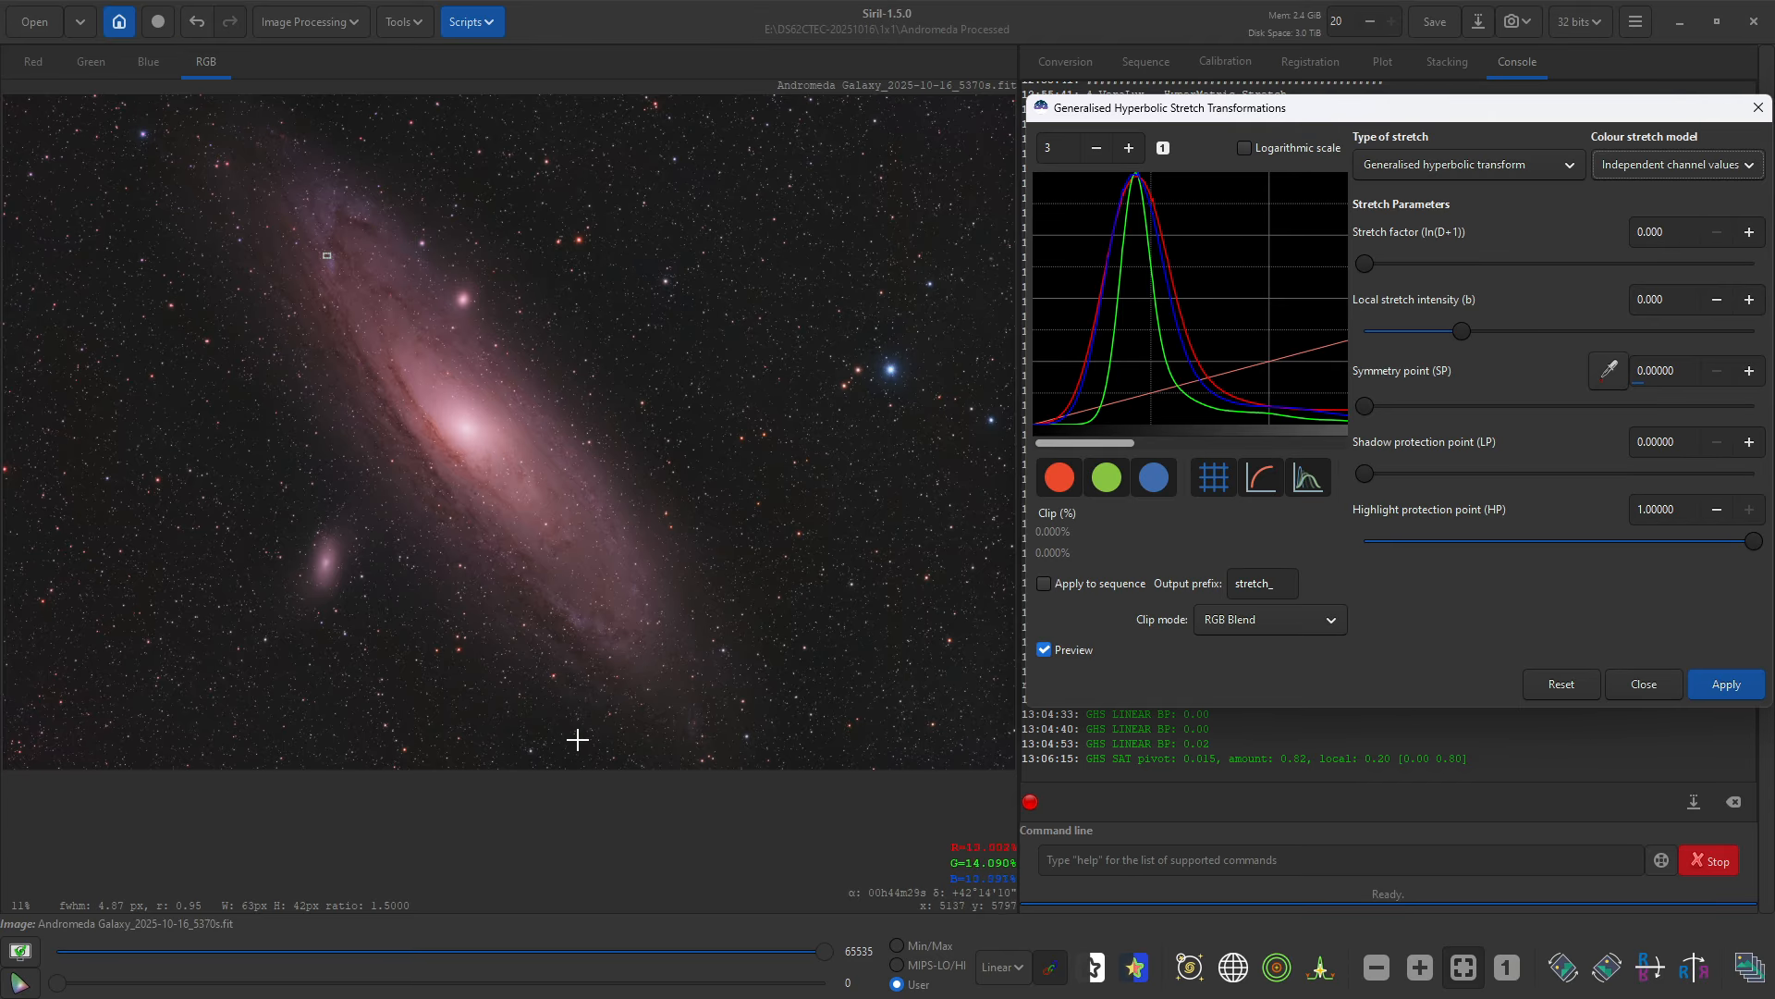
left_click(496, 605)
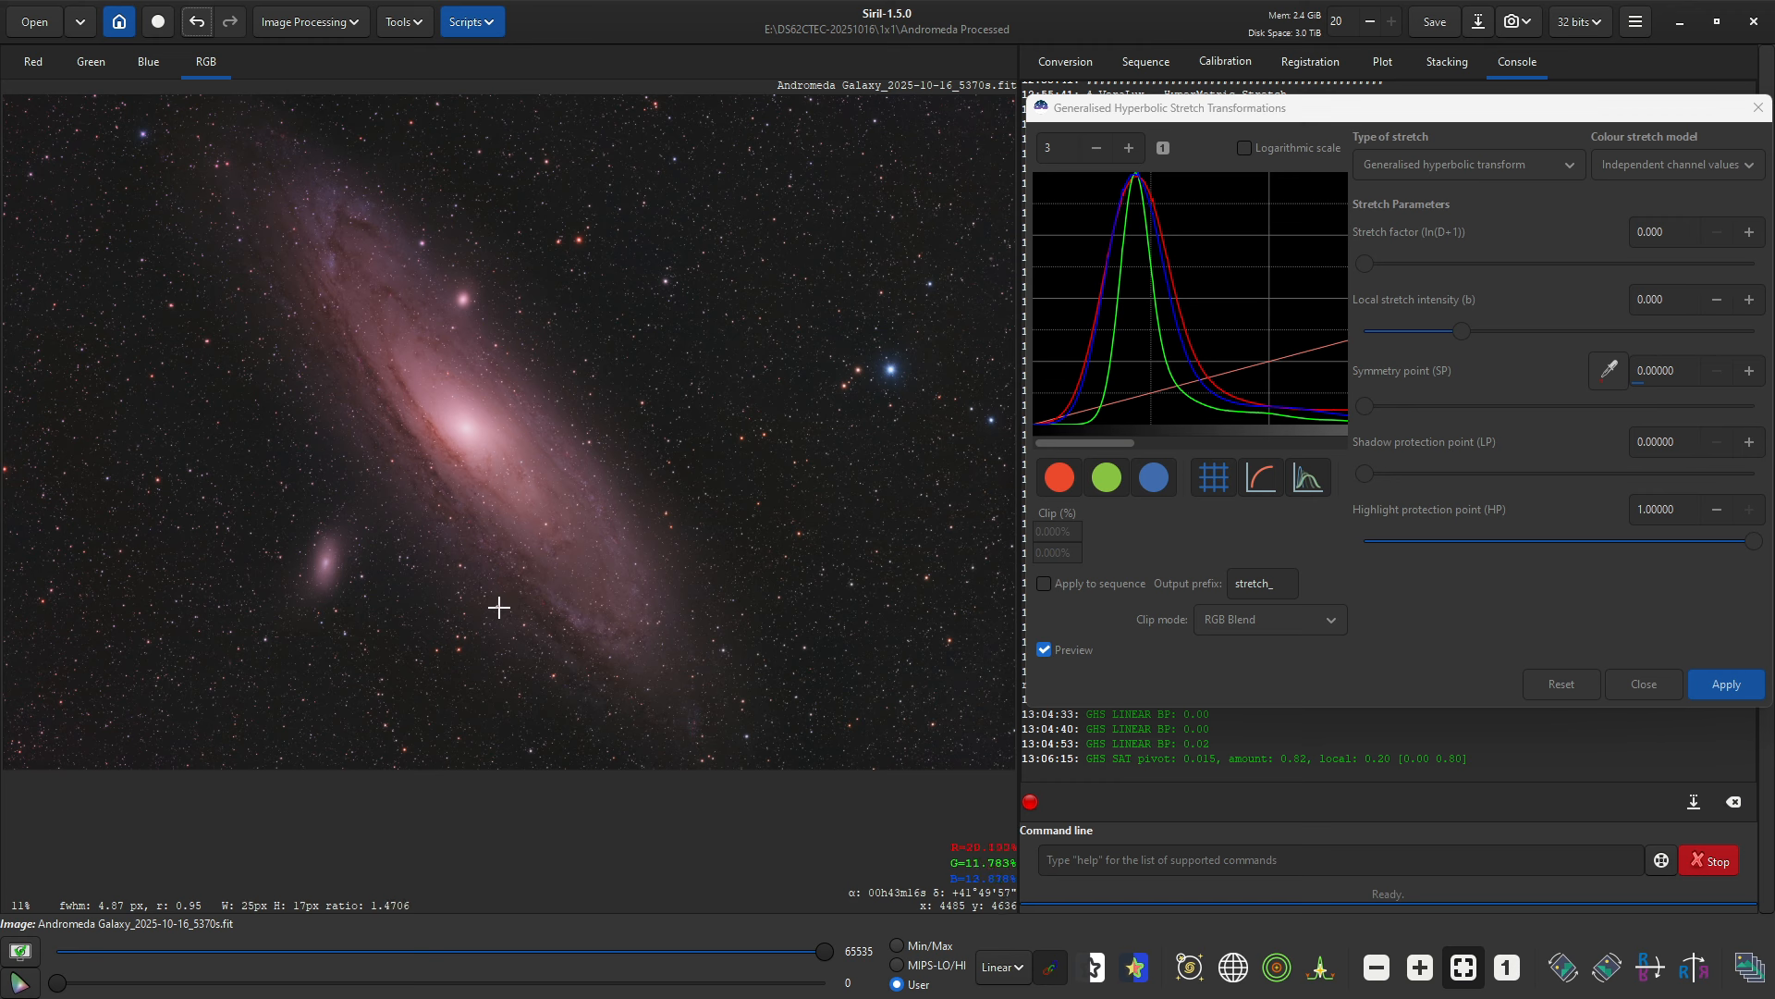
left_click(1600, 374)
Step: Raise the local stretch intensity to 0.346 and the stretch factor to 0.477 for the hyperbolic transform
left_click_drag(1463, 329, 1469, 330)
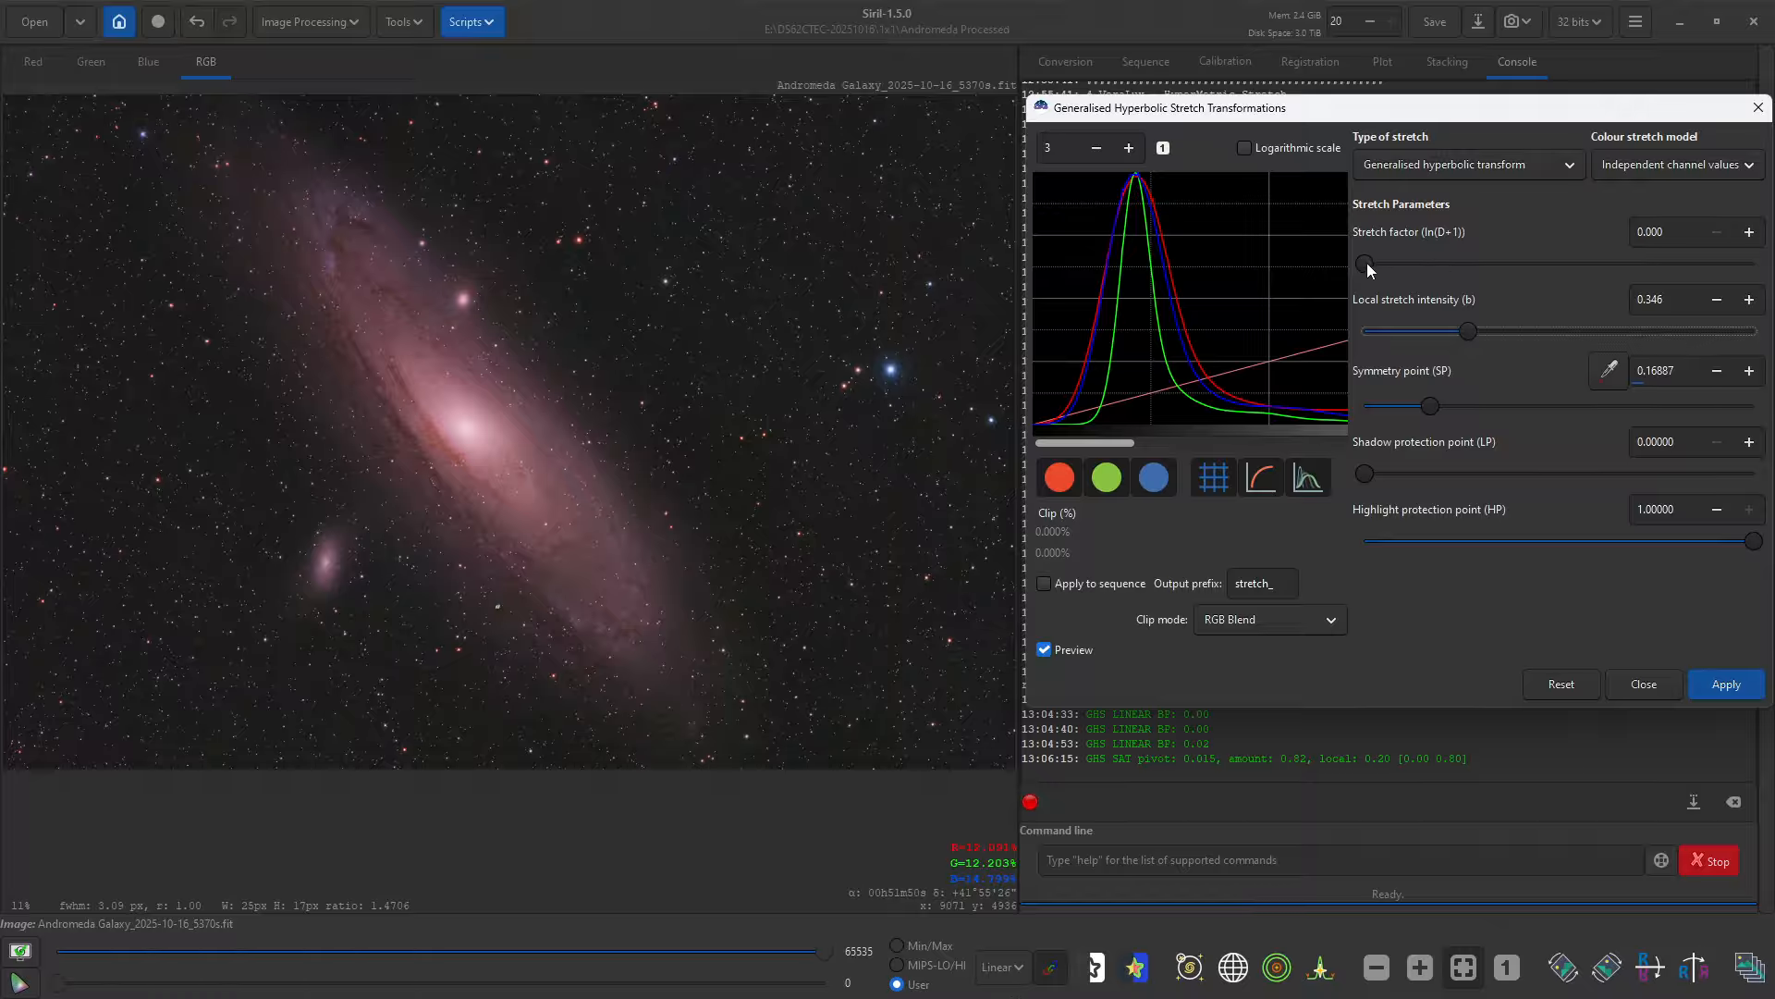
left_click_drag(1367, 265, 1385, 268)
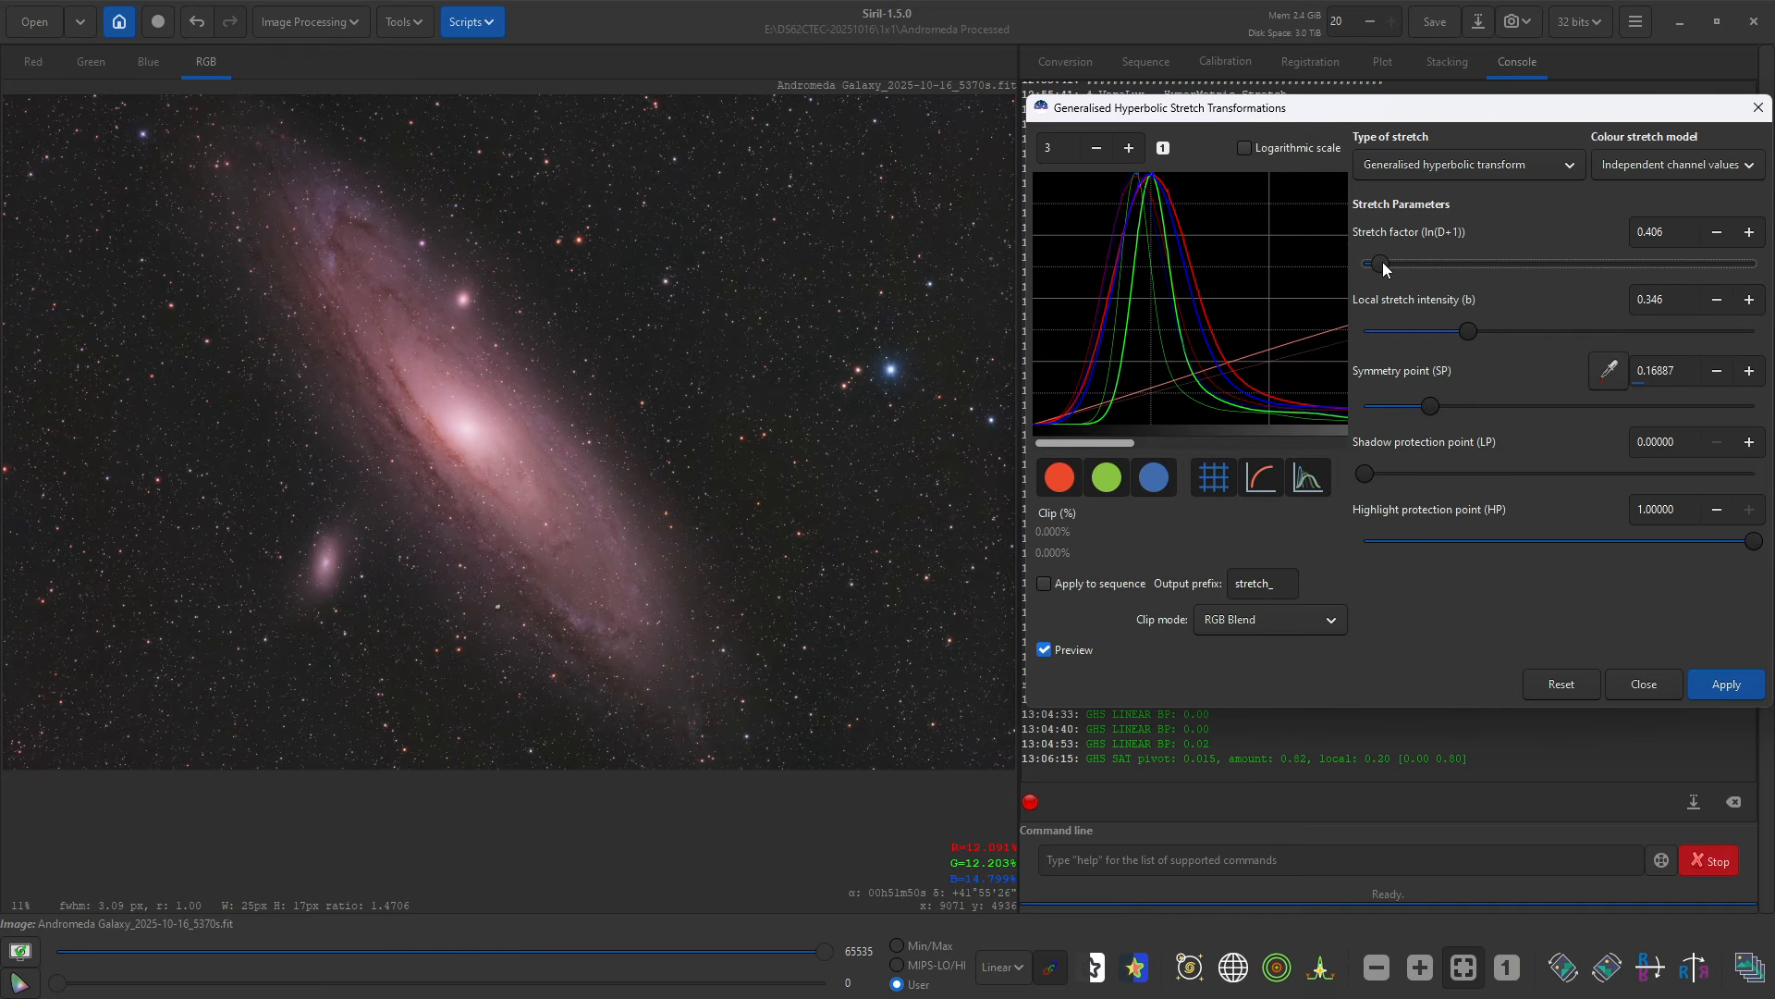
left_click_drag(1384, 268, 1388, 268)
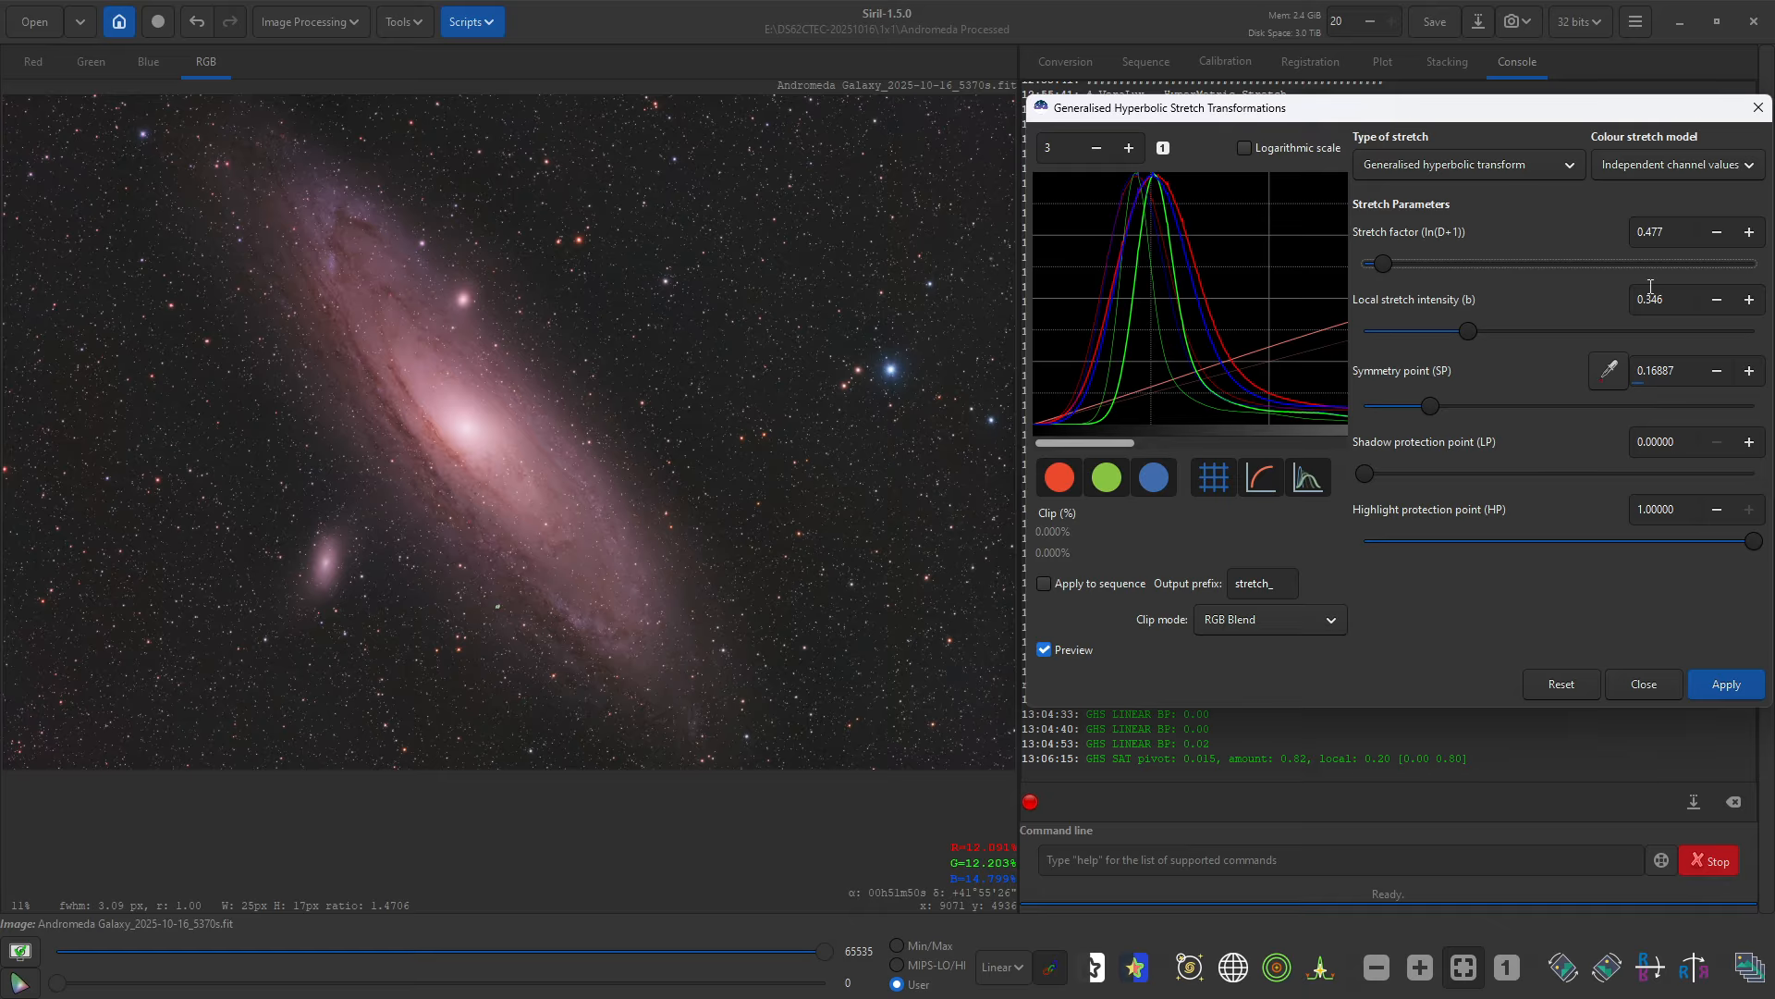
Step: Set the hyperbolic transform's local stretch intensity to 0.240 and its stretch factor to 0.600
left_click_drag(1651, 297, 1641, 298)
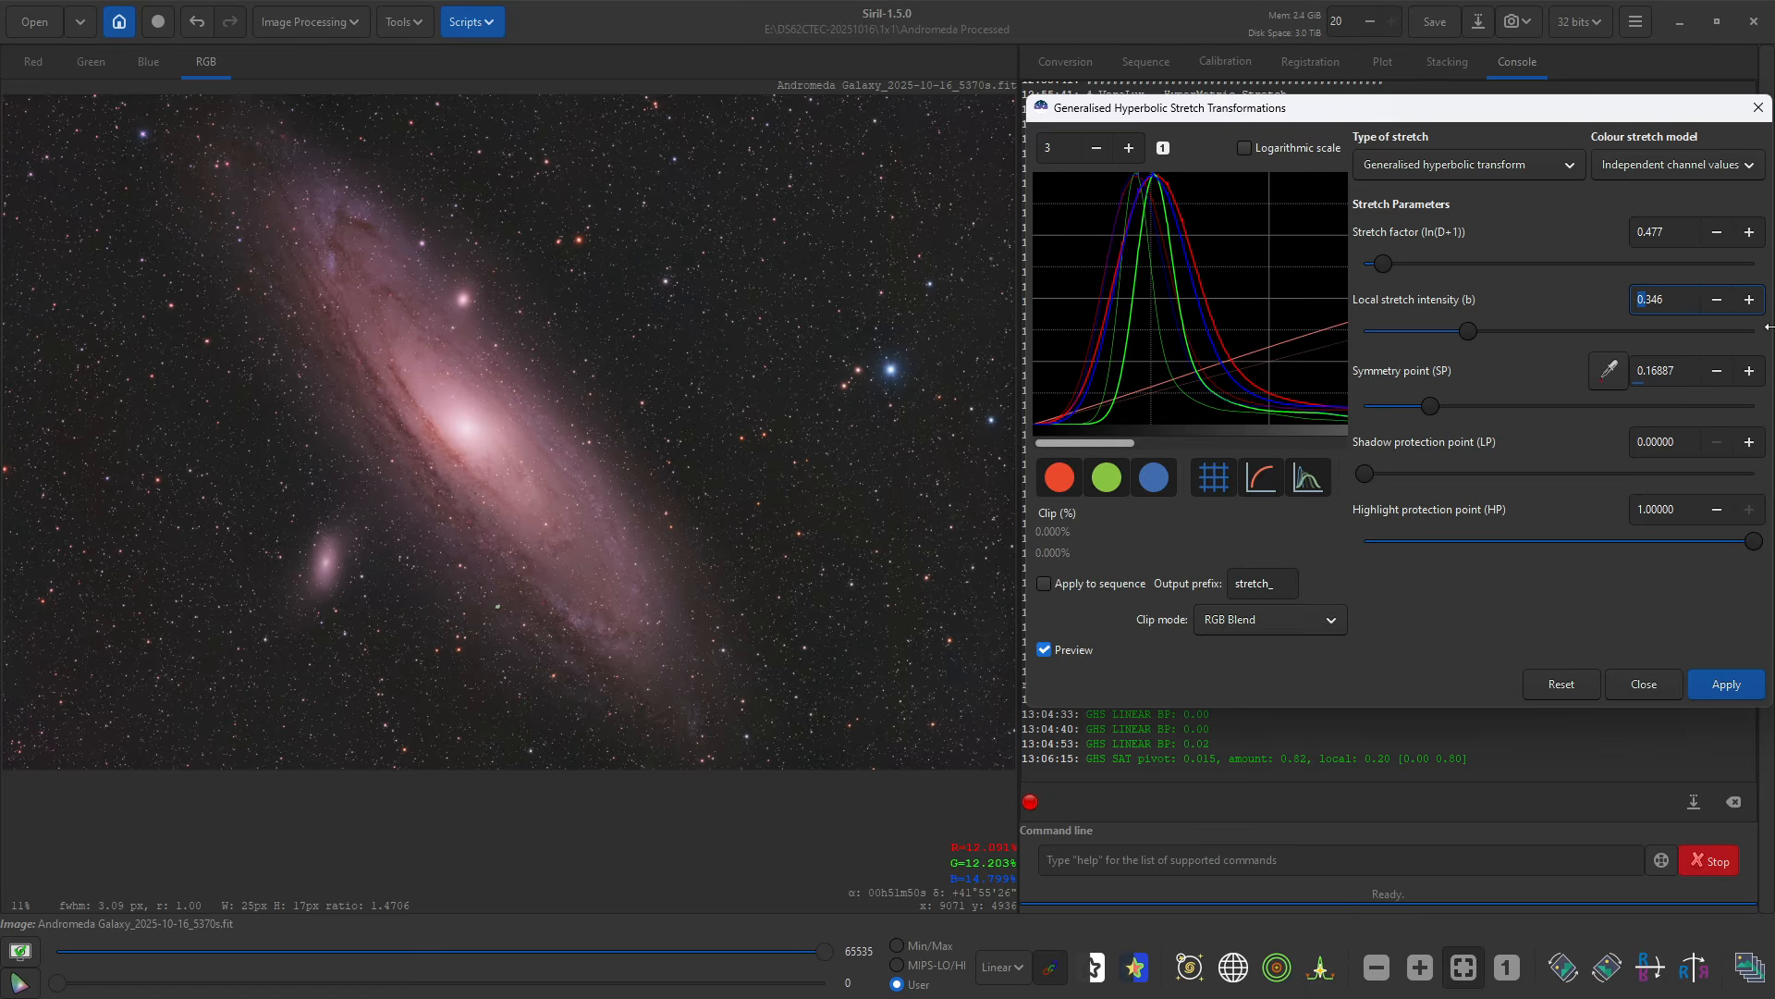
double_click(1674, 303)
key("BackSpace")
key("Return")
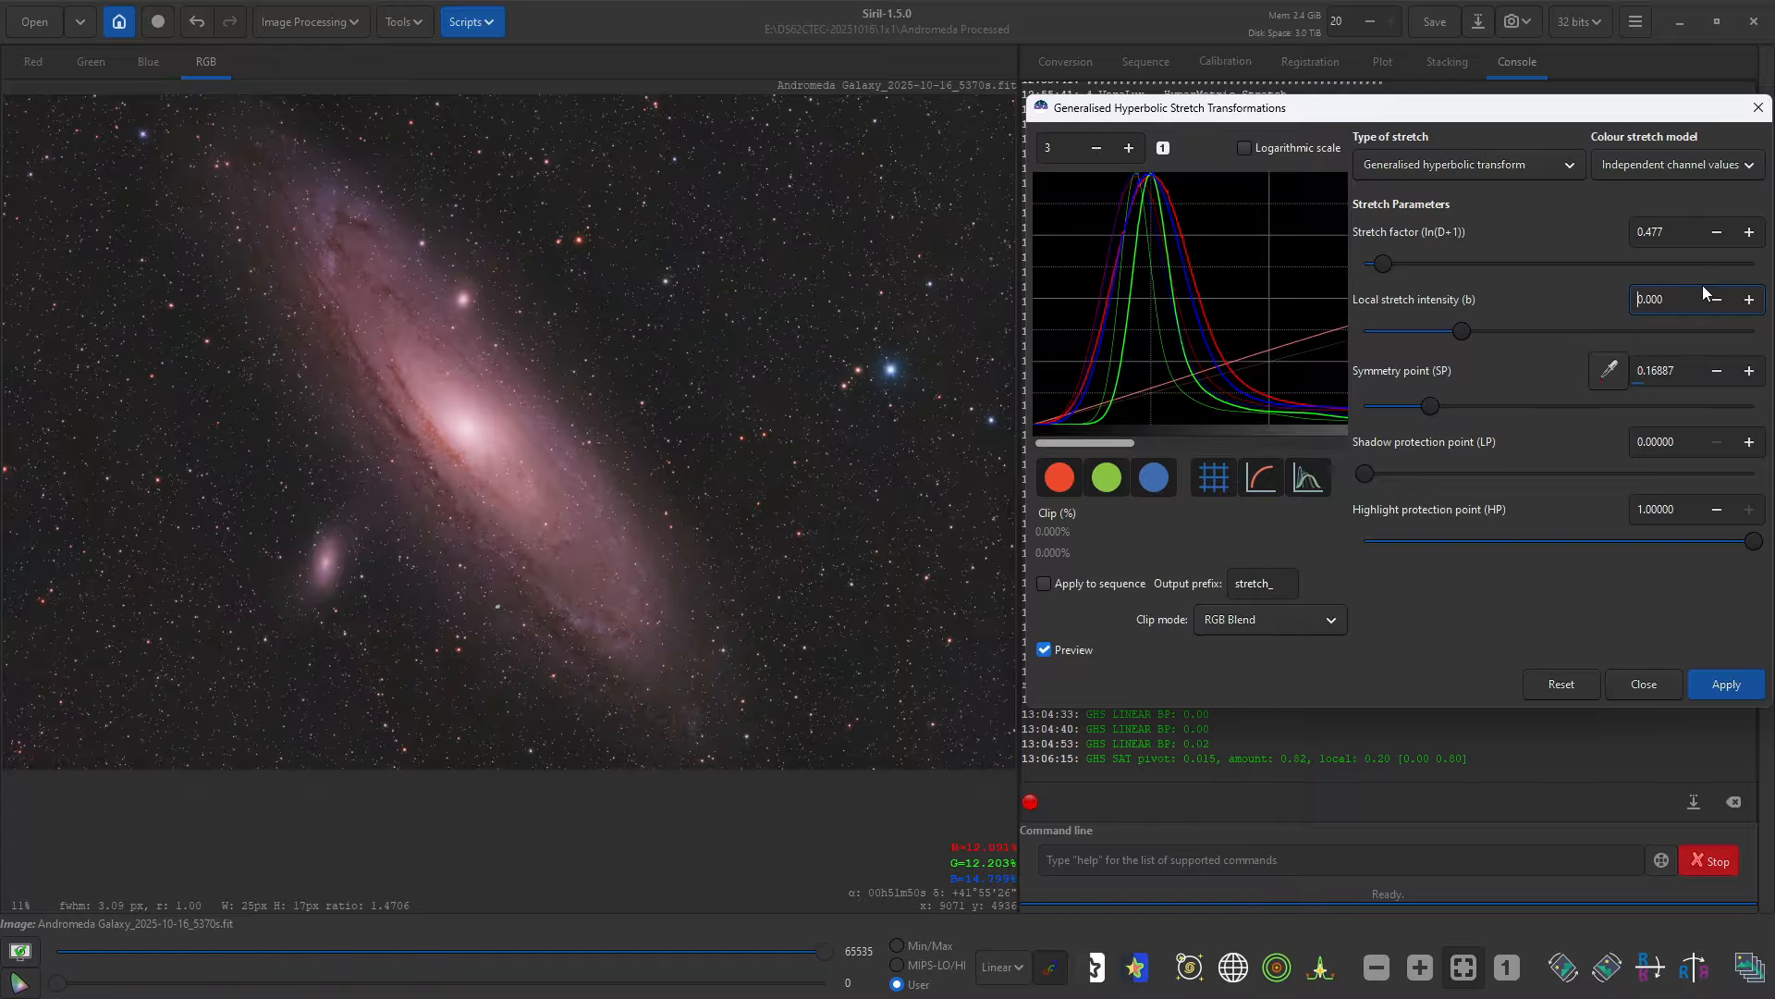
left_click_drag(1691, 296, 1583, 294)
type("0.240")
key("Return")
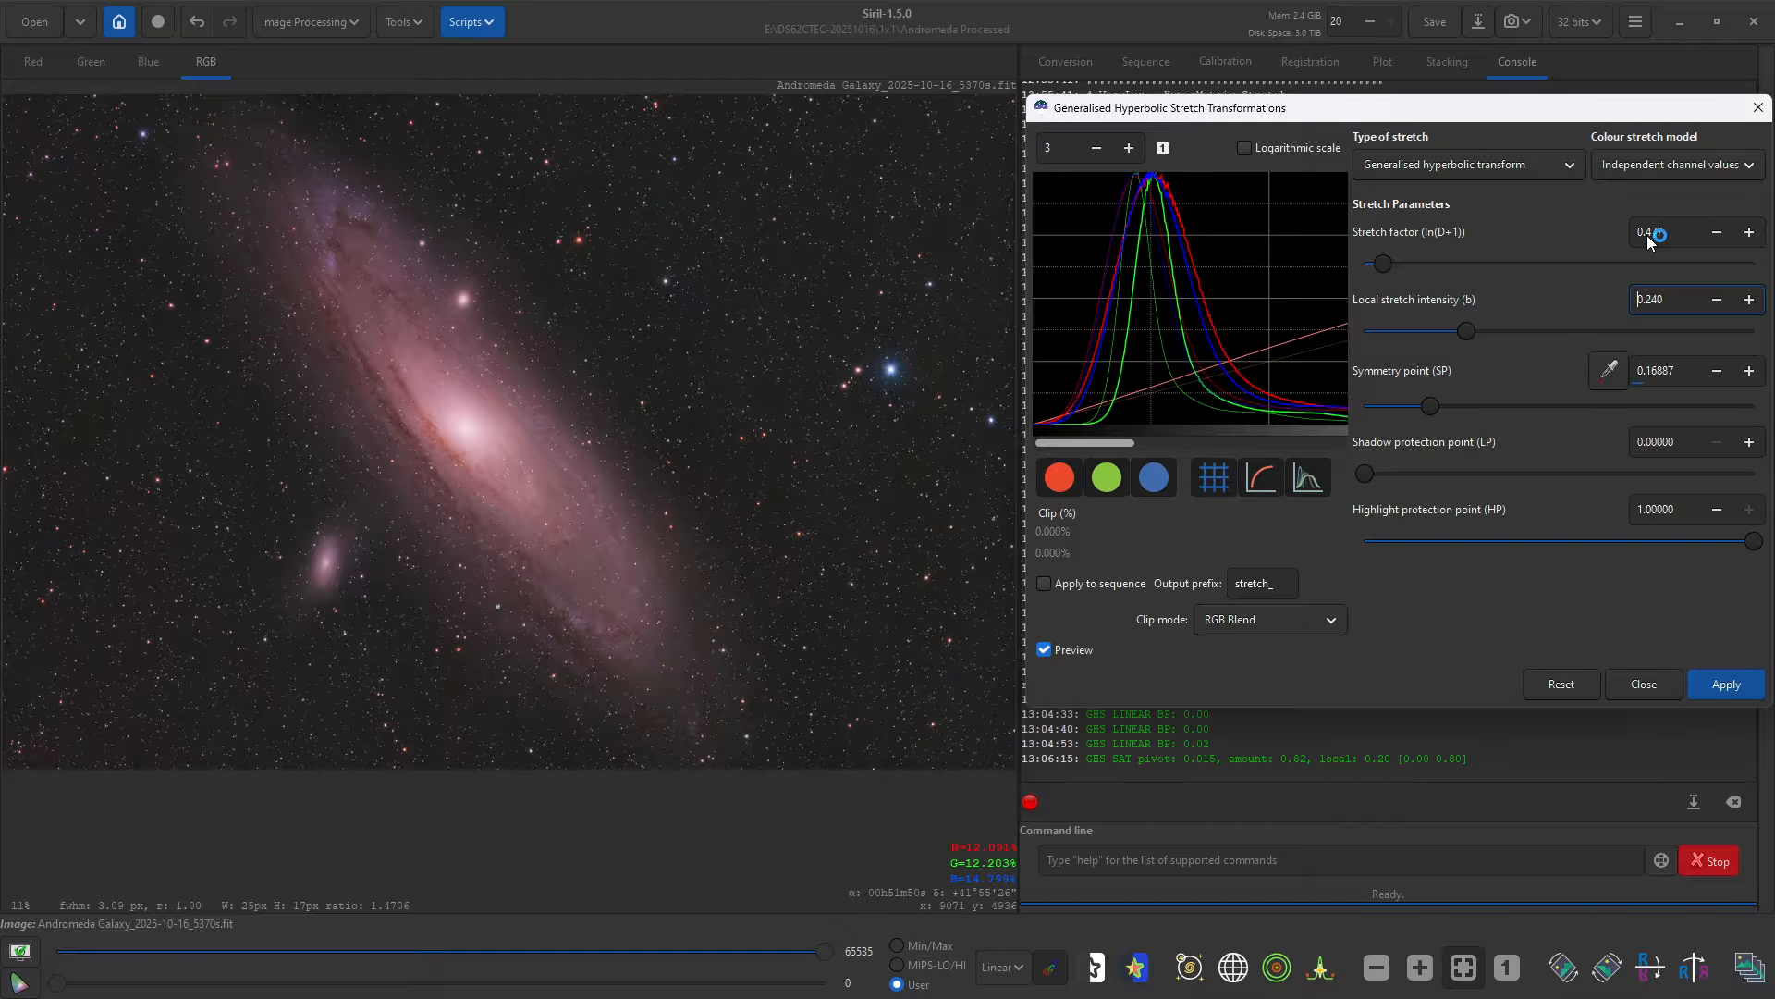
left_click_drag(1646, 235, 1685, 227)
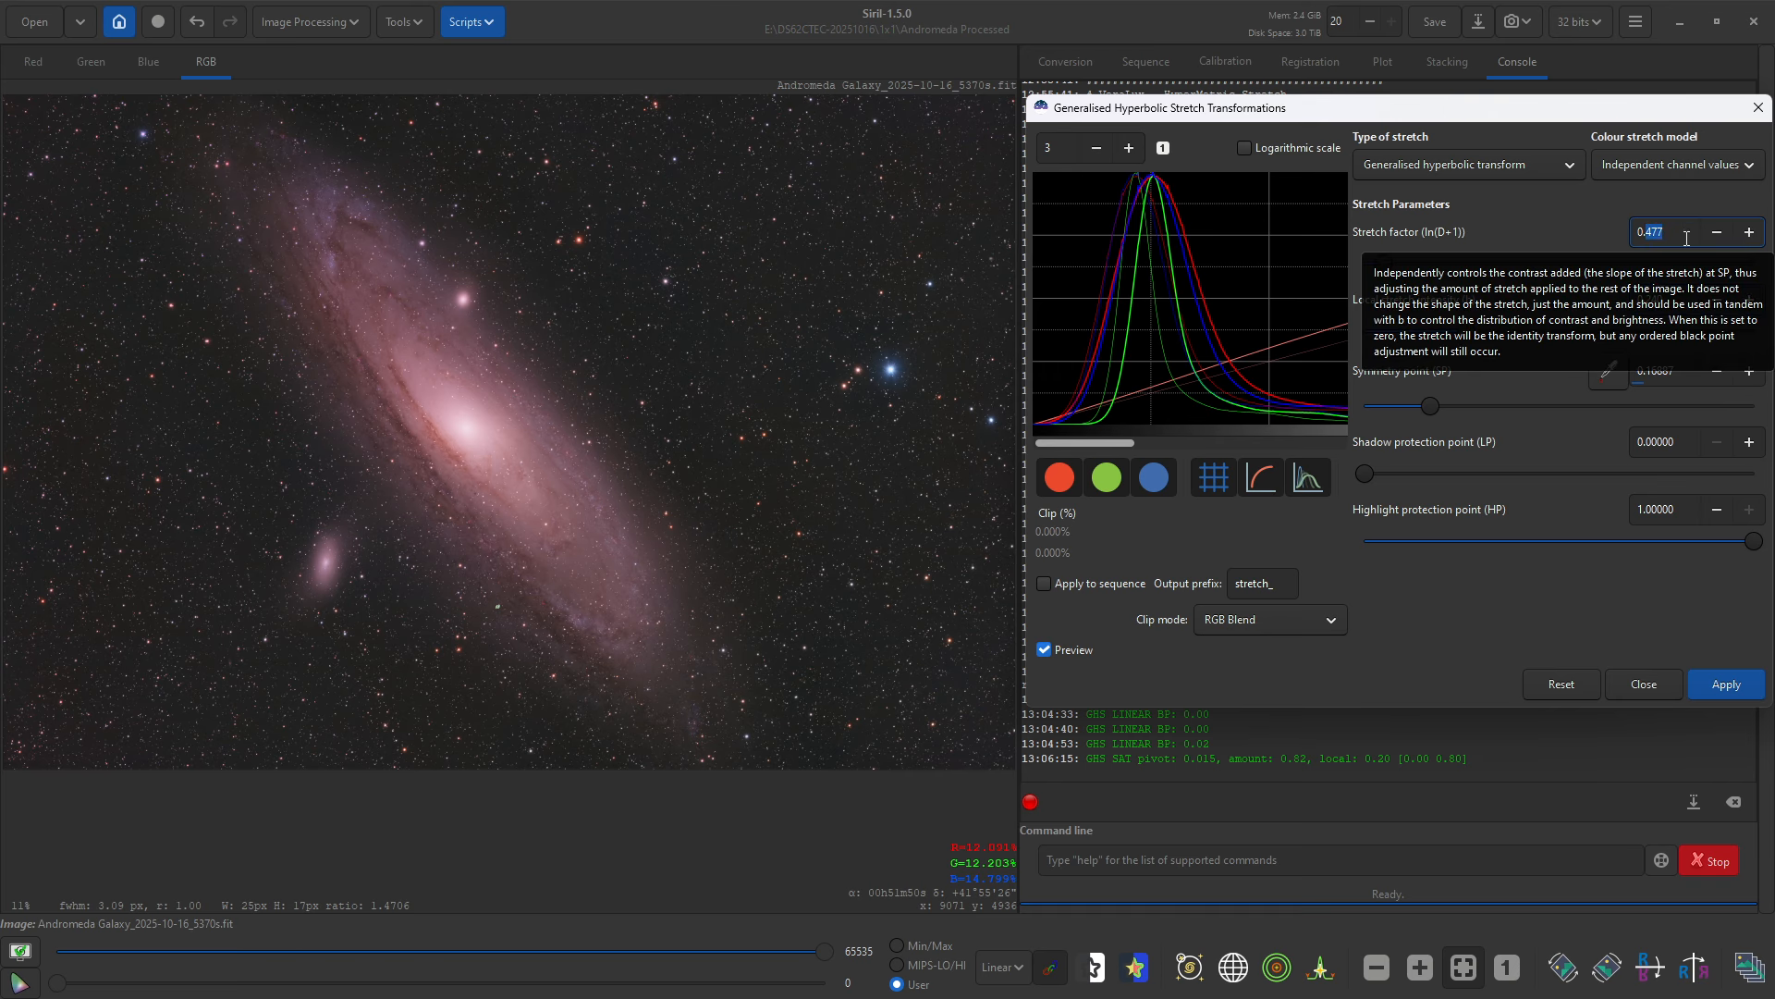
type("600")
key("Return")
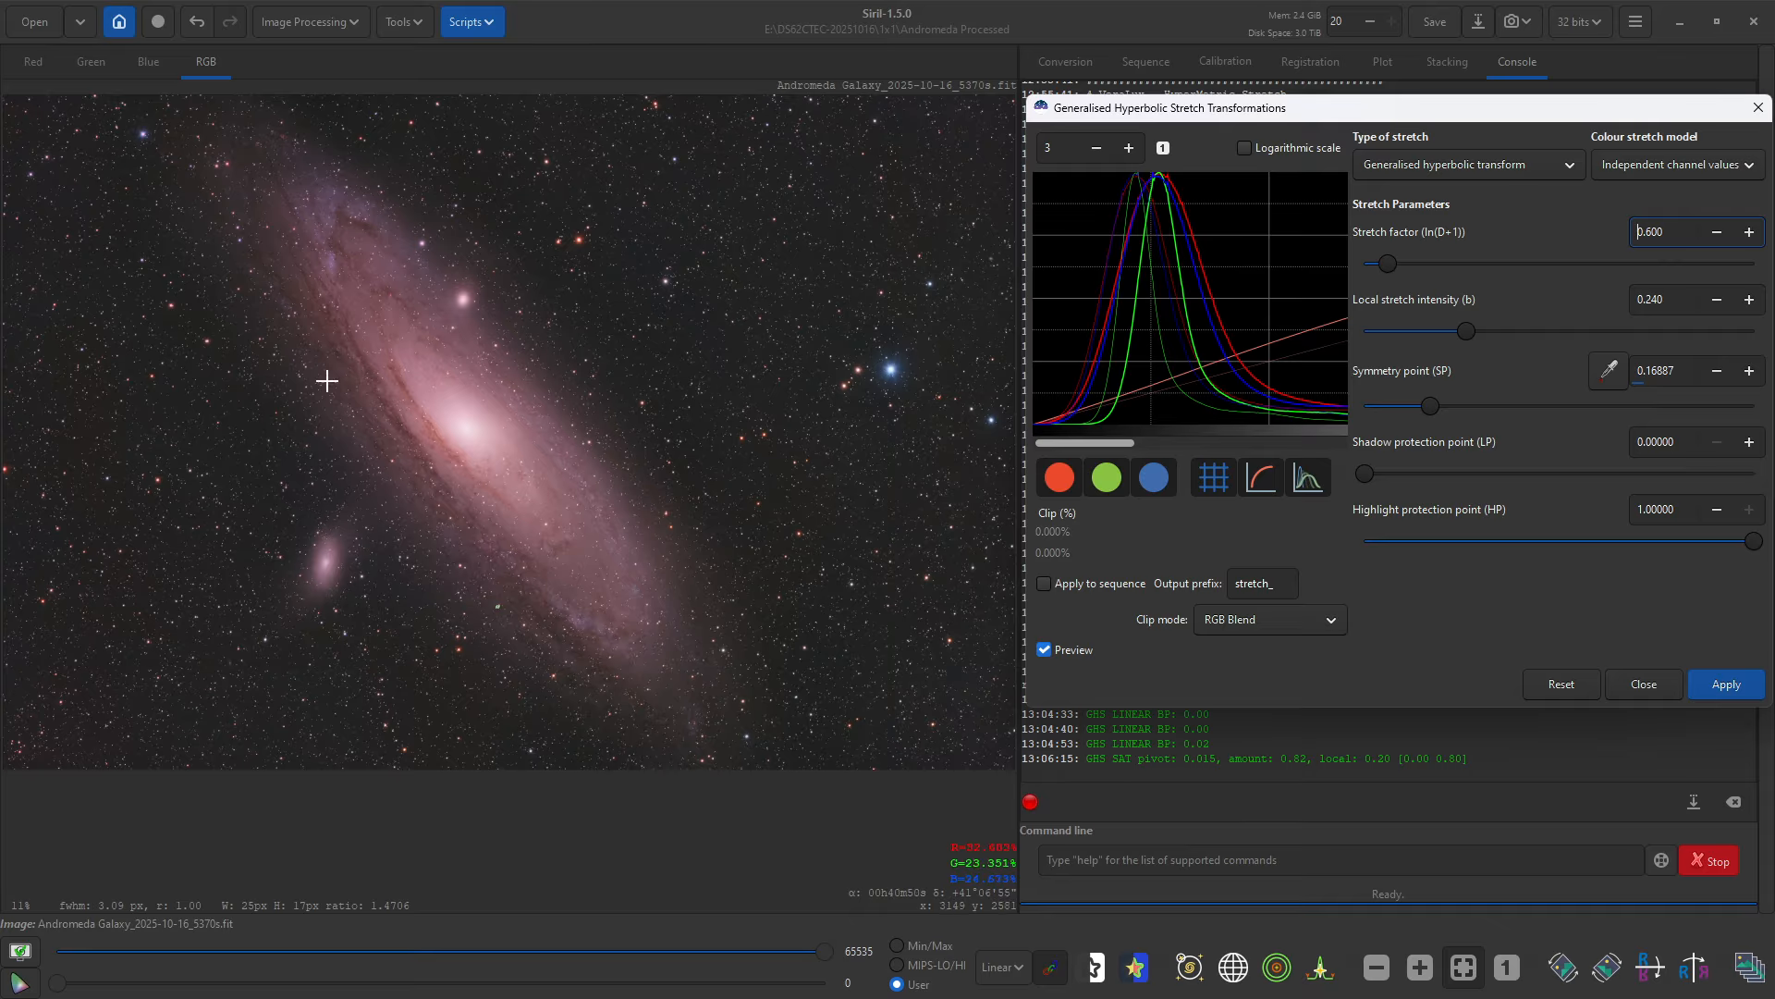
Step: Set the highlight protection point to 0.80000, apply the hyperbolic stretch and close the stretch dialog
double_click(1679, 510)
type("0.8")
key("Return")
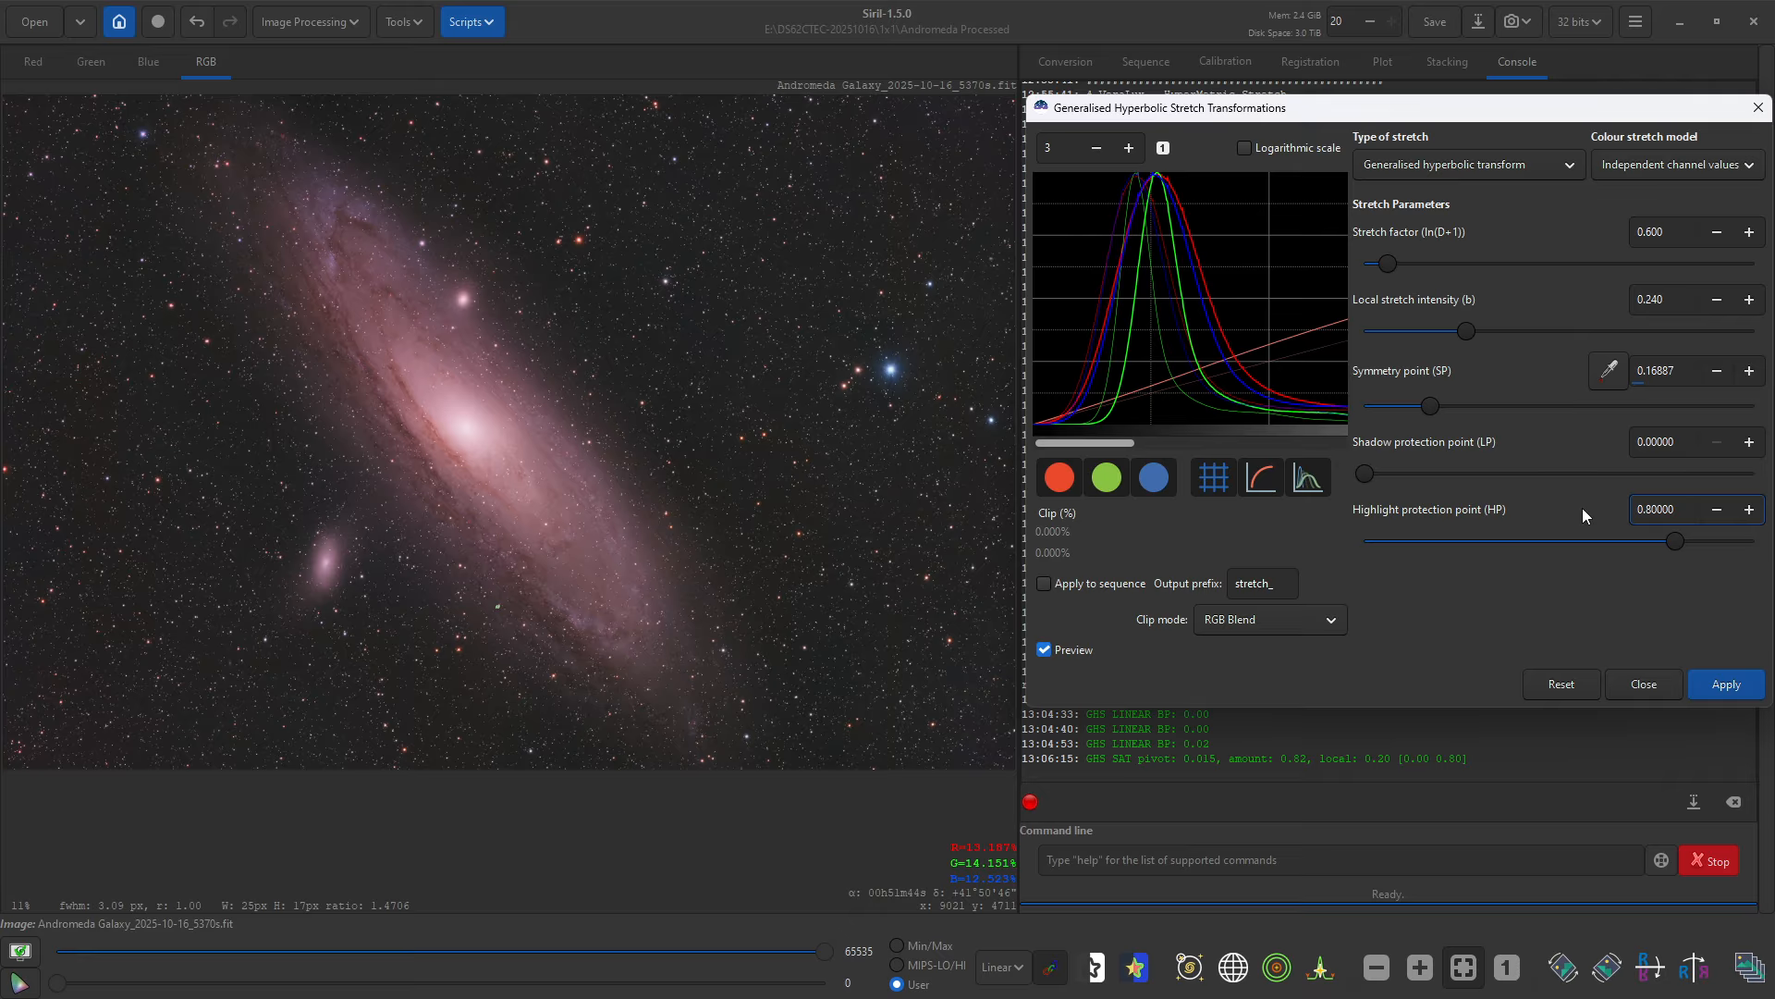
left_click(1715, 687)
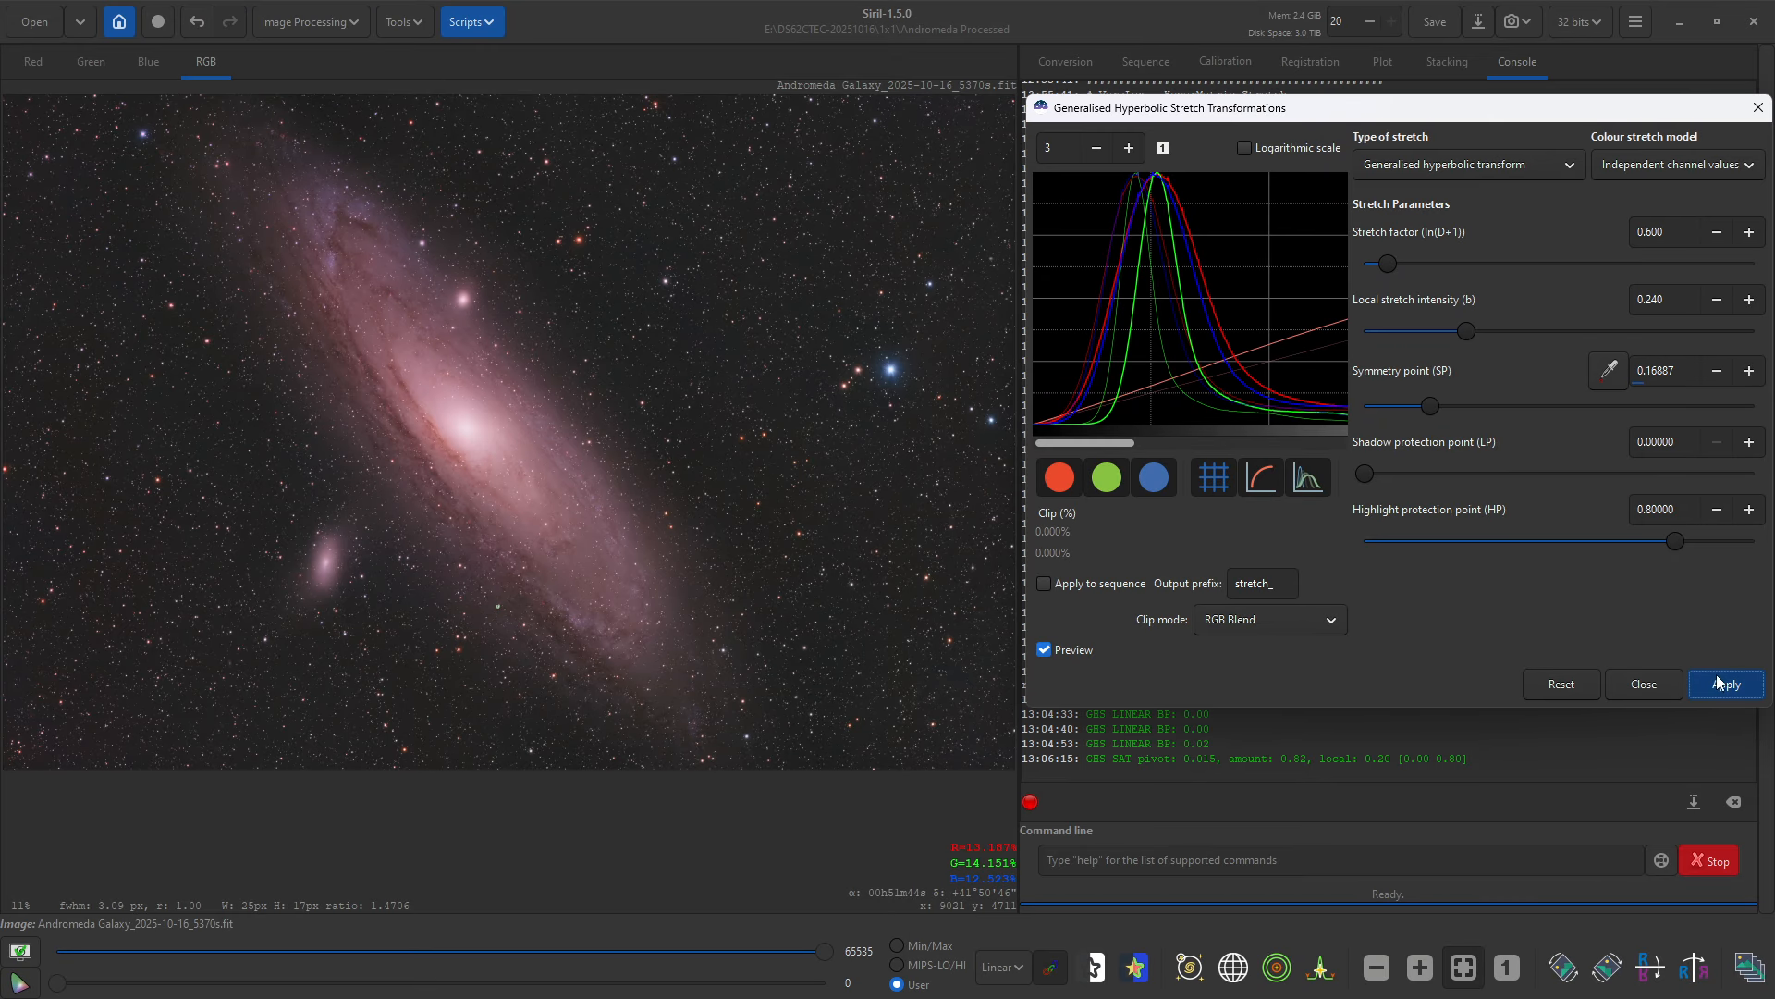
left_click(1642, 686)
Step: Save the stretched image as the uncompressed 16-bit TIFF "Andromeda Galaxy_2025-10-16_5370s=B.tif" in the Andromeda Processed folder
left_click(1478, 21)
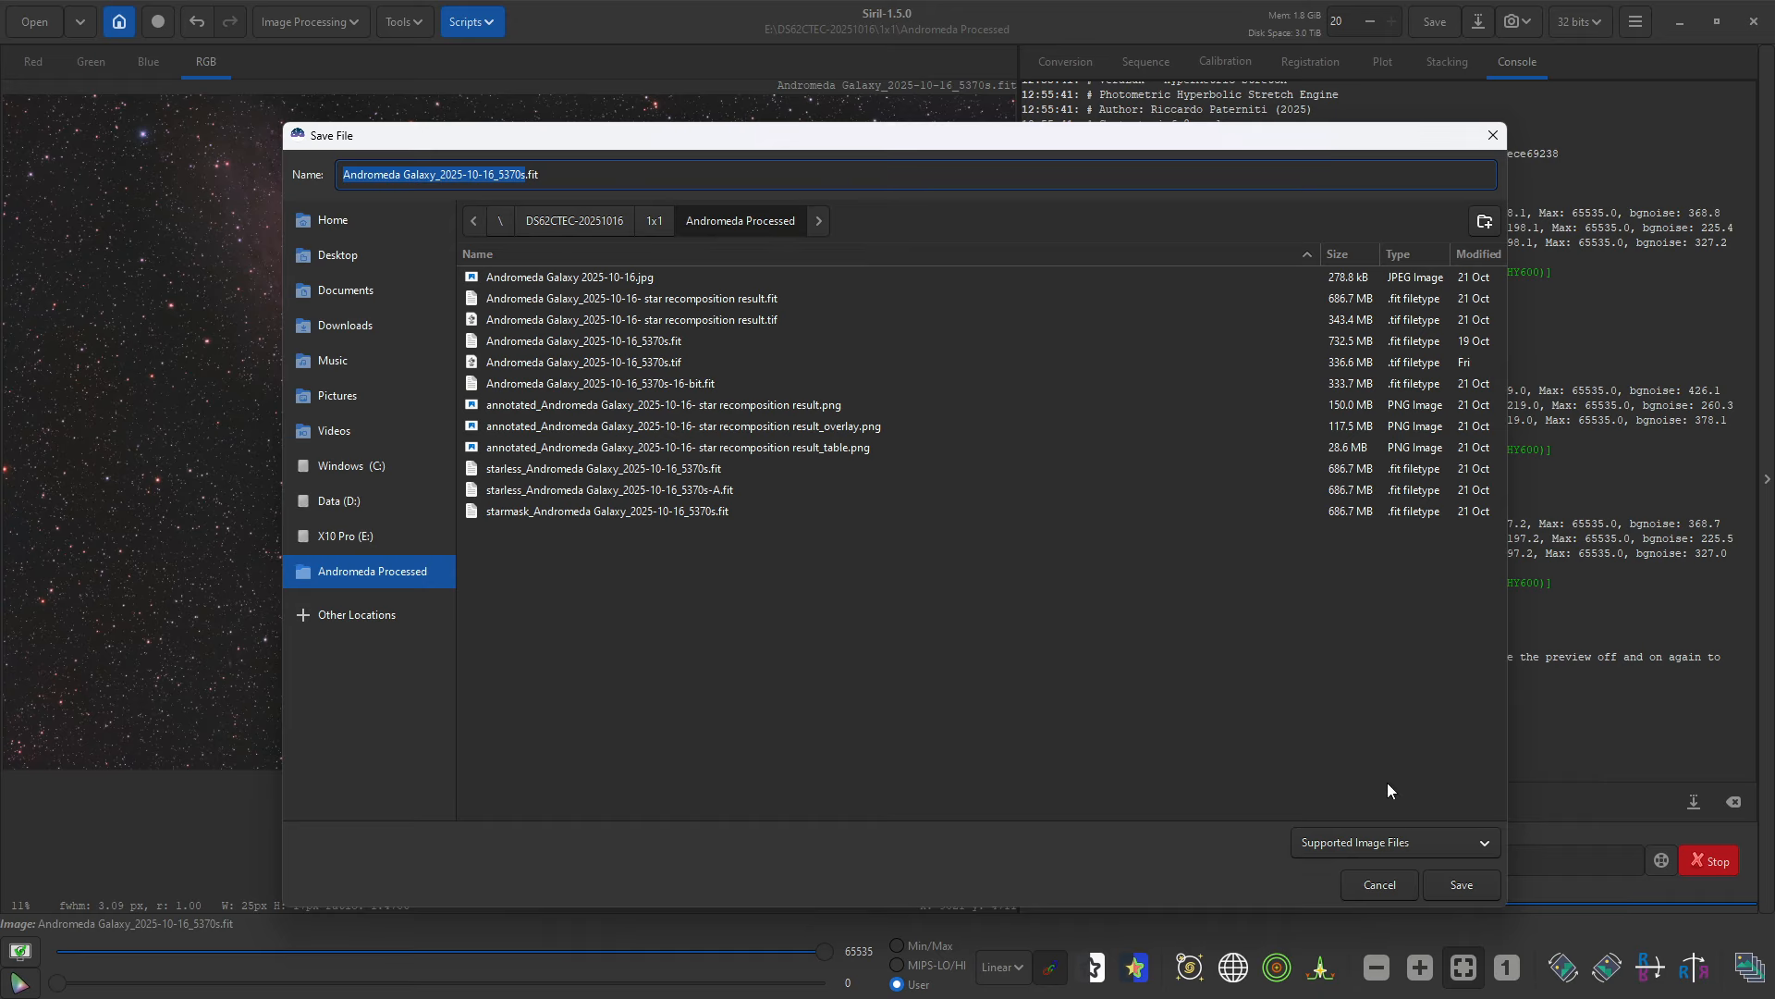
left_click(1412, 842)
left_click(1413, 797)
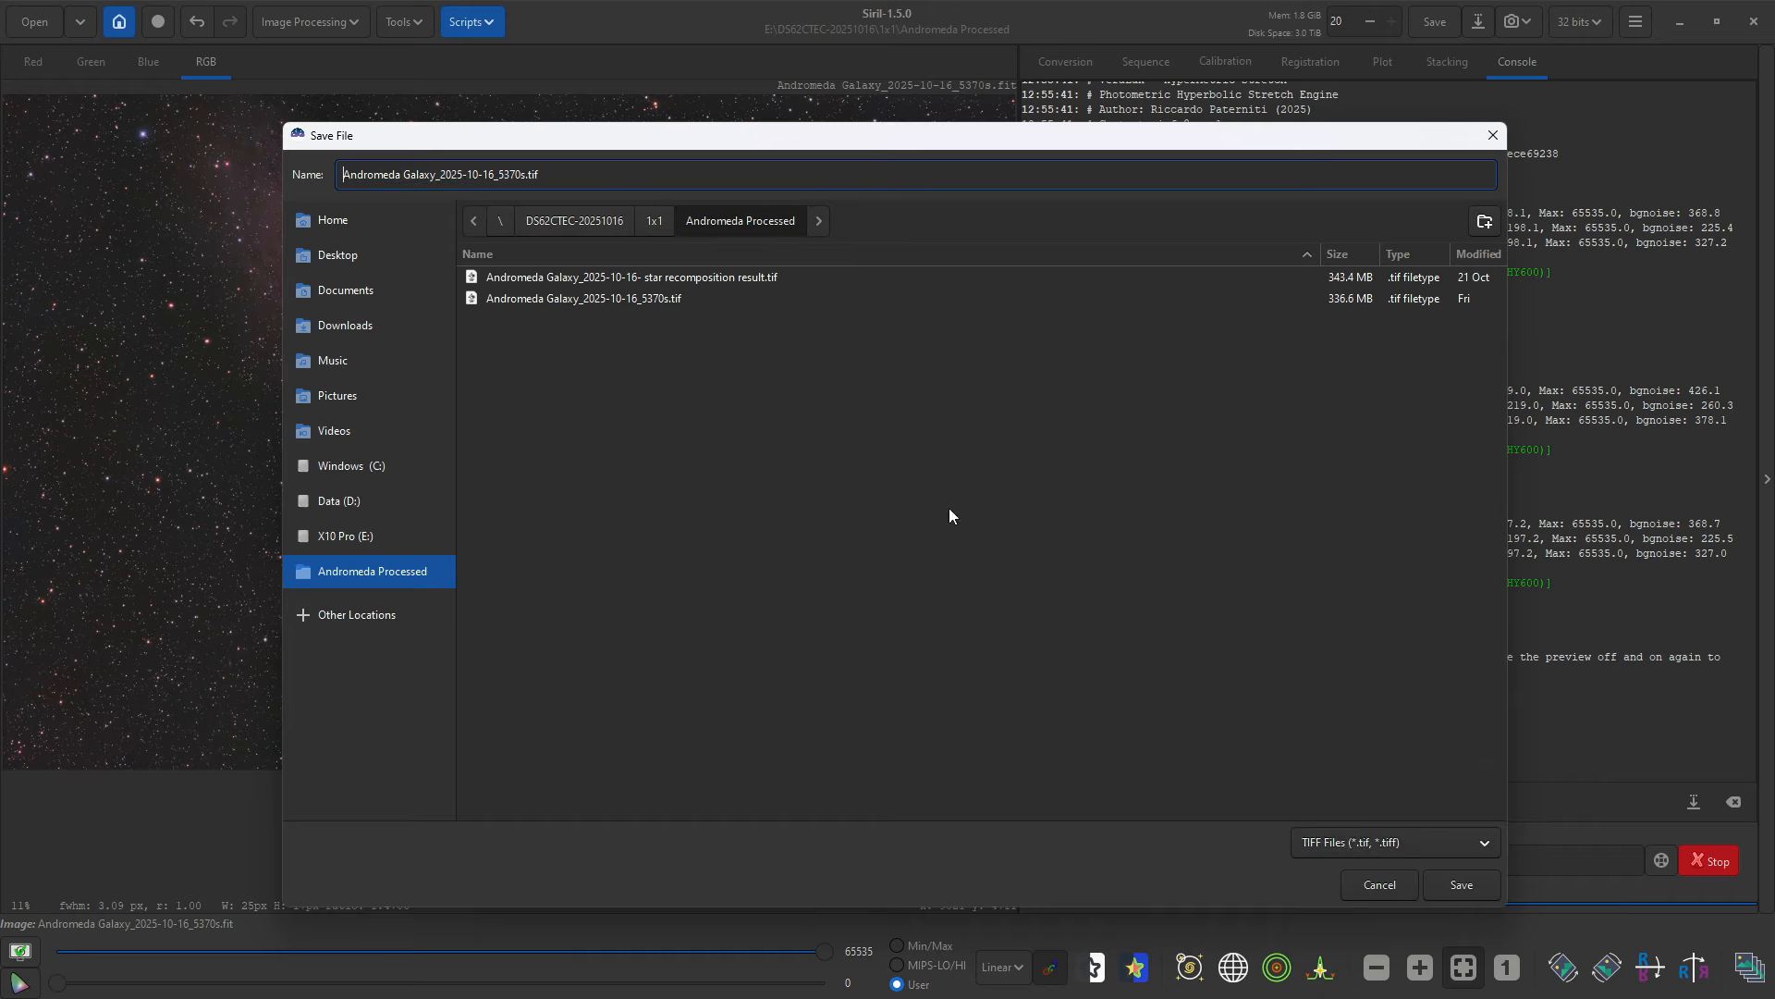
left_click(525, 174)
type("=B")
key("Return")
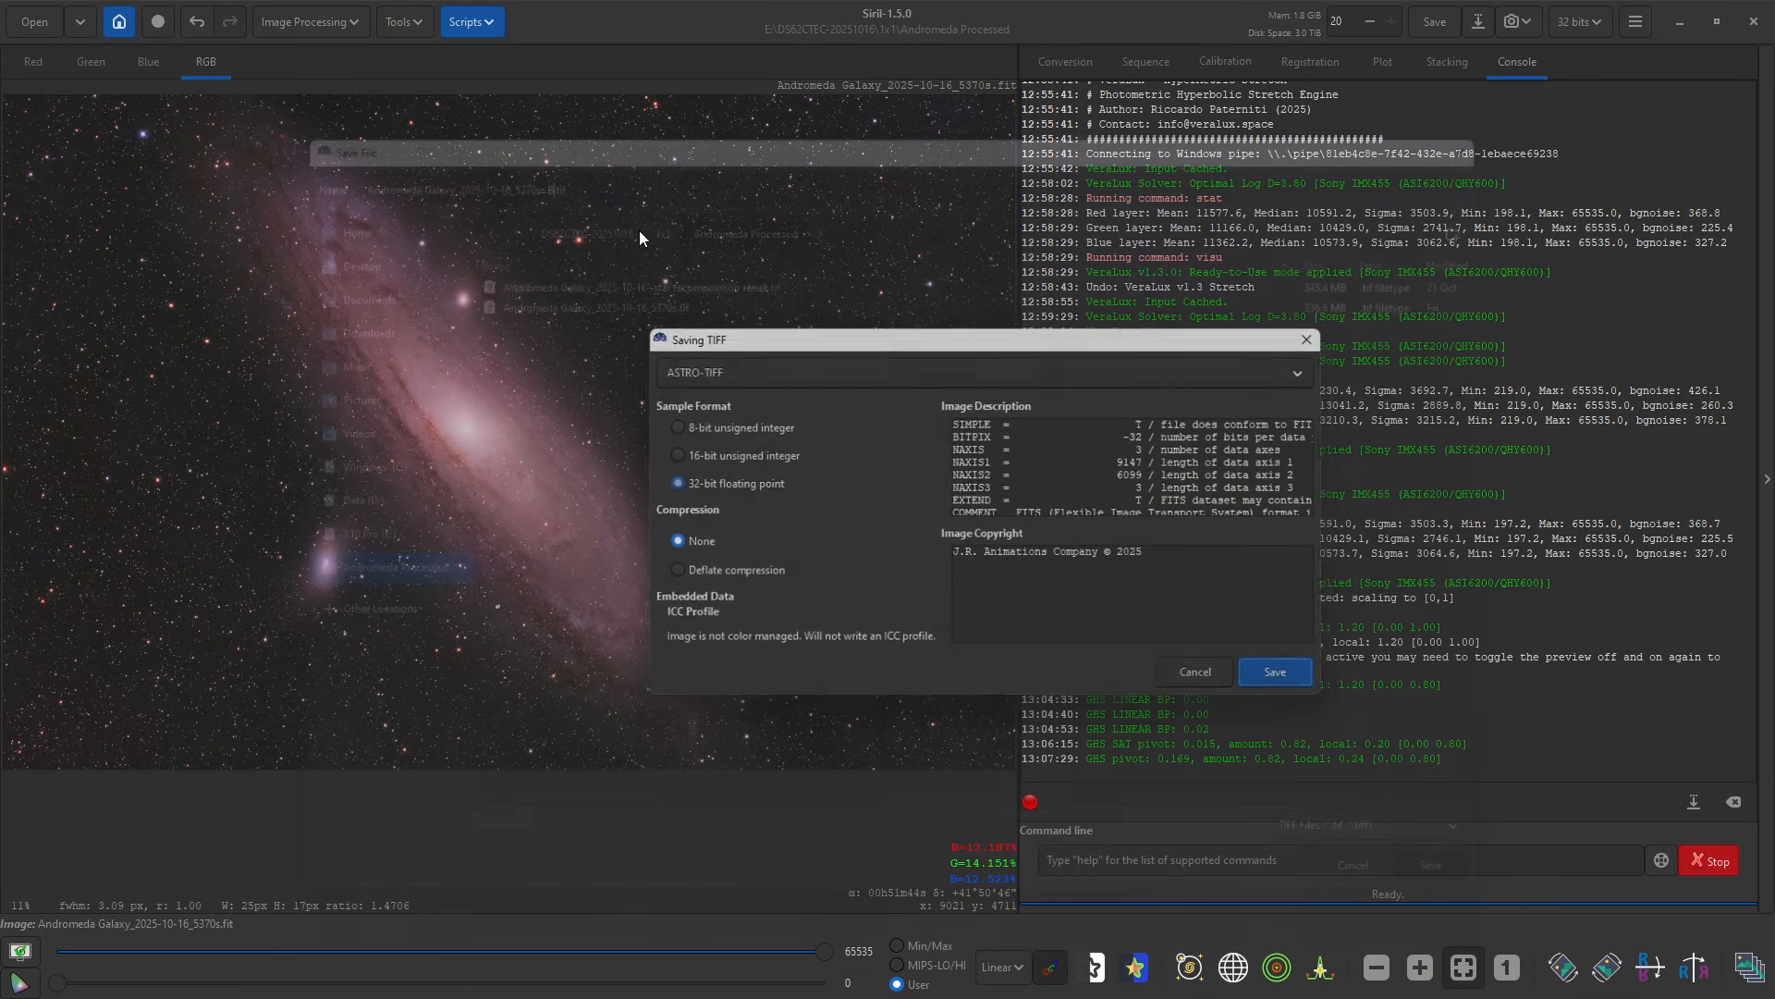
left_click(744, 455)
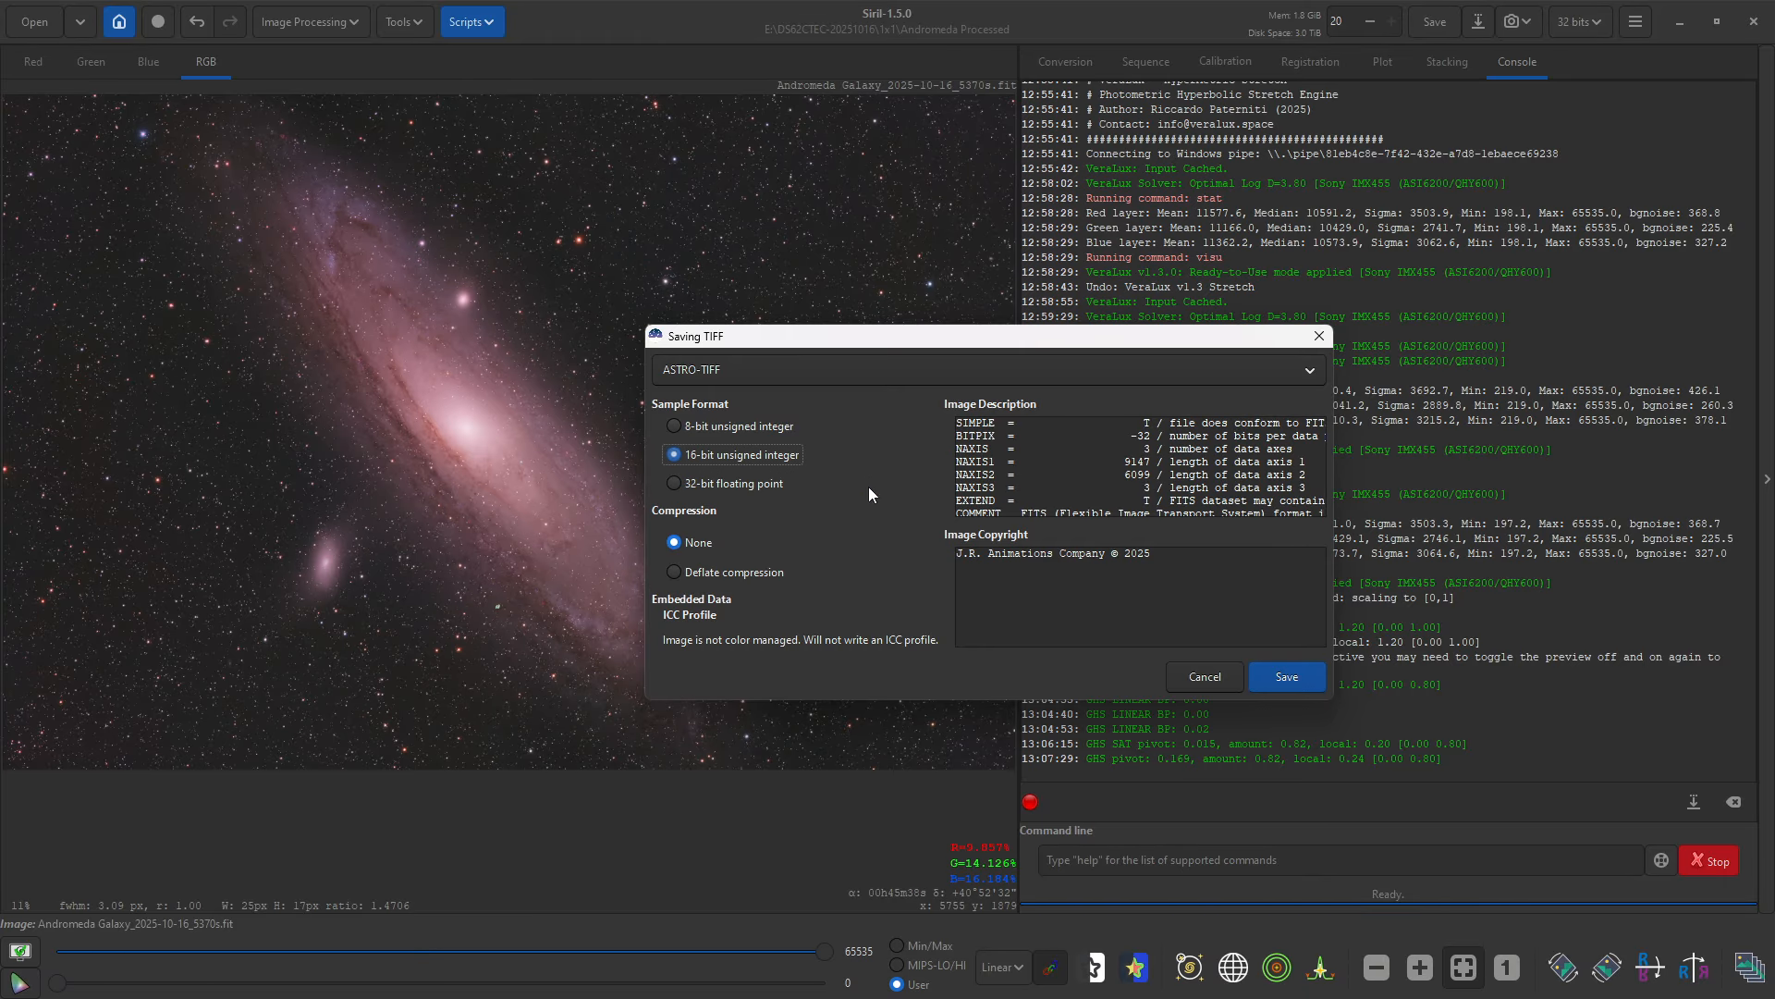
left_click(1278, 682)
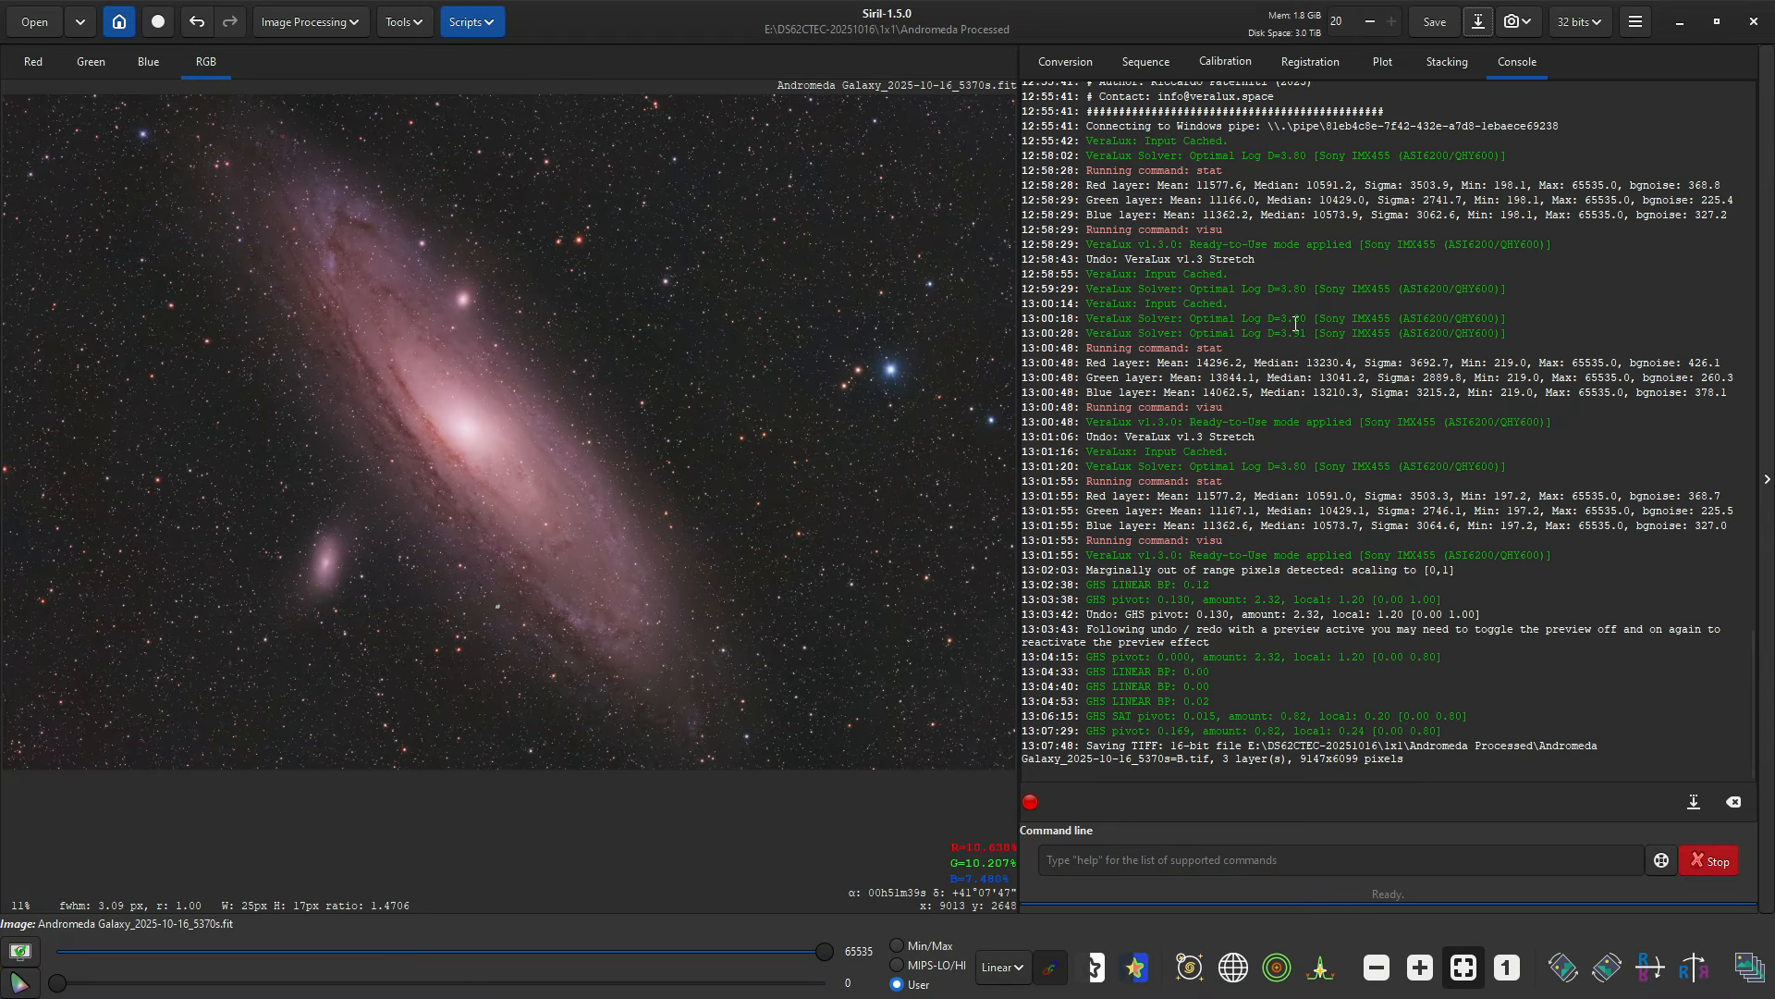
Step: Quit Siril and launch Photoshop
left_click(1754, 21)
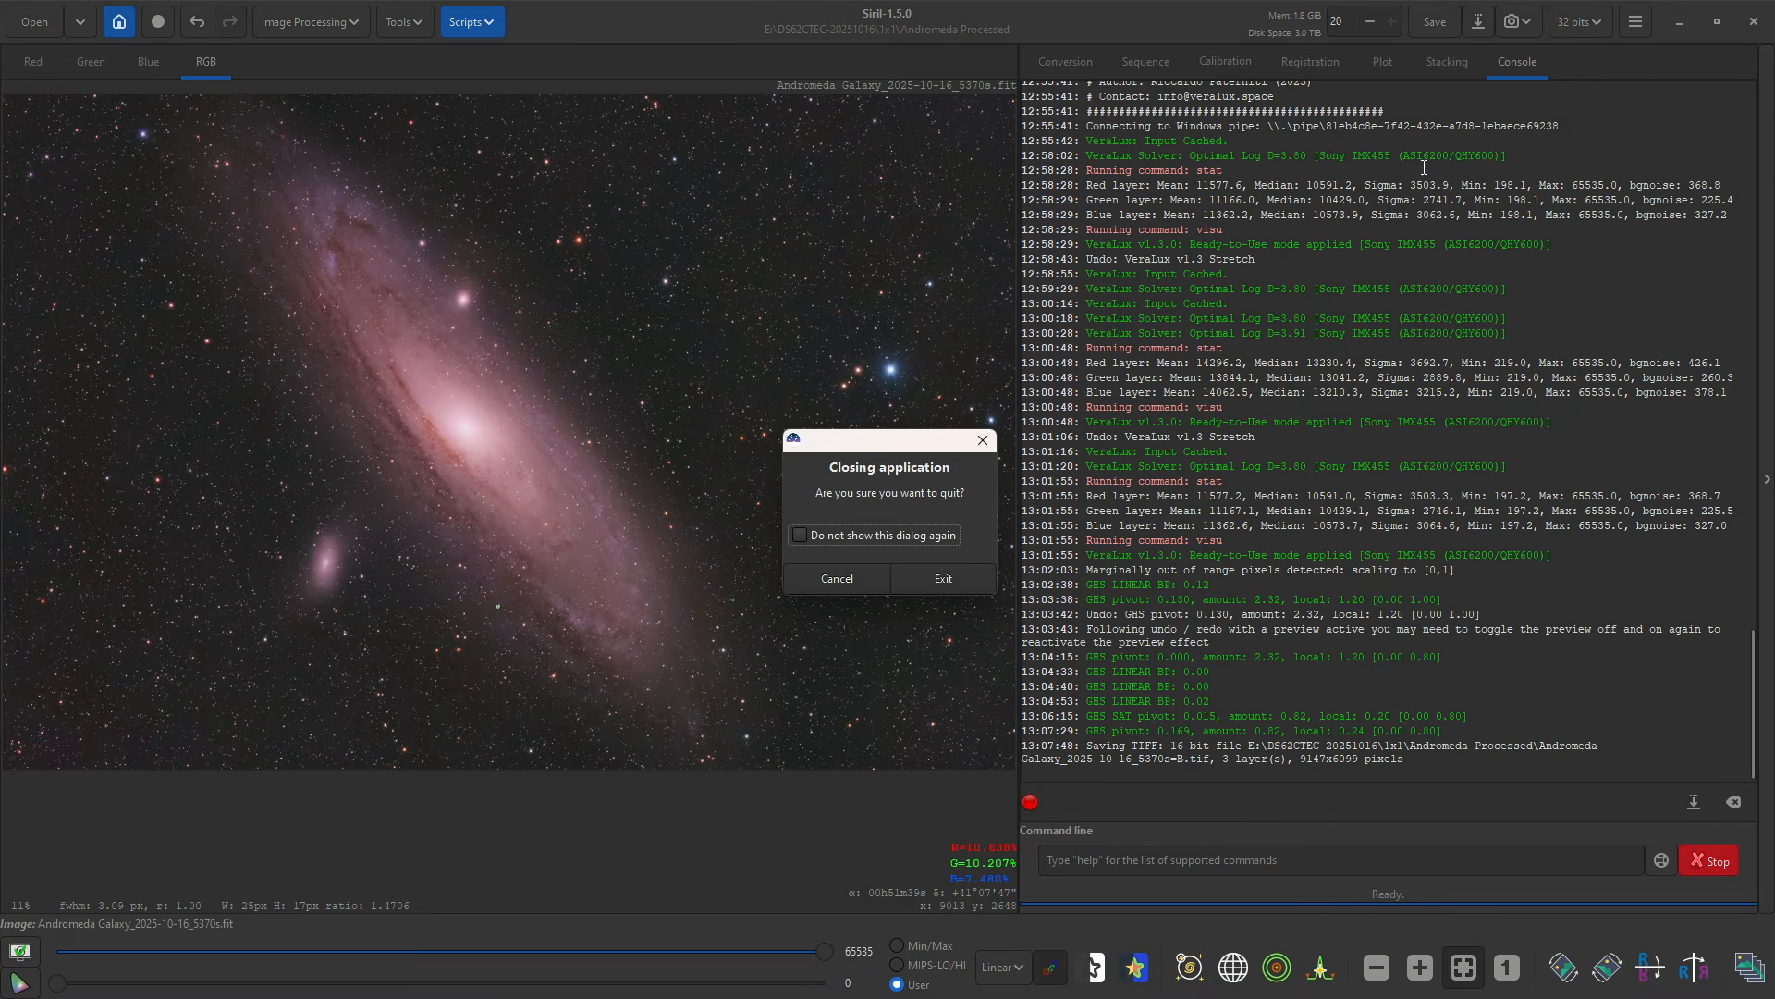
left_click(900, 571)
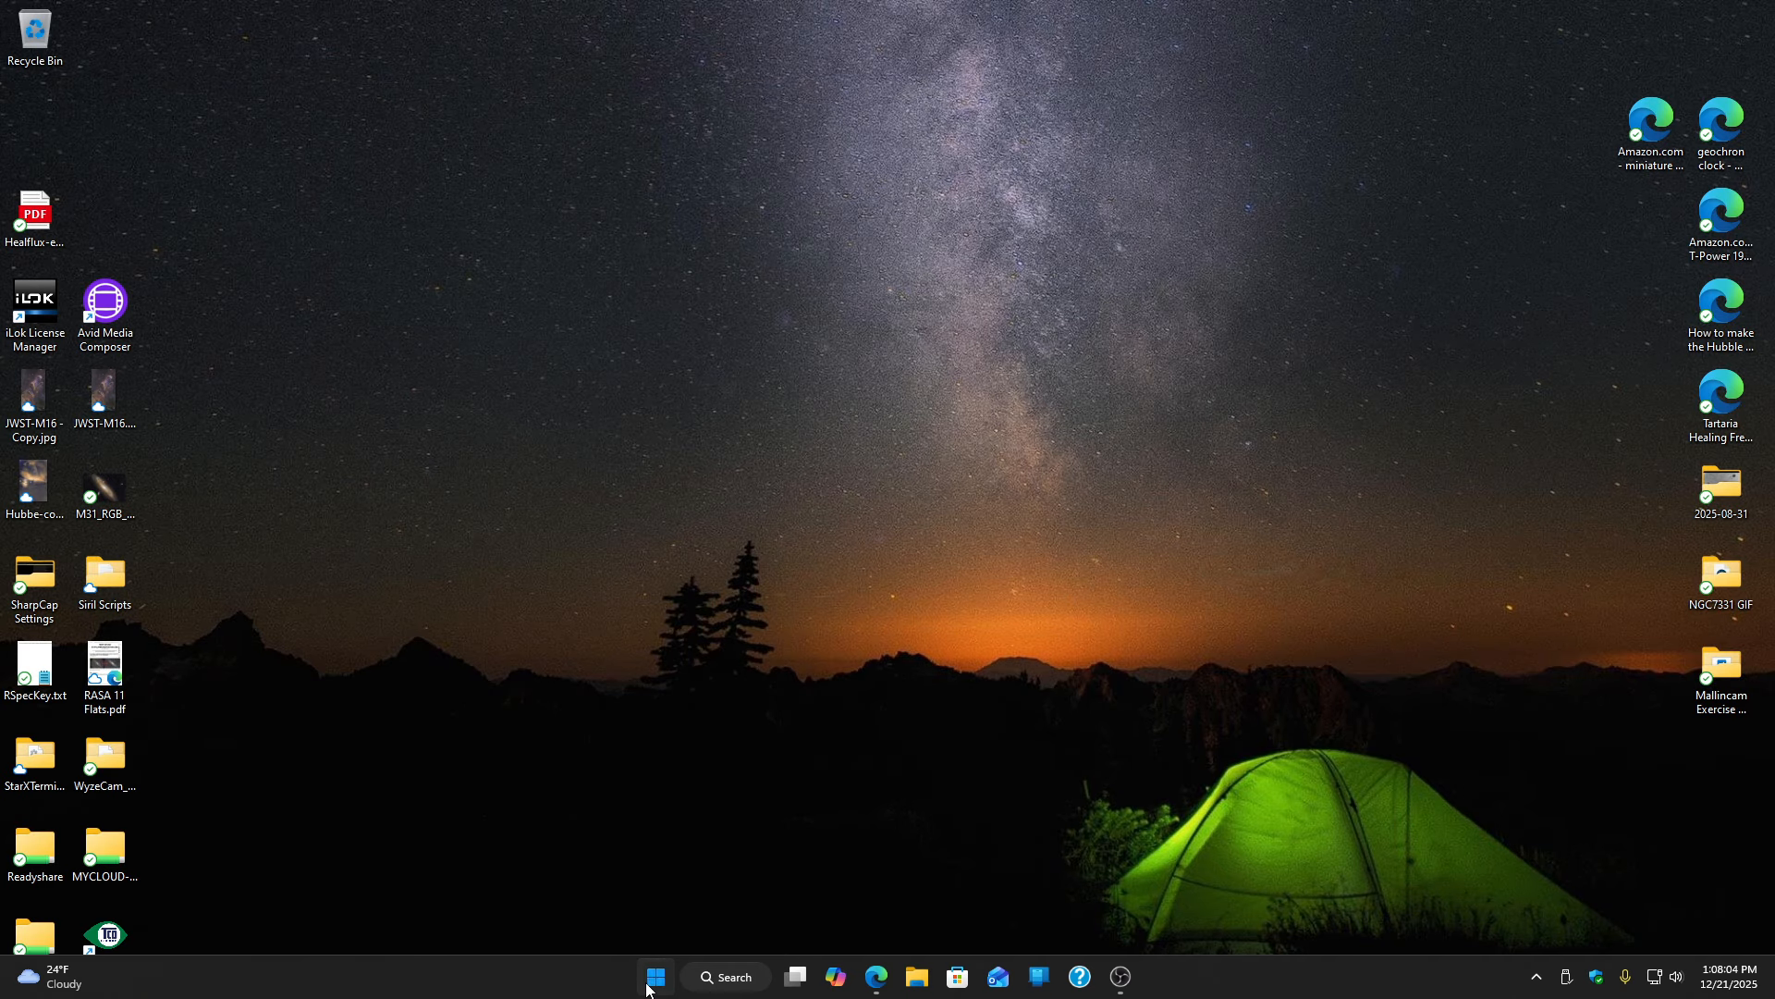
left_click(655, 976)
left_click(837, 423)
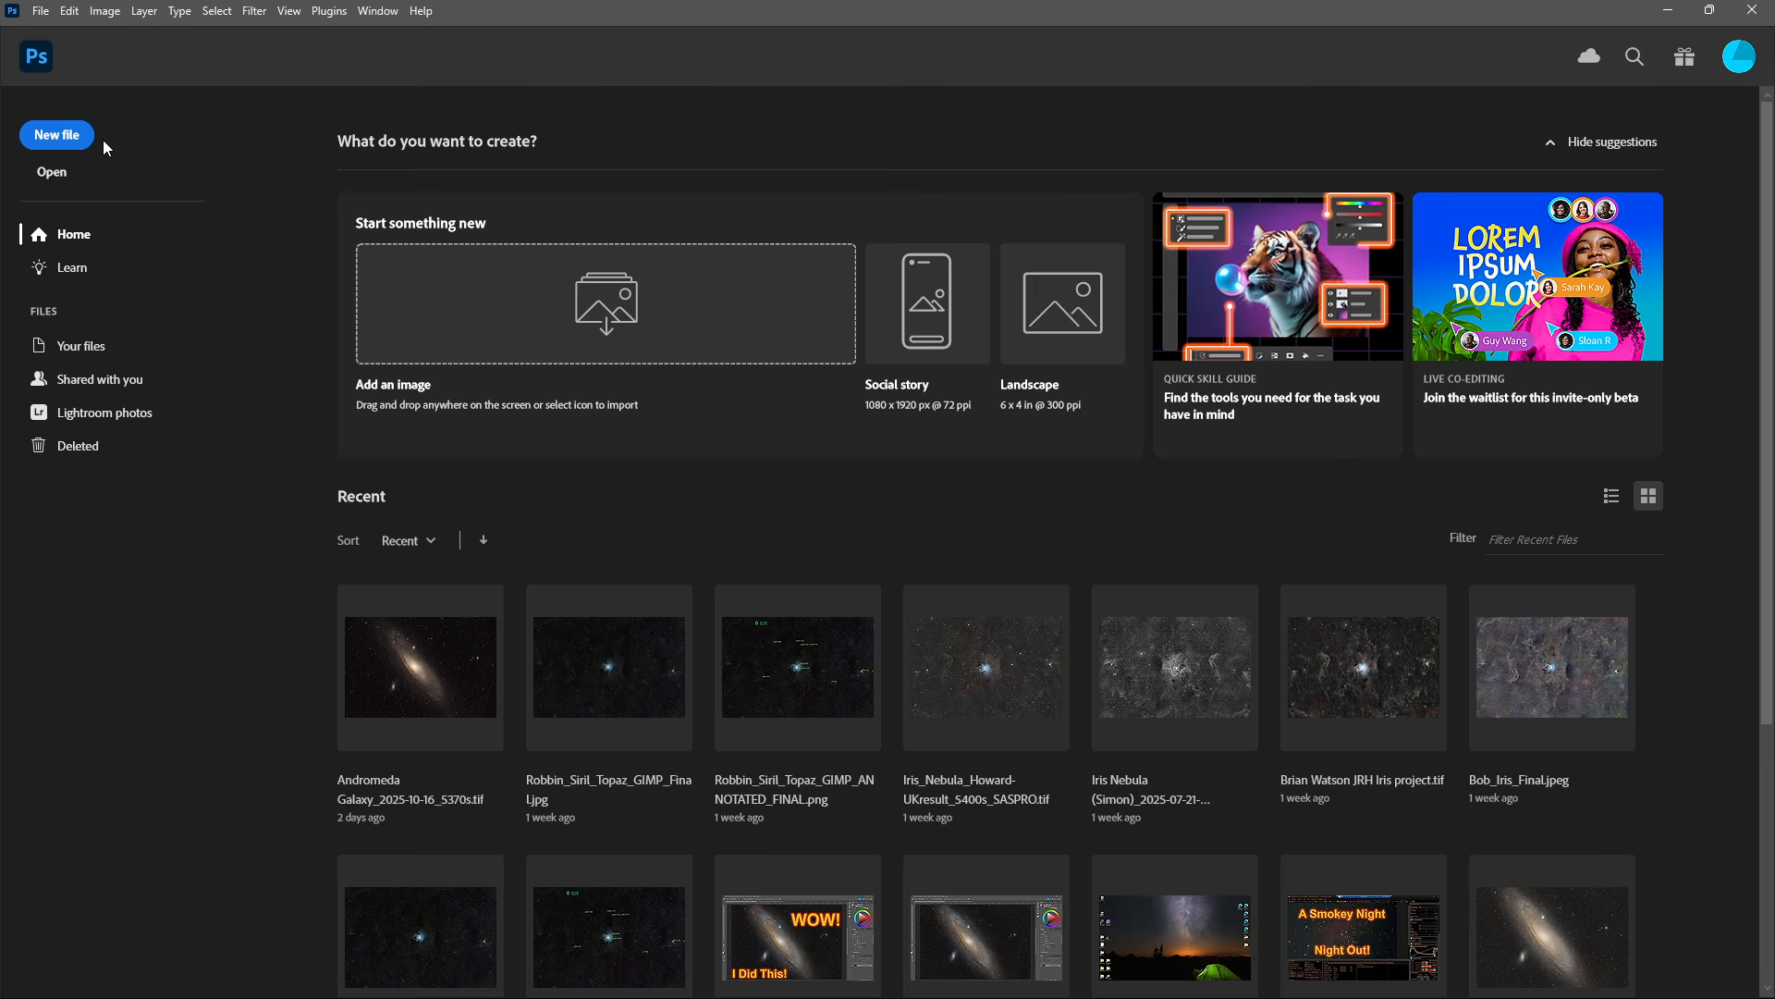
Step: Open "Andromeda Galaxy_2025-10-16_5370s=B.tif" from the Andromeda Processed folder
left_click(55, 172)
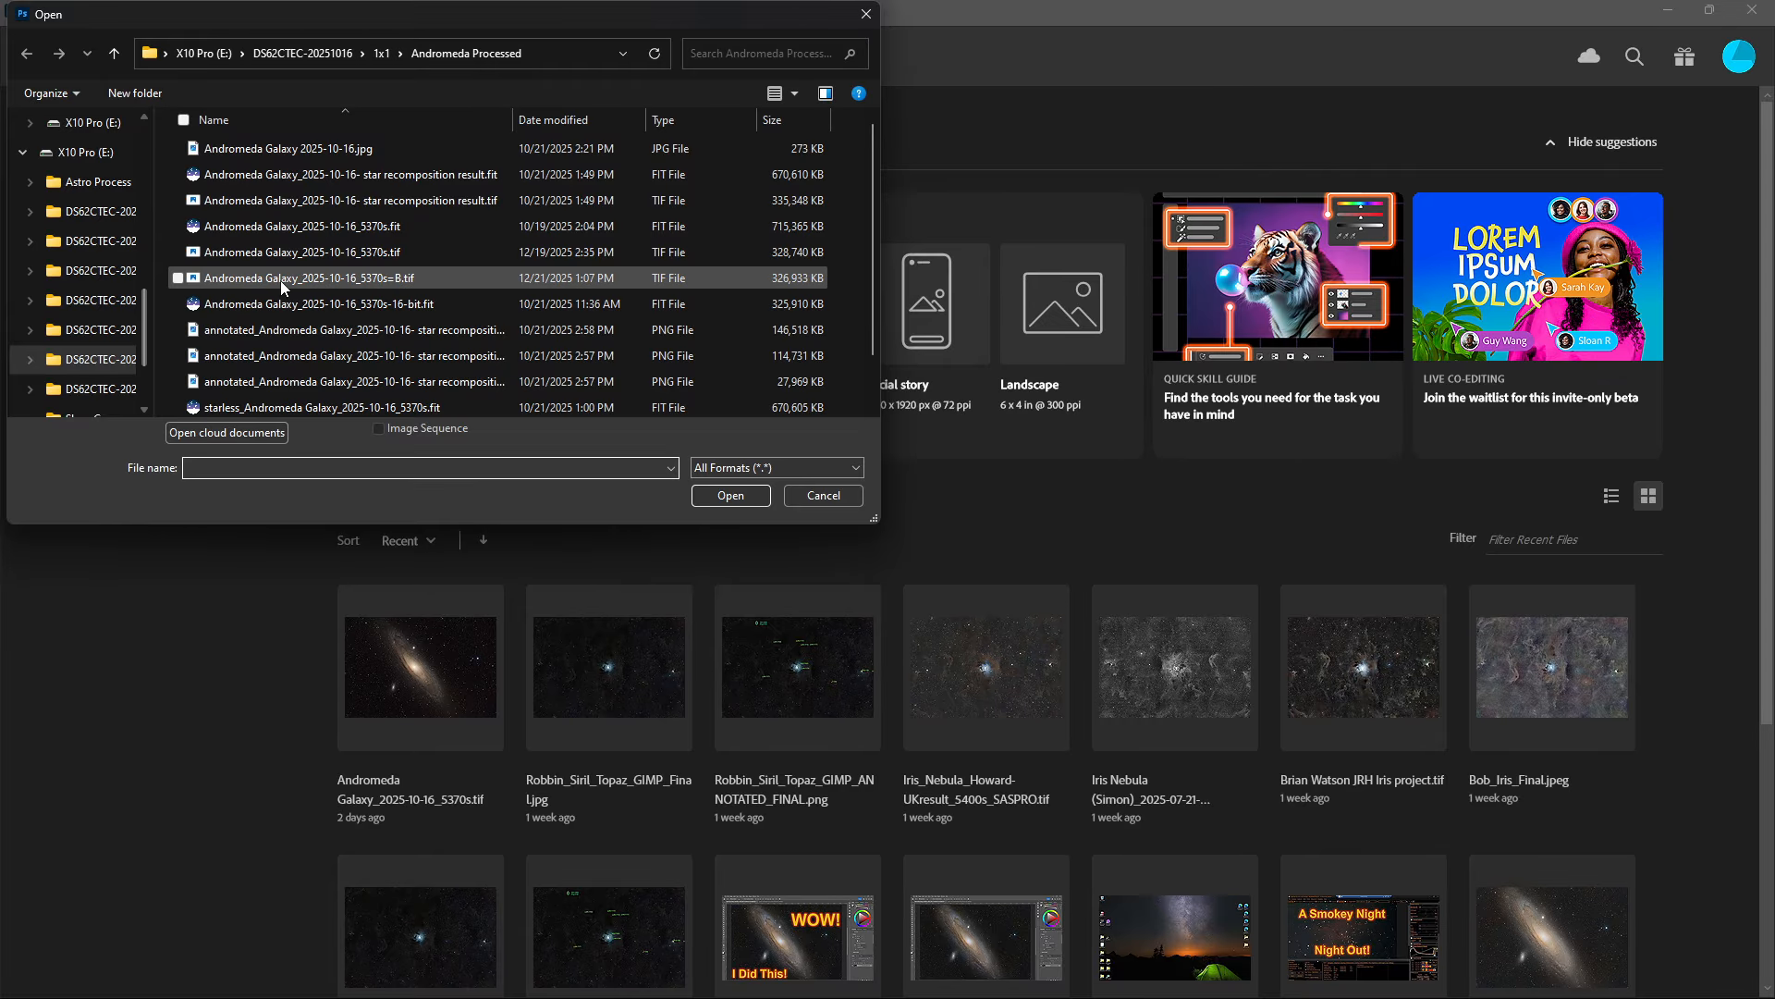
left_click(345, 279)
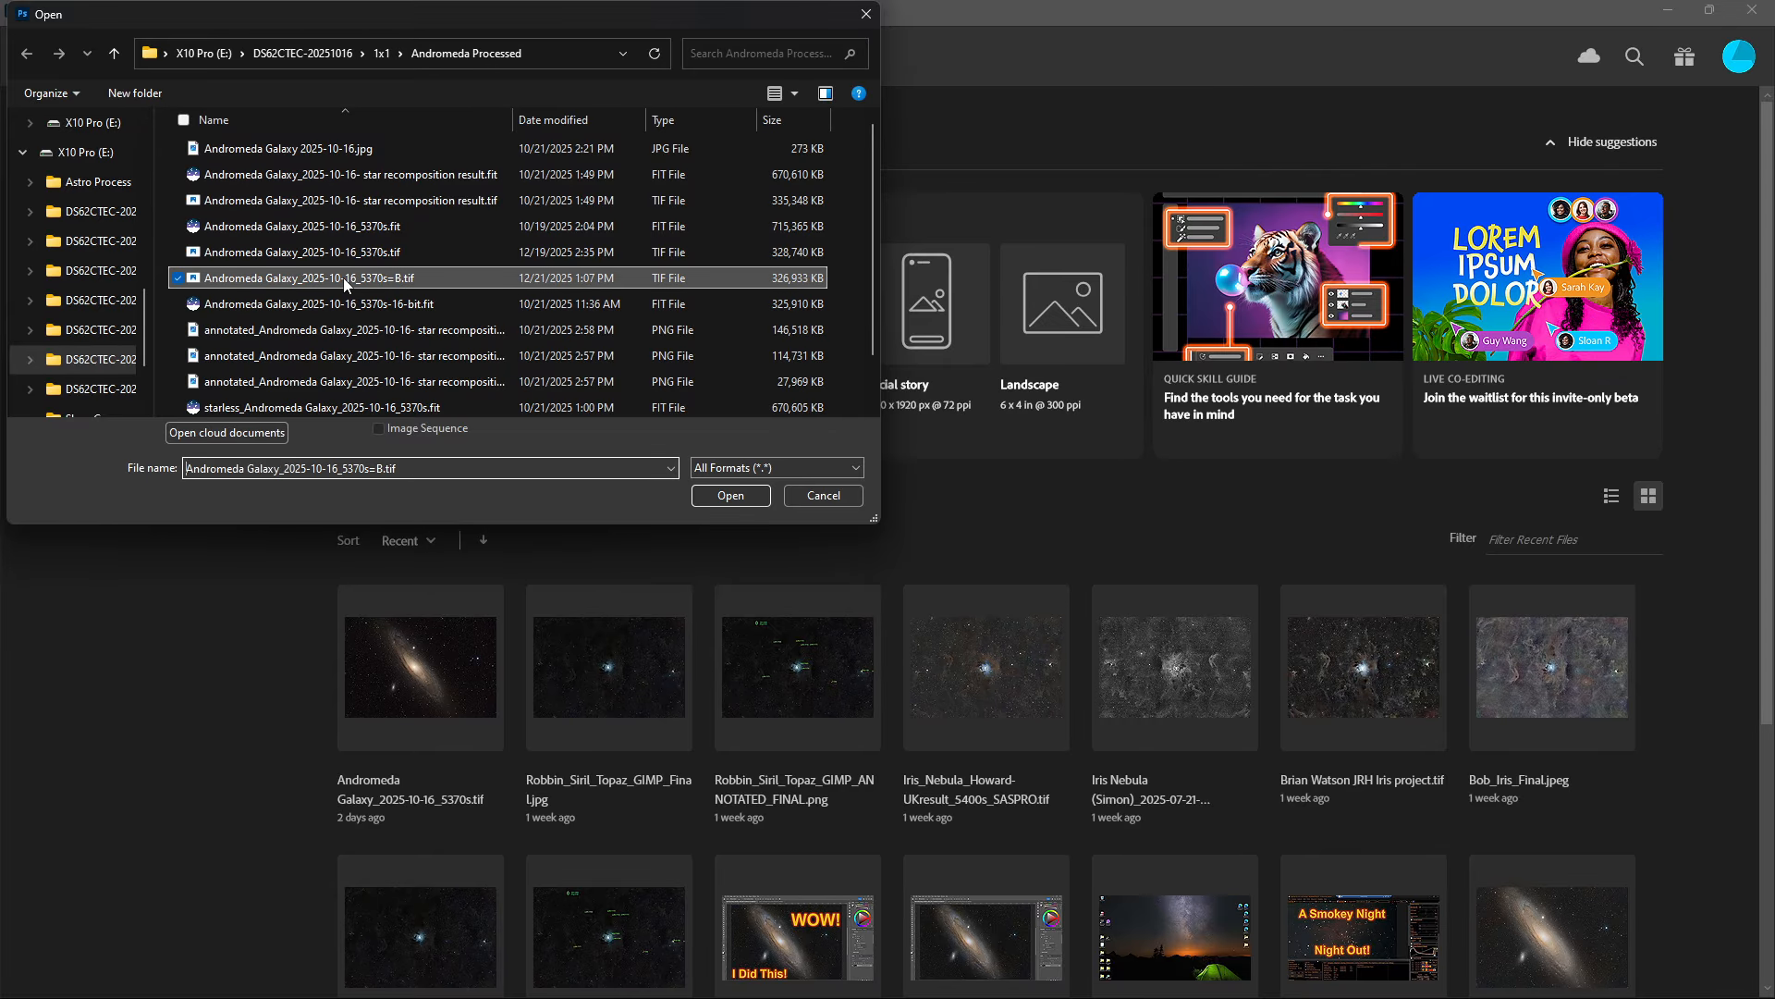
left_click(721, 500)
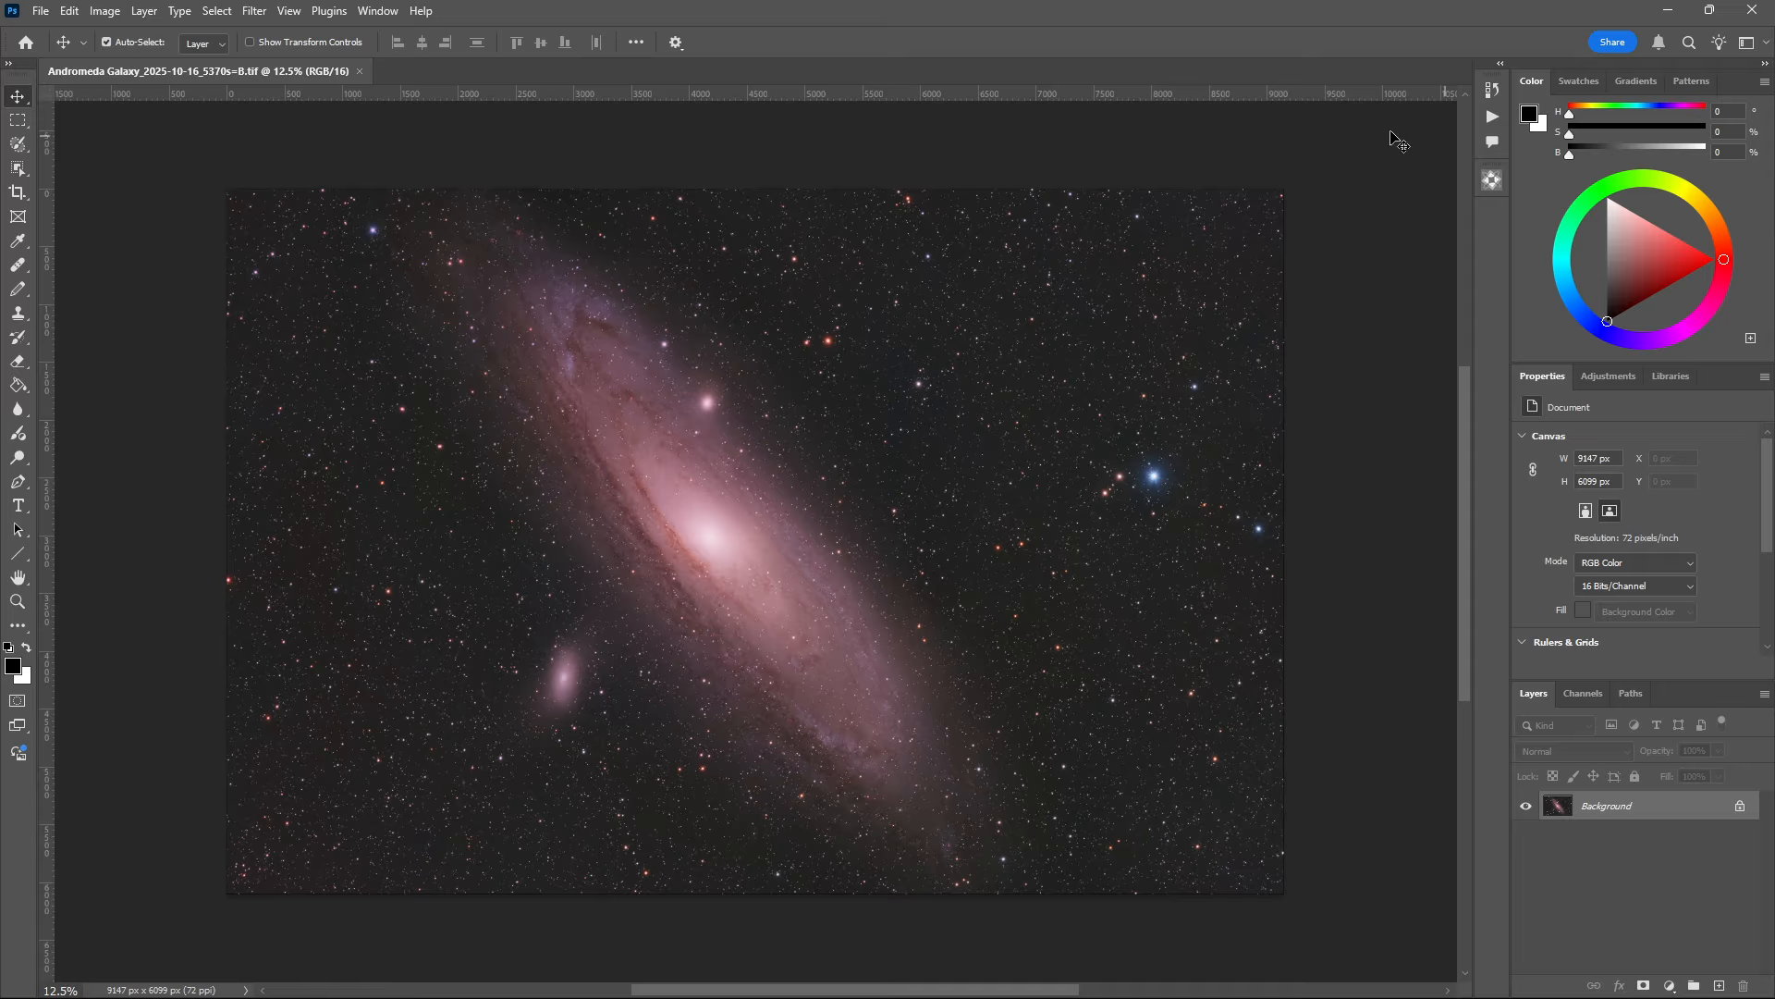
Step: Display the histogram of the galaxy image and switch it to Expanded View
left_click(289, 10)
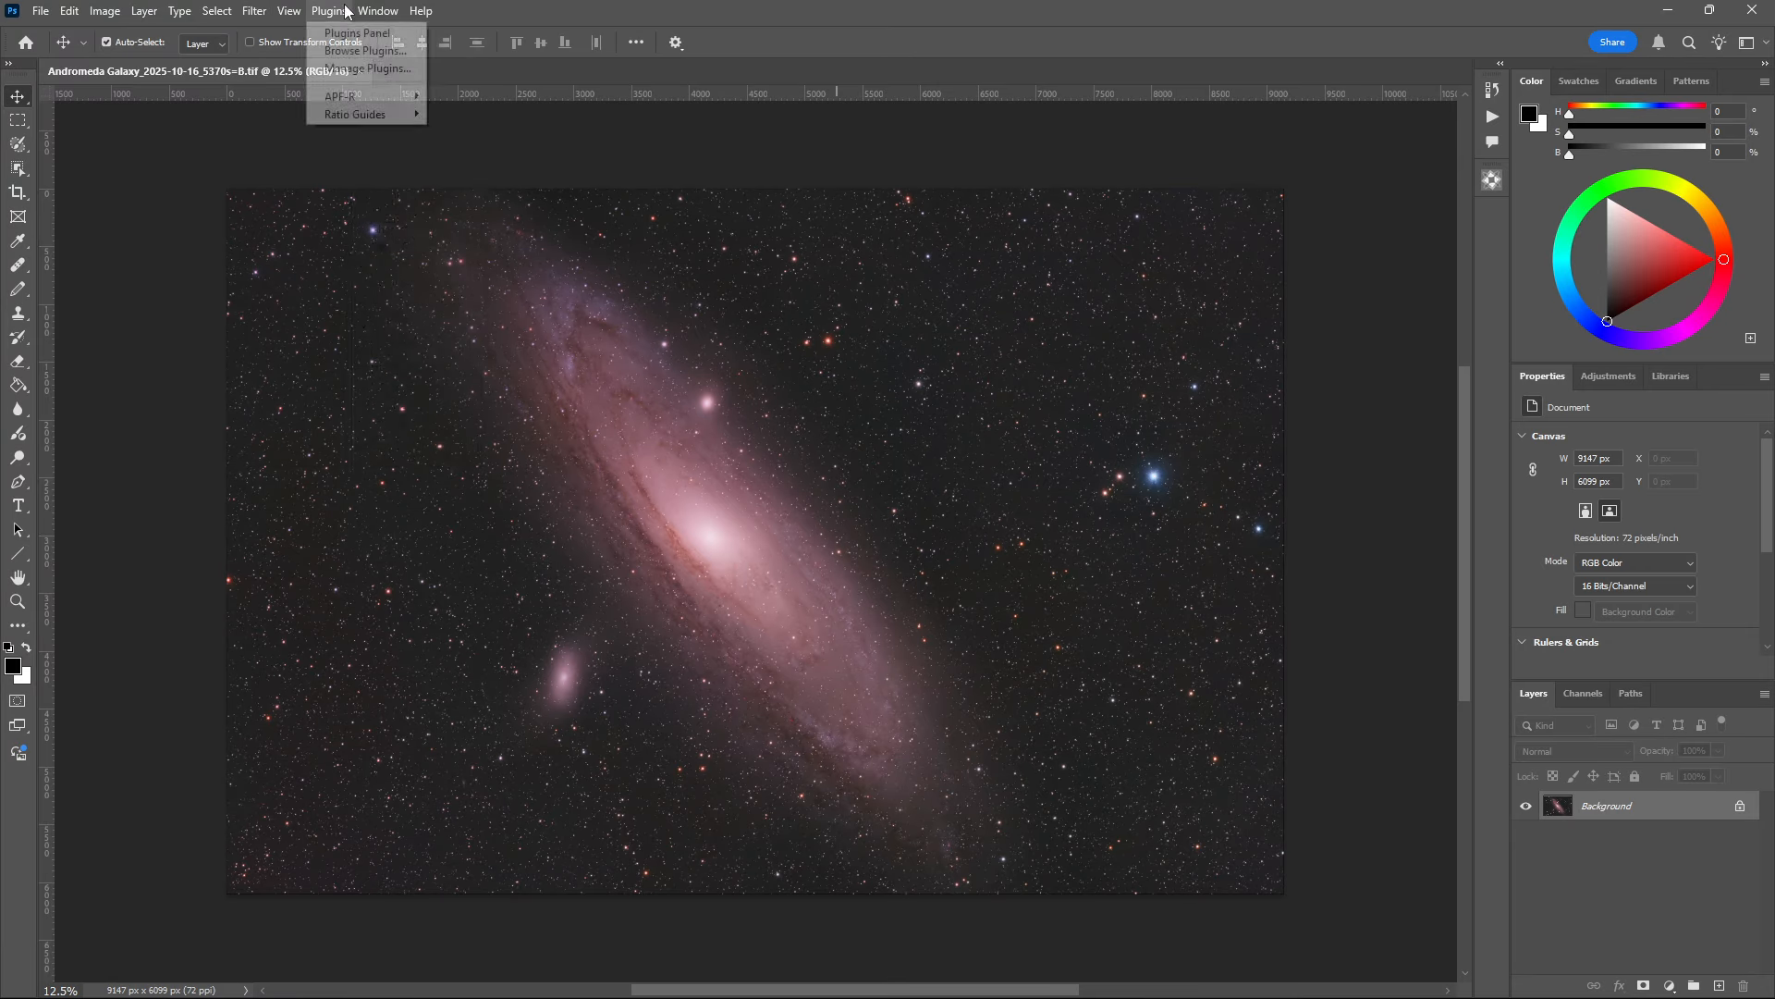
mouse_move(373, 8)
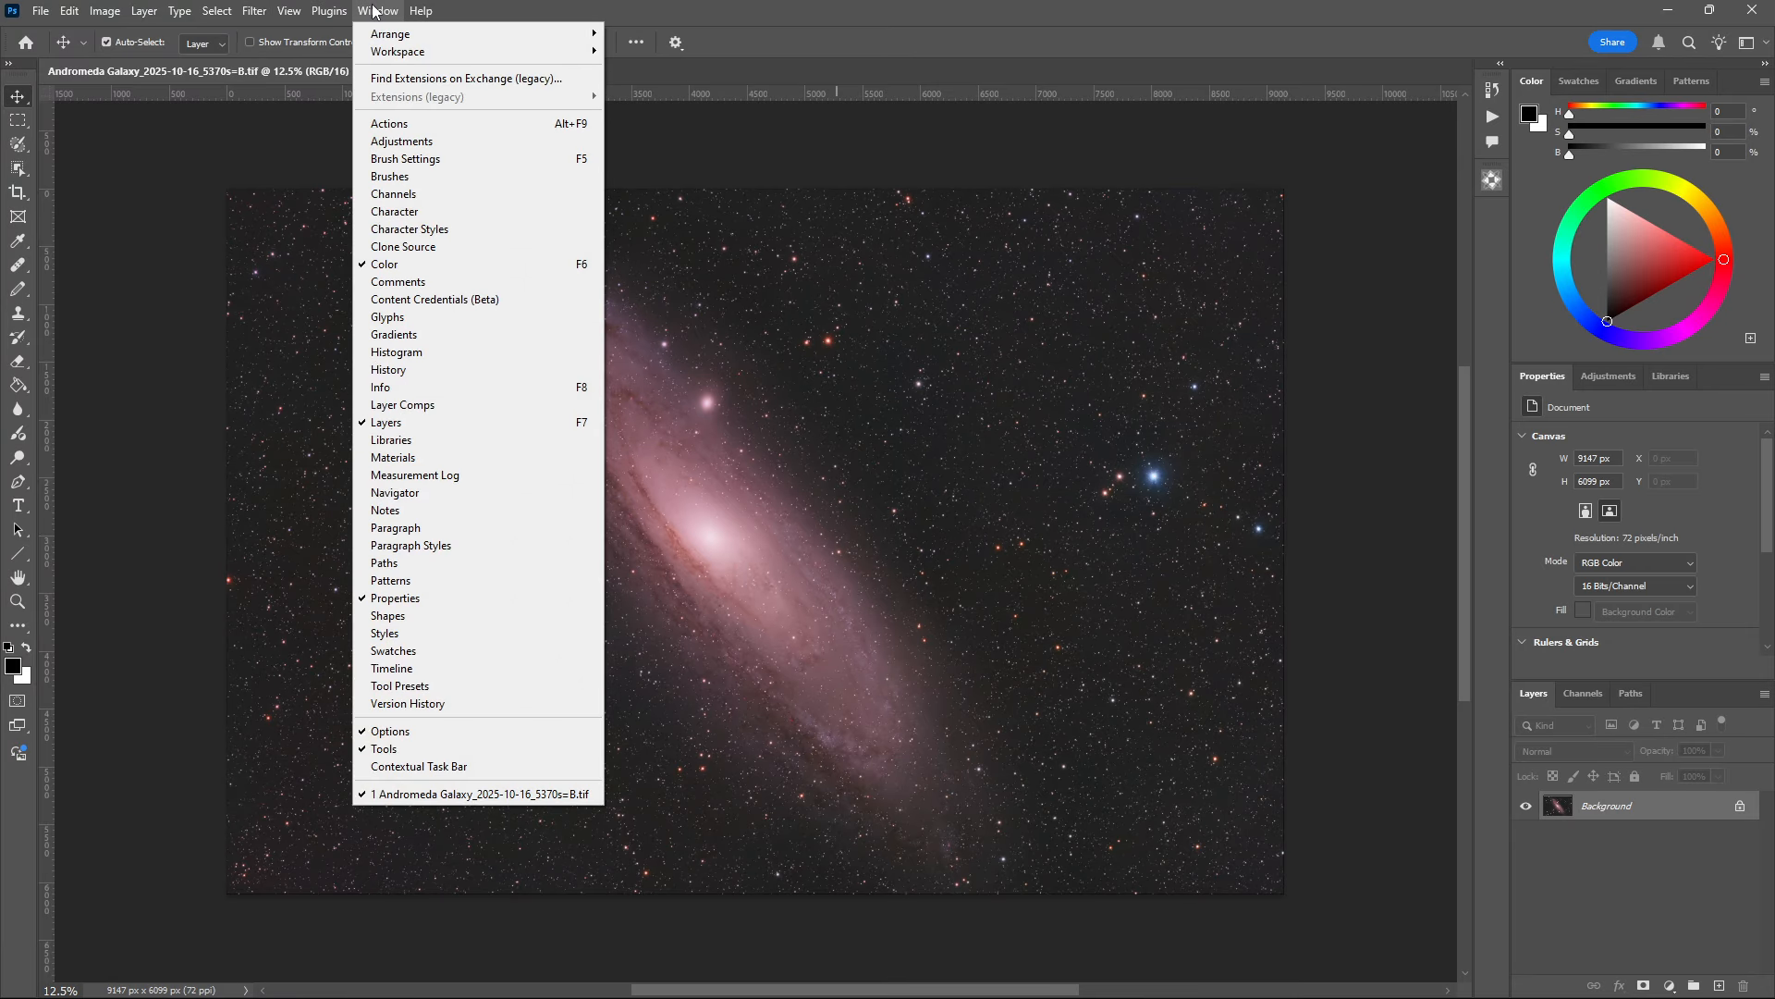
left_click(427, 351)
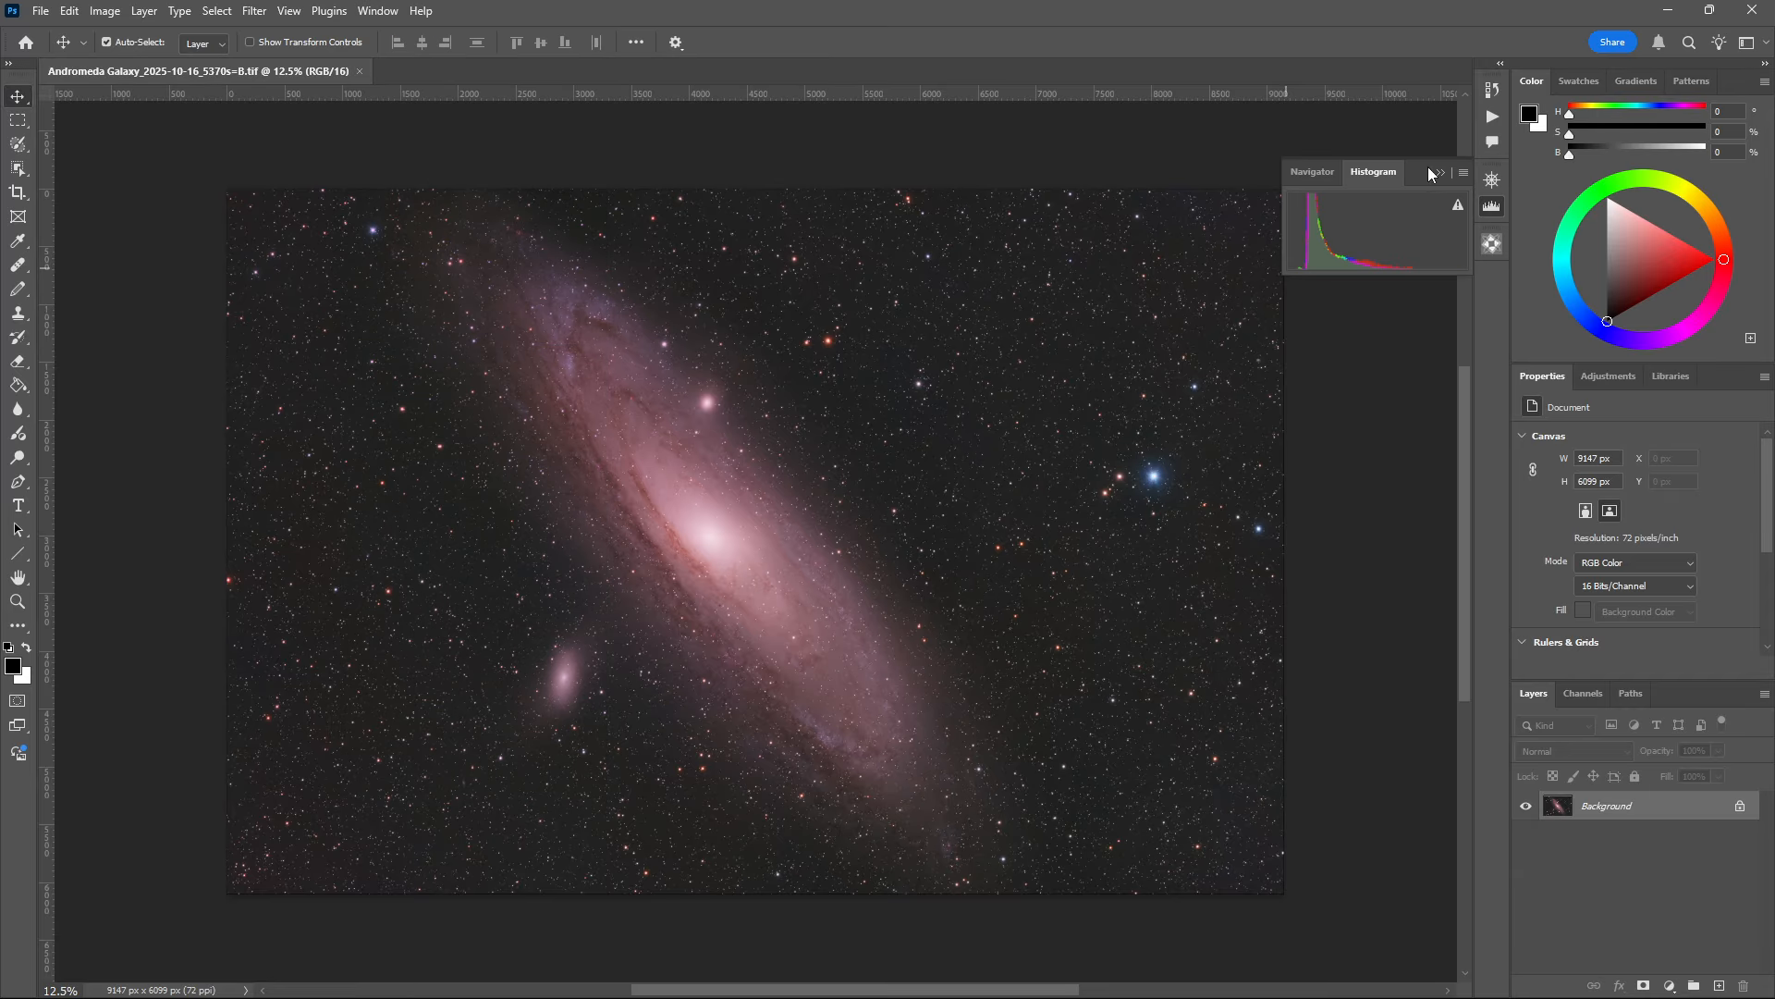
left_click(1465, 170)
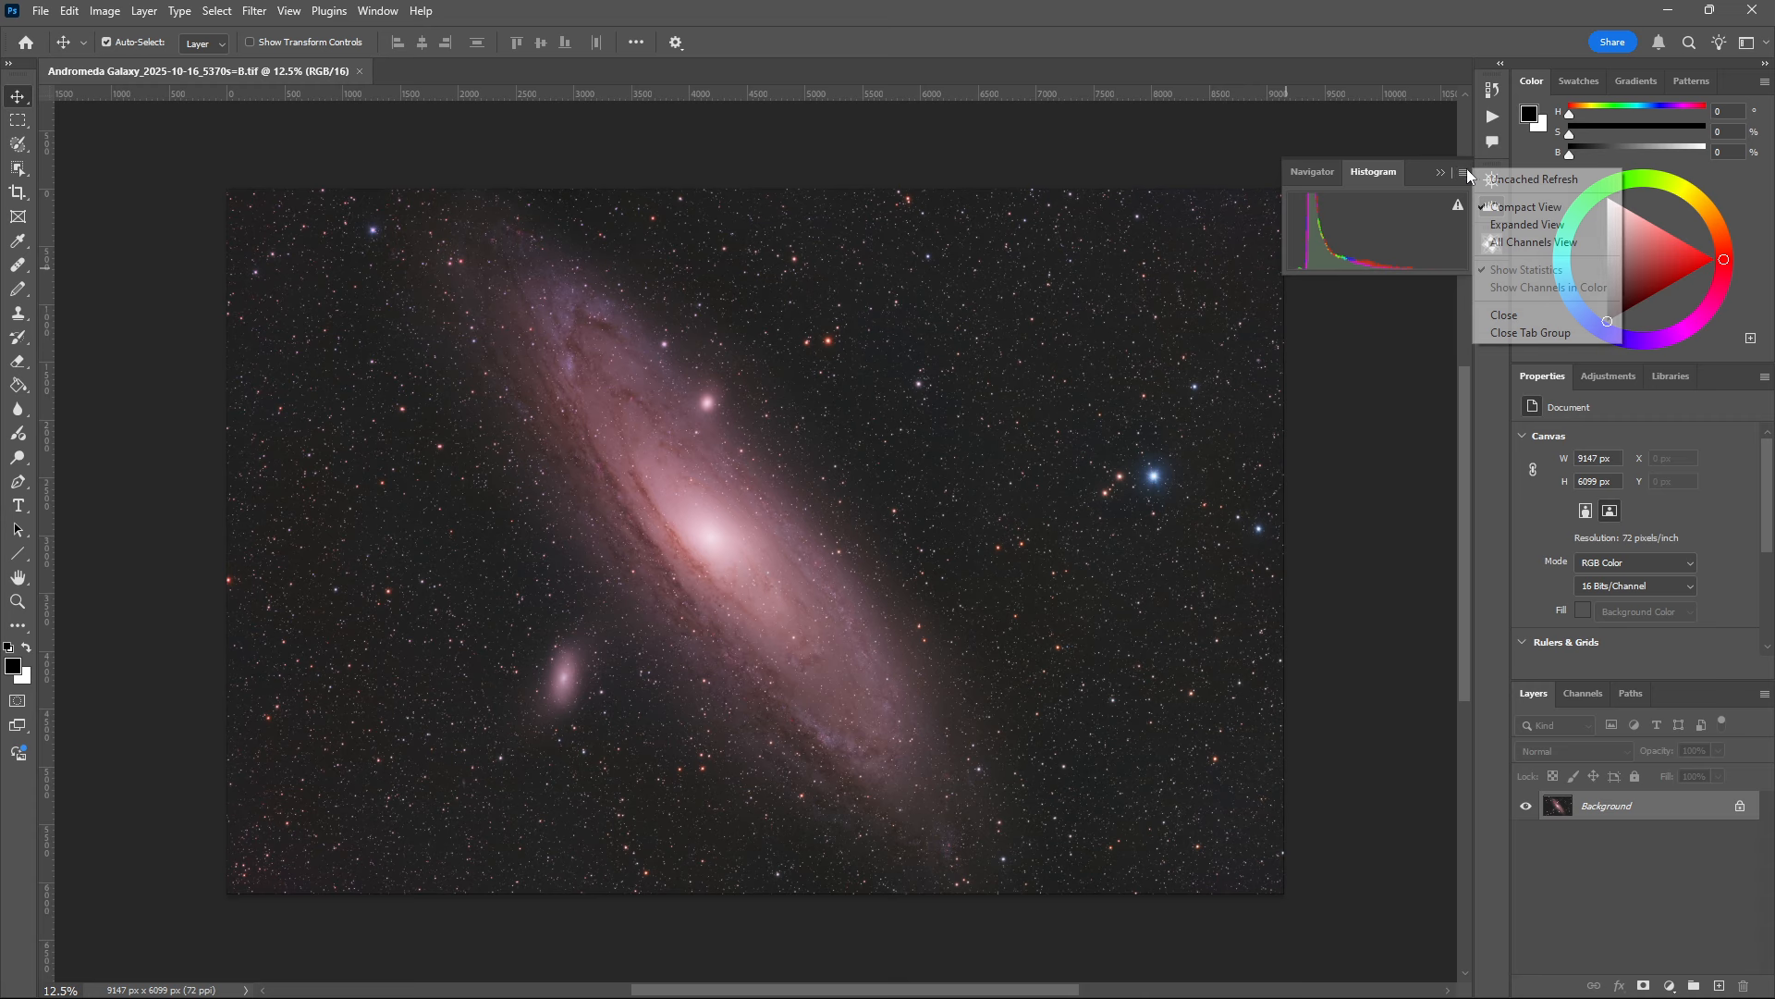
left_click(1531, 226)
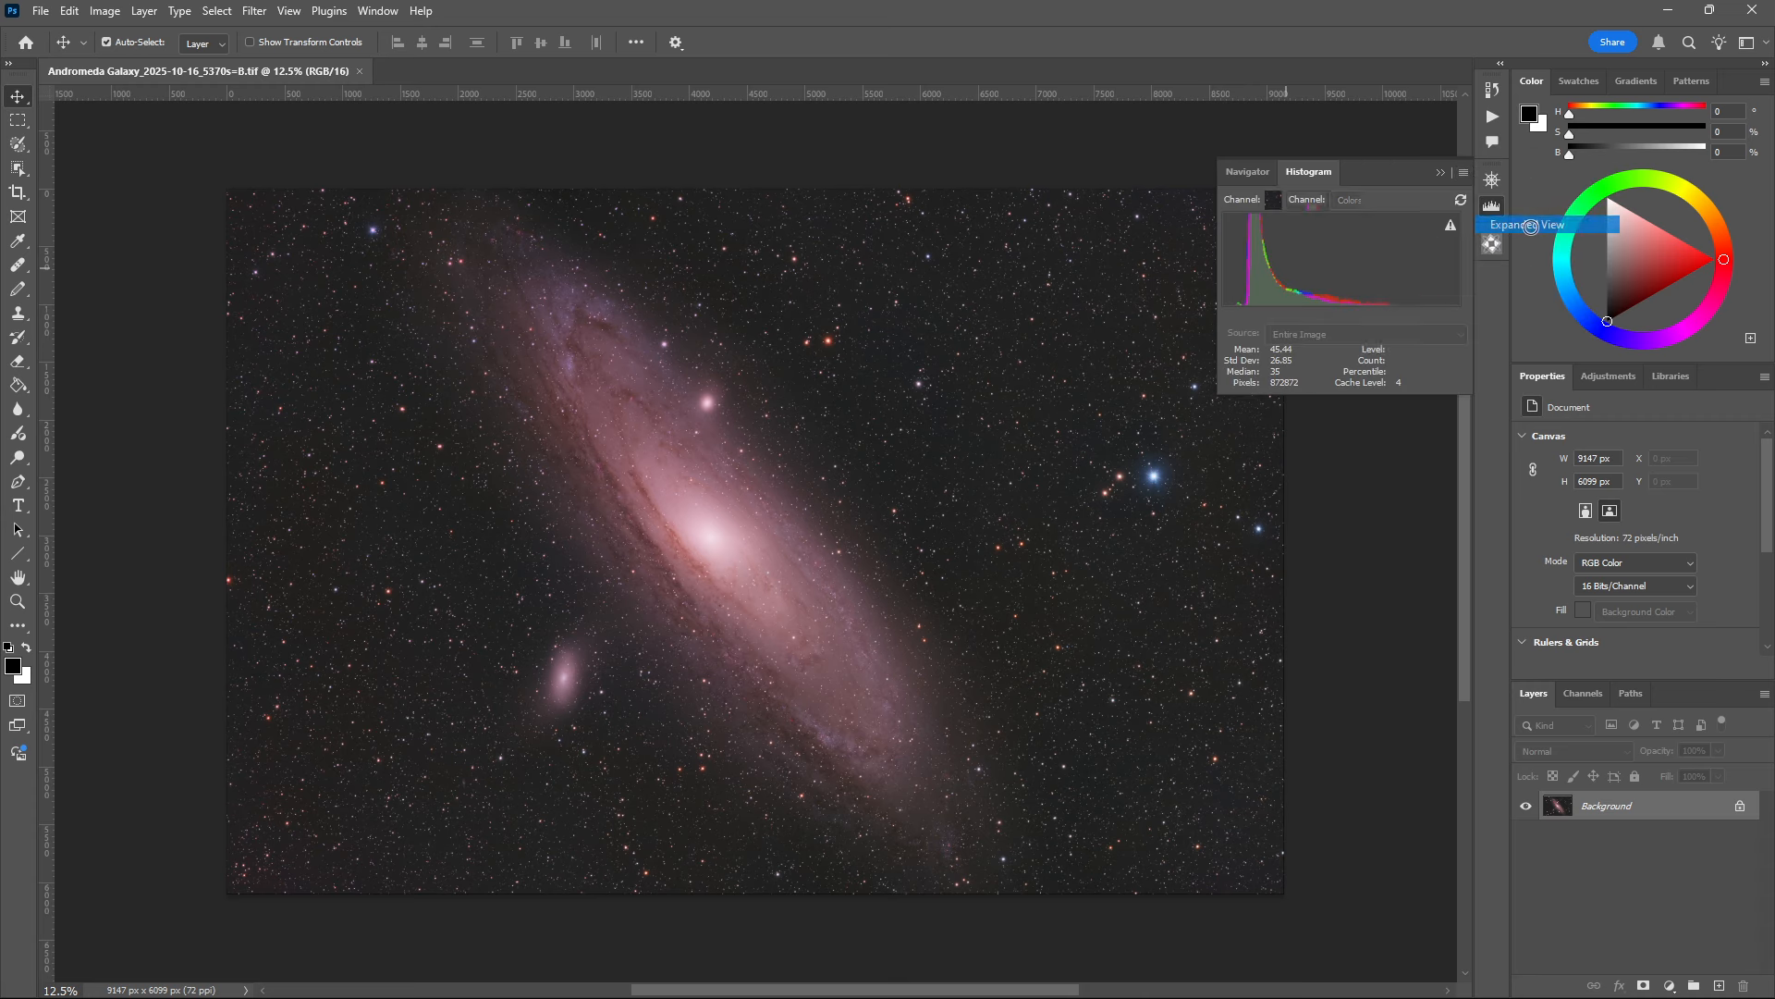
Step: Try to switch the histogram to showing its channels in colour
left_click(1463, 172)
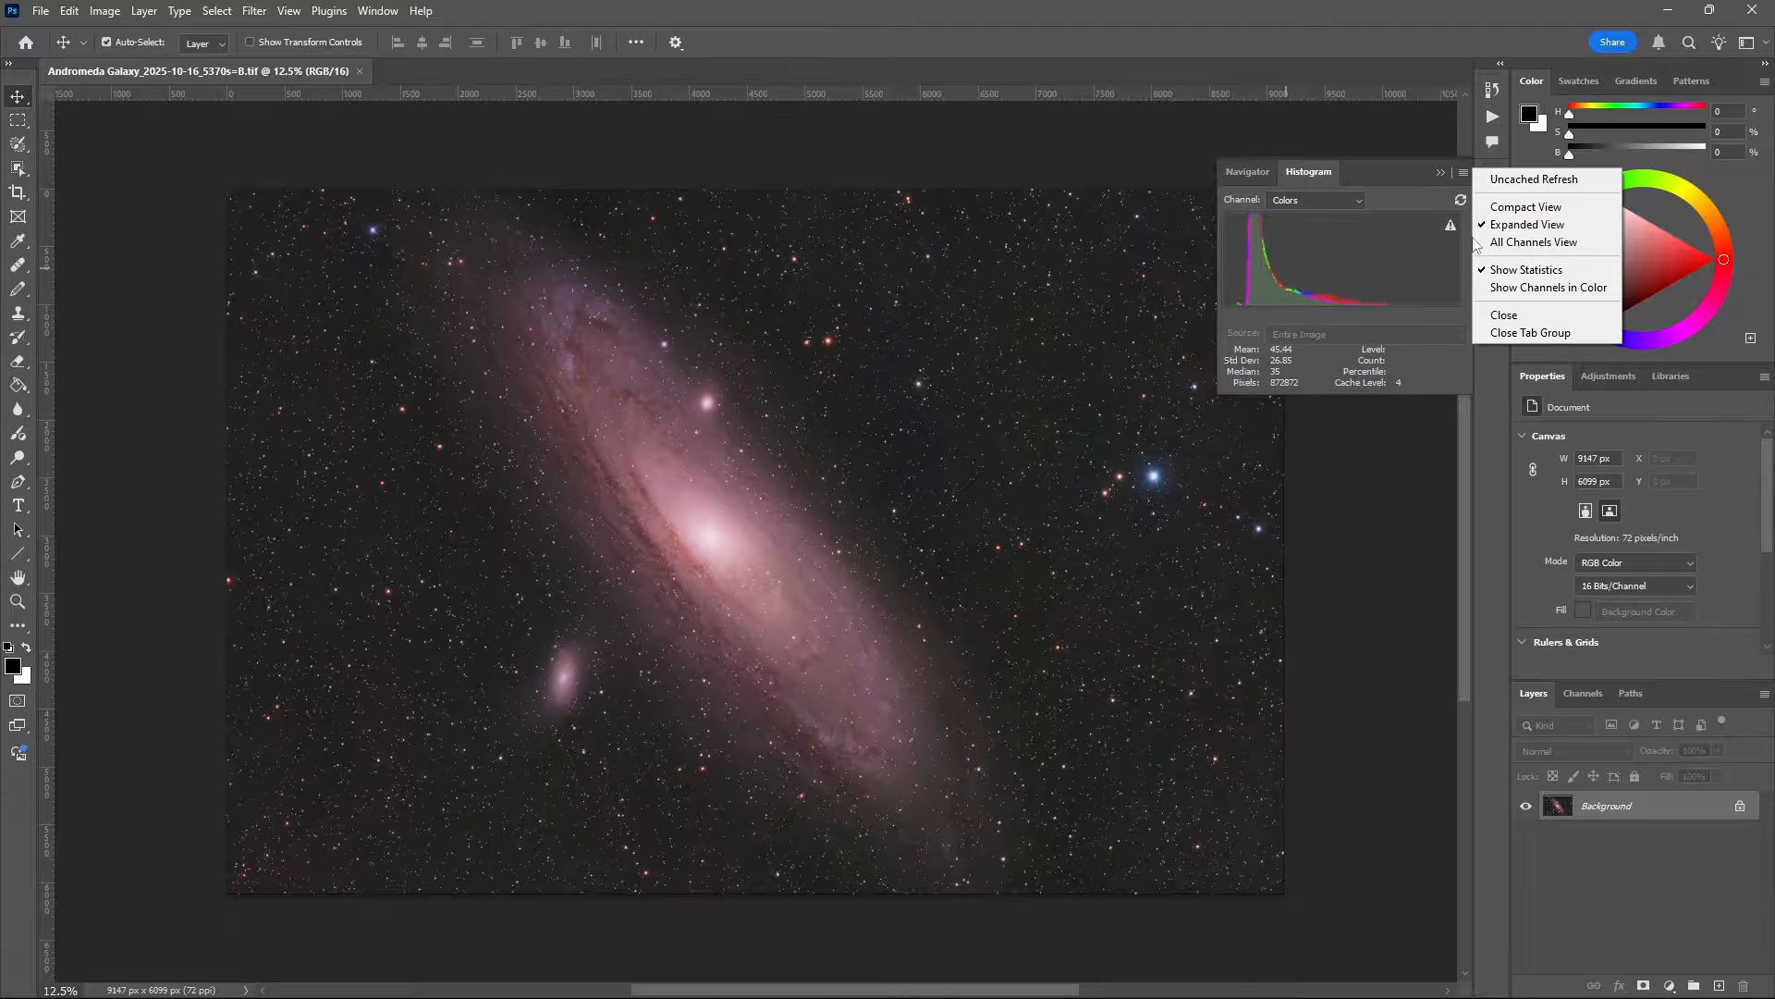
left_click(1500, 289)
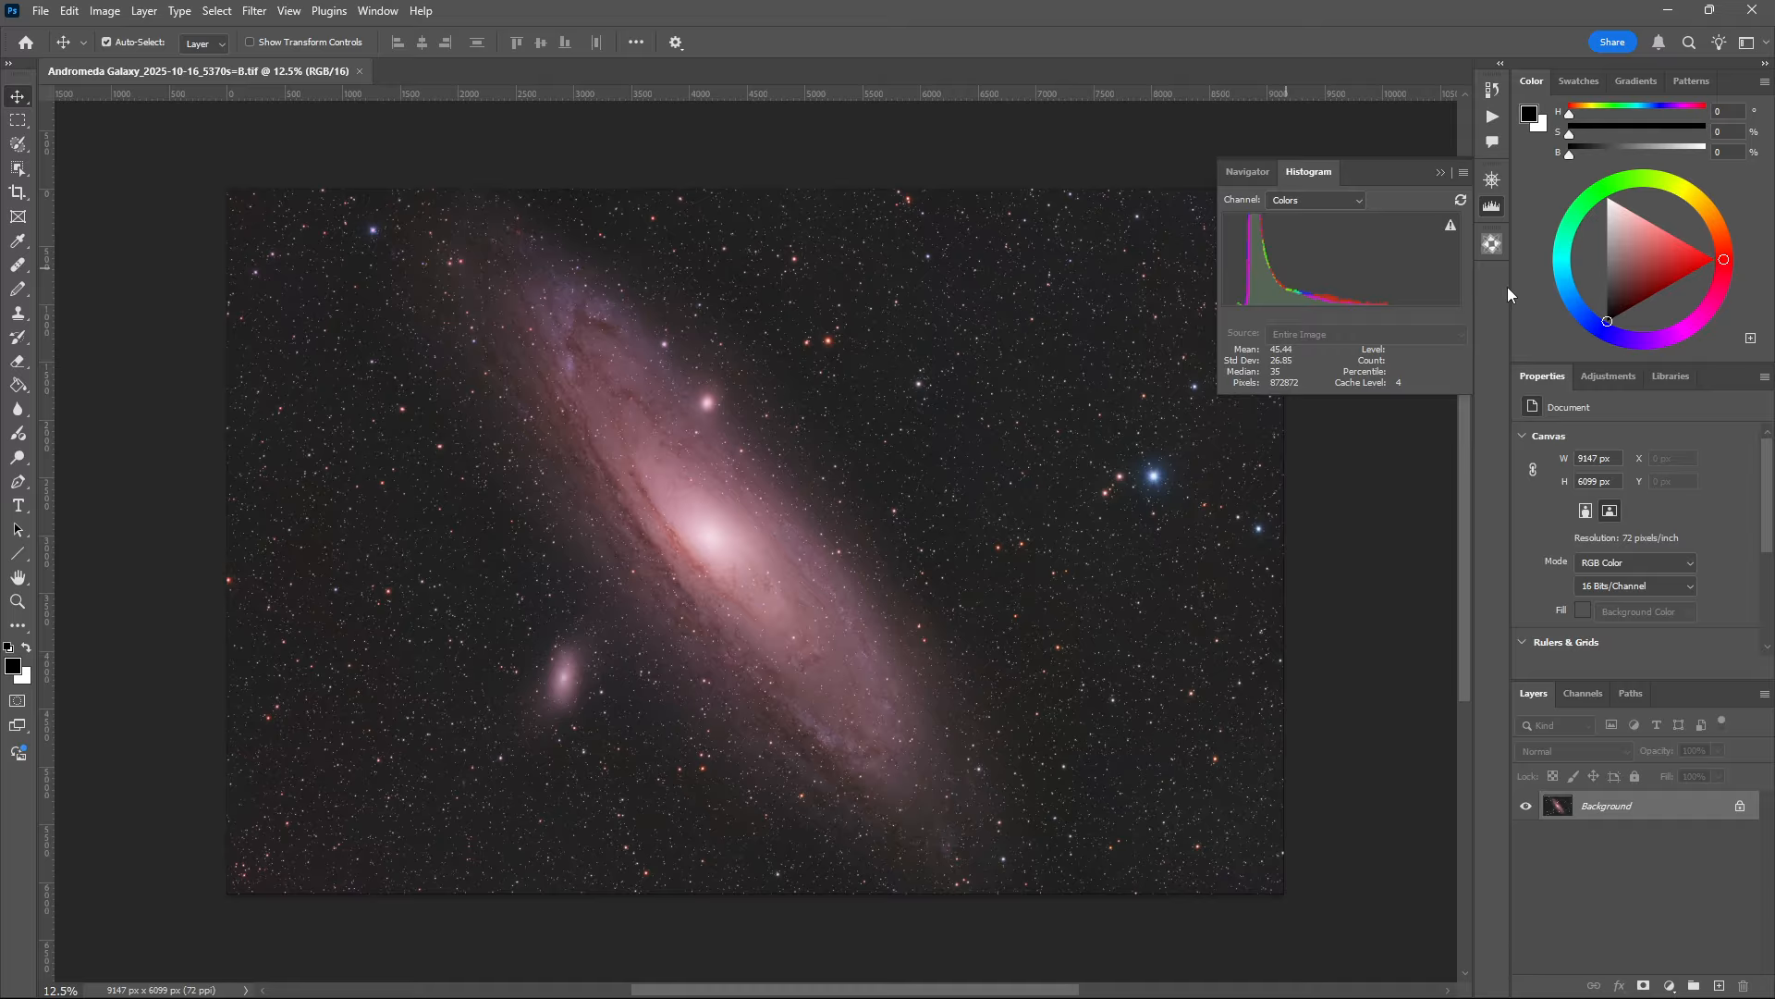
left_click(1465, 172)
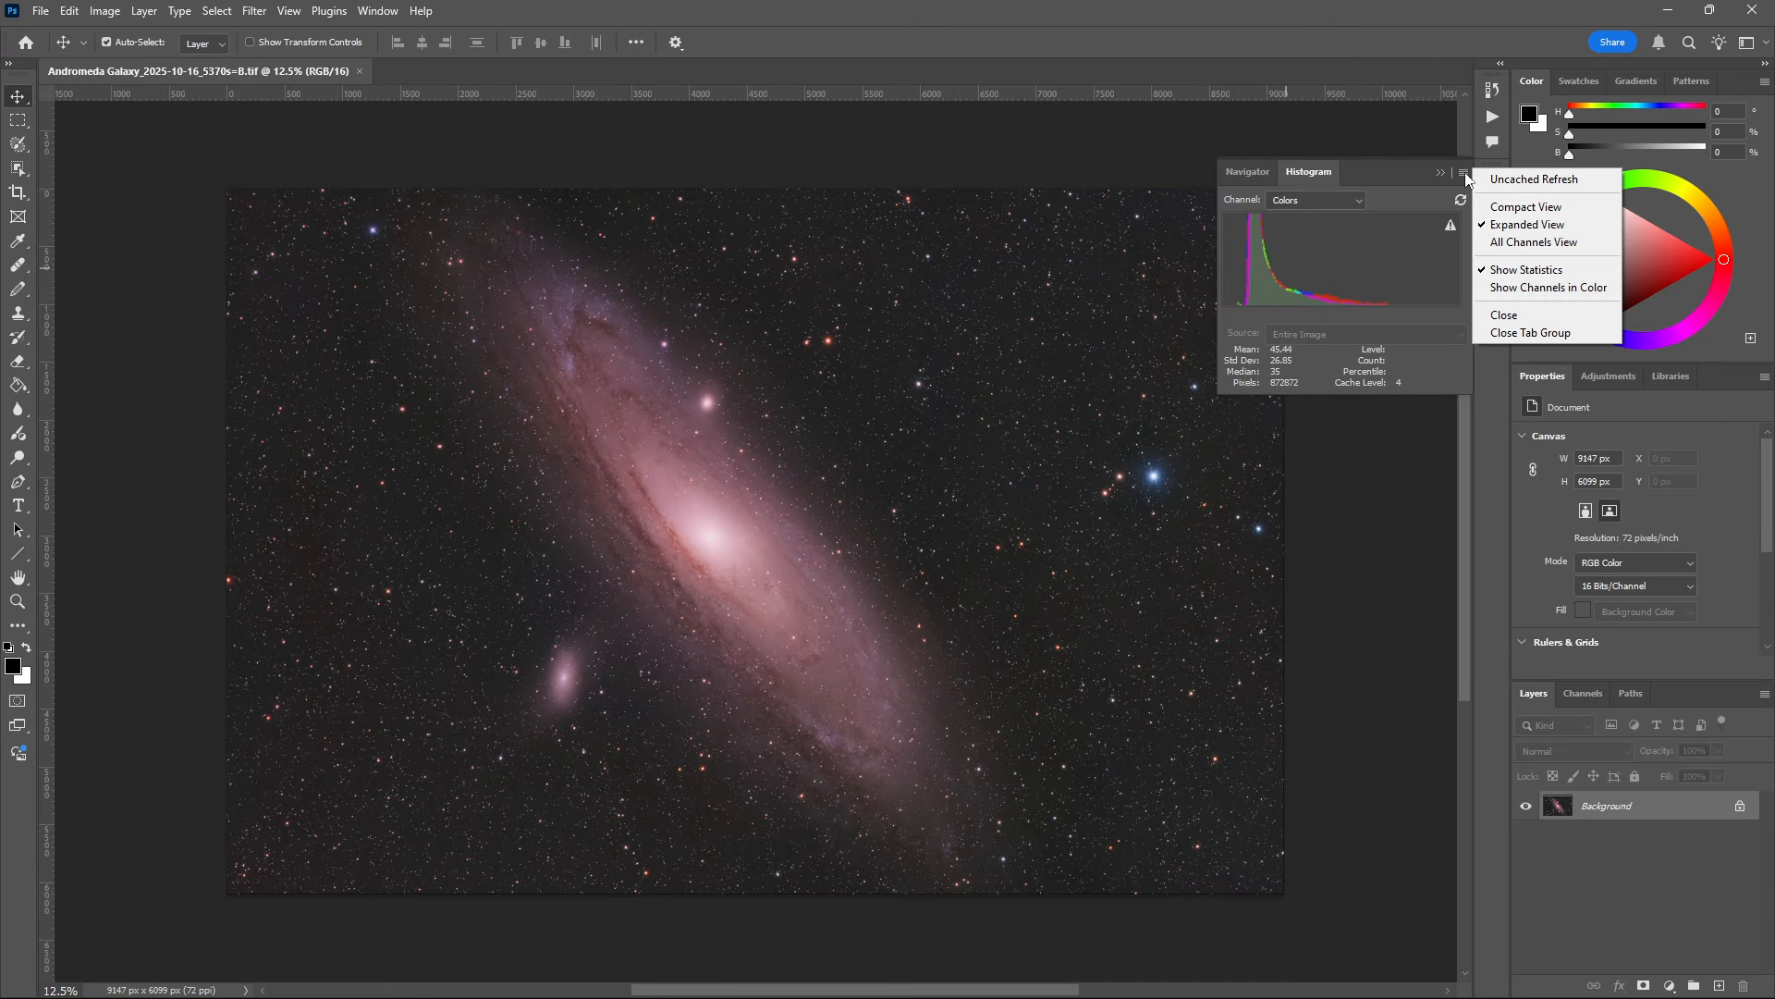
left_click(1503, 288)
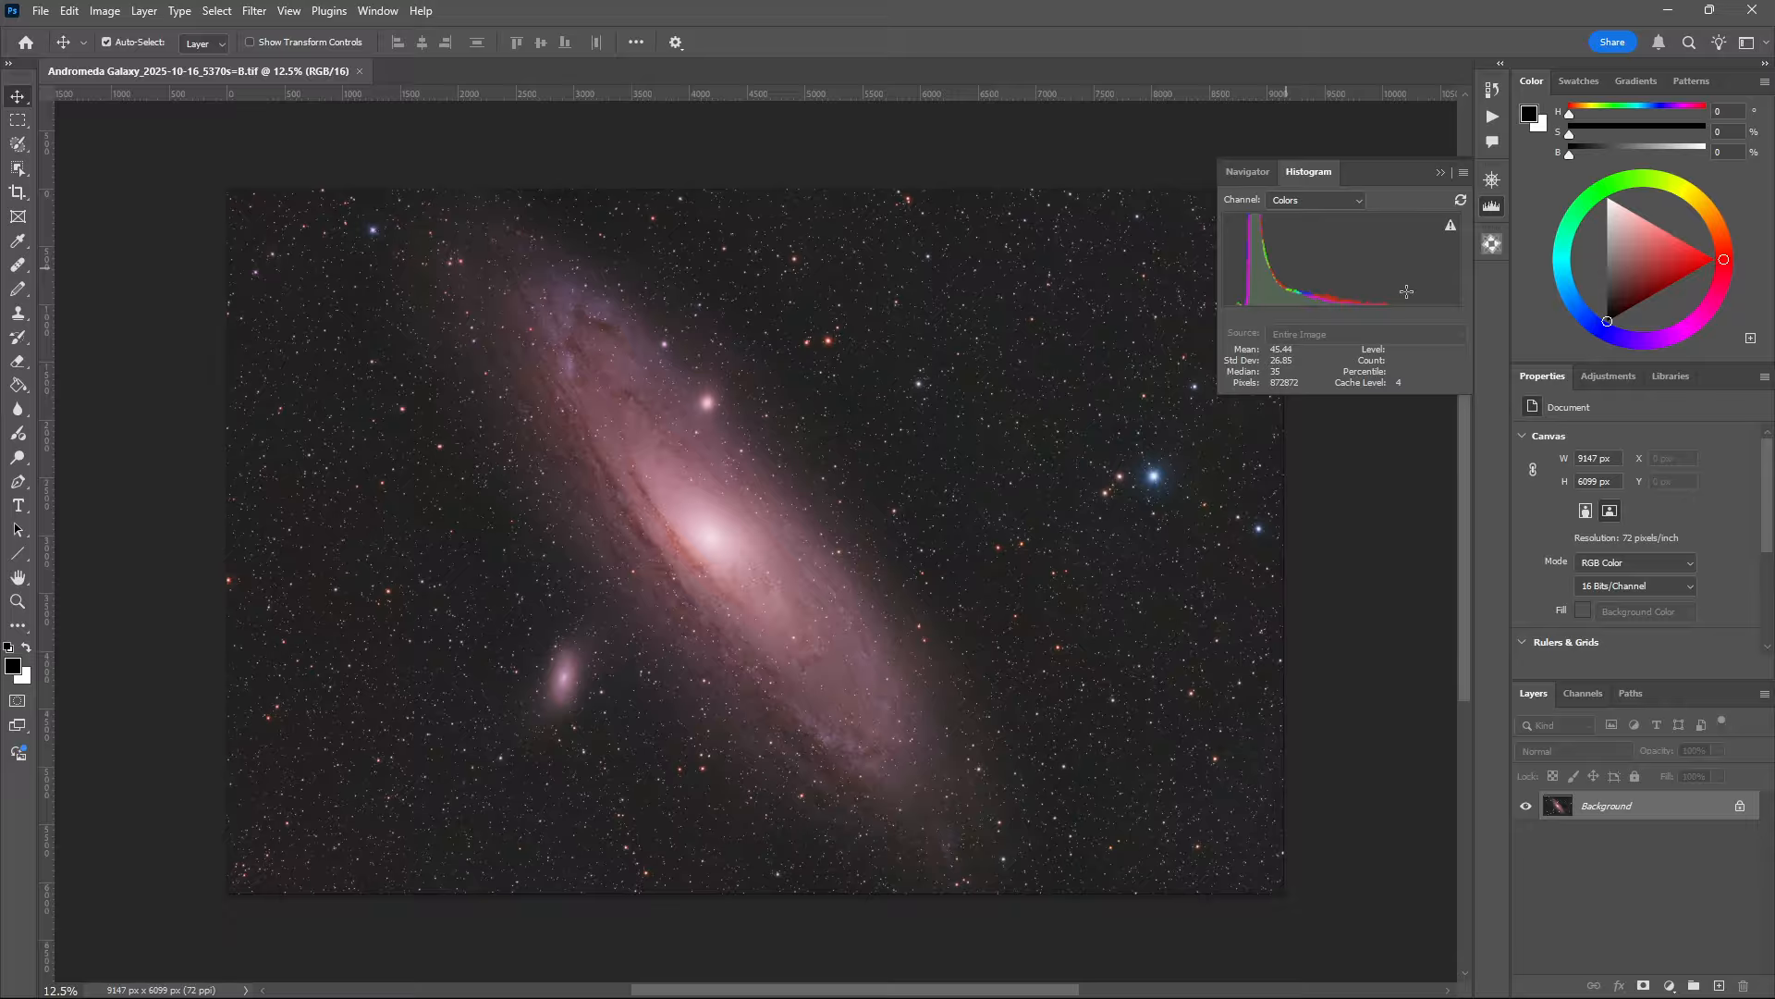
Step: Apply the DeepSkyColors WhiteCal filter to the galaxy image
left_click(253, 12)
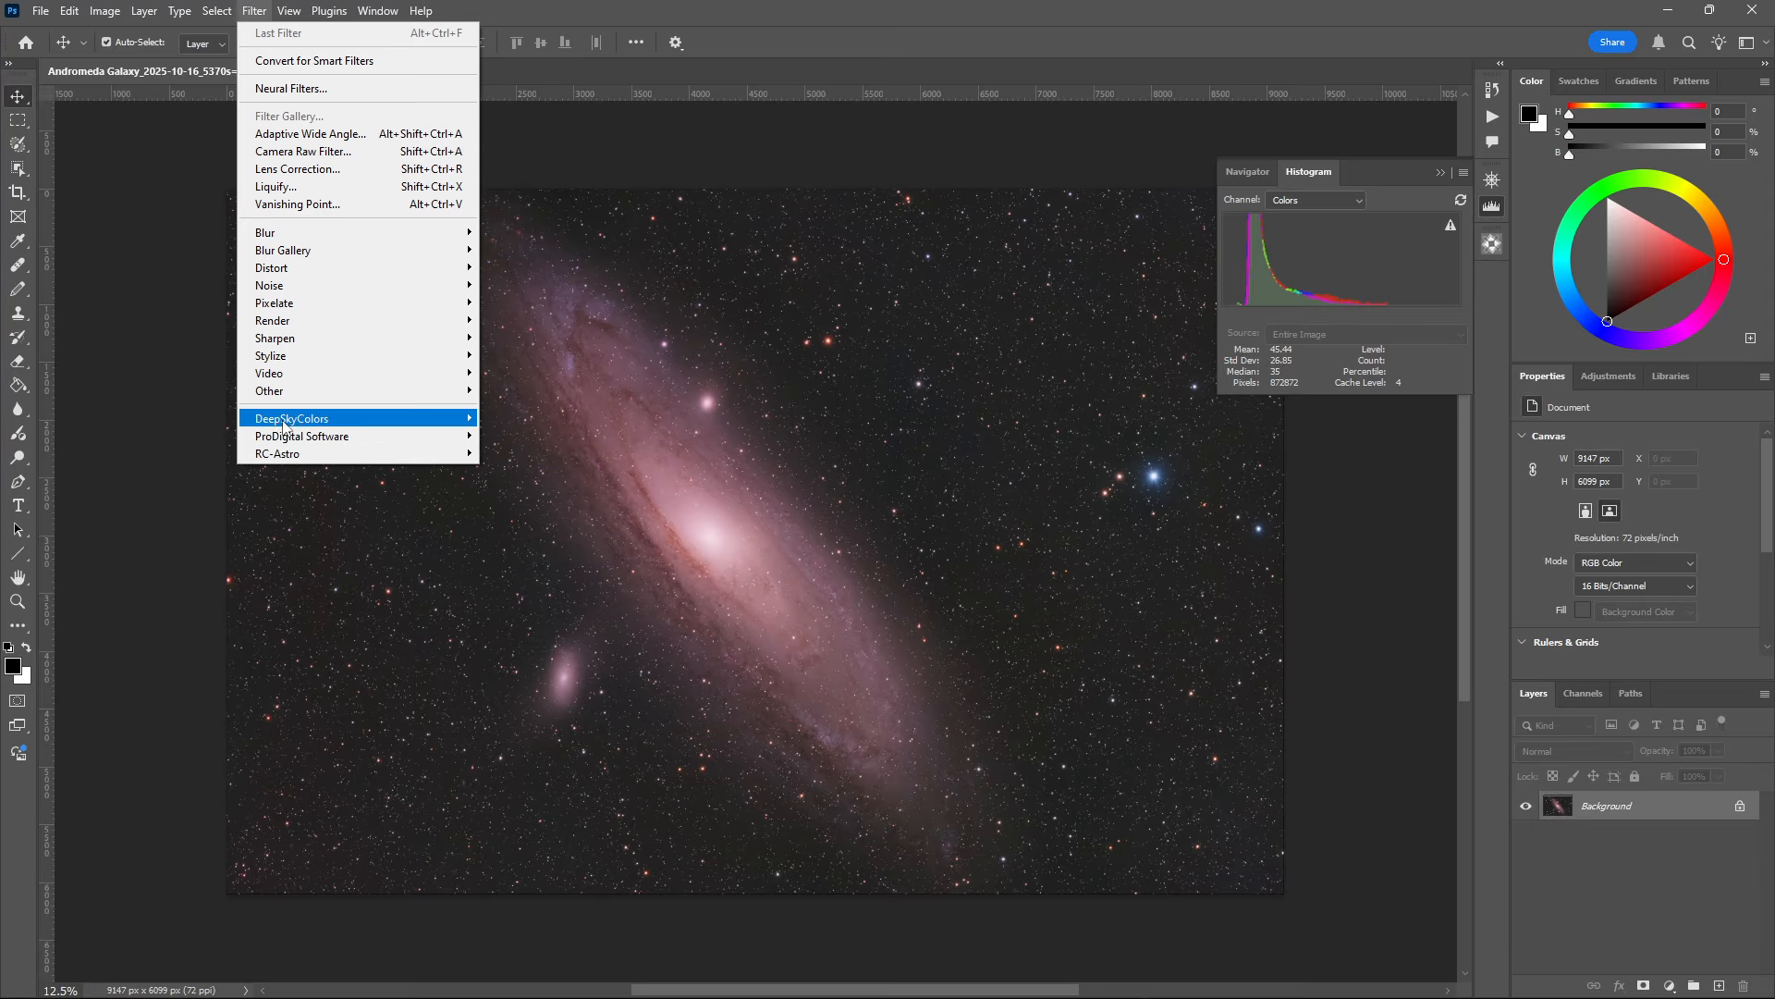
mouse_move(308, 425)
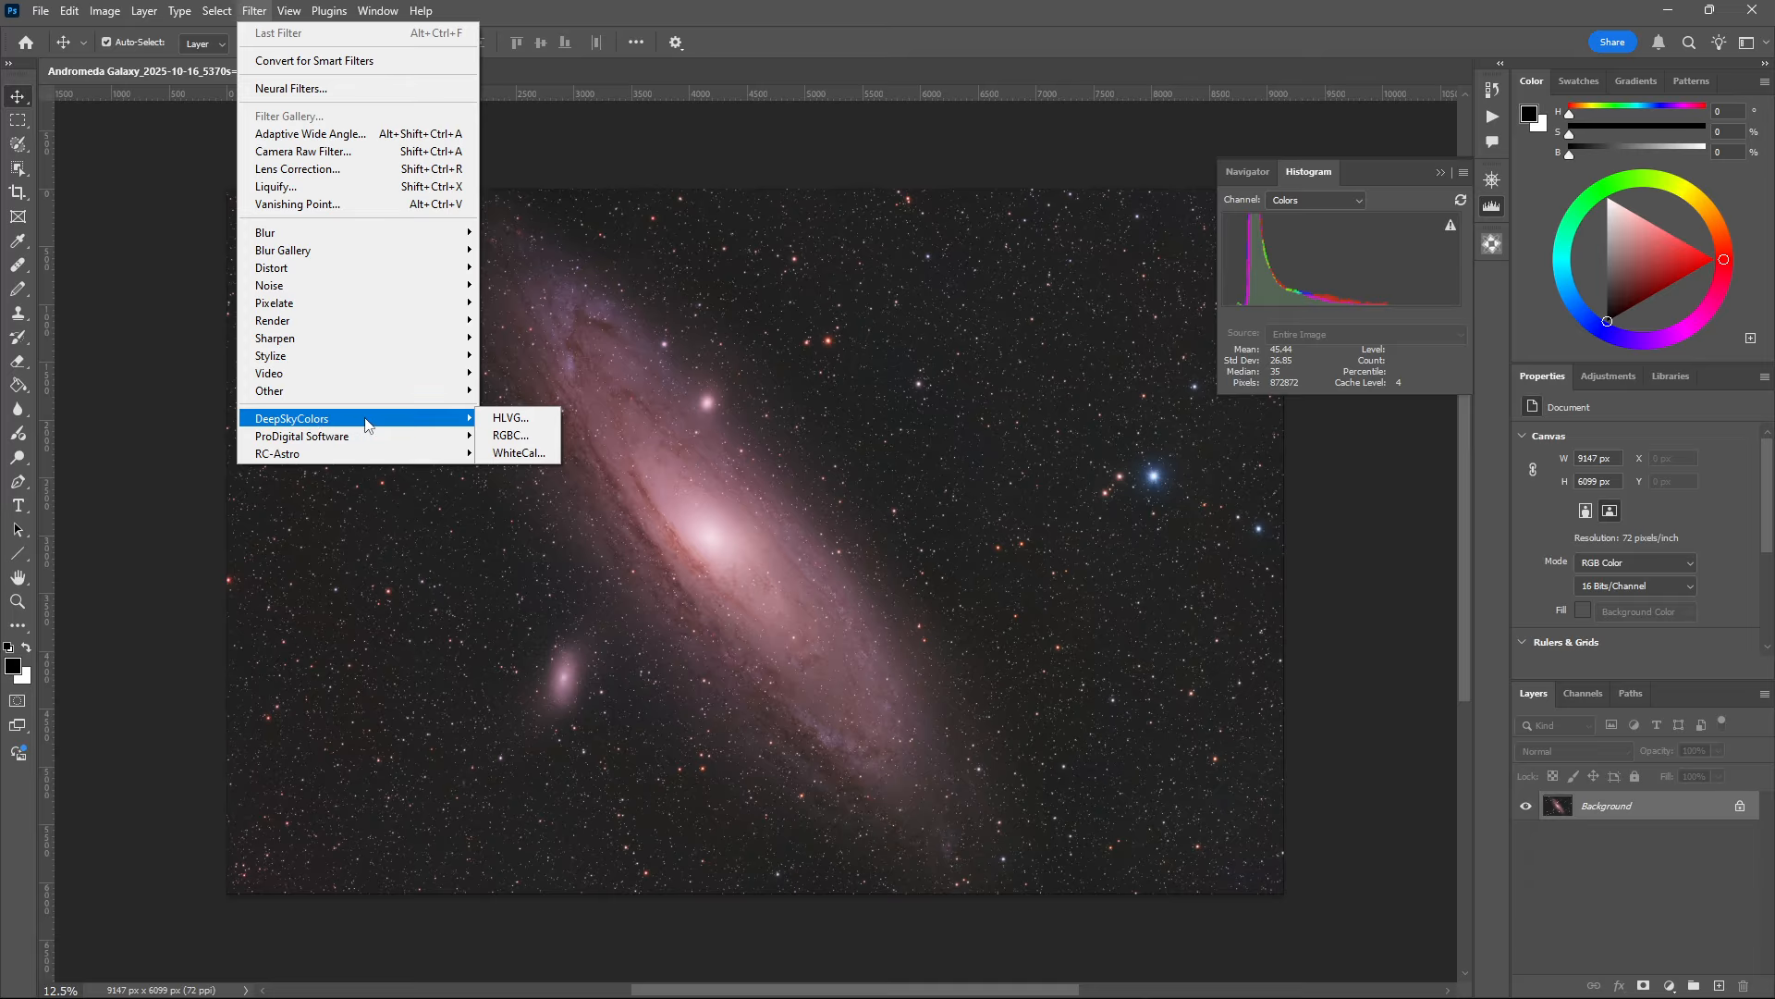
left_click(518, 452)
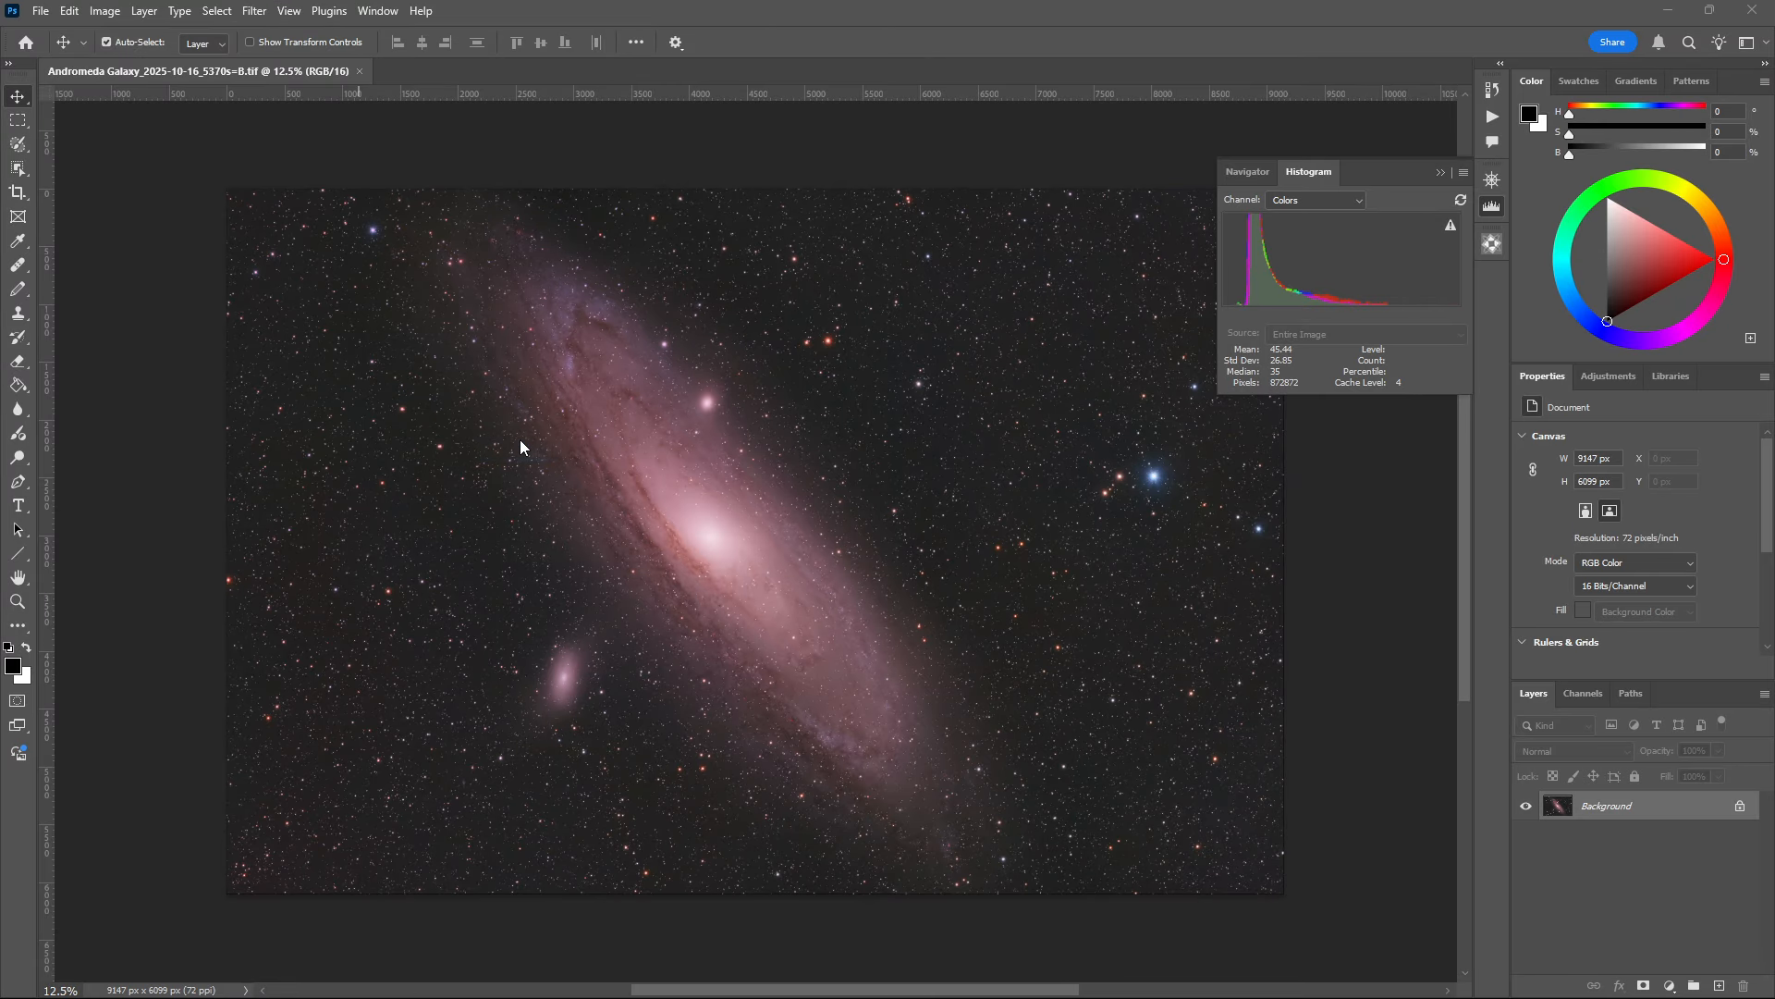
left_click(899, 442)
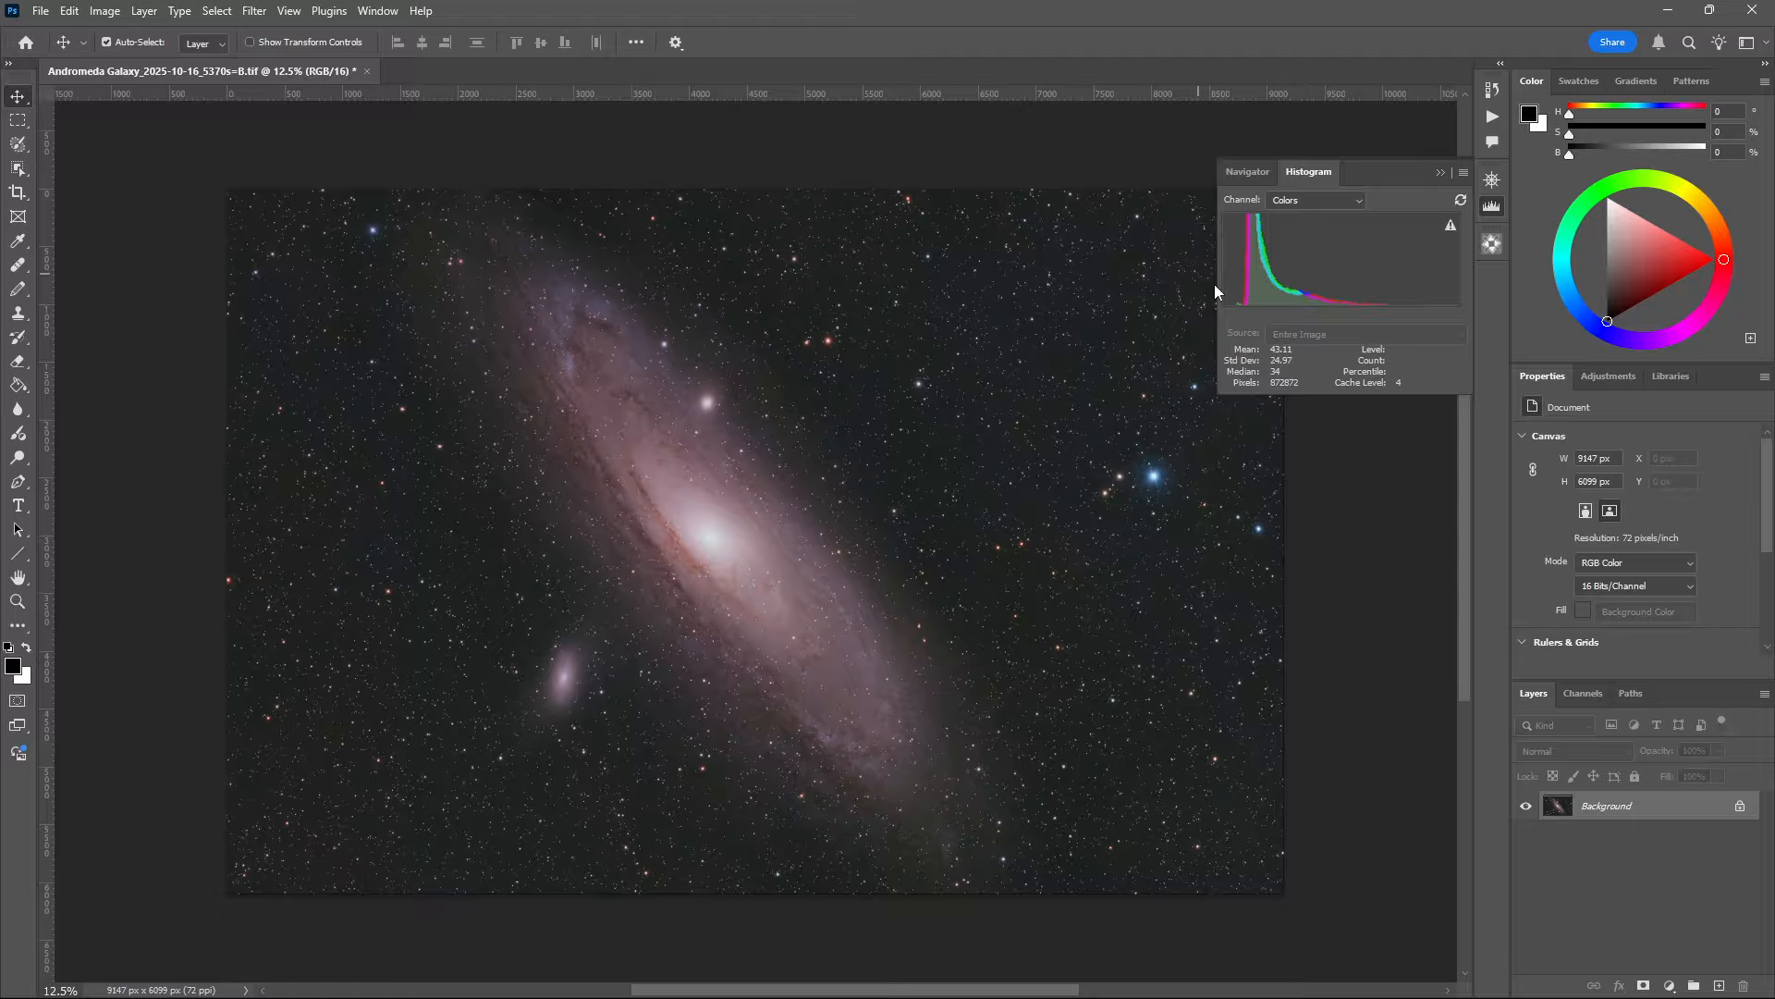
Step: Remove green noise from the galaxy image with the DeepSkyColors HLVG filter at Medium strength, and collapse the histogram
left_click(254, 10)
mouse_move(418, 421)
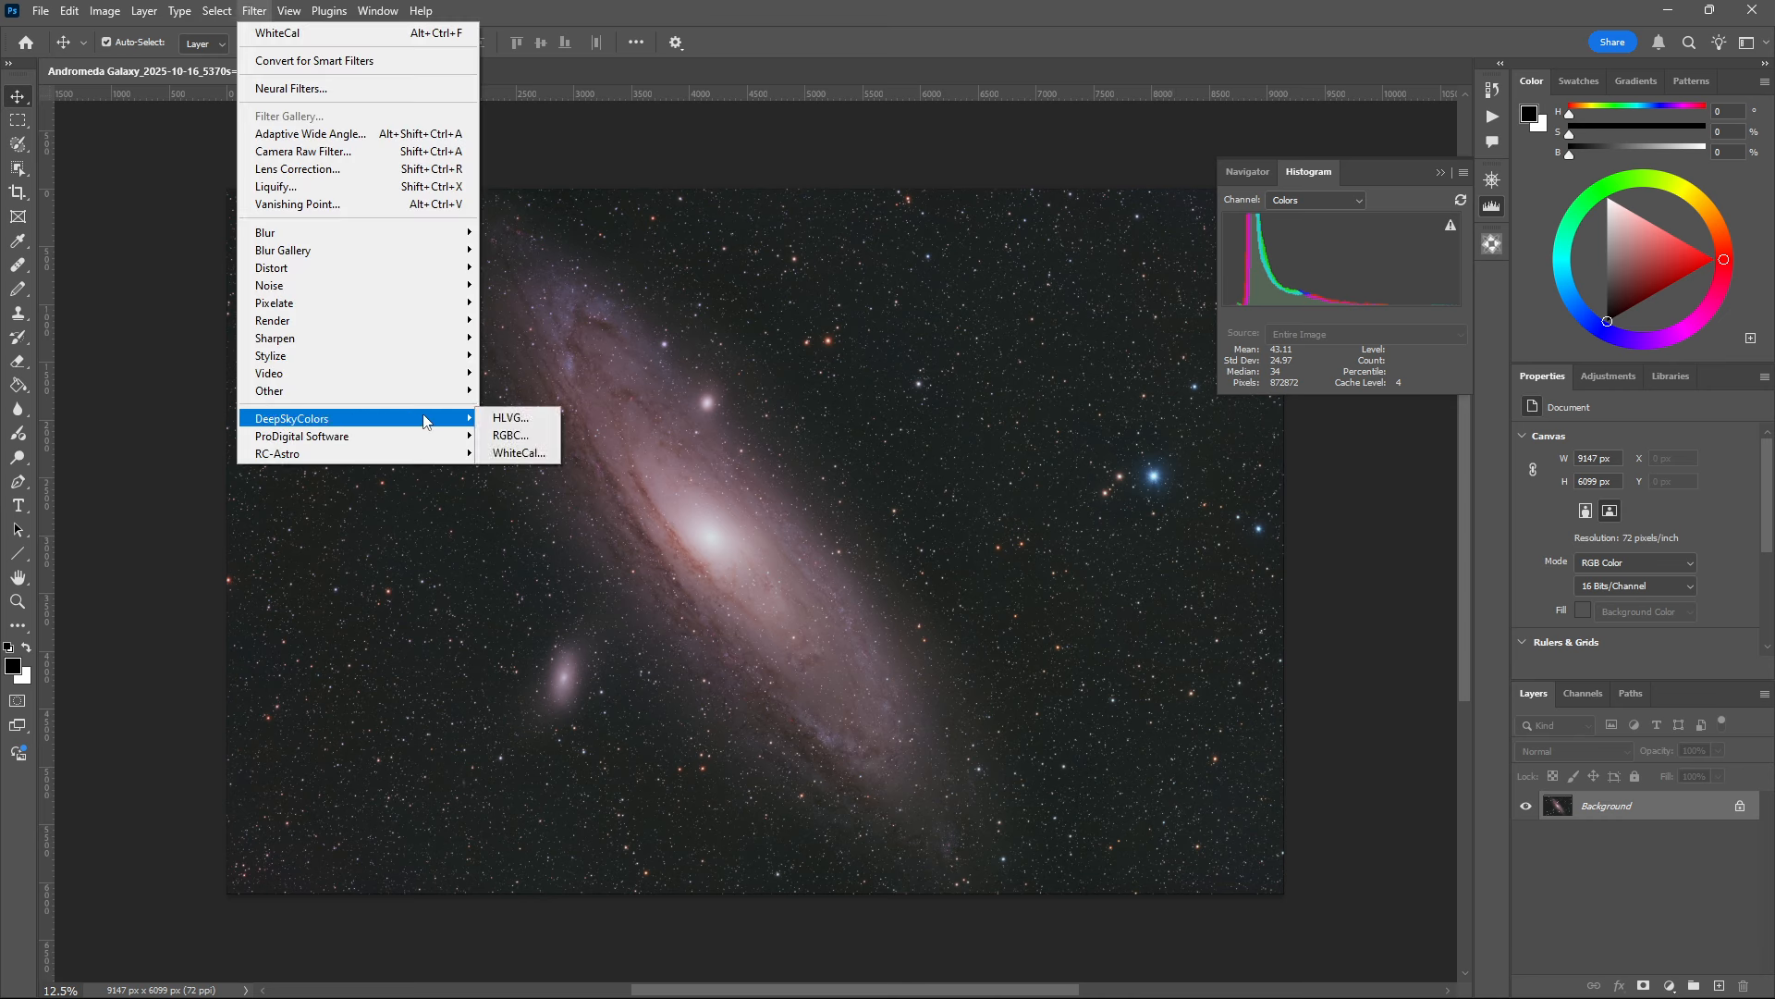
left_click(528, 422)
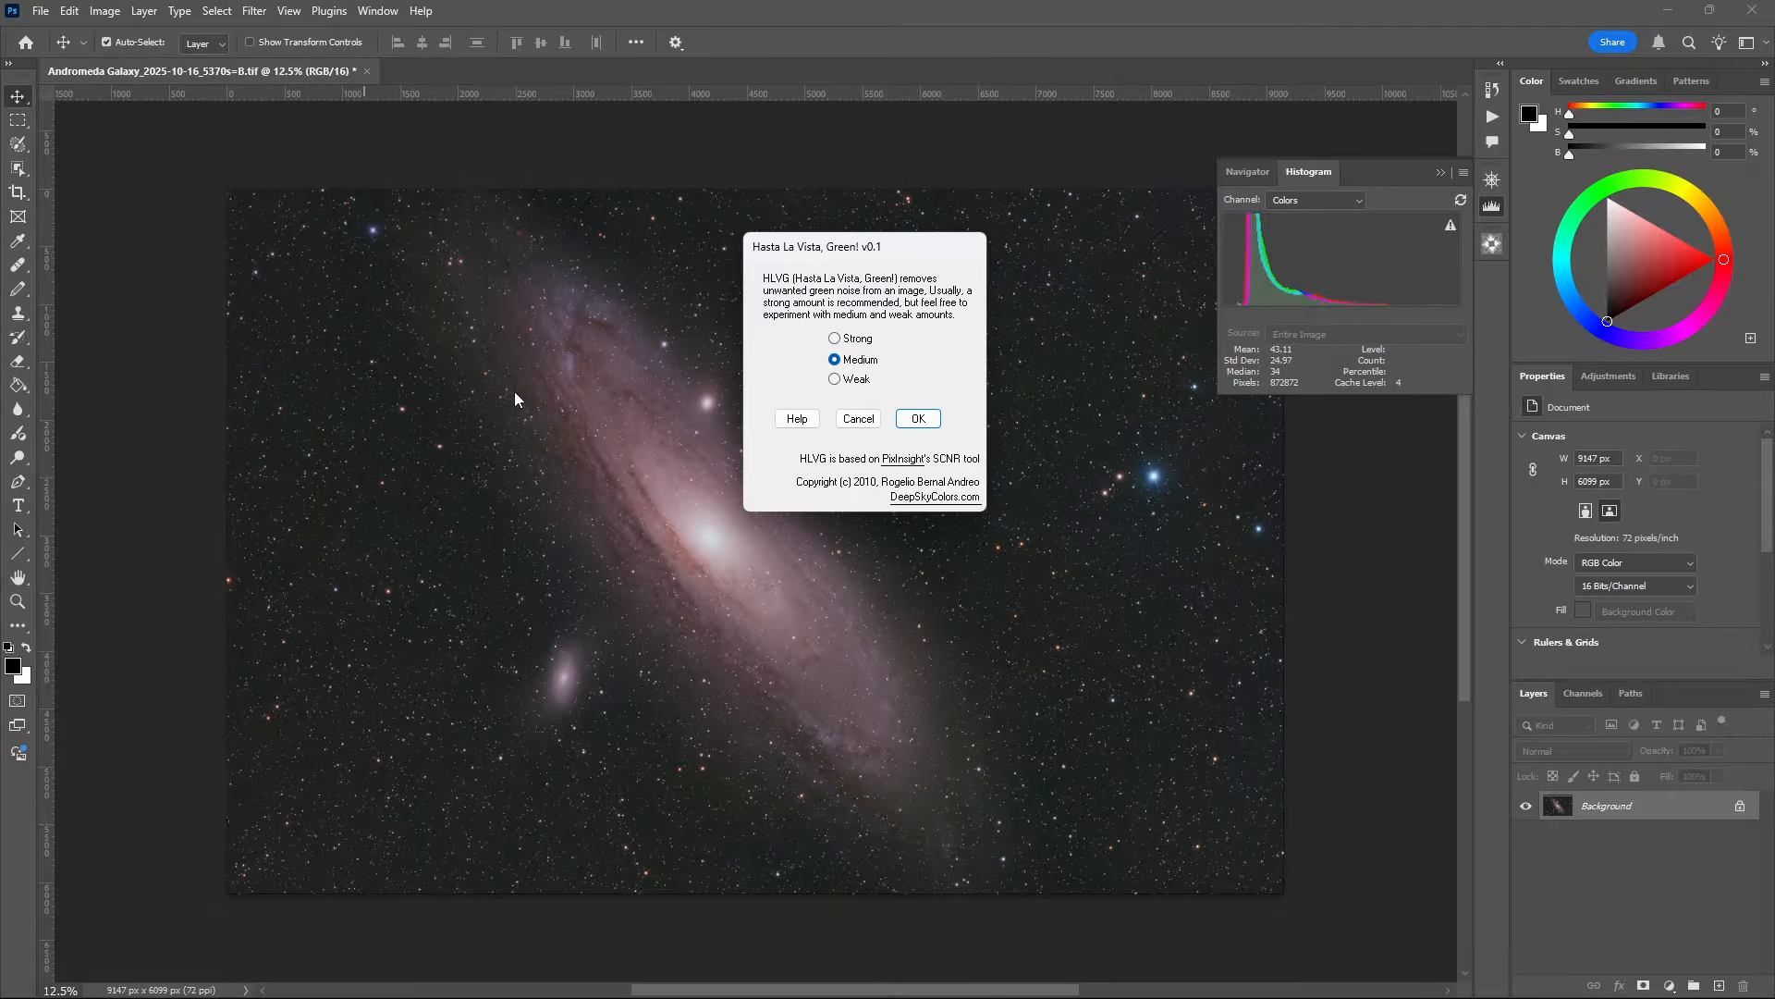
left_click(917, 419)
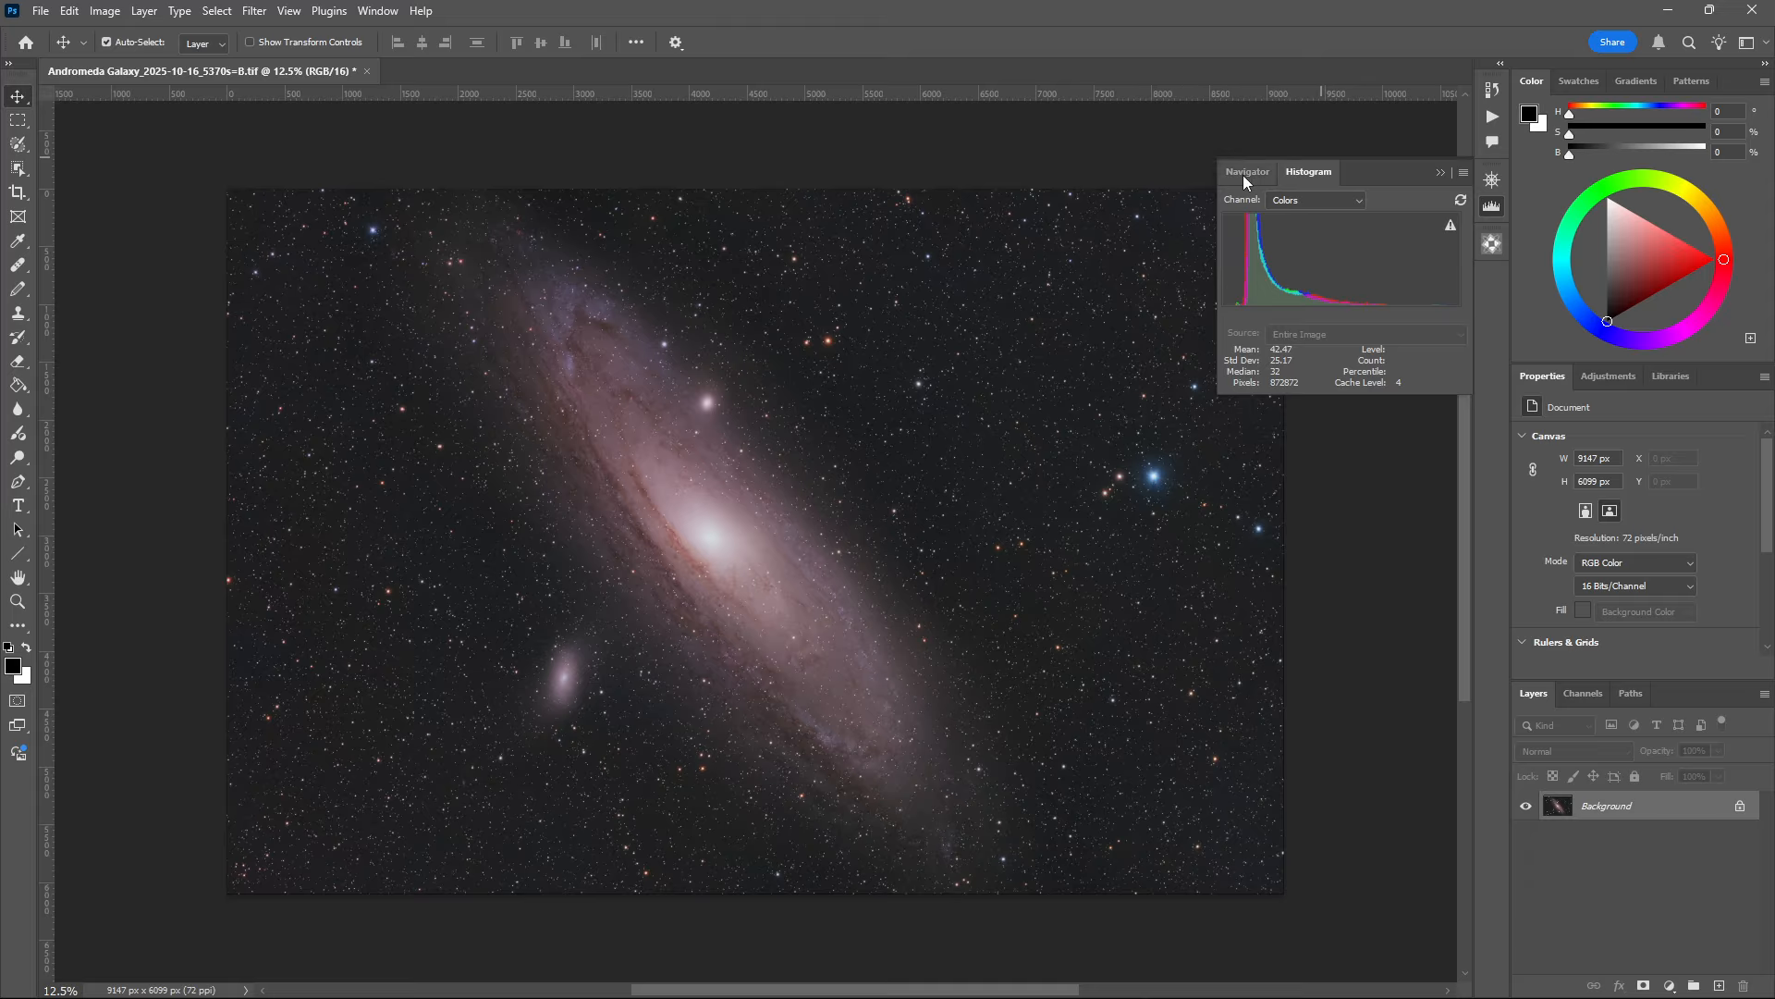
left_click(1437, 174)
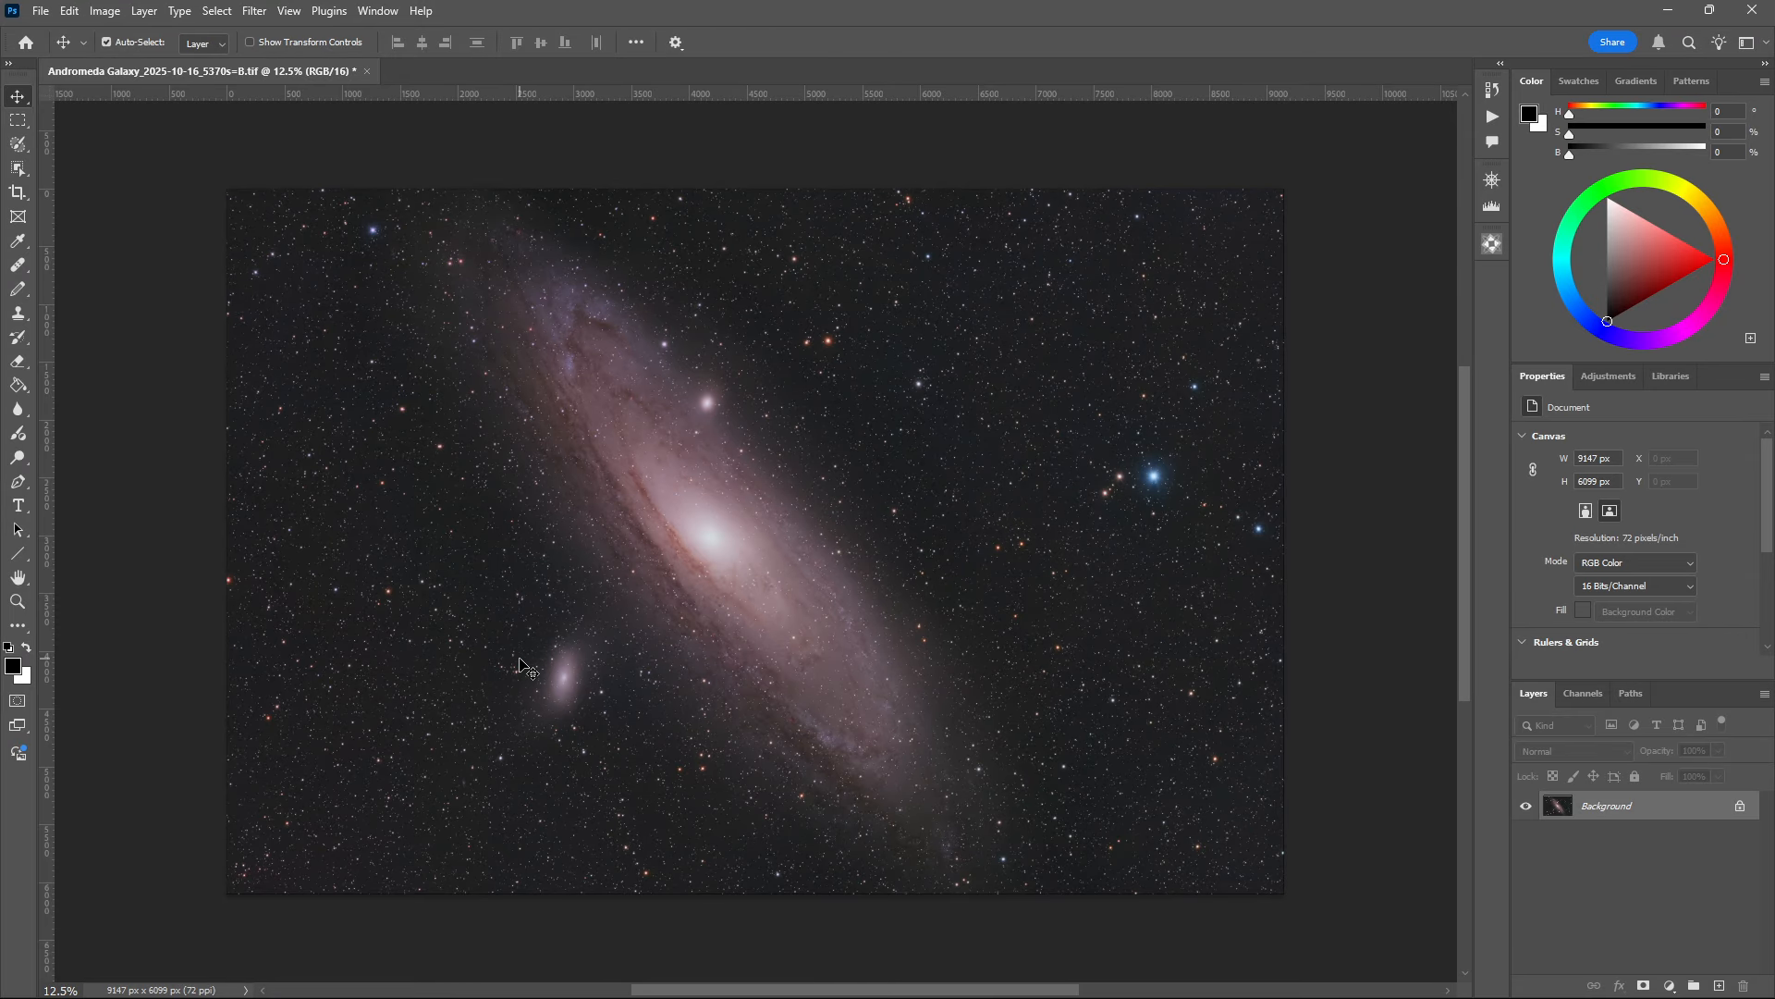
Step: Examine the background stars, the dust lanes and the core of the galaxy up close, and return to the whole image
scroll(521, 658, "left", 3)
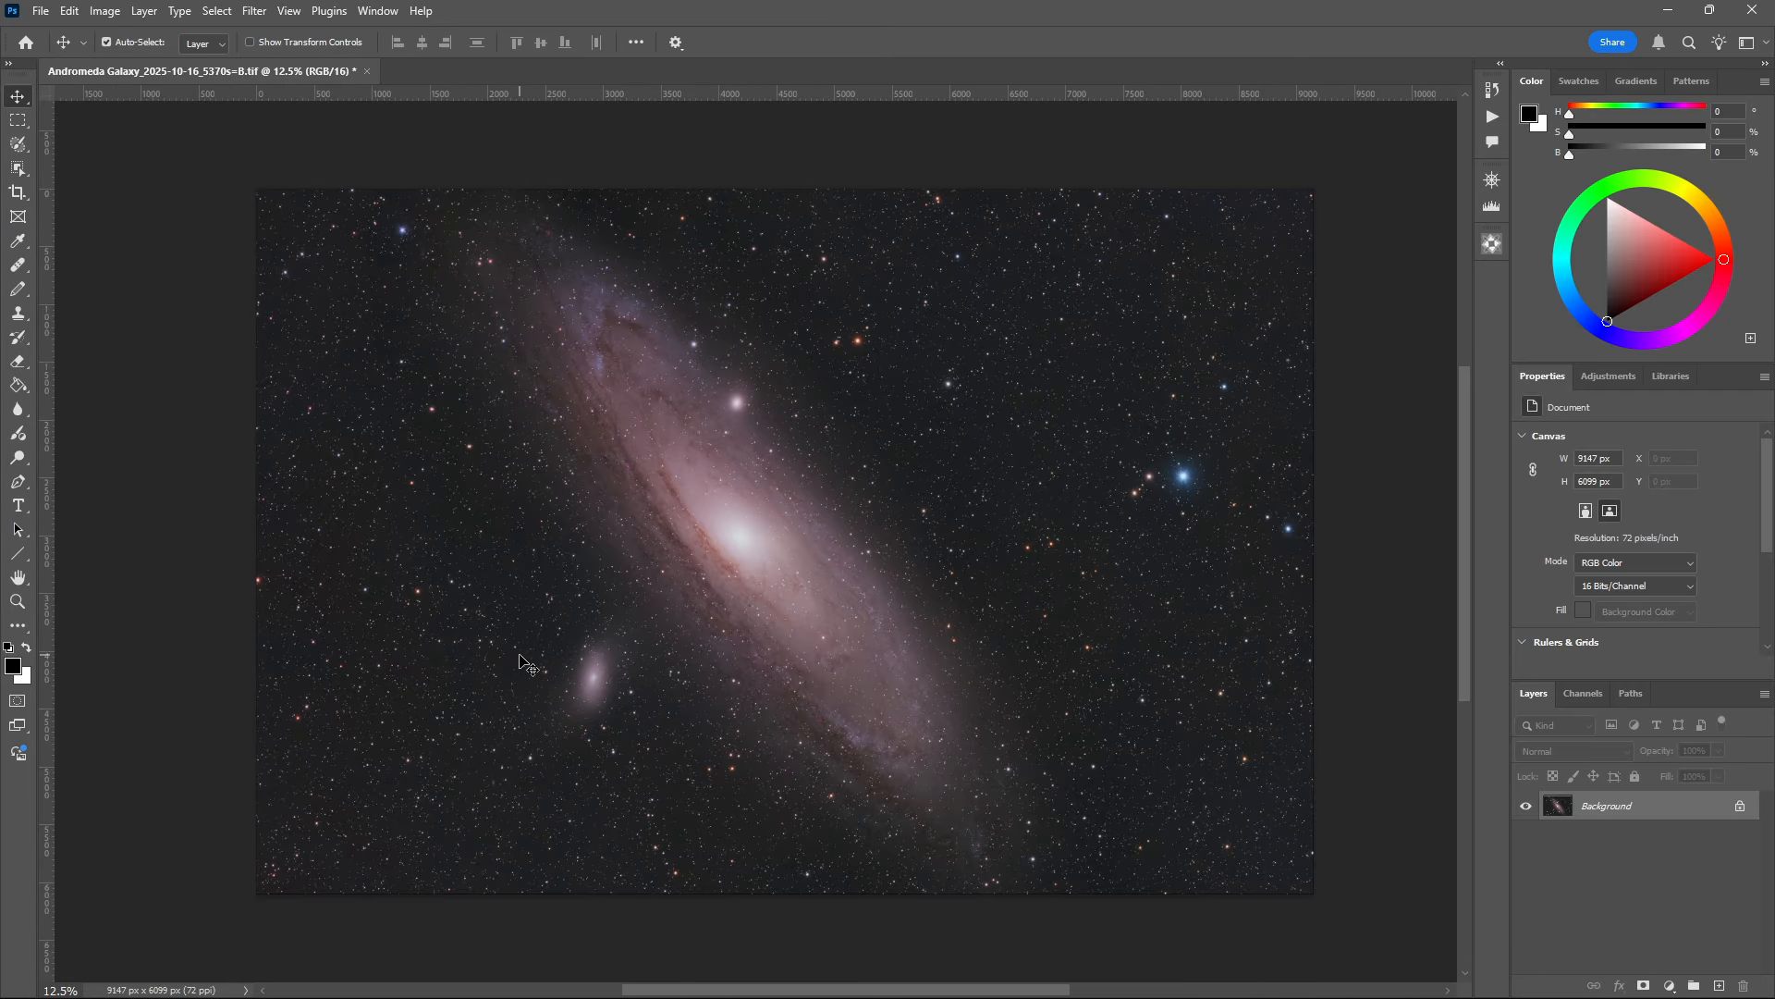
scroll(521, 659, "up", 10)
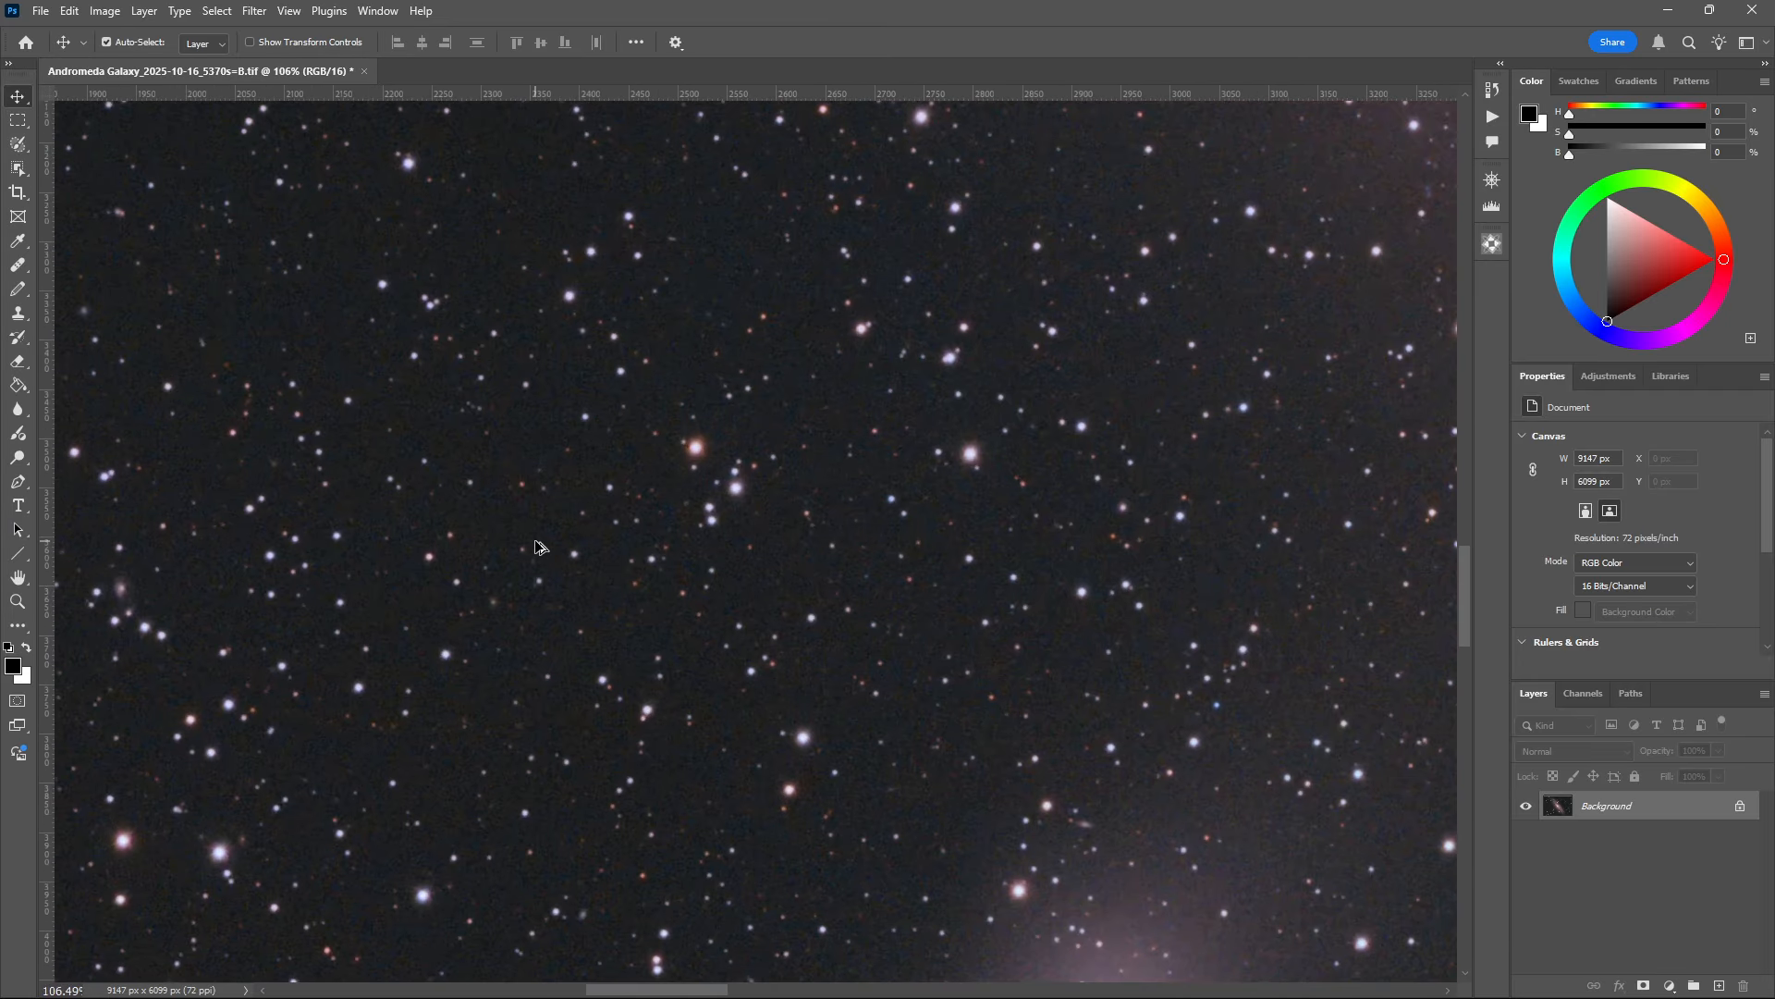
scroll(893, 467, "down", 3)
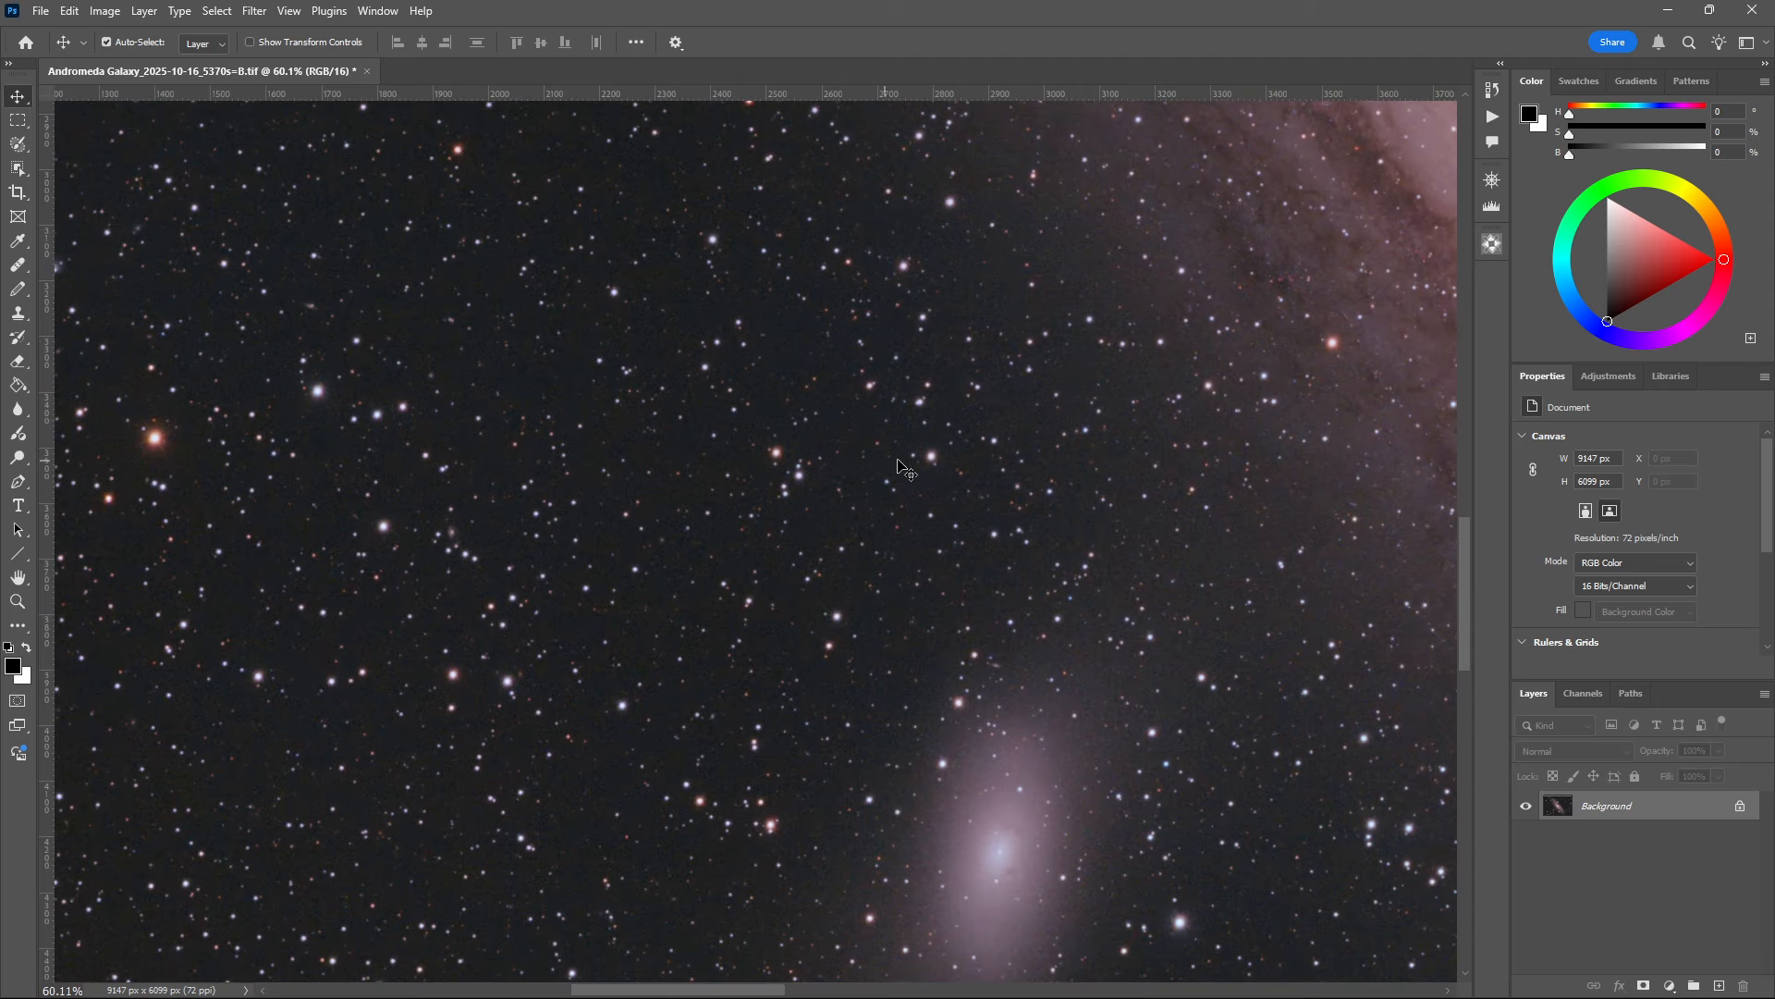
left_click_drag(1147, 359, 659, 772)
left_click_drag(454, 230, 929, 689)
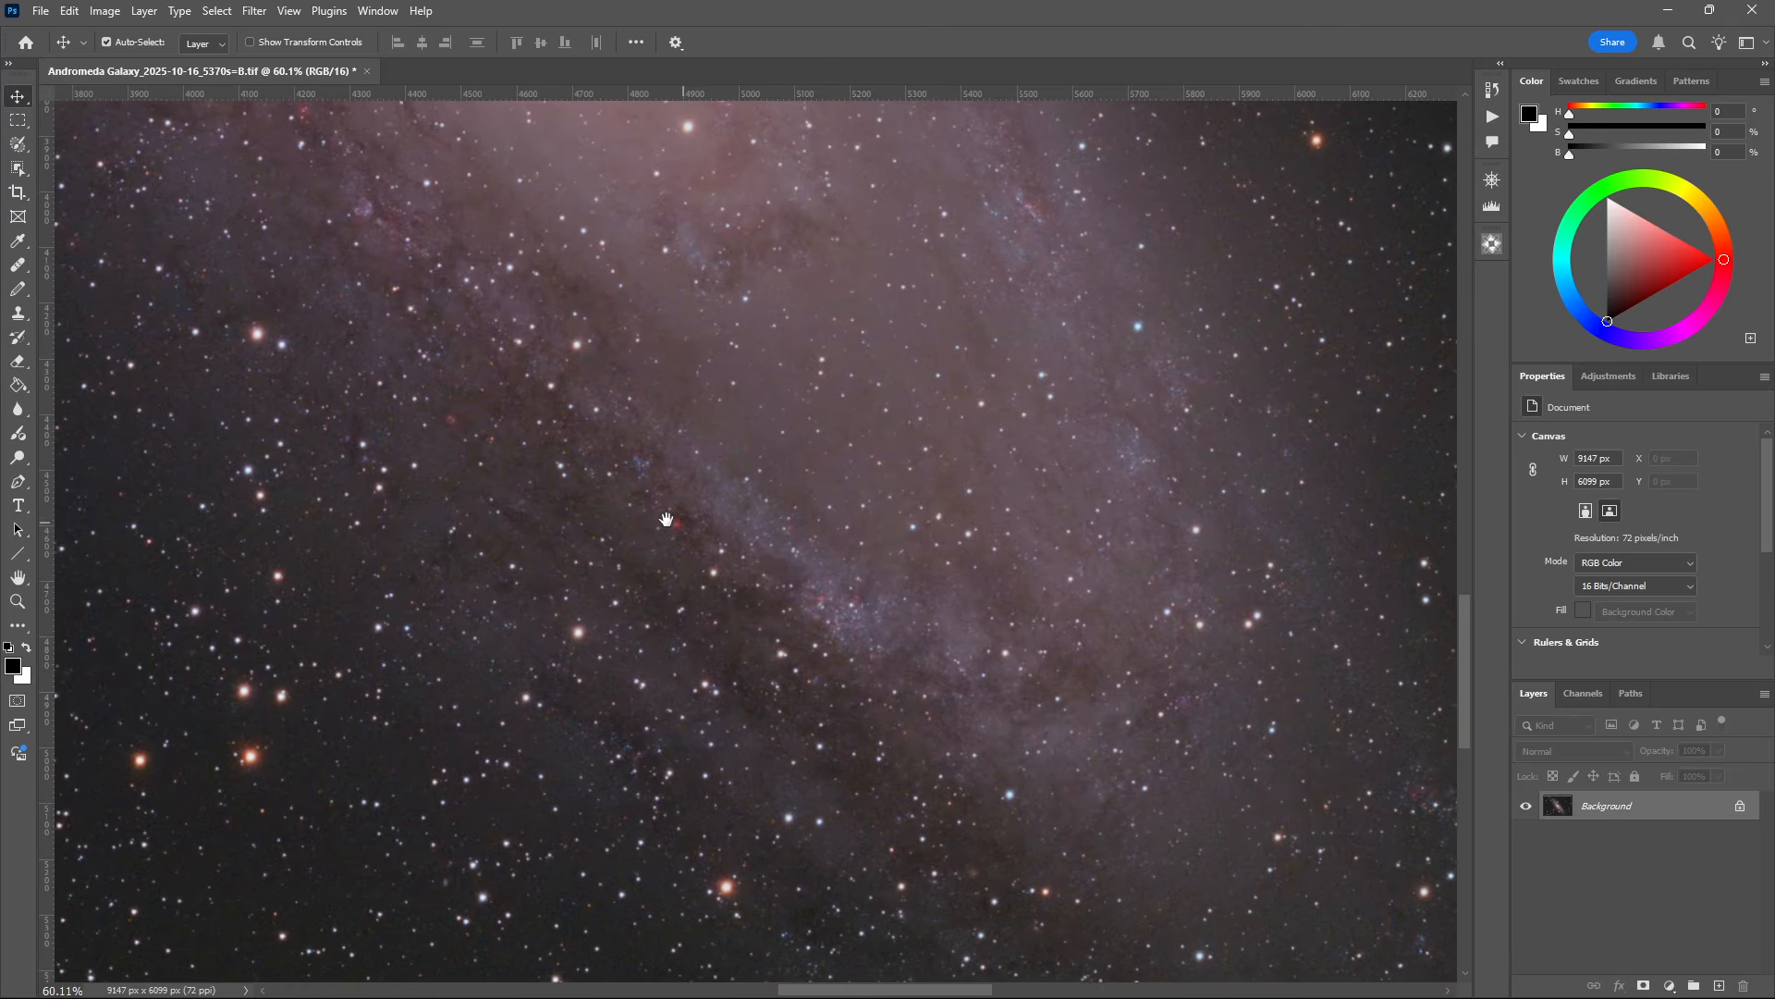
scroll(743, 652, "down", 5)
scroll(743, 652, "right", 5)
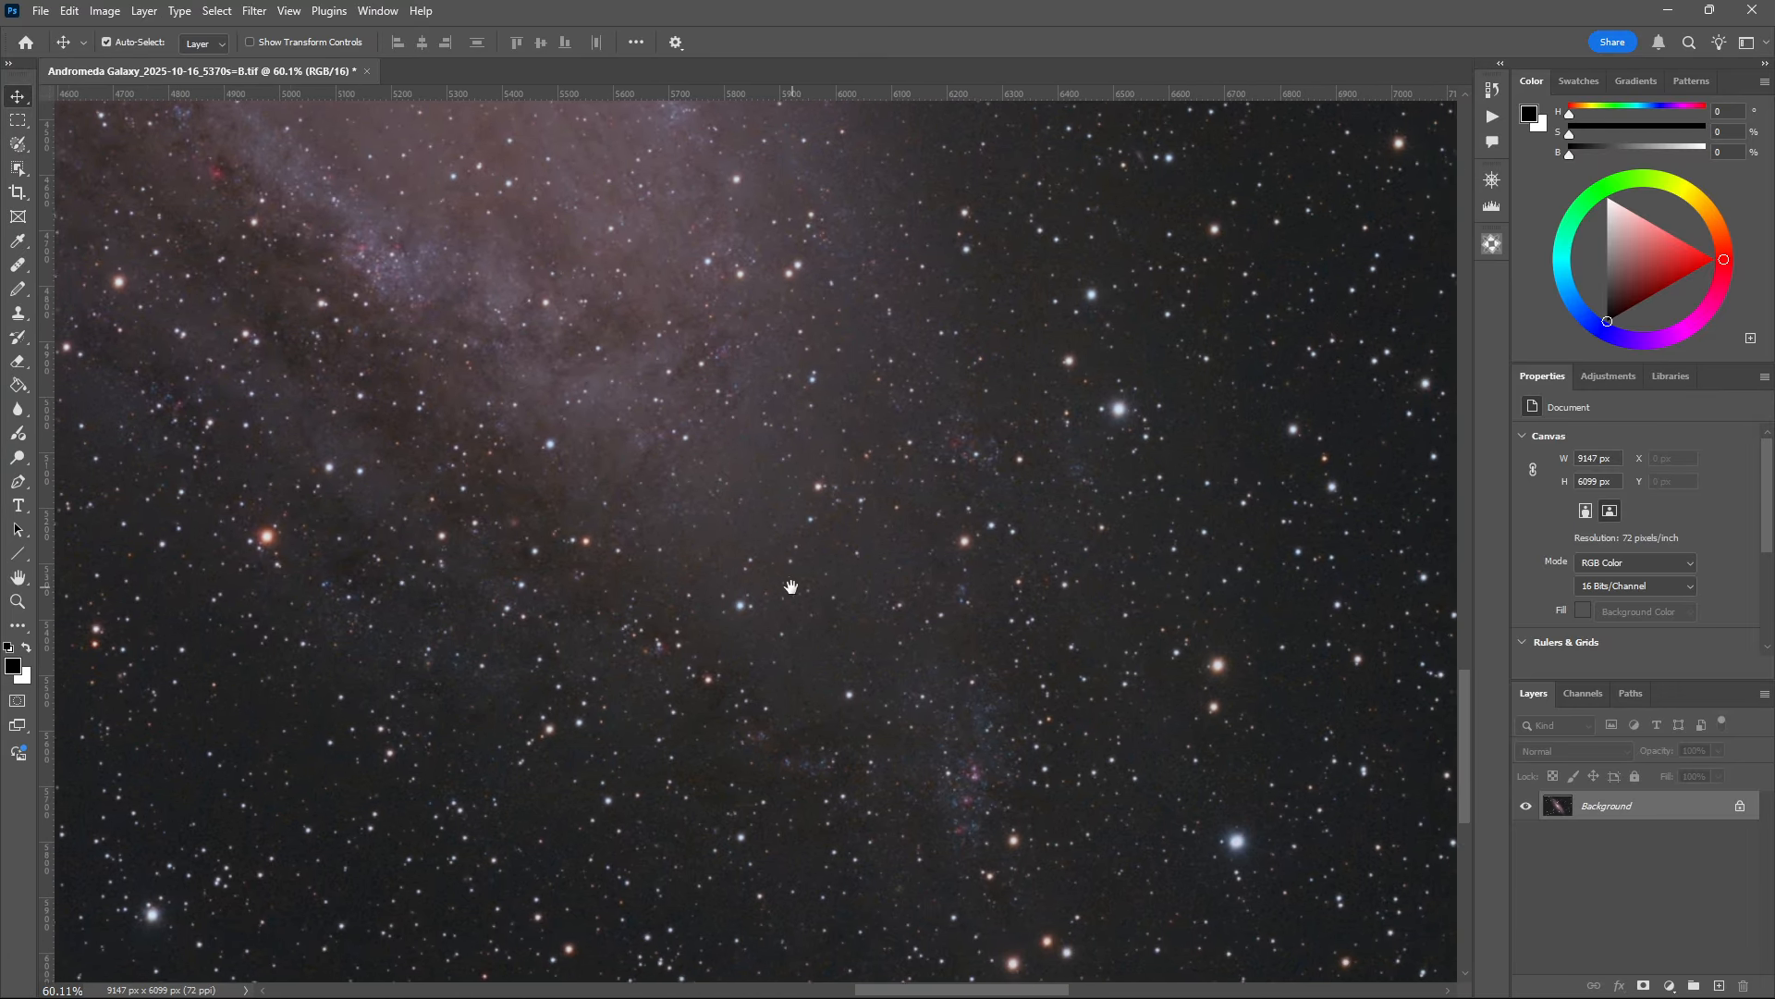
scroll(749, 482, "up", 8)
scroll(749, 482, "left", 8)
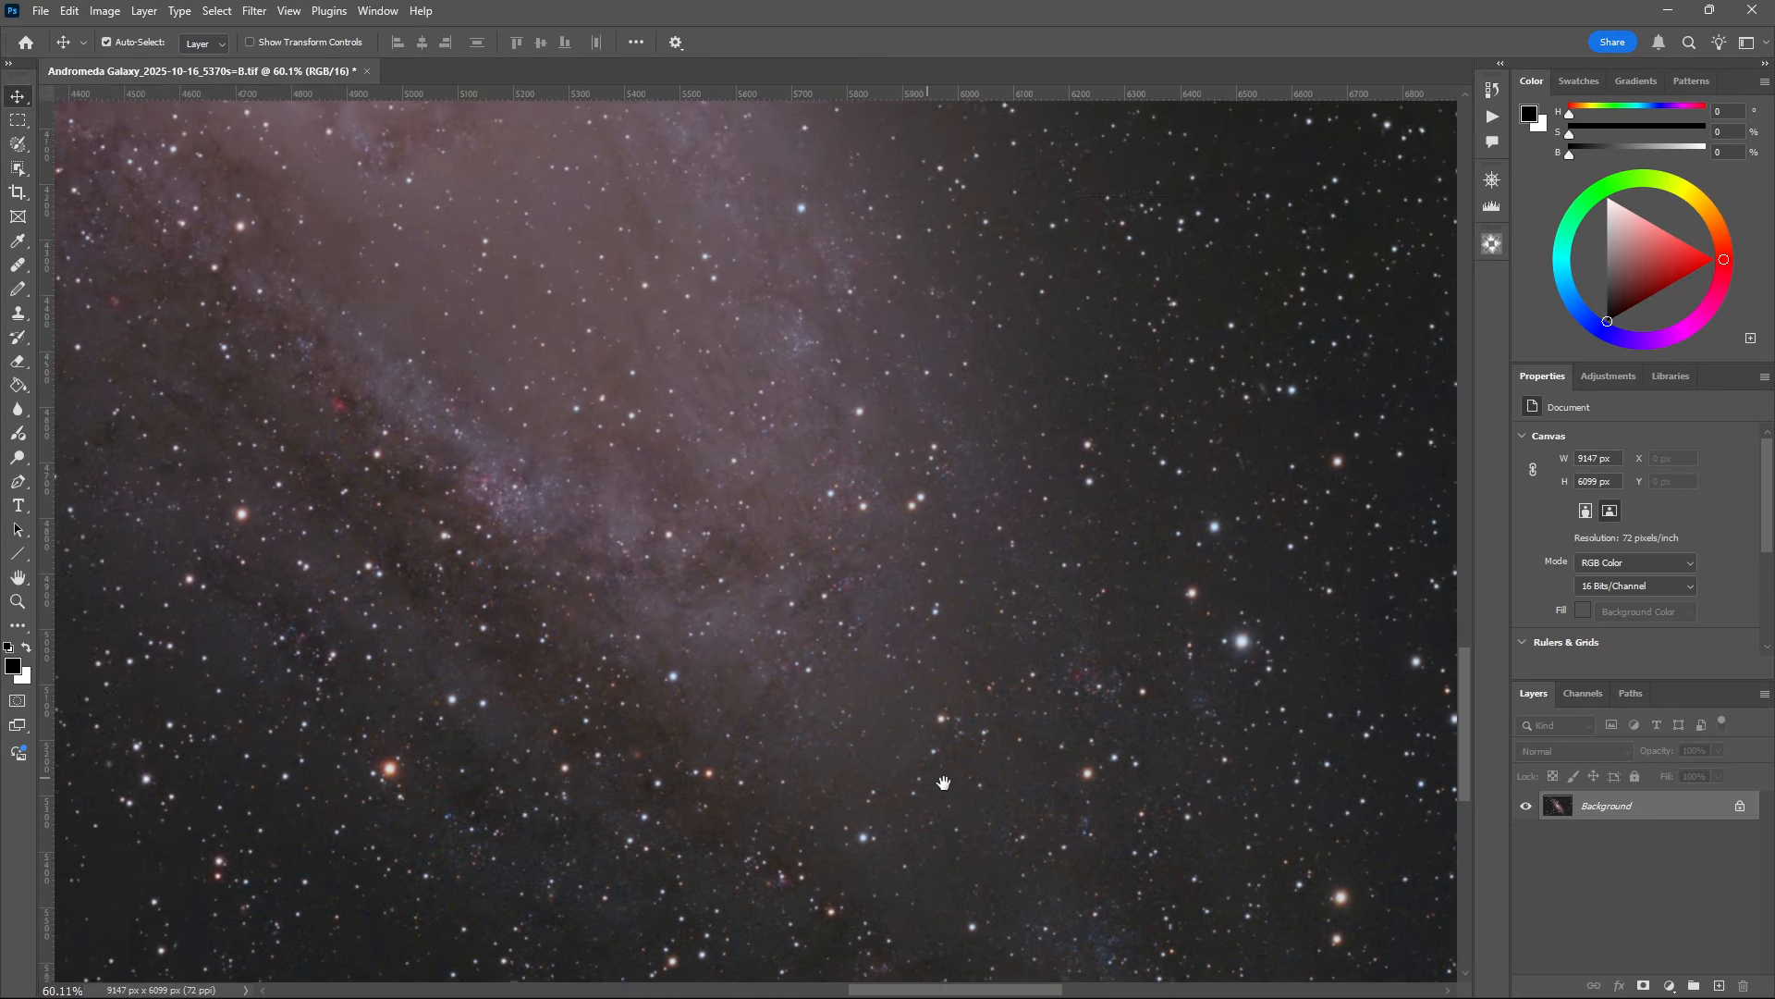
scroll(738, 592, "down", 2)
scroll(738, 592, "left", 2)
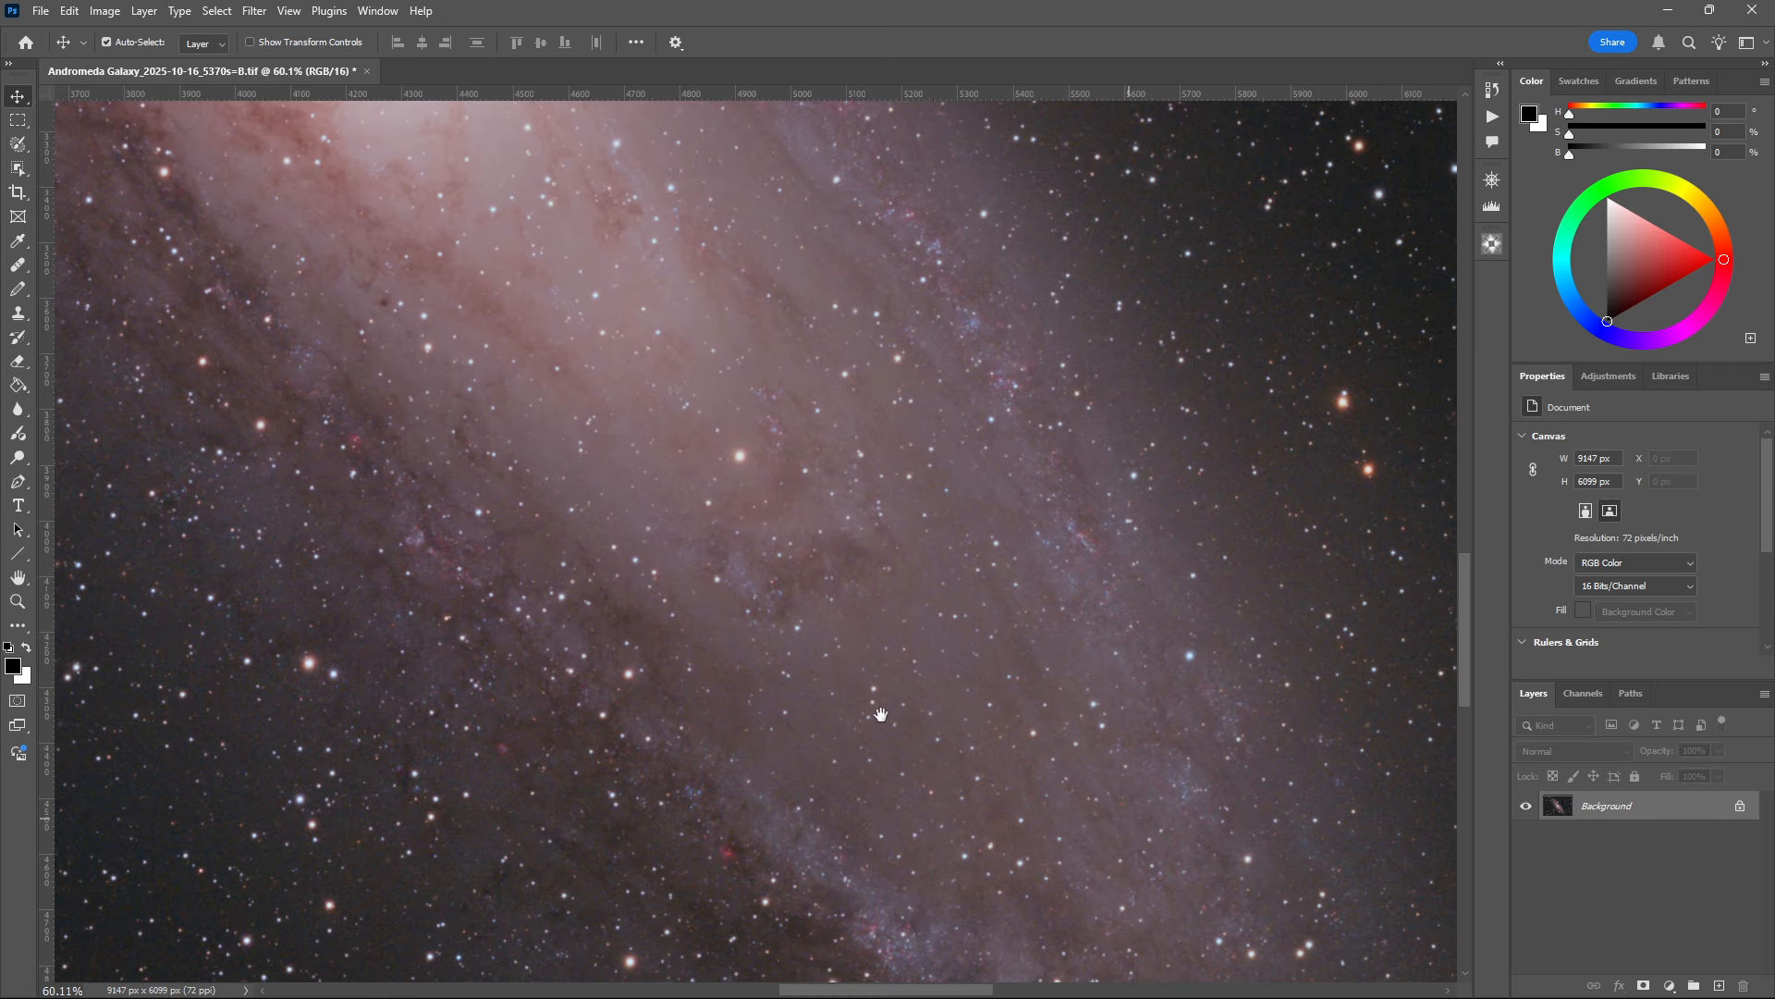
scroll(810, 571, "up", 8)
scroll(810, 570, "left", 10)
scroll(810, 571, "up", 4)
scroll(810, 571, "right", 2)
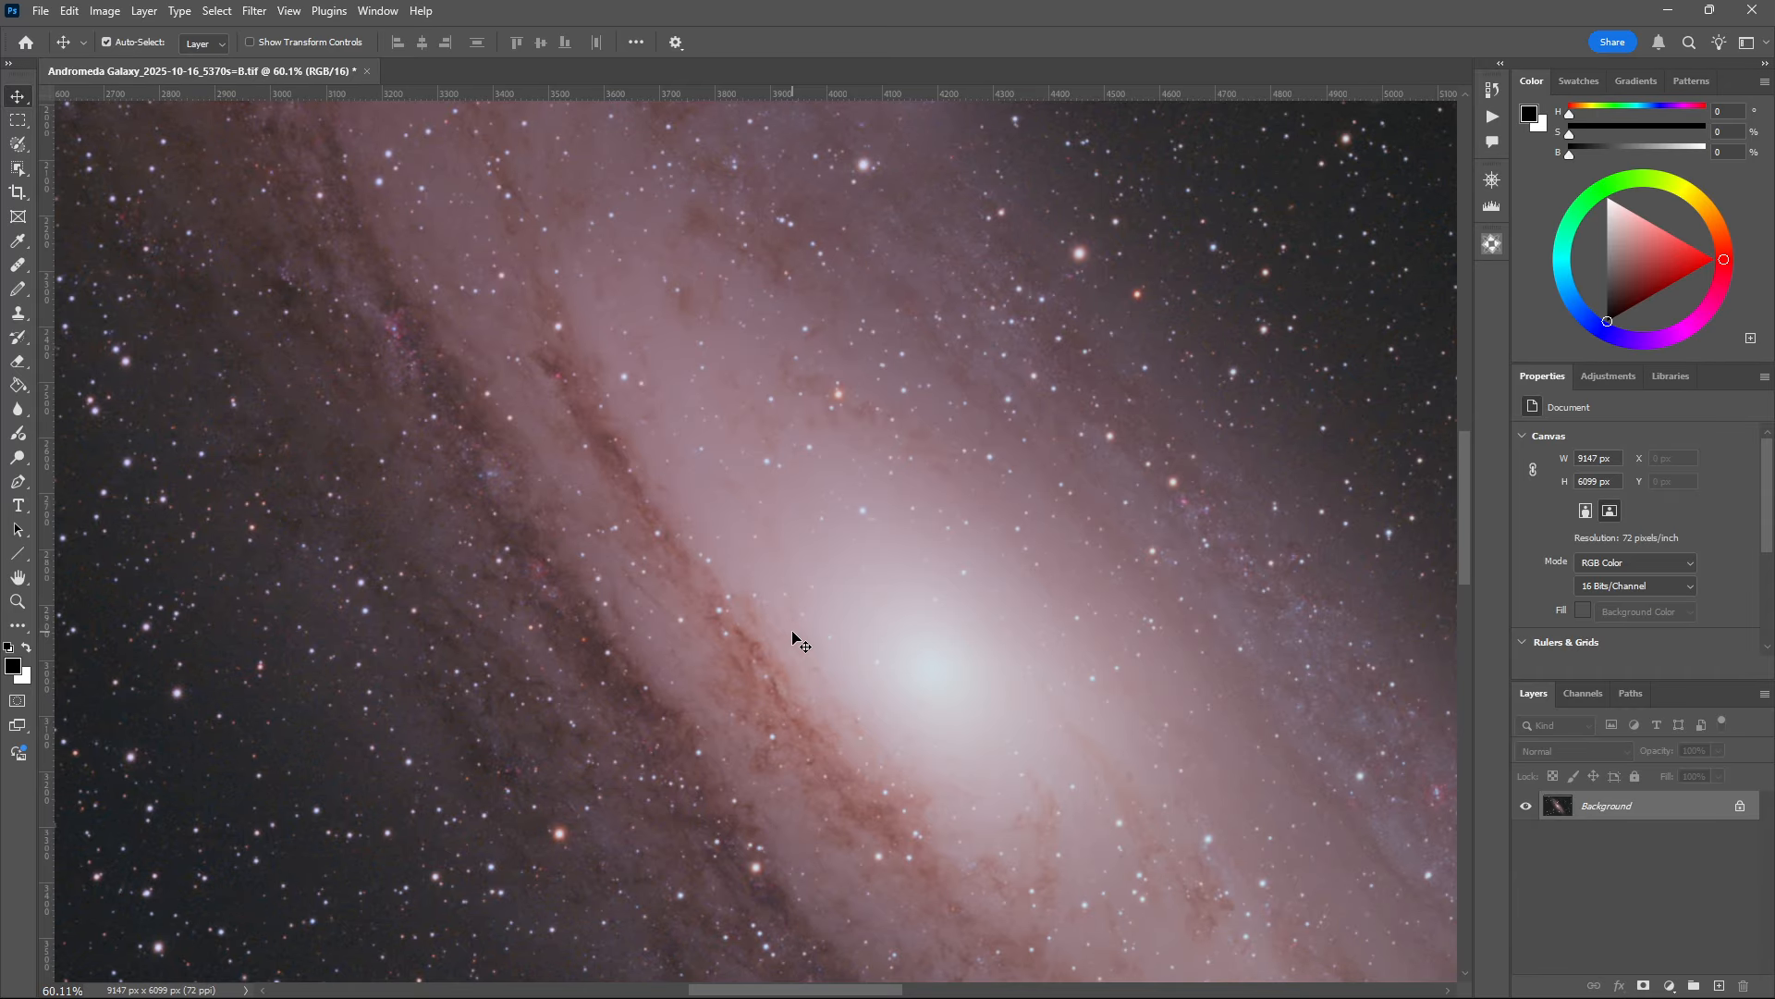
key("ctrl+0")
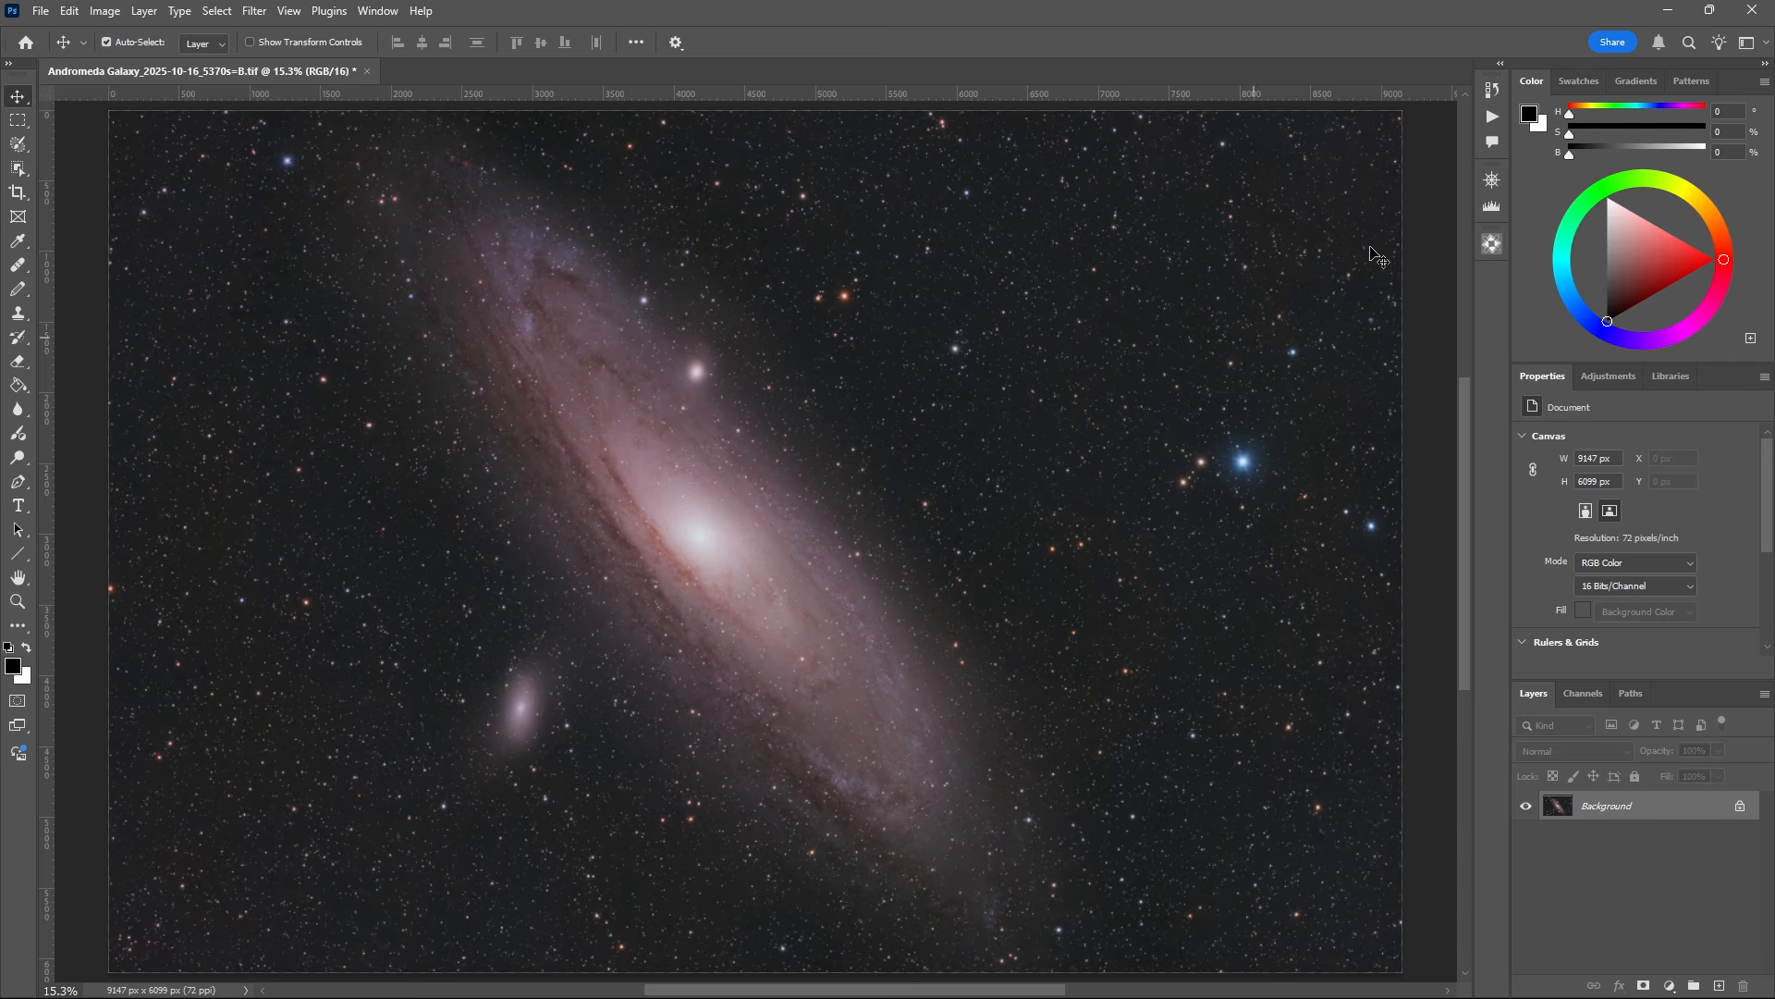
Step: Run the RC Astro StarXTerminator Unscreen action to split the image into Stars and Starless layers
left_click(1491, 89)
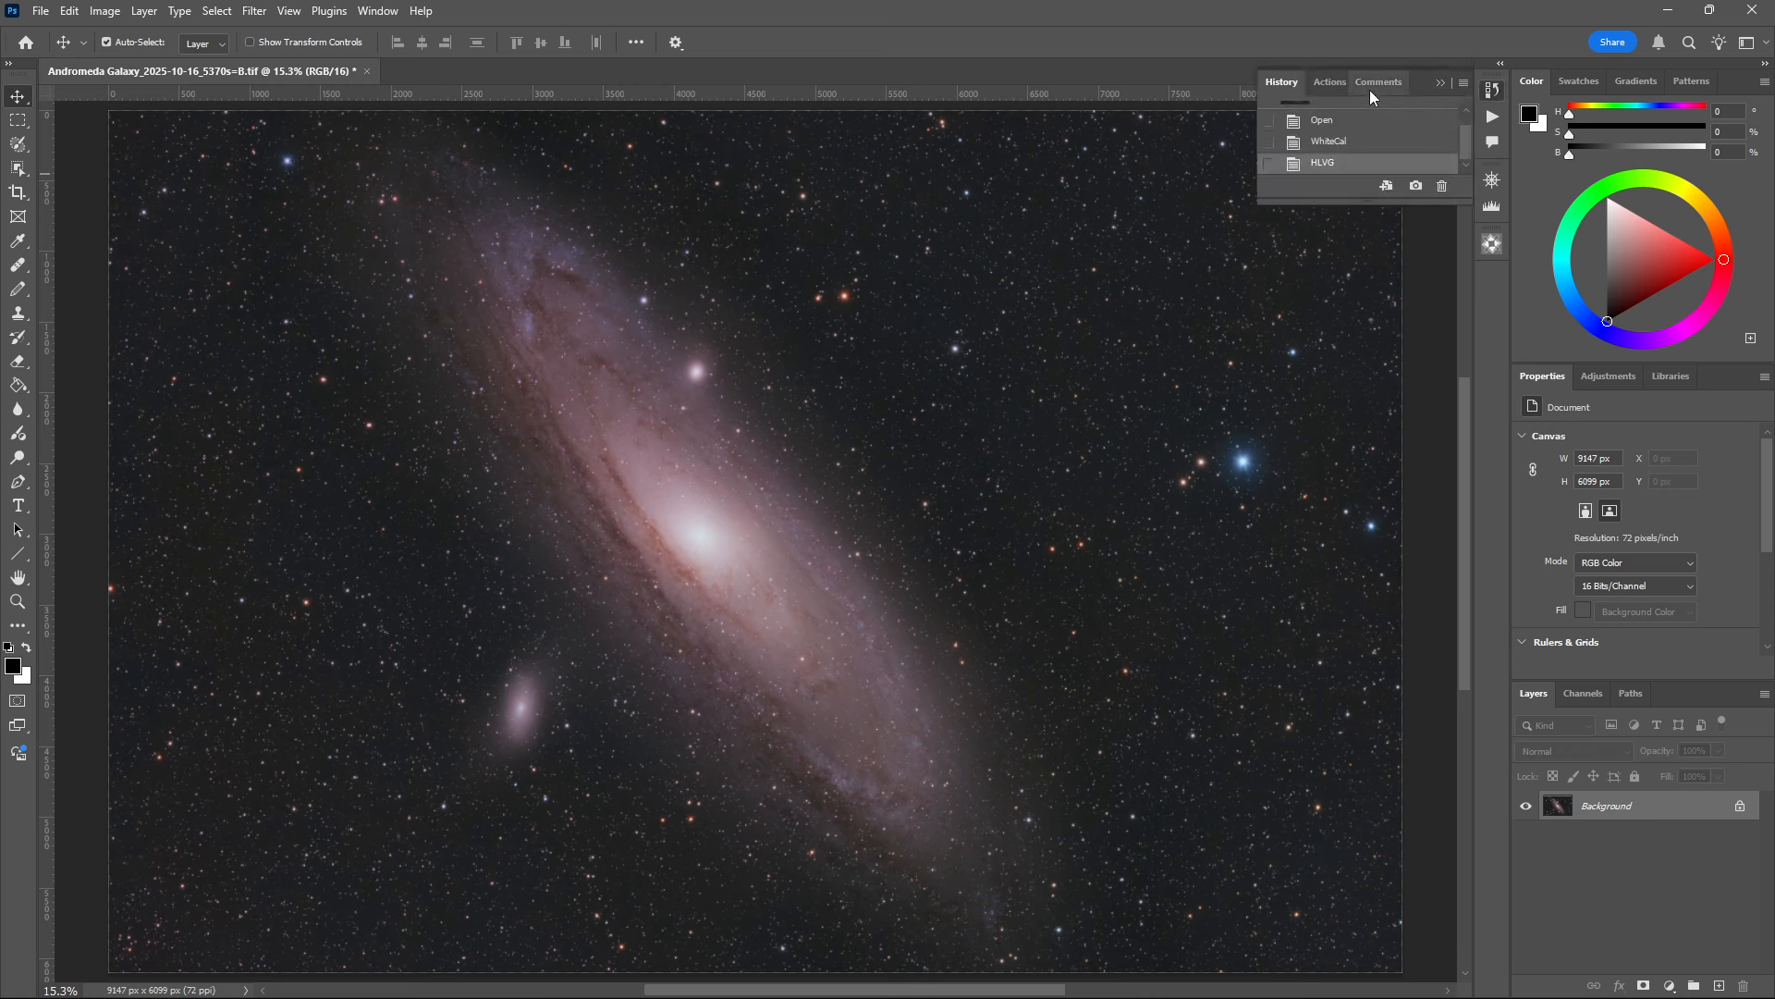
left_click(1328, 81)
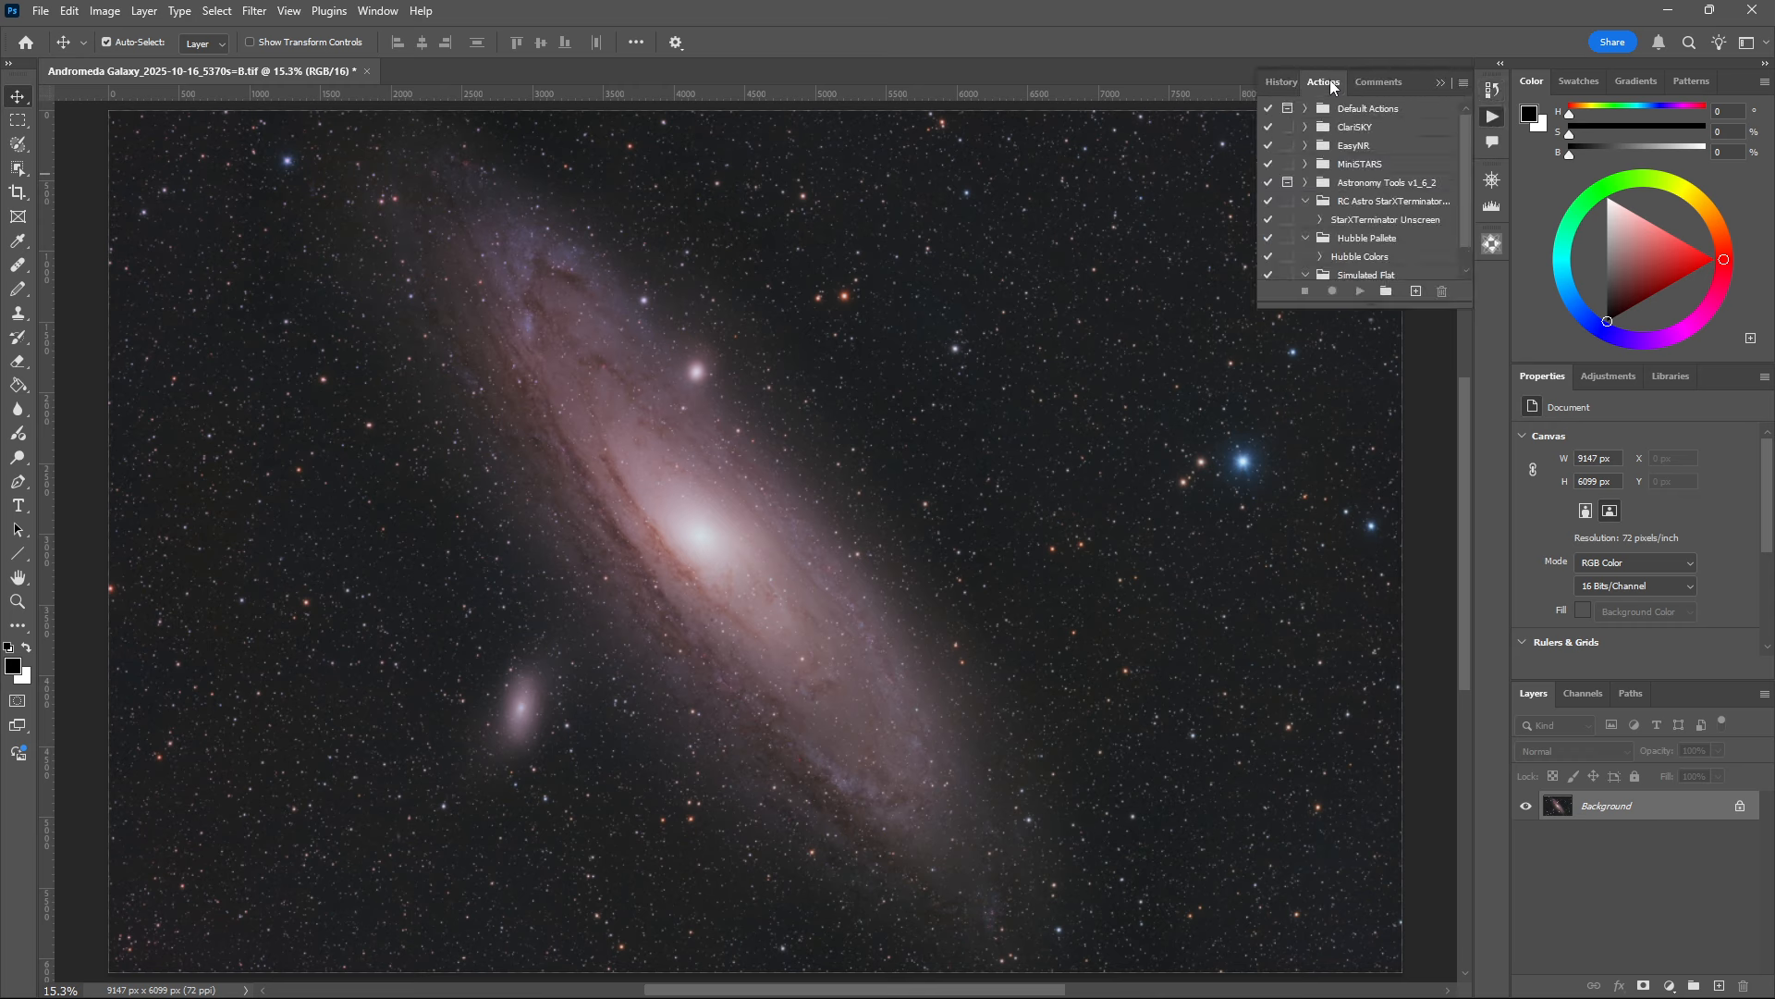
left_click(1361, 221)
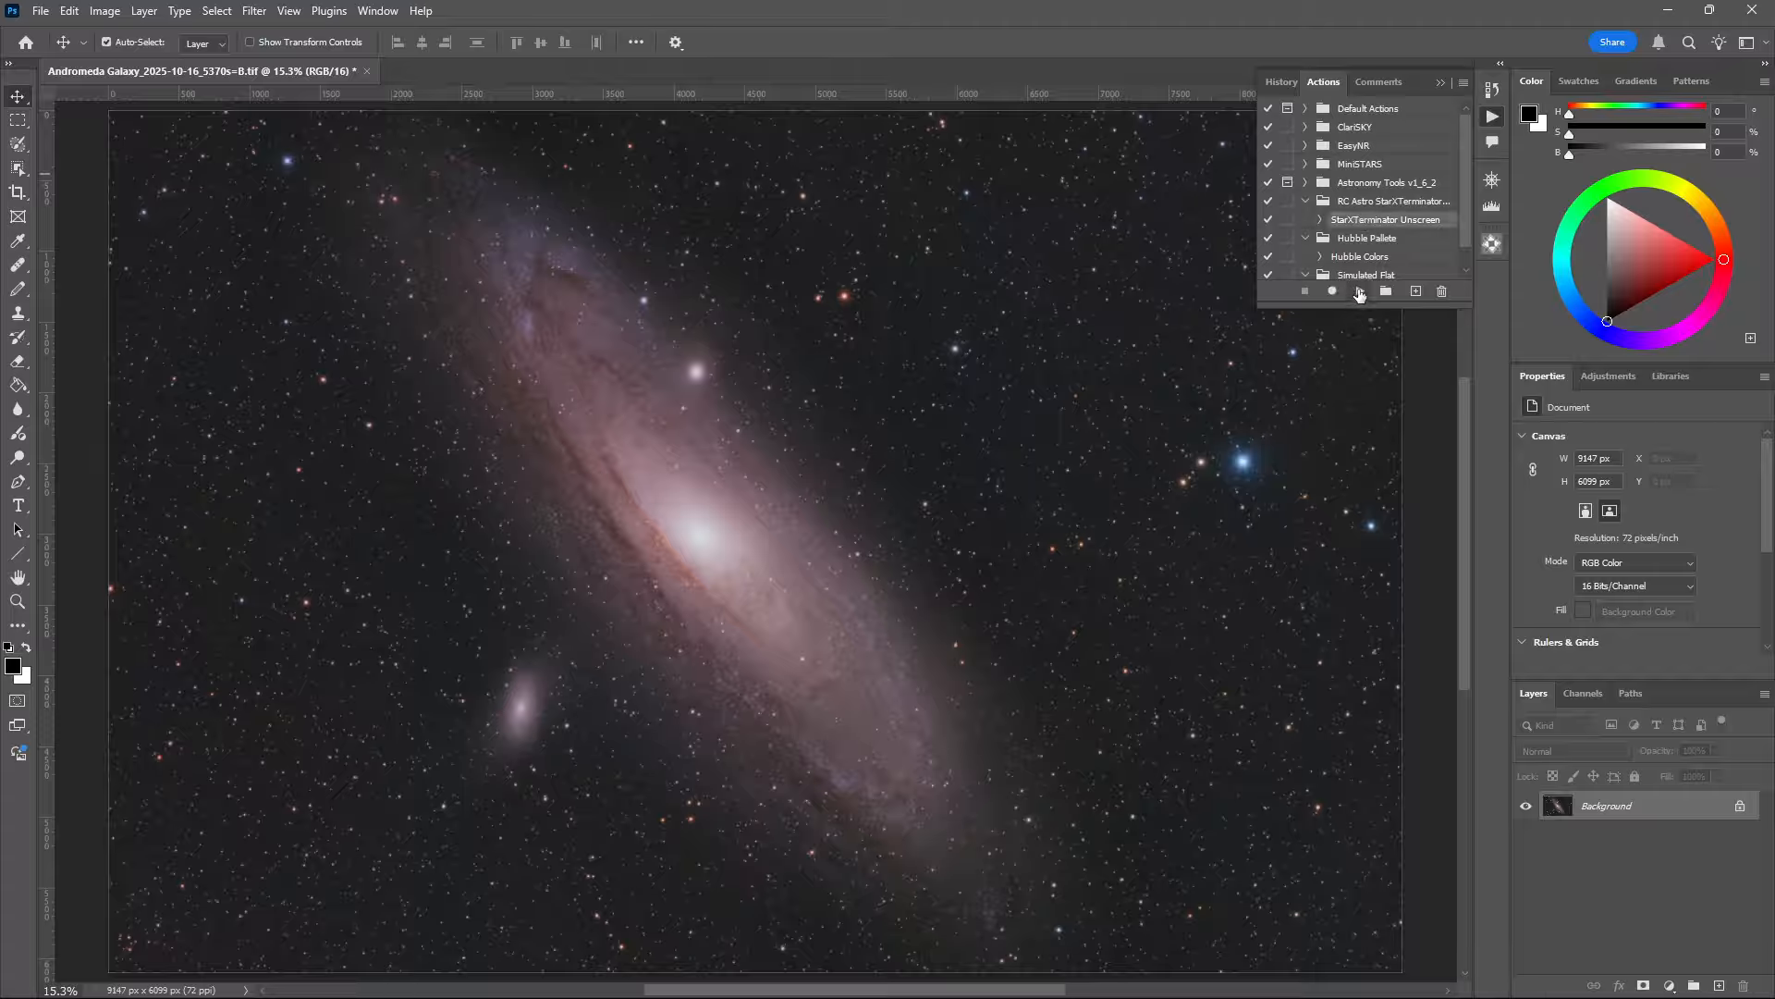
left_click(1359, 292)
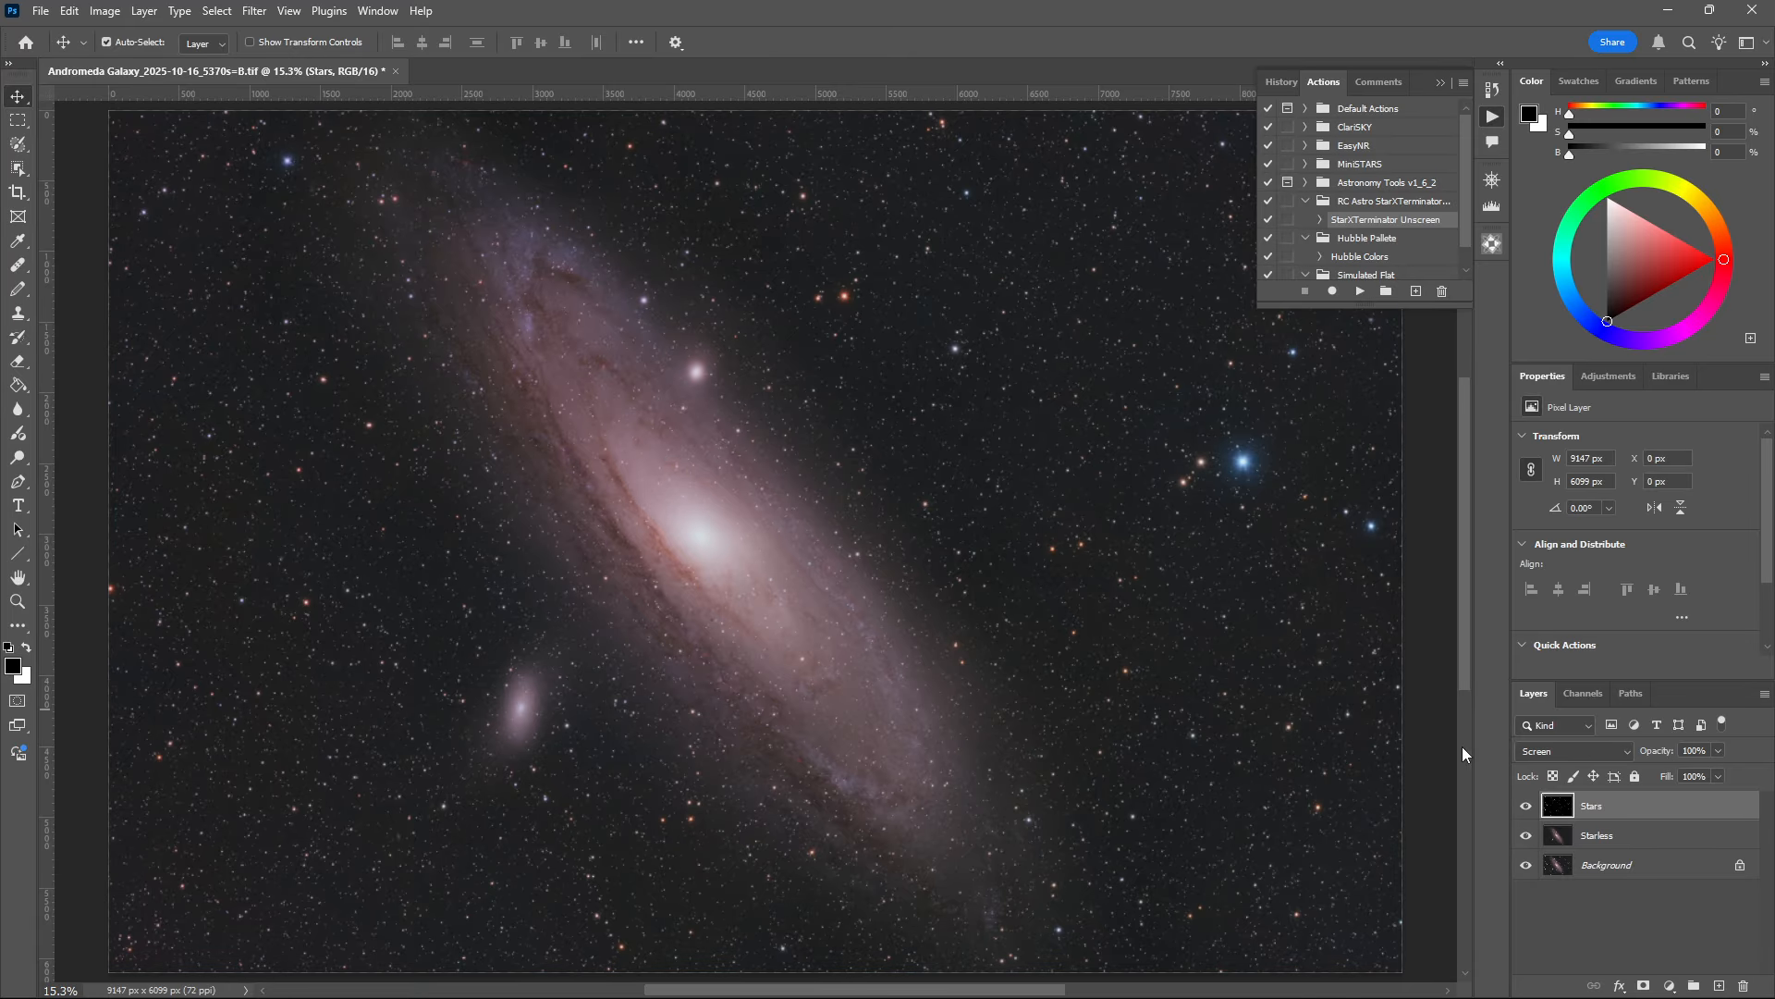
Step: Inspect the star clusters and dust lanes in the galaxy's upper arm at close range
left_click(1619, 836)
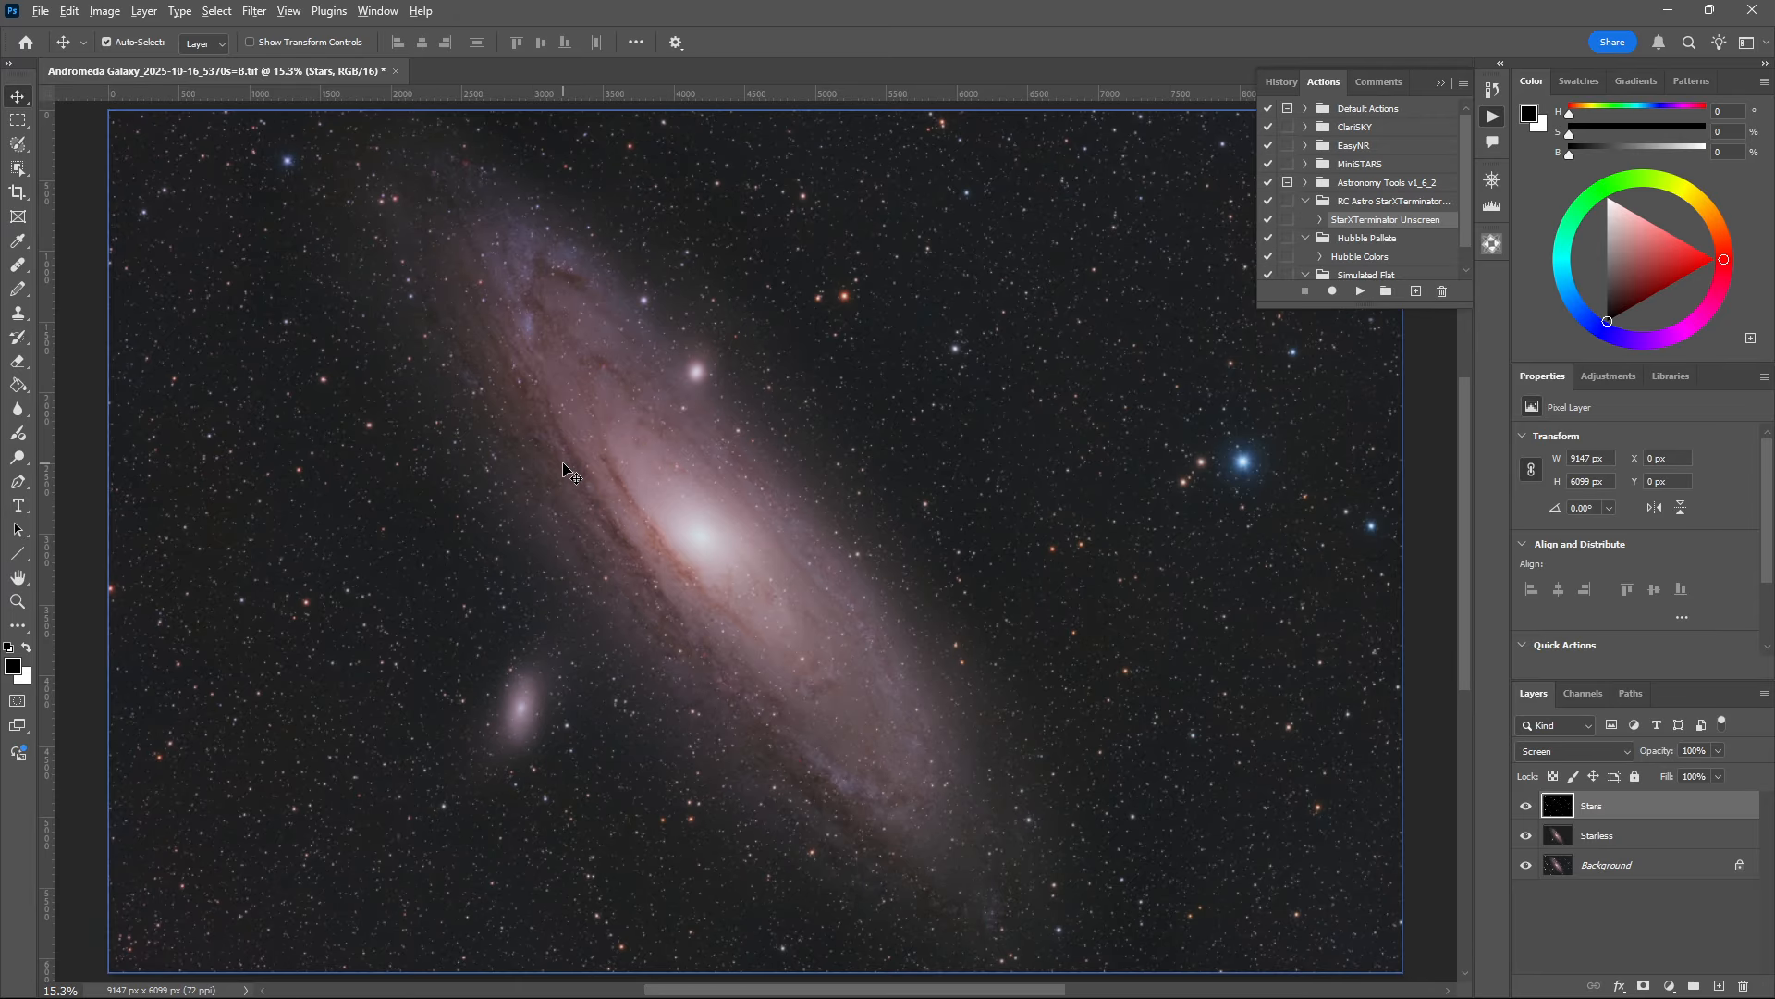
scroll(515, 250, "up", 3)
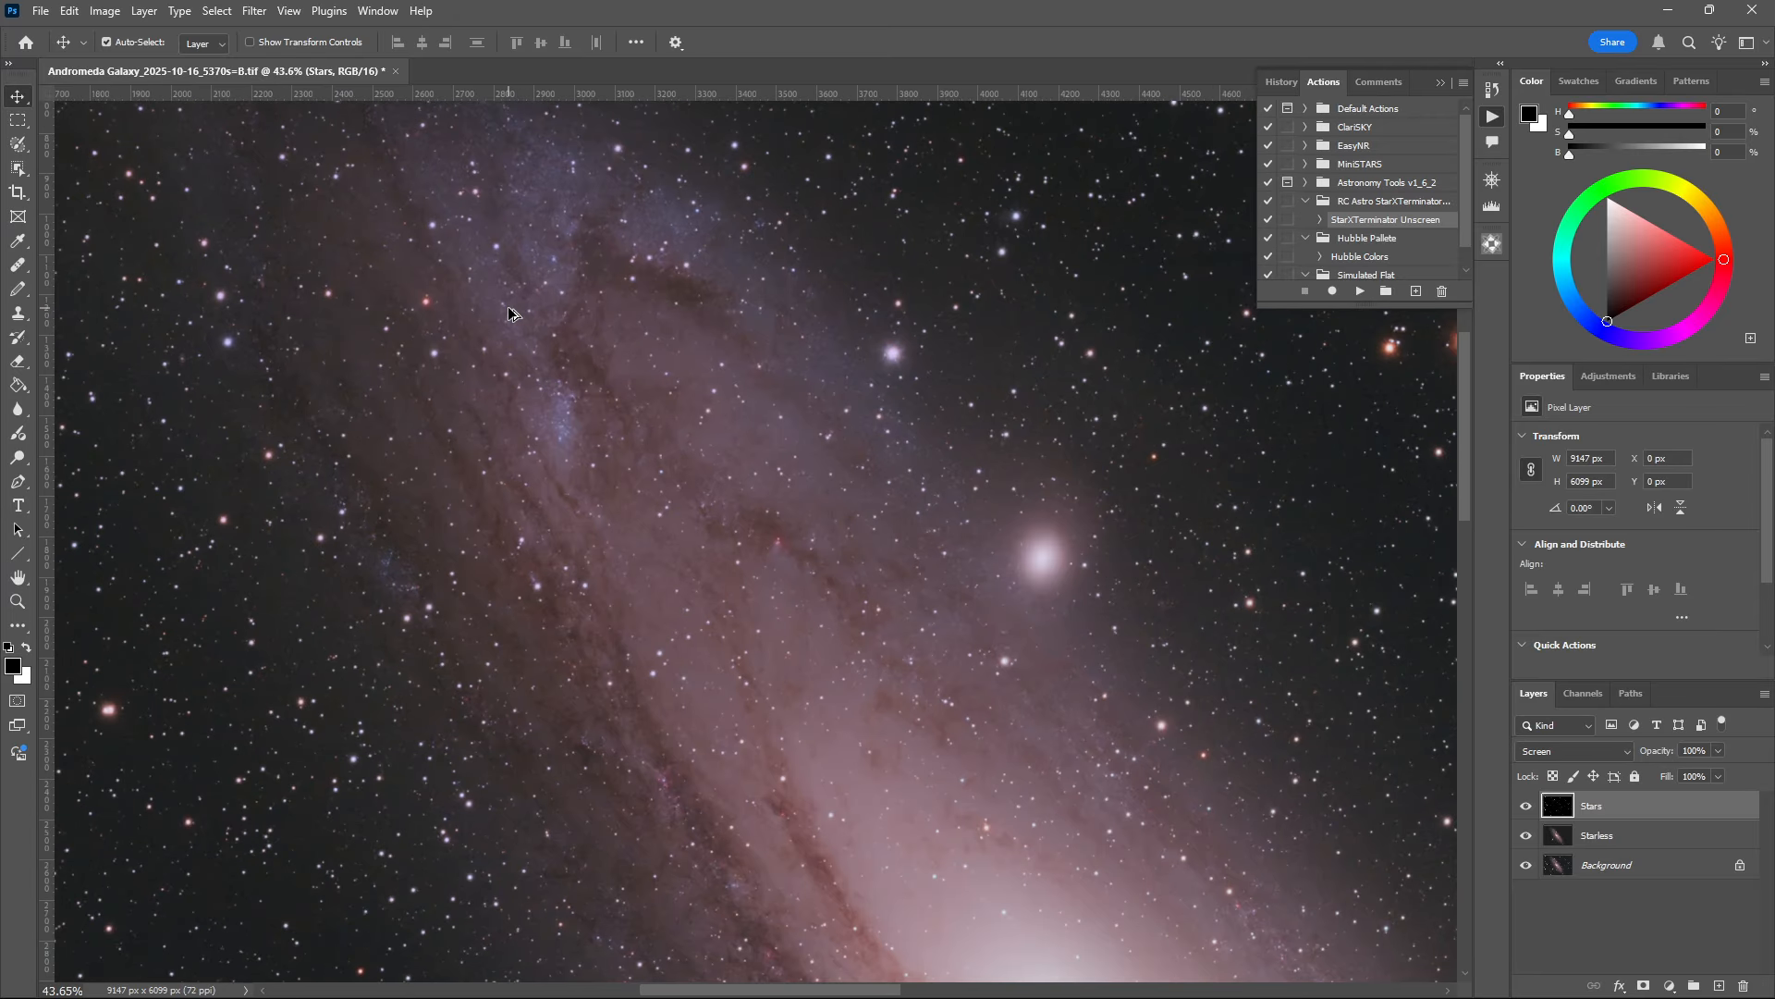
scroll(509, 312, "up", 2)
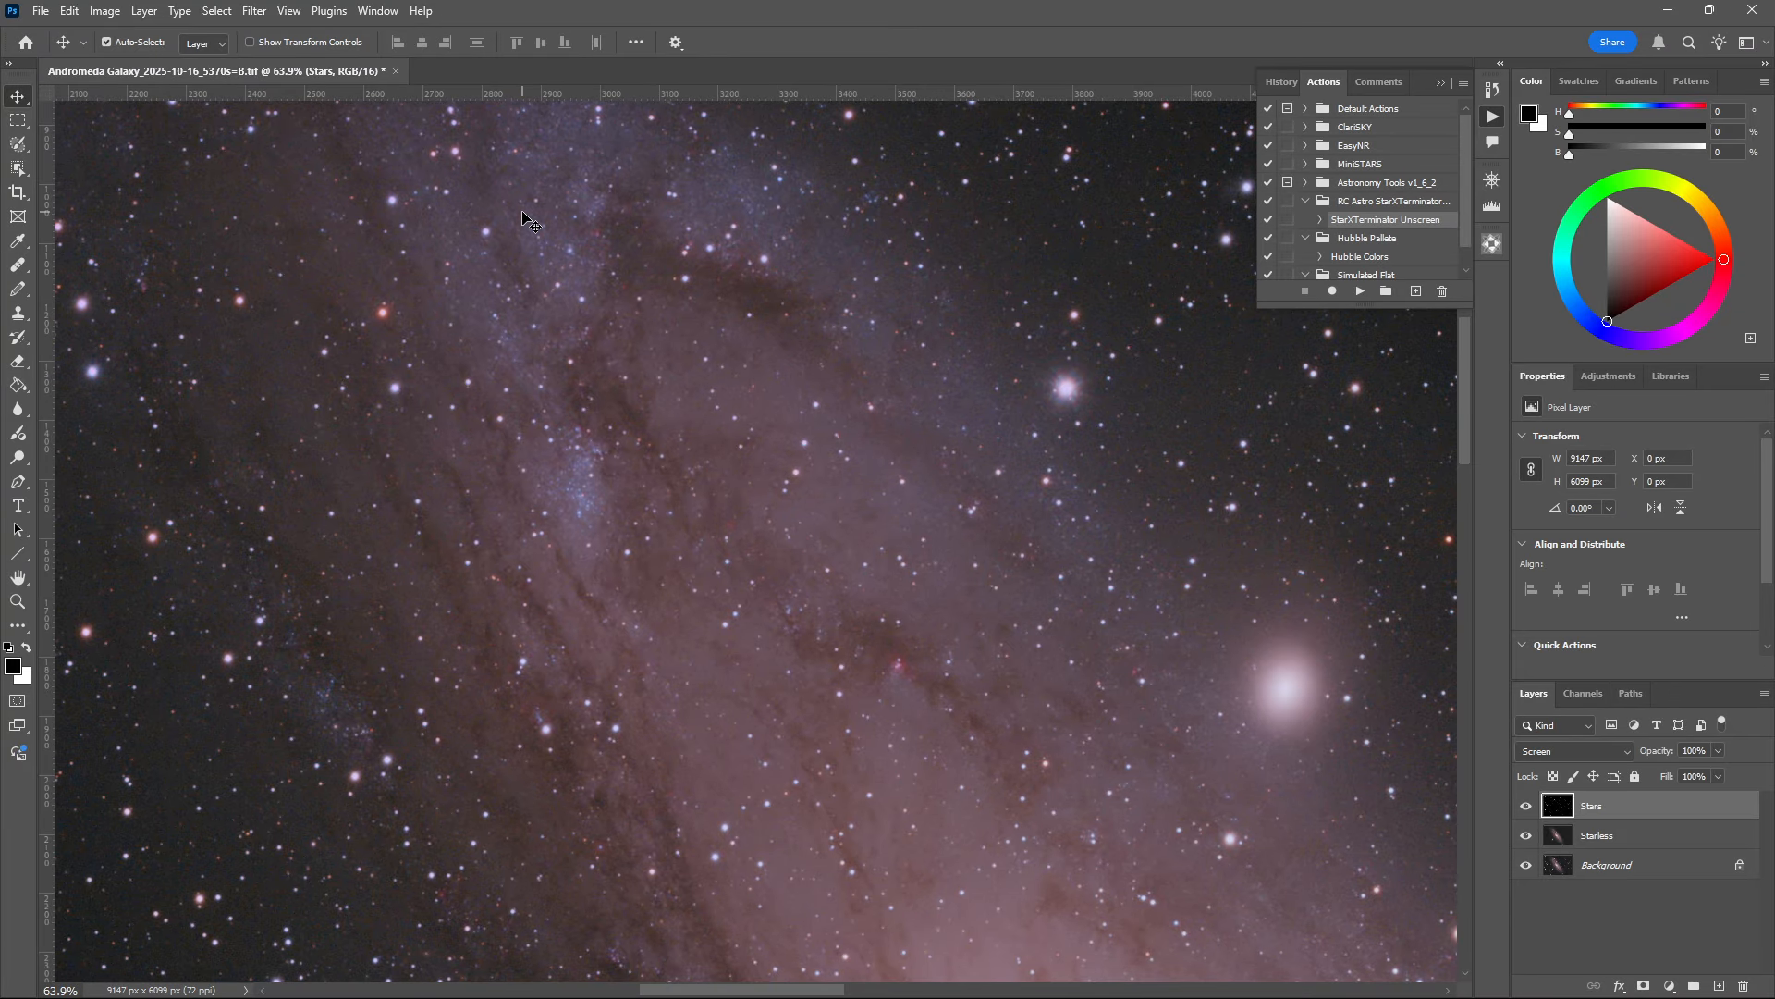
scroll(533, 210, "up", 5)
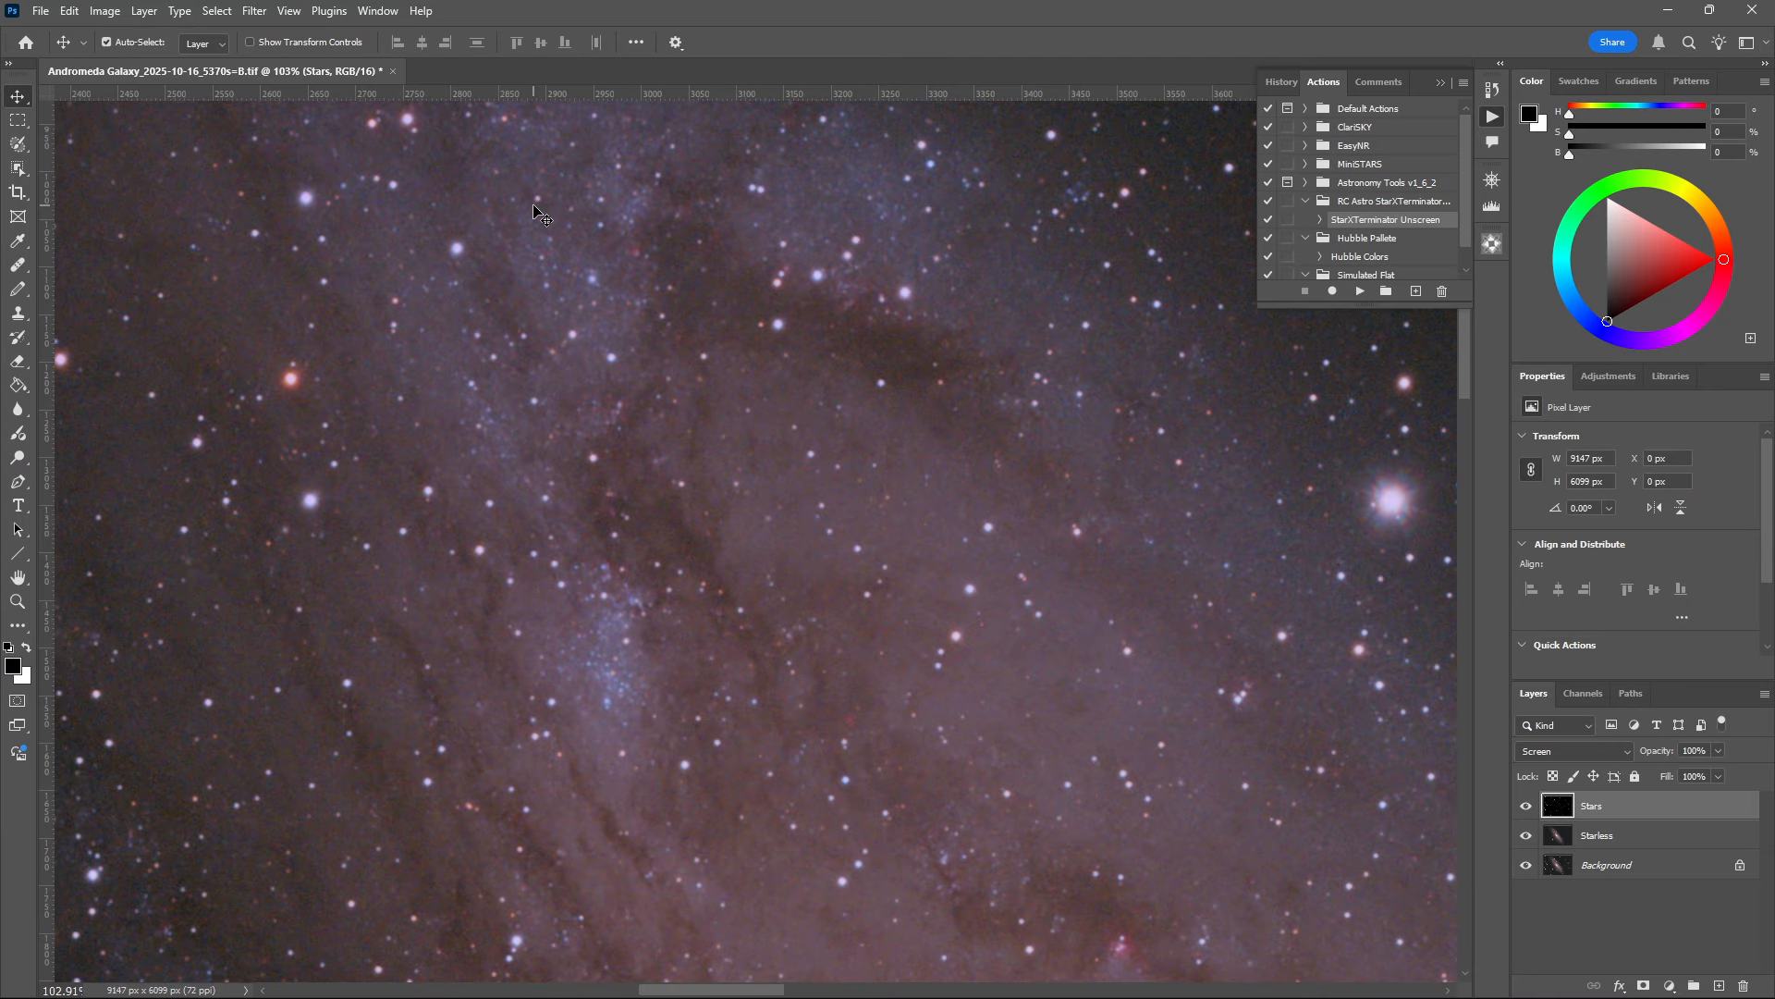
scroll(555, 245, "down", 8)
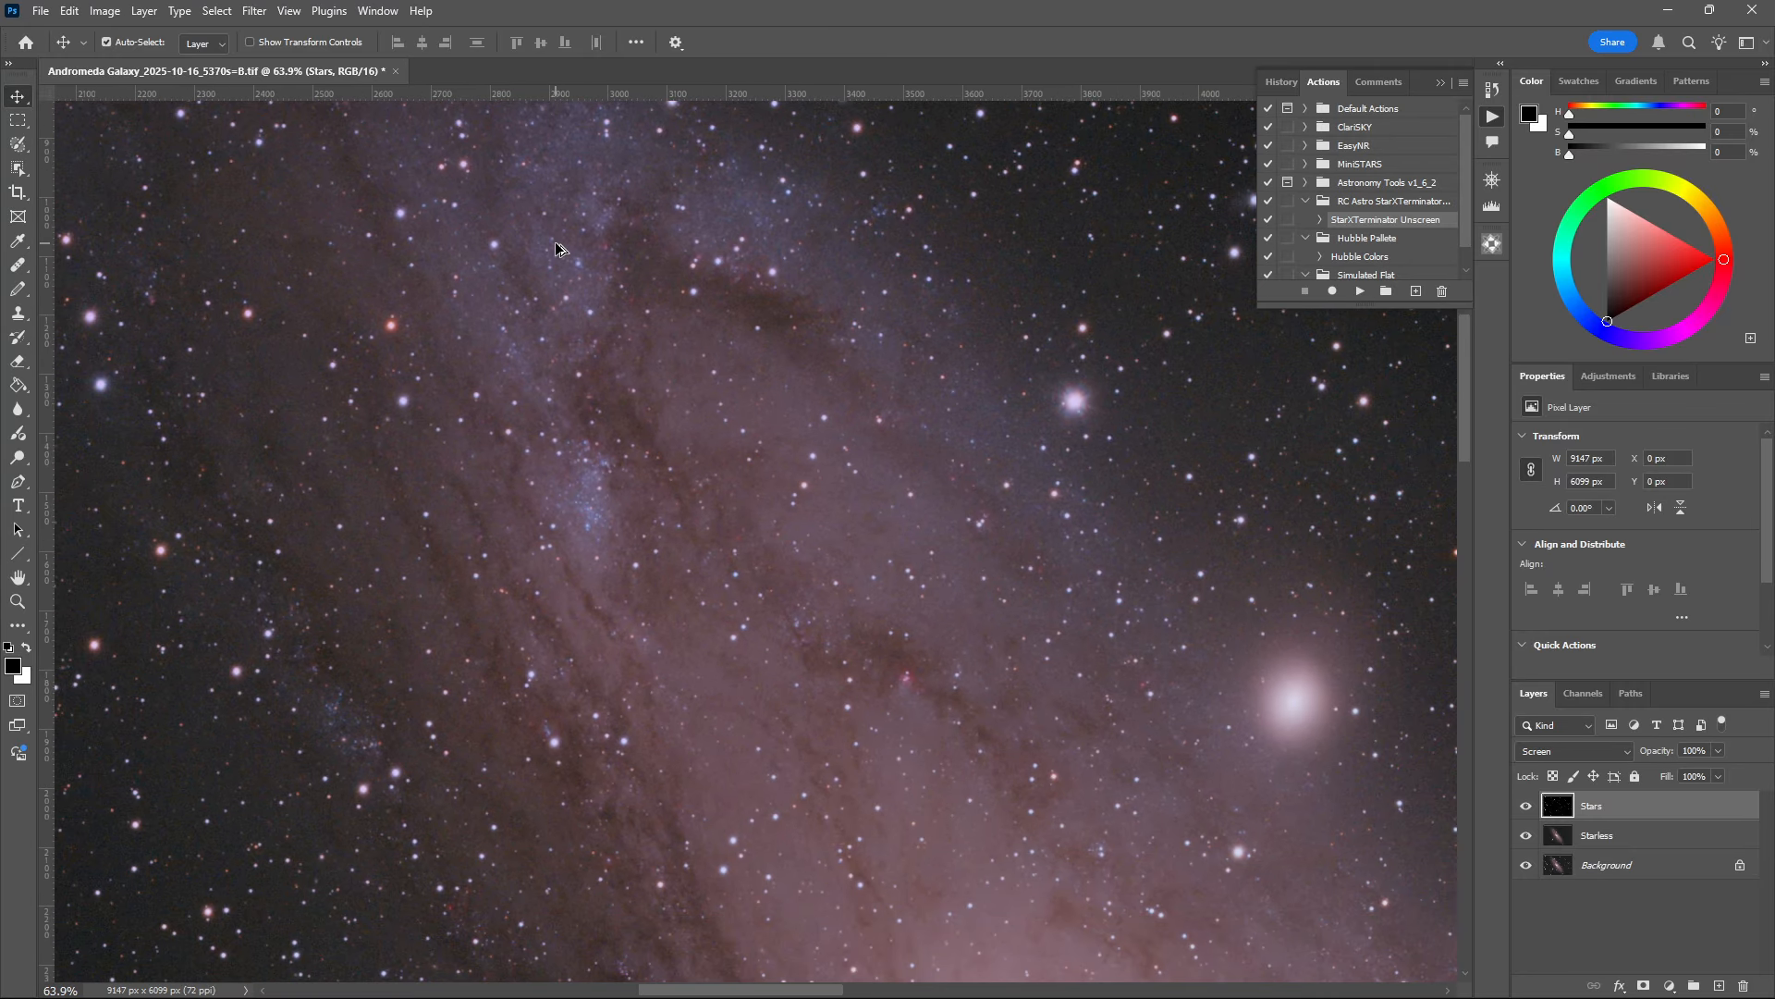
scroll(555, 247, "down", 4)
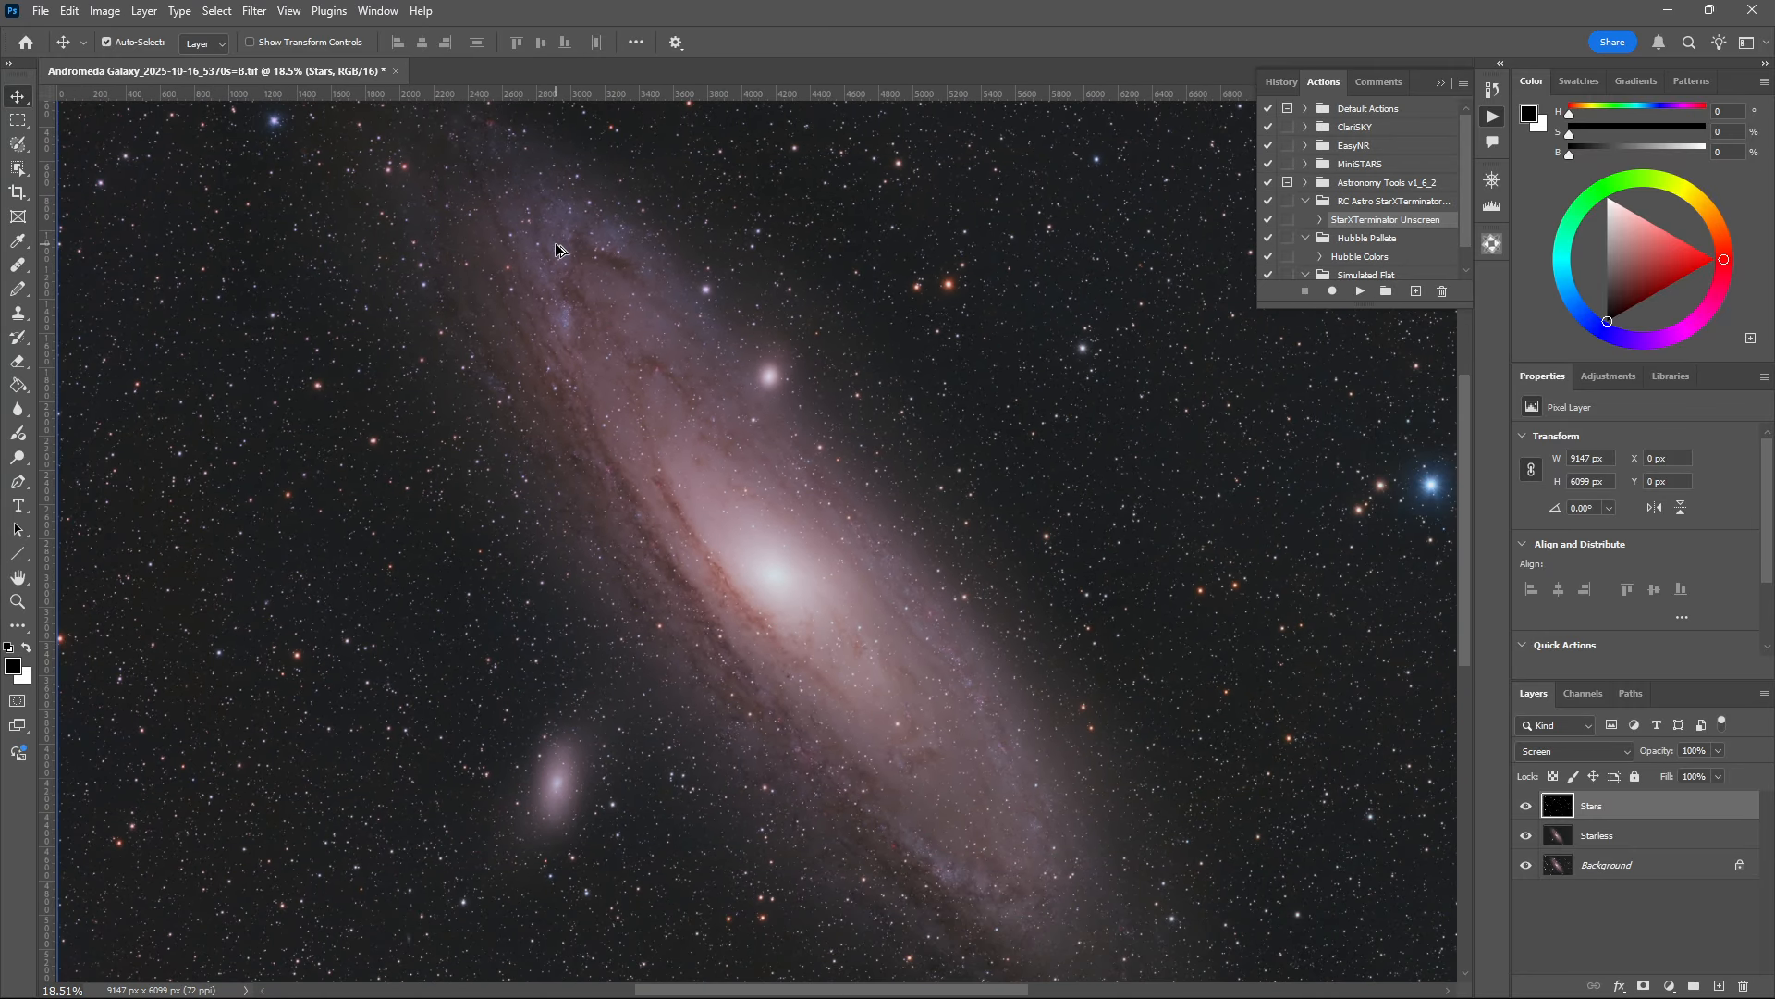
scroll(556, 248, "down", 2)
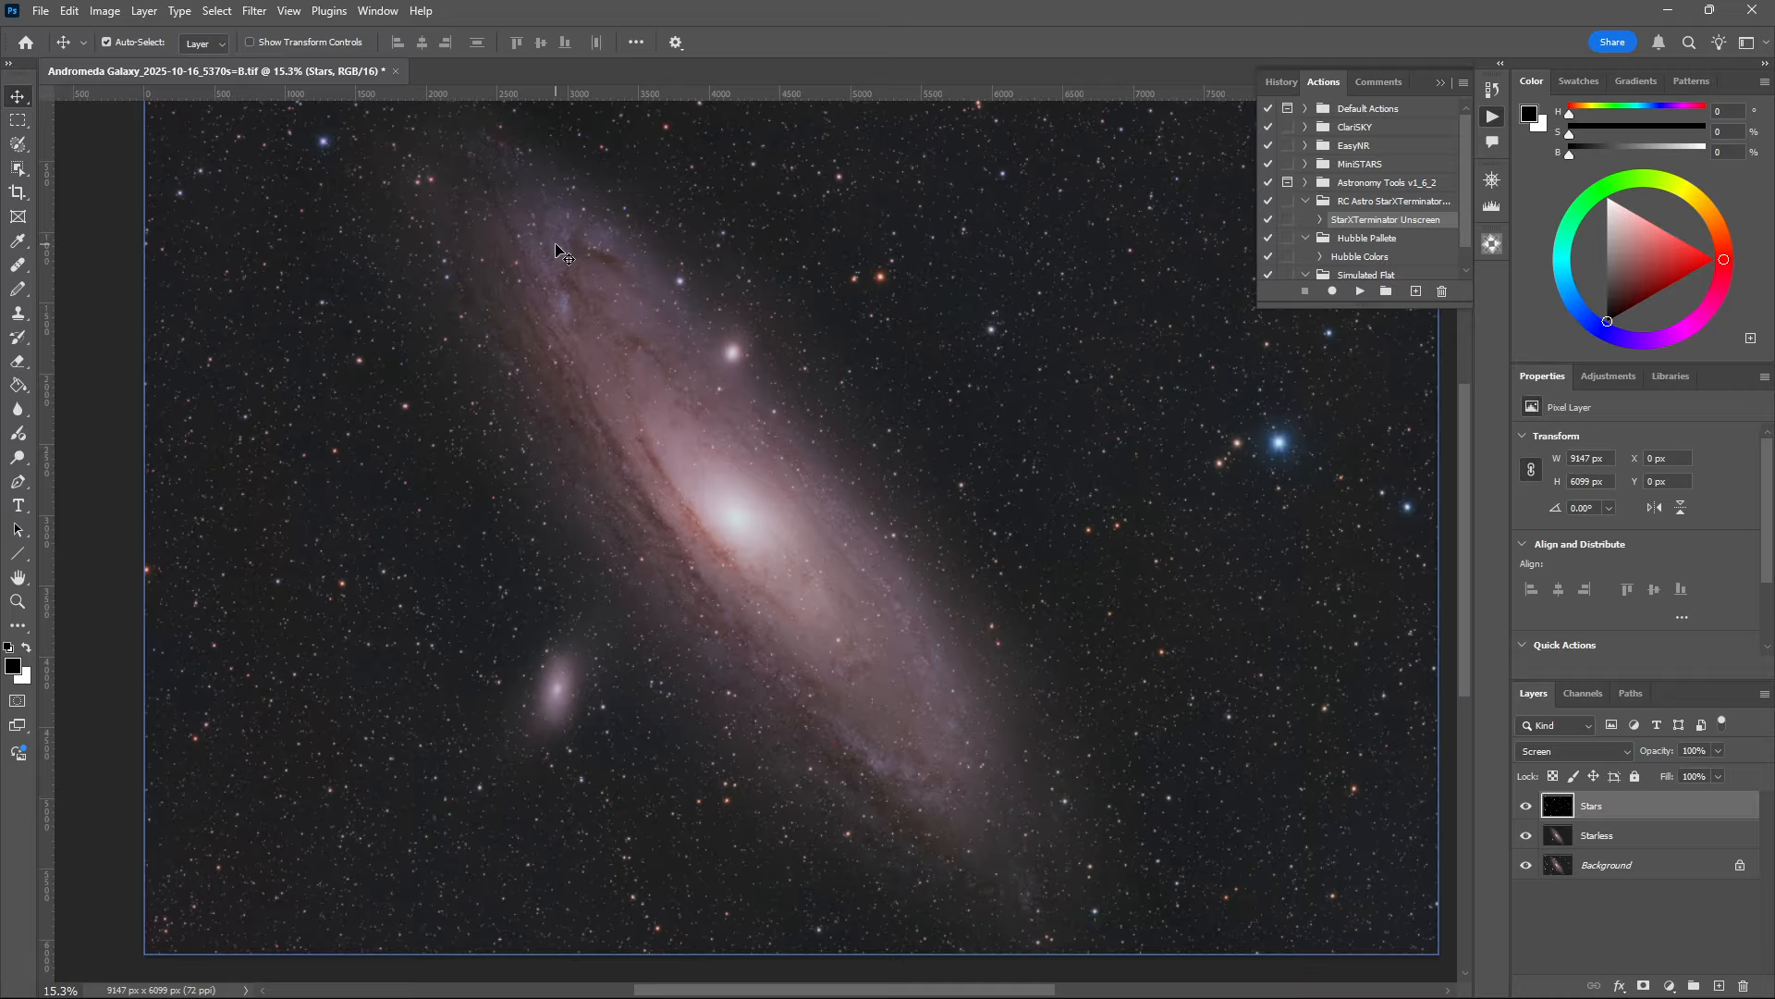
Step: Collapse the list of actions and move the Stars layer below the Starless layer
left_click(1438, 77)
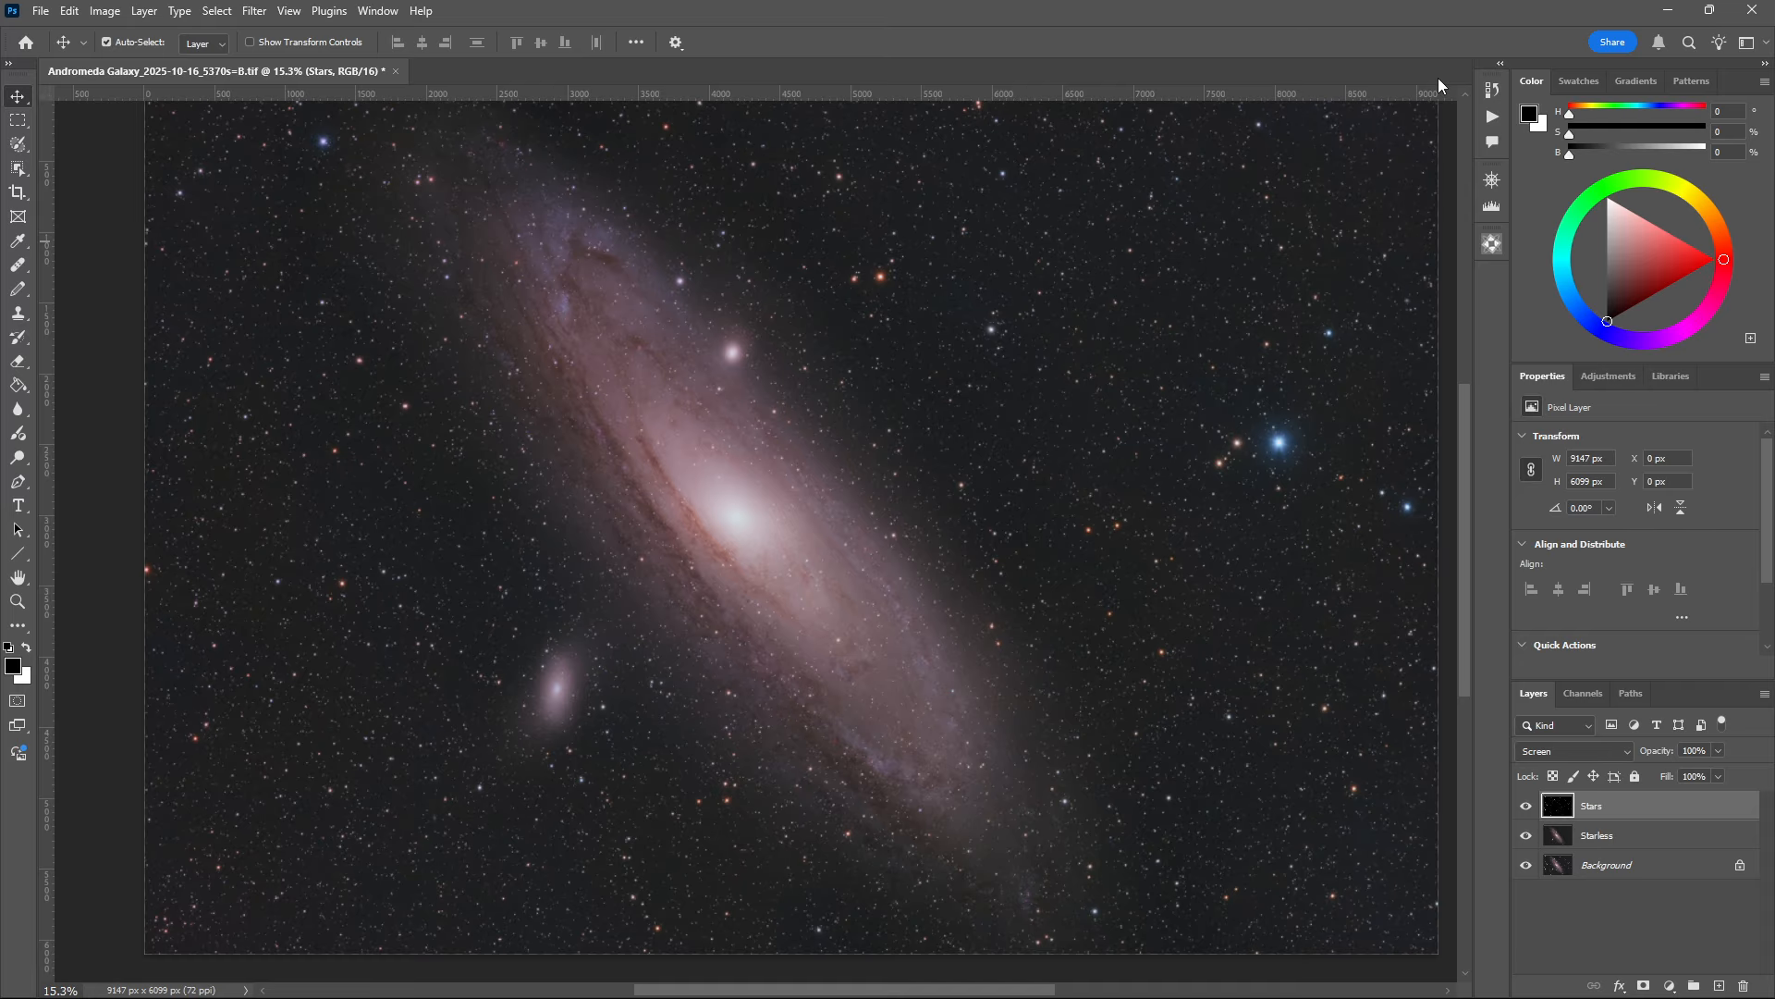
left_click_drag(1644, 805, 1642, 841)
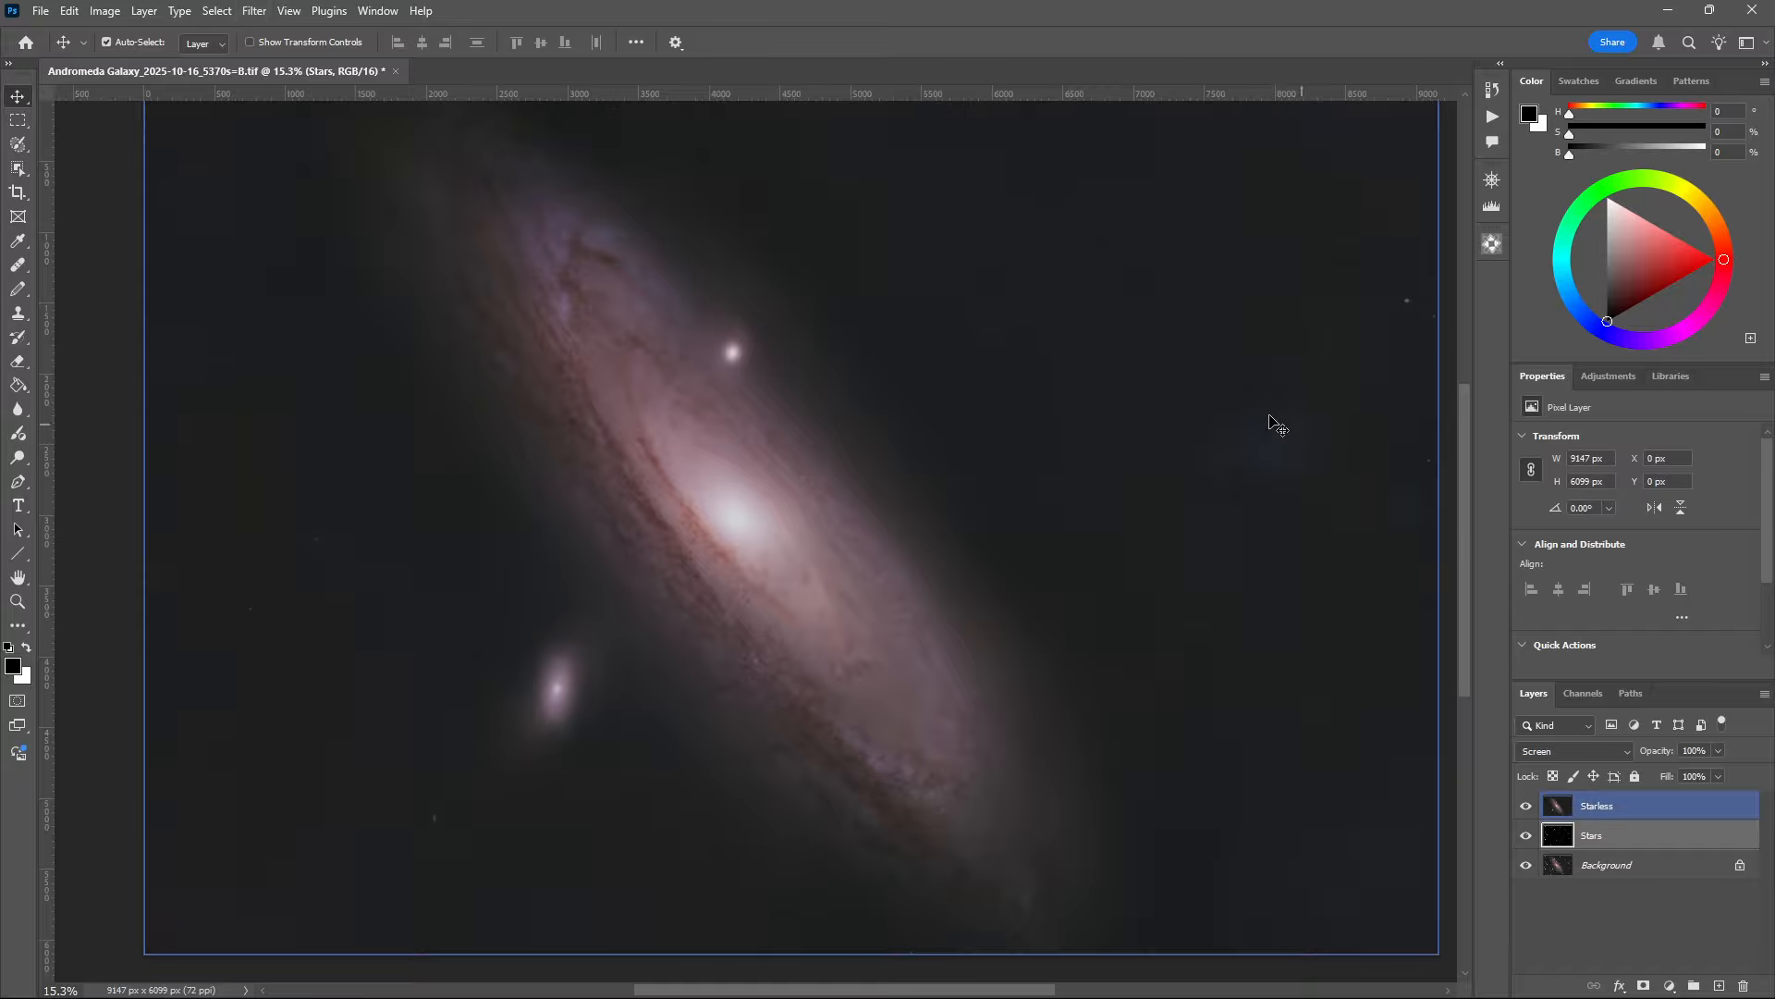
left_click(255, 11)
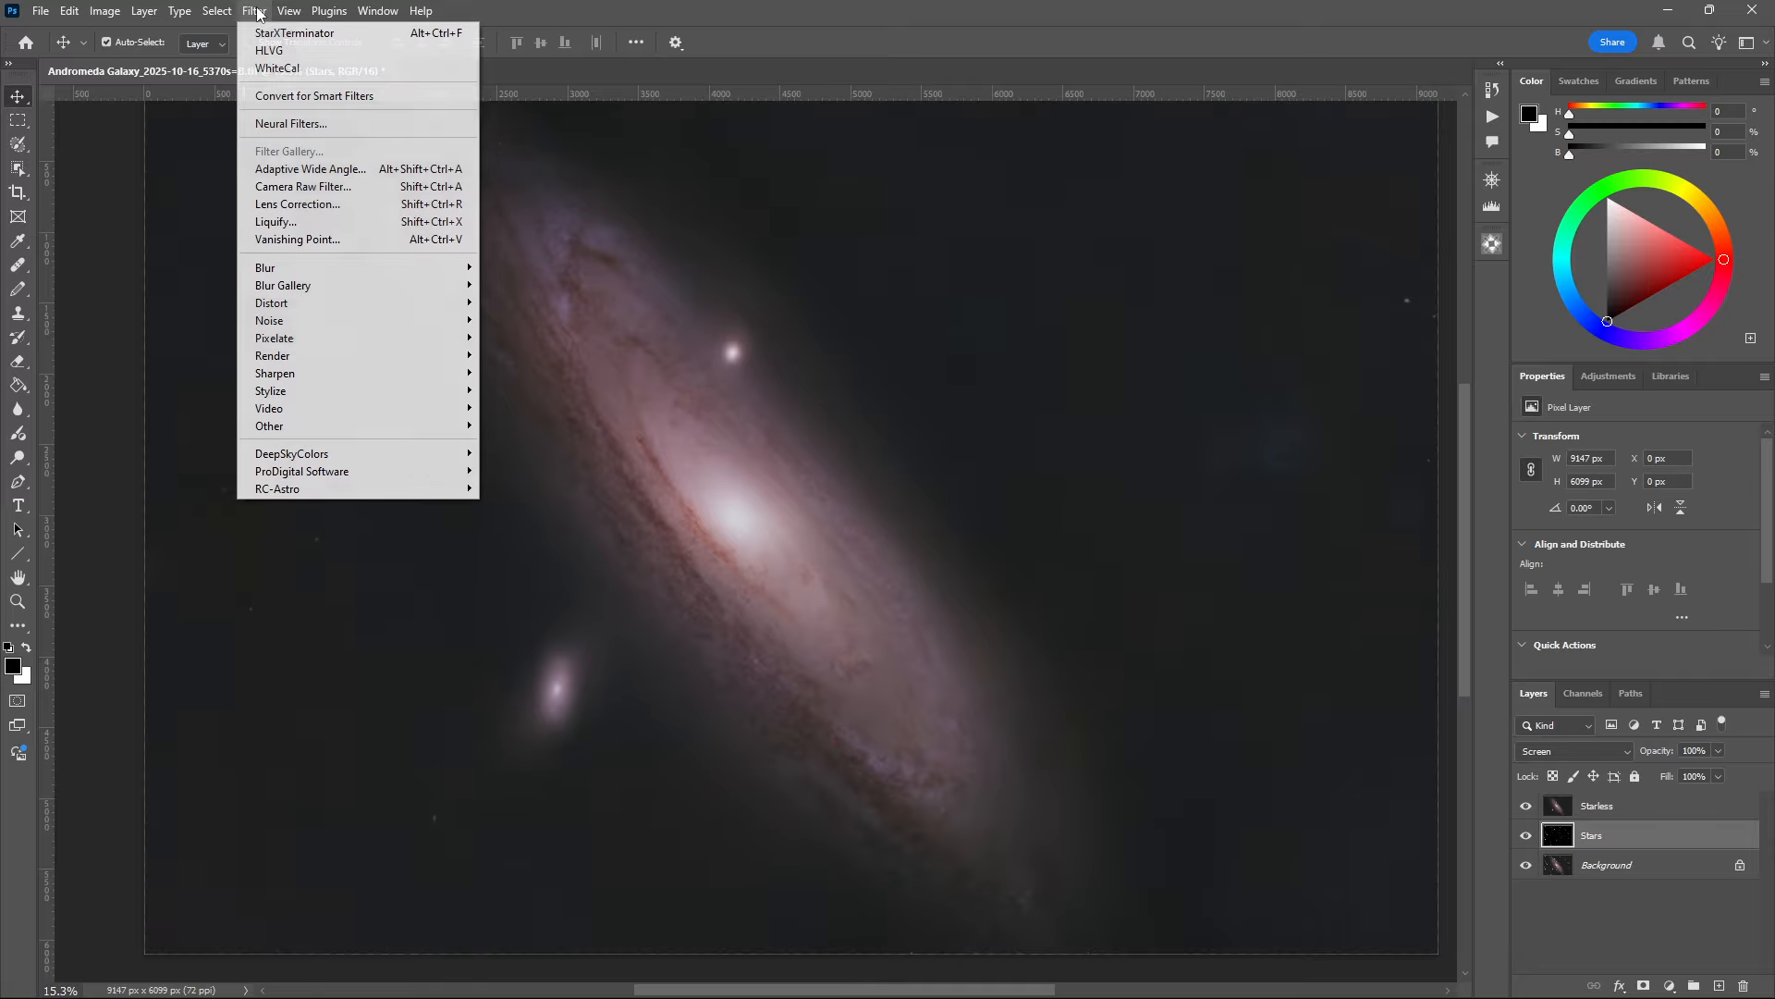
left_click(263, 190)
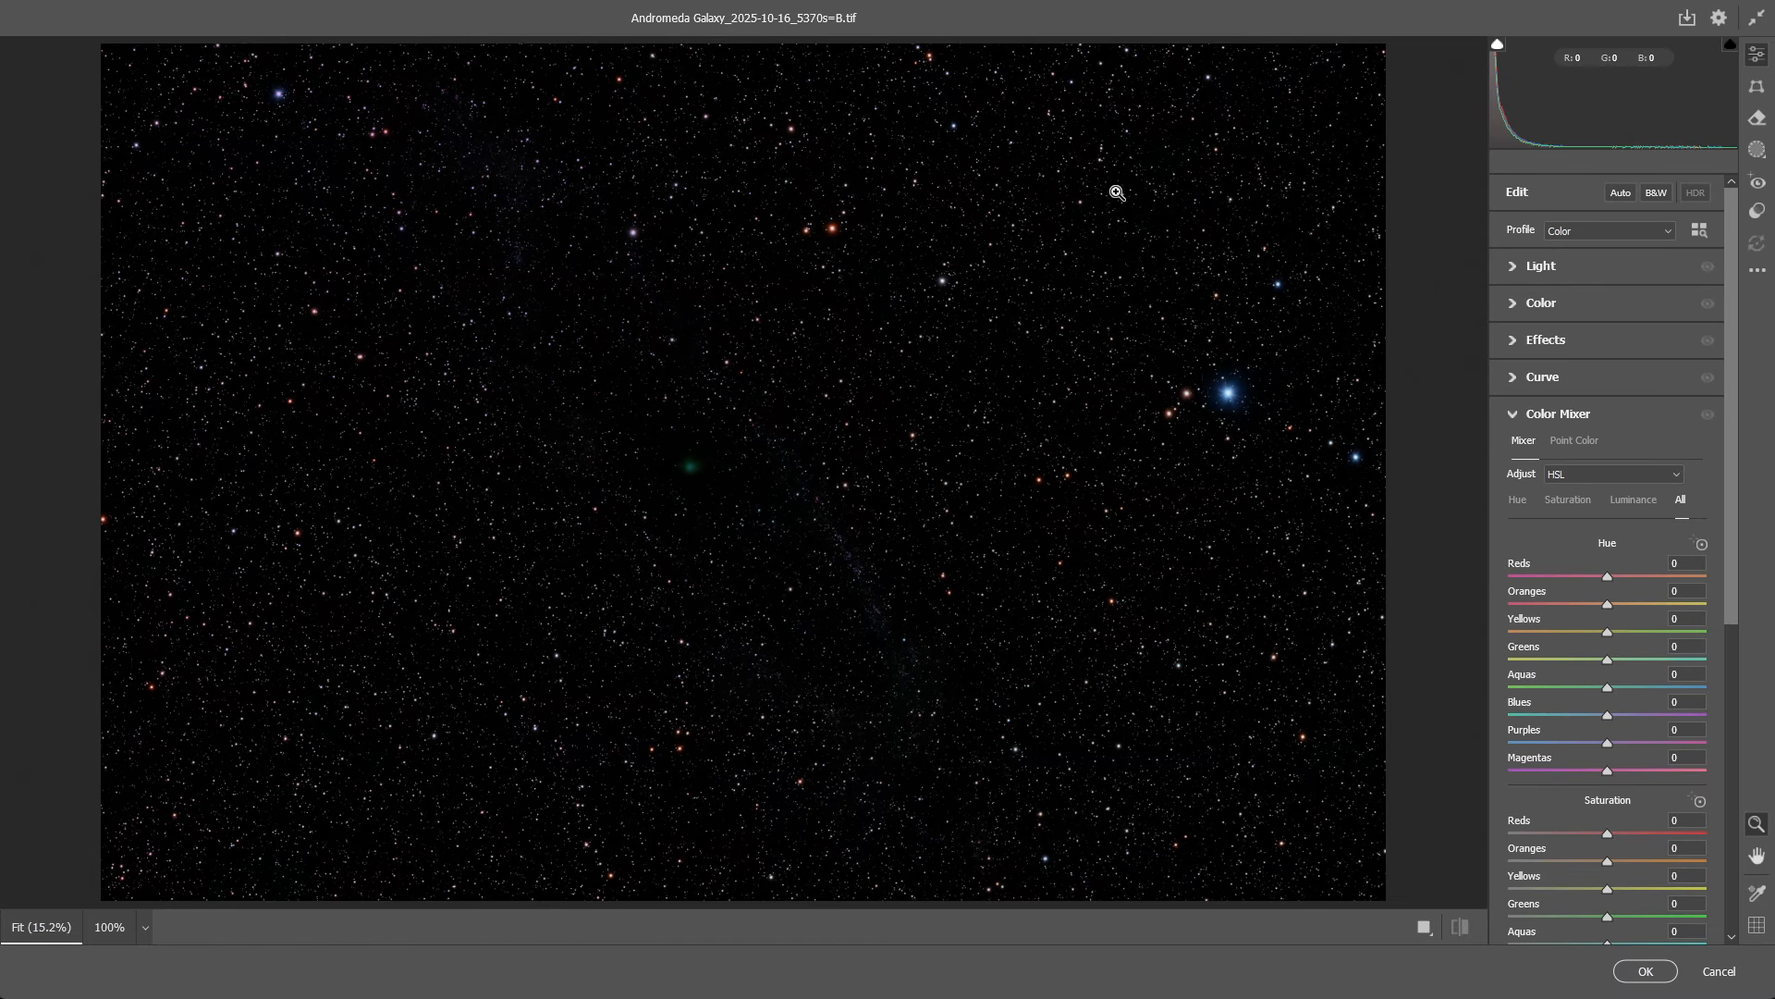
left_click(1676, 971)
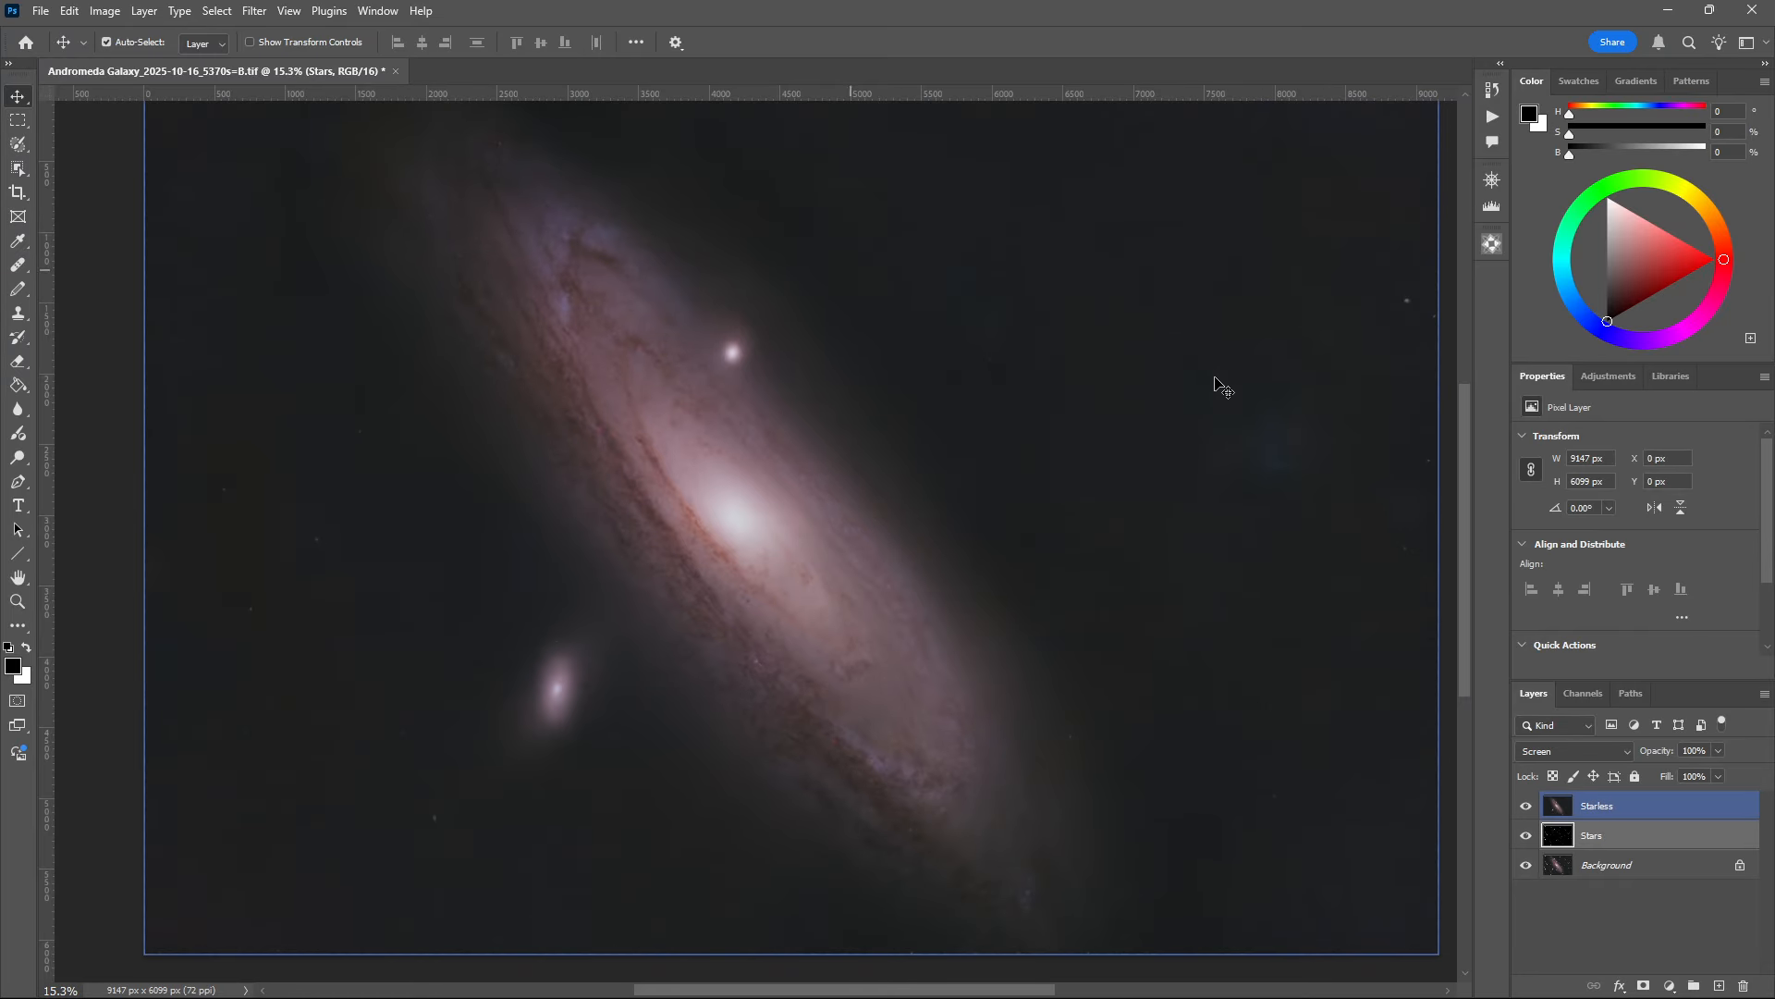
Step: Open the Starless layer in the Camera Raw Filter and apply the automatic adjustments
left_click(1599, 806)
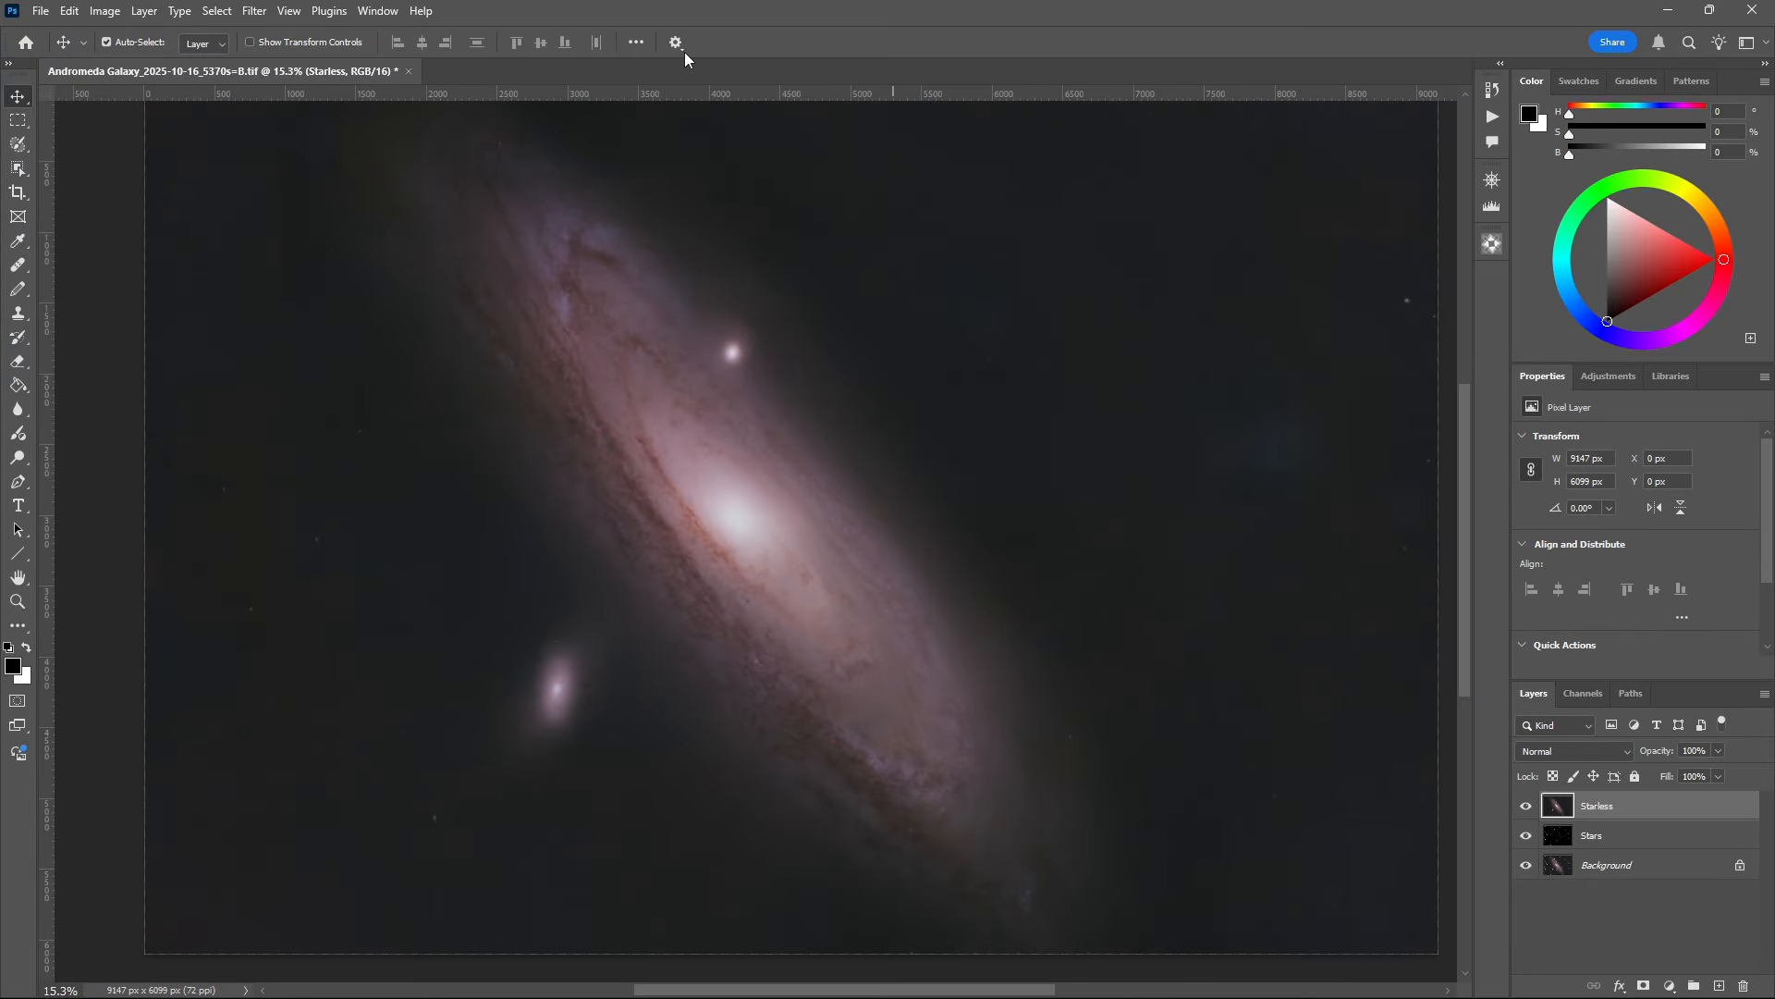
left_click(255, 11)
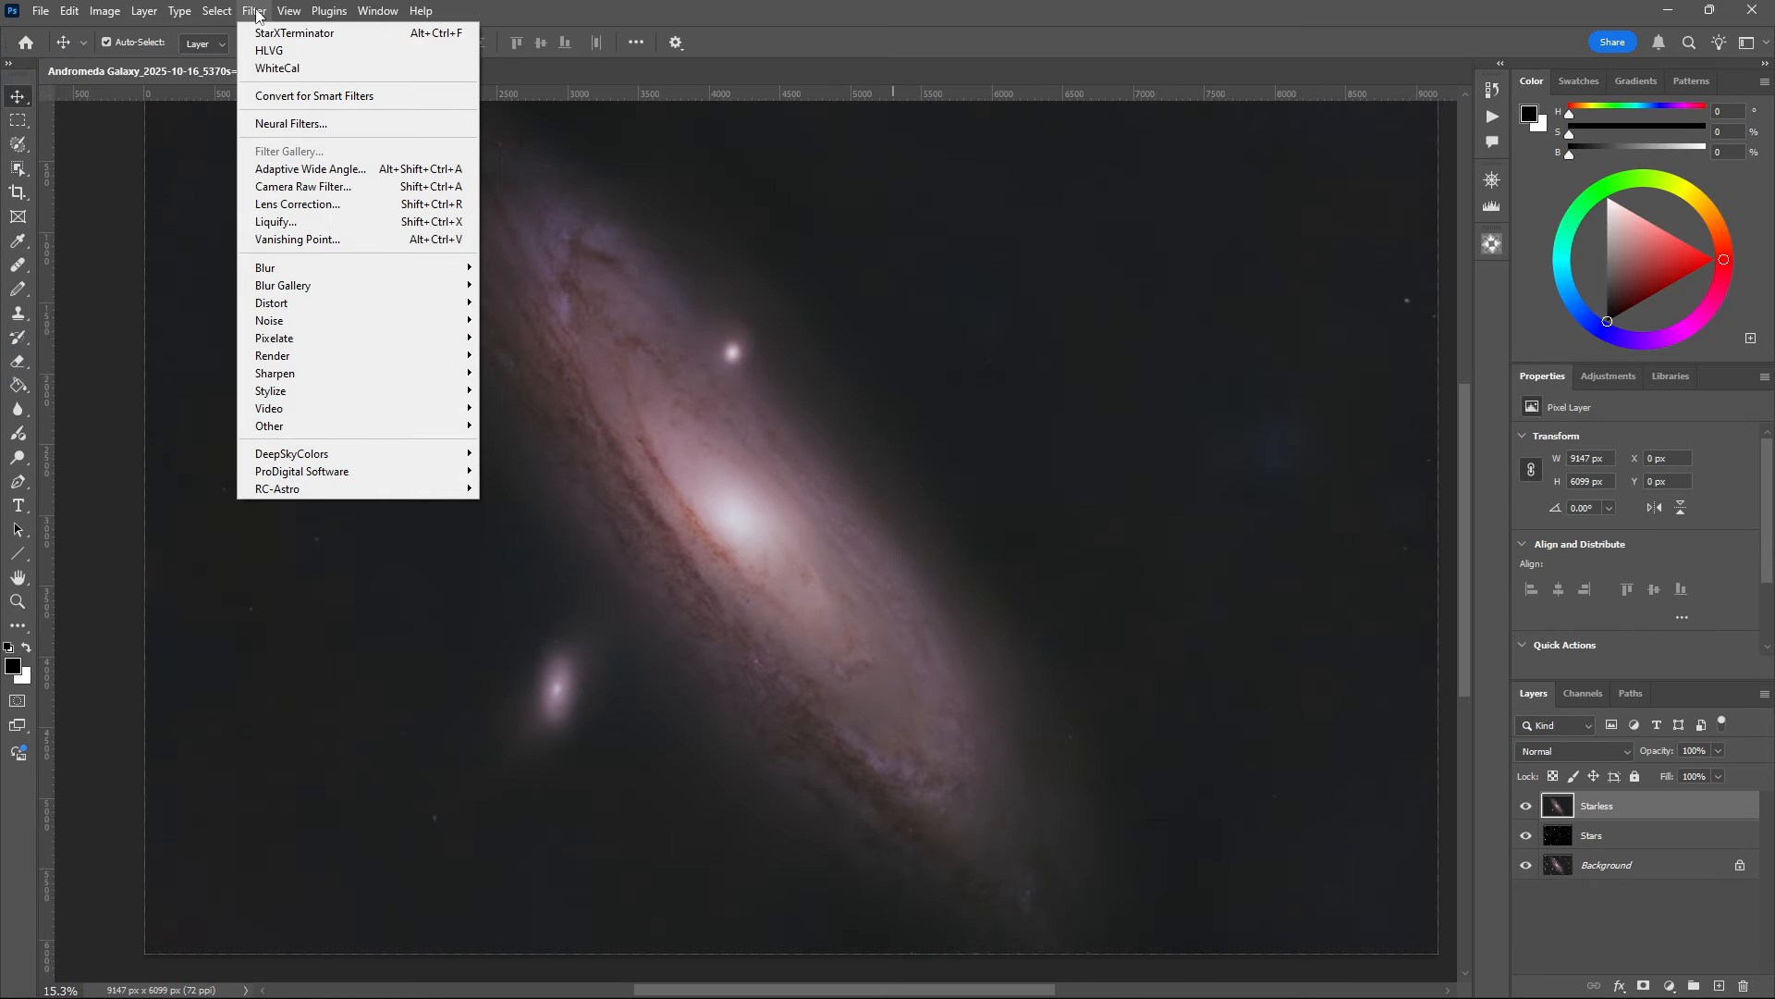
left_click(294, 187)
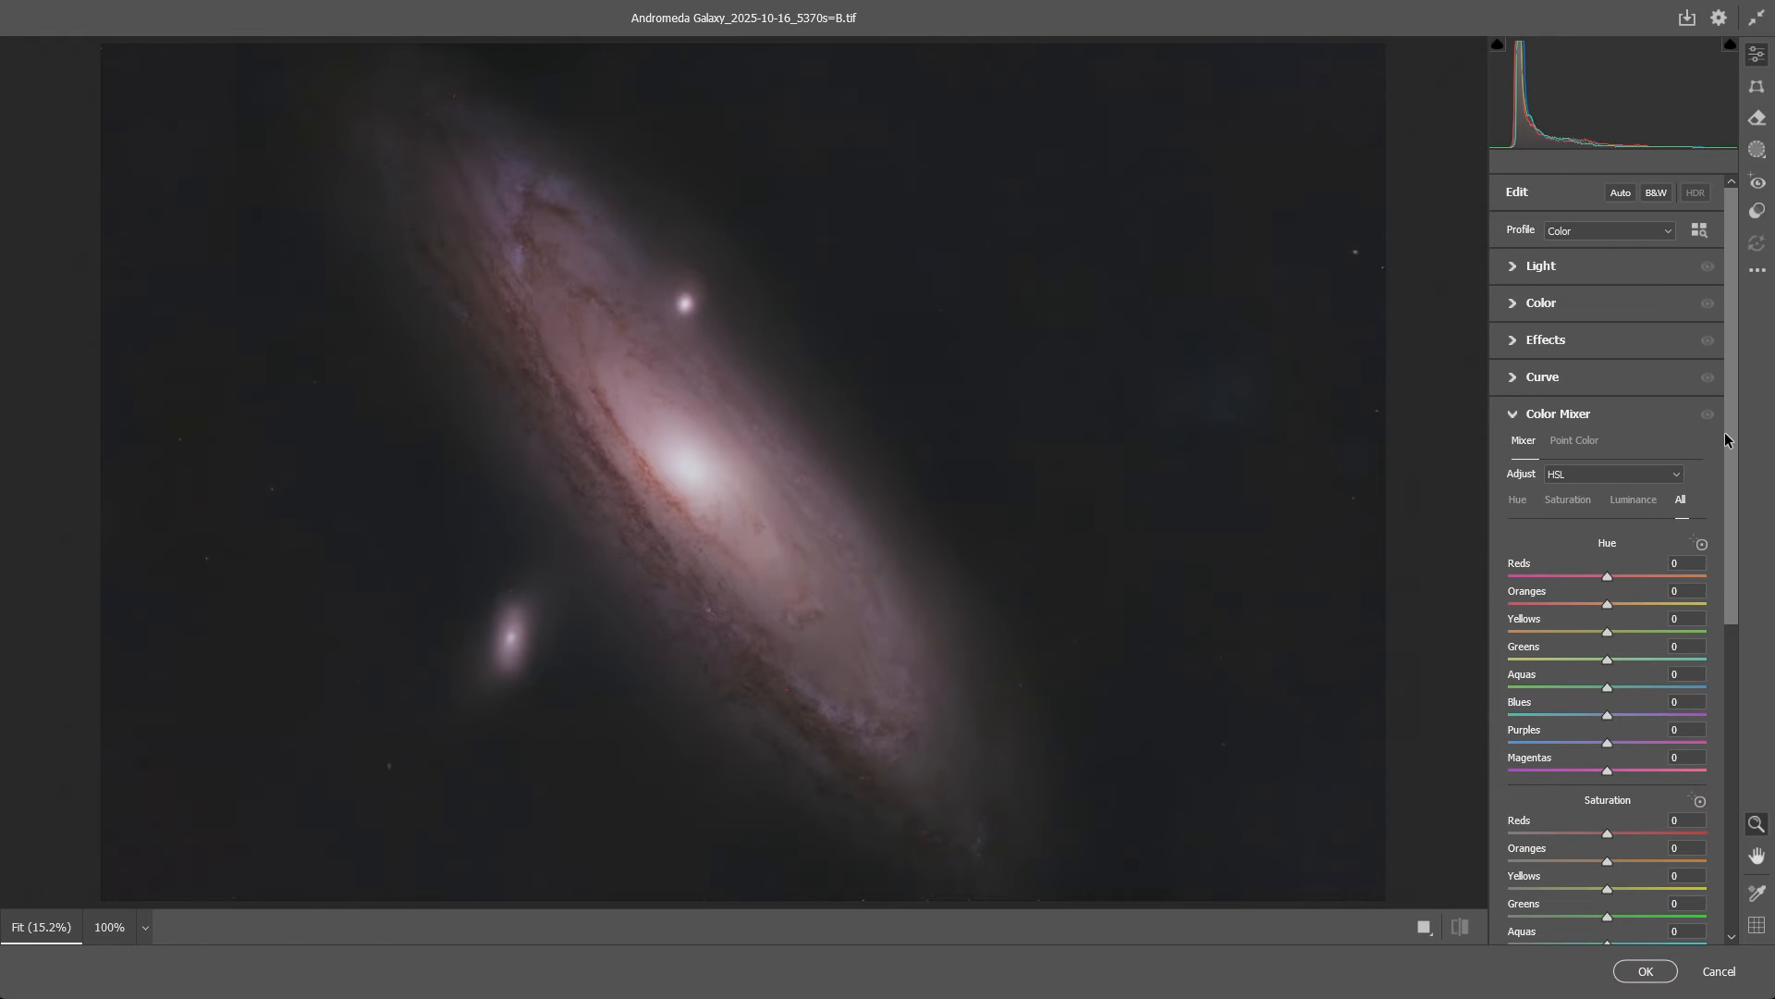
left_click(1618, 193)
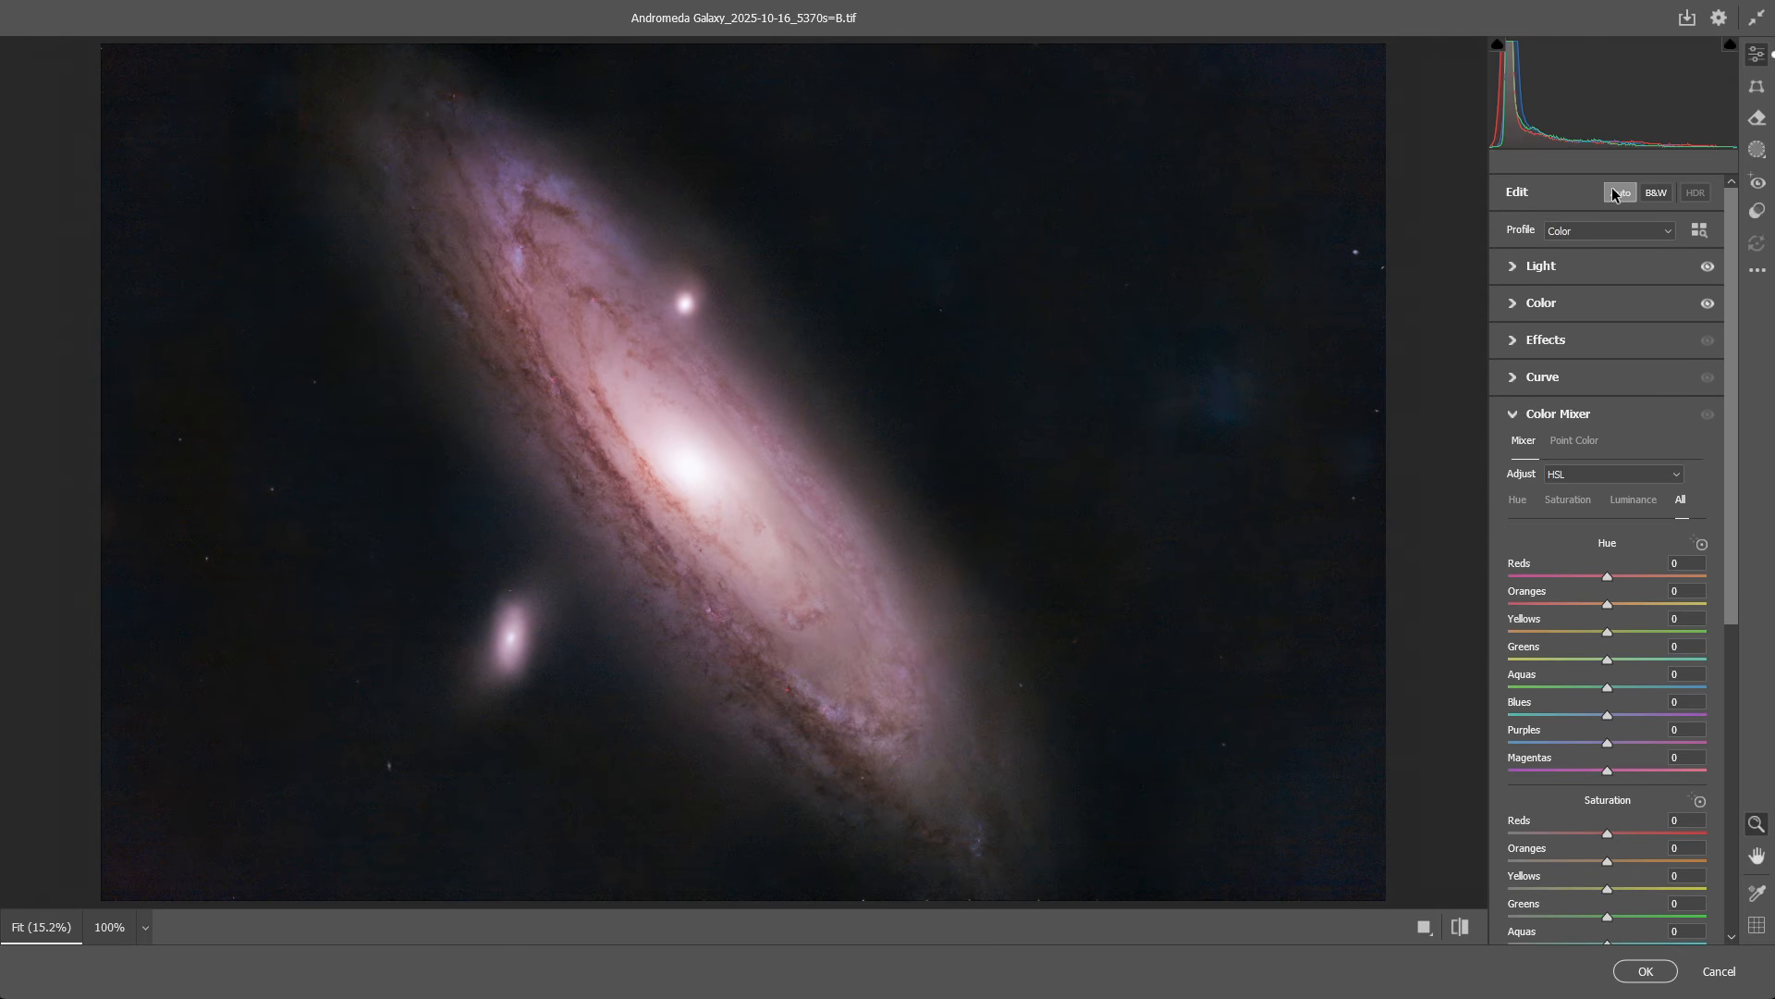
Step: Set the Exposure of the Starless layer to +0.80 in the Light adjustments
left_click(1515, 270)
left_click(1628, 315)
left_click_drag(1627, 315, 1622, 315)
key("Up")
key("Up")
key("Up")
key("Up")
key("Up")
key("Up")
key("Up")
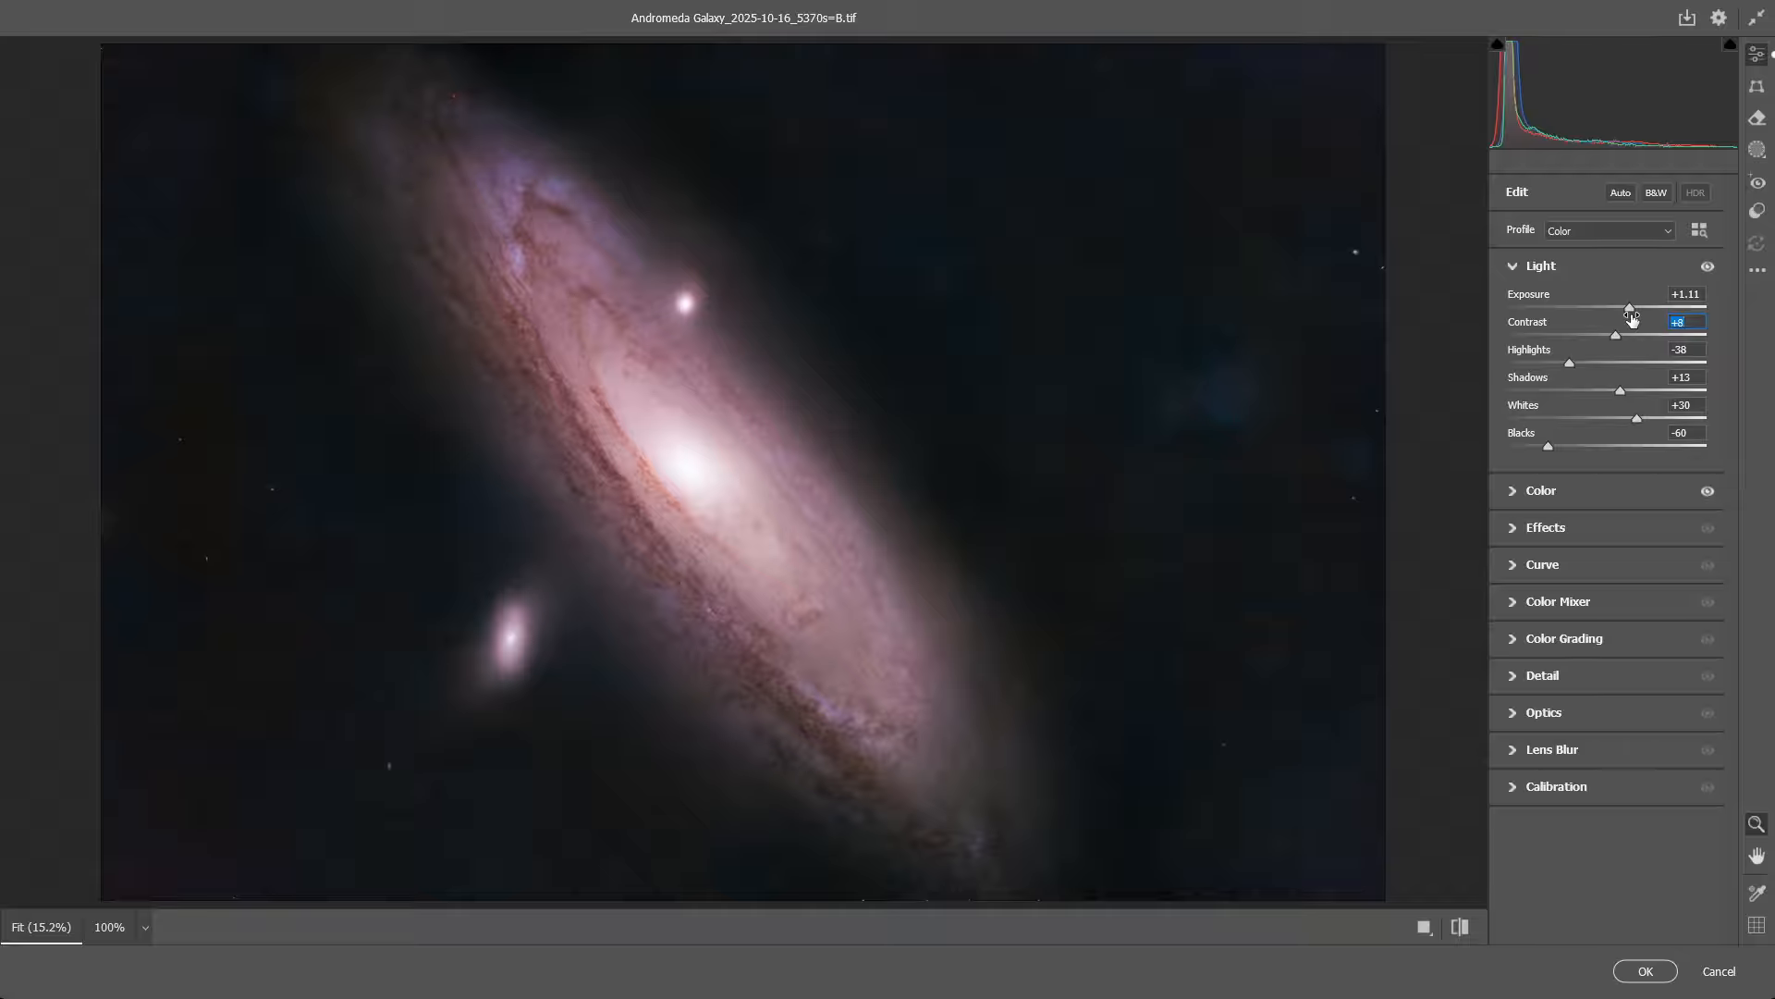
left_click_drag(1630, 301, 1617, 310)
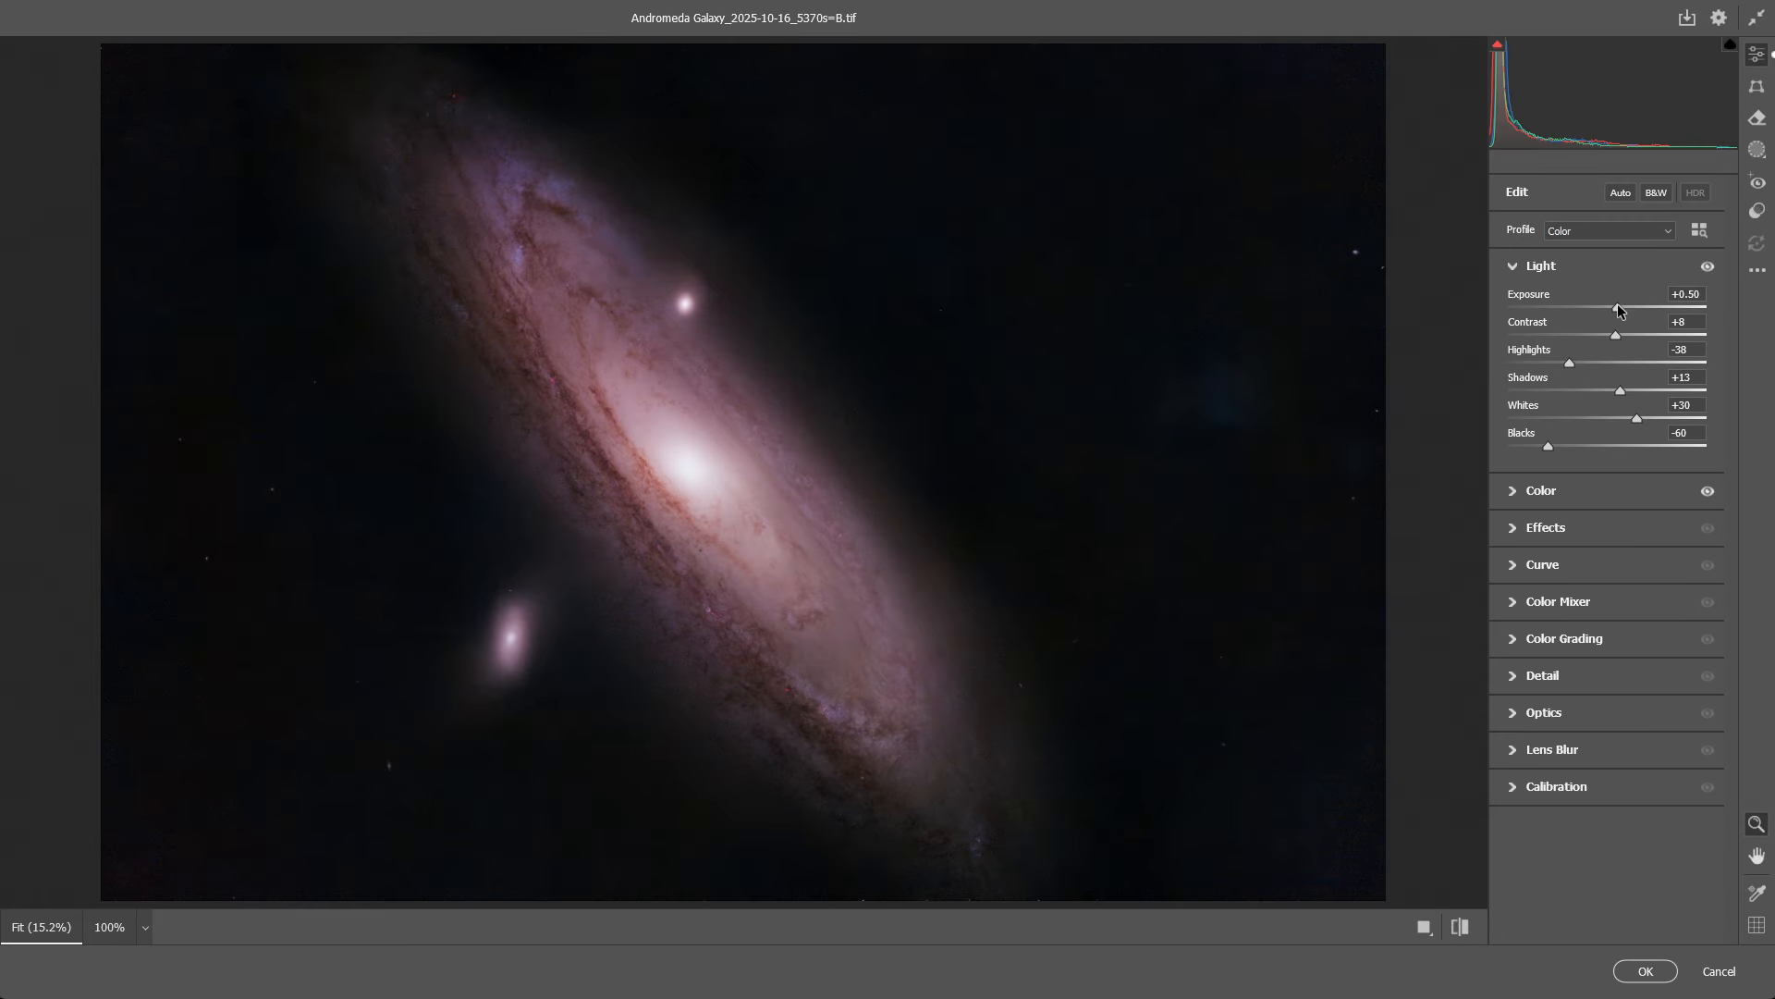
left_click_drag(1617, 311, 1624, 312)
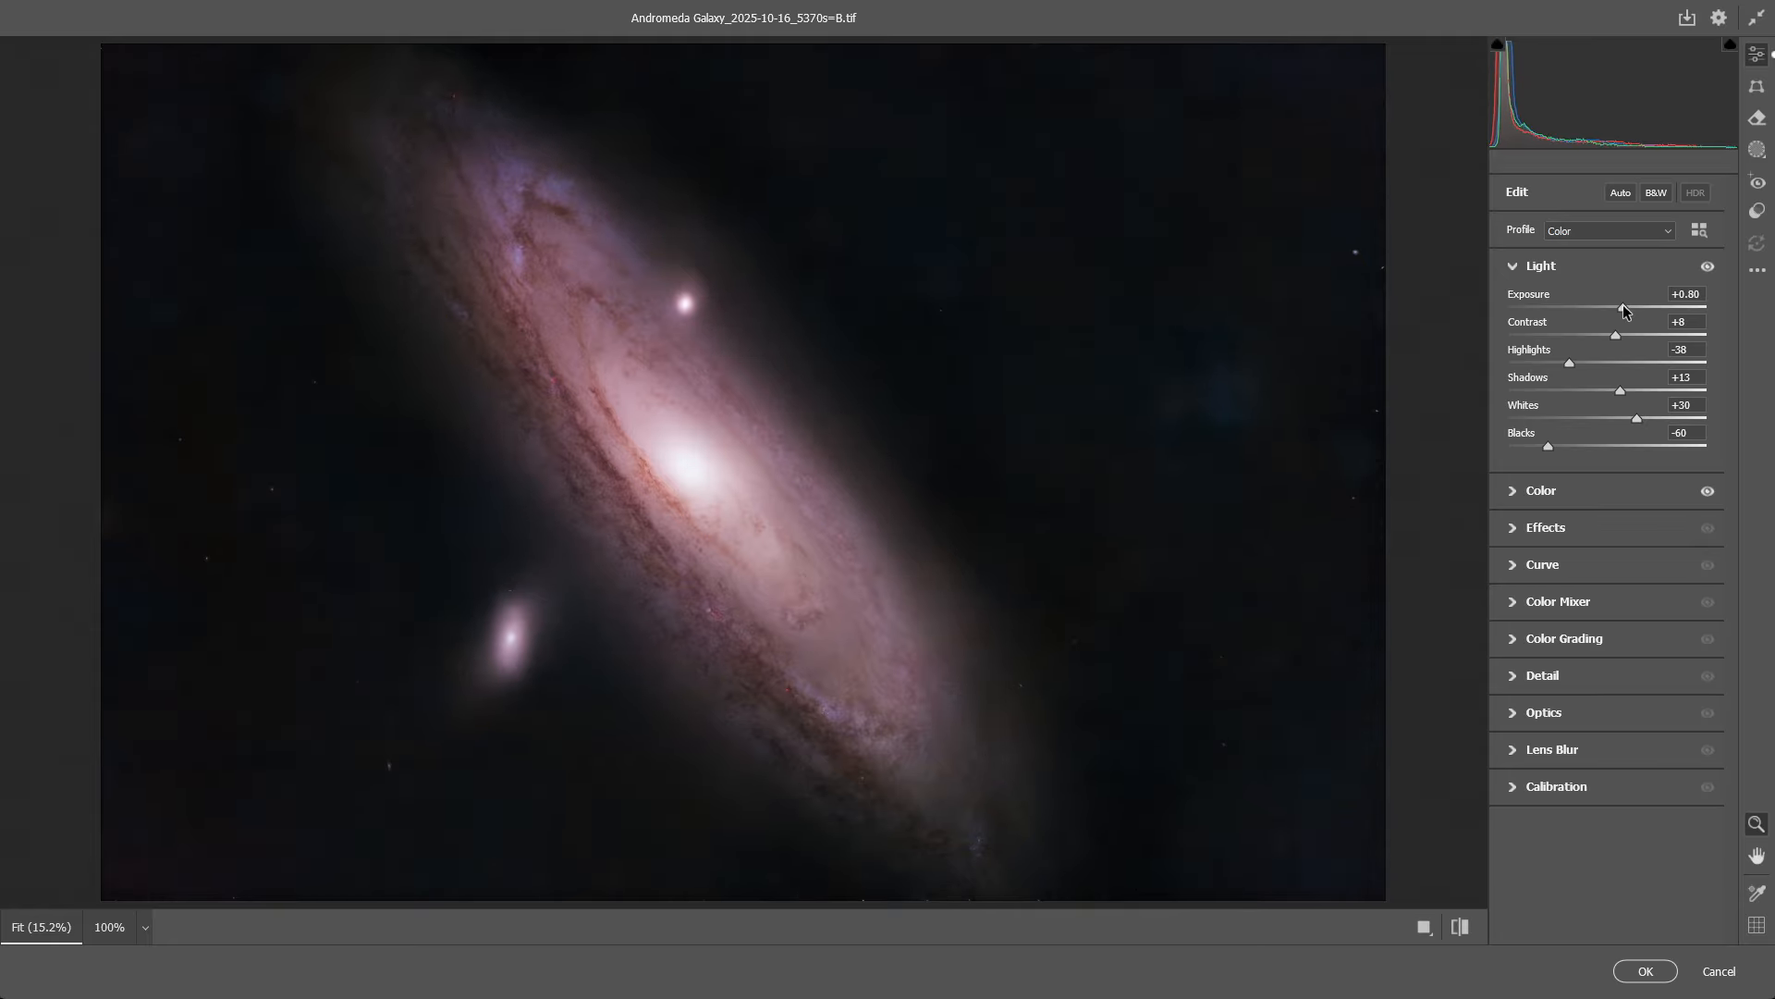